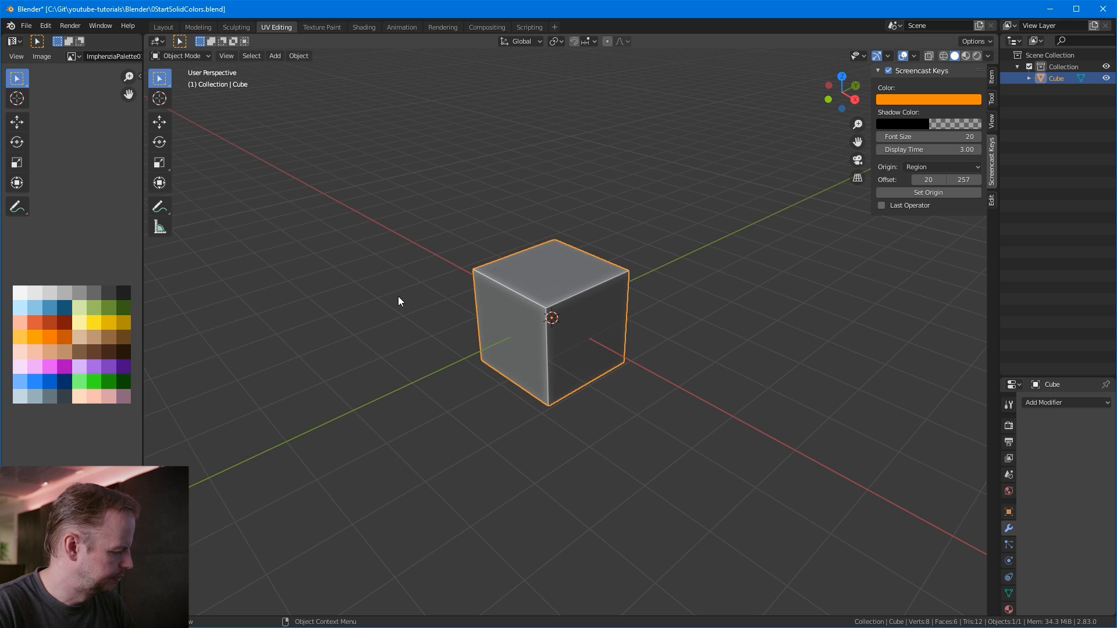
# Step: Move the whole cube up 1 m in Edit Mode and scale it by about 1.816 in X and Y only
pyautogui.press('Tab')
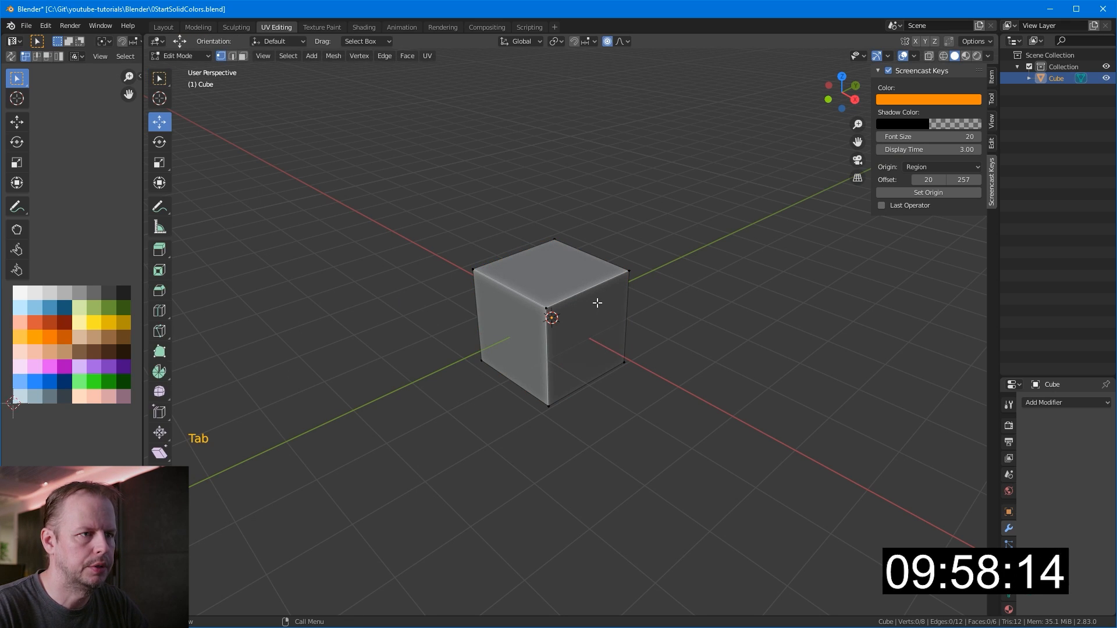
pyautogui.press('a')
pyautogui.keyDown('ctrl'); pyautogui.moveTo(561, 283); pyautogui.dragTo(558, 236); pyautogui.keyUp('ctrl')
pyautogui.scroll(-3, 643, 287)
pyautogui.press('s')
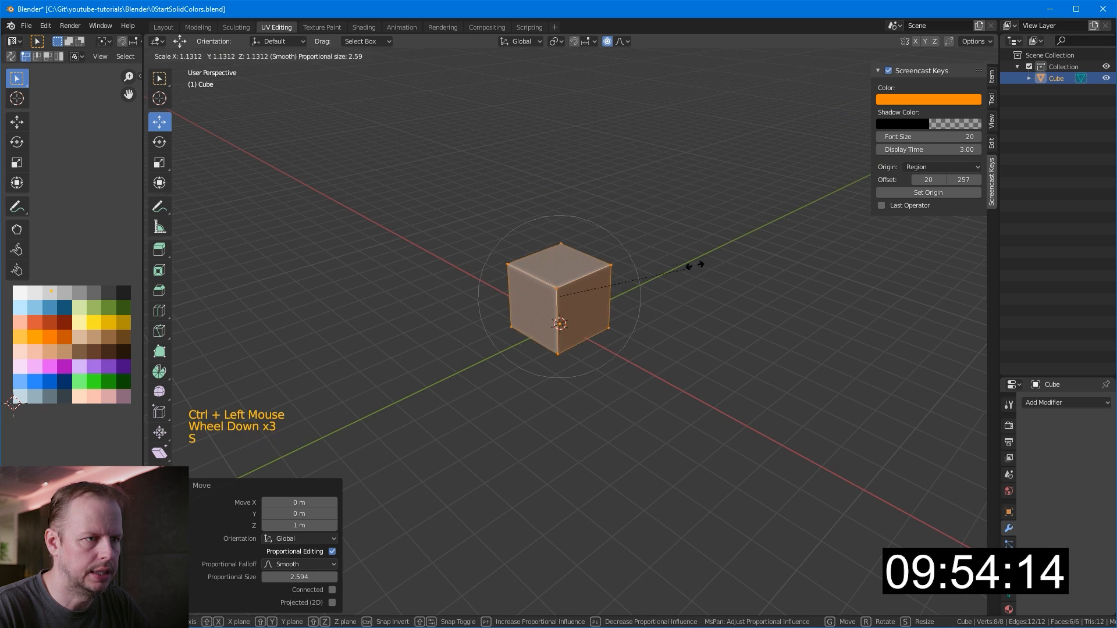
pyautogui.hotkey('shift', 'z')
pyautogui.click(774, 220)
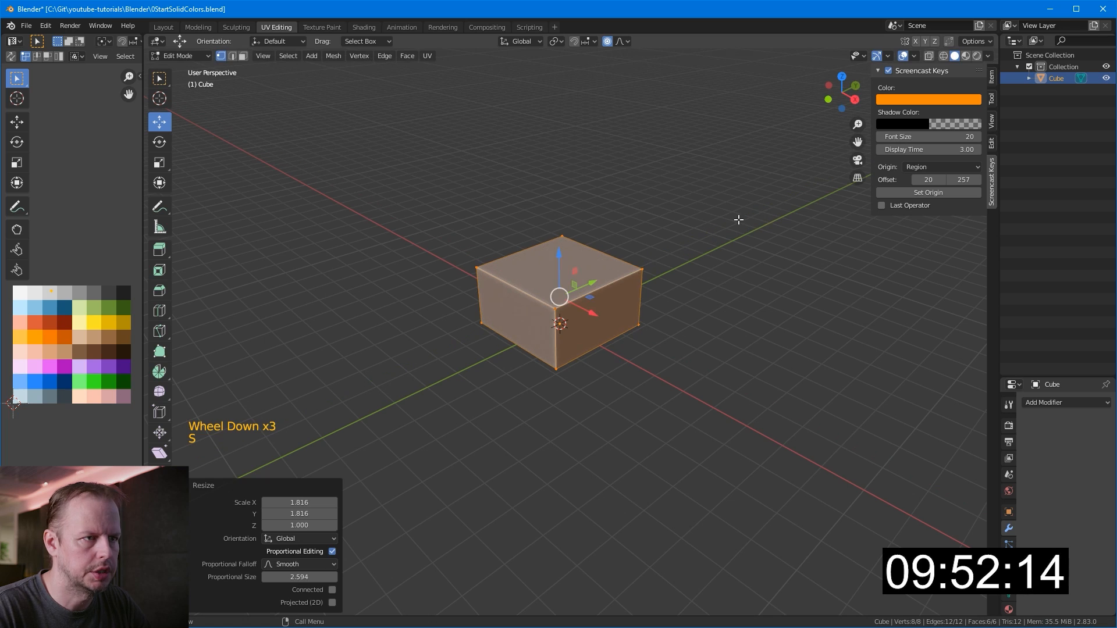
# Step: Raise the top face of the box slightly along Z to make the house body taller
pyautogui.press('3')
pyautogui.click(590, 253)
pyautogui.keyDown('shift'); pyautogui.moveTo(638, 171); pyautogui.dragTo(655, 239, button='middle'); pyautogui.keyUp('shift')
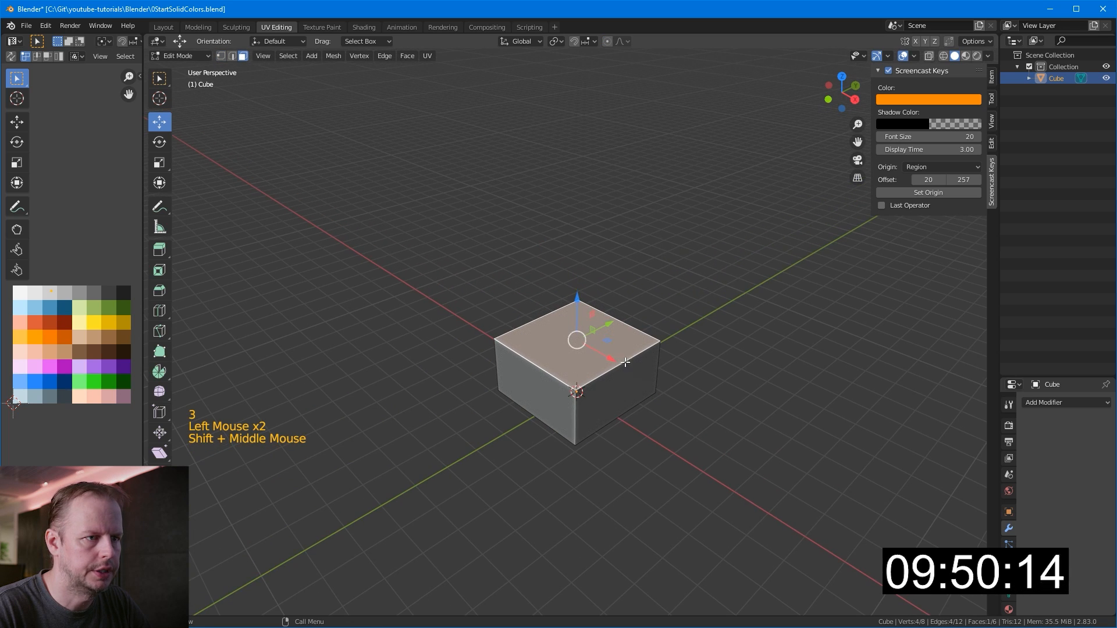
pyautogui.press('g')
pyautogui.press('z')
pyautogui.click(564, 331)
# Step: Subdivide two opposite top edges of the box and raise the new middle edge into a gable roof ridge
pyautogui.moveTo(564, 332); pyautogui.dragTo(573, 331, button='middle')
pyautogui.press('2')
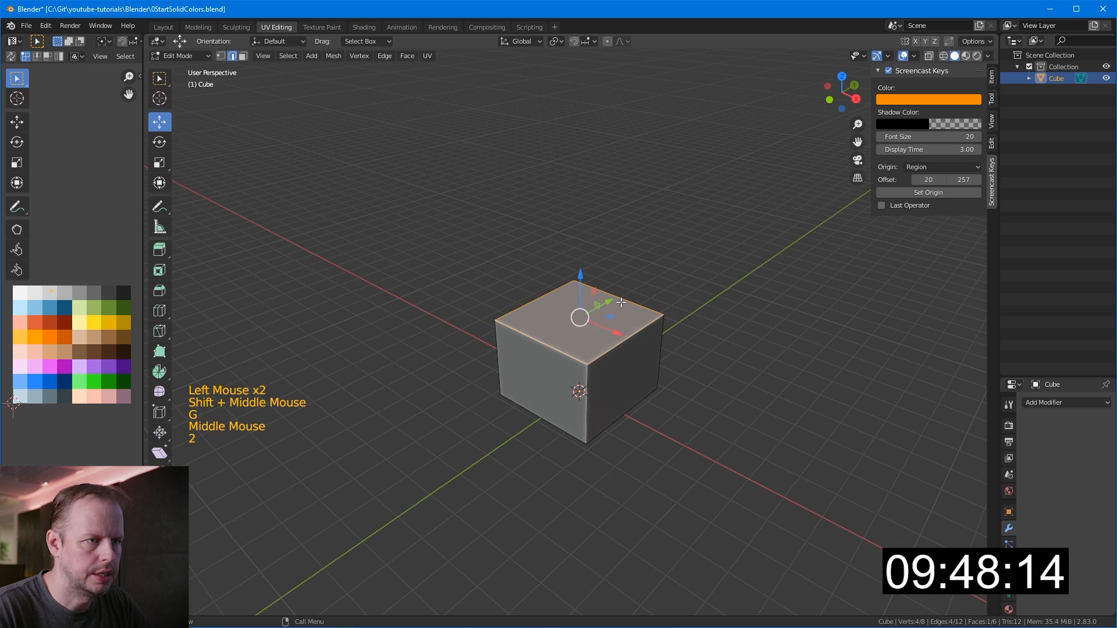
pyautogui.click(619, 298)
pyautogui.keyDown('shift'); pyautogui.click(563, 358); pyautogui.keyUp('shift')
pyautogui.rightClick(545, 335)
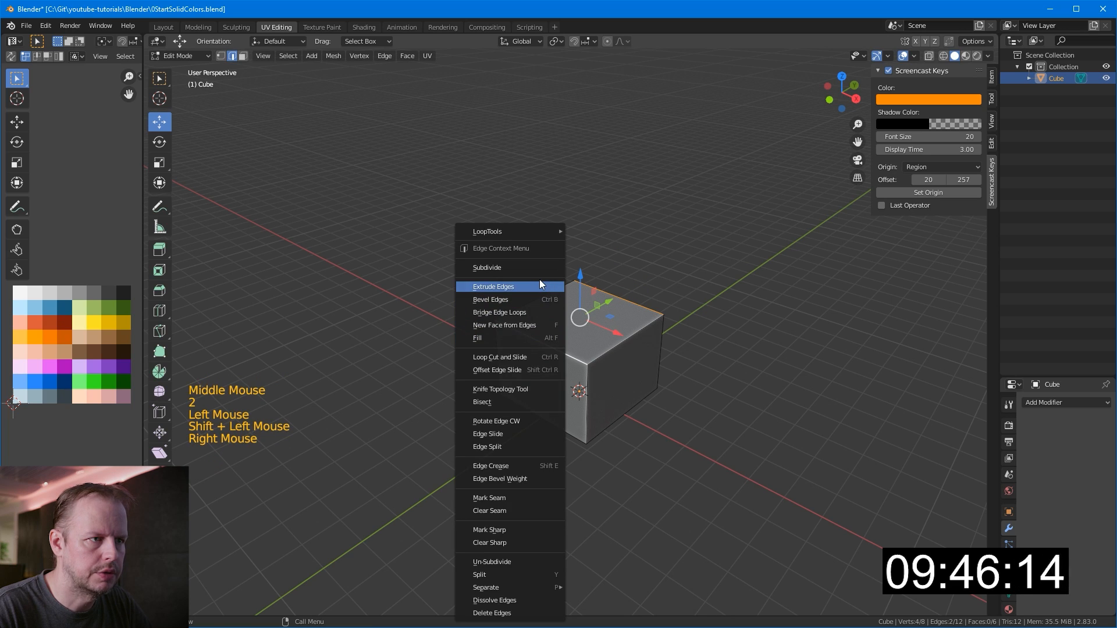
pyautogui.click(487, 267)
pyautogui.click(576, 320)
pyautogui.moveTo(581, 285); pyautogui.dragTo(589, 243)
# Step: Duplicate the two sloping roof faces and scale the copy up slightly to overhang the walls
pyautogui.moveTo(590, 243); pyautogui.dragTo(633, 265, button='middle')
pyautogui.press('3')
pyautogui.click(621, 319)
pyautogui.keyDown('shift'); pyautogui.click(565, 308); pyautogui.keyUp('shift')
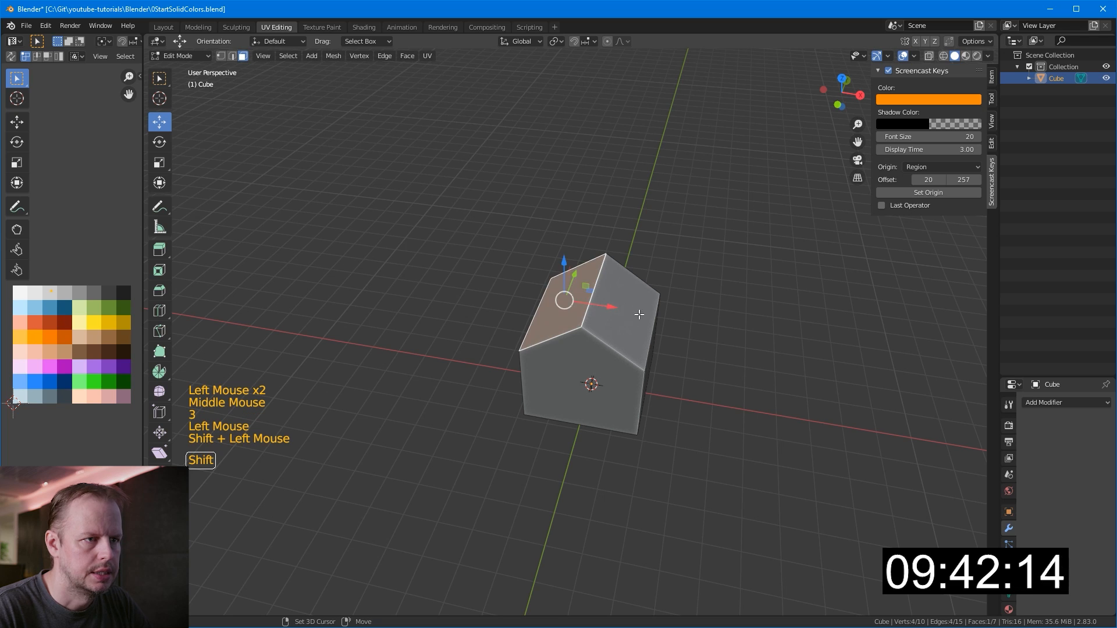
pyautogui.keyDown('shift'); pyautogui.click(622, 318); pyautogui.keyUp('shift')
pyautogui.moveTo(697, 294); pyautogui.dragTo(722, 309, button='middle')
pyautogui.scroll(3, 722, 308)
pyautogui.hotkey('shift', 'd')
pyautogui.press('s')
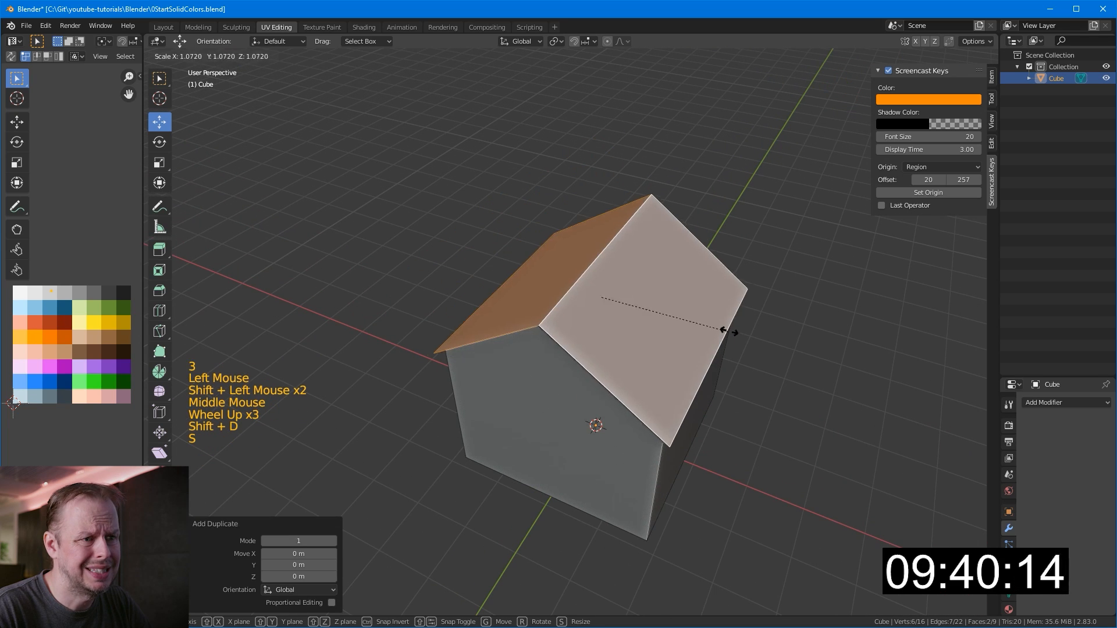
pyautogui.click(741, 329)
# Step: Lower the duplicated roof faces by about 0.2 m and extrude them along their normals by about 0.443 m
pyautogui.moveTo(669, 279); pyautogui.dragTo(624, 237, button='middle')
pyautogui.moveTo(599, 234); pyautogui.dragTo(610, 240)
pyautogui.hotkey('ctrl', 'z')
pyautogui.moveTo(609, 240); pyautogui.dragTo(718, 305, button='middle')
pyautogui.hotkey('alt', 'e')
pyautogui.click(718, 305)
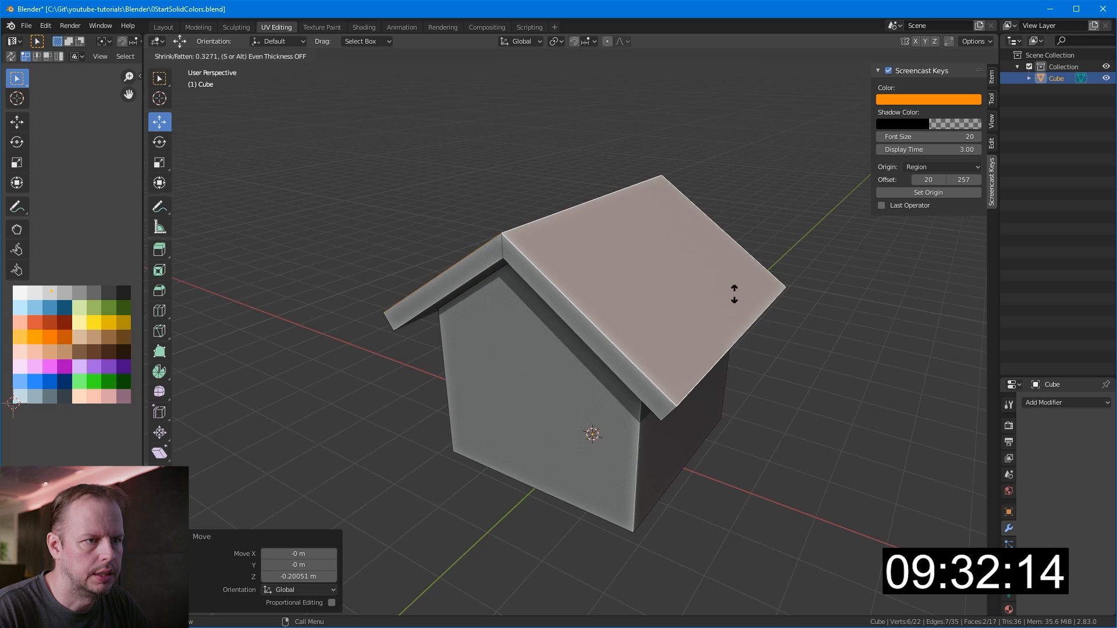
pyautogui.click(739, 287)
# Step: Subdivide the two sloping top faces of the roof slab with 8 cuts
pyautogui.moveTo(739, 287); pyautogui.dragTo(588, 291, button='middle')
pyautogui.rightClick(580, 303)
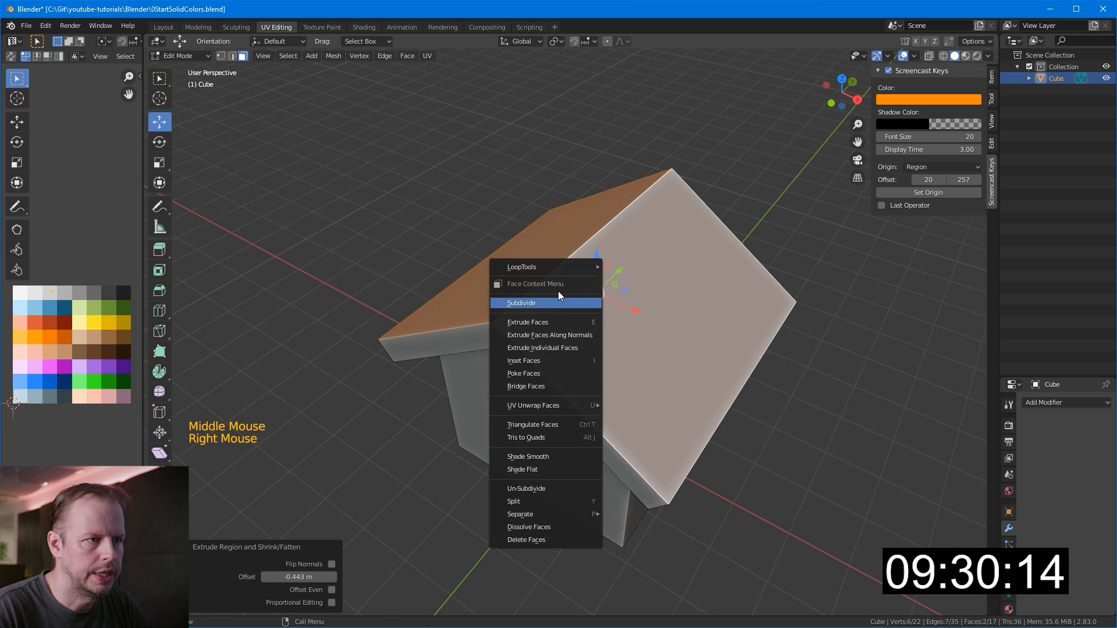
pyautogui.click(557, 298)
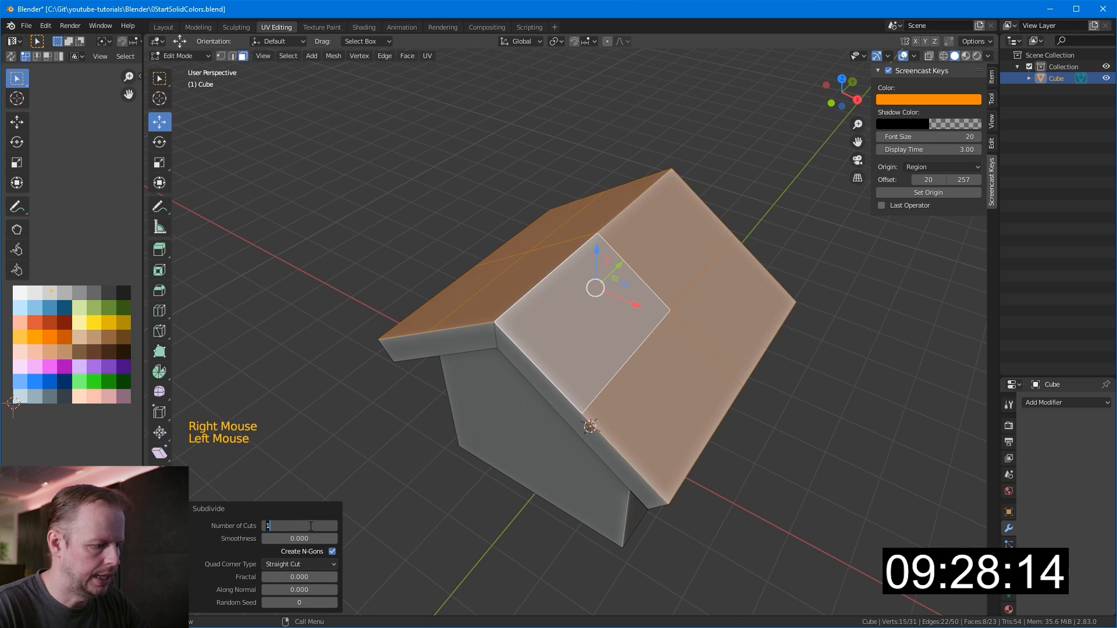
pyautogui.write('8')
pyautogui.press('Return')
pyautogui.scroll(2, 758, 334)
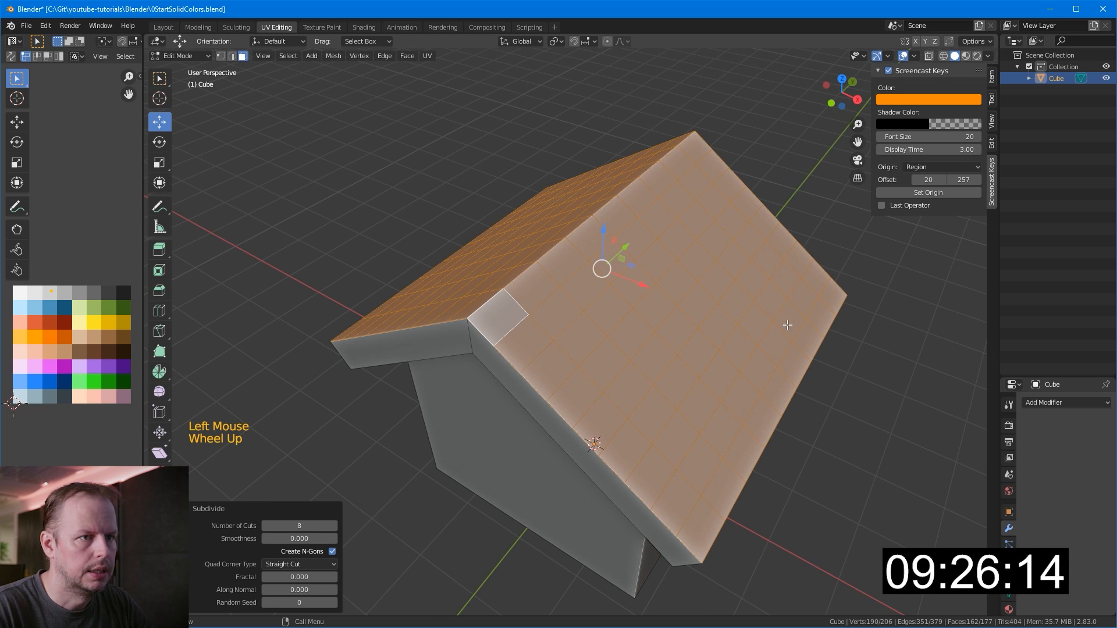
# Step: Inset the subdivided roof faces individually with a thickness of about 0.037 m to outline the tiles
pyautogui.moveTo(787, 324); pyautogui.dragTo(783, 304, button='middle')
pyautogui.press('i')
pyautogui.press('i')
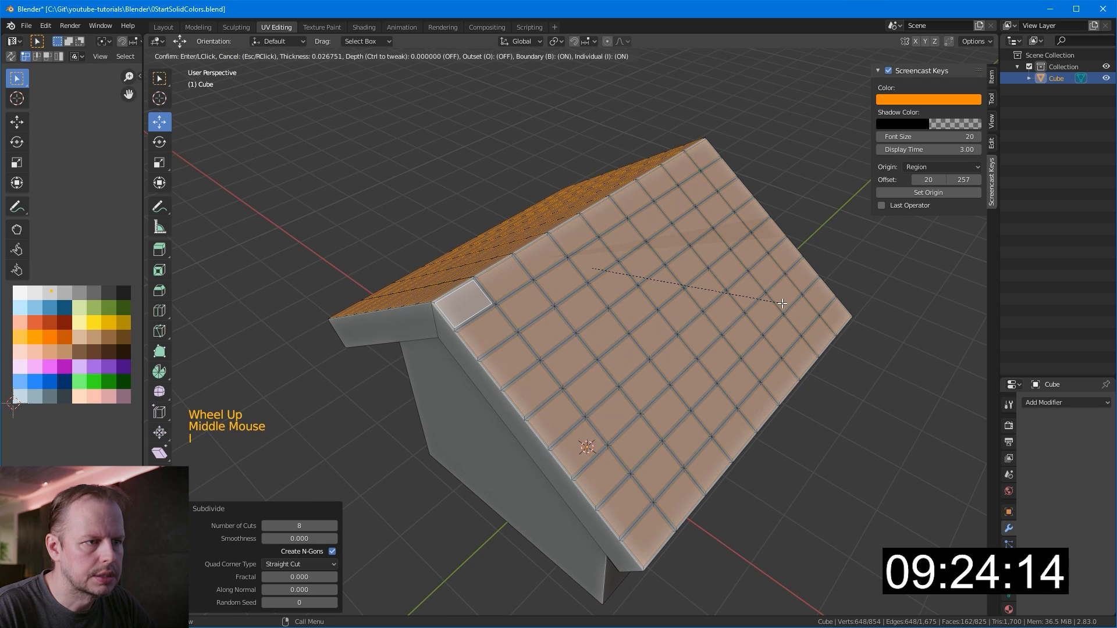
pyautogui.click(781, 305)
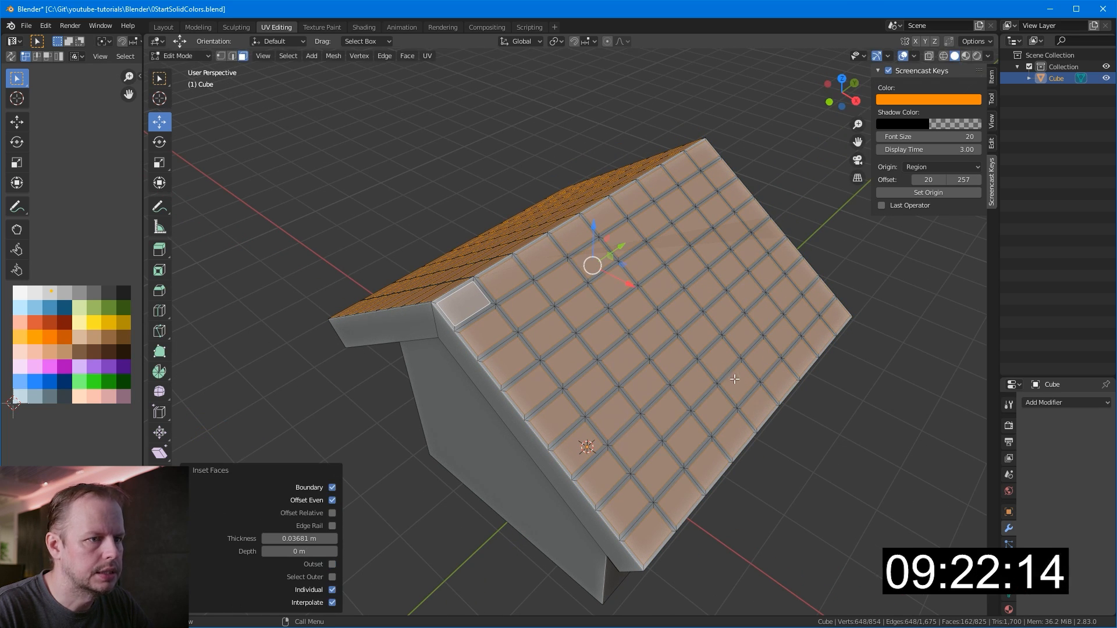
# Step: Extrude the inset tile faces along their normals by about 0.087 m
pyautogui.moveTo(781, 305); pyautogui.dragTo(641, 349, button='middle')
pyautogui.hotkey('alt', 'e')
pyautogui.click(640, 349)
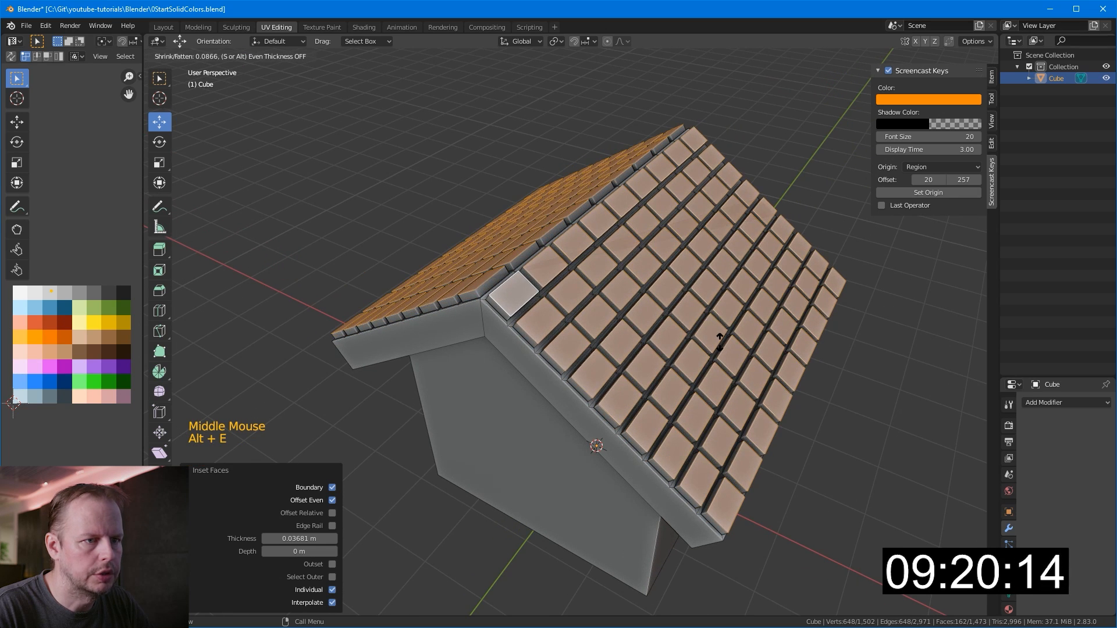
pyautogui.click(720, 342)
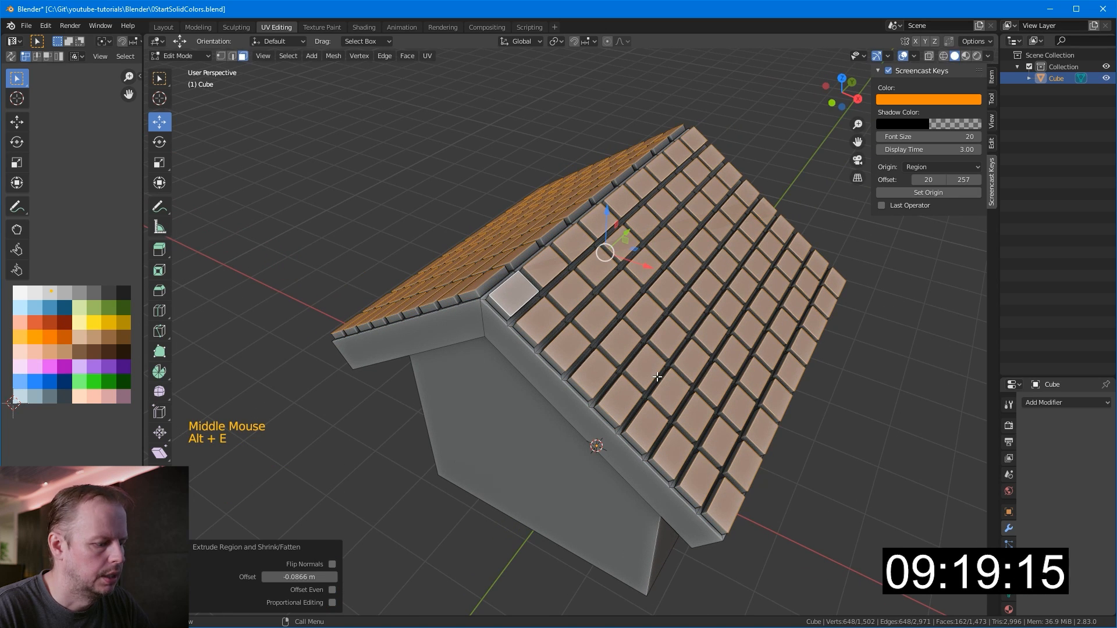
pyautogui.click(336, 62)
pyautogui.click(333, 56)
pyautogui.press('Escape')
pyautogui.hotkey('ctrl', 'z')
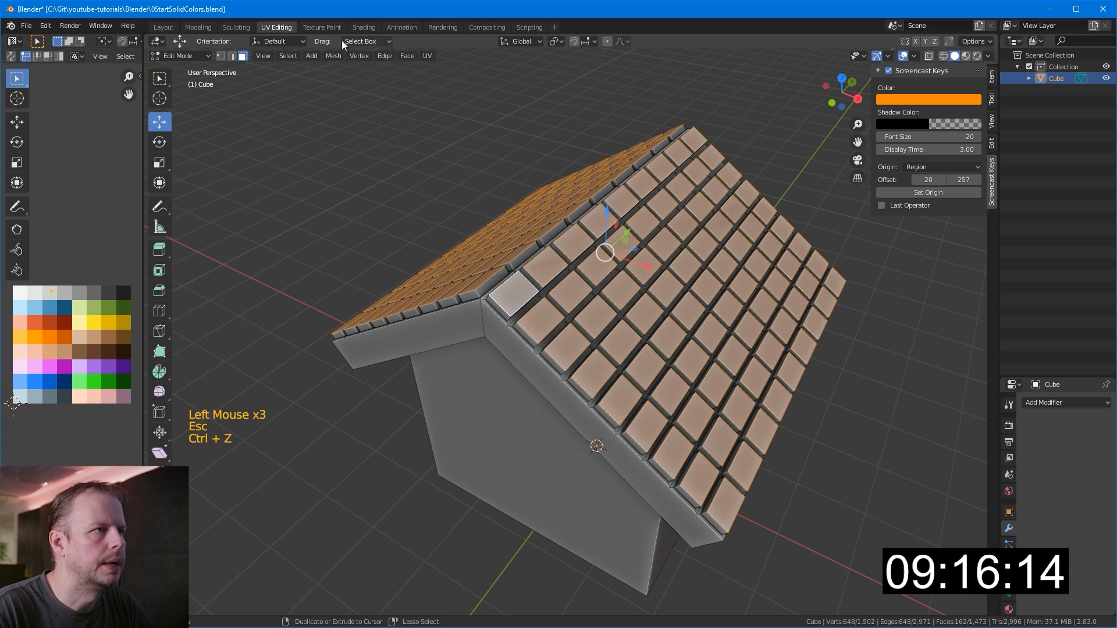
# Step: Randomize the vertices of the selected roof tiles with an amount of 0.03 m
pyautogui.click(326, 55)
pyautogui.moveTo(369, 74)
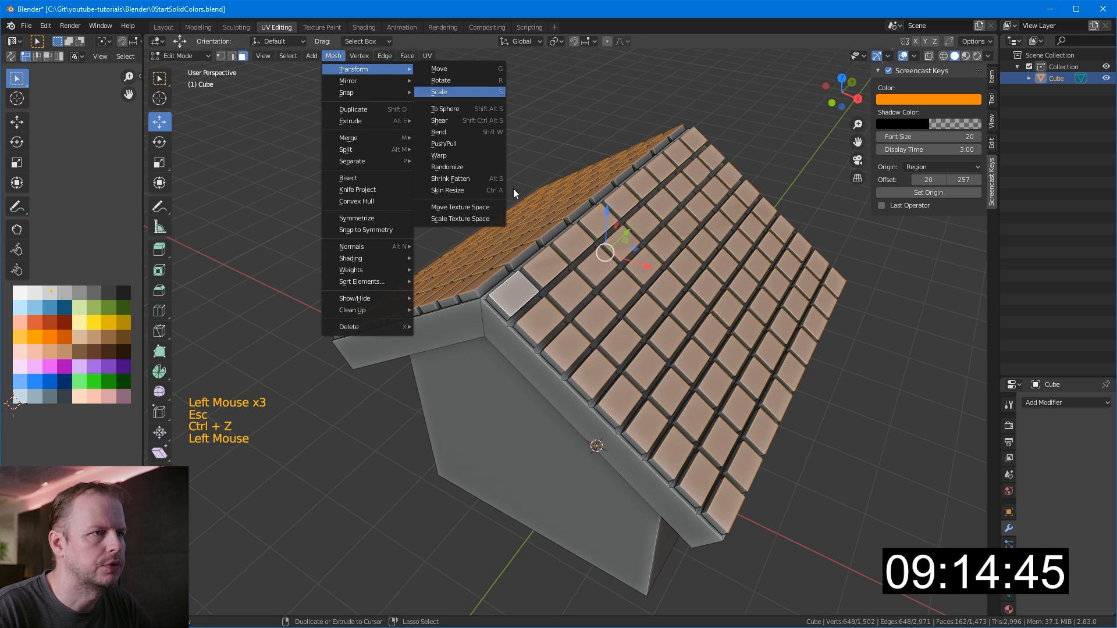
pyautogui.click(462, 162)
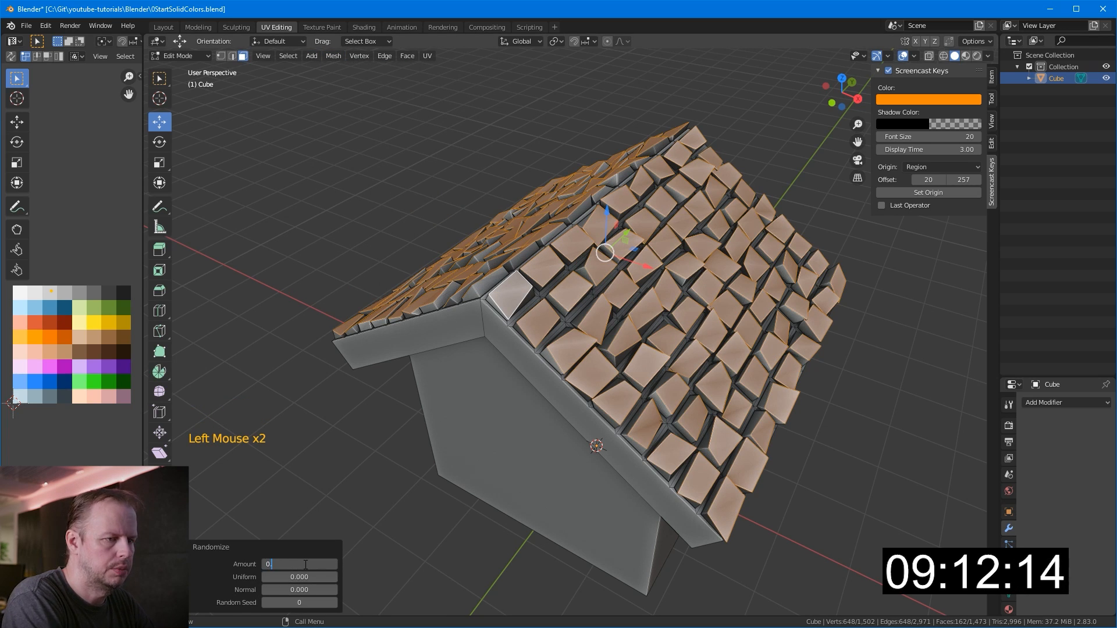
pyautogui.write('0')
pyautogui.press('Return')
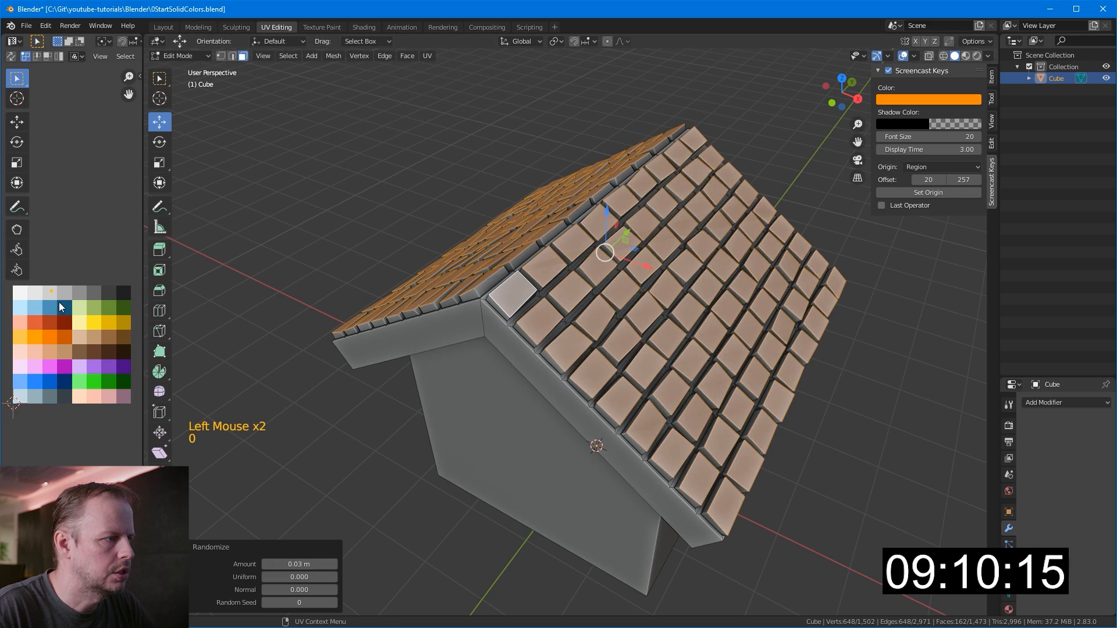
# Step: Colour the roof tiles brown from the palette and shift a scattered subset of them to the next darker brown
pyautogui.press('g')
pyautogui.click(86, 362)
pyautogui.scroll(-1, 680, 274)
pyautogui.moveTo(680, 274)
pyautogui.mouseDown(button='middle')
pyautogui.moveTo(661, 296)
pyautogui.moveTo(687, 323)
pyautogui.moveTo(556, 394)
pyautogui.moveTo(511, 262)
pyautogui.moveTo(433, 372)
pyautogui.moveTo(700, 488)
pyautogui.mouseUp(button='middle')
pyautogui.rightClick(700, 489)
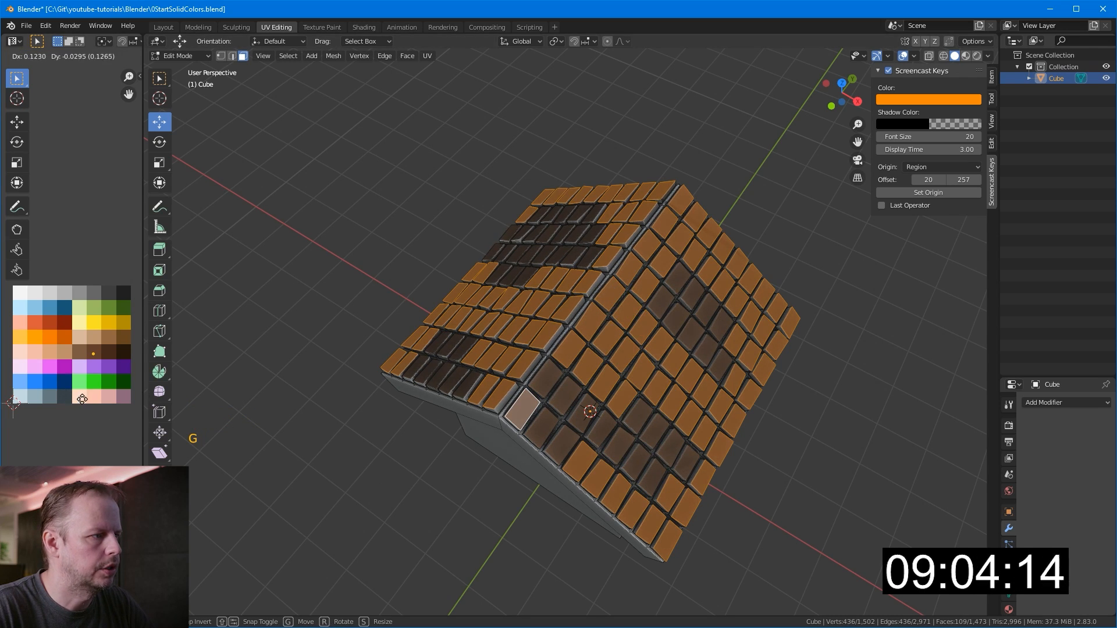
pyautogui.click(81, 399)
# Step: Deselect more scattered roof tiles and shift the UVs of those still selected to the third brown shade
pyautogui.press('c')
pyautogui.moveTo(541, 320)
pyautogui.mouseDown(button='middle')
pyautogui.moveTo(623, 207)
pyautogui.moveTo(779, 328)
pyautogui.mouseUp(button='middle')
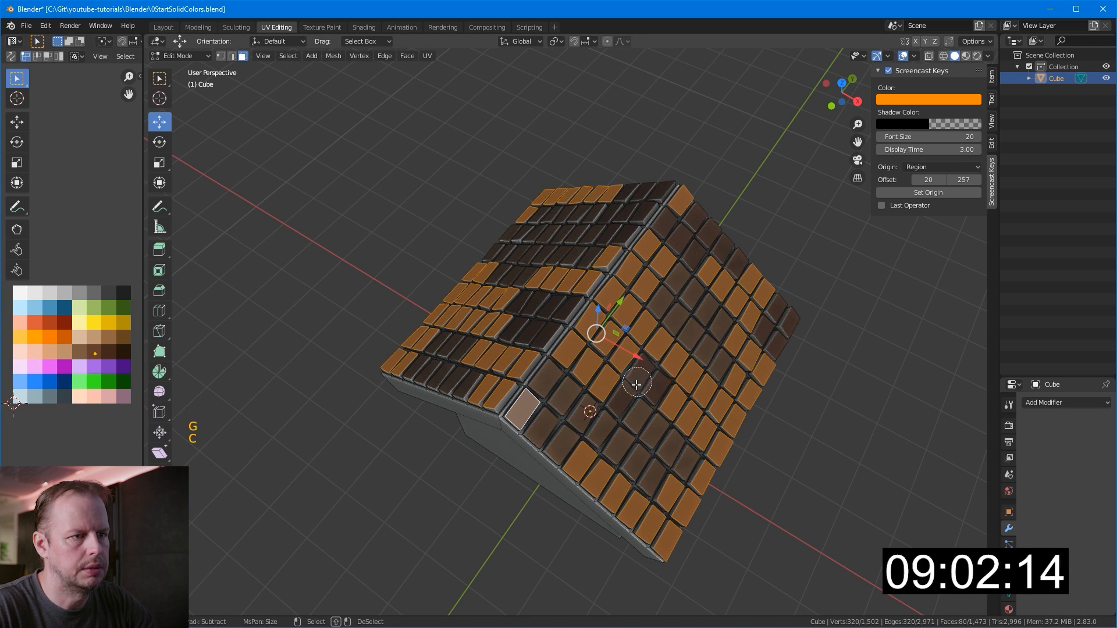
pyautogui.moveTo(639, 500); pyautogui.dragTo(453, 311, button='middle')
pyautogui.press('g')
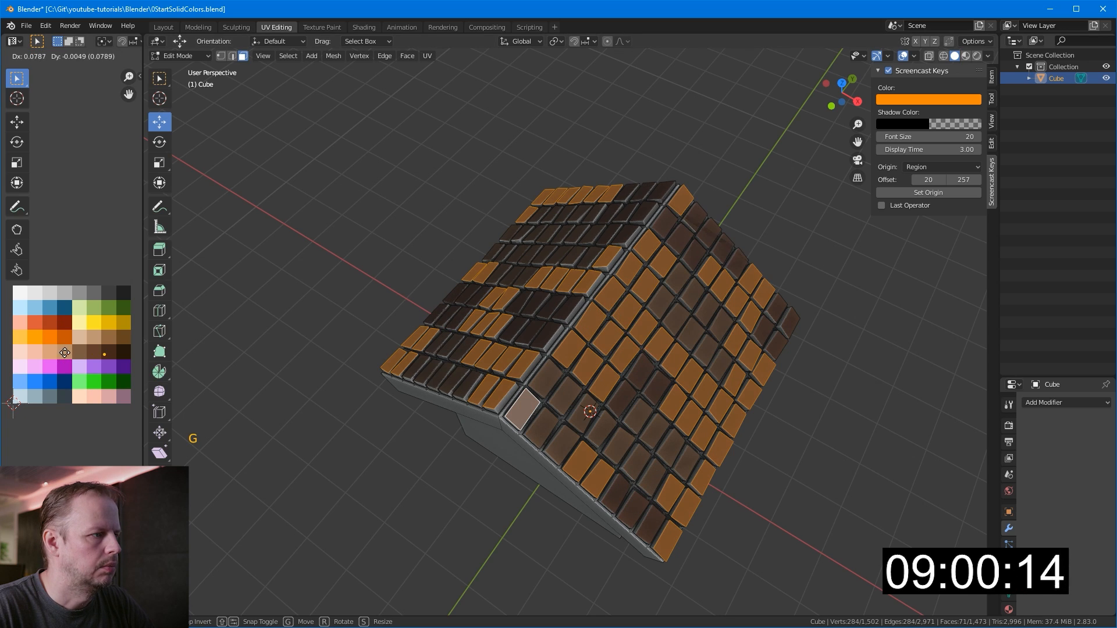
pyautogui.click(137, 375)
# Step: Deselect another patch of roof tiles and shift the remaining ones to the darkest brown in the palette
pyautogui.press('c')
pyautogui.moveTo(652, 326)
pyautogui.mouseDown(button='middle')
pyautogui.moveTo(715, 407)
pyautogui.moveTo(566, 493)
pyautogui.moveTo(543, 230)
pyautogui.mouseUp(button='middle')
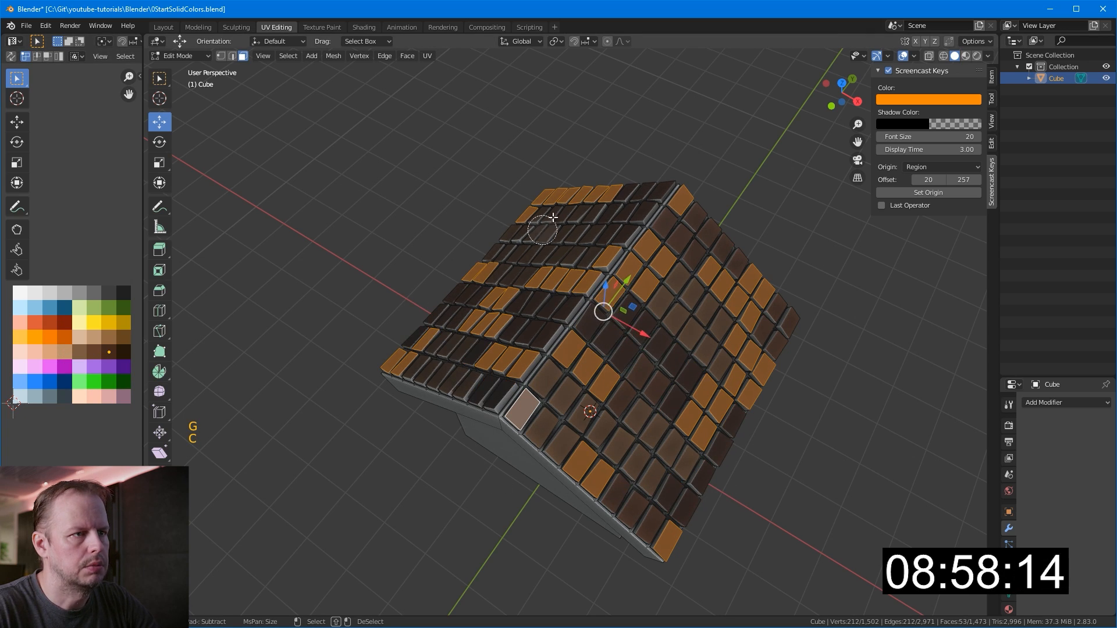
pyautogui.rightClick(279, 304)
pyautogui.click(49, 389)
# Step: Select the entire linked roof and recolour its still-grey faces dark brown by moving only their UVs on the palette
pyautogui.moveTo(489, 408); pyautogui.dragTo(524, 293, button='middle')
pyautogui.press('3')
pyautogui.click(536, 256)
pyautogui.keyDown('shift'); pyautogui.click(631, 289); pyautogui.keyUp('shift')
pyautogui.moveTo(783, 285); pyautogui.dragTo(630, 292, button='middle')
pyautogui.keyDown('shift'); pyautogui.click(565, 216); pyautogui.keyUp('shift')
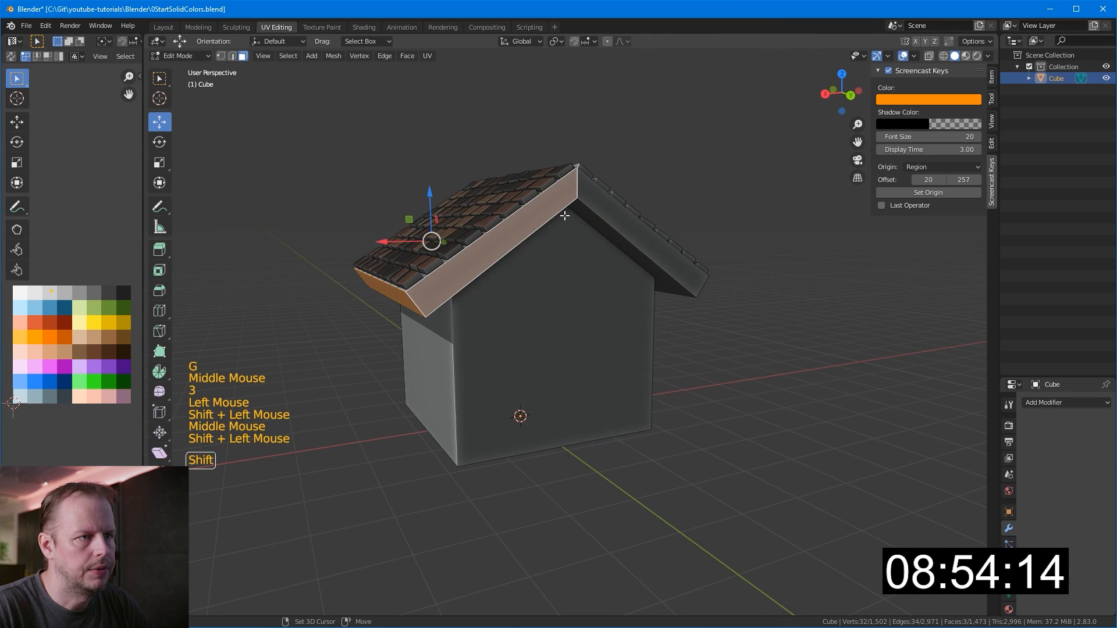
pyautogui.press('l')
pyautogui.press('a')
pyautogui.press('a')
pyautogui.press('a')
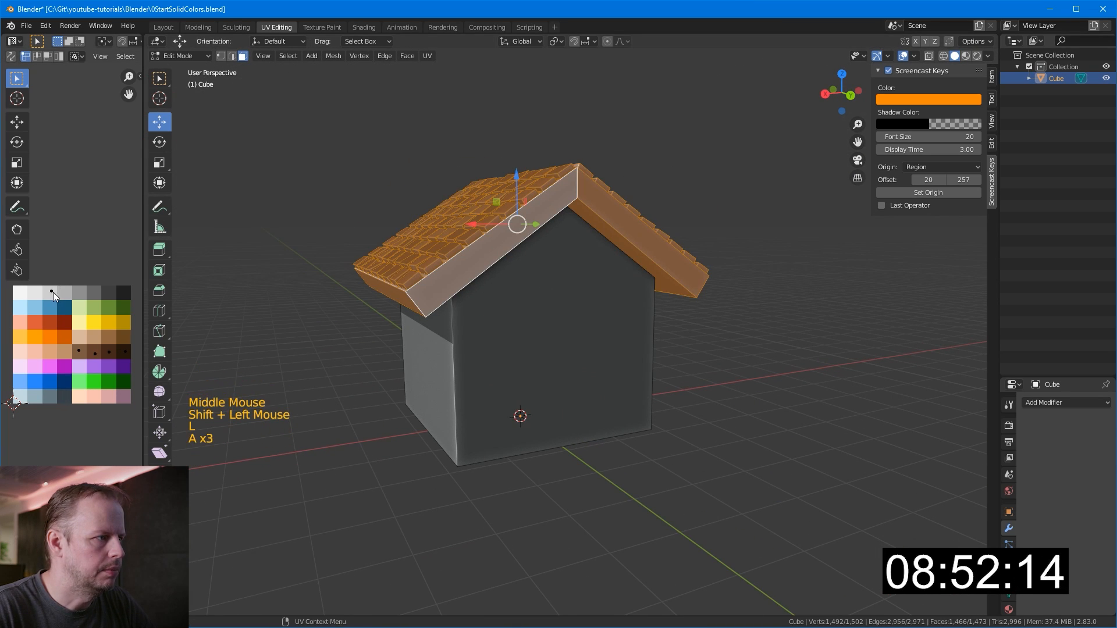
pyautogui.press('g')
pyautogui.click(9, 350)
# Step: Select all the outer edge faces around the roof slab, on the gable ends and along both eaves
pyautogui.click(477, 284)
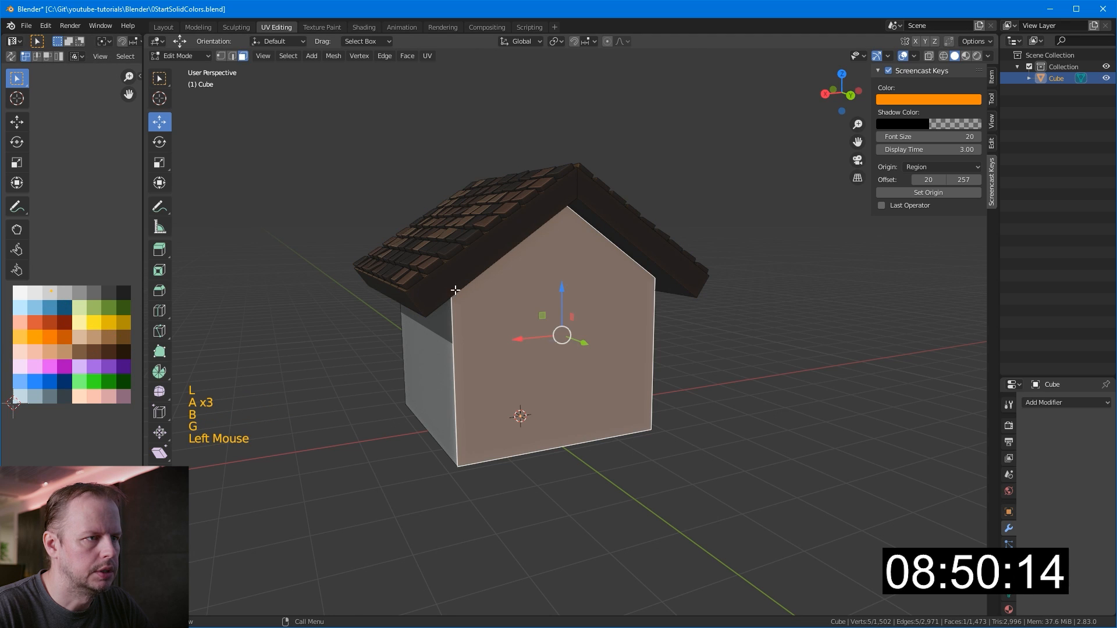
pyautogui.click(440, 293)
pyautogui.keyDown('shift'); pyautogui.click(409, 303); pyautogui.keyUp('shift')
pyautogui.moveTo(629, 275); pyautogui.dragTo(543, 277, button='middle')
pyautogui.keyDown('shift'); pyautogui.click(569, 279); pyautogui.keyUp('shift')
pyautogui.keyDown('shift'); pyautogui.click(636, 300); pyautogui.keyUp('shift')
pyautogui.moveTo(724, 285); pyautogui.dragTo(553, 322, button='middle')
pyautogui.keyDown('shift'); pyautogui.click(553, 322); pyautogui.keyUp('shift')
pyautogui.keyDown('shift'); pyautogui.click(763, 269); pyautogui.keyUp('shift')
pyautogui.moveTo(786, 268); pyautogui.dragTo(725, 267, button='middle')
# Step: Extrude the selected roof edge faces outward along their normals and recolour them a lighter brown
pyautogui.moveTo(629, 282); pyautogui.dragTo(746, 361, button='middle')
pyautogui.hotkey('alt', 'e')
pyautogui.click(710, 309)
pyautogui.click(718, 305)
# Step: Expand the selection around the roof trim and deselect the trim's broad outer faces on every side
pyautogui.press('ctrl+KP_Add')
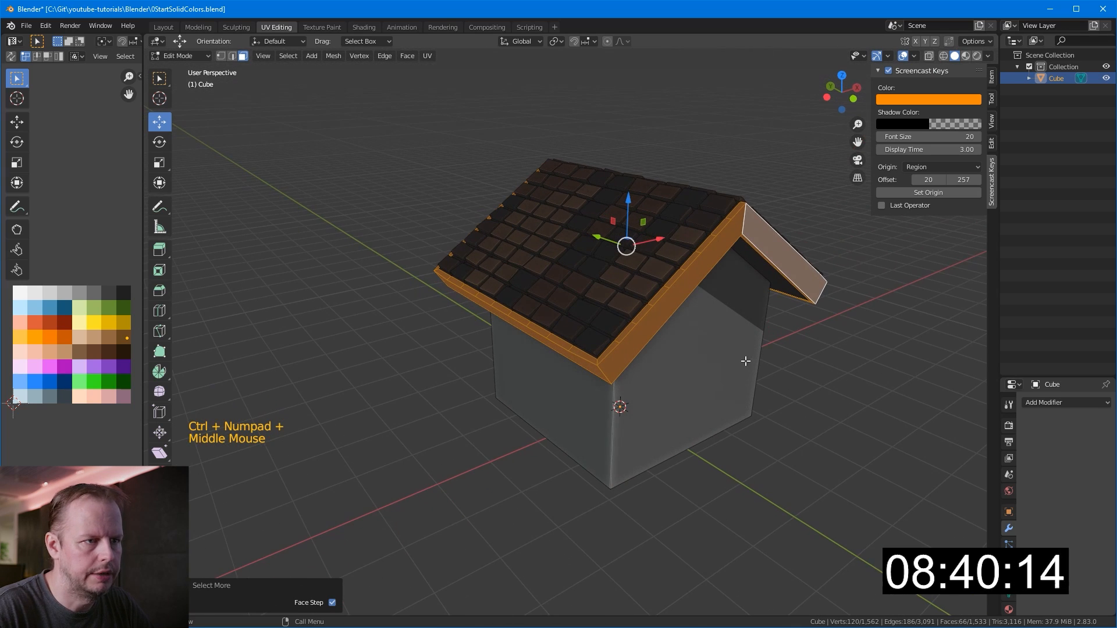
pyautogui.keyDown('shift'); pyautogui.click(594, 373); pyautogui.keyUp('shift')
pyautogui.keyDown('shift'); pyautogui.click(634, 353); pyautogui.keyUp('shift')
pyautogui.moveTo(634, 353); pyautogui.dragTo(760, 250, button='middle')
pyautogui.keyDown('shift'); pyautogui.click(708, 309); pyautogui.keyUp('shift')
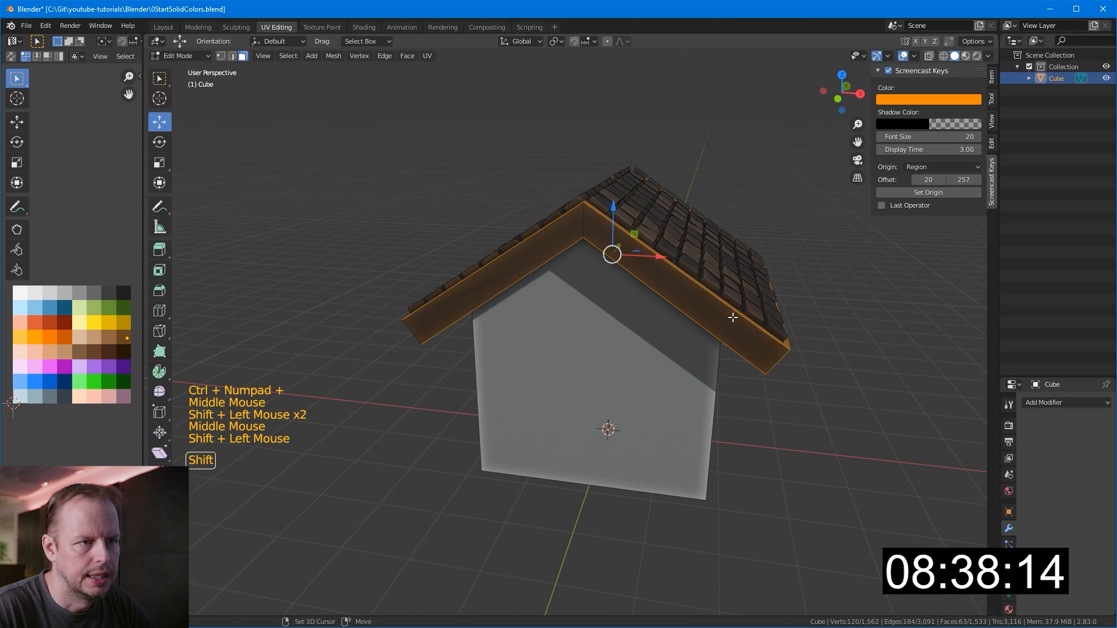
pyautogui.moveTo(708, 309); pyautogui.dragTo(627, 277, button='middle')
pyautogui.keyDown('shift'); pyautogui.click(627, 277); pyautogui.keyUp('shift')
pyautogui.moveTo(704, 259); pyautogui.dragTo(591, 266, button='middle')
pyautogui.keyDown('shift'); pyautogui.click(423, 271); pyautogui.keyUp('shift')
pyautogui.keyDown('shift'); pyautogui.click(596, 210); pyautogui.keyUp('shift')
# Step: Extrude the remaining trim faces along their normals by about 0.116 m to form a raised rim
pyautogui.moveTo(596, 209); pyautogui.dragTo(748, 230, button='middle')
pyautogui.hotkey('alt', 'e')
pyautogui.click(711, 324)
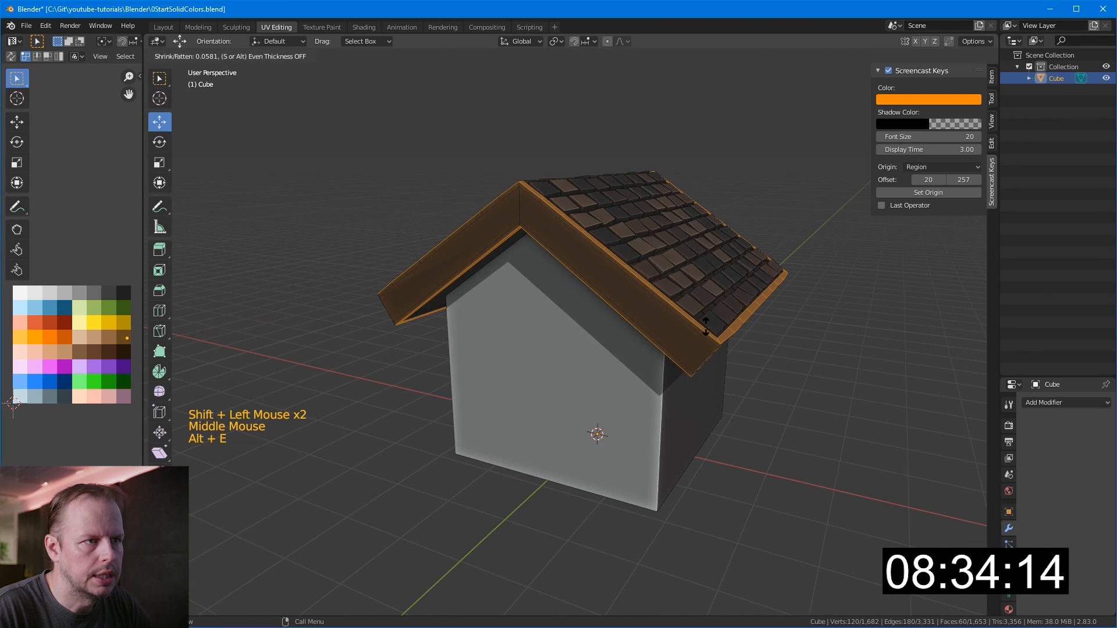
pyautogui.click(714, 329)
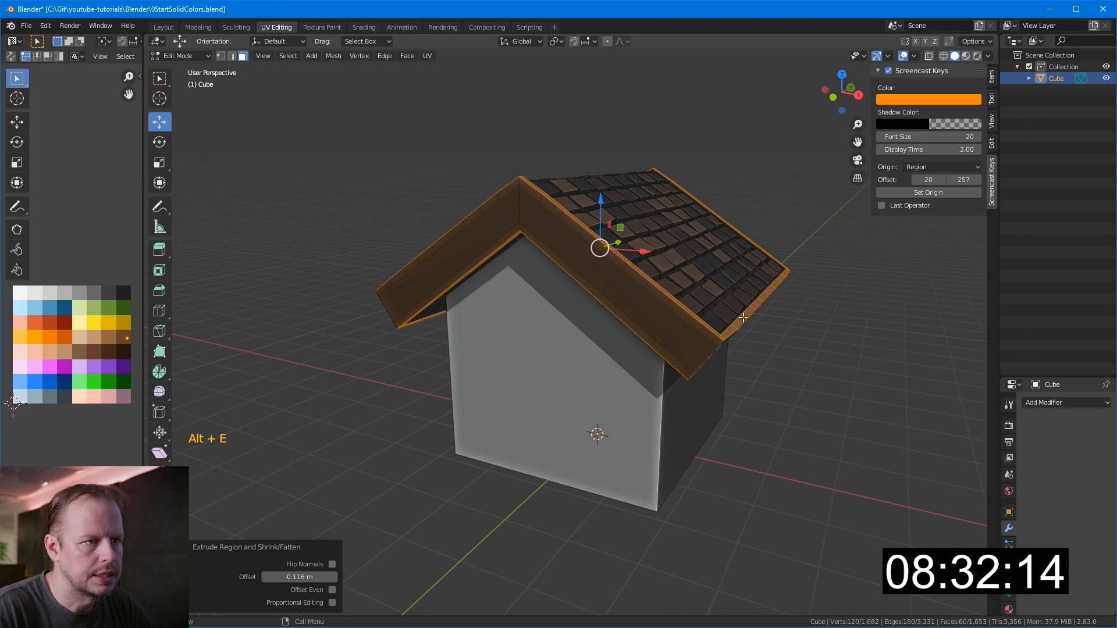
# Step: Select the broad outer faces of the roof trim all the way around the house
pyautogui.moveTo(714, 329); pyautogui.dragTo(696, 354, button='middle')
pyautogui.click(542, 387)
pyautogui.moveTo(541, 387); pyautogui.dragTo(544, 252, button='middle')
pyautogui.keyDown('shift'); pyautogui.click(654, 220); pyautogui.keyUp('shift')
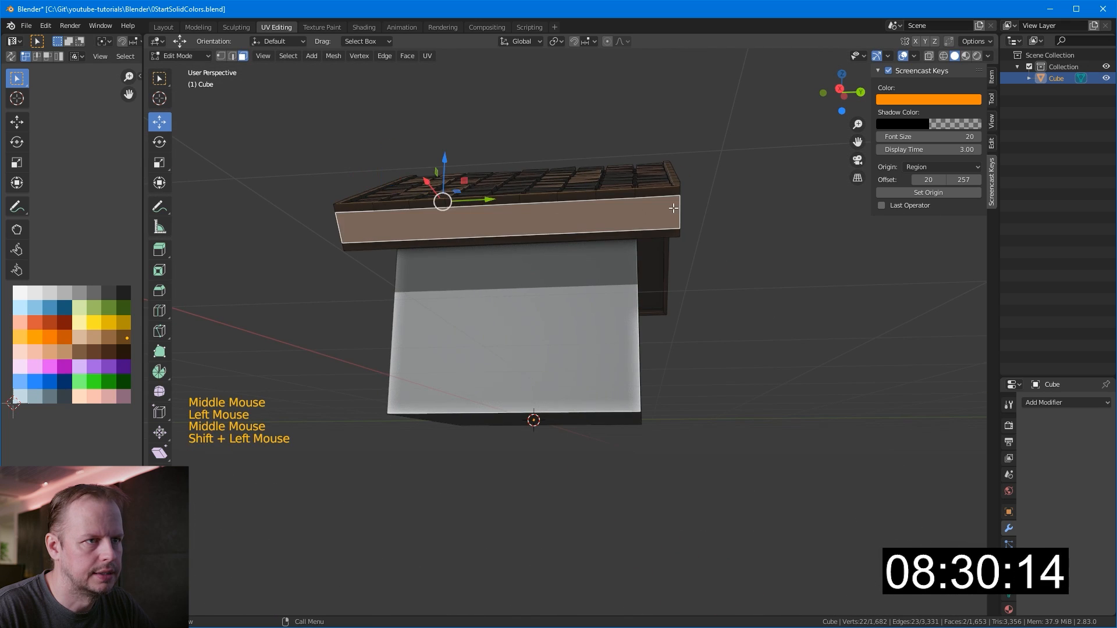
pyautogui.moveTo(654, 219); pyautogui.dragTo(436, 243, button='middle')
pyautogui.keyDown('shift'); pyautogui.click(437, 242); pyautogui.keyUp('shift')
pyautogui.keyDown('shift'); pyautogui.click(647, 253); pyautogui.keyUp('shift')
pyautogui.moveTo(647, 253); pyautogui.dragTo(465, 287, button='middle')
pyautogui.keyDown('shift'); pyautogui.click(553, 295); pyautogui.keyUp('shift')
pyautogui.keyDown('shift'); pyautogui.click(648, 283); pyautogui.keyUp('shift')
# Step: Grow the selection four times to cover the whole roof trim and recolour it with the palette's white
pyautogui.press('ctrl+KP_Add')
pyautogui.press('ctrl+KP_Add')
pyautogui.press('ctrl+KP_Add')
pyautogui.press('ctrl+KP_Add')
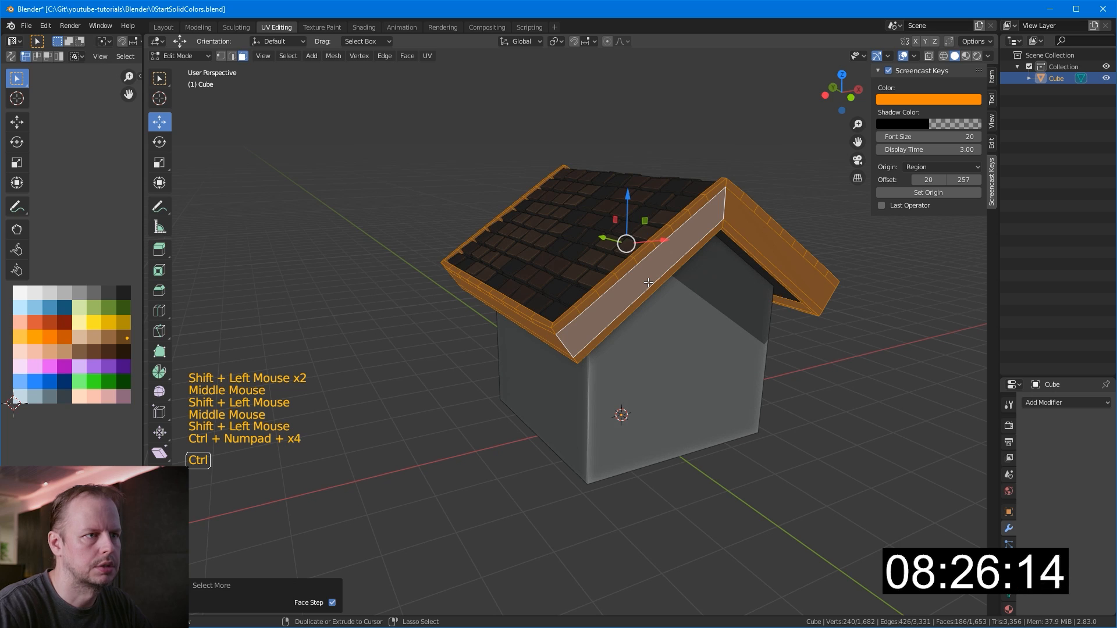
pyautogui.press('g')
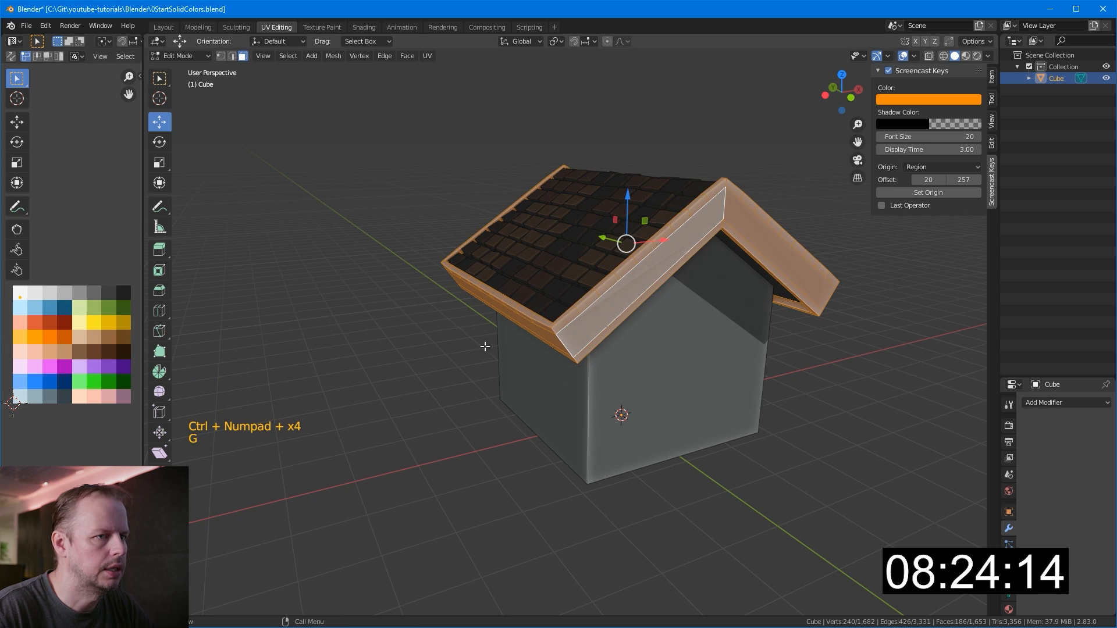
# Step: Select the entire wall body of the house and recolour it with the palette's orange-red
pyautogui.click(632, 399)
pyautogui.press('l')
pyautogui.press('g')
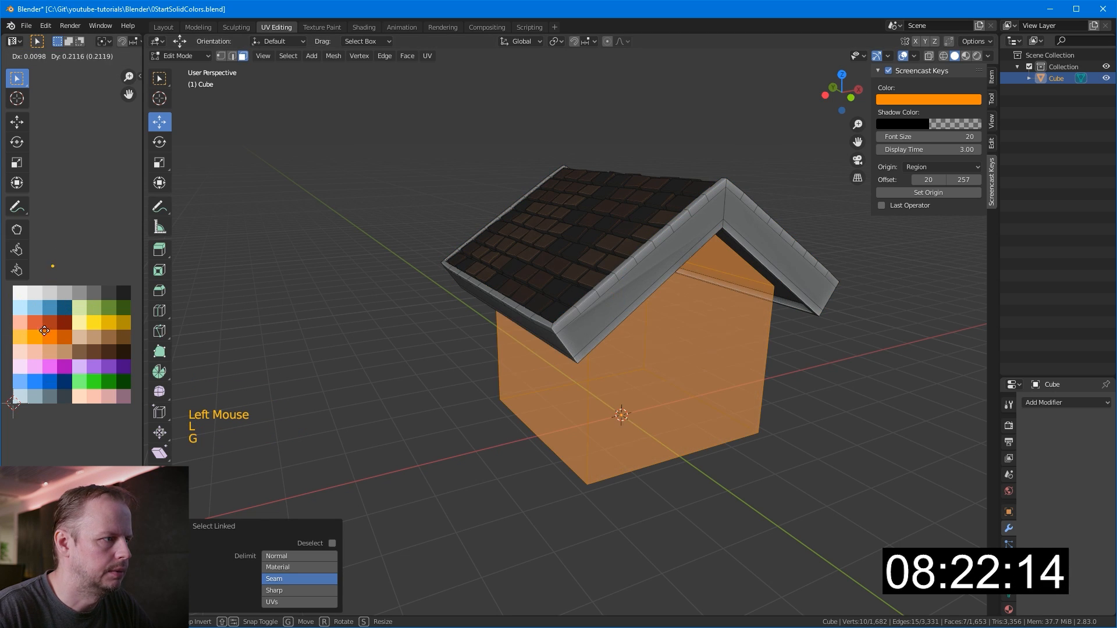
pyautogui.click(27, 399)
pyautogui.moveTo(575, 401); pyautogui.dragTo(626, 344, button='middle')
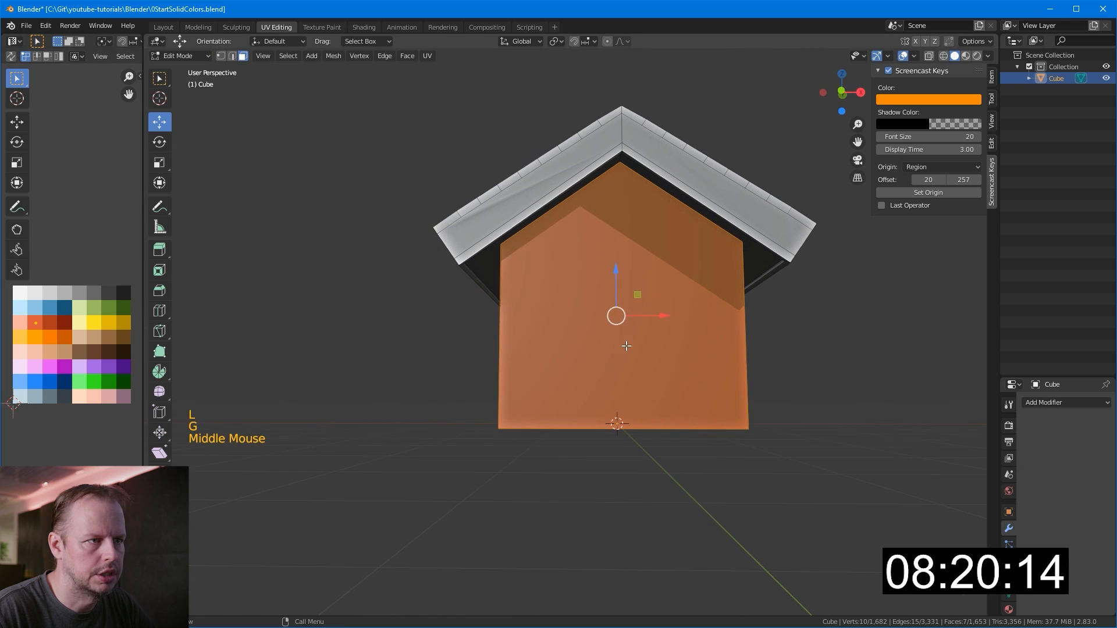
# Step: Connect the two eave-corner vertices with a horizontal edge across both the front and the rear gable walls
pyautogui.press('1')
pyautogui.click(506, 248)
pyautogui.moveTo(636, 275); pyautogui.dragTo(652, 272, button='middle')
pyautogui.keyDown('shift'); pyautogui.click(751, 245); pyautogui.keyUp('shift')
pyautogui.press('j')
pyautogui.moveTo(769, 249); pyautogui.dragTo(530, 252, button='middle')
pyautogui.click(425, 265)
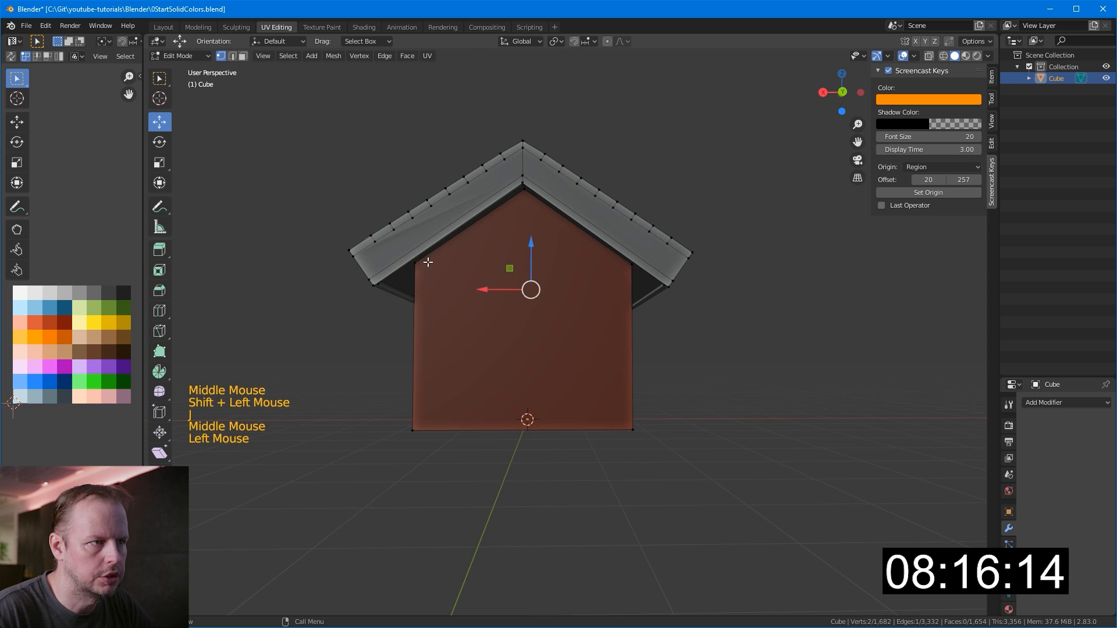
pyautogui.click(422, 264)
pyautogui.scroll(2, 379, 244)
pyautogui.moveTo(379, 244); pyautogui.dragTo(384, 237, button='middle')
pyautogui.keyDown('shift'); pyautogui.click(668, 254); pyautogui.keyUp('shift')
pyautogui.moveTo(521, 272); pyautogui.dragTo(509, 220, button='middle')
# Step: Add three vertical loop cuts close to the wall corners, one on the gable walls and two on the side walls, sliding them by about -0.77 to -0.81
pyautogui.hotkey('ctrl', 'r')
pyautogui.click(491, 242)
pyautogui.click(385, 254)
pyautogui.hotkey('ctrl', 'r')
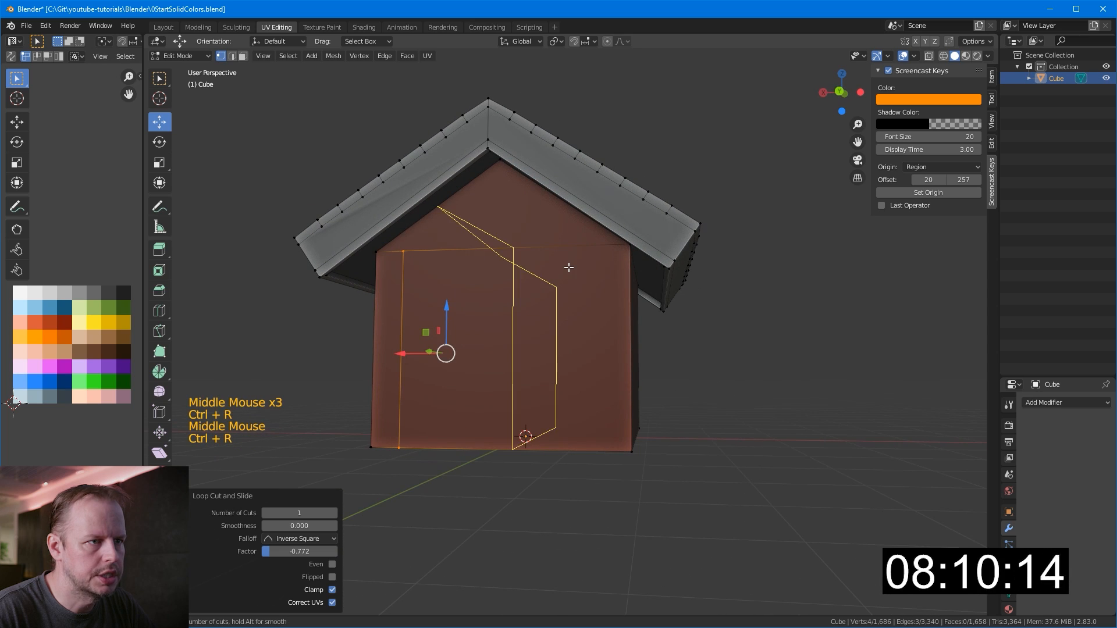
pyautogui.moveTo(568, 268); pyautogui.dragTo(602, 256, button='middle')
pyautogui.hotkey('ctrl', 'r')
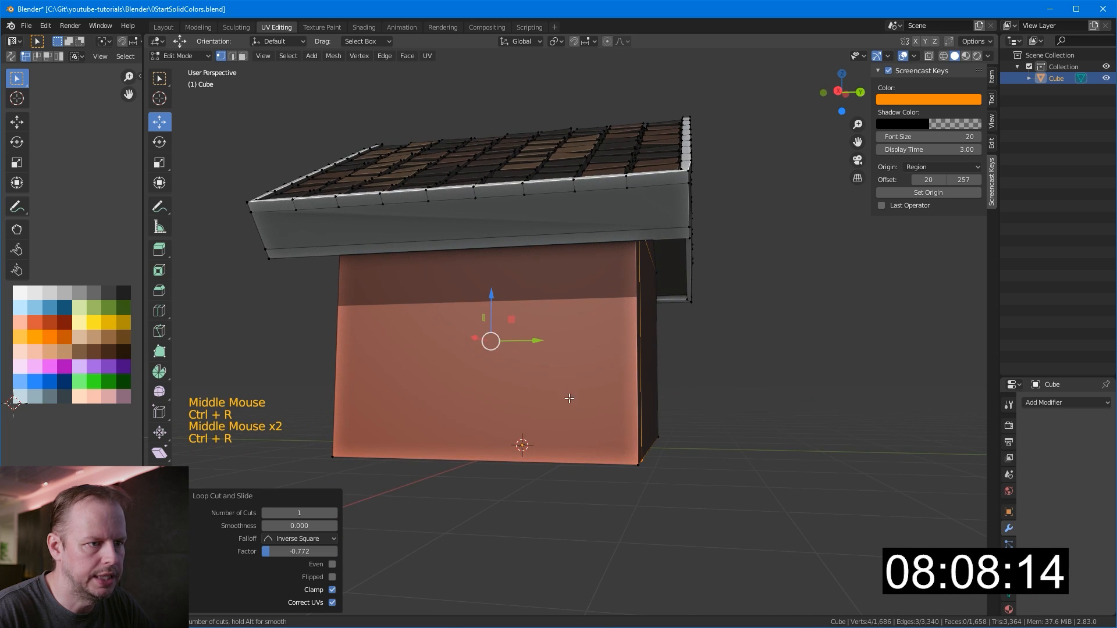
pyautogui.click(550, 468)
pyautogui.click(675, 477)
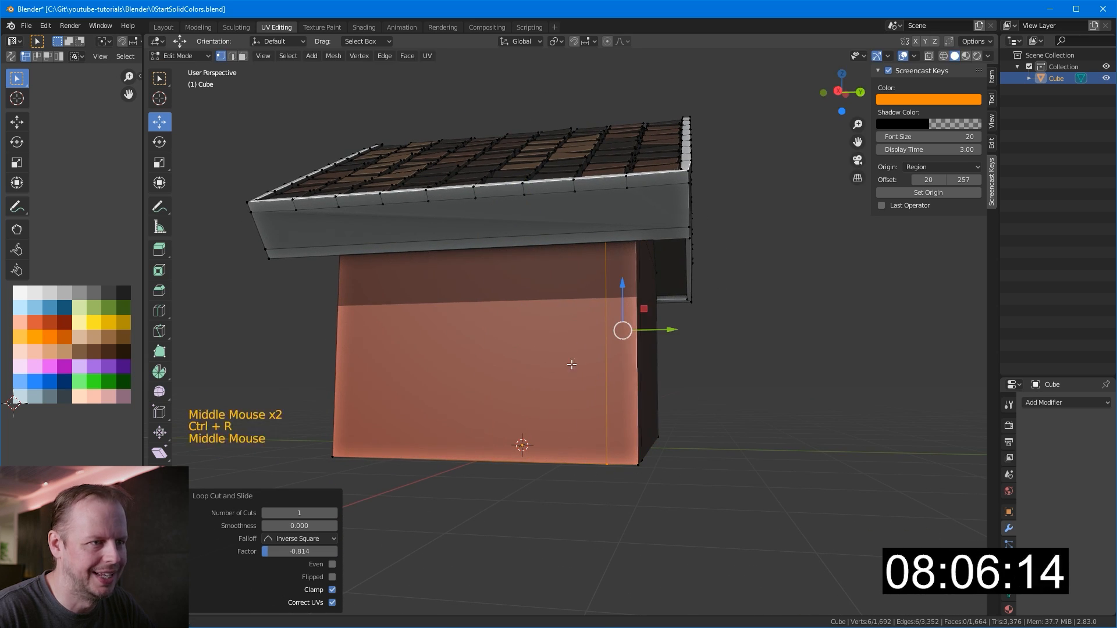
pyautogui.moveTo(561, 364); pyautogui.dragTo(597, 400, button='middle')
pyautogui.hotkey('ctrl', 'r')
pyautogui.click(497, 501)
pyautogui.click(389, 476)
# Step: Knife-cut a vertical edge near the remaining uncut corner of both the front and the rear gable walls
pyautogui.moveTo(443, 378); pyautogui.dragTo(524, 262, button='middle')
pyautogui.press('k')
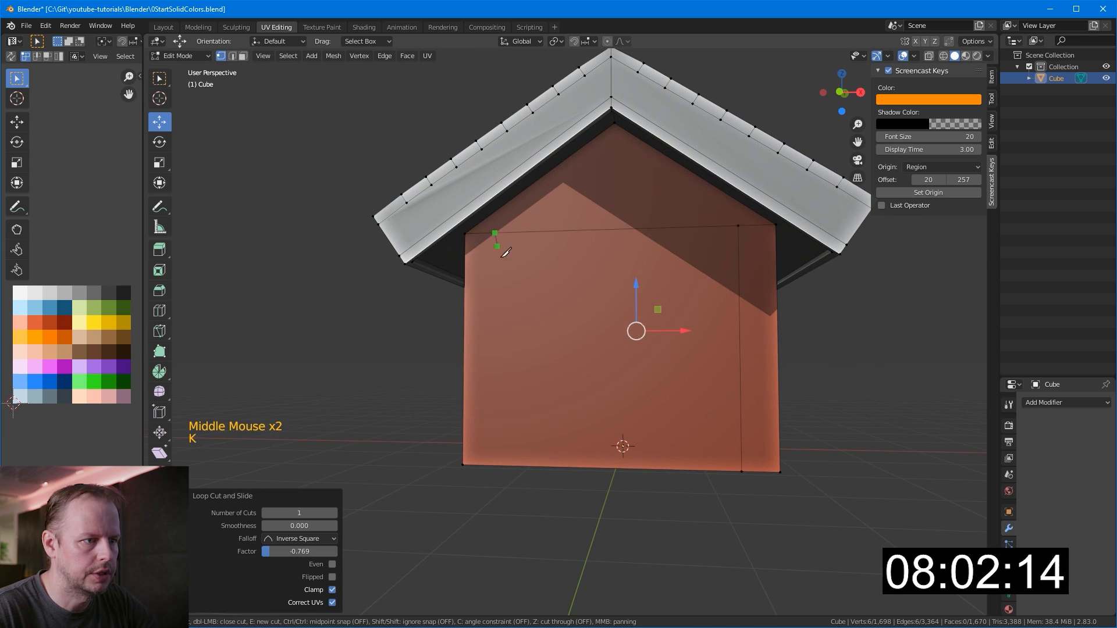
pyautogui.click(497, 464)
pyautogui.press('Return')
pyautogui.moveTo(442, 345); pyautogui.dragTo(693, 357, button='middle')
pyautogui.moveTo(612, 350); pyautogui.dragTo(635, 328, button='middle')
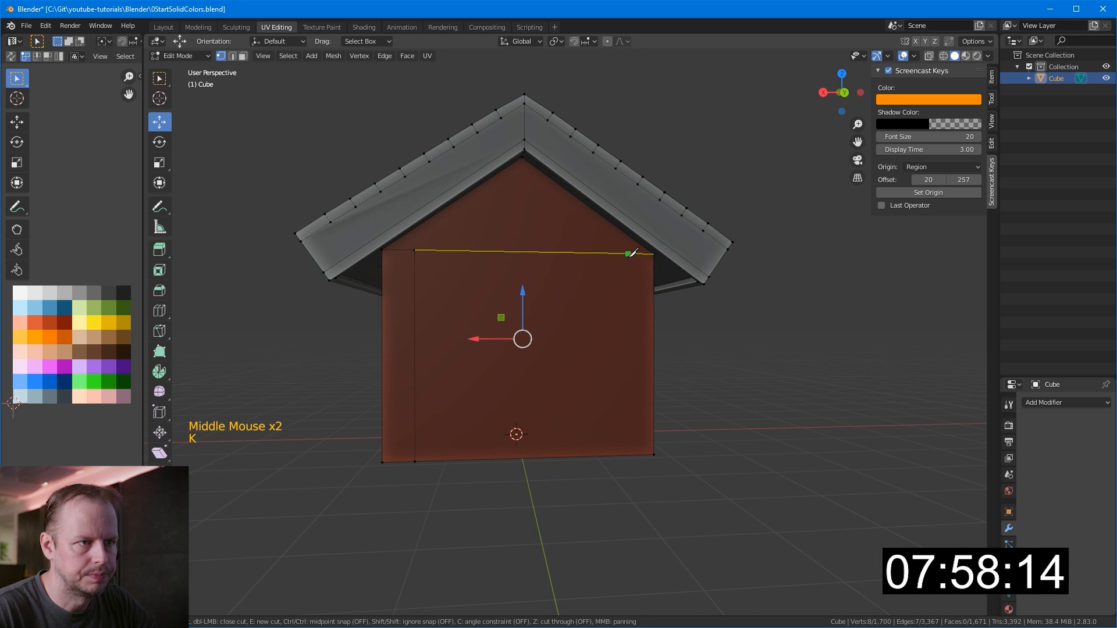
pyautogui.click(629, 453)
pyautogui.press('Return')
# Step: Select the eight narrow wall faces flanking the four corners of the house
pyautogui.moveTo(670, 381); pyautogui.dragTo(716, 386, button='middle')
pyautogui.press('3')
pyautogui.click(434, 374)
pyautogui.moveTo(434, 374); pyautogui.dragTo(651, 409, button='middle')
pyautogui.keyDown('shift'); pyautogui.click(564, 361); pyautogui.keyUp('shift')
pyautogui.keyDown('shift'); pyautogui.click(700, 440); pyautogui.keyUp('shift')
pyautogui.keyDown('shift'); pyautogui.click(711, 428); pyautogui.keyUp('shift')
pyautogui.moveTo(711, 428); pyautogui.dragTo(768, 401, button='middle')
pyautogui.keyDown('shift'); pyautogui.click(585, 377); pyautogui.keyUp('shift')
pyautogui.keyDown('shift'); pyautogui.click(563, 374); pyautogui.keyUp('shift')
pyautogui.moveTo(563, 374); pyautogui.dragTo(678, 349, button='middle')
pyautogui.keyDown('shift'); pyautogui.click(501, 400); pyautogui.keyUp('shift')
pyautogui.moveTo(501, 399); pyautogui.dragTo(632, 340, button='middle')
pyautogui.keyDown('shift'); pyautogui.click(576, 365); pyautogui.keyUp('shift')
pyautogui.moveTo(576, 364); pyautogui.dragTo(699, 367, button='middle')
pyautogui.scroll(1, 714, 372)
# Step: Extrude the corner strips along their normals by about 0.09 m to form raised corner posts
pyautogui.hotkey('alt', 'e')
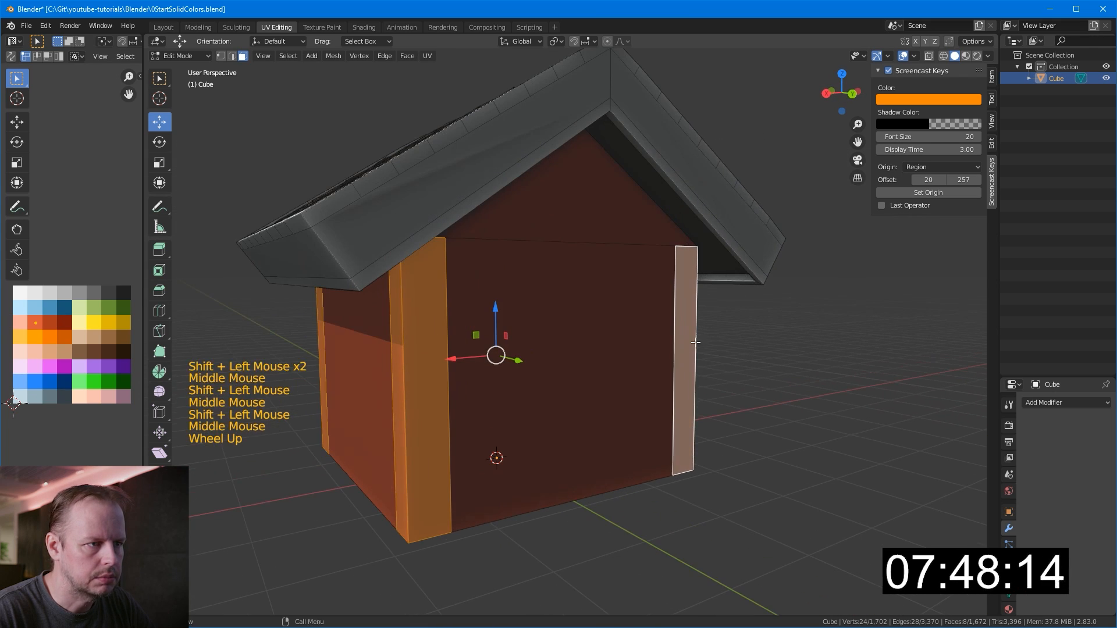
pyautogui.click(715, 372)
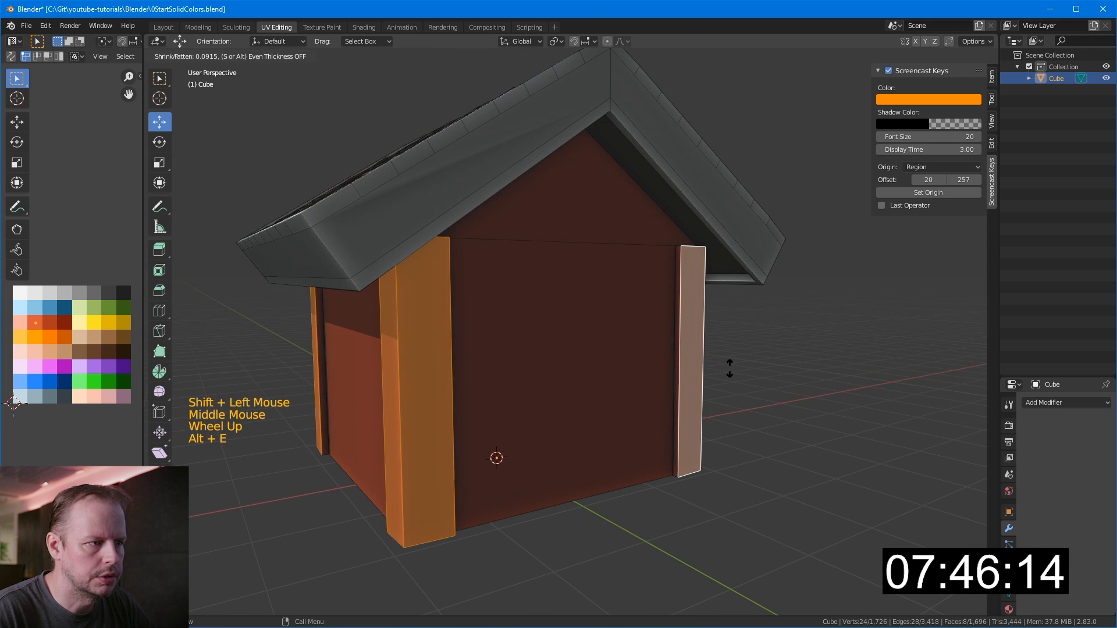
pyautogui.click(725, 368)
# Step: Grow the selection to cover the corner posts completely and recolour them with the palette's white
pyautogui.press('ctrl+KP_Add')
pyautogui.press('g')
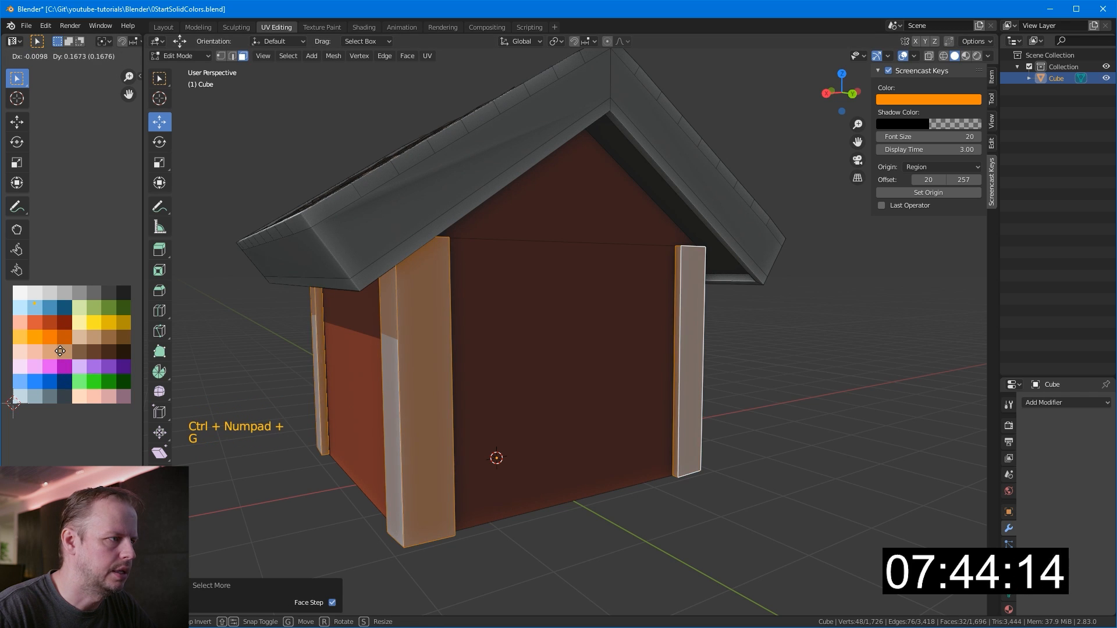
pyautogui.click(48, 344)
pyautogui.click(867, 389)
pyautogui.moveTo(867, 388); pyautogui.dragTo(594, 369, button='middle')
pyautogui.scroll(-3, 576, 378)
pyautogui.click(594, 369)
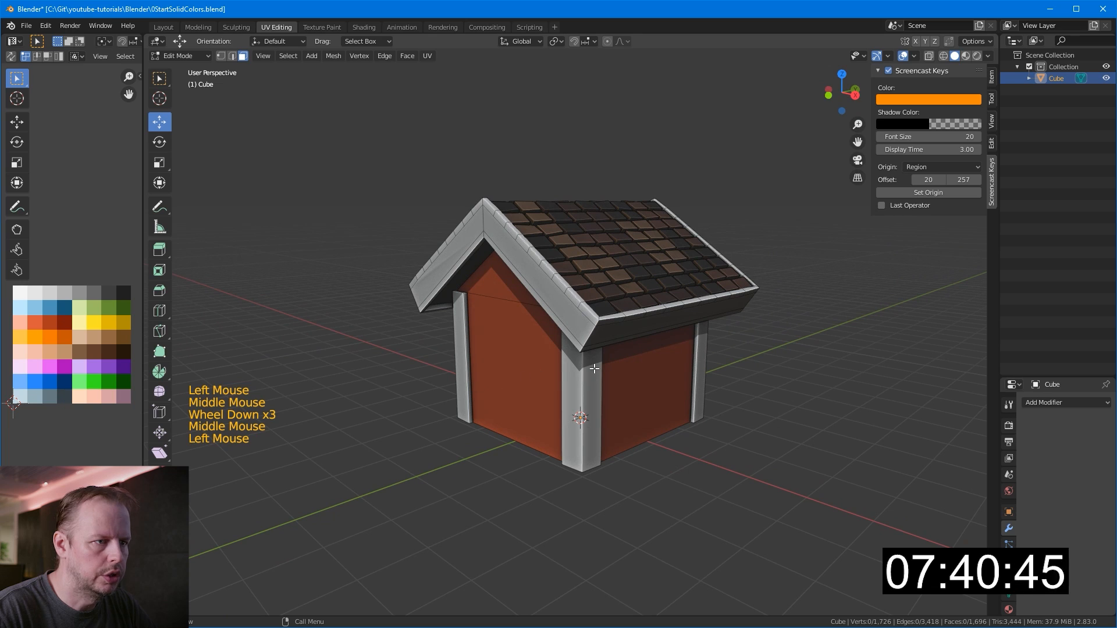
# Step: Duplicate the front wall face, scale it down, narrow it along X to door width and lower it by 0.192 m
pyautogui.press('3')
pyautogui.click(508, 384)
pyautogui.moveTo(508, 385); pyautogui.dragTo(527, 373, button='middle')
pyautogui.hotkey('shift', 'd')
pyautogui.press('s')
pyautogui.click(776, 342)
pyautogui.press('s')
pyautogui.press('x')
pyautogui.click(661, 330)
pyautogui.moveTo(518, 335); pyautogui.dragTo(517, 332)
# Step: Extrude the door panel outward by about 0.322 m and inset its front and bottom faces together by about 0.228 m
pyautogui.press('e')
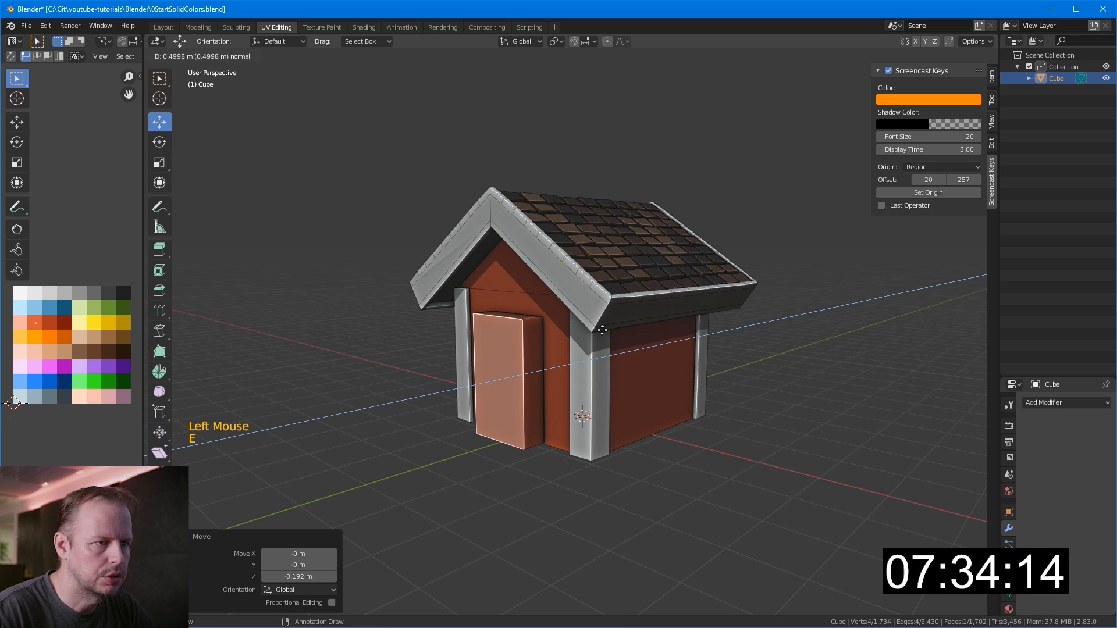
pyautogui.click(583, 333)
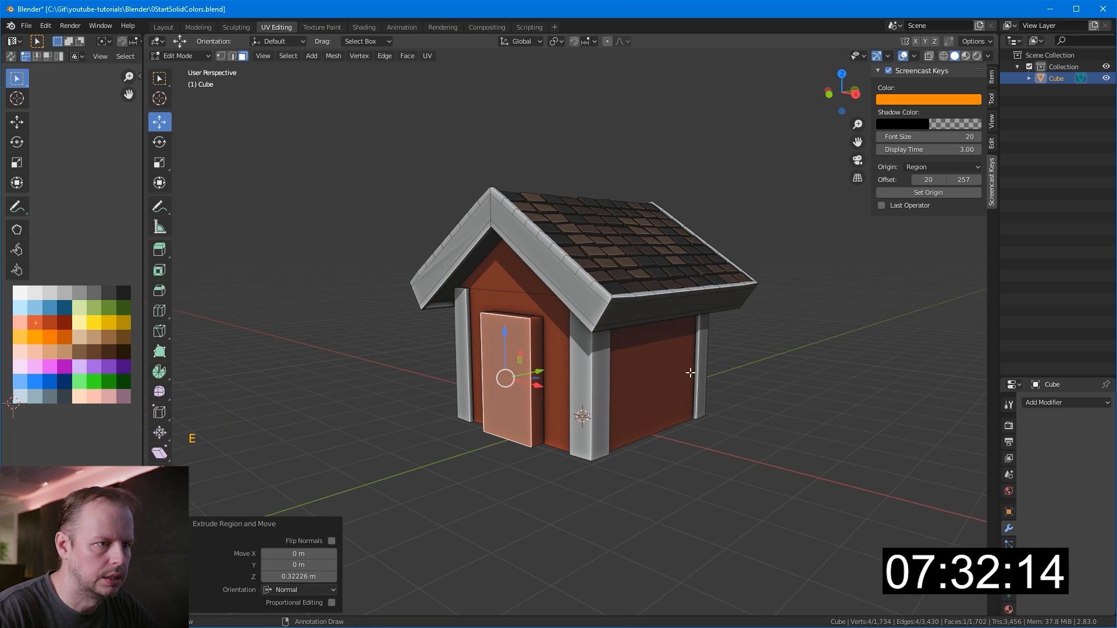
pyautogui.moveTo(690, 372); pyautogui.dragTo(562, 380, button='middle')
pyautogui.keyDown('shift'); pyautogui.click(552, 371); pyautogui.keyUp('shift')
pyautogui.scroll(2, 594, 348)
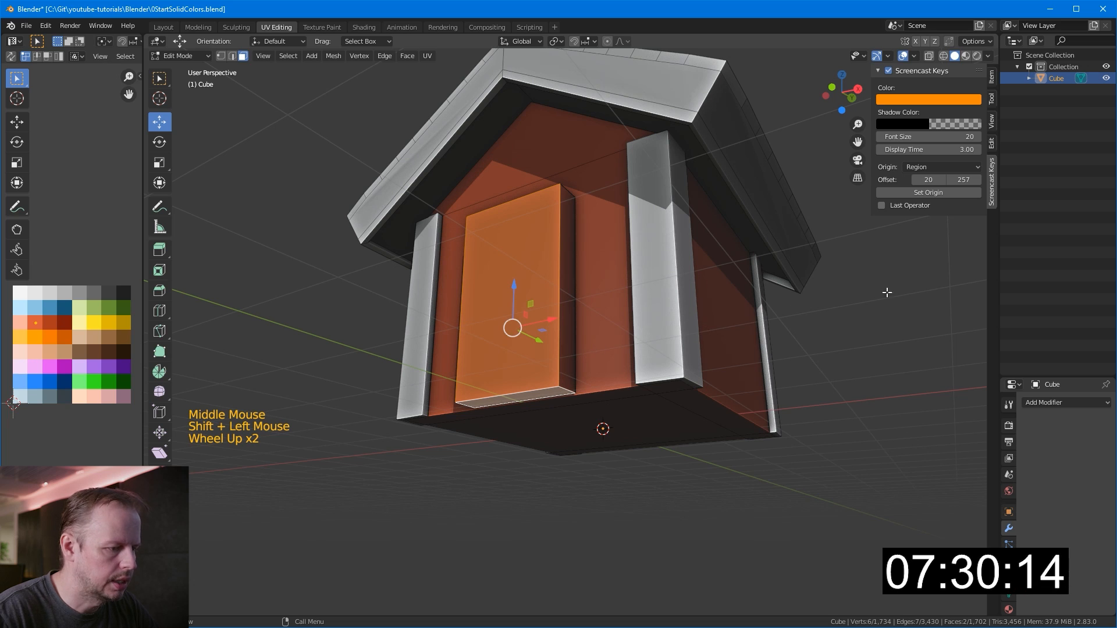
pyautogui.press('i')
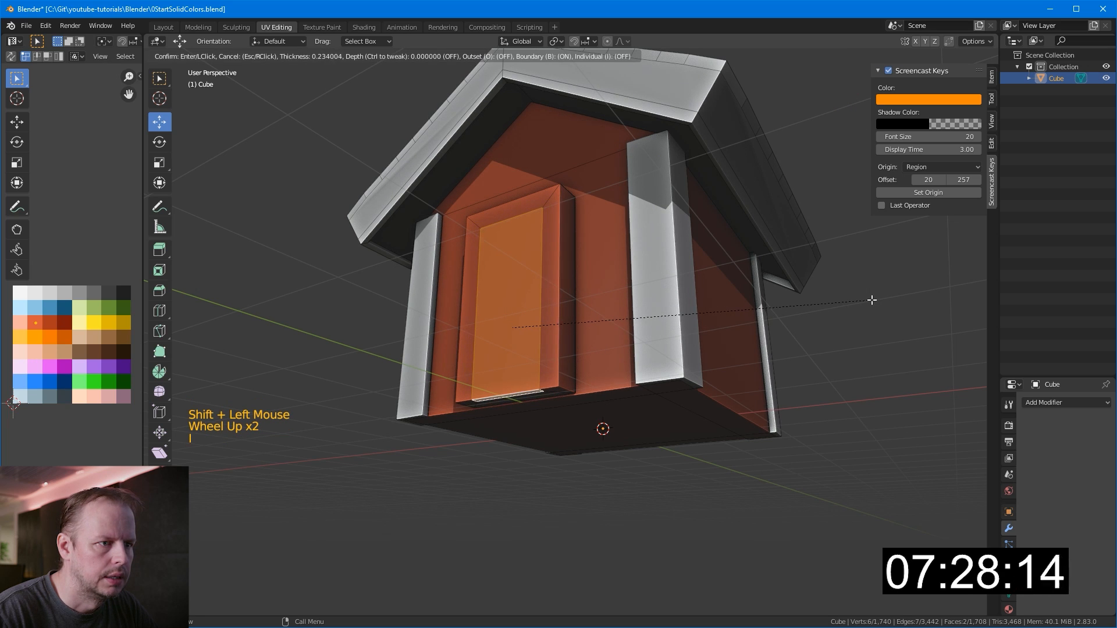
pyautogui.click(873, 301)
pyautogui.moveTo(815, 326); pyautogui.dragTo(699, 364, button='middle')
# Step: Extrude the top and two side border faces around the door outward to form a raised door frame
pyautogui.press('3')
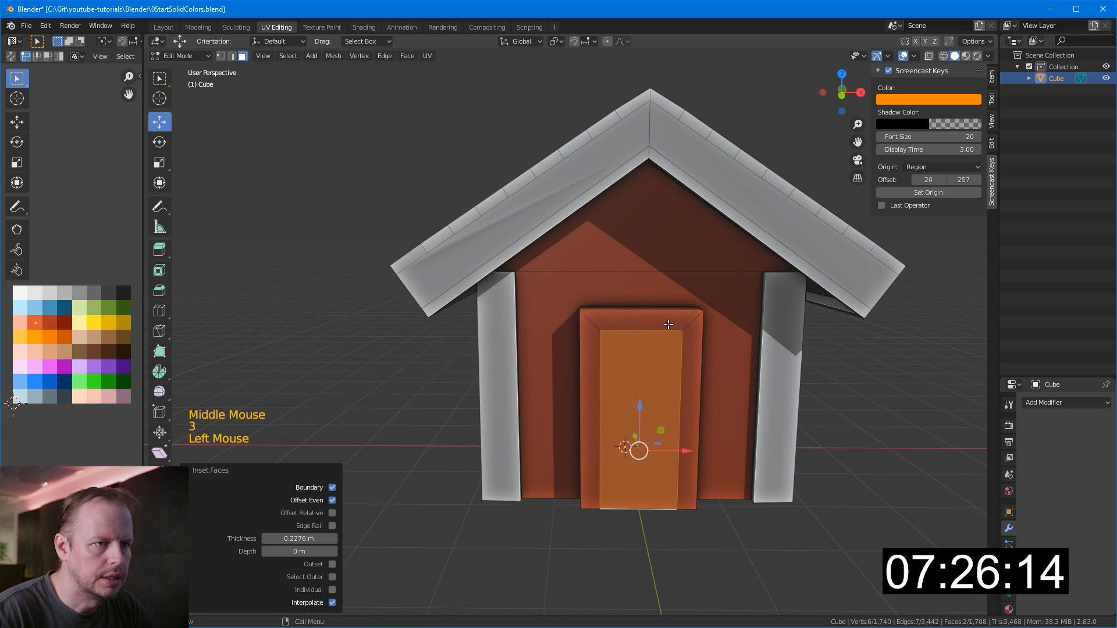
pyautogui.click(668, 324)
pyautogui.keyDown('shift'); pyautogui.click(693, 401); pyautogui.keyUp('shift')
pyautogui.keyDown('shift'); pyautogui.click(590, 407); pyautogui.keyUp('shift')
pyautogui.moveTo(590, 407); pyautogui.dragTo(727, 360, button='middle')
pyautogui.press('e')
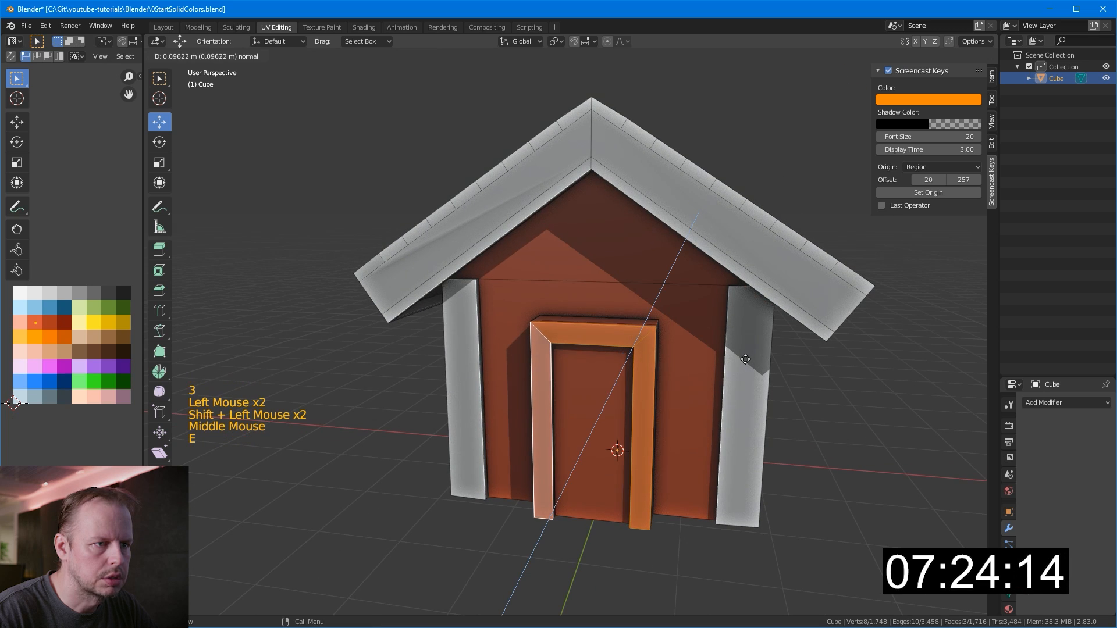
pyautogui.click(711, 362)
# Step: Select the whole door block with its frame and recolour it with the palette's white
pyautogui.click(624, 411)
pyautogui.press('l')
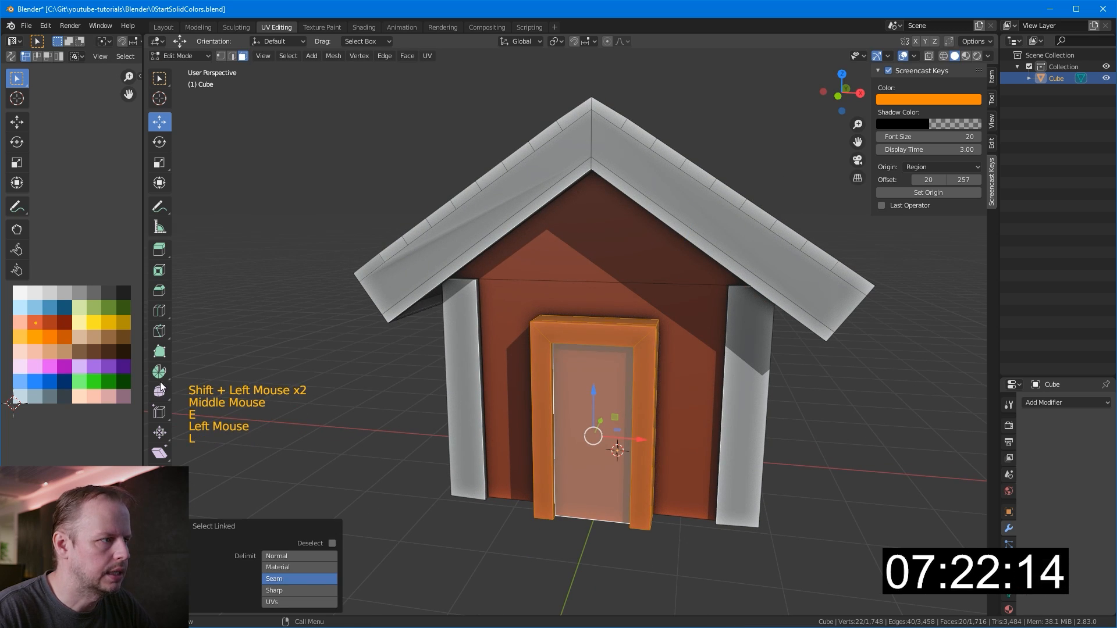
pyautogui.press('a')
pyautogui.press('g')
pyautogui.click(19, 318)
# Step: Recolour the inner door face with the palette's dark brown
pyautogui.moveTo(539, 366); pyautogui.dragTo(544, 389, button='middle')
pyautogui.click(546, 391)
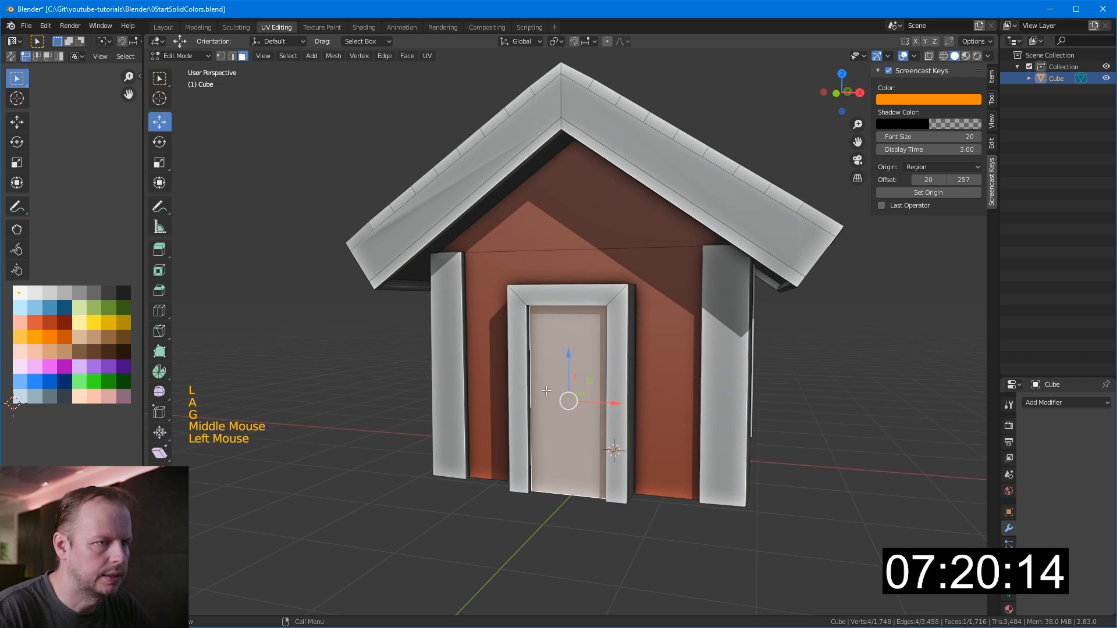
pyautogui.press('g')
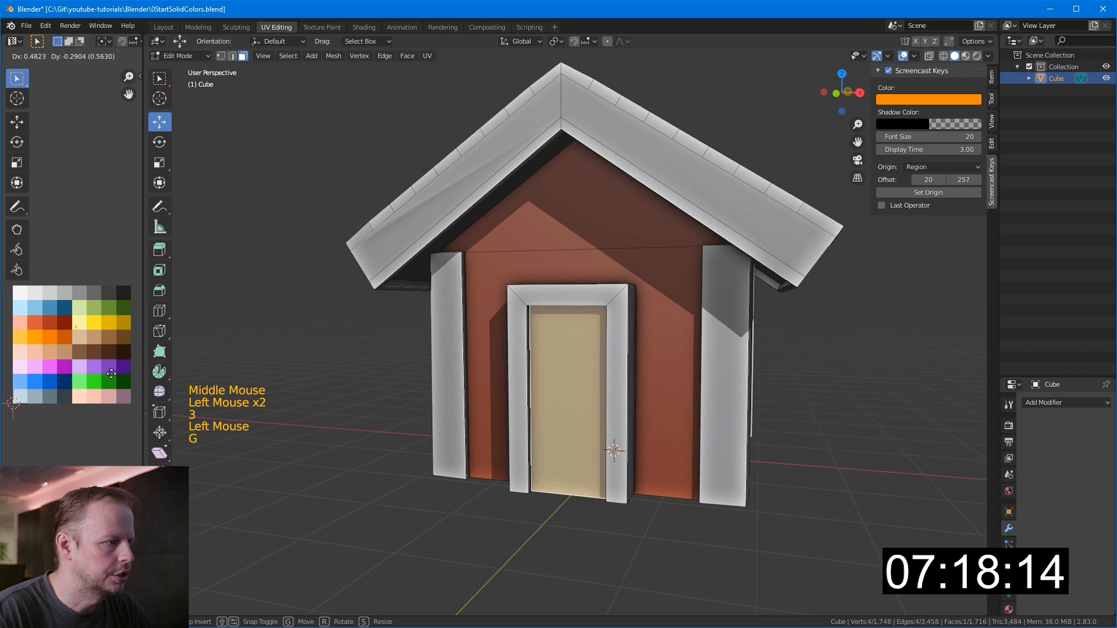
pyautogui.moveTo(567, 419); pyautogui.dragTo(553, 420, button='middle')
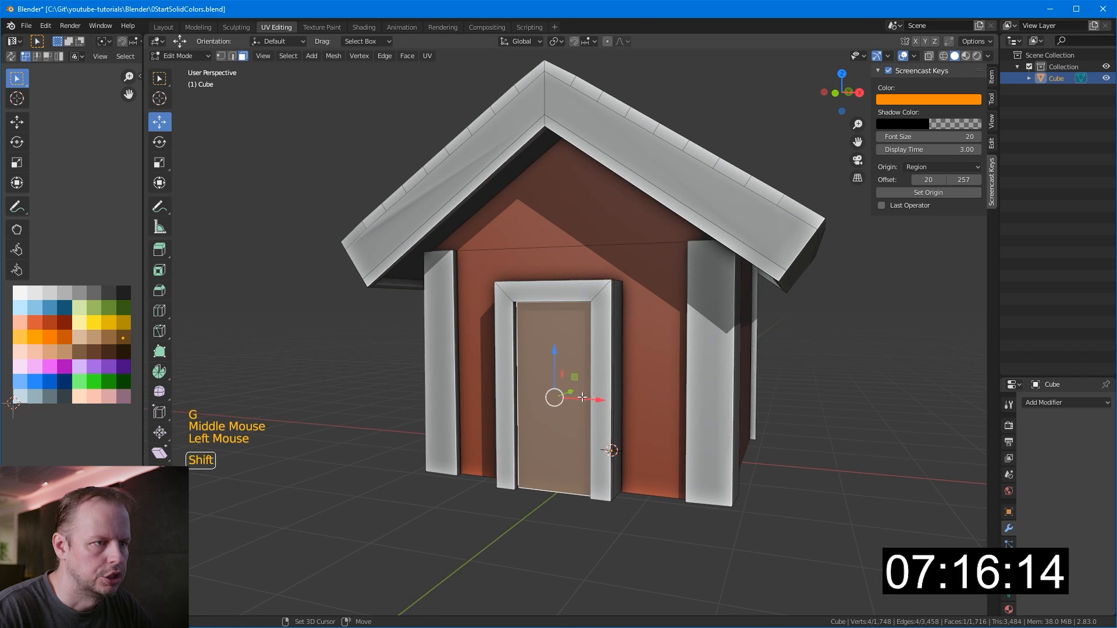
# Step: Duplicate the door face, shrink it to a small square for the handle and move it about 0.229 m along Y
pyautogui.hotkey('shift', 'd')
pyautogui.press('s')
pyautogui.press('s')
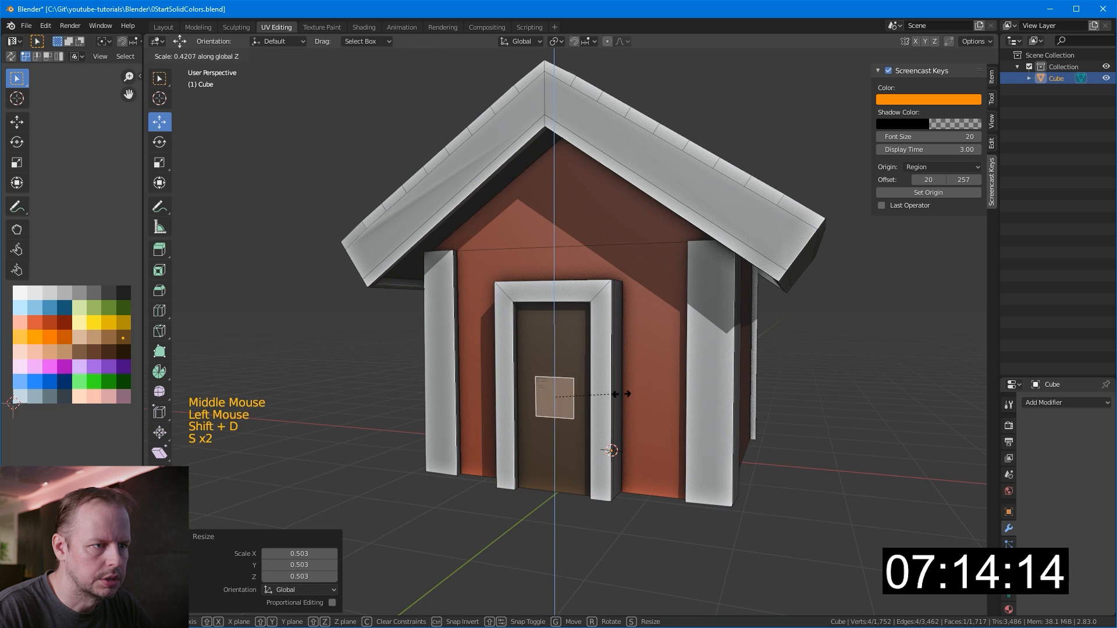
pyautogui.click(587, 402)
pyautogui.moveTo(588, 403); pyautogui.dragTo(570, 445, button='middle')
pyautogui.press('s')
pyautogui.press('x')
pyautogui.click(638, 419)
pyautogui.moveTo(513, 439); pyautogui.dragTo(525, 430)
# Step: Extrude the small square into a door handle block and shift the whole handle about 0.163 m along X
pyautogui.press('e')
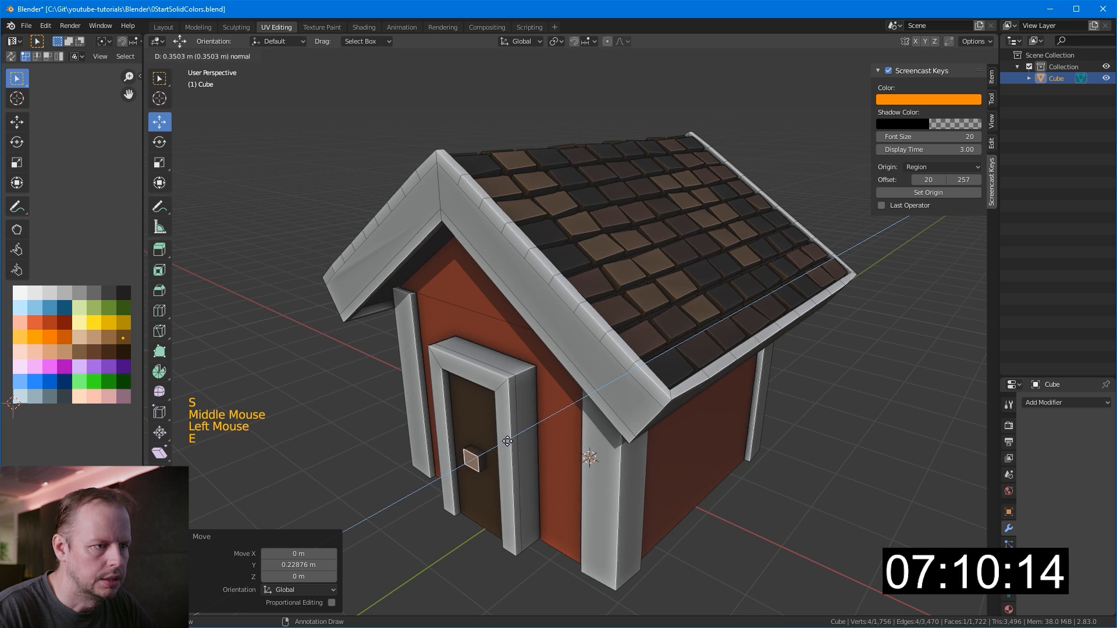
pyautogui.click(499, 475)
pyautogui.press('l')
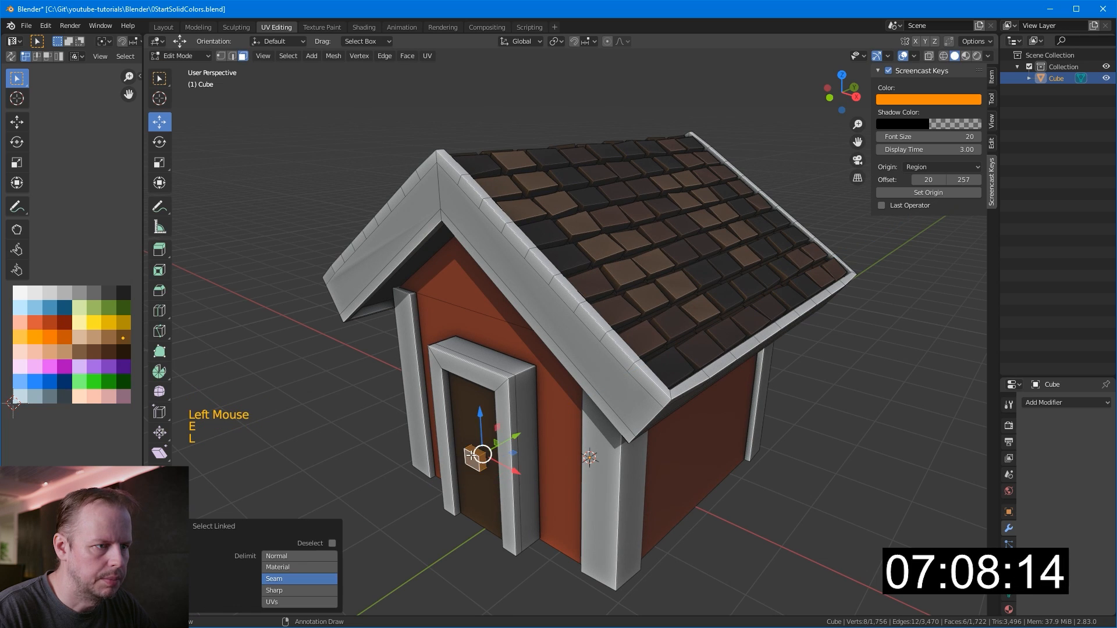
pyautogui.moveTo(509, 468); pyautogui.dragTo(518, 472)
# Step: Recolour the door handle with the palette's near-black and move it slightly along Y toward the door
pyautogui.press('g')
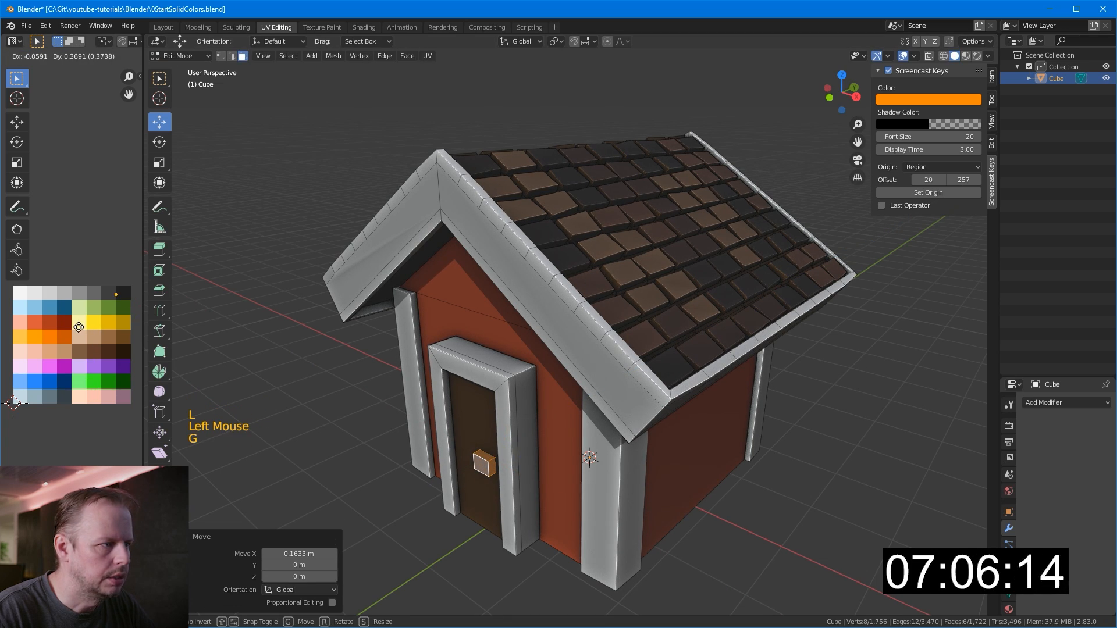
pyautogui.click(84, 327)
pyautogui.moveTo(681, 441); pyautogui.dragTo(616, 422, button='middle')
pyautogui.click(644, 428)
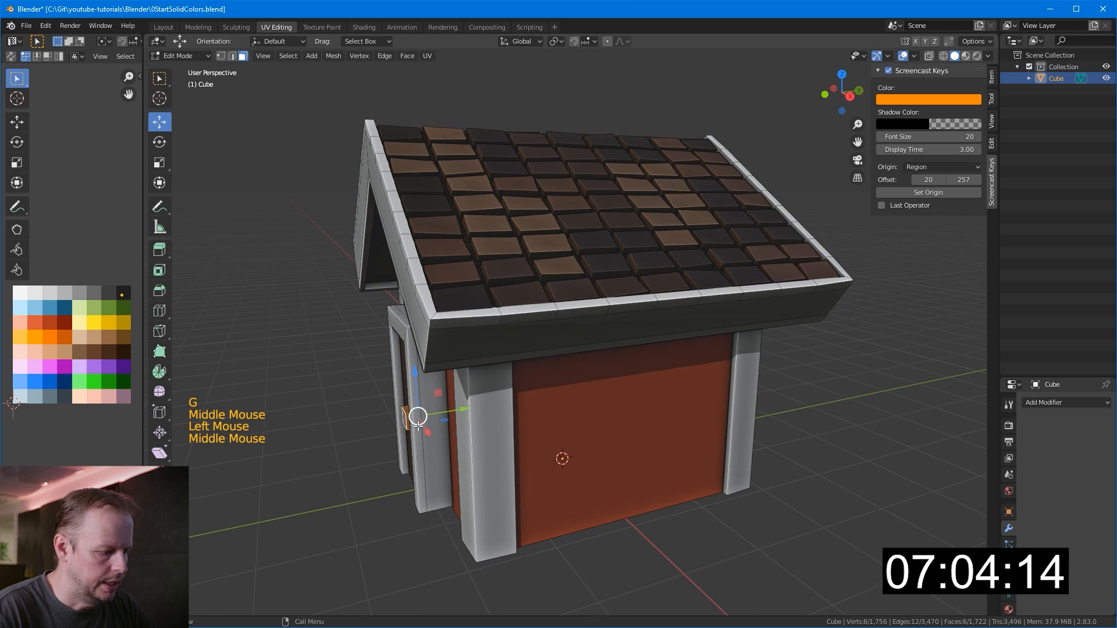
pyautogui.click(417, 417)
pyautogui.press('l')
pyautogui.moveTo(460, 406); pyautogui.dragTo(476, 405)
# Step: Duplicate the side wall face, scale it to about 0.476 and extrude it outward as a window block
pyautogui.click(582, 431)
pyautogui.moveTo(698, 411); pyautogui.dragTo(611, 391, button='middle')
pyautogui.keyDown('shift'); pyautogui.click(614, 390); pyautogui.keyUp('shift')
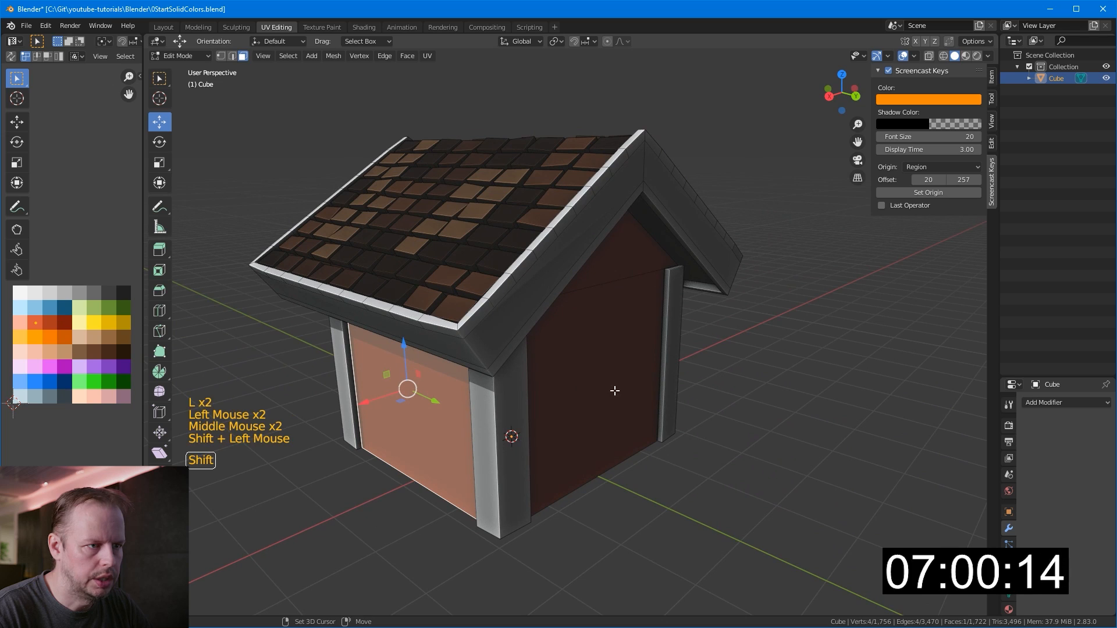
pyautogui.click(417, 381)
pyautogui.moveTo(418, 381); pyautogui.dragTo(558, 370, button='middle')
pyautogui.hotkey('shift', 'd')
pyautogui.press('s')
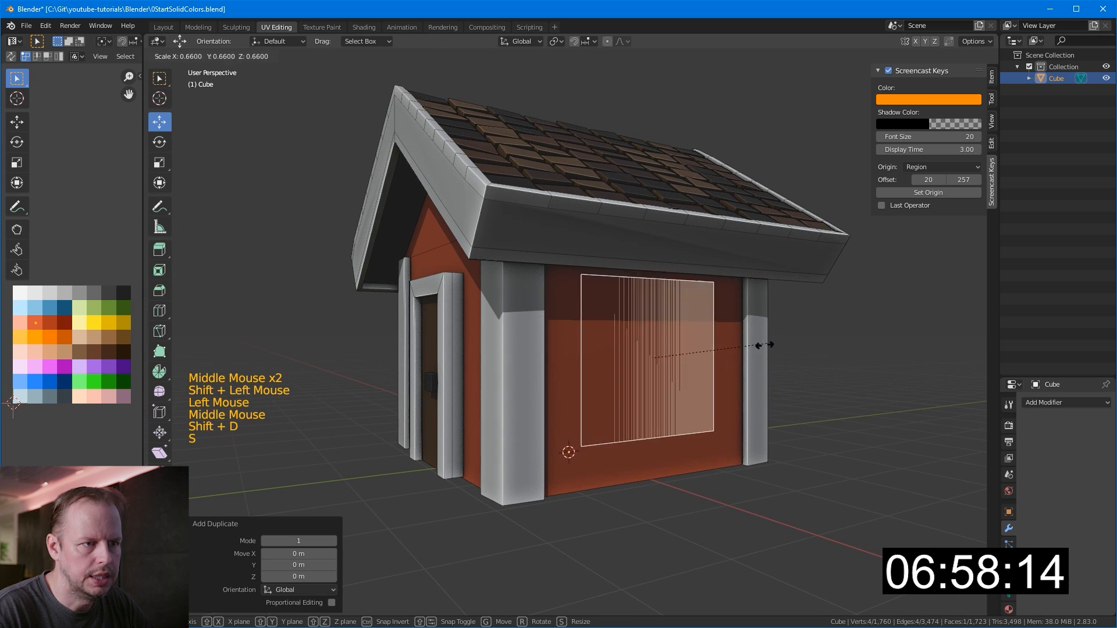
pyautogui.click(736, 361)
pyautogui.press('e')
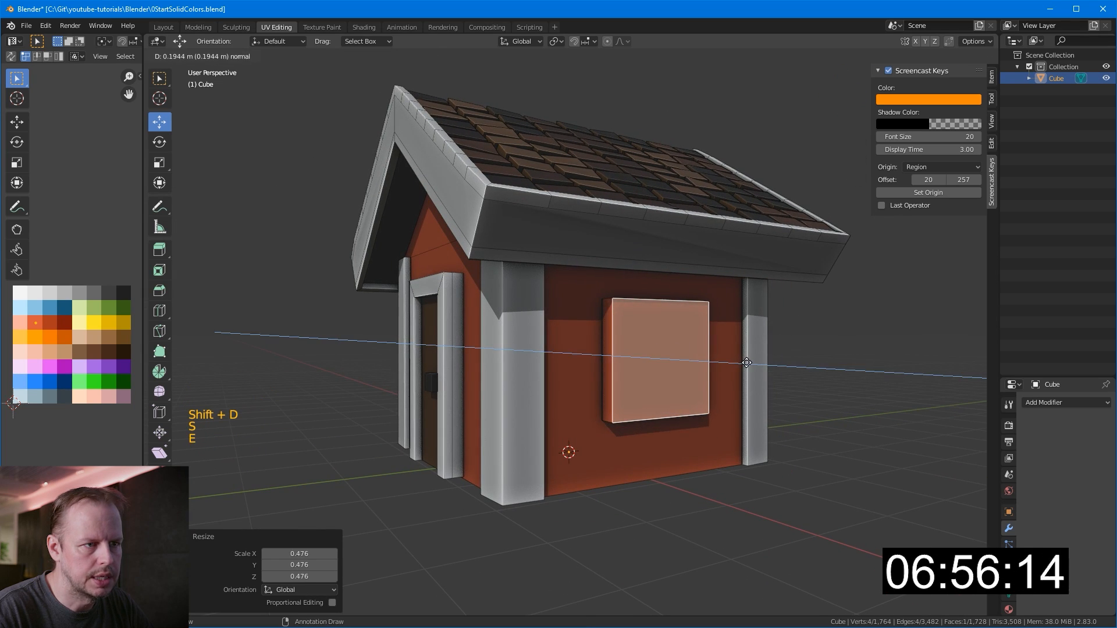
pyautogui.click(797, 352)
# Step: Duplicate the rear wall face, scale it to about 0.524 and extrude it outward by about 0.103 m as a window block
pyautogui.click(593, 377)
pyautogui.moveTo(798, 352); pyautogui.dragTo(768, 343, button='middle')
pyautogui.hotkey('shift', 'd')
pyautogui.rightClick(659, 374)
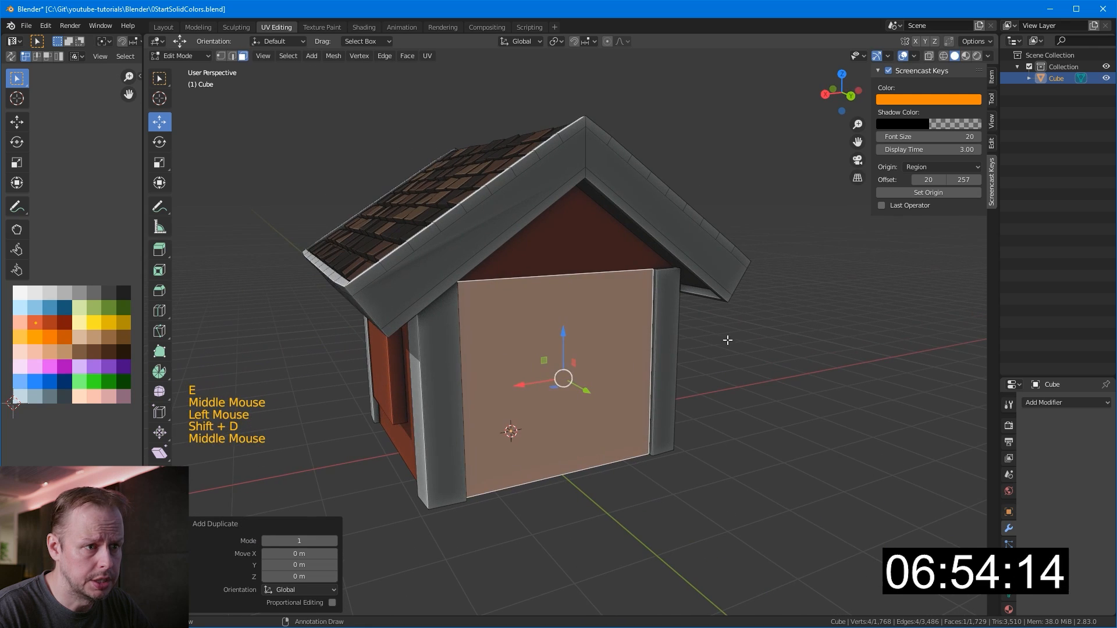
pyautogui.press('s')
pyautogui.click(690, 387)
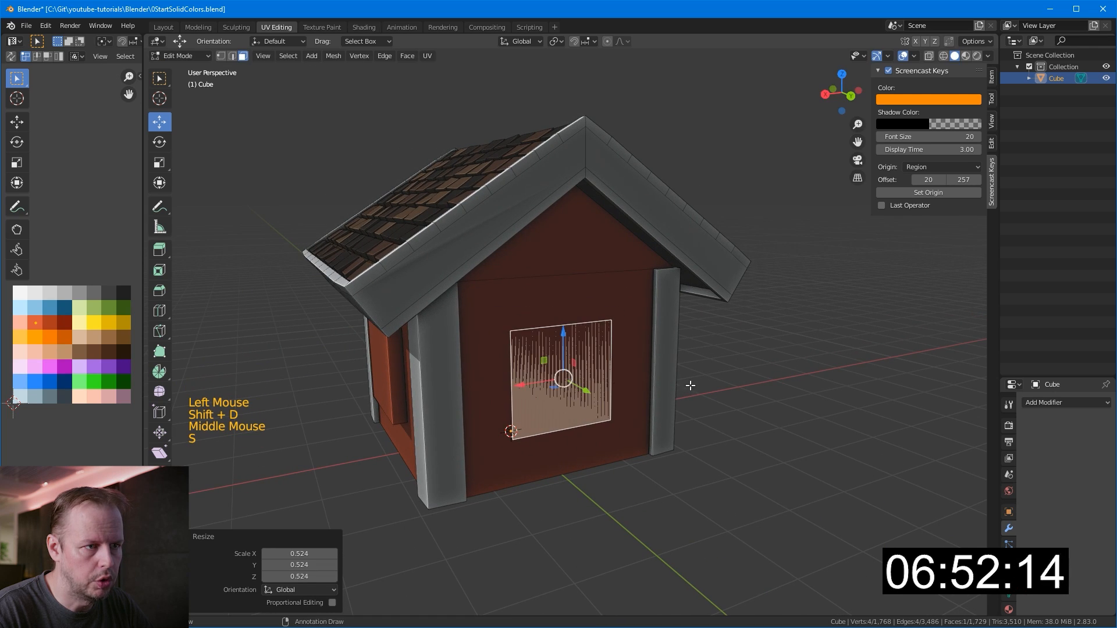
pyautogui.moveTo(691, 388); pyautogui.dragTo(729, 379, button='middle')
pyautogui.press('e')
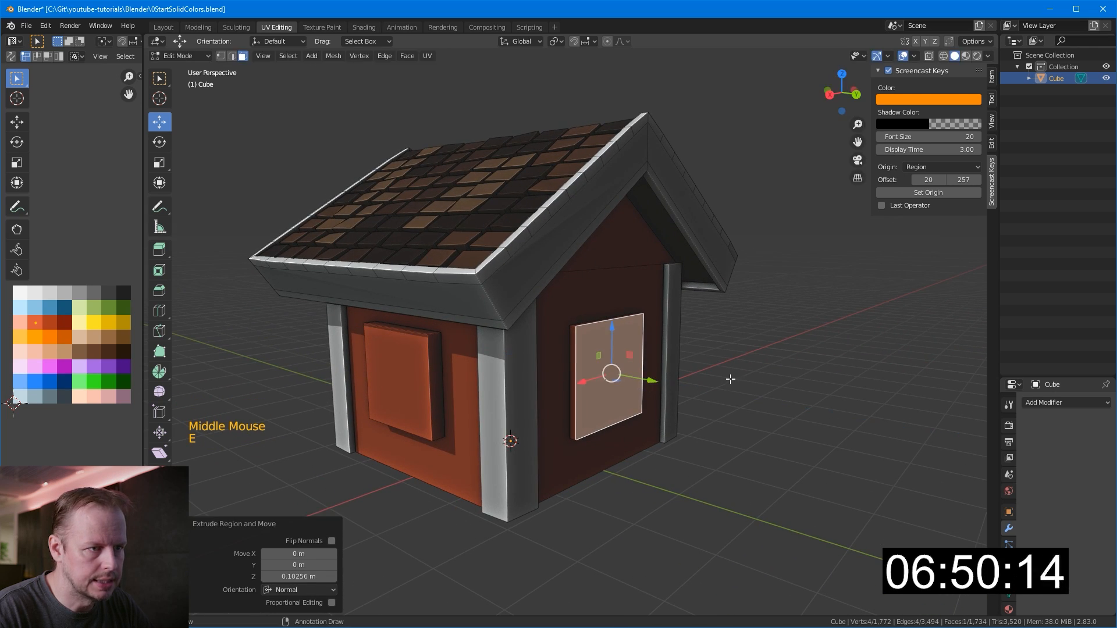
pyautogui.click(733, 379)
# Step: Select both window blocks completely and recolour them with the palette's white
pyautogui.press('l')
pyautogui.press('l')
pyautogui.moveTo(386, 381); pyautogui.dragTo(428, 365, button='middle')
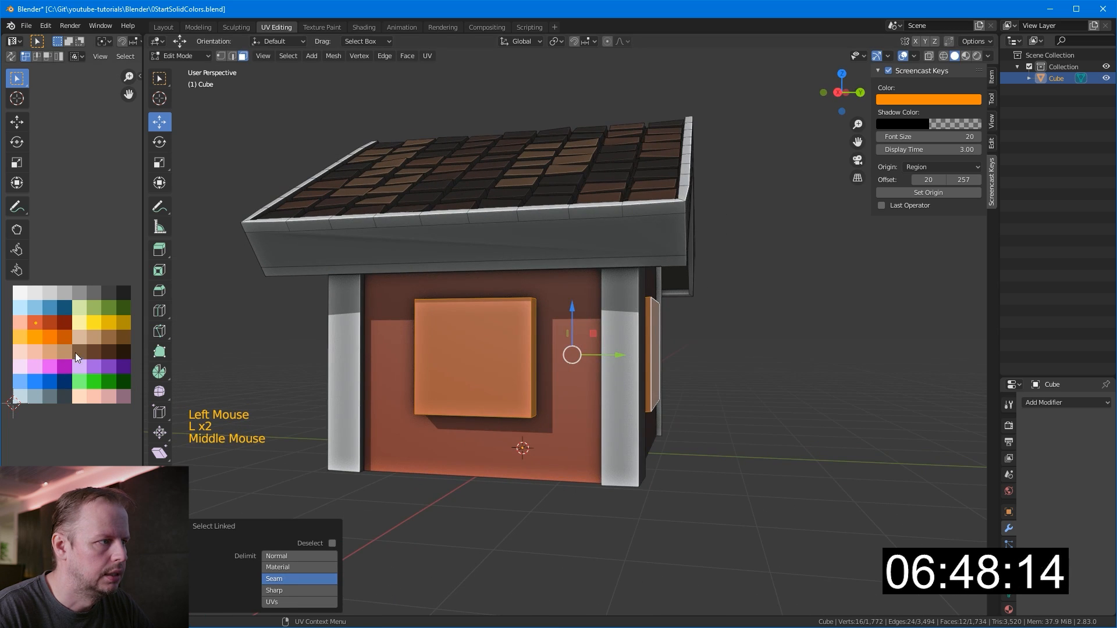
pyautogui.press('g')
pyautogui.click(22, 295)
# Step: Pull the rear window block's outer face slightly outward along Y and select the outer faces of both window blocks
pyautogui.moveTo(596, 373); pyautogui.dragTo(524, 361, button='middle')
pyautogui.click(400, 355)
pyautogui.keyDown('shift'); pyautogui.click(624, 357); pyautogui.keyUp('shift')
pyautogui.click(618, 370)
pyautogui.moveTo(649, 353); pyautogui.dragTo(656, 353)
pyautogui.moveTo(527, 363); pyautogui.dragTo(691, 356, button='middle')
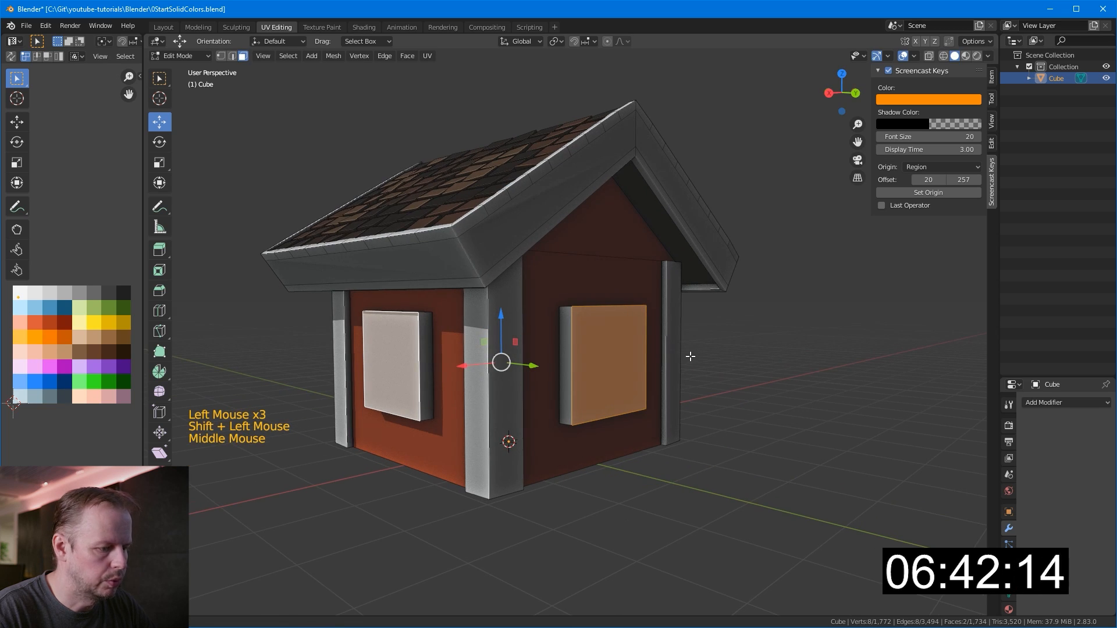
# Step: Inset the outer faces of both window blocks by about 0.205 m and extrude them inward along their normals
pyautogui.press('i')
pyautogui.moveTo(791, 329); pyautogui.dragTo(725, 326, button='middle')
pyautogui.hotkey('alt', 'e')
pyautogui.click(773, 342)
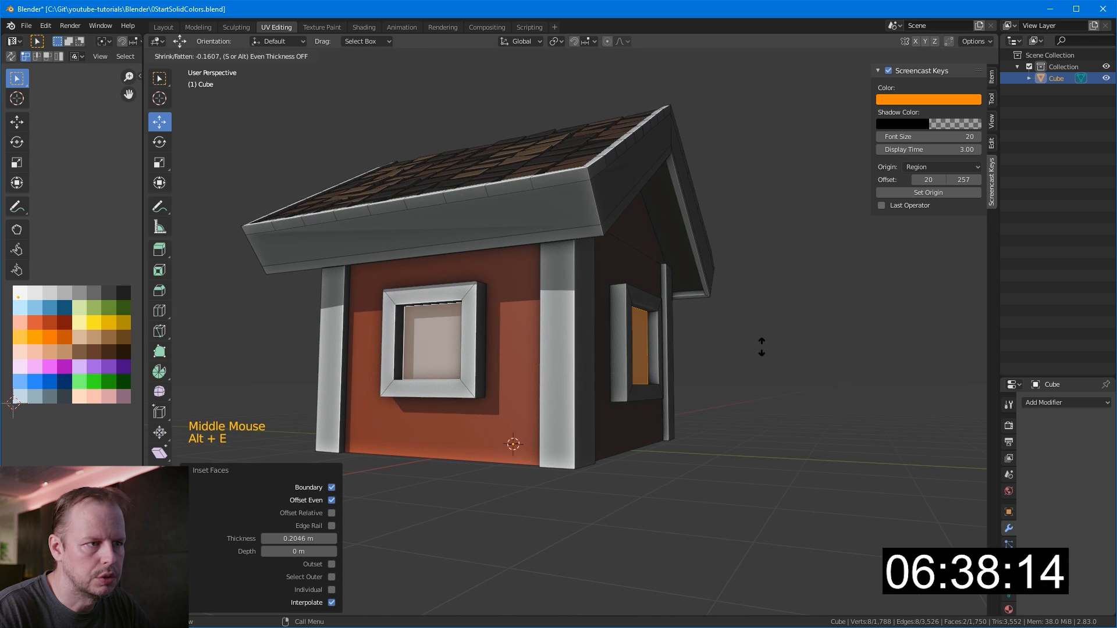
pyautogui.click(759, 347)
# Step: Recolour the recessed panes of both windows with the palette's dark blue
pyautogui.press('g')
pyautogui.click(87, 327)
pyautogui.click(308, 380)
# Step: Cut evenly spaced horizontal edge loops around the walls and corner posts, then switch to face selection
pyautogui.moveTo(308, 380); pyautogui.dragTo(556, 412, button='middle')
pyautogui.hotkey('ctrl', 'r')
pyautogui.click(573, 343)
pyautogui.press('3')
# Step: Select every other horizontal band of the front wall beside the door
pyautogui.click(556, 451)
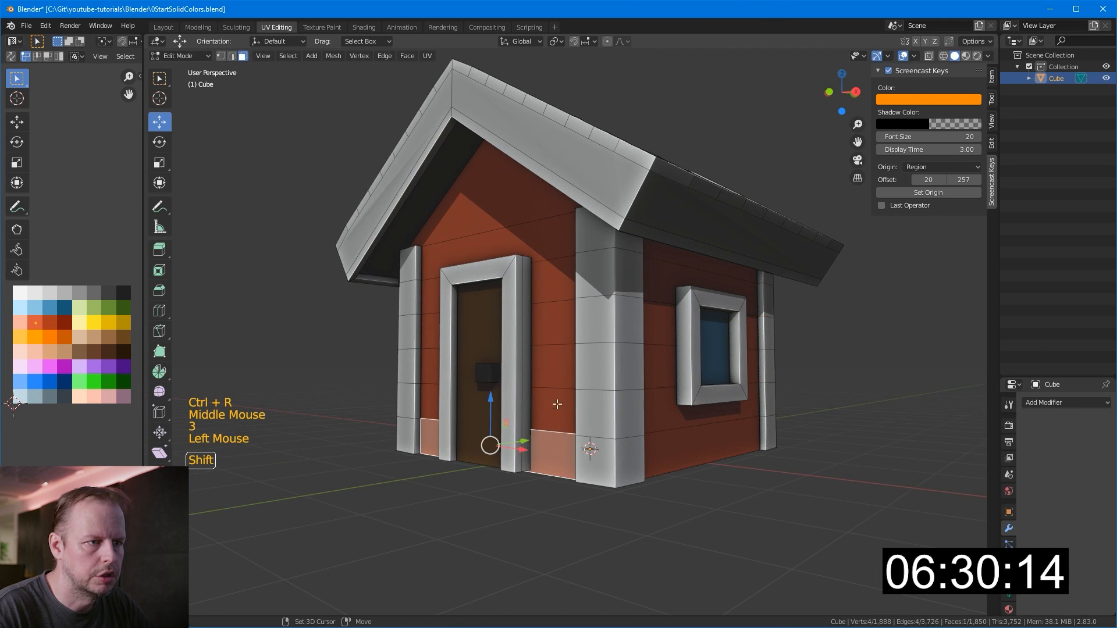
pyautogui.keyDown('shift'); pyautogui.click(552, 366); pyautogui.keyUp('shift')
pyautogui.keyDown('shift'); pyautogui.click(555, 282); pyautogui.keyUp('shift')
pyautogui.click(549, 247)
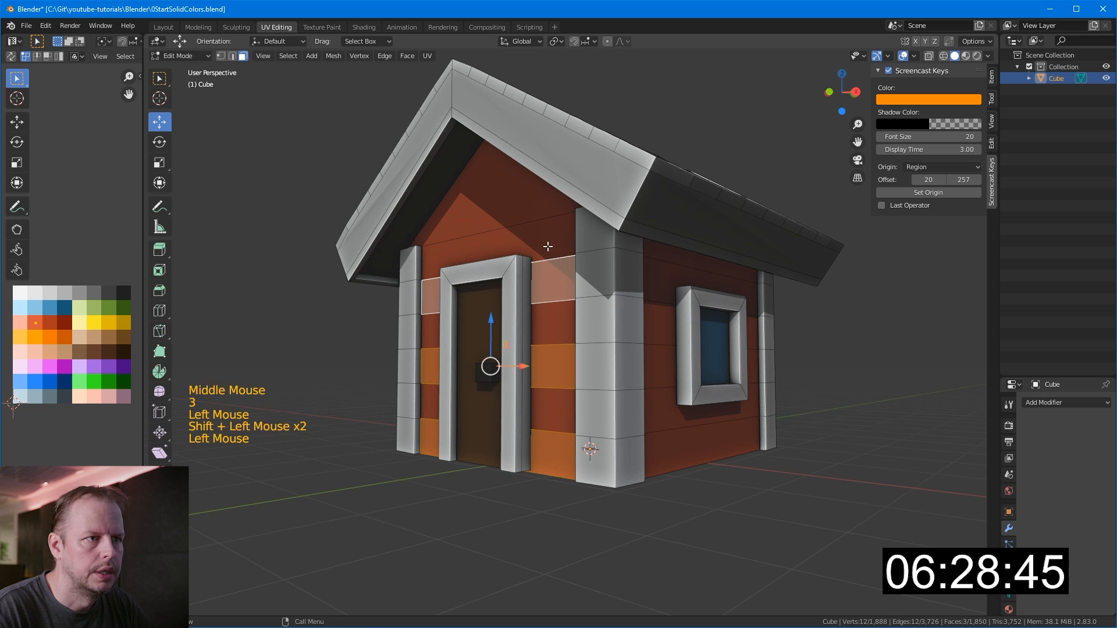
pyautogui.keyDown('shift'); pyautogui.click(556, 331); pyautogui.keyUp('shift')
pyautogui.keyDown('shift'); pyautogui.click(563, 409); pyautogui.keyUp('shift')
pyautogui.moveTo(563, 409); pyautogui.dragTo(506, 384, button='middle')
pyautogui.keyDown('shift'); pyautogui.click(490, 374); pyautogui.keyUp('shift')
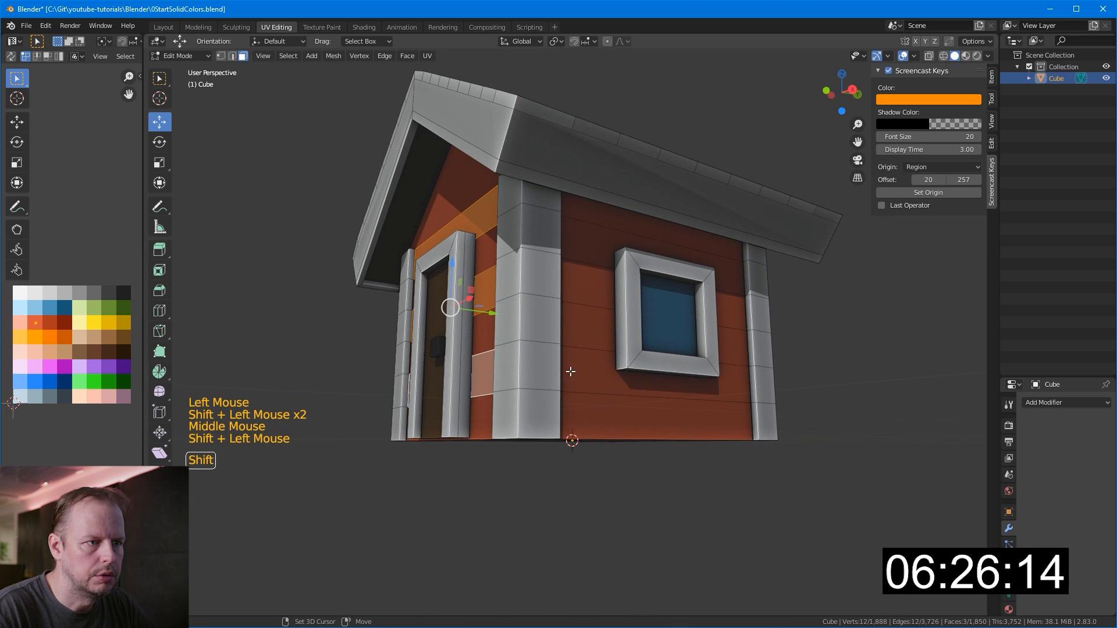
# Step: Add every other horizontal band of the windowed side wall to the selection
pyautogui.keyDown('shift'); pyautogui.click(568, 372); pyautogui.keyUp('shift')
pyautogui.keyDown('shift'); pyautogui.click(578, 286); pyautogui.keyUp('shift')
pyautogui.keyDown('shift'); pyautogui.click(593, 201); pyautogui.keyUp('shift')
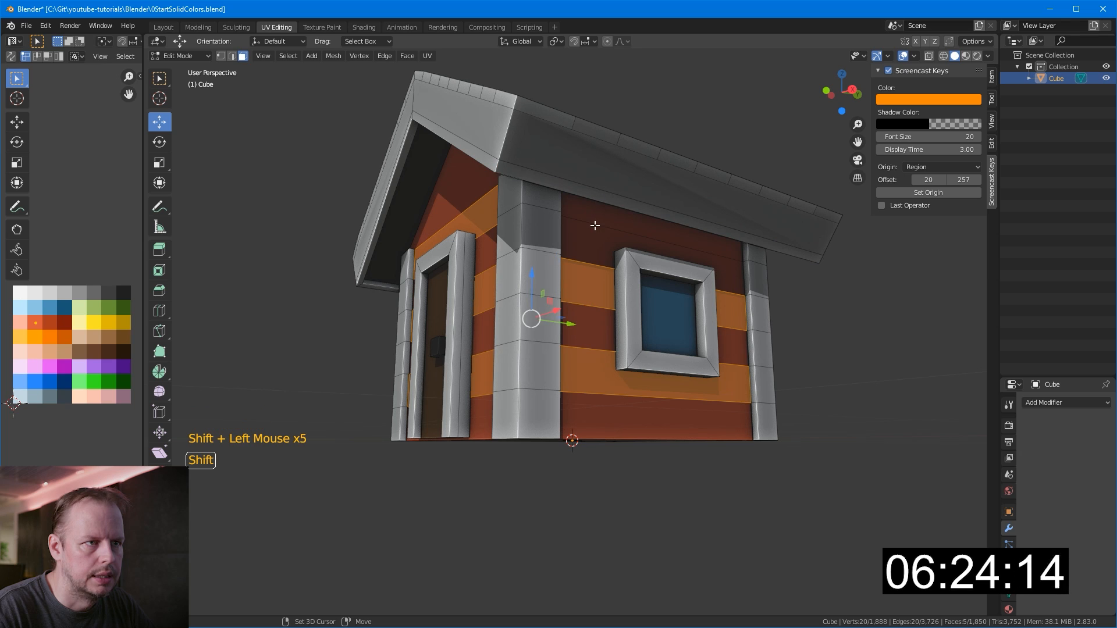
pyautogui.keyDown('shift'); pyautogui.click(596, 232); pyautogui.keyUp('shift')
pyautogui.keyDown('shift'); pyautogui.click(596, 232); pyautogui.keyUp('shift')
pyautogui.keyDown('shift'); pyautogui.click(587, 233); pyautogui.keyUp('shift')
# Step: Add the matching alternate bands of the rear wall and the windowless side wall to the selection
pyautogui.moveTo(588, 232); pyautogui.dragTo(517, 252, button='middle')
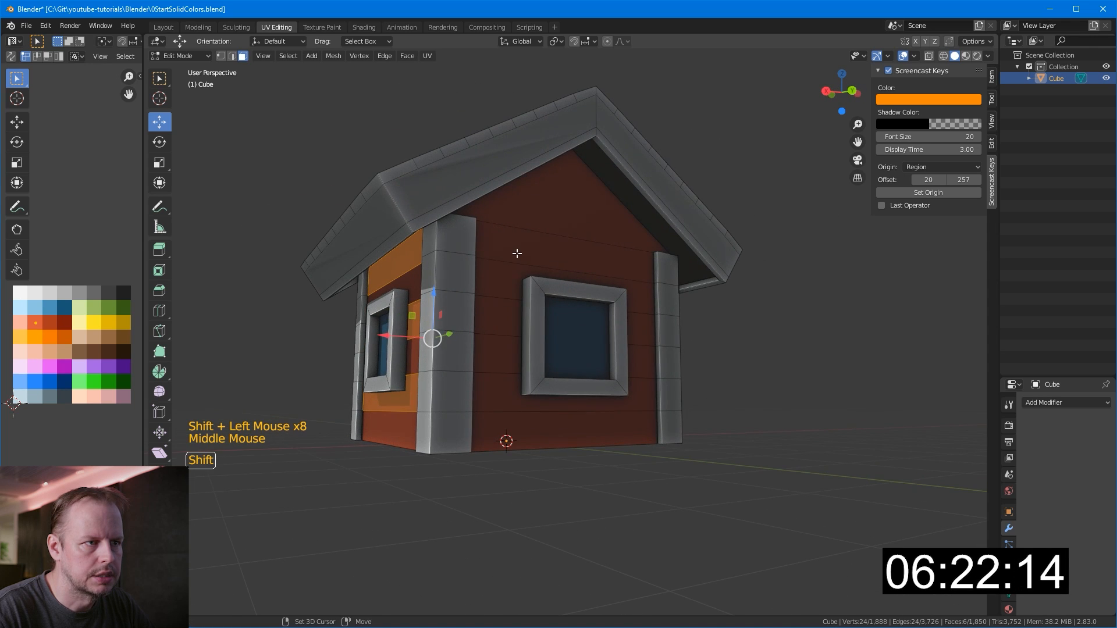
pyautogui.keyDown('shift'); pyautogui.click(516, 252); pyautogui.keyUp('shift')
pyautogui.keyDown('shift'); pyautogui.click(499, 318); pyautogui.keyUp('shift')
pyautogui.keyDown('shift'); pyautogui.click(498, 319); pyautogui.keyUp('shift')
pyautogui.moveTo(512, 394); pyautogui.dragTo(566, 442, button='middle')
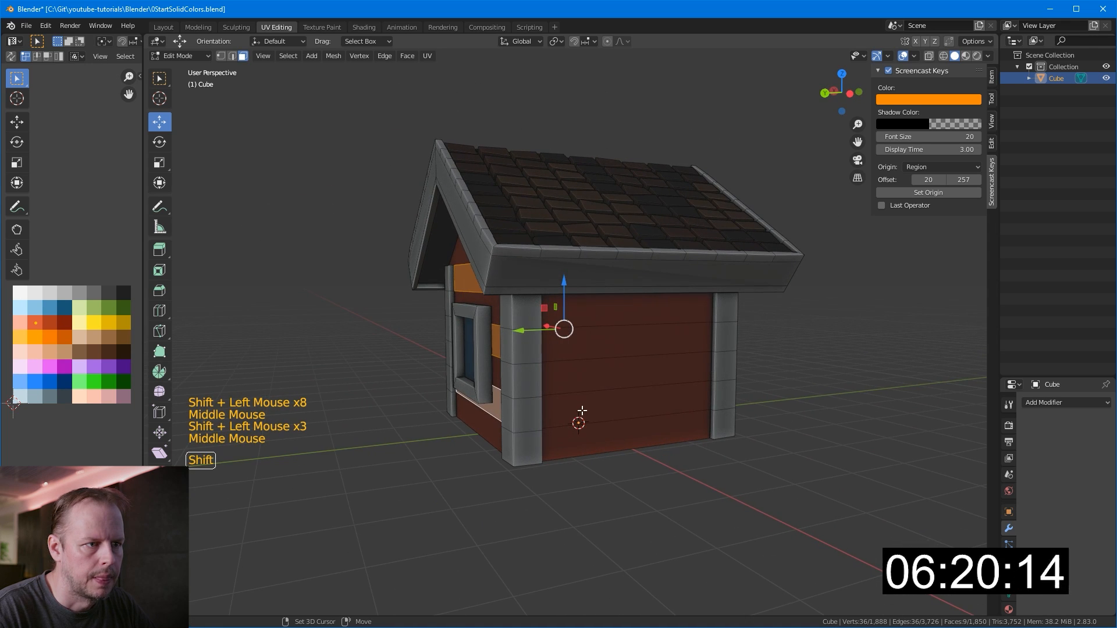
pyautogui.keyDown('shift'); pyautogui.click(581, 411); pyautogui.keyUp('shift')
pyautogui.keyDown('shift'); pyautogui.click(590, 336); pyautogui.keyUp('shift')
pyautogui.moveTo(590, 336); pyautogui.dragTo(581, 326, button='middle')
pyautogui.keyDown('shift'); pyautogui.click(606, 265); pyautogui.keyUp('shift')
# Step: Extrude the selected wall bands outward along their normals by 0.06 m to form planks
pyautogui.moveTo(606, 265); pyautogui.dragTo(651, 279, button='middle')
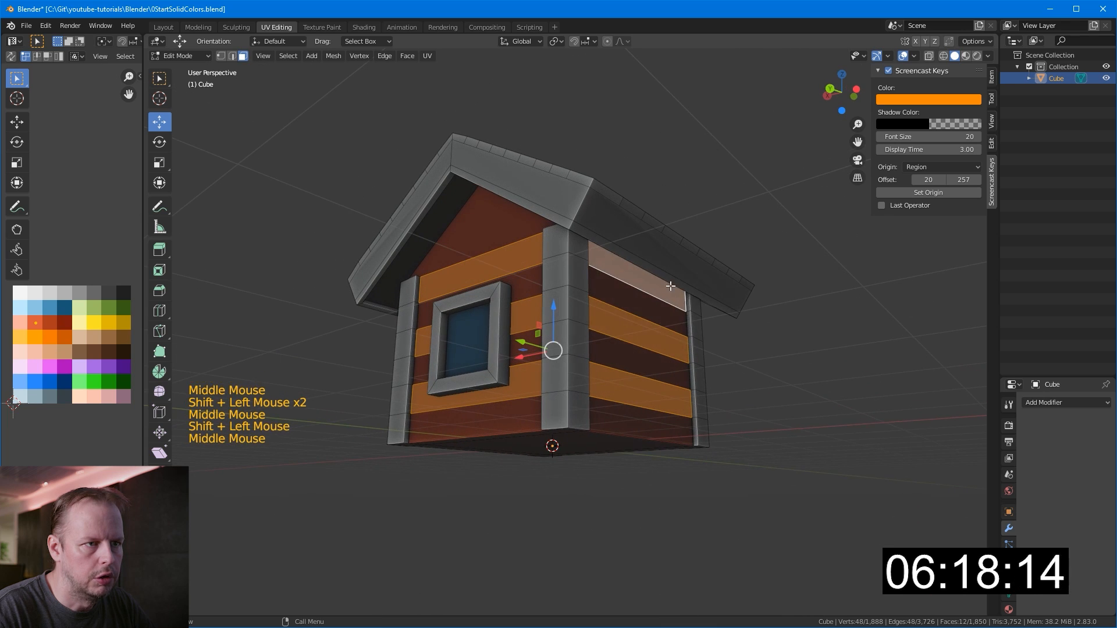
pyautogui.hotkey('alt', 'e')
pyautogui.click(679, 285)
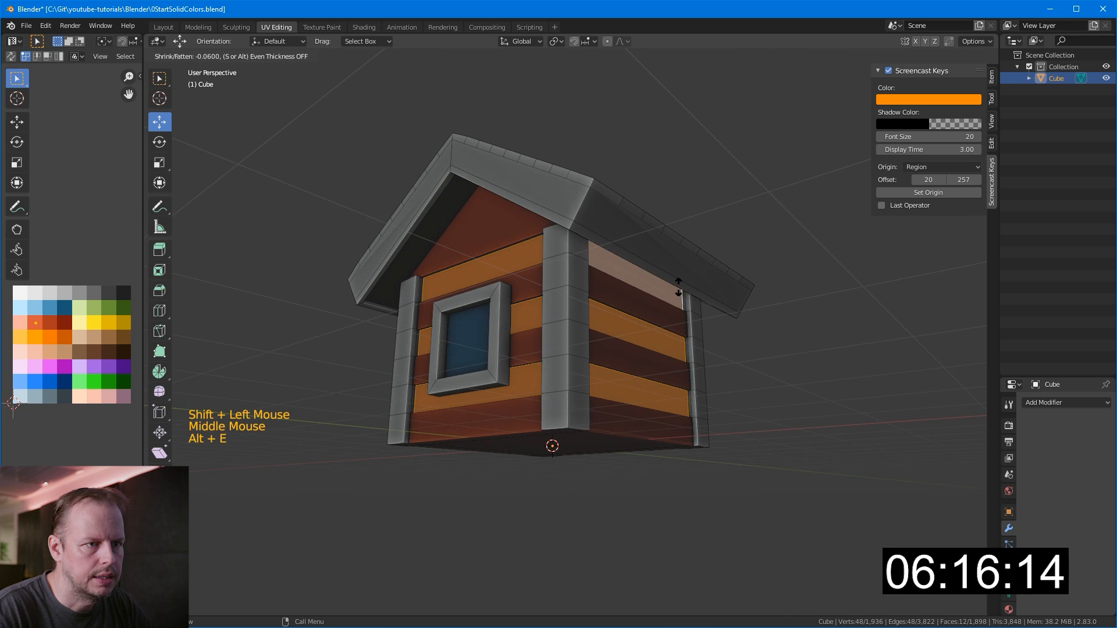
pyautogui.click(679, 287)
# Step: Randomize the extruded planks' vertices with an amount of 0.05 m
pyautogui.moveTo(679, 287); pyautogui.dragTo(372, 132, button='middle')
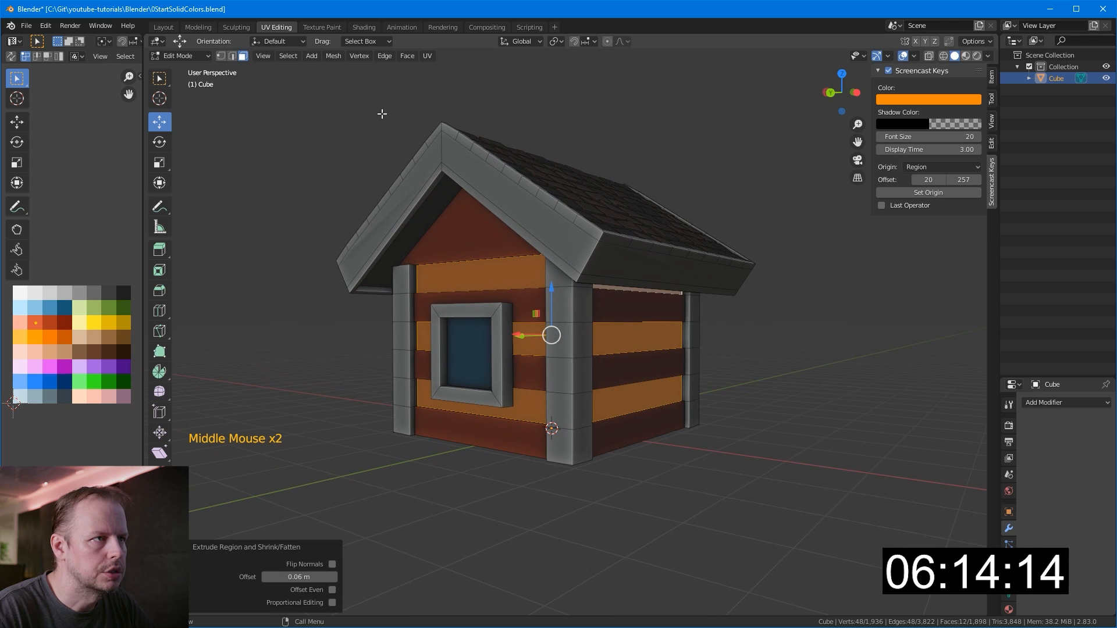
pyautogui.click(335, 55)
pyautogui.moveTo(363, 71)
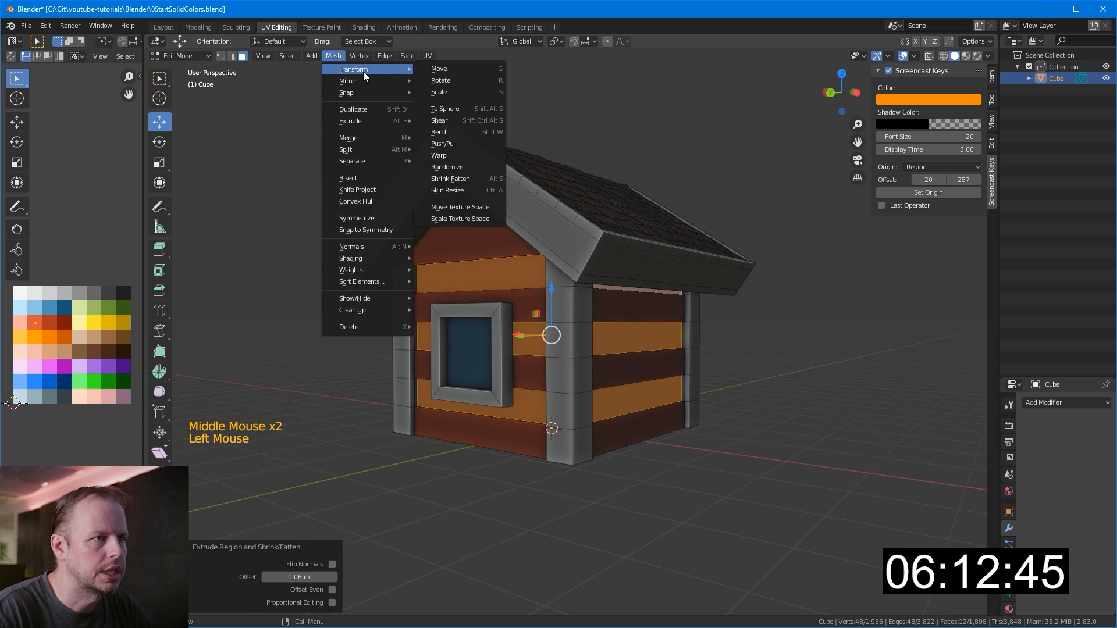
pyautogui.click(477, 164)
pyautogui.moveTo(595, 232); pyautogui.dragTo(359, 581, button='middle')
pyautogui.click(300, 564)
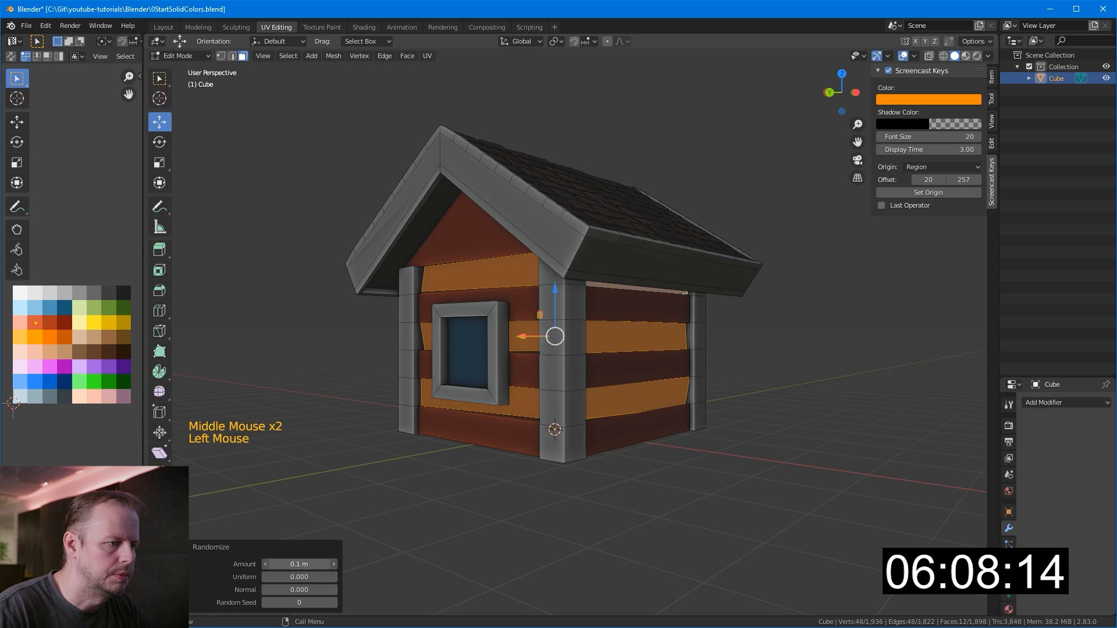
pyautogui.write('0.05')
pyautogui.press('Return')
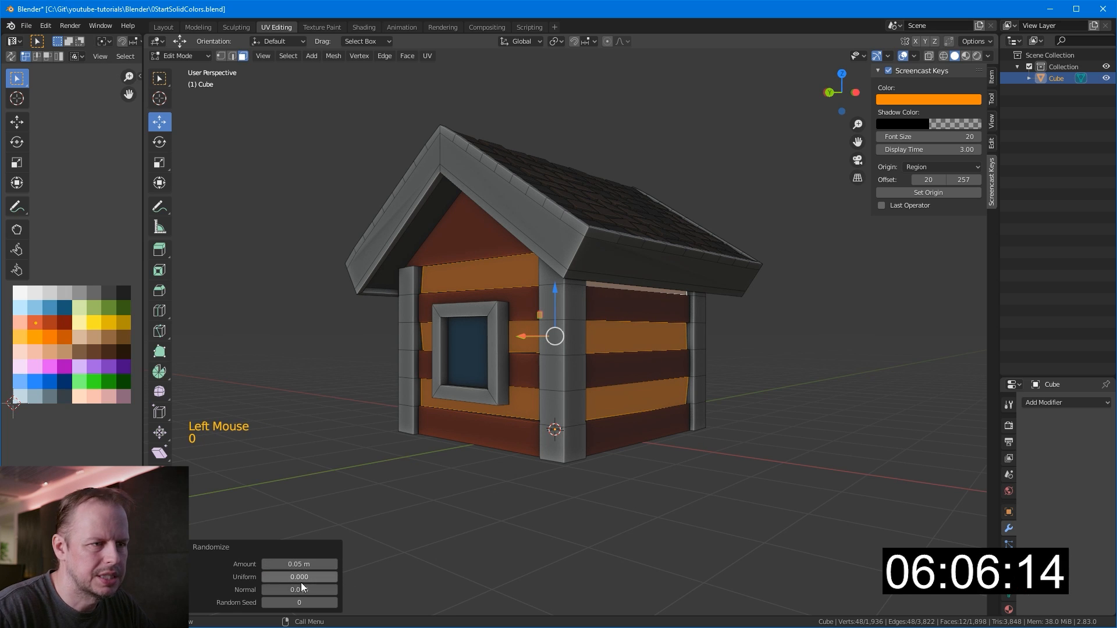
# Step: Enable proportional editing and move the middles of both corner posts on the windowless side wall inward
pyautogui.press('o')
pyautogui.moveTo(620, 317); pyautogui.dragTo(566, 336, button='middle')
pyautogui.click(502, 350)
pyautogui.press('g')
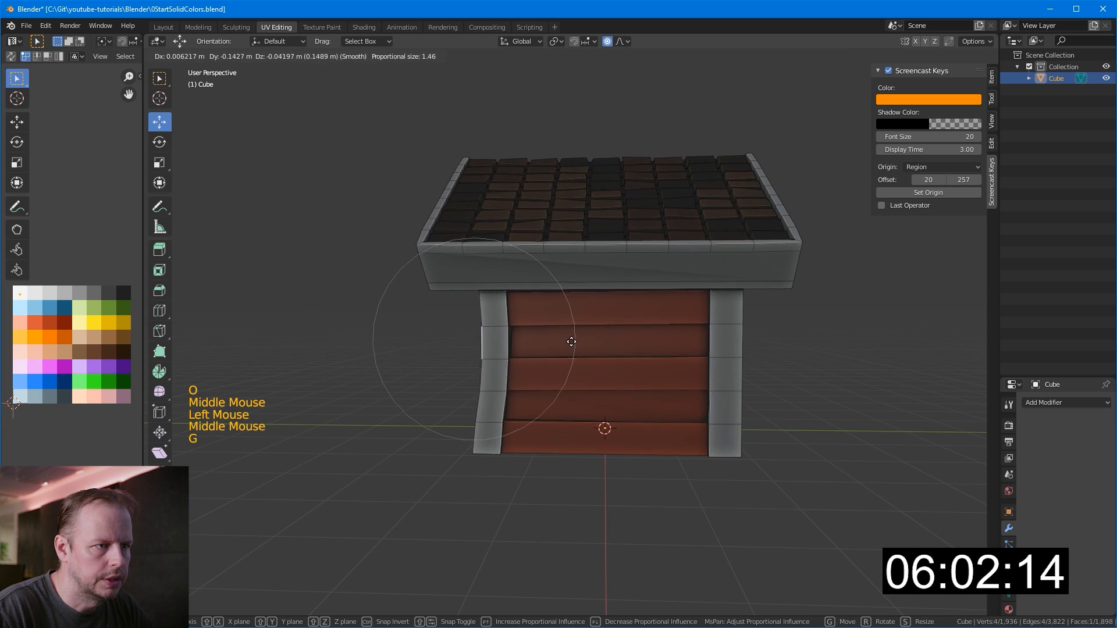
pyautogui.click(580, 345)
pyautogui.click(719, 355)
pyautogui.press('g')
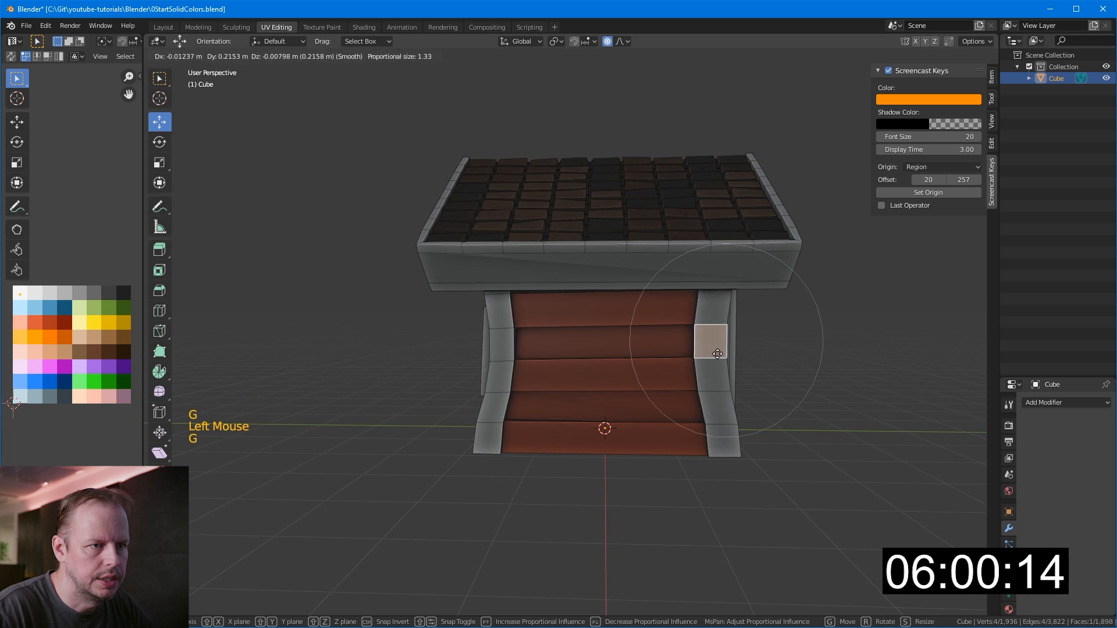
pyautogui.click(739, 420)
# Step: Move the feet of both corner posts on the windowless side wall outward with proportional falloff
pyautogui.click(724, 441)
pyautogui.press('g')
pyautogui.click(702, 448)
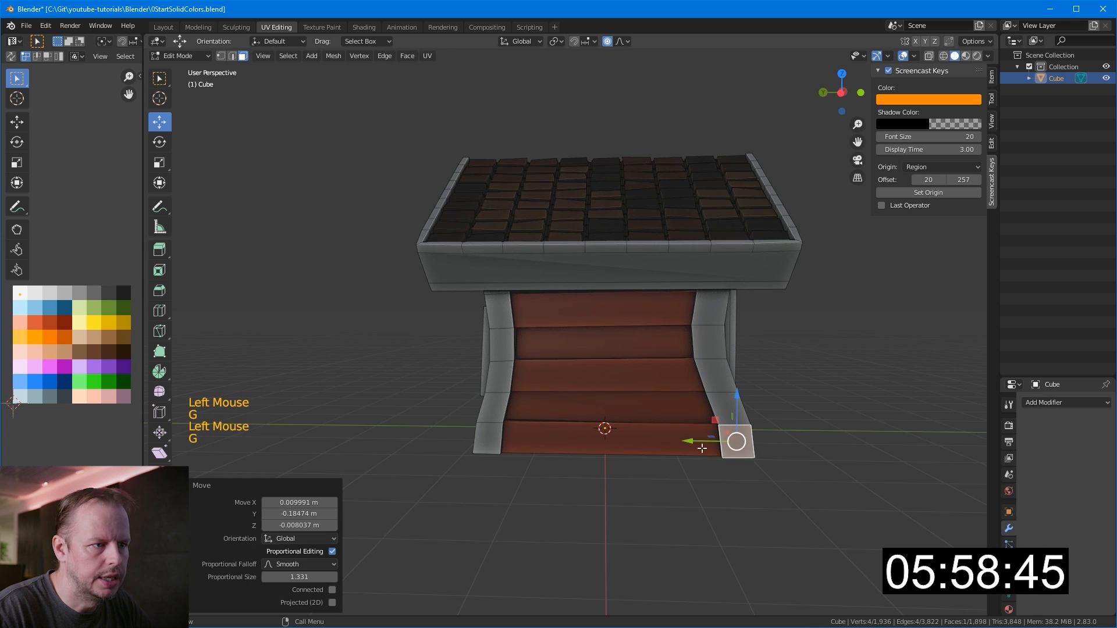
pyautogui.click(491, 440)
pyautogui.press('g')
pyautogui.click(479, 441)
# Step: Bend the front wall's corner posts by moving both middles inward and the right post's foot outward by about 0.17 m
pyautogui.moveTo(692, 398); pyautogui.dragTo(570, 379, button='middle')
pyautogui.click(484, 334)
pyautogui.press('g')
pyautogui.click(506, 335)
pyautogui.moveTo(777, 343); pyautogui.dragTo(758, 344, button='middle')
pyautogui.scroll(-1, 758, 344)
pyautogui.click(725, 330)
pyautogui.press('g')
pyautogui.click(711, 331)
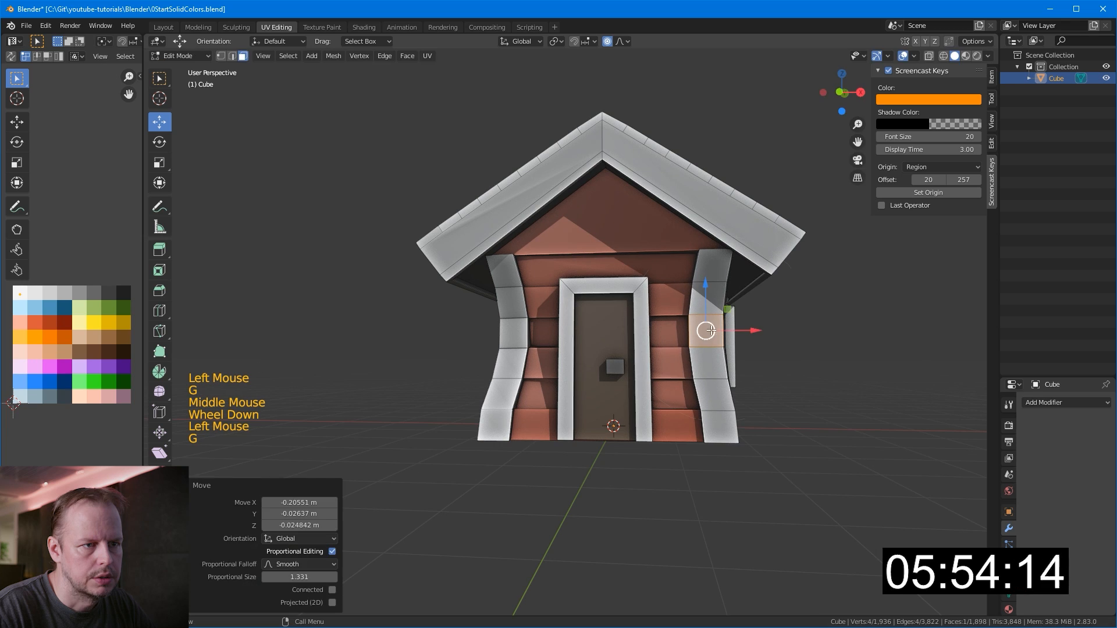
pyautogui.click(720, 428)
pyautogui.press('g')
pyautogui.click(743, 429)
# Step: Bend the windowed side wall's corner posts, moving both middles inward and the right post's foot outward
pyautogui.moveTo(794, 384); pyautogui.dragTo(669, 373, button='middle')
pyautogui.click(620, 364)
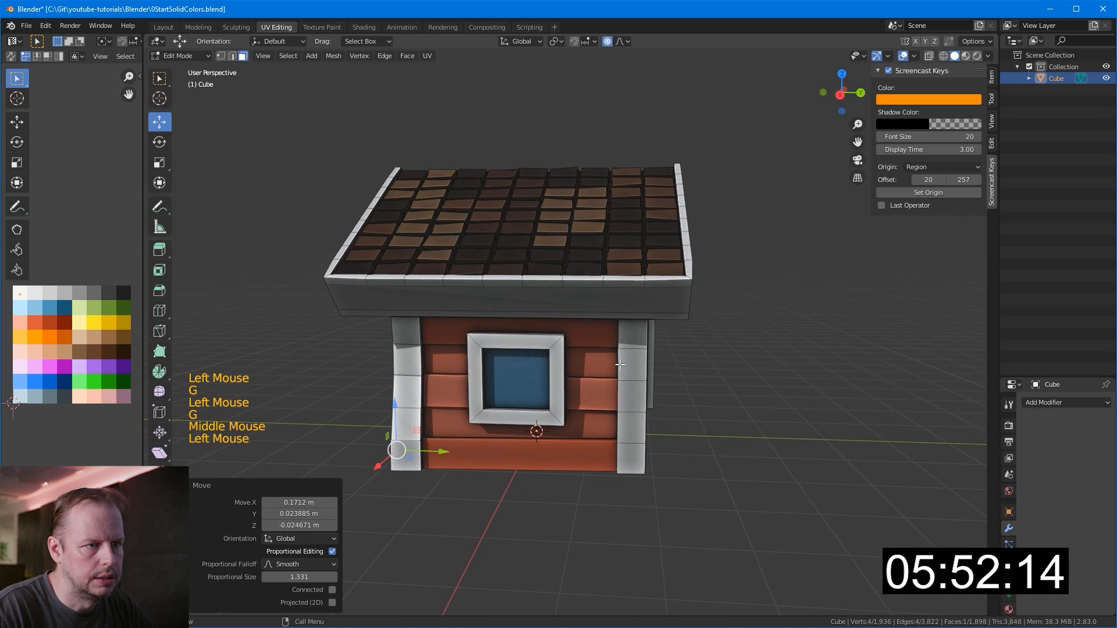
pyautogui.press('g')
pyautogui.click(611, 365)
pyautogui.click(630, 463)
pyautogui.press('g')
pyautogui.click(650, 463)
pyautogui.click(399, 352)
pyautogui.press('g')
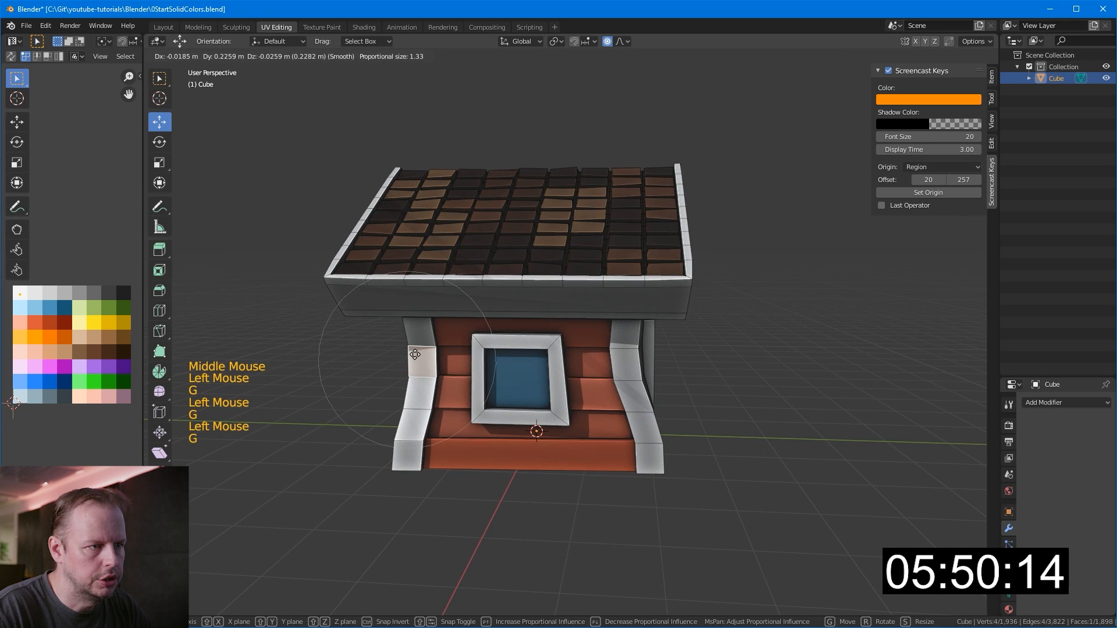
pyautogui.click(415, 354)
# Step: Bend the rear wall's left corner post by moving its foot outward and its upper section inward
pyautogui.moveTo(415, 355); pyautogui.dragTo(447, 330, button='middle')
pyautogui.click(411, 407)
pyautogui.press('g')
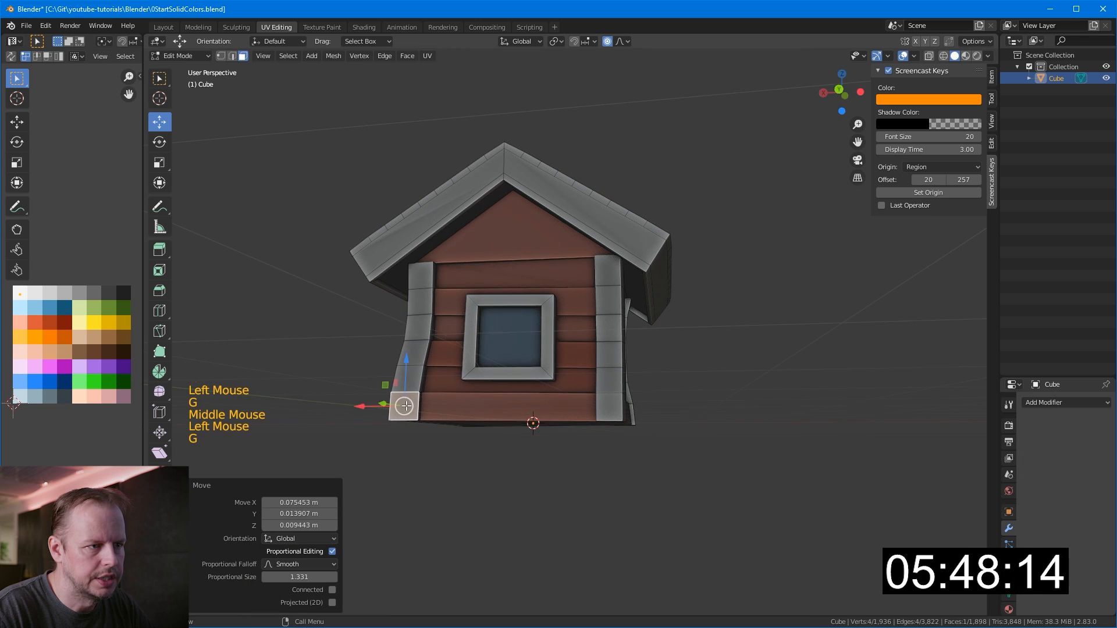
pyautogui.click(407, 406)
pyautogui.moveTo(407, 405); pyautogui.dragTo(446, 382, button='middle')
pyautogui.click(430, 340)
pyautogui.press('g')
pyautogui.press('g')
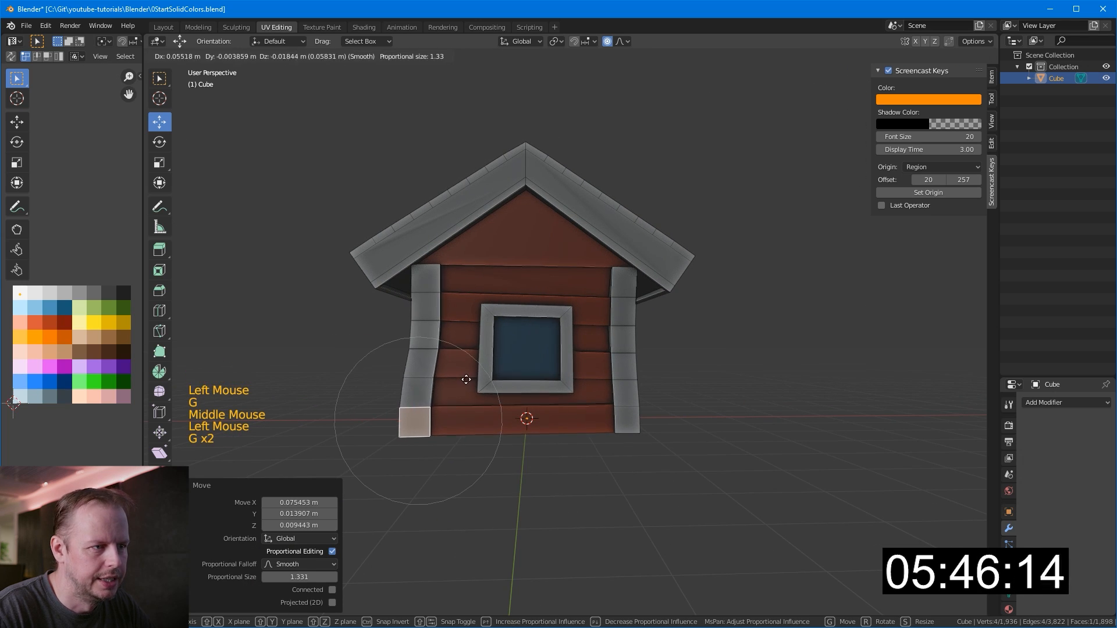
pyautogui.click(431, 311)
pyautogui.press('g')
pyautogui.click(445, 313)
# Step: Bend the rear wall's right corner post by moving its upper section inward and its foot outward
pyautogui.click(624, 316)
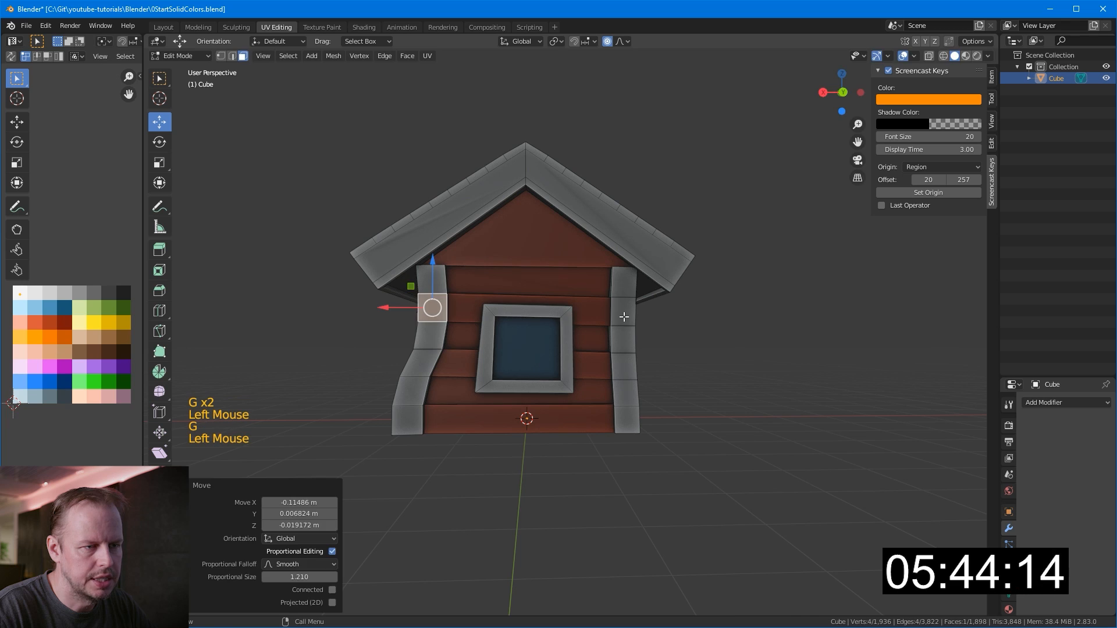
pyautogui.press('g')
pyautogui.click(617, 317)
pyautogui.click(634, 413)
pyautogui.press('g')
pyautogui.click(644, 400)
# Step: Move the middle face of the left post on the windowless side wall outward by about 0.16 m
pyautogui.moveTo(643, 400); pyautogui.dragTo(544, 370, button='middle')
pyautogui.click(512, 340)
pyautogui.press('g')
pyautogui.click(514, 338)
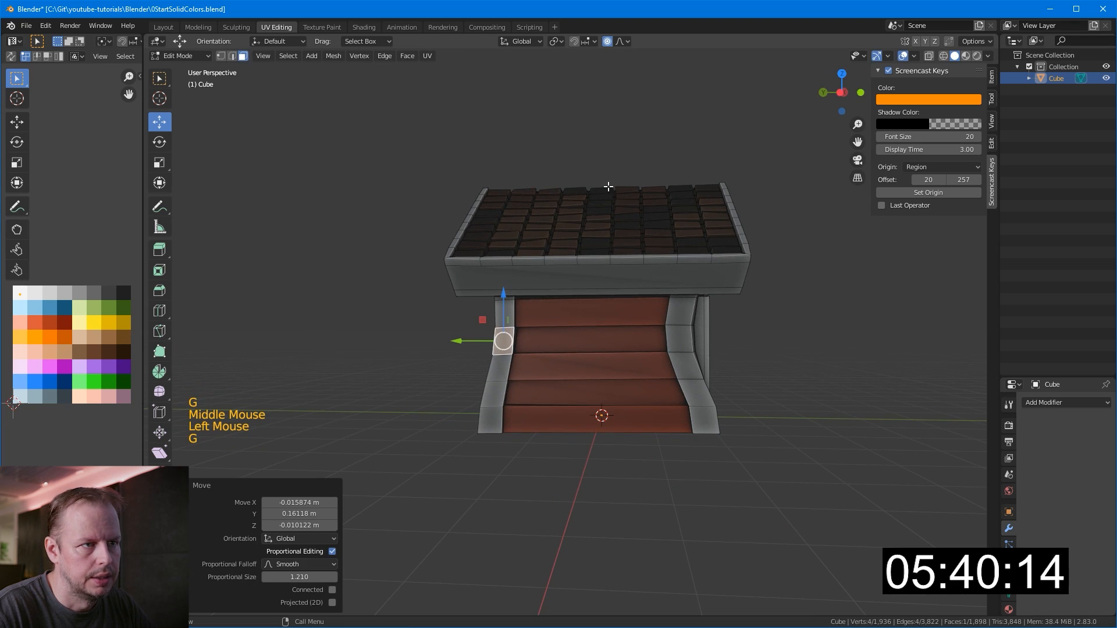
# Step: Warp the windowless-side roof slope with a falloff size of about 1.95, raising one end about 0.32 m and lowering the other about 0.23 m
pyautogui.click(545, 201)
pyautogui.press('g')
pyautogui.scroll(-5, 544, 203)
pyautogui.click(544, 199)
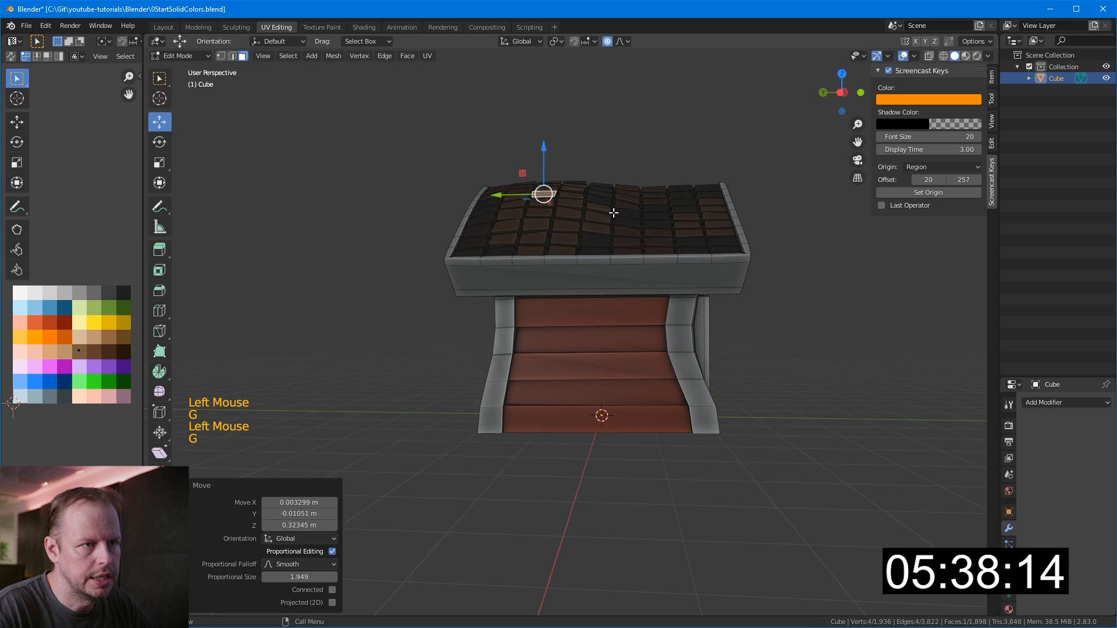
pyautogui.click(656, 203)
pyautogui.press('g')
pyautogui.click(656, 215)
# Step: Warp the roof slope above the windowed side wall by sinking tiles in its middle and raising tiles toward the far end
pyautogui.moveTo(653, 213); pyautogui.dragTo(773, 227, button='middle')
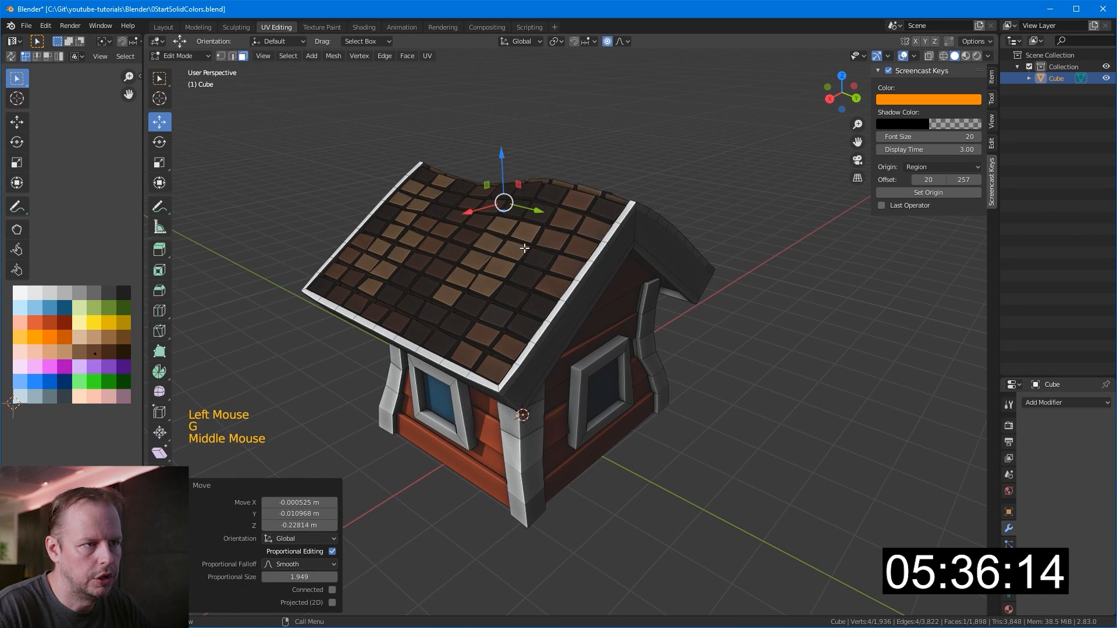
pyautogui.click(524, 250)
pyautogui.press('g')
pyautogui.click(520, 263)
pyautogui.moveTo(520, 263); pyautogui.dragTo(629, 245, button='middle')
pyautogui.click(432, 239)
pyautogui.press('g')
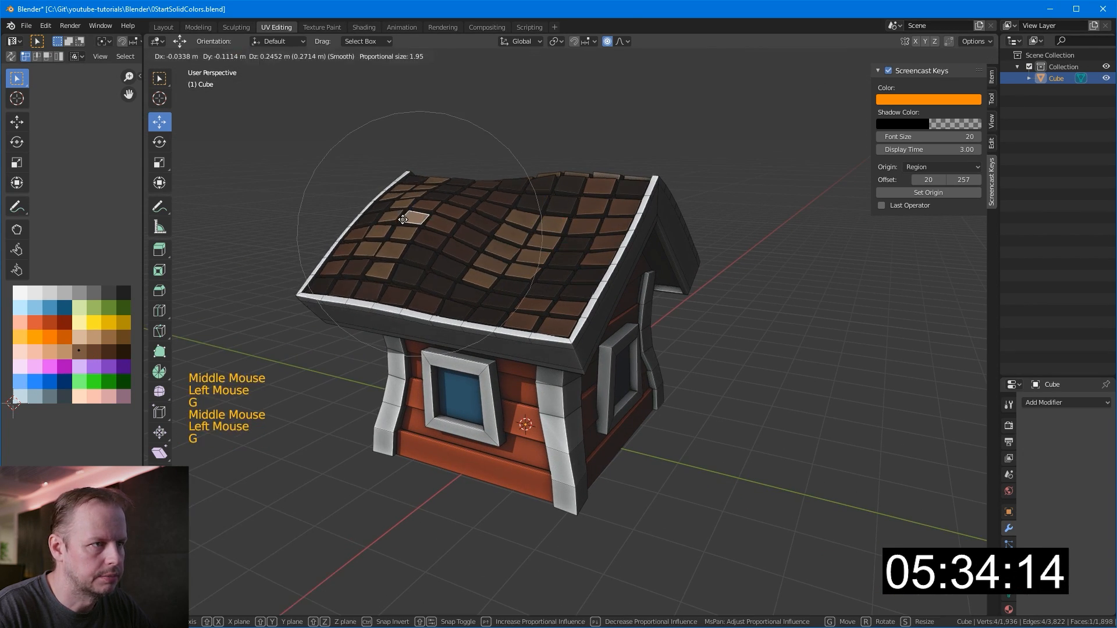
pyautogui.click(414, 219)
pyautogui.moveTo(452, 250); pyautogui.dragTo(412, 309, button='middle')
pyautogui.click(412, 309)
pyautogui.press('g')
pyautogui.click(418, 300)
# Step: Switch to edge selection and skew the rear window by moving the upper edges of its frame
pyautogui.moveTo(523, 305); pyautogui.dragTo(469, 280, button='middle')
pyautogui.moveTo(517, 297); pyautogui.dragTo(547, 311, button='middle')
pyautogui.press('2')
pyautogui.click(526, 321)
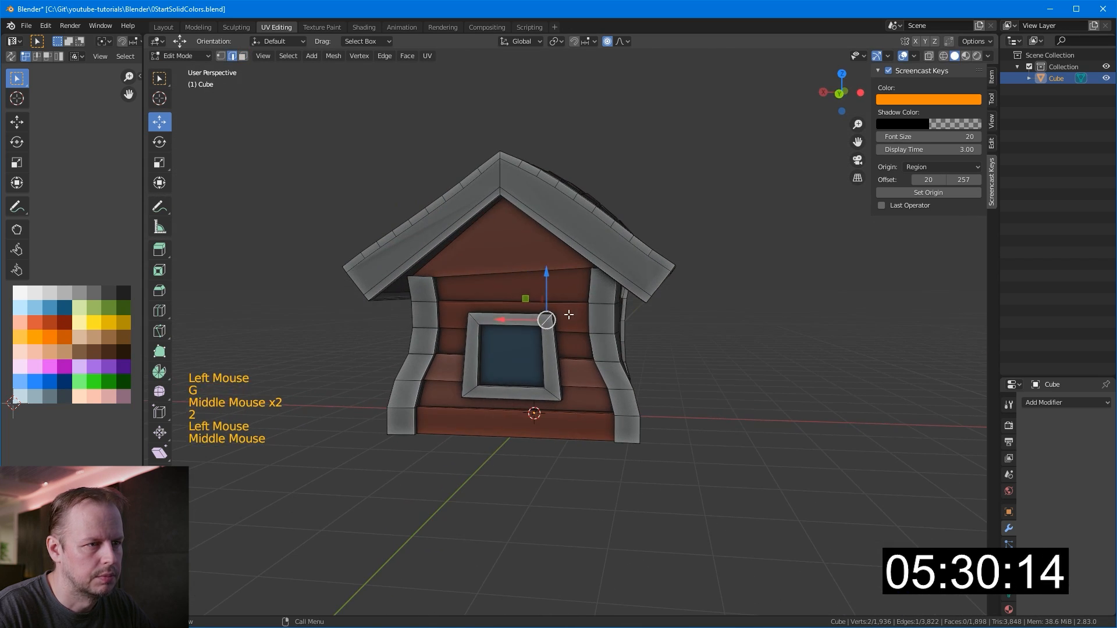
pyautogui.press('g')
pyautogui.click(487, 382)
pyautogui.click(475, 320)
pyautogui.press('g')
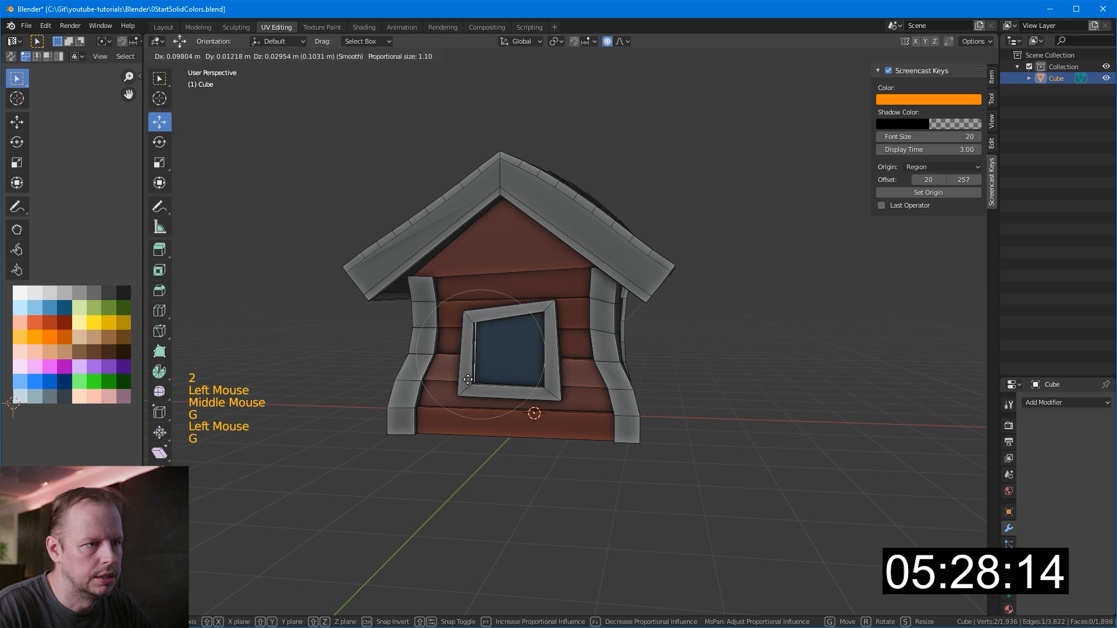
pyautogui.click(480, 315)
# Step: Skew the door frame by moving the edges along its top with proportional falloff
pyautogui.moveTo(445, 335); pyautogui.dragTo(646, 320, button='middle')
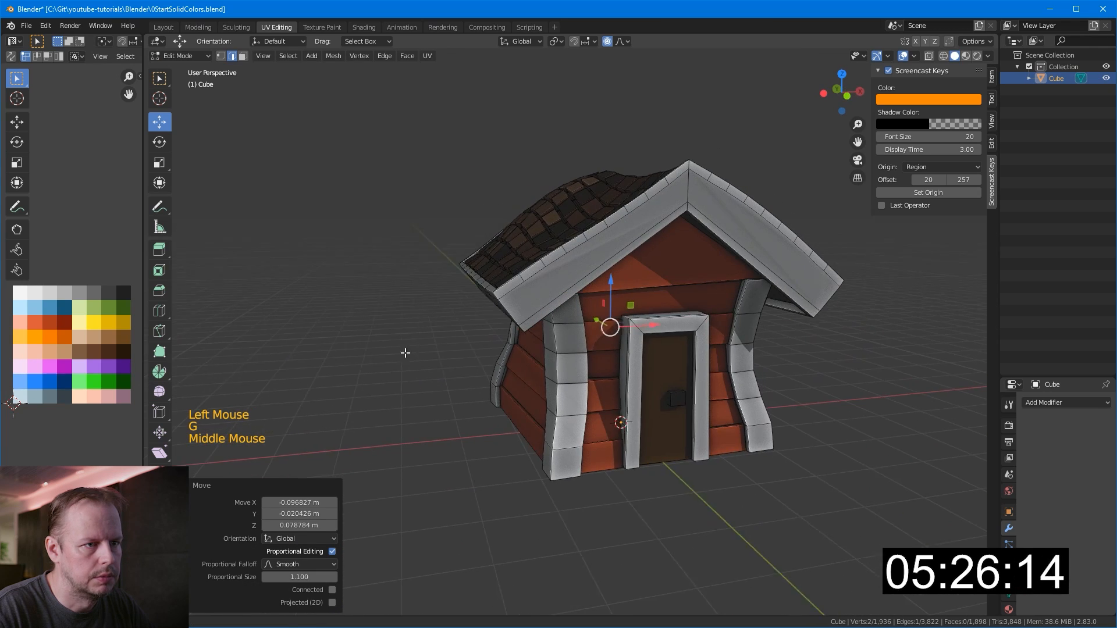
pyautogui.click(657, 311)
pyautogui.press('g')
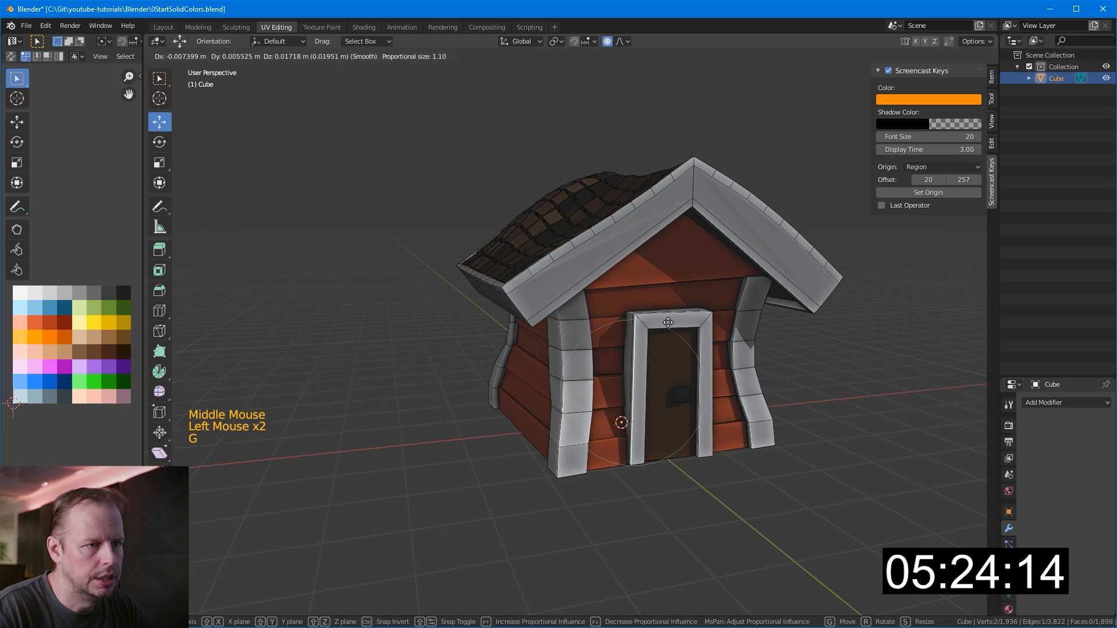
pyautogui.click(644, 323)
pyautogui.moveTo(644, 324); pyautogui.dragTo(694, 328, button='middle')
pyautogui.press('g')
pyautogui.click(707, 308)
pyautogui.click(653, 319)
pyautogui.press('g')
pyautogui.click(668, 315)
# Step: Switch to face selection and knife-cut an angular line across the bottom plank of the windowed side wall
pyautogui.moveTo(652, 384); pyautogui.dragTo(733, 327, button='middle')
pyautogui.press('3')
pyautogui.click(576, 335)
pyautogui.moveTo(602, 333); pyautogui.dragTo(553, 431, button='middle')
pyautogui.scroll(2, 605, 421)
pyautogui.press('k')
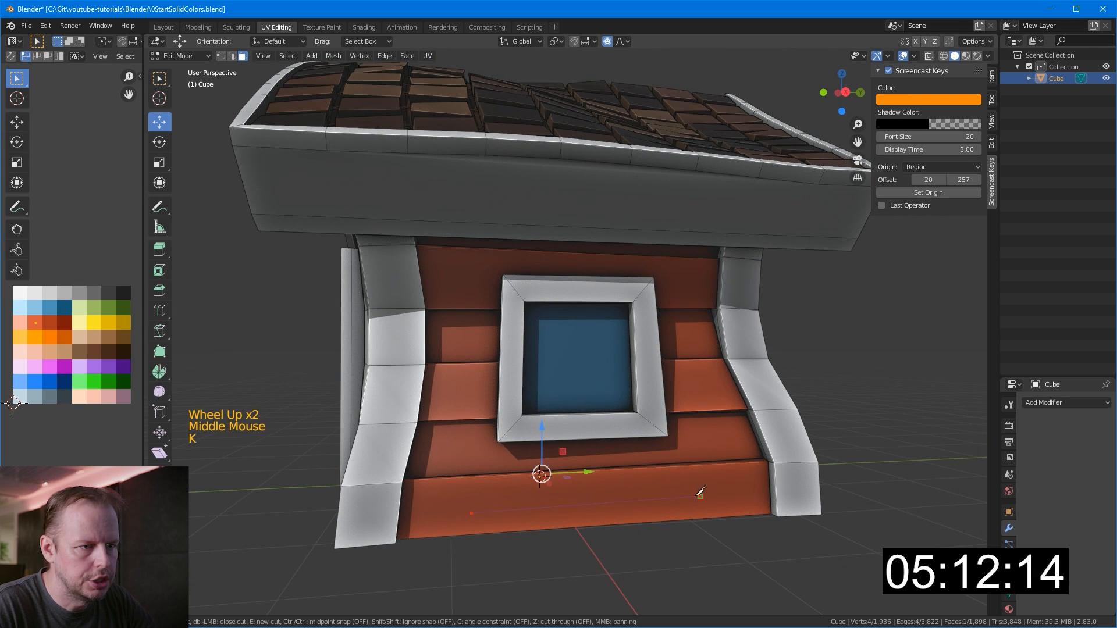
pyautogui.click(477, 514)
pyautogui.press('Return')
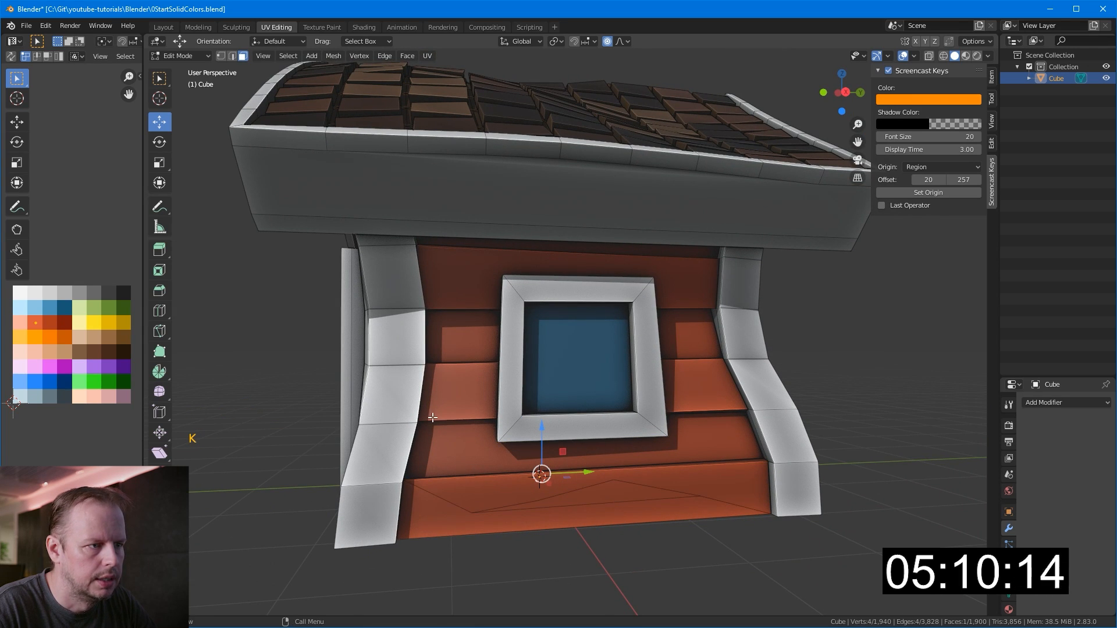
# Step: Knife-cut angular shapes into the plank left of the side window and the upper plank above it
pyautogui.press('k')
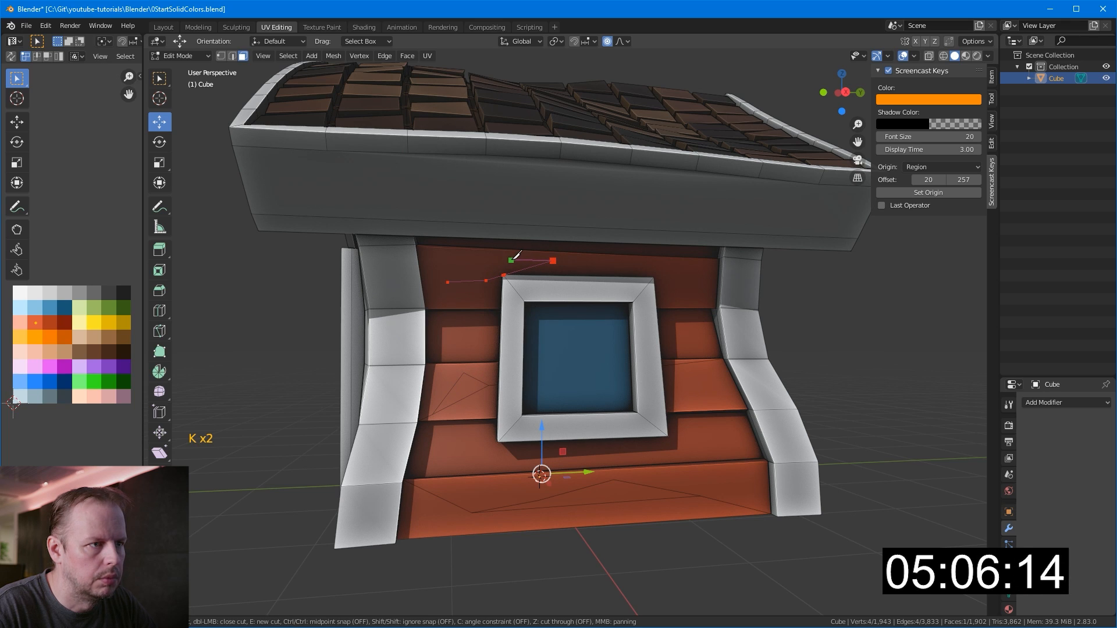
pyautogui.press('Escape')
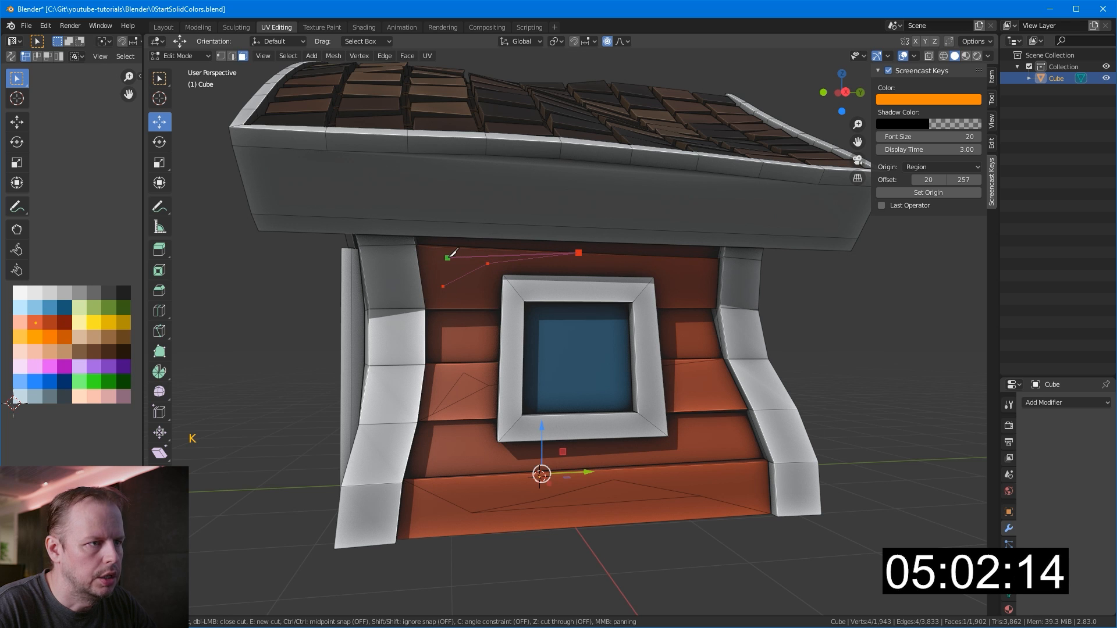
pyautogui.press('Return')
# Step: Knife-cut angular shapes into the rear wall's bottom plank and the planks beside the rear window
pyautogui.moveTo(479, 277); pyautogui.dragTo(403, 488, button='middle')
pyautogui.scroll(3, 593, 314)
pyautogui.press('k')
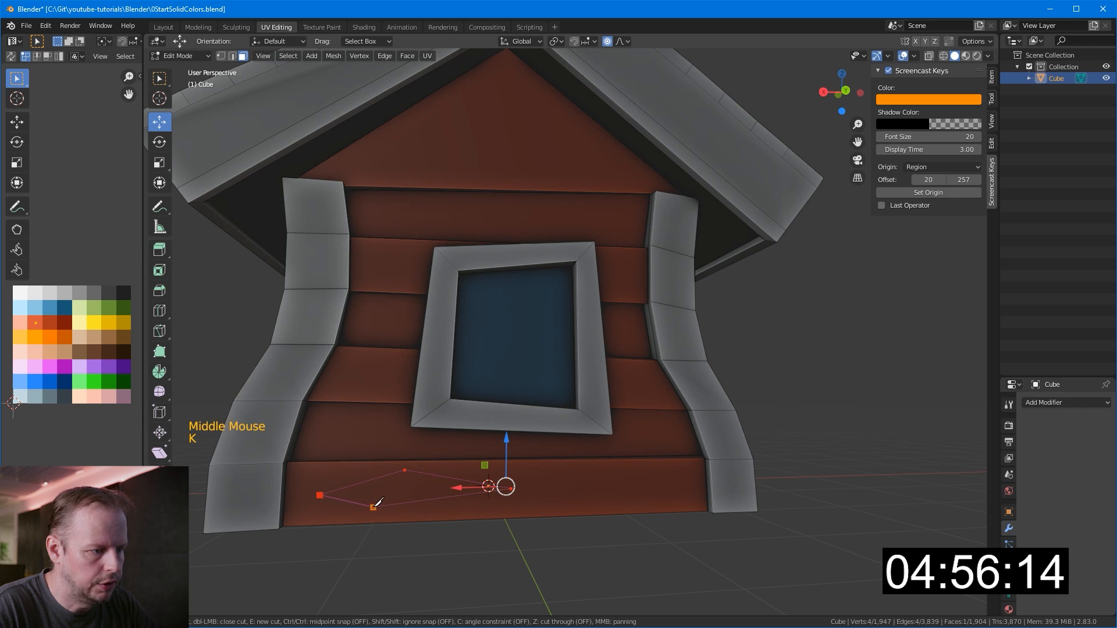
pyautogui.press('Return')
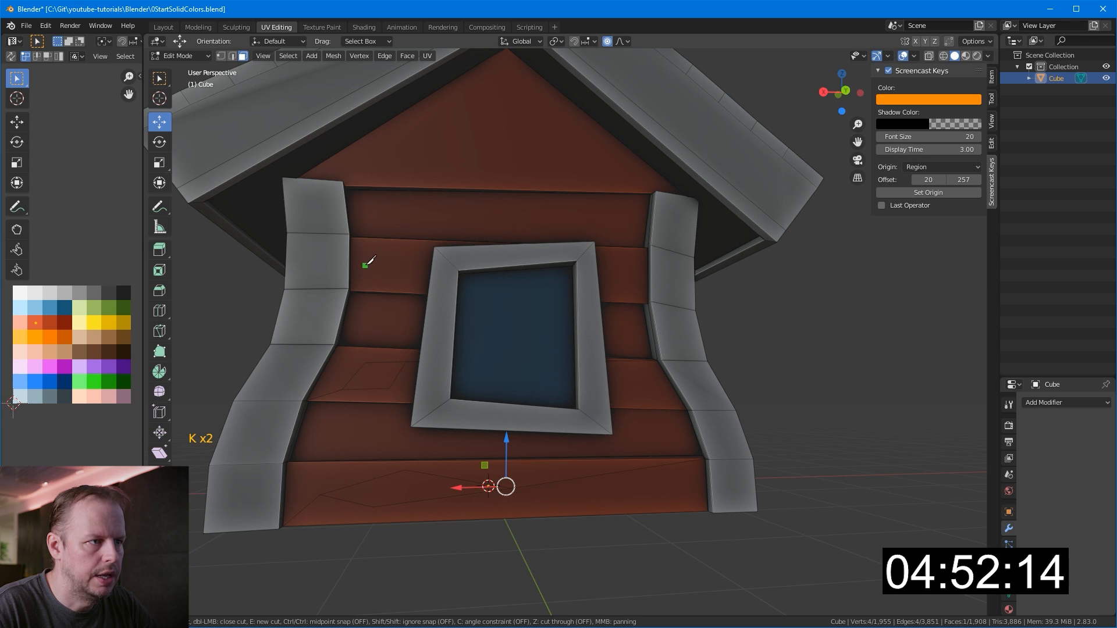
# Step: Knife-cut angular shapes into the upper, middle and bottom planks of the windowless side wall
pyautogui.moveTo(529, 263); pyautogui.dragTo(558, 383, button='middle')
pyautogui.press('k')
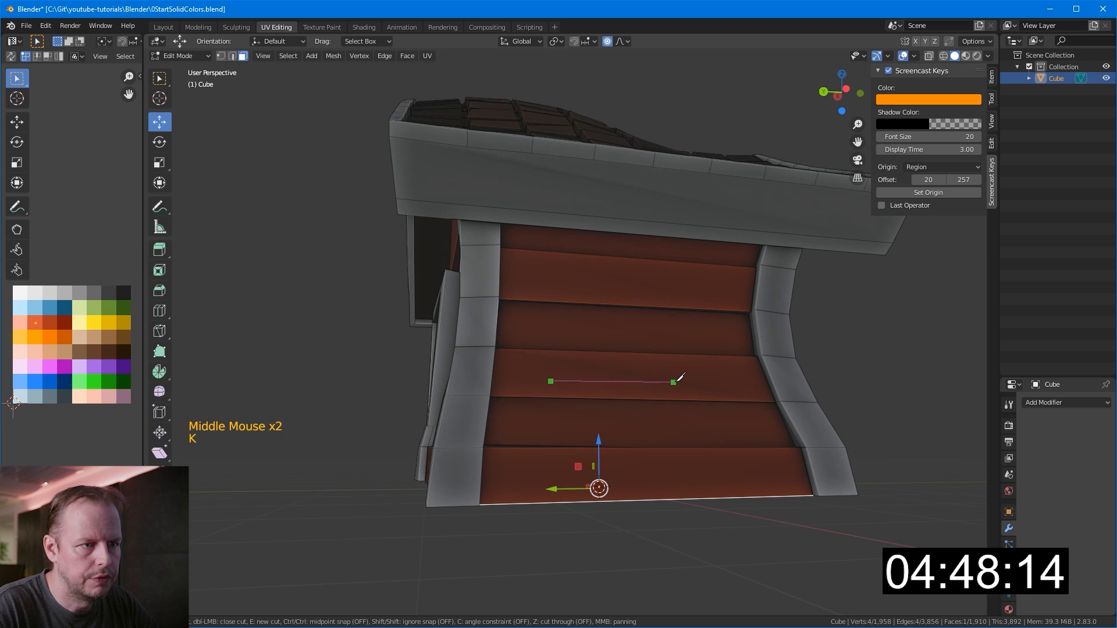
pyautogui.press('Return')
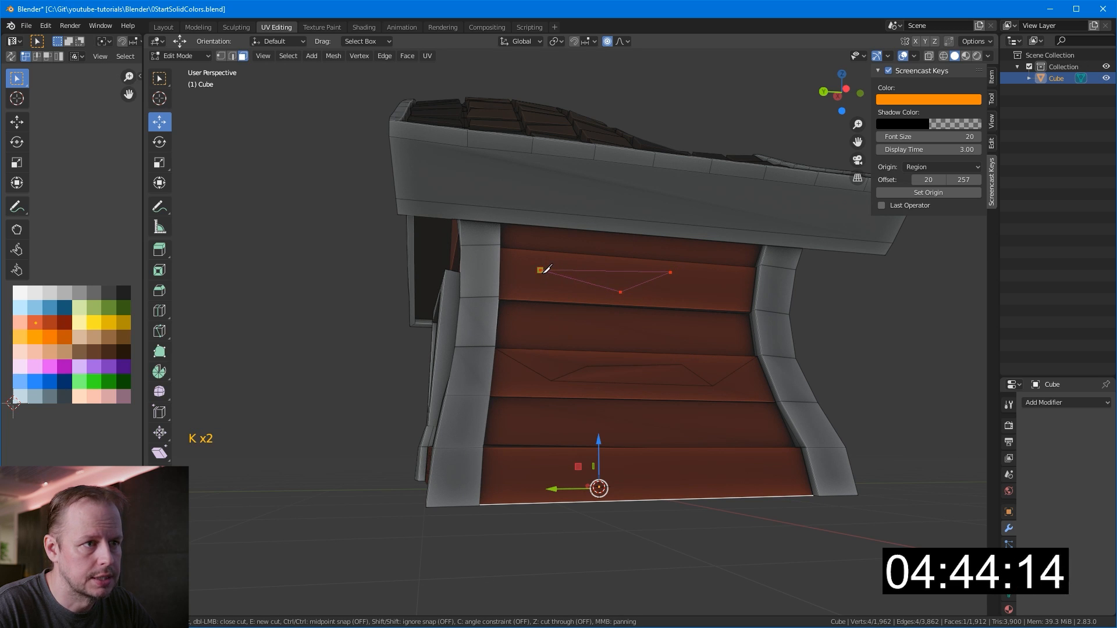
pyautogui.press('Return')
pyautogui.press('k')
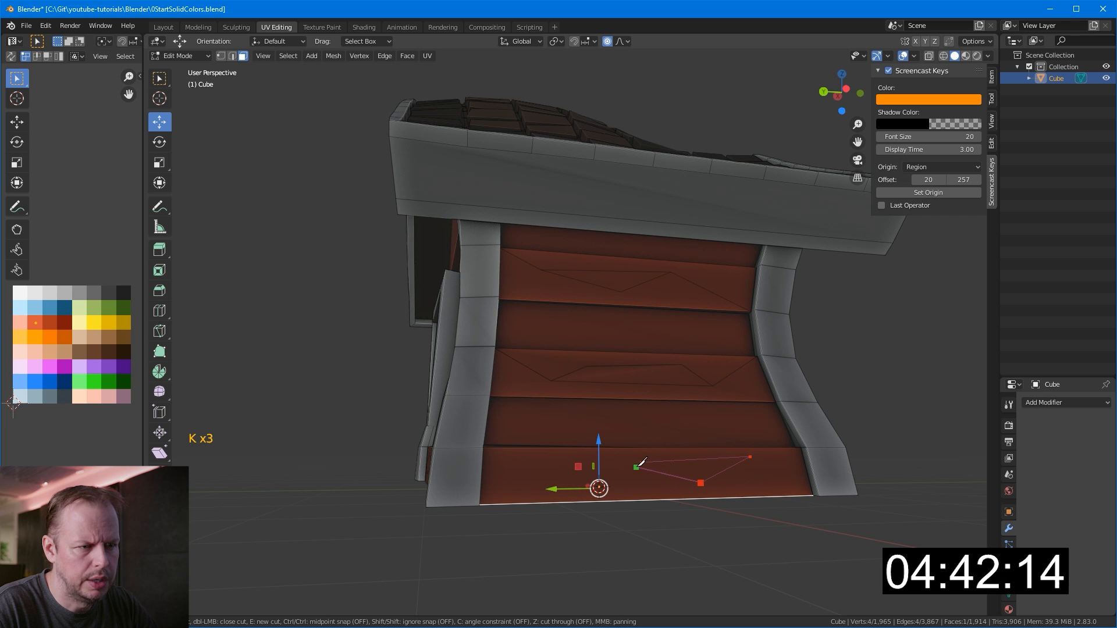
pyautogui.press('Return')
# Step: Knife-cut angular shapes into the bottom planks on both sides of the door and the plank above it
pyautogui.moveTo(766, 409); pyautogui.dragTo(648, 379, button='middle')
pyautogui.scroll(-2, 649, 379)
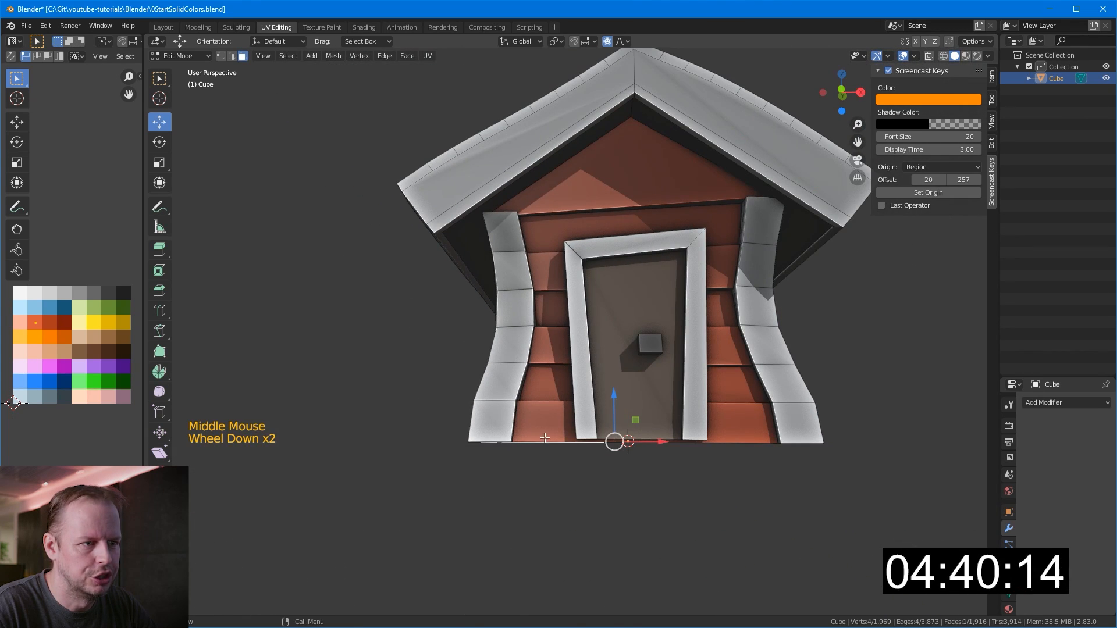
pyautogui.press('k')
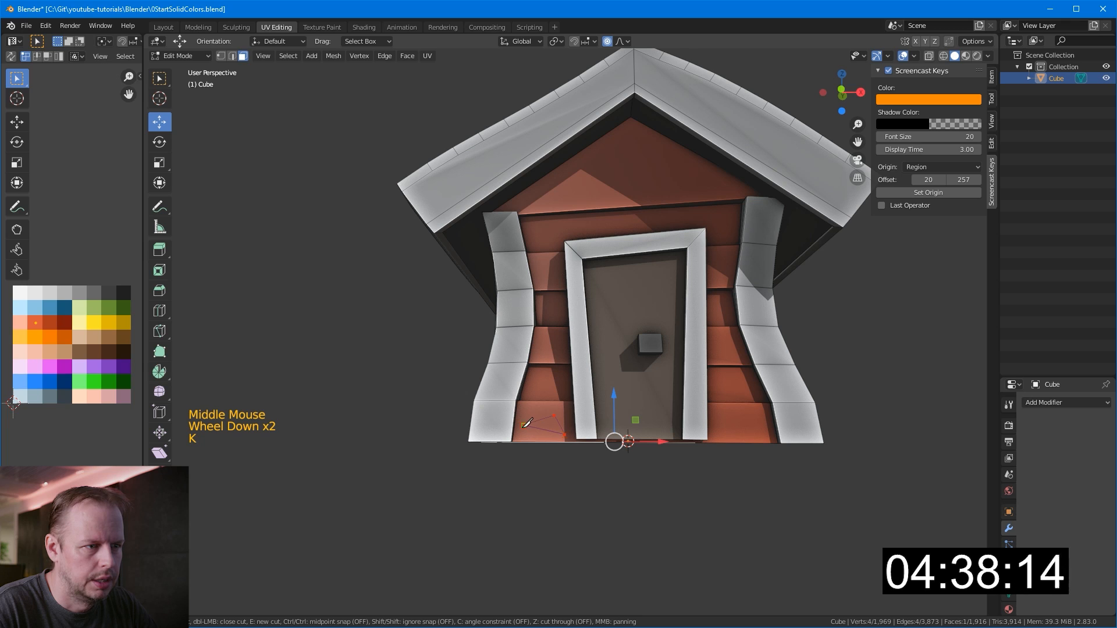
pyautogui.press('Return')
pyautogui.press('k')
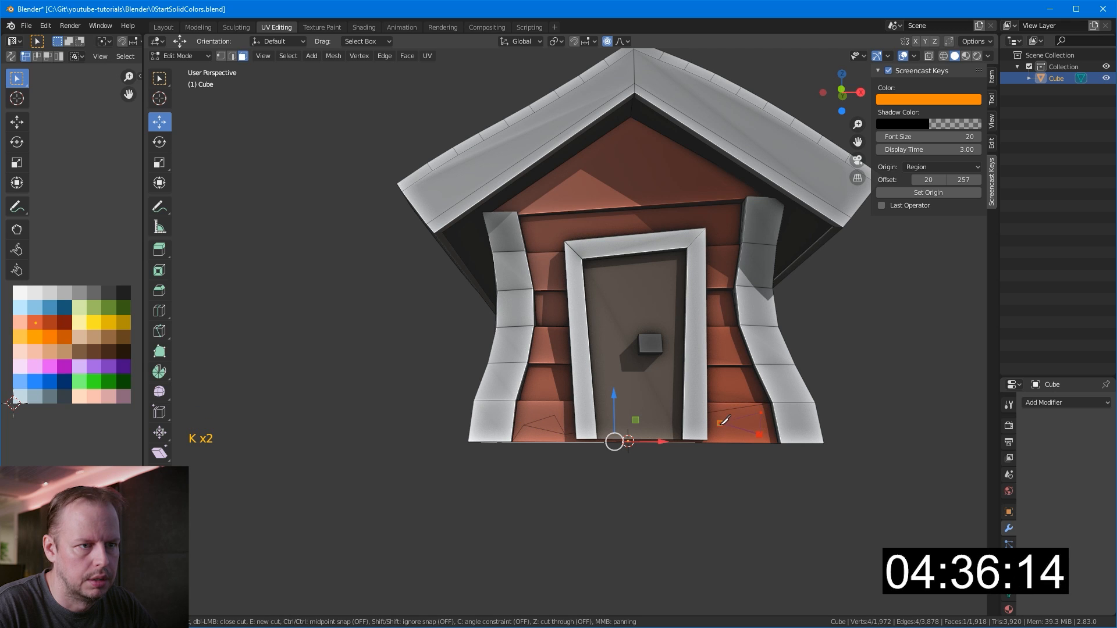
pyautogui.press('k')
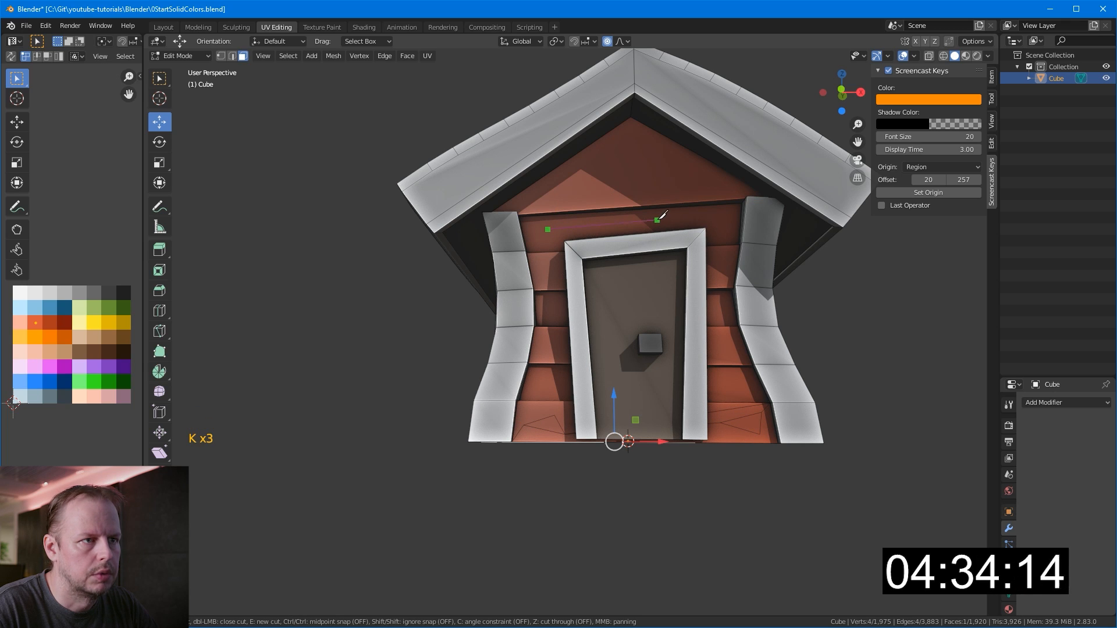
pyautogui.press('Return')
# Step: Select the three cut-out faces on the windowed side wall together with the three on the rear wall
pyautogui.moveTo(685, 226); pyautogui.dragTo(626, 239, button='middle')
pyautogui.click(688, 423)
pyautogui.keyDown('shift'); pyautogui.click(588, 344); pyautogui.keyUp('shift')
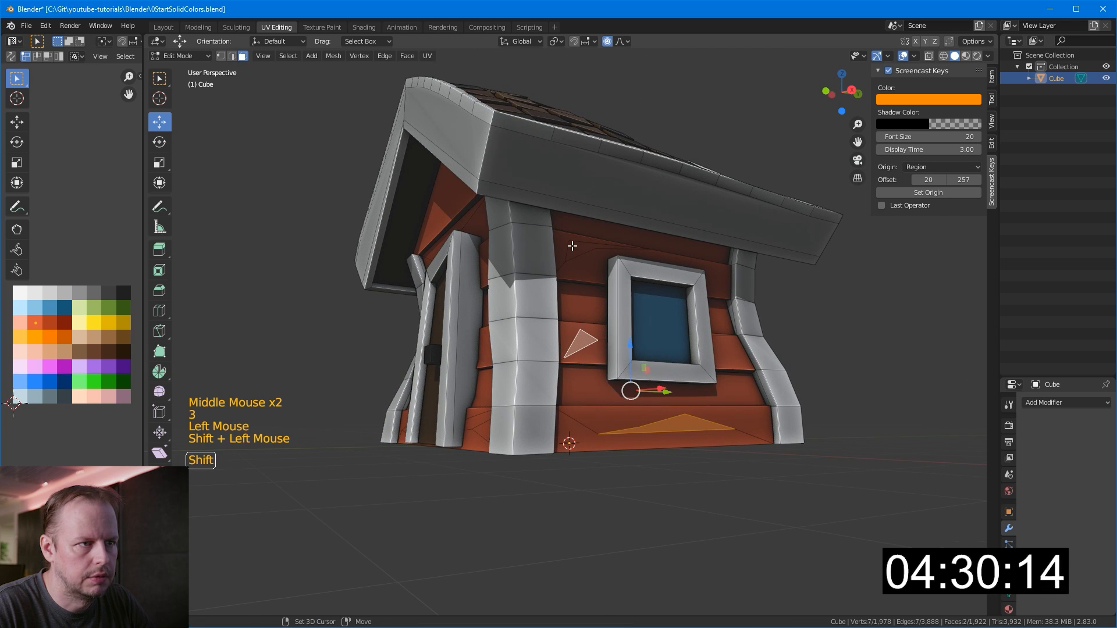
pyautogui.keyDown('shift'); pyautogui.click(573, 246); pyautogui.keyUp('shift')
pyautogui.moveTo(696, 264); pyautogui.dragTo(543, 279, button='middle')
pyautogui.keyDown('shift'); pyautogui.click(500, 447); pyautogui.keyUp('shift')
pyautogui.keyDown('shift'); pyautogui.click(469, 374); pyautogui.keyUp('shift')
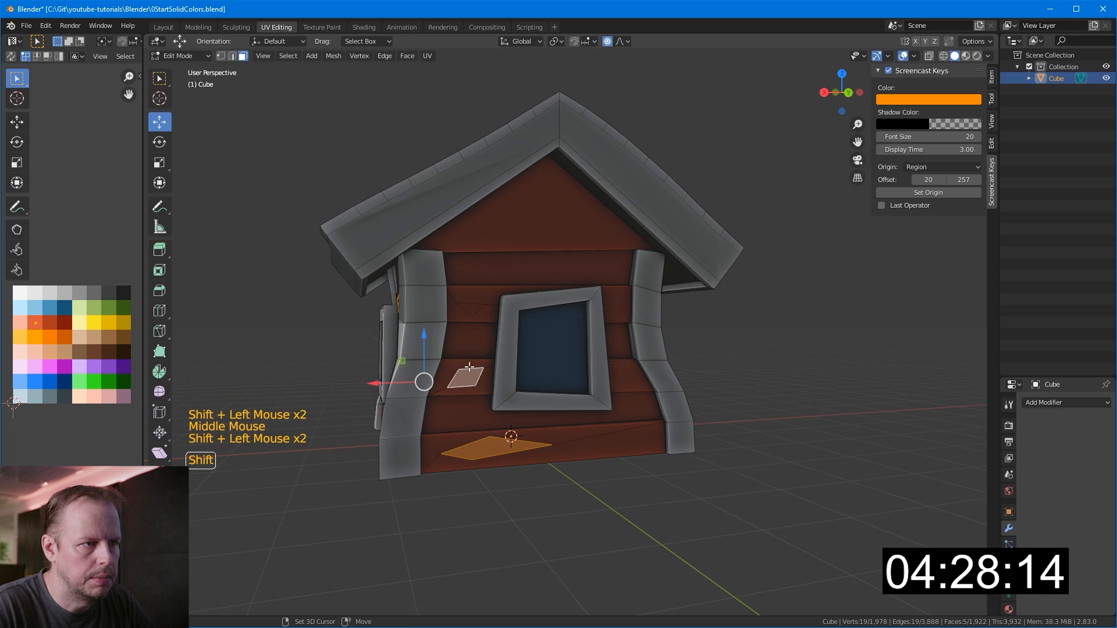
# Step: Add the three cut-out faces of the windowless side wall to the selection
pyautogui.moveTo(478, 309); pyautogui.dragTo(596, 304, button='middle')
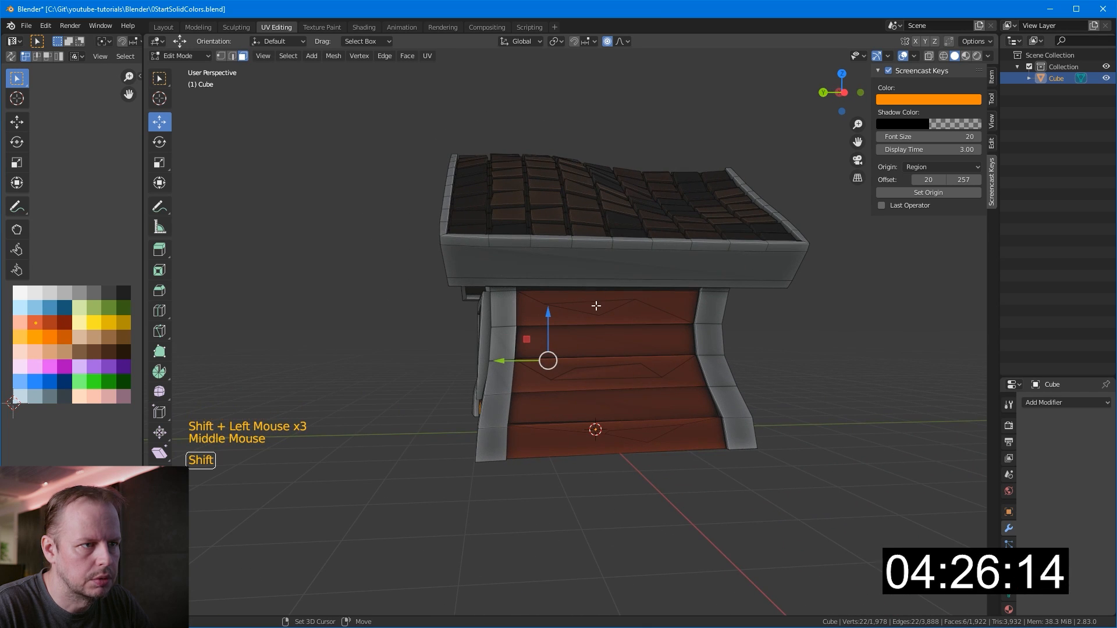
pyautogui.keyDown('shift'); pyautogui.click(597, 307); pyautogui.keyUp('shift')
pyautogui.keyDown('shift'); pyautogui.click(623, 373); pyautogui.keyUp('shift')
pyautogui.keyDown('shift'); pyautogui.click(644, 432); pyautogui.keyUp('shift')
# Step: Add the cut-out faces above and beside the door to the selection and recolour all selected faces with the palette's dark red
pyautogui.moveTo(644, 432); pyautogui.dragTo(669, 245, button='middle')
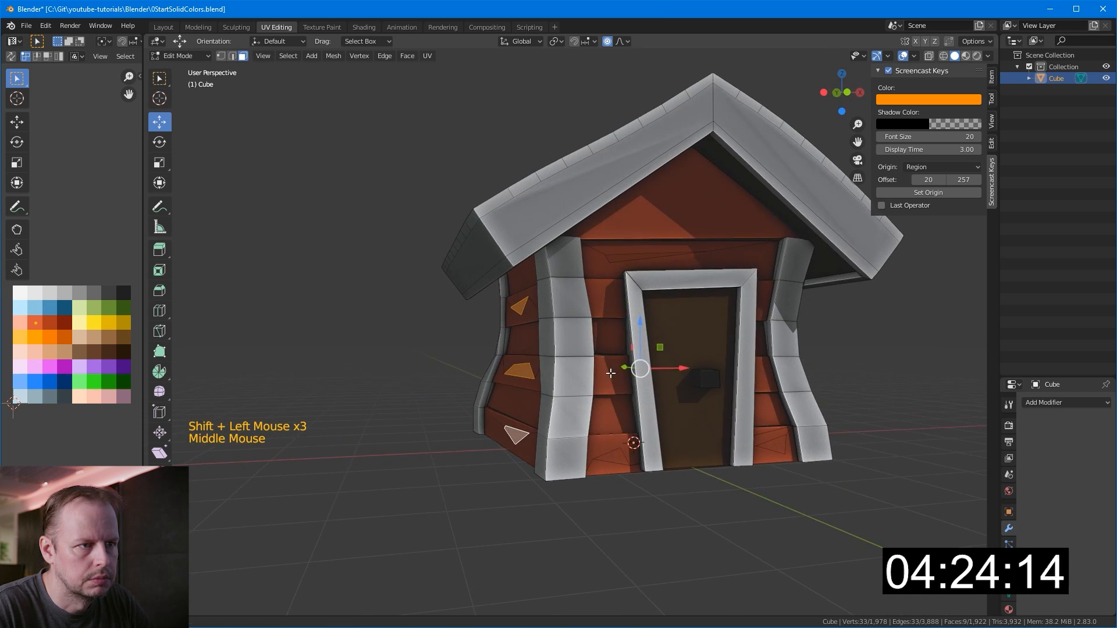
pyautogui.scroll(2, 669, 239)
pyautogui.keyDown('shift'); pyautogui.click(658, 207); pyautogui.keyUp('shift')
pyautogui.moveTo(659, 207); pyautogui.dragTo(699, 302, button='middle')
pyautogui.scroll(-1, 708, 283)
pyautogui.keyDown('shift'); pyautogui.click(691, 502); pyautogui.keyUp('shift')
pyautogui.keyDown('shift'); pyautogui.click(774, 498); pyautogui.keyUp('shift')
pyautogui.keyDown('shift'); pyautogui.click(512, 496); pyautogui.keyUp('shift')
pyautogui.moveTo(512, 496); pyautogui.dragTo(262, 442, button='middle')
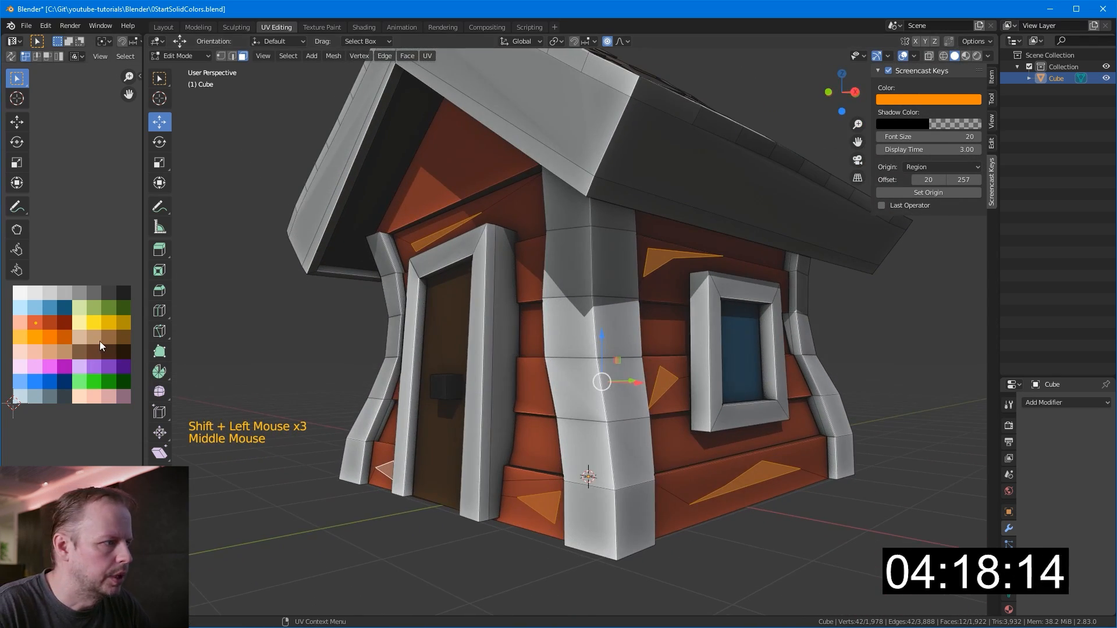
pyautogui.press('g')
pyautogui.click(127, 341)
# Step: Turn off proportional editing and extrude the selected plank cut-outs about 0.08 m inward along their normals
pyautogui.moveTo(351, 345); pyautogui.dragTo(539, 340, button='middle')
pyautogui.click(606, 42)
pyautogui.moveTo(699, 407); pyautogui.dragTo(831, 432, button='middle')
pyautogui.hotkey('alt', 'e')
pyautogui.click(831, 431)
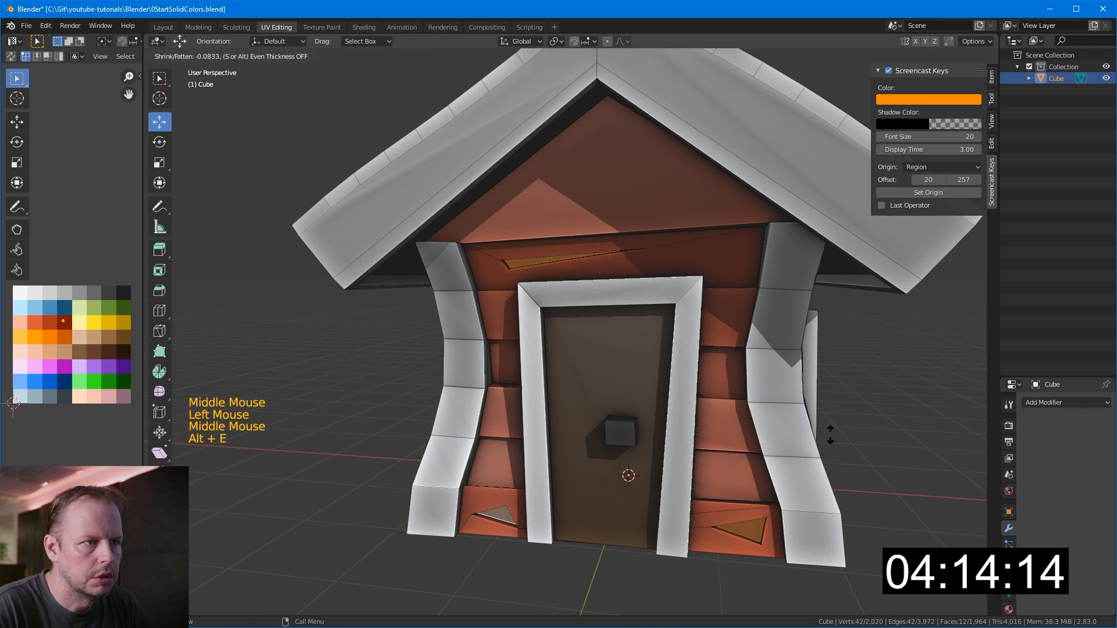
pyautogui.click(832, 433)
pyautogui.click(875, 441)
# Step: Duplicate the house's bottom face in place and scale the copy up by about 1.48
pyautogui.moveTo(875, 441); pyautogui.dragTo(811, 366, button='middle')
pyautogui.press('3')
pyautogui.scroll(-3, 811, 367)
pyautogui.moveTo(668, 365); pyautogui.dragTo(491, 353, button='middle')
pyautogui.click(645, 349)
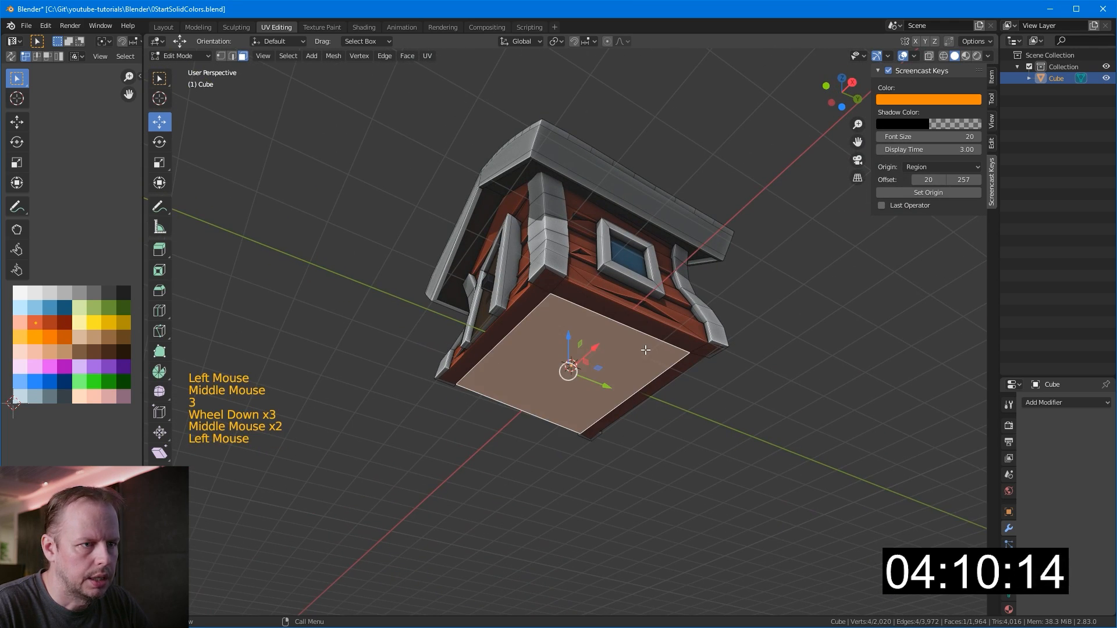
pyautogui.hotkey('shift', 'd')
pyautogui.press('Escape')
pyautogui.press('s')
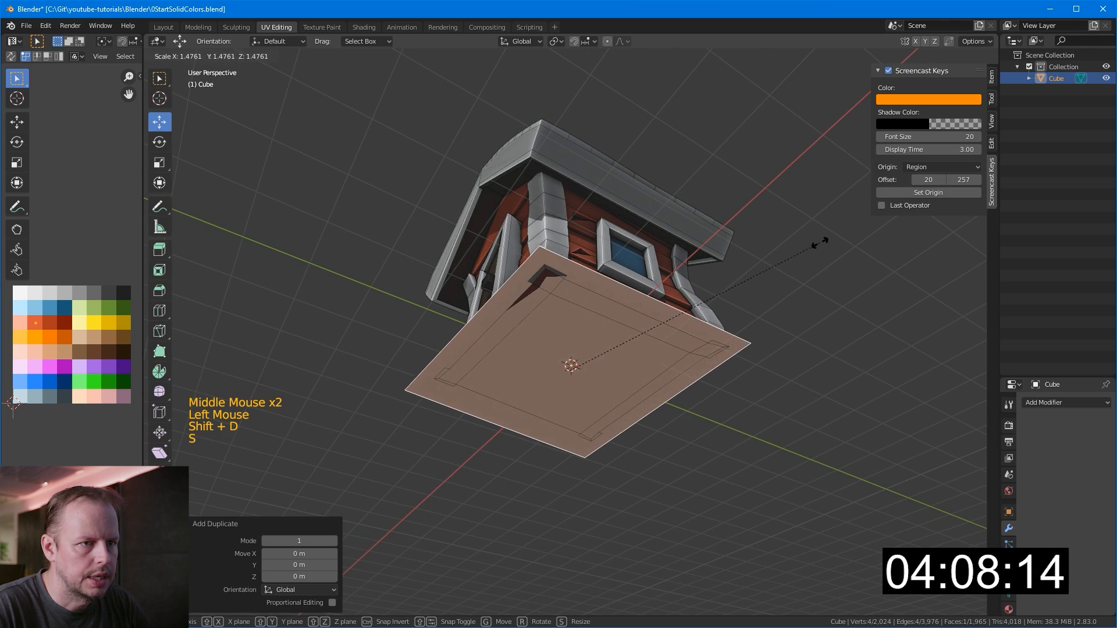
pyautogui.click(820, 243)
# Step: Extrude the enlarged bottom face into a base slab and recolour the whole slab with a mid grey from the palette
pyautogui.moveTo(820, 244); pyautogui.dragTo(621, 488, button='middle')
pyautogui.press('e')
pyautogui.click(755, 286)
pyautogui.scroll(3, 582, 315)
pyautogui.click(621, 488)
pyautogui.press('l')
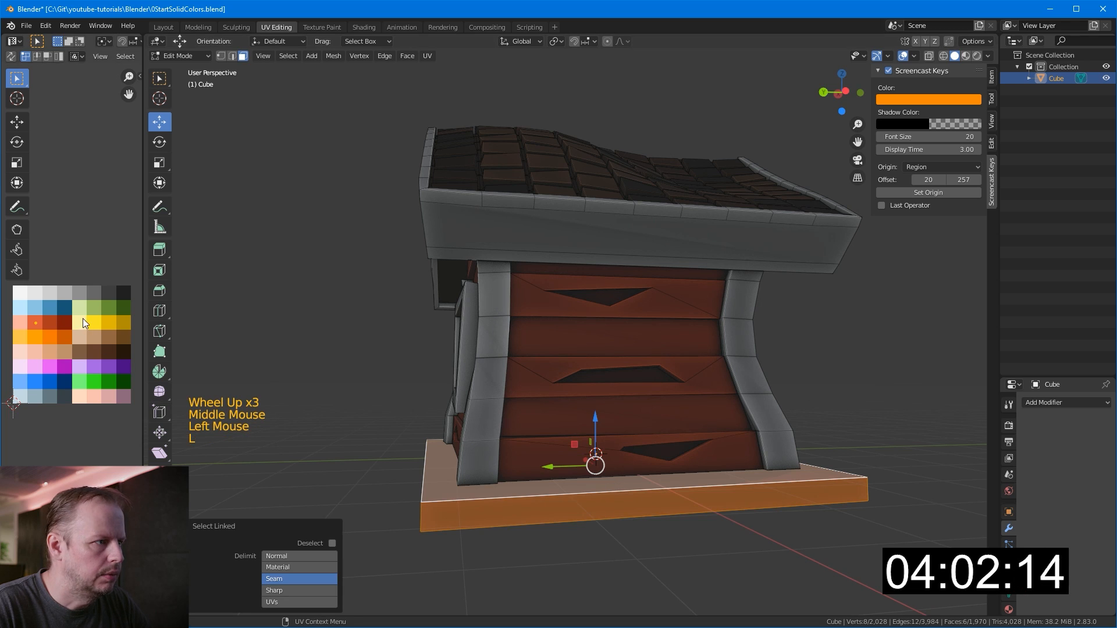
pyautogui.press('g')
# Step: Add two loop cuts across the base slab's long side, near its front and rear ends, at factors of 0.744 and -0.659
pyautogui.moveTo(612, 487); pyautogui.dragTo(507, 454, button='middle')
pyautogui.hotkey('ctrl', 'r')
pyautogui.click(537, 471)
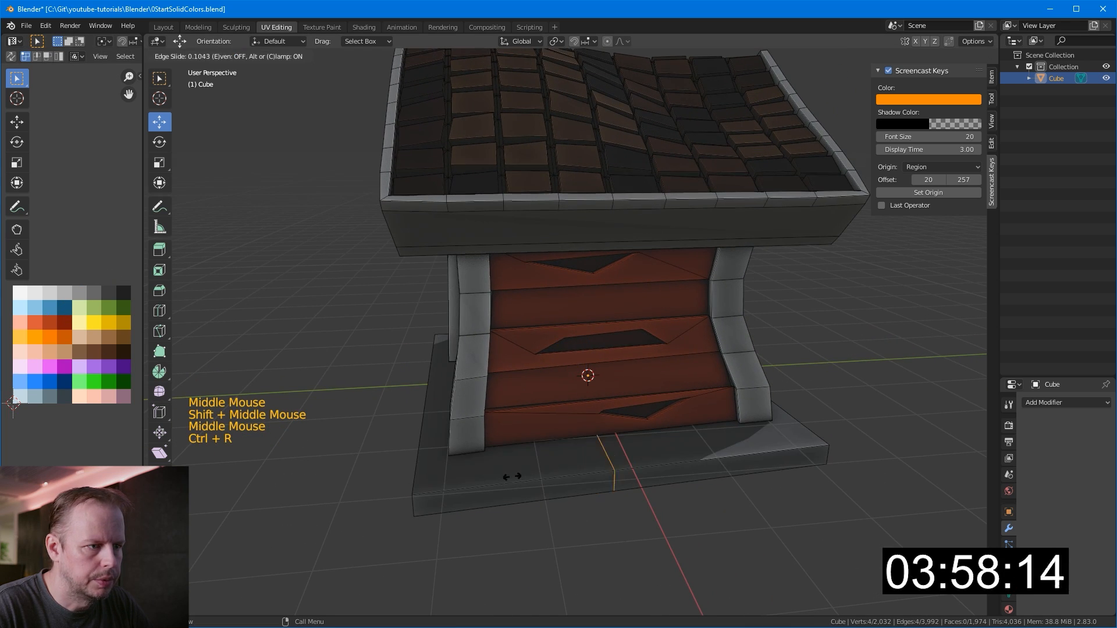
pyautogui.click(385, 488)
pyautogui.hotkey('ctrl', 'r')
pyautogui.click(554, 466)
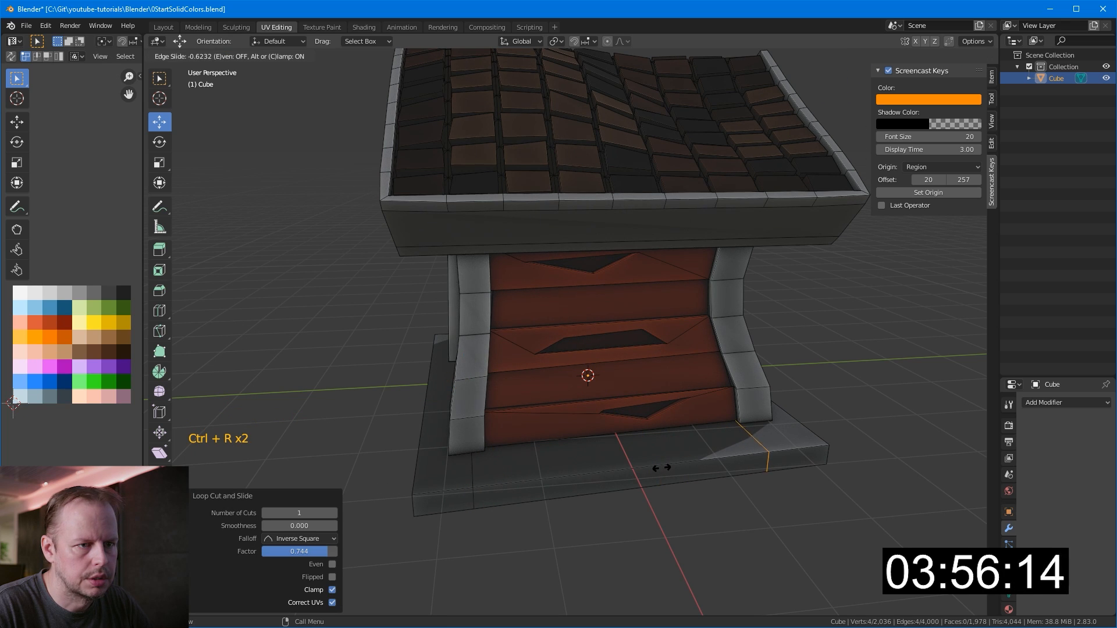
pyautogui.click(668, 473)
# Step: Add two loop cuts across the base slab's front, near both ends, at factors of about 0.71 and -0.635
pyautogui.moveTo(668, 472); pyautogui.dragTo(466, 448, button='middle')
pyautogui.hotkey('ctrl', 'r')
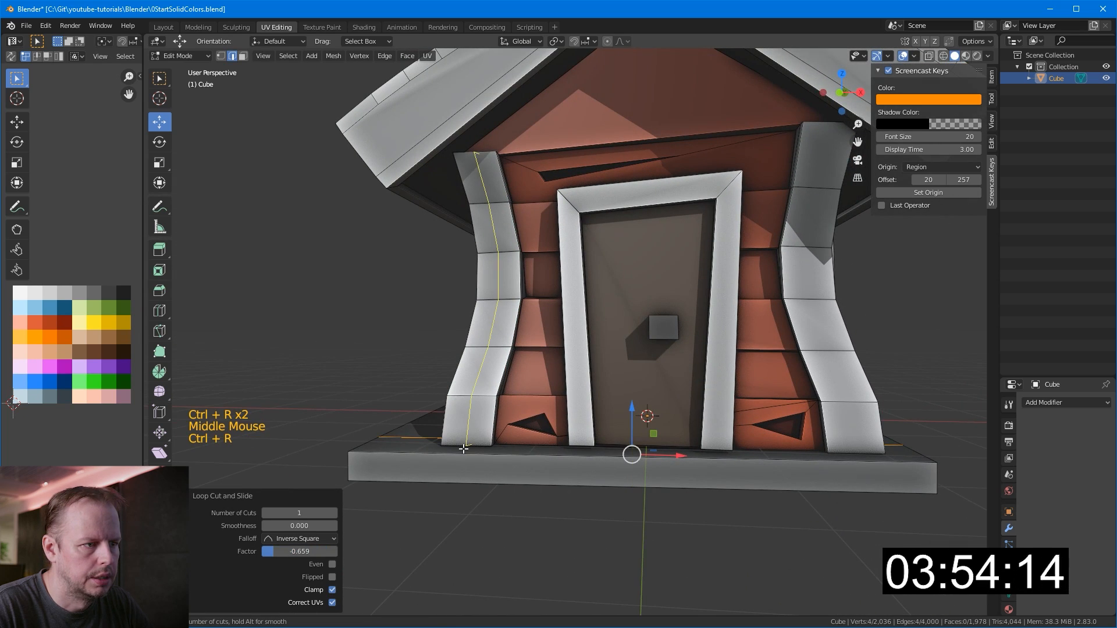
pyautogui.click(425, 472)
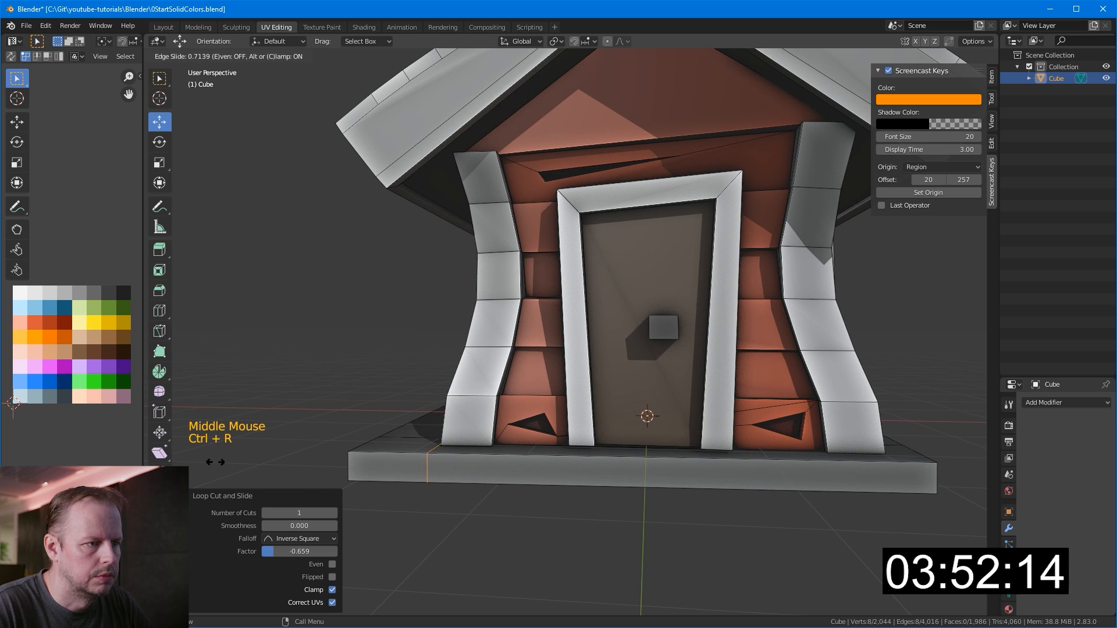
pyautogui.click(215, 462)
pyautogui.hotkey('ctrl', 'r')
pyautogui.click(692, 472)
pyautogui.click(853, 483)
pyautogui.hotkey('ctrl', 'r')
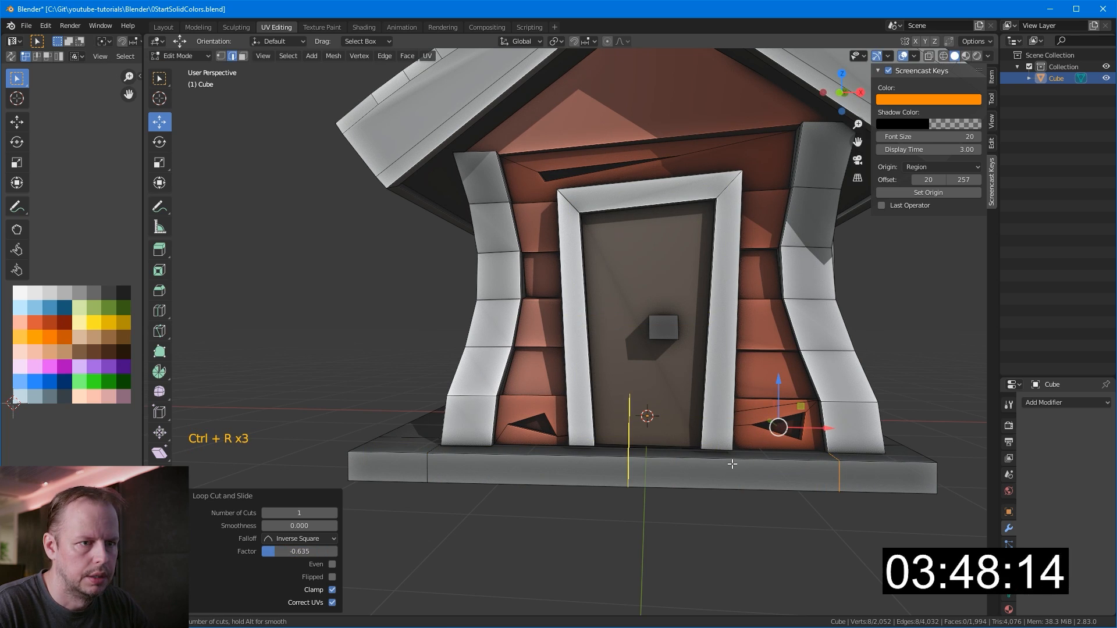
# Step: Select the whole base slab, scale it uniformly to 0.975, and scale it to 0.938 along X
pyautogui.press('l')
pyautogui.scroll(-2, 759, 459)
pyautogui.moveTo(758, 456); pyautogui.dragTo(828, 386, button='middle')
pyautogui.press('s')
pyautogui.click(840, 390)
pyautogui.press('s')
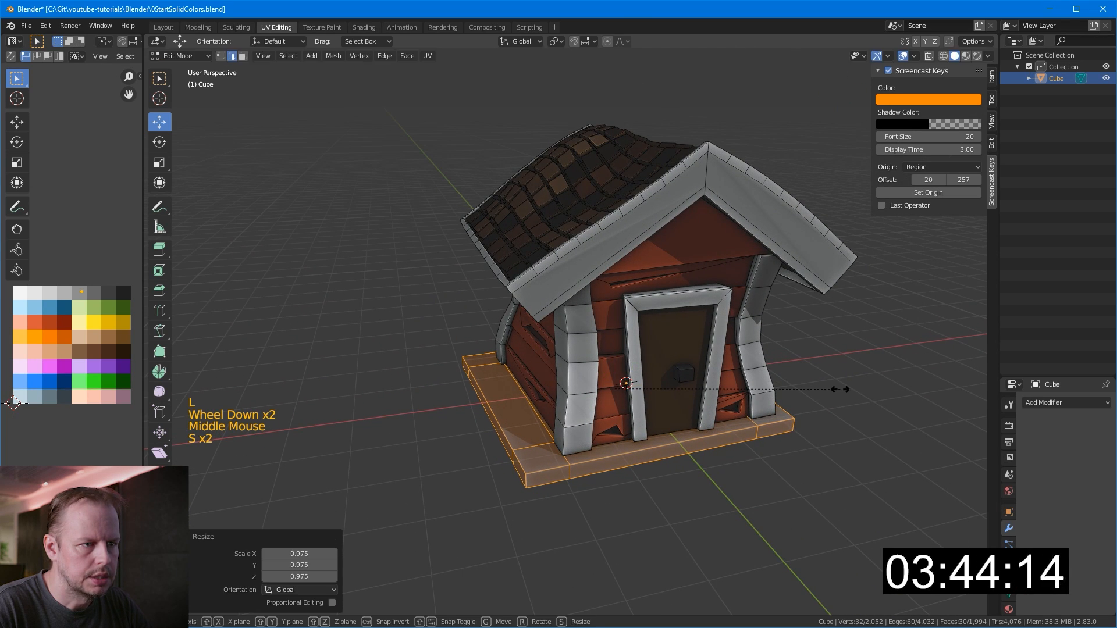
pyautogui.press('x')
pyautogui.click(818, 390)
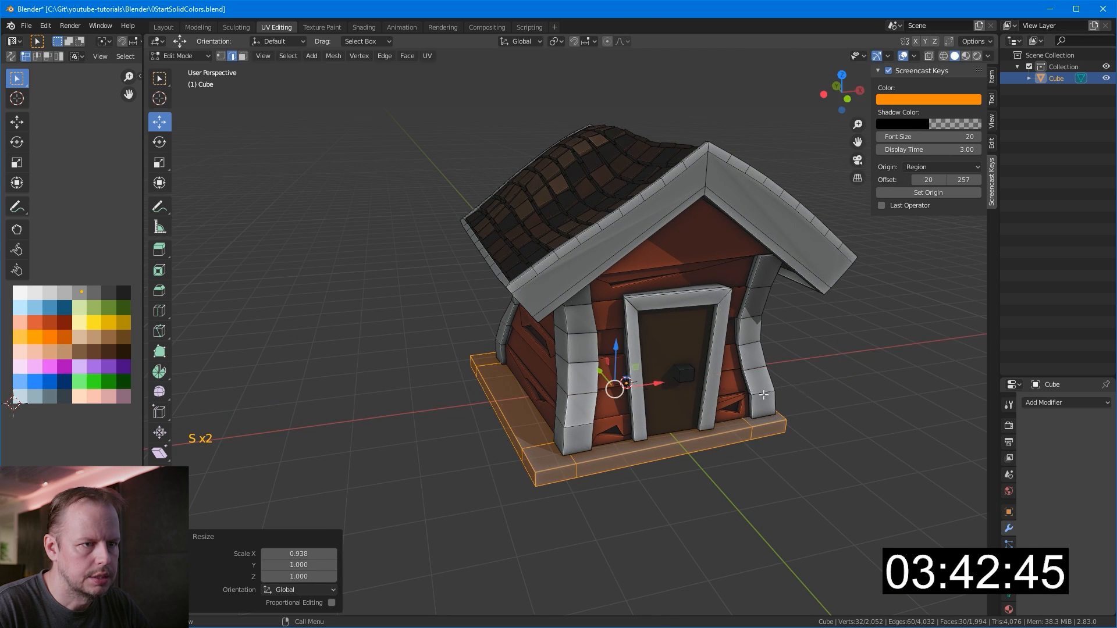
# Step: Switch to face selection and extrude the base slab's four top corner faces upward into corner blocks
pyautogui.click(664, 381)
pyautogui.press('3')
pyautogui.click(558, 460)
pyautogui.moveTo(719, 480); pyautogui.dragTo(656, 486, button='middle')
pyautogui.keyDown('shift'); pyautogui.click(708, 475); pyautogui.keyUp('shift')
pyautogui.moveTo(771, 465); pyautogui.dragTo(644, 448, button='middle')
pyautogui.keyDown('shift'); pyautogui.click(686, 469); pyautogui.keyUp('shift')
pyautogui.keyDown('shift'); pyautogui.click(652, 414); pyautogui.keyUp('shift')
pyautogui.press('e')
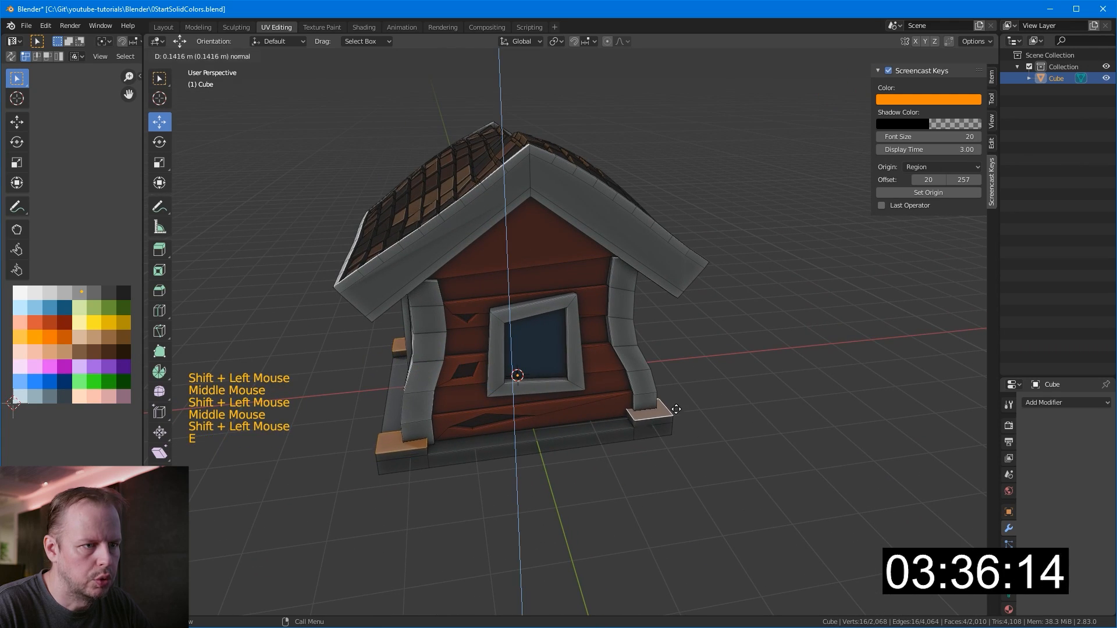
pyautogui.click(669, 401)
# Step: Select all outer side faces of the two base corner blocks at the ends of the windowed side wall
pyautogui.moveTo(550, 384); pyautogui.dragTo(677, 389, button='middle')
pyautogui.click(637, 485)
pyautogui.moveTo(617, 495); pyautogui.dragTo(513, 494, button='middle')
pyautogui.click(512, 498)
pyautogui.keyDown('shift'); pyautogui.click(483, 487); pyautogui.keyUp('shift')
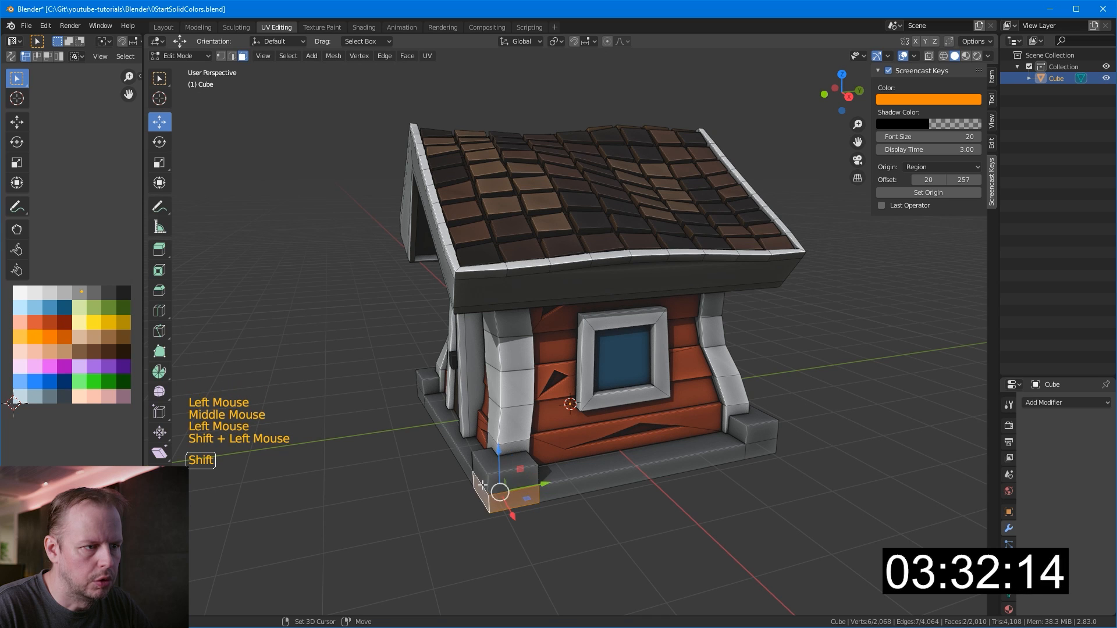
pyautogui.keyDown('shift'); pyautogui.click(481, 473); pyautogui.keyUp('shift')
pyautogui.keyDown('shift'); pyautogui.click(509, 478); pyautogui.keyUp('shift')
pyautogui.moveTo(644, 471); pyautogui.dragTo(568, 466, button='middle')
pyautogui.keyDown('shift'); pyautogui.click(549, 463); pyautogui.keyUp('shift')
pyautogui.keyDown('shift'); pyautogui.click(550, 480); pyautogui.keyUp('shift')
pyautogui.keyDown('shift'); pyautogui.click(576, 478); pyautogui.keyUp('shift')
pyautogui.keyDown('shift'); pyautogui.click(576, 458); pyautogui.keyUp('shift')
# Step: Add the outer side faces of the other two corner blocks and extrude them all about 0.16 m outward along their normals
pyautogui.moveTo(687, 430); pyautogui.dragTo(624, 407, button='middle')
pyautogui.keyDown('shift'); pyautogui.click(584, 433); pyautogui.keyUp('shift')
pyautogui.keyDown('shift'); pyautogui.click(586, 418); pyautogui.keyUp('shift')
pyautogui.keyDown('shift'); pyautogui.click(611, 427); pyautogui.keyUp('shift')
pyautogui.keyDown('shift'); pyautogui.click(632, 448); pyautogui.keyUp('shift')
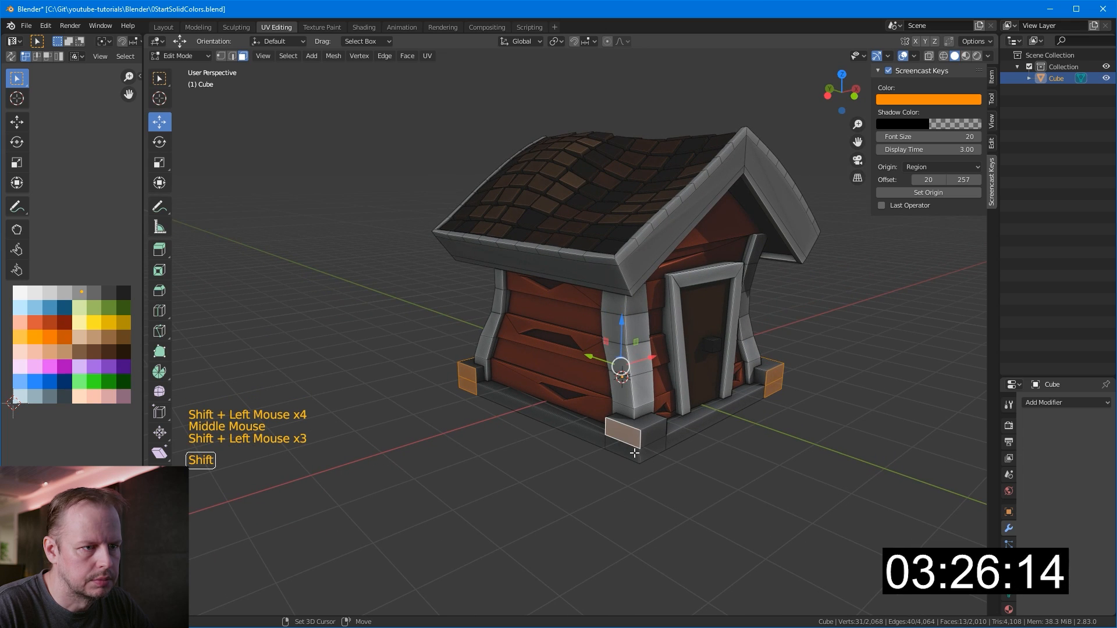
pyautogui.hotkey('alt', 'e')
pyautogui.click(689, 444)
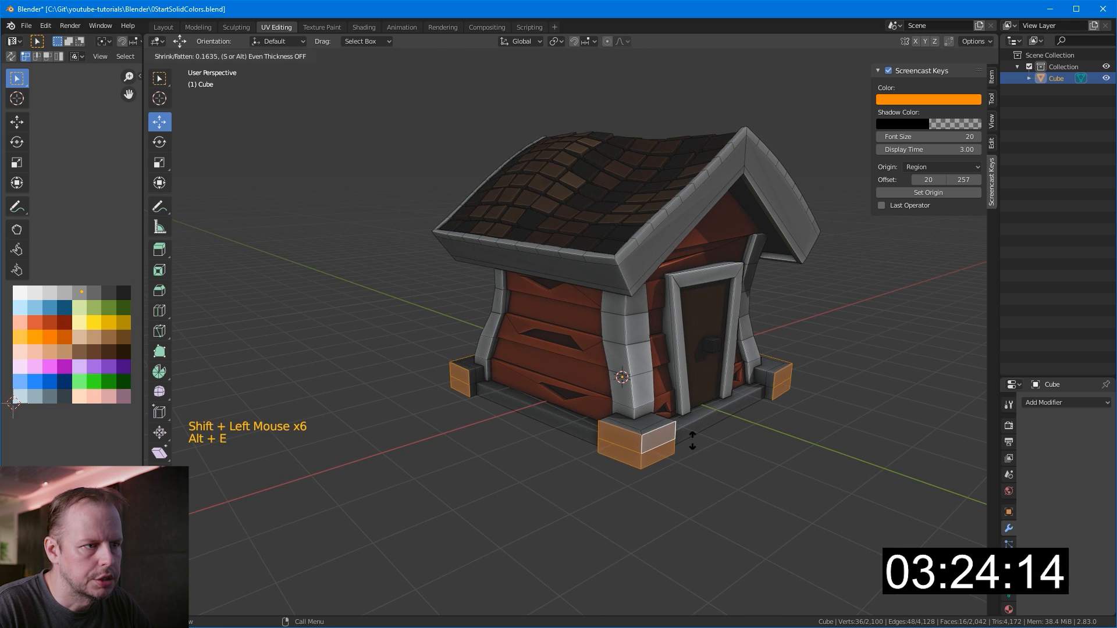
pyautogui.click(572, 441)
# Step: Select the entire base with its corner blocks and scale it uniformly to 0.932
pyautogui.press('l')
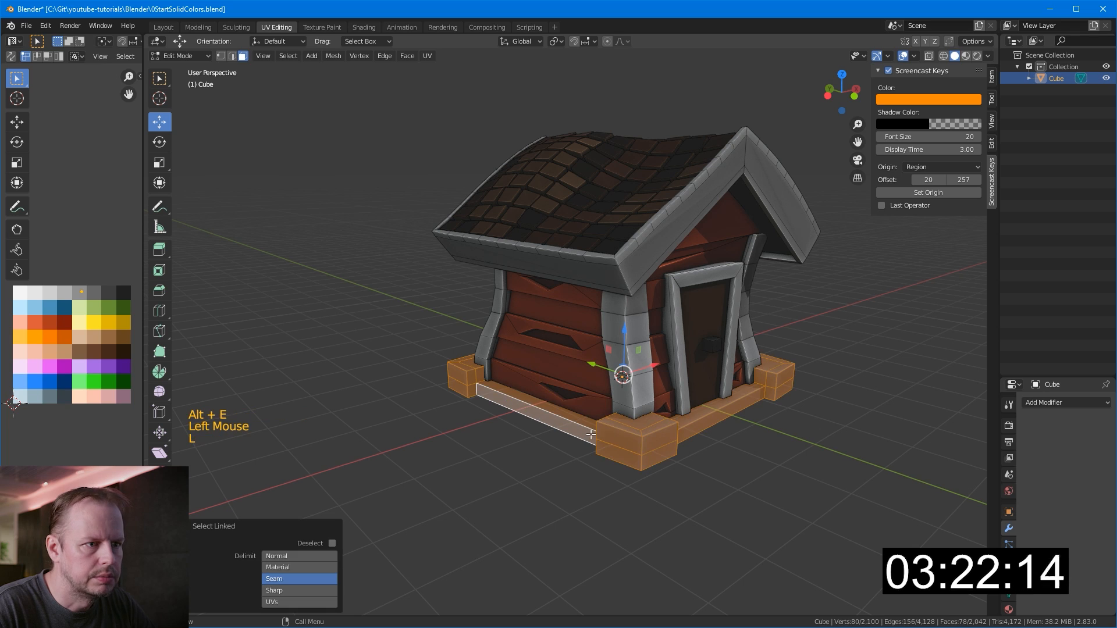
pyautogui.press('s')
pyautogui.moveTo(829, 409); pyautogui.dragTo(629, 379, button='middle')
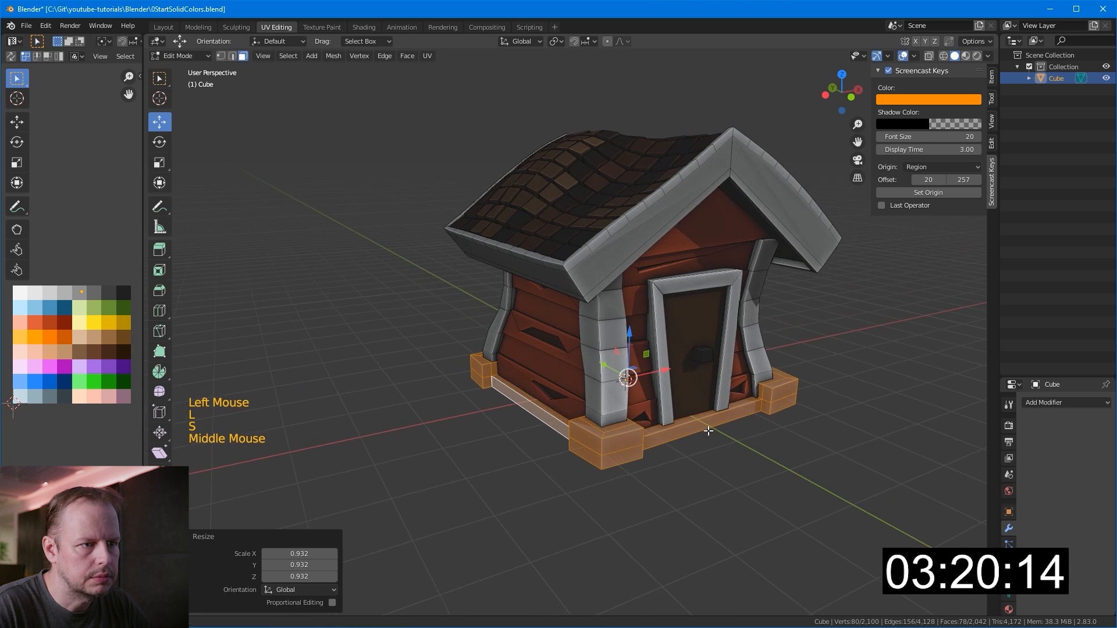
# Step: Switch to edge selection and skew the front corner block by moving an edge along its top
pyautogui.press('2')
pyautogui.click(621, 428)
pyautogui.press('g')
pyautogui.click(621, 427)
pyautogui.moveTo(626, 426); pyautogui.dragTo(518, 449, button='middle')
# Step: Switch to vertex selection and make the base corner blocks uneven by moving individual corner vertices
pyautogui.press('1')
pyautogui.click(571, 511)
pyautogui.moveTo(626, 492); pyautogui.dragTo(691, 453, button='middle')
pyautogui.press('g')
pyautogui.click(579, 462)
pyautogui.click(657, 451)
pyautogui.press('g')
pyautogui.click(656, 461)
# Step: Turn on proportional editing and shift the top vertices of the rear corner block vertically along Z
pyautogui.moveTo(782, 401); pyautogui.dragTo(654, 389, button='middle')
pyautogui.click(652, 404)
pyautogui.press('g')
pyautogui.click(652, 404)
pyautogui.press('g')
pyautogui.press('z')
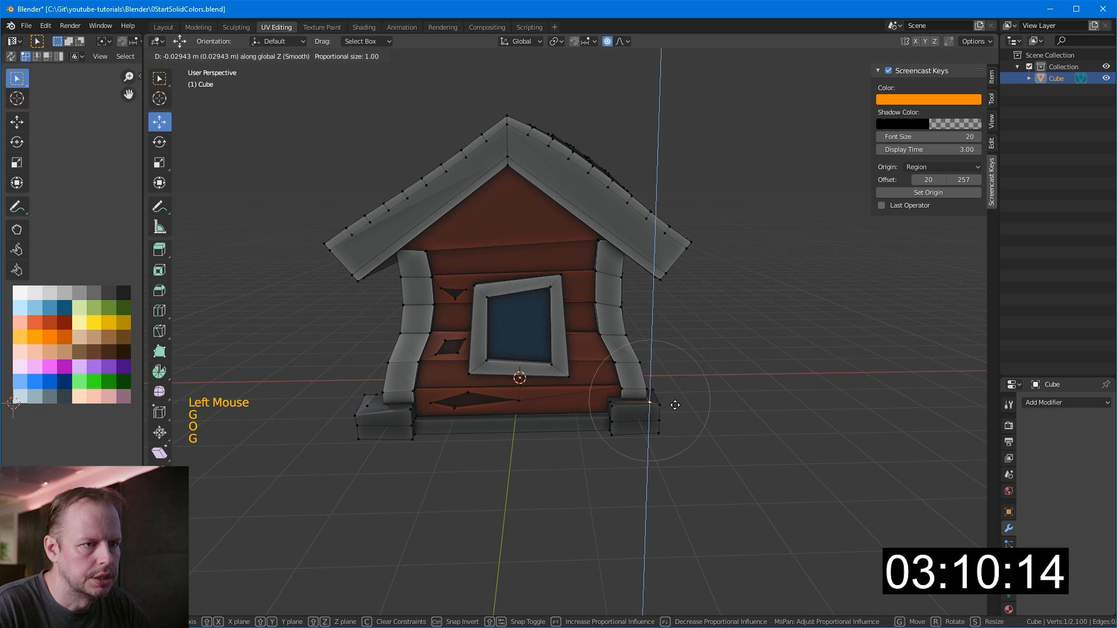
pyautogui.click(675, 411)
pyautogui.press('g')
pyautogui.press('z')
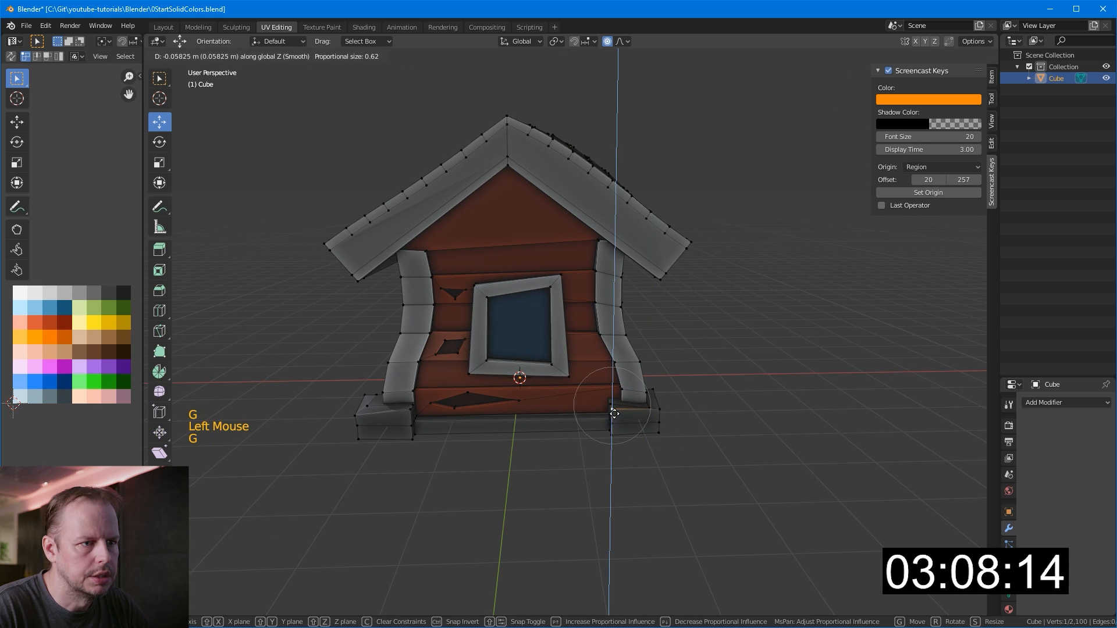
pyautogui.press('Tab')
# Step: Switch to face selection and duplicate one roof tile's top face in place
pyautogui.moveTo(647, 377); pyautogui.dragTo(704, 262, button='middle')
pyautogui.press('Tab')
pyautogui.press('Tab')
pyautogui.press('Tab')
pyautogui.click(671, 219)
pyautogui.hotkey('shift', 'd')
pyautogui.rightClick(666, 213)
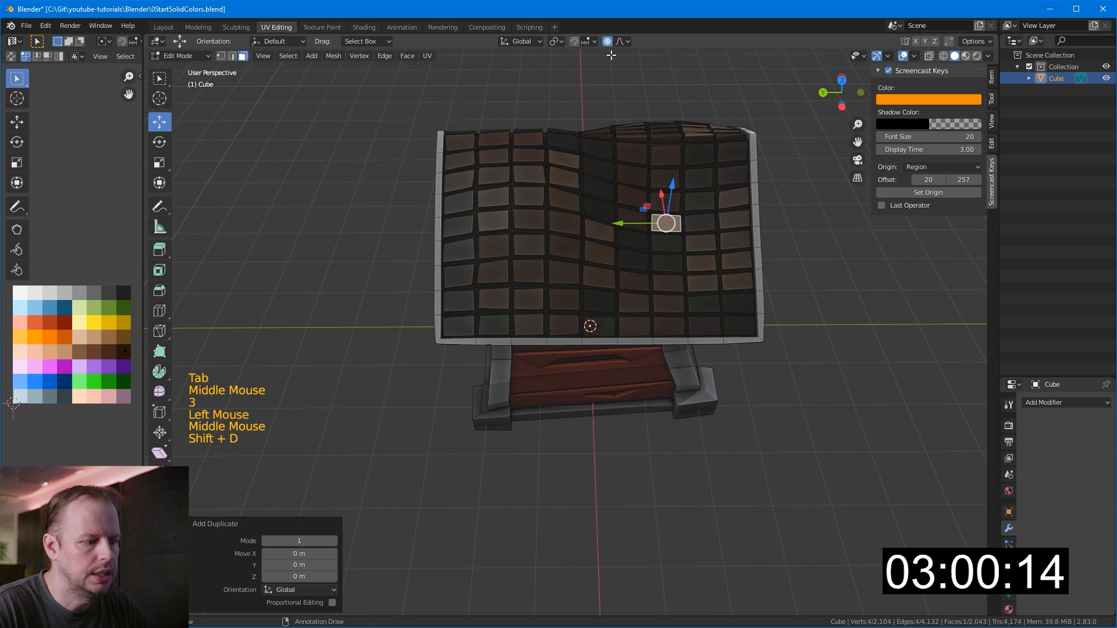
# Step: Turn off proportional editing, scale the copied tile face up, and move it about 0.06 m in X, 0.90 m in Y and 0.12 m in Z
pyautogui.press('o')
pyautogui.moveTo(685, 185); pyautogui.dragTo(727, 170, button='middle')
pyautogui.press('s')
pyautogui.click(856, 146)
pyautogui.press('g')
pyautogui.click(688, 193)
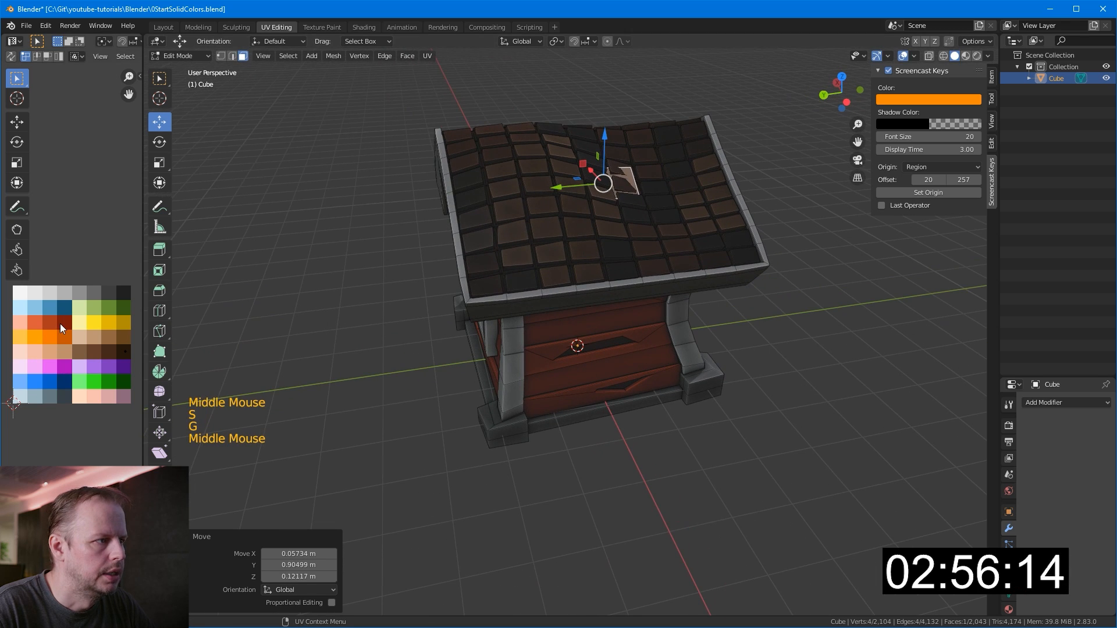
# Step: Colour the copied roof face grey from the palette and extrude it about 0.85 m along its normals to form a chimney
pyautogui.press('a')
pyautogui.press('g')
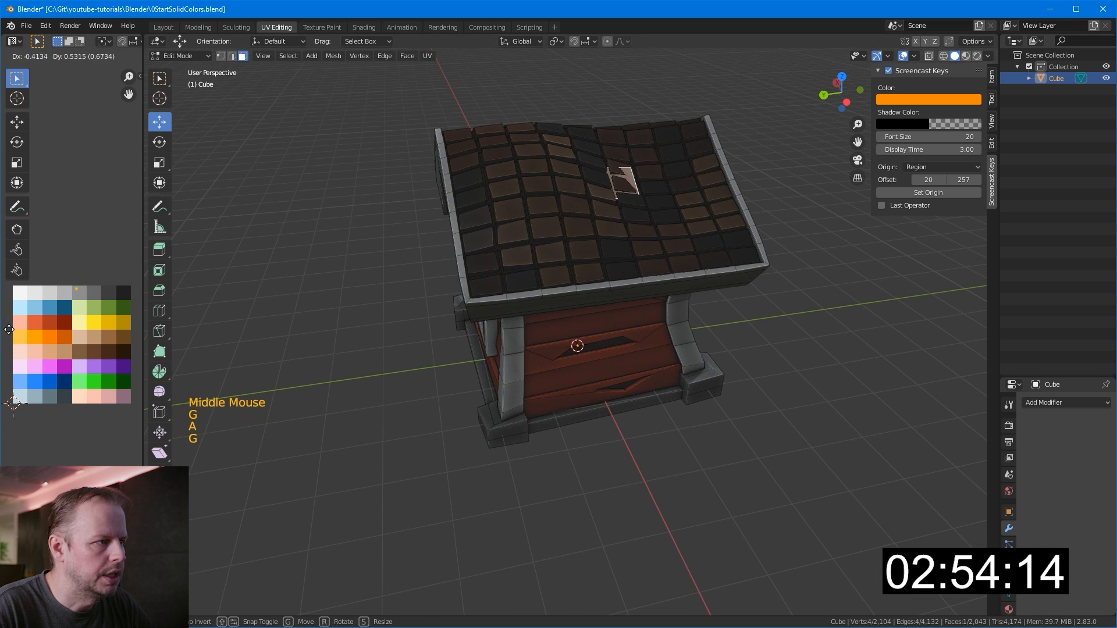
pyautogui.click(11, 339)
pyautogui.moveTo(414, 261); pyautogui.dragTo(471, 245, button='middle')
pyautogui.hotkey('alt', 'e')
pyautogui.click(588, 243)
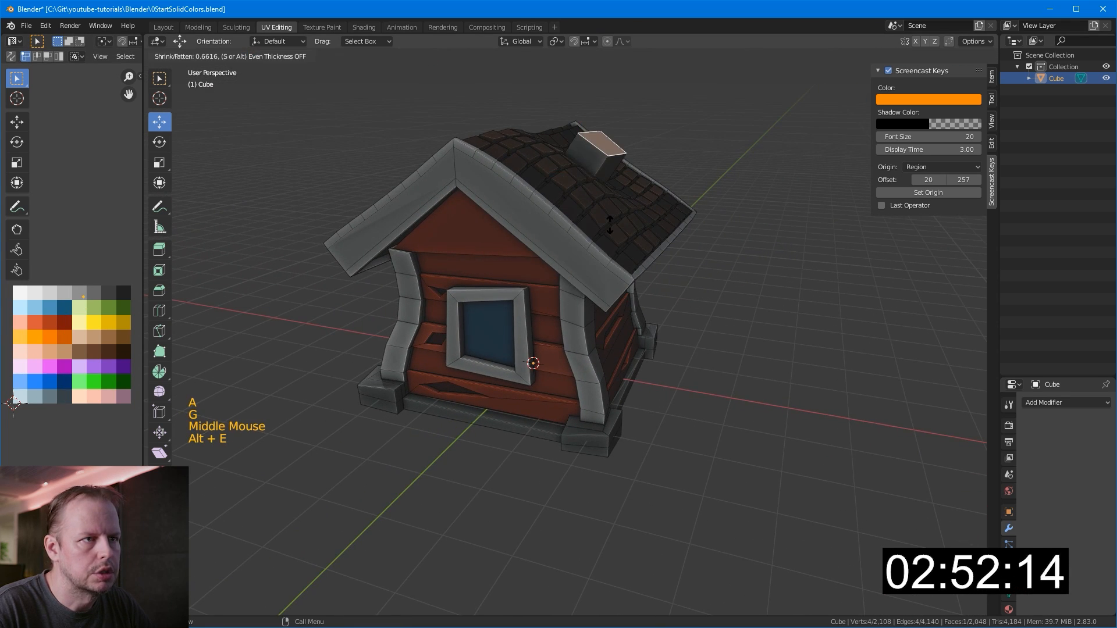
pyautogui.click(618, 195)
# Step: Extrude the chimney's top face, scale it to about 1.25, and extrude it about 0.31 m to form a wider cap
pyautogui.moveTo(618, 195); pyautogui.dragTo(640, 200, button='middle')
pyautogui.press('e')
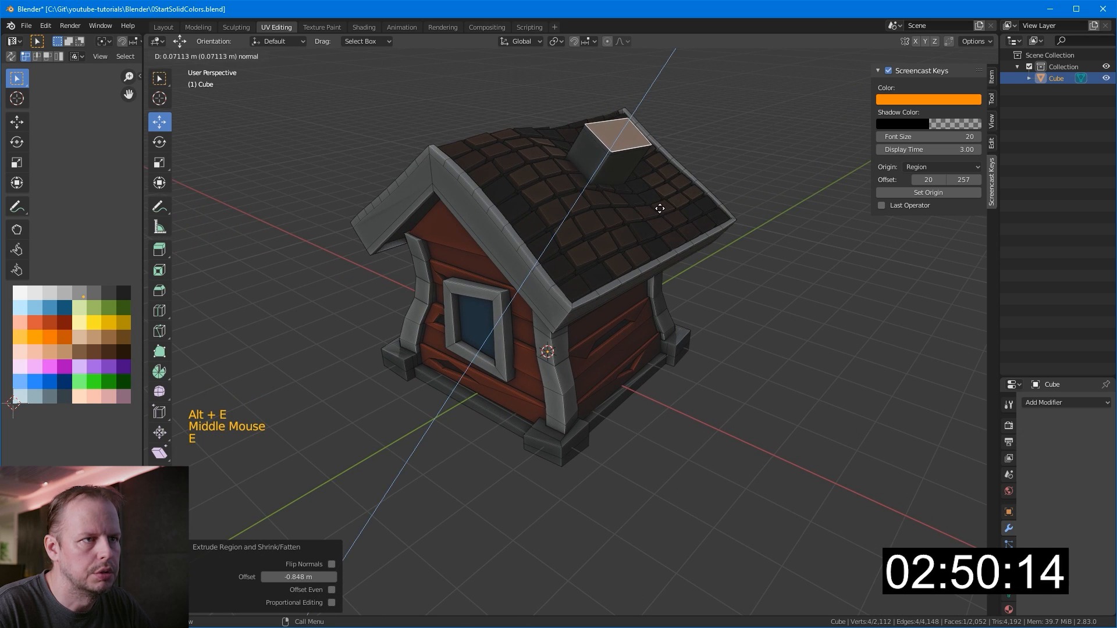
pyautogui.press('s')
pyautogui.click(716, 189)
pyautogui.press('e')
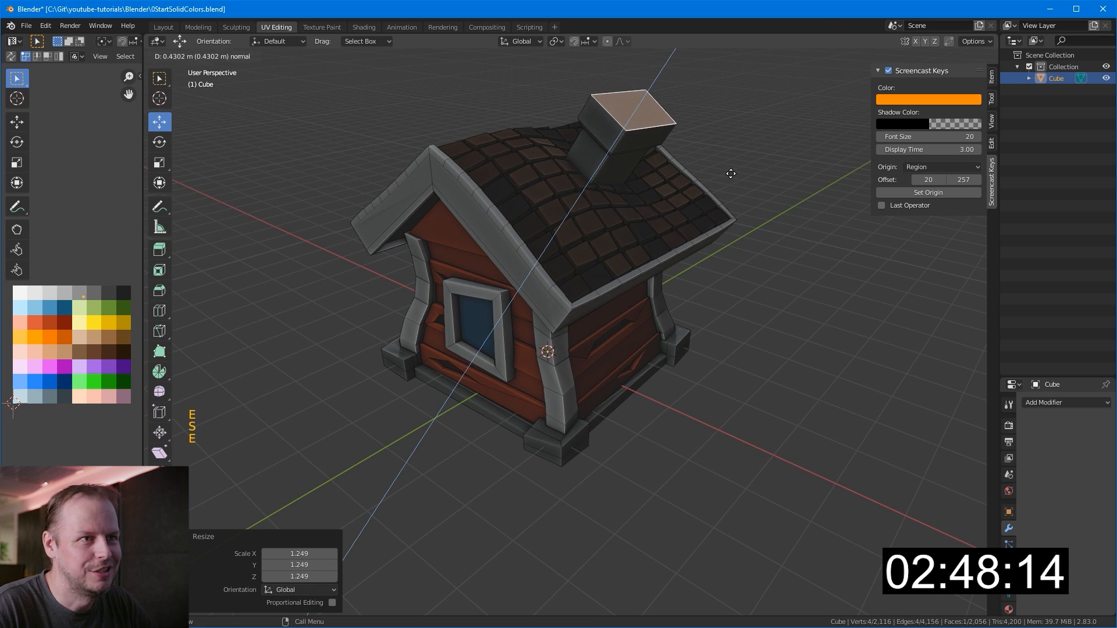
pyautogui.click(734, 178)
# Step: Inset the chimney cap's top face and extrude it inward to form the flue opening
pyautogui.press('i')
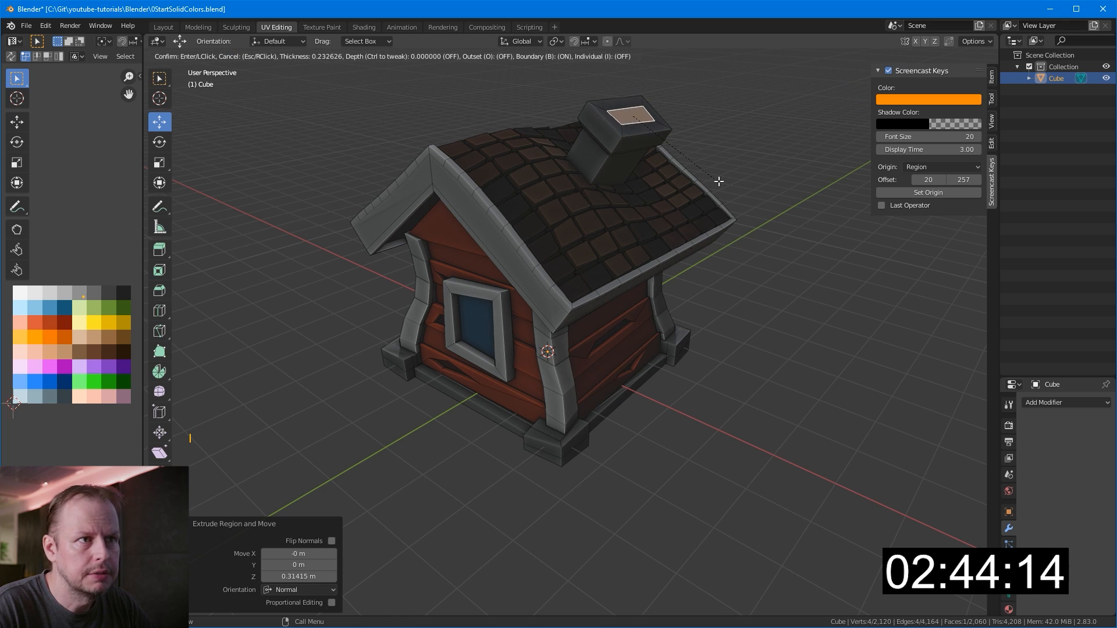
pyautogui.click(713, 181)
pyautogui.press('e')
pyautogui.click(738, 174)
# Step: Select the whole linked chimney and rotate and move it until it sits crookedly on the roof
pyautogui.moveTo(738, 175); pyautogui.dragTo(813, 190, button='middle')
pyautogui.scroll(2, 736, 174)
pyautogui.scroll(-1, 706, 187)
pyautogui.click(675, 124)
pyautogui.press('l')
pyautogui.press('l')
pyautogui.press('r')
pyautogui.click(715, 126)
pyautogui.press('g')
pyautogui.click(704, 141)
pyautogui.press('r')
pyautogui.click(734, 140)
pyautogui.moveTo(733, 140); pyautogui.dragTo(659, 266, button='middle')
pyautogui.press('r')
pyautogui.press('g')
pyautogui.click(689, 107)
# Step: Duplicate the house's bottom face and scale the copy to about 8.67 to make a ground plane
pyautogui.press('Tab')
pyautogui.scroll(-2, 661, 187)
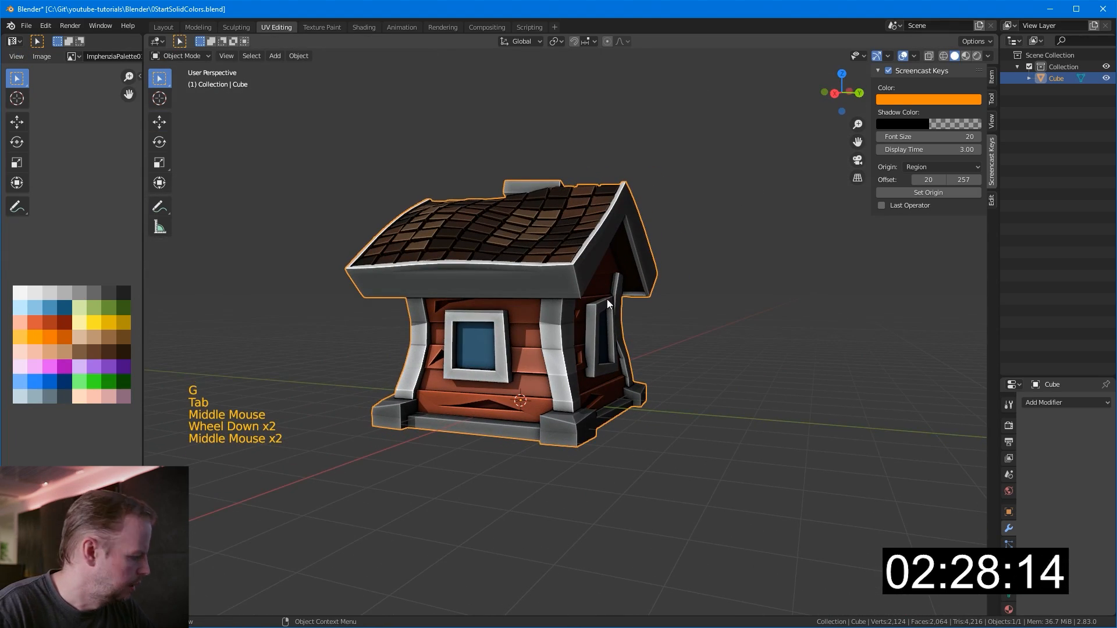
pyautogui.scroll(-1, 617, 320)
pyautogui.press('3')
pyautogui.moveTo(636, 339); pyautogui.dragTo(532, 373, button='middle')
pyautogui.press('Tab')
pyautogui.press('3')
pyautogui.click(542, 357)
pyautogui.hotkey('shift', 'd')
pyautogui.press('s')
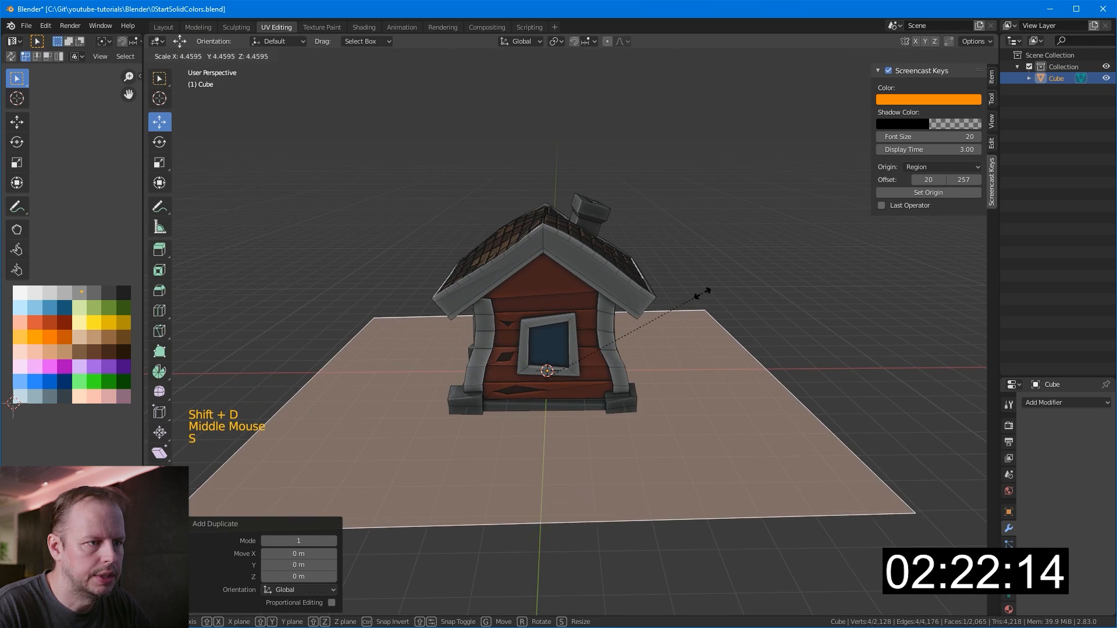
pyautogui.click(783, 308)
# Step: Enlarge the ground plane slightly more and colour it green from the palette
pyautogui.scroll(-4, 784, 309)
pyautogui.moveTo(783, 308); pyautogui.dragTo(779, 308, button='middle')
pyautogui.press('s')
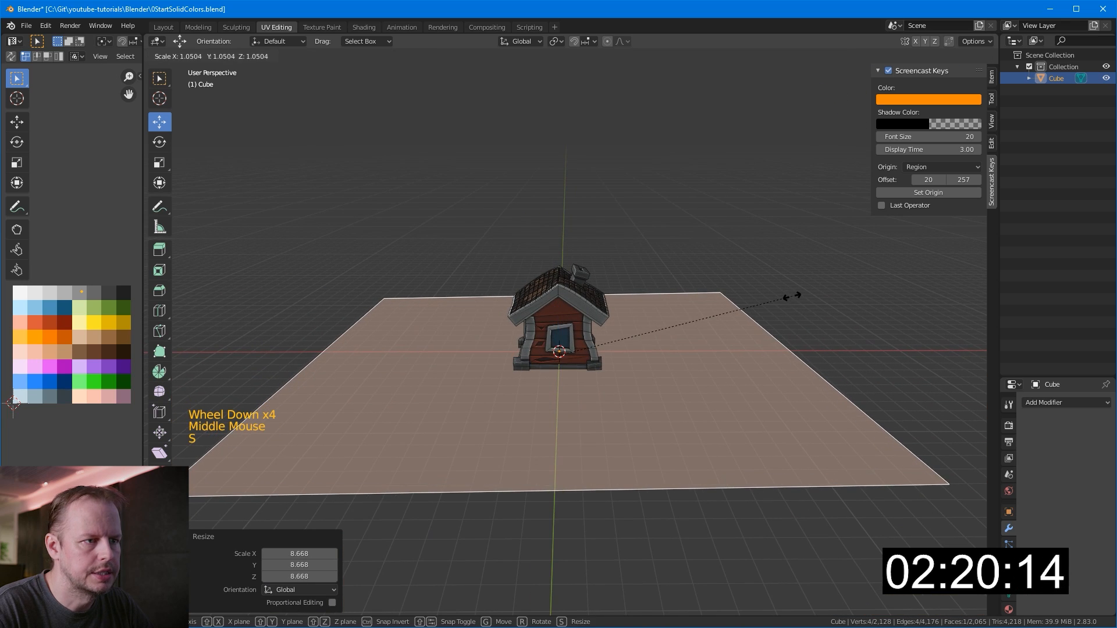
pyautogui.click(795, 297)
pyautogui.press('g')
pyautogui.click(112, 330)
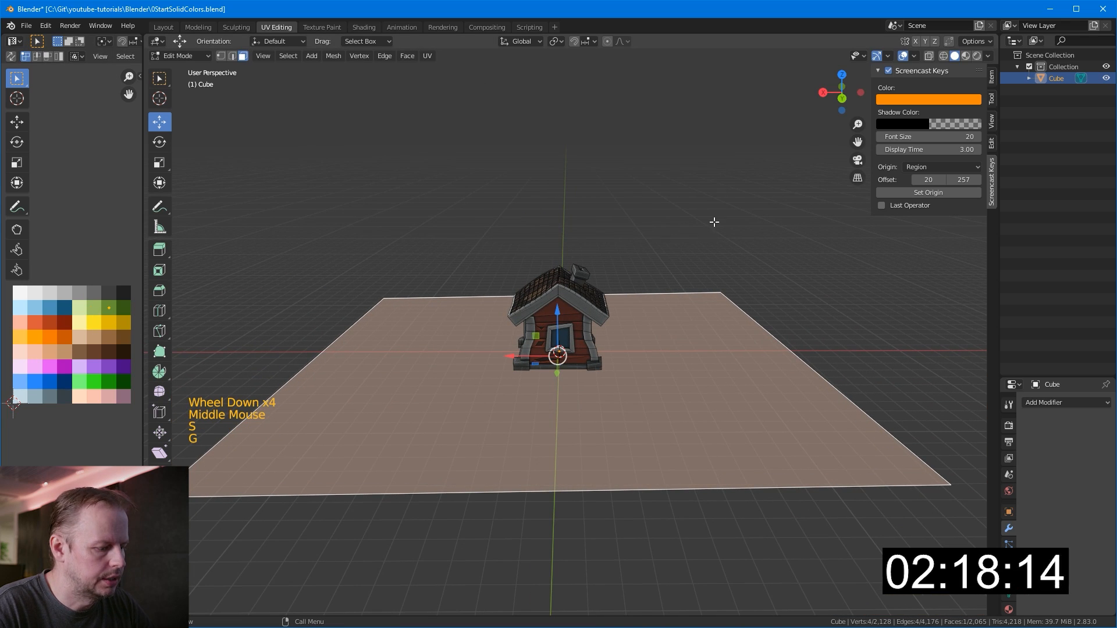
# Step: Extrude the ground plane downward about 0.6 m into a slab
pyautogui.moveTo(711, 222); pyautogui.dragTo(684, 231, button='middle')
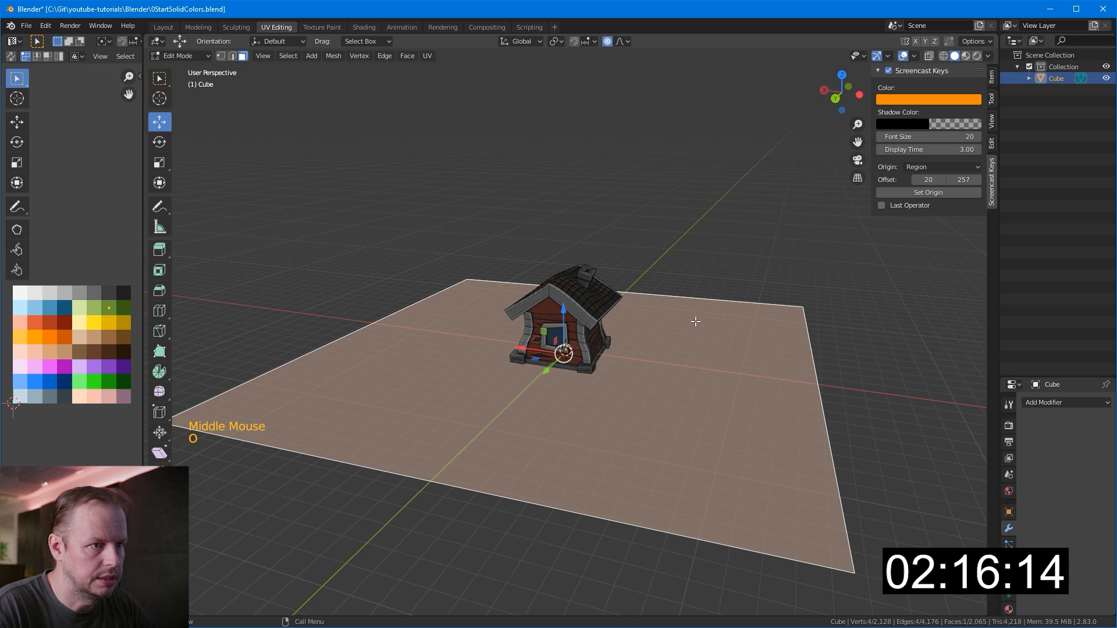
pyautogui.moveTo(668, 320); pyautogui.dragTo(589, 373, button='middle')
pyautogui.moveTo(691, 377); pyautogui.dragTo(672, 182, button='middle')
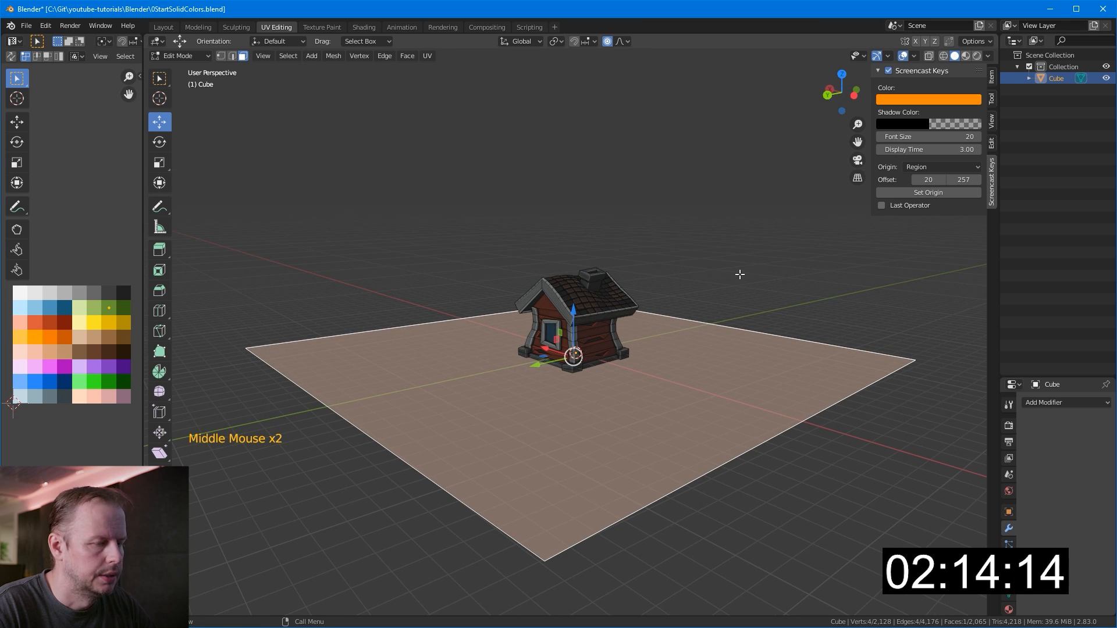
pyautogui.moveTo(731, 301); pyautogui.dragTo(708, 301, button='middle')
pyautogui.press('e')
pyautogui.click(724, 307)
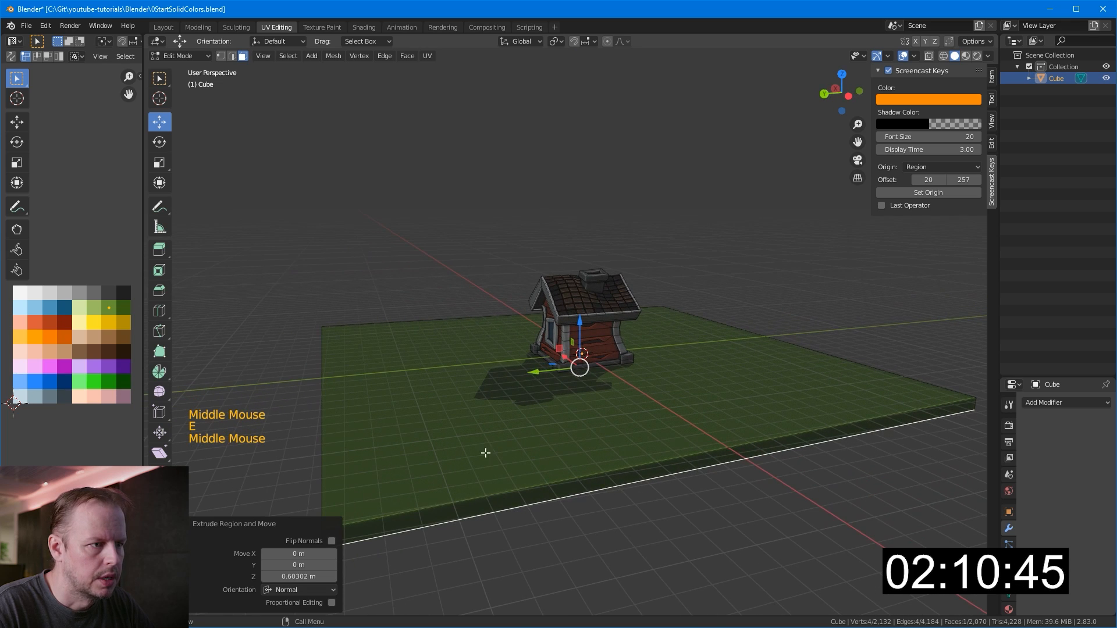
# Step: Divide the ground slab with eight evenly spaced loop cuts in each direction and switch to face selection
pyautogui.scroll(10, 510, 485)
pyautogui.click(510, 483)
pyautogui.rightClick(511, 482)
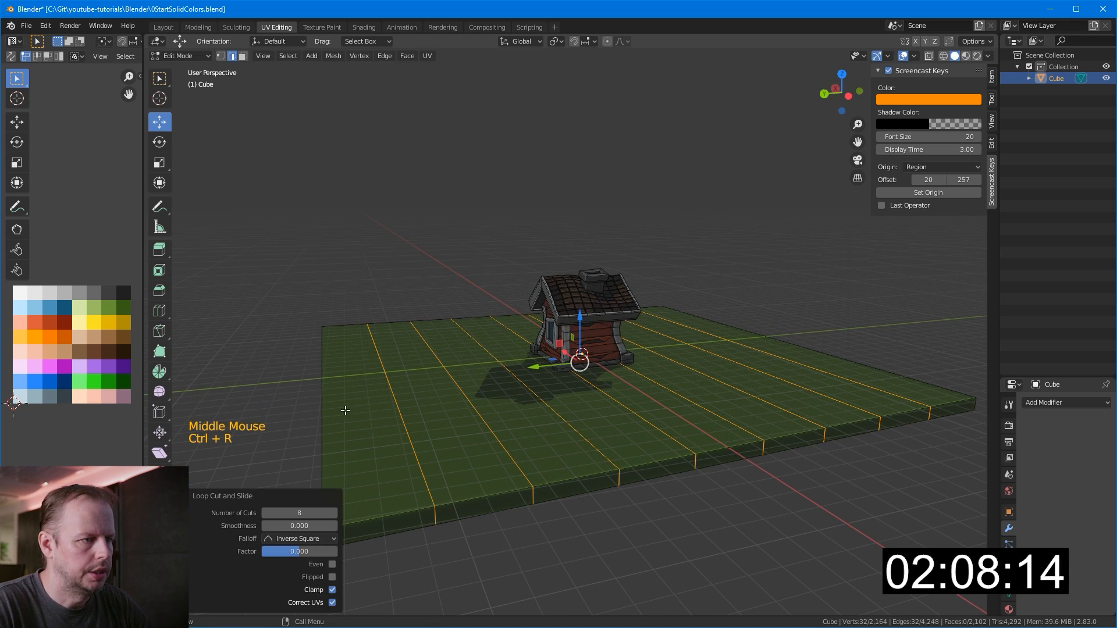
pyautogui.hotkey('ctrl', 't')
pyautogui.hotkey('ctrl', 'r')
pyautogui.scroll(11, 338, 405)
pyautogui.click(335, 406)
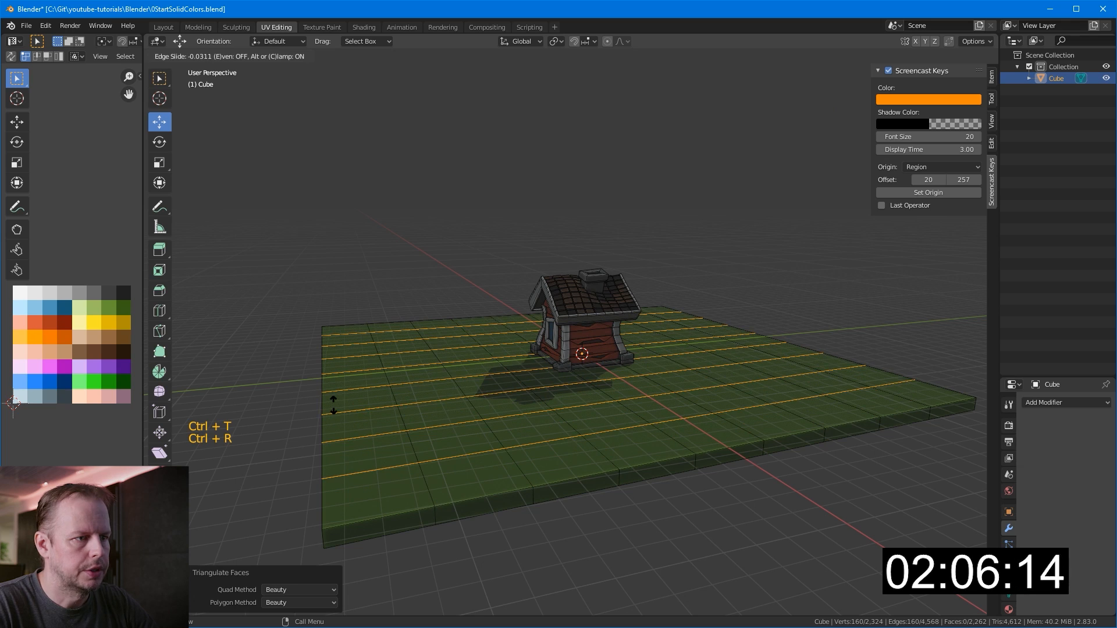
pyautogui.rightClick(335, 406)
pyautogui.moveTo(576, 334); pyautogui.dragTo(618, 371, button='middle')
pyautogui.scroll(-1, 601, 368)
pyautogui.press('3')
# Step: Select scattered faces along the ground's corners and outer edges
pyautogui.click(561, 541)
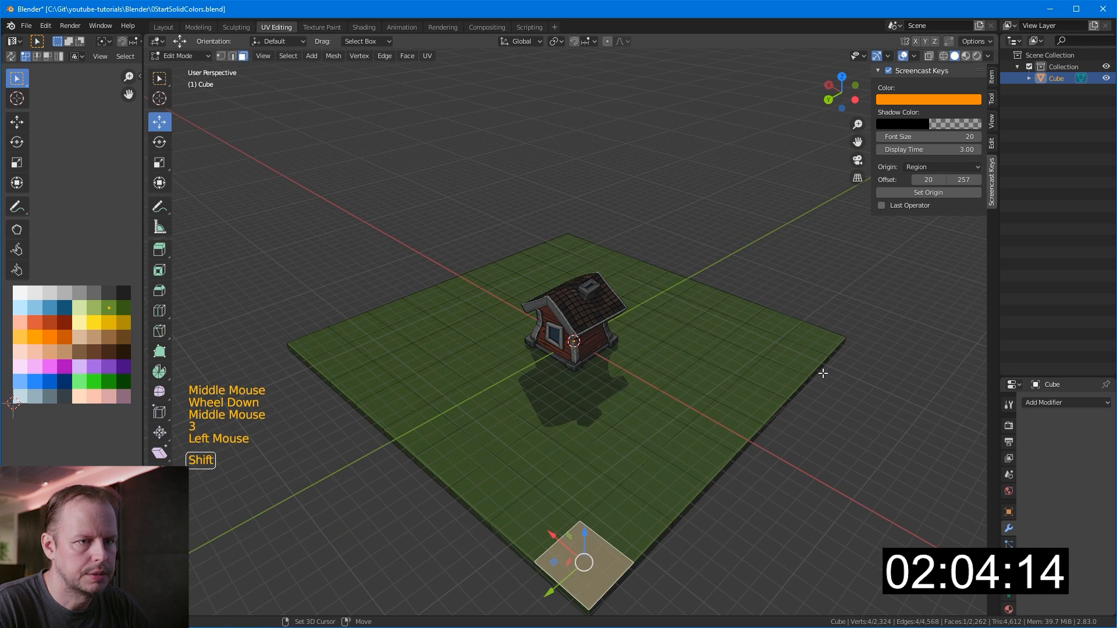
pyautogui.keyDown('shift'); pyautogui.click(781, 359); pyautogui.keyUp('shift')
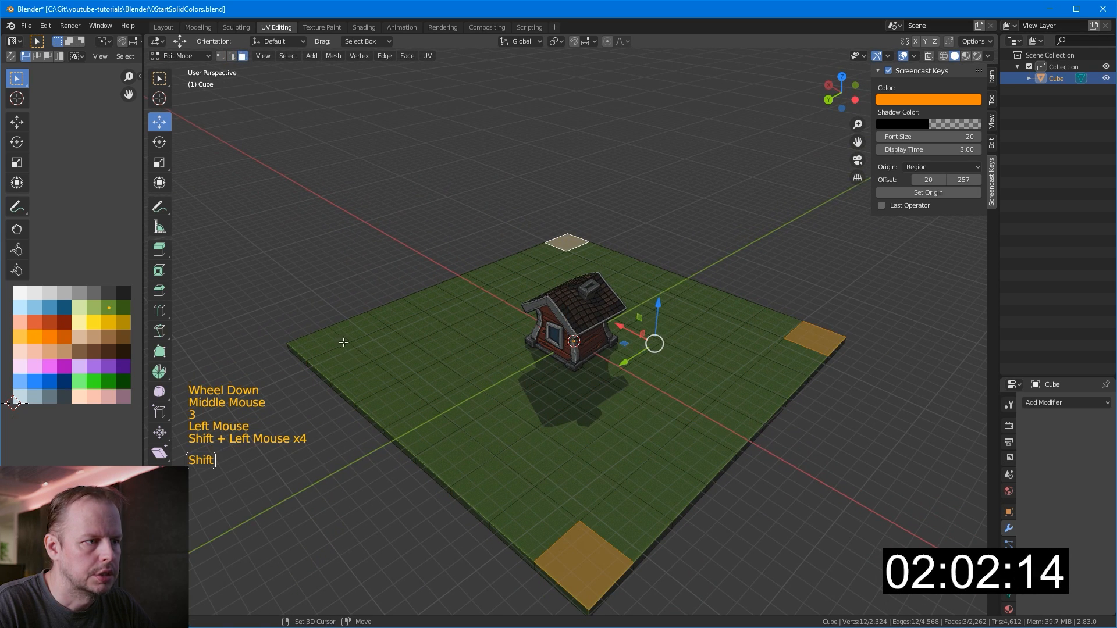
pyautogui.keyDown('shift'); pyautogui.click(686, 436); pyautogui.keyUp('shift')
pyautogui.keyDown('shift'); pyautogui.click(751, 401); pyautogui.keyUp('shift')
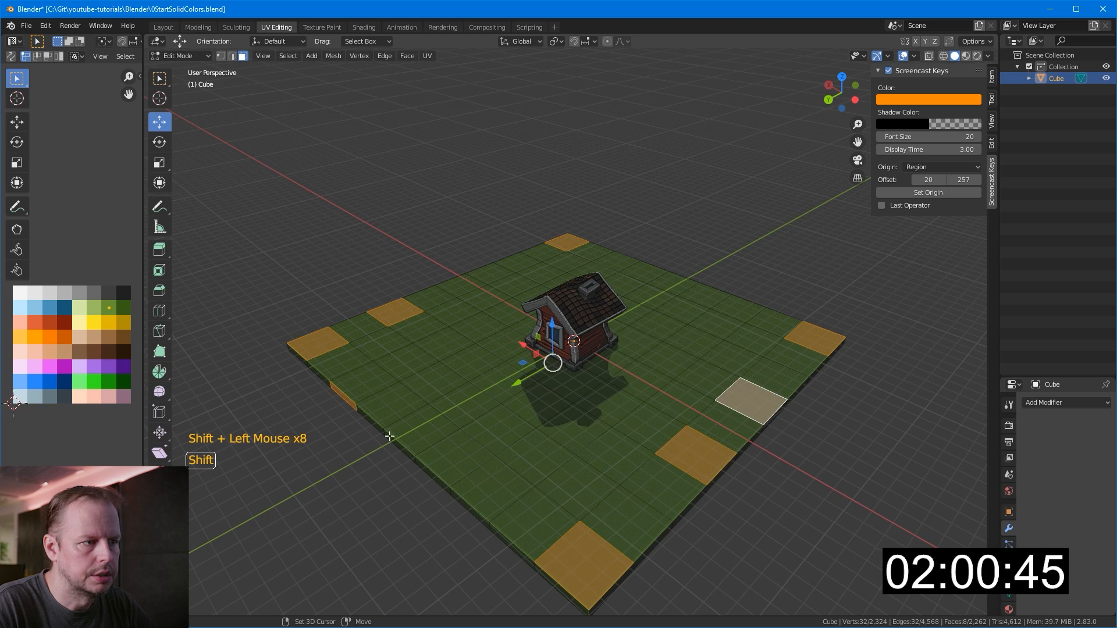
pyautogui.keyDown('shift'); pyautogui.click(344, 403); pyautogui.keyUp('shift')
pyautogui.keyDown('shift'); pyautogui.click(369, 392); pyautogui.keyUp('shift')
pyautogui.keyDown('shift'); pyautogui.moveTo(552, 343); pyautogui.dragTo(468, 291, button='middle'); pyautogui.keyUp('shift')
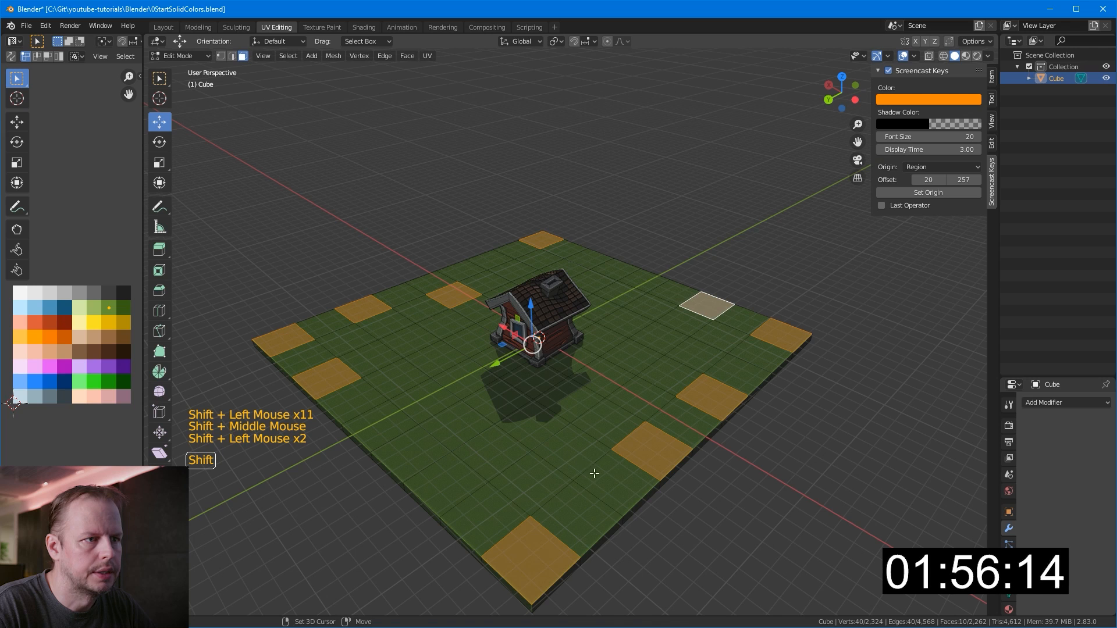
pyautogui.keyDown('shift'); pyautogui.click(582, 501); pyautogui.keyUp('shift')
# Step: Turn on proportional editing limited to connected geometry
pyautogui.moveTo(581, 500); pyautogui.dragTo(630, 410, button='middle')
pyautogui.press('g')
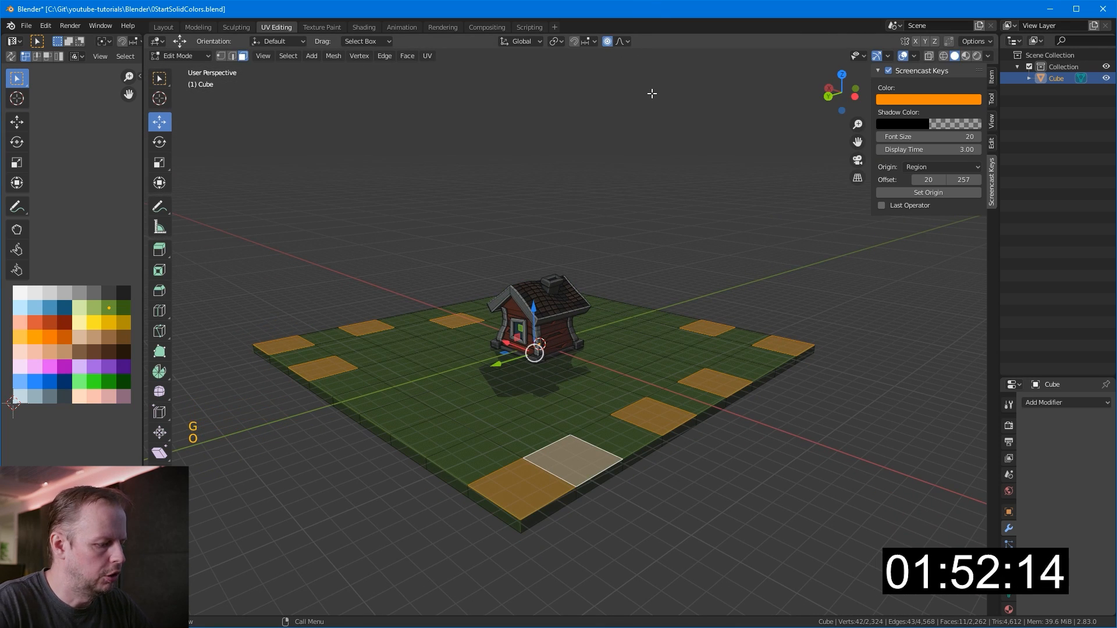
pyautogui.moveTo(594, 344); pyautogui.dragTo(580, 348, button='middle')
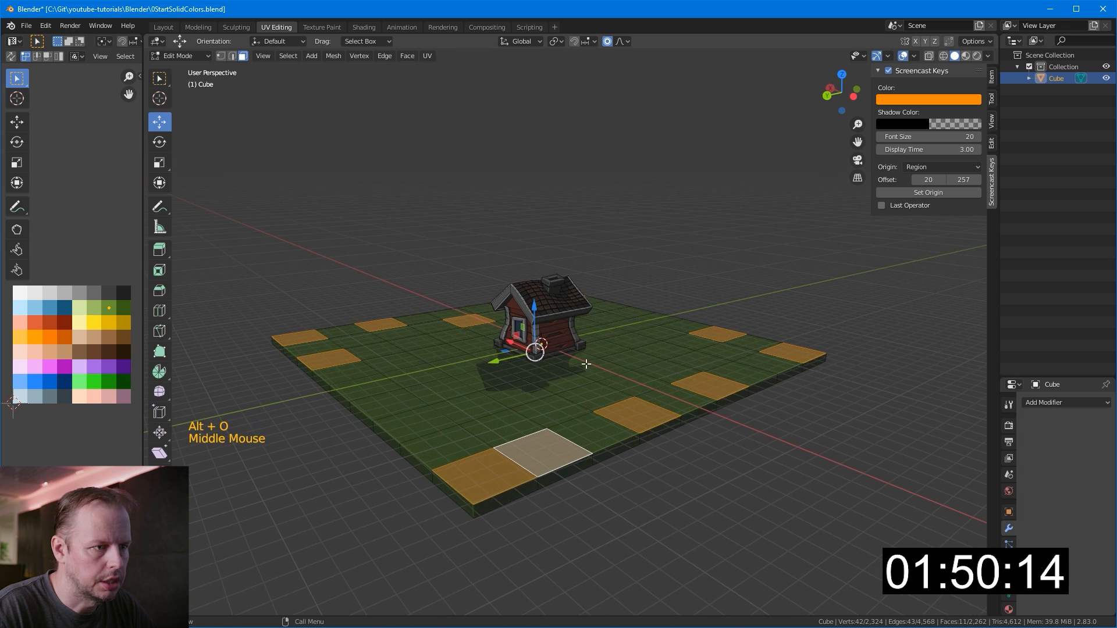
# Step: Try lowering the scattered ground faces about 1.63 m along Z with a proportional size of 7.4
pyautogui.press('g')
pyautogui.press('z')
pyautogui.scroll(-7, 596, 384)
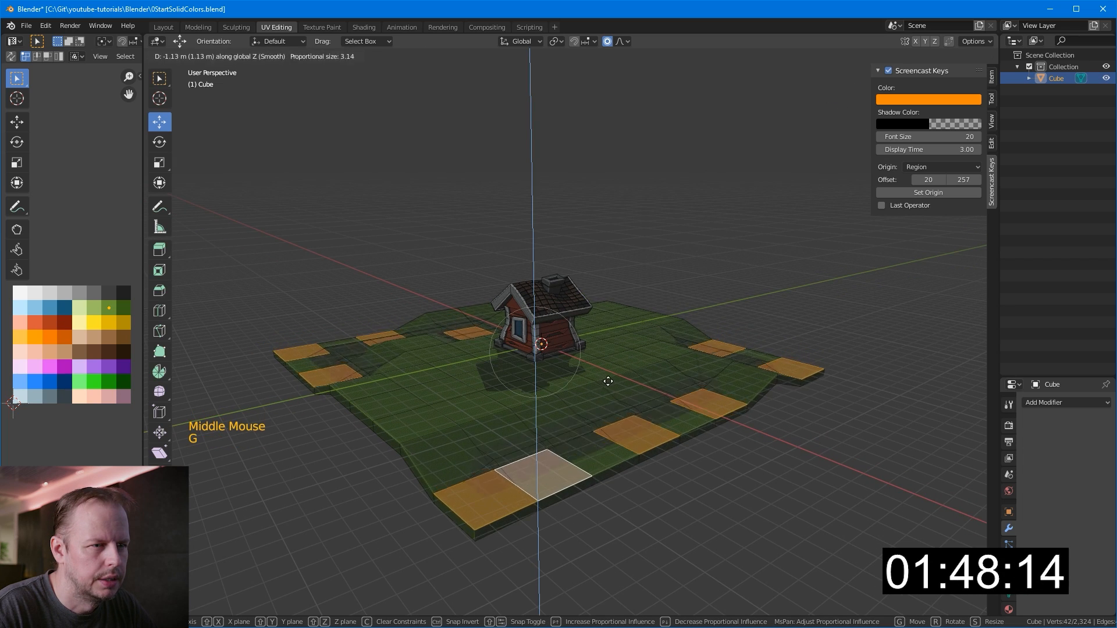
pyautogui.scroll(-1, 620, 388)
pyautogui.click(623, 387)
pyautogui.moveTo(623, 386); pyautogui.dragTo(740, 414, button='middle')
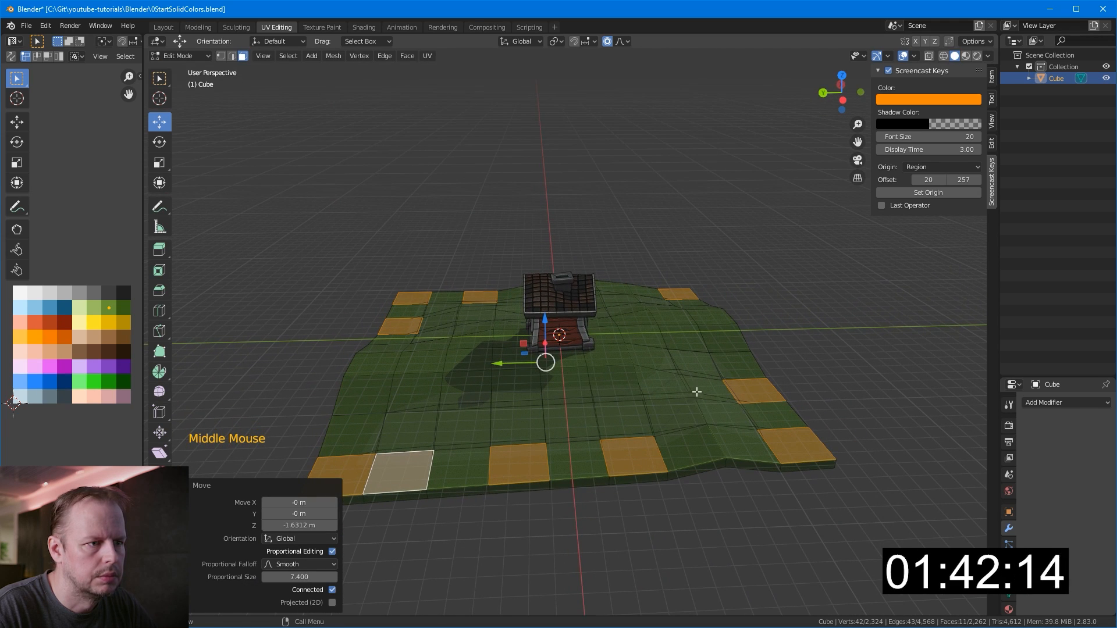
# Step: Undo the drop and try lowering the scattered faces about 2.69 m along Z with a proportional size of about 10.8
pyautogui.hotkey('ctrl', 'z')
pyautogui.press('g')
pyautogui.press('z')
pyautogui.scroll(-6, 701, 406)
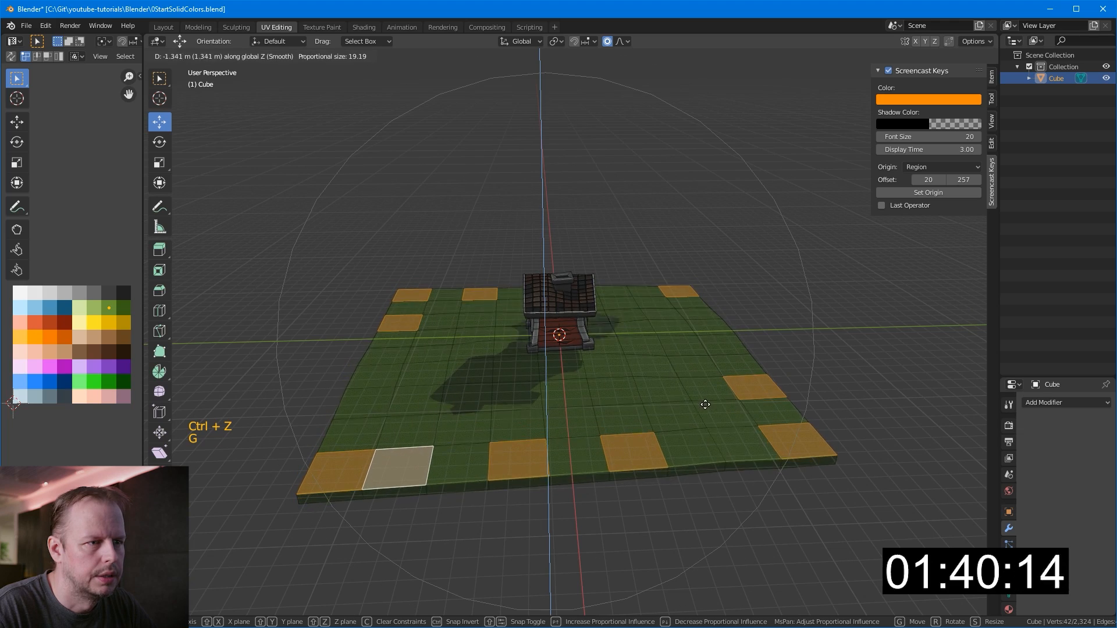
pyautogui.scroll(3, 710, 414)
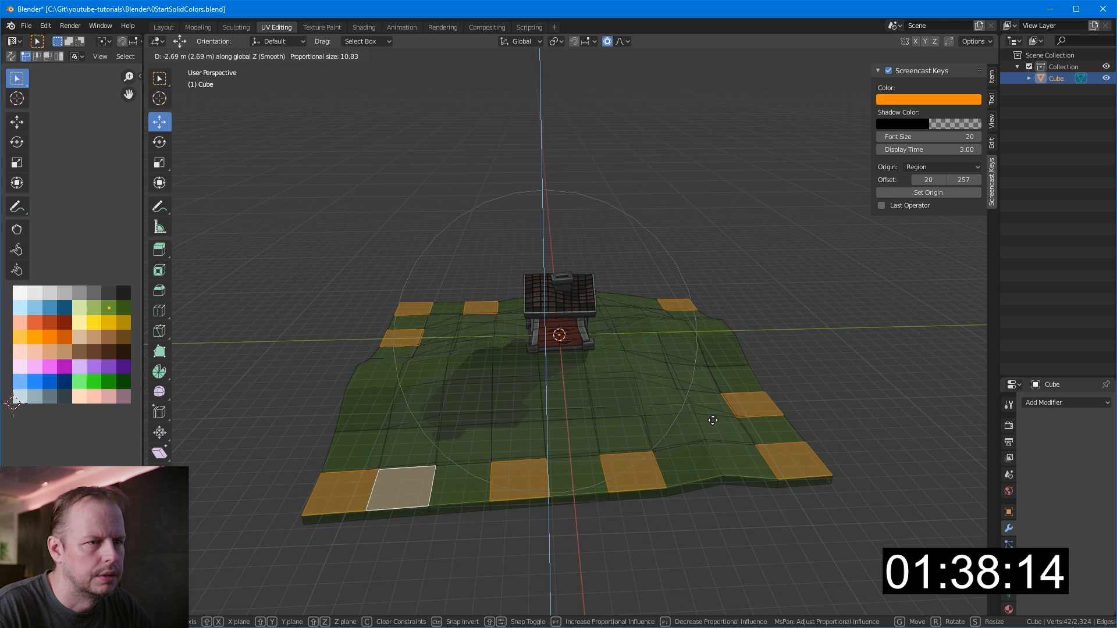
pyautogui.click(713, 420)
pyautogui.moveTo(713, 420); pyautogui.dragTo(687, 489, button='middle')
pyautogui.hotkey('ctrl', 'z')
# Step: Lower one ground corner face in two proportional moves, the first about 0.61 m in X, -0.62 m in Y and -0.51 m in Z
pyautogui.click(721, 506)
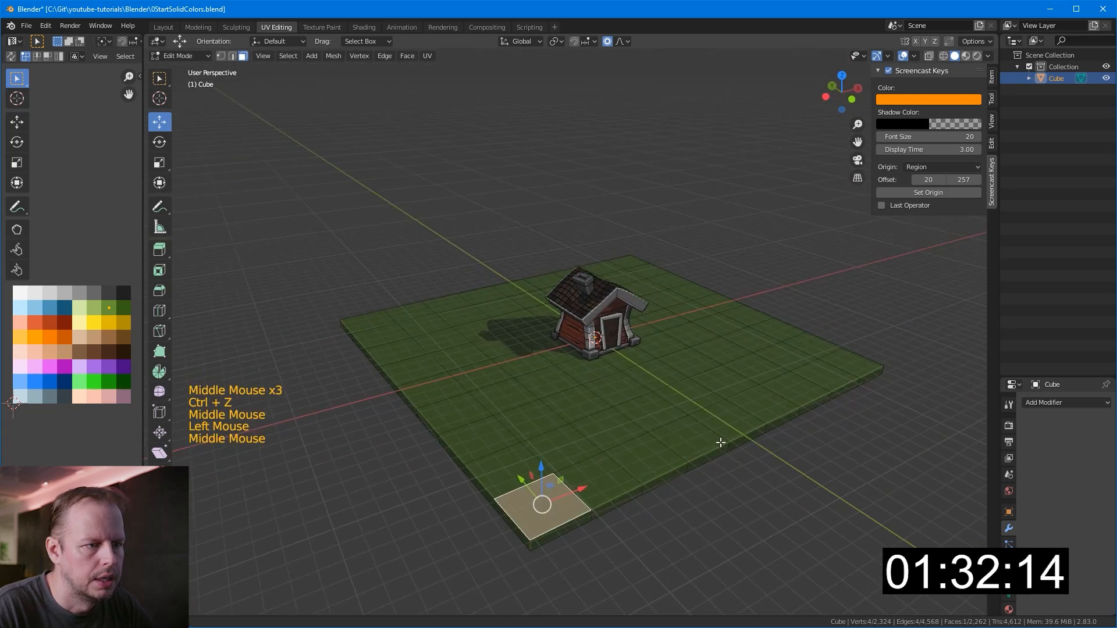
pyautogui.press('g')
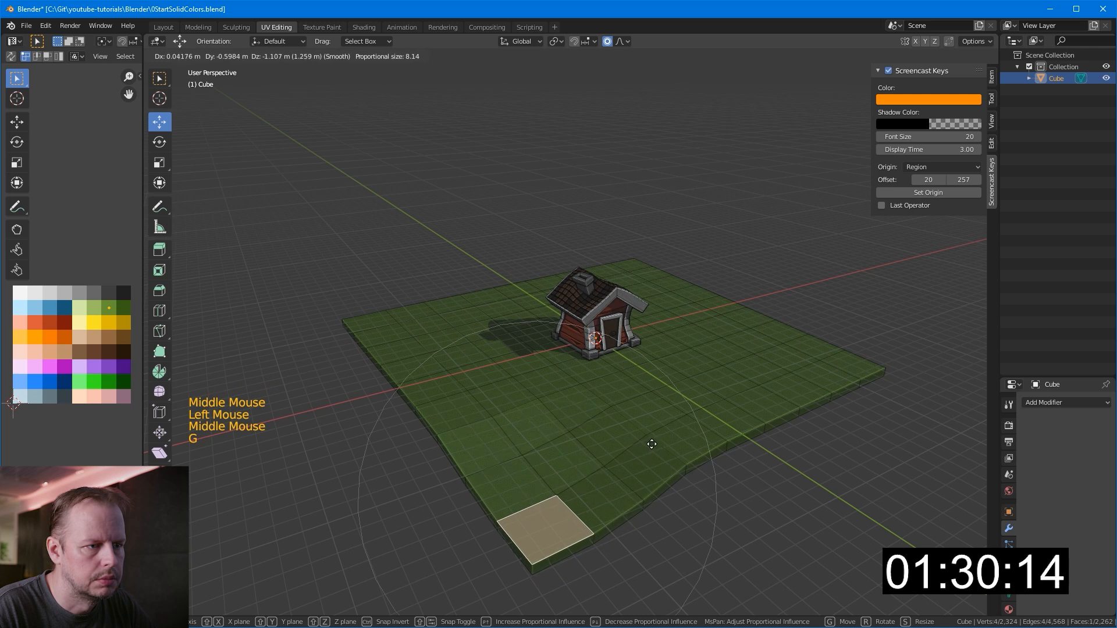
pyautogui.click(662, 432)
pyautogui.moveTo(663, 431); pyautogui.dragTo(640, 374, button='middle')
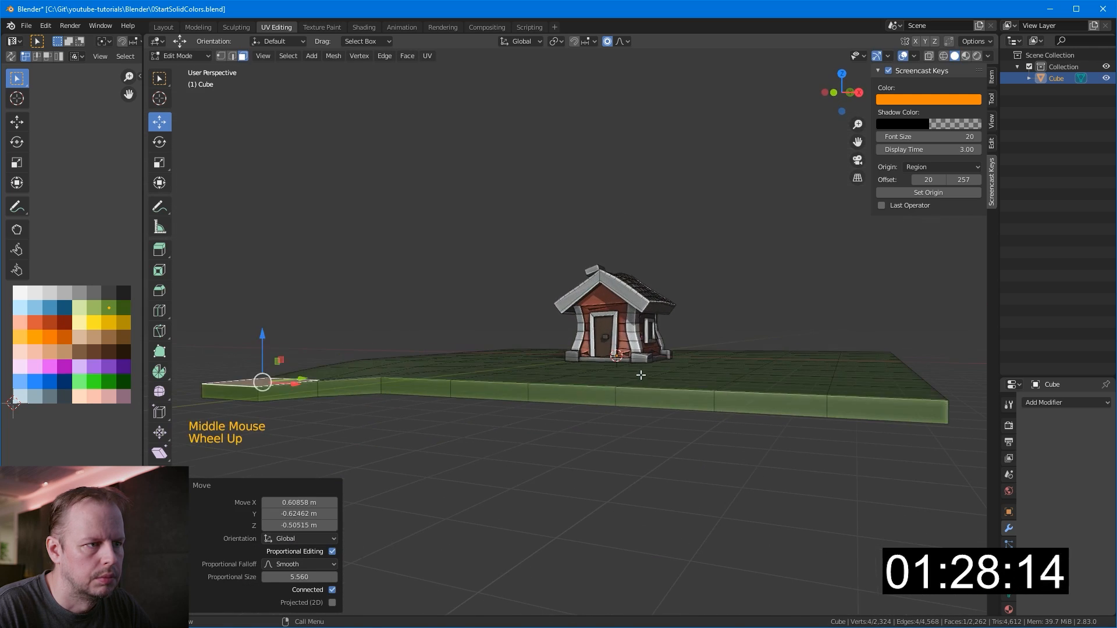
pyautogui.scroll(1, 640, 375)
pyautogui.press('g')
pyautogui.click(745, 418)
# Step: Pull down two outer side faces of the ground slab with proportional editing, the second by about 1.84 m
pyautogui.scroll(-2, 745, 418)
pyautogui.click(741, 366)
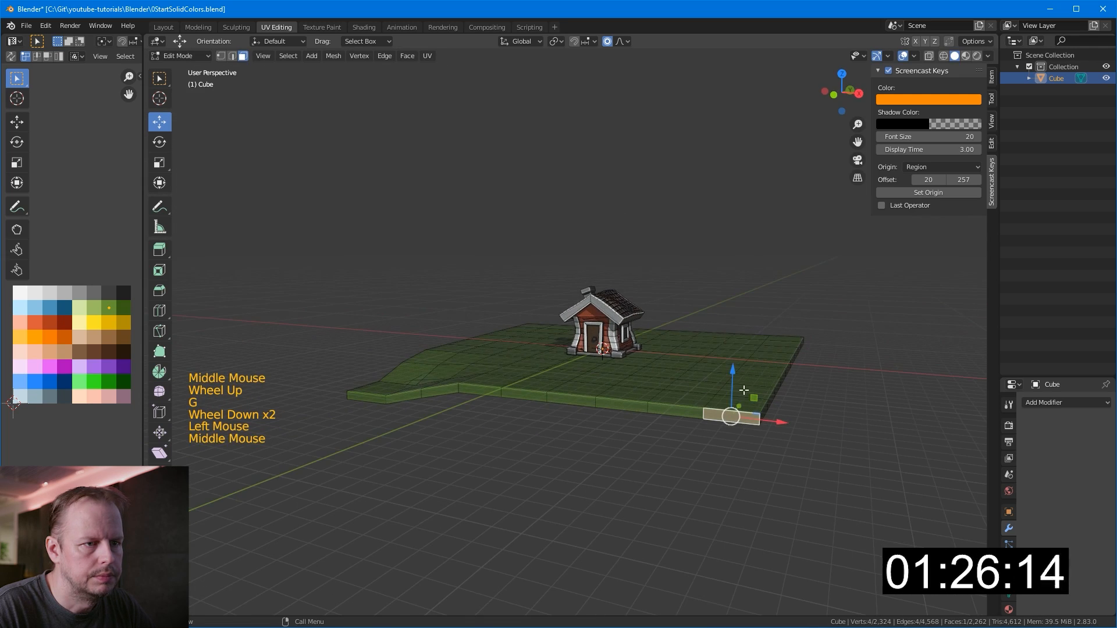
pyautogui.press('g')
pyautogui.click(751, 432)
pyautogui.moveTo(752, 431); pyautogui.dragTo(686, 404, button='middle')
pyautogui.click(748, 395)
pyautogui.press('g')
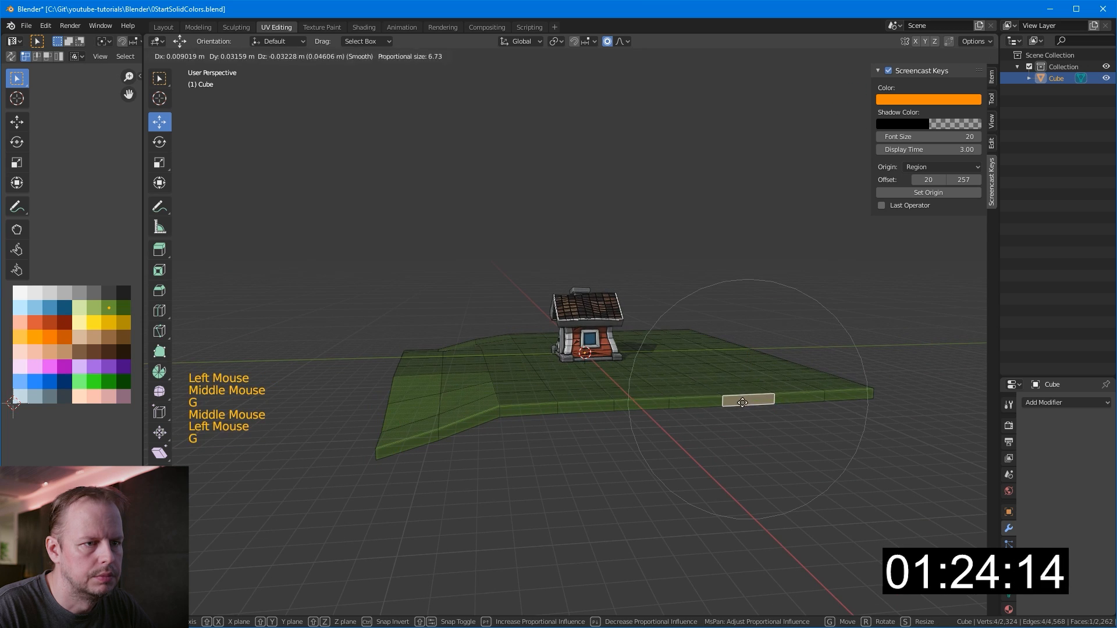
pyautogui.click(749, 434)
pyautogui.moveTo(748, 433); pyautogui.dragTo(633, 401, button='middle')
pyautogui.click(490, 400)
pyautogui.press('g')
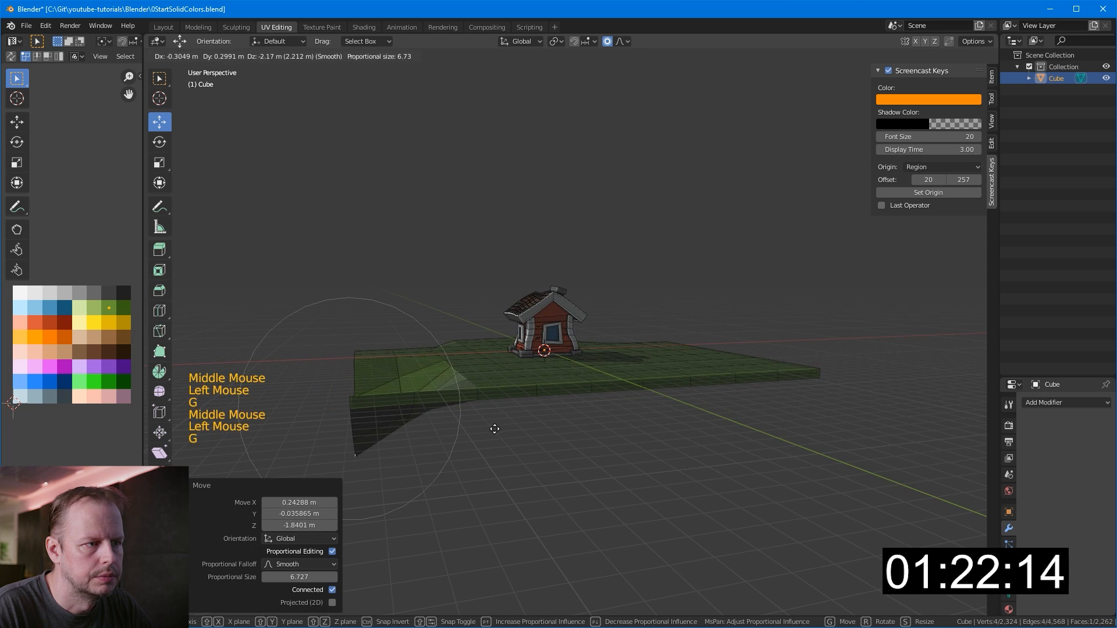
pyautogui.rightClick(492, 411)
# Step: Lower a side face of the ground on the next edge about 1.99 m with proportional editing
pyautogui.click(504, 392)
pyautogui.press('g')
pyautogui.click(506, 429)
# Step: Try moving a further face on the ground's outer edge with proportional editing
pyautogui.moveTo(506, 428); pyautogui.dragTo(666, 390, button='middle')
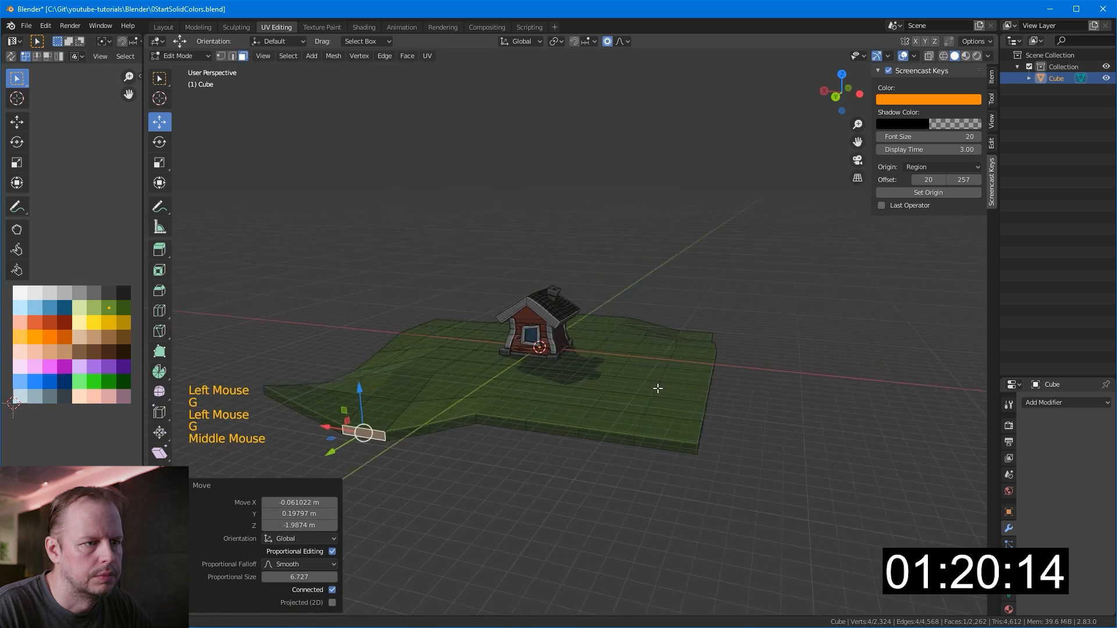
pyautogui.click(656, 424)
pyautogui.press('g')
pyautogui.click(668, 442)
pyautogui.hotkey('ctrl', 'z')
# Step: Turn on X-ray, clear the selection, box-select the faces around one ground corner and move them with proportional editing
pyautogui.moveTo(667, 442); pyautogui.dragTo(687, 489, button='middle')
pyautogui.press('a')
pyautogui.press('a')
pyautogui.press('a')
pyautogui.hotkey('alt', 'z')
pyautogui.press('a')
pyautogui.press('a')
pyautogui.press('a')
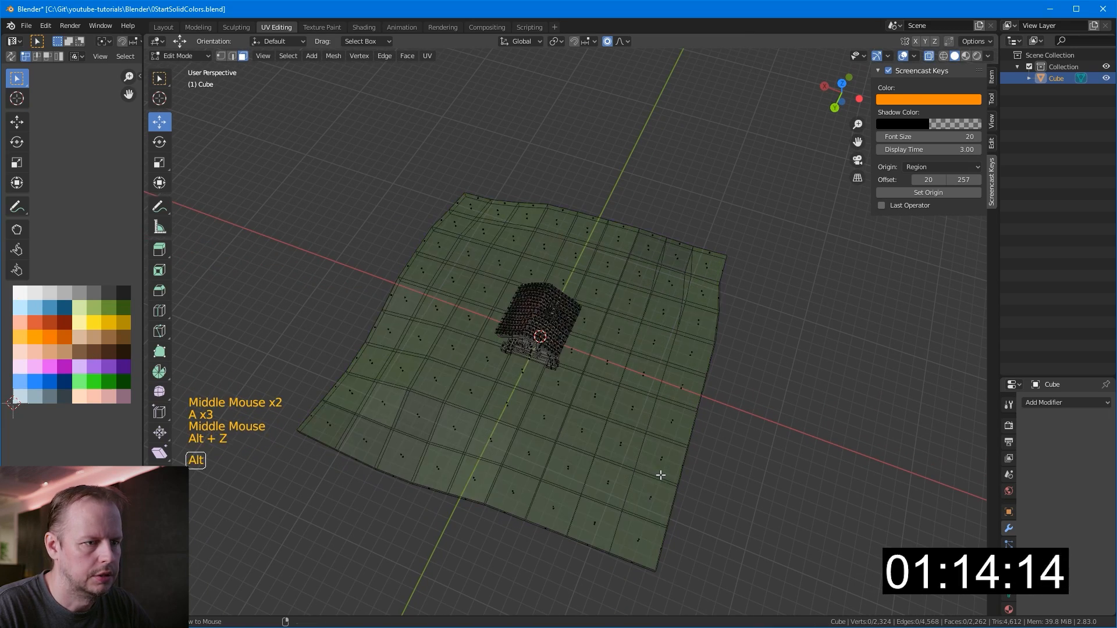
pyautogui.press('b')
pyautogui.moveTo(576, 448); pyautogui.dragTo(716, 578)
pyautogui.moveTo(670, 493); pyautogui.dragTo(680, 416, button='middle')
pyautogui.press('g')
pyautogui.click(712, 443)
# Step: Box-select the faces of another ground corner area and reshape the terrain with two proportional moves
pyautogui.moveTo(815, 372); pyautogui.dragTo(718, 414, button='middle')
pyautogui.press('a')
pyautogui.press('a')
pyautogui.press('a')
pyautogui.press('b')
pyautogui.moveTo(665, 382); pyautogui.dragTo(772, 480)
pyautogui.moveTo(815, 450); pyautogui.dragTo(777, 381, button='middle')
pyautogui.press('g')
pyautogui.click(814, 427)
pyautogui.press('g')
pyautogui.click(784, 410)
# Step: Turn off X-ray and view the ground's underside in bottom orthographic view in Edit Mode
pyautogui.press('Tab')
pyautogui.hotkey('alt', 'z')
pyautogui.moveTo(686, 355); pyautogui.dragTo(768, 402, button='middle')
pyautogui.press('Tab')
pyautogui.press('Tab')
pyautogui.moveTo(768, 401); pyautogui.dragTo(771, 387, button='middle')
pyautogui.press('3')
pyautogui.click(561, 307)
pyautogui.moveTo(561, 306); pyautogui.dragTo(708, 274, button='middle')
pyautogui.press('KP_7')
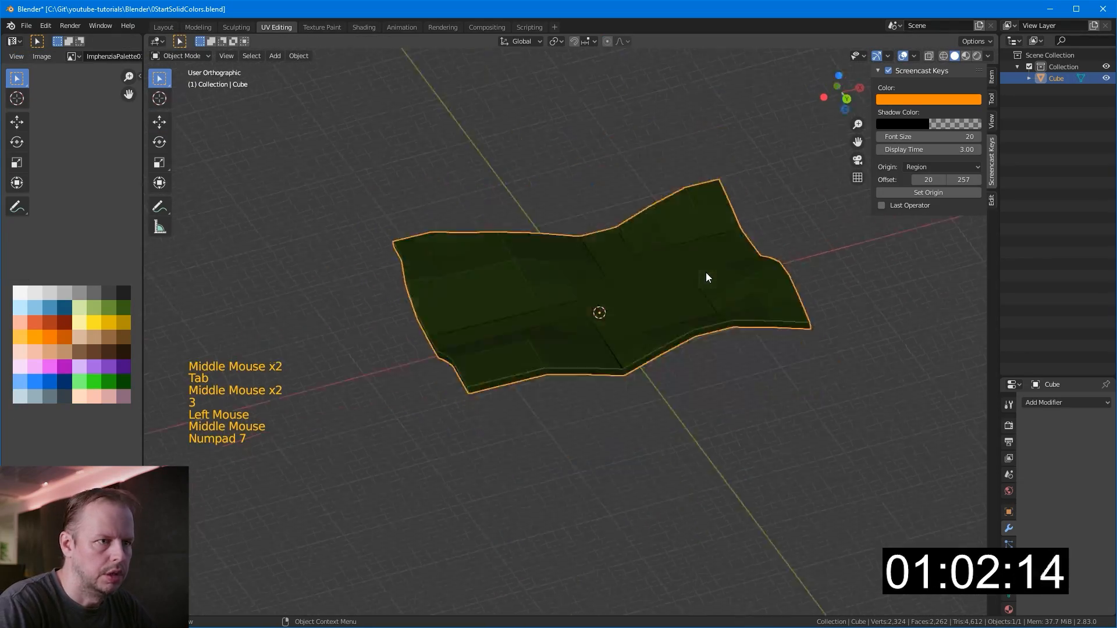
pyautogui.press('ctrl+KP_7')
pyautogui.press('Tab')
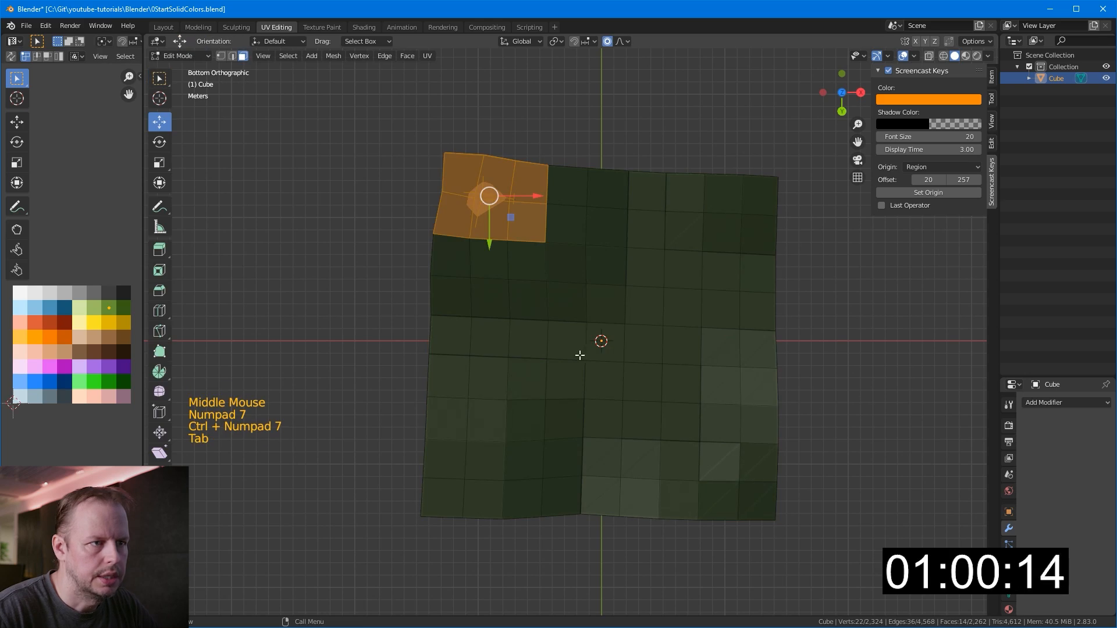
# Step: Clear the selection, switch to vertex select and move one vertex on the ground surface with proportional editing
pyautogui.scroll(-1, 582, 245)
pyautogui.press('a')
pyautogui.press('a')
pyautogui.press('a')
pyautogui.scroll(-1, 654, 297)
pyautogui.scroll(1, 536, 206)
pyautogui.scroll(2, 475, 203)
pyautogui.press('1')
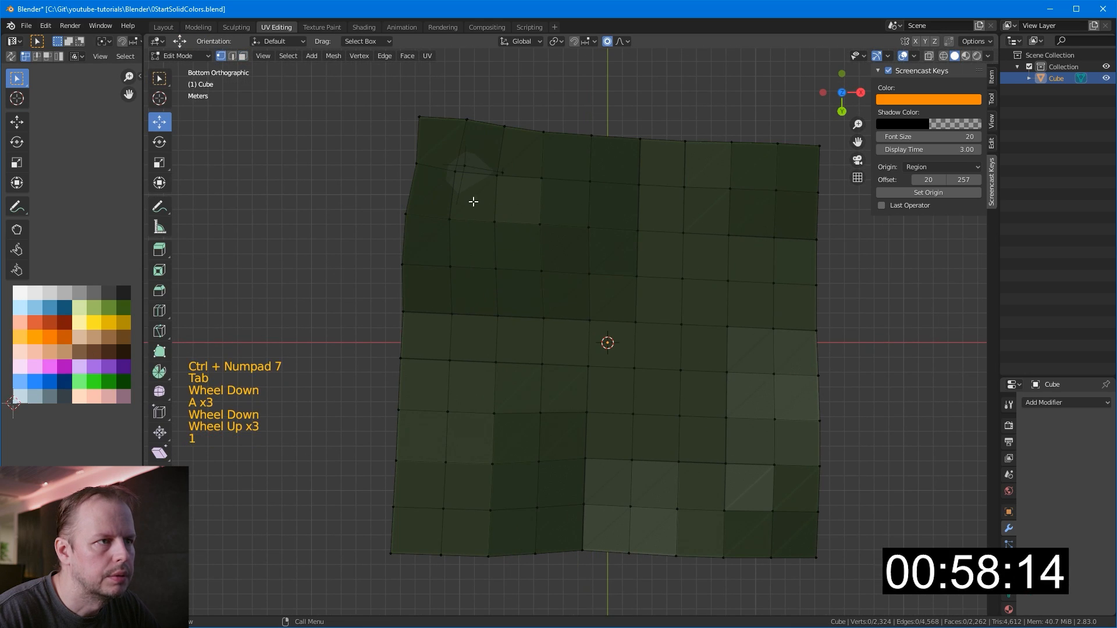
pyautogui.moveTo(487, 150); pyautogui.dragTo(692, 349, button='middle')
pyautogui.scroll(3, 710, 349)
pyautogui.press('g')
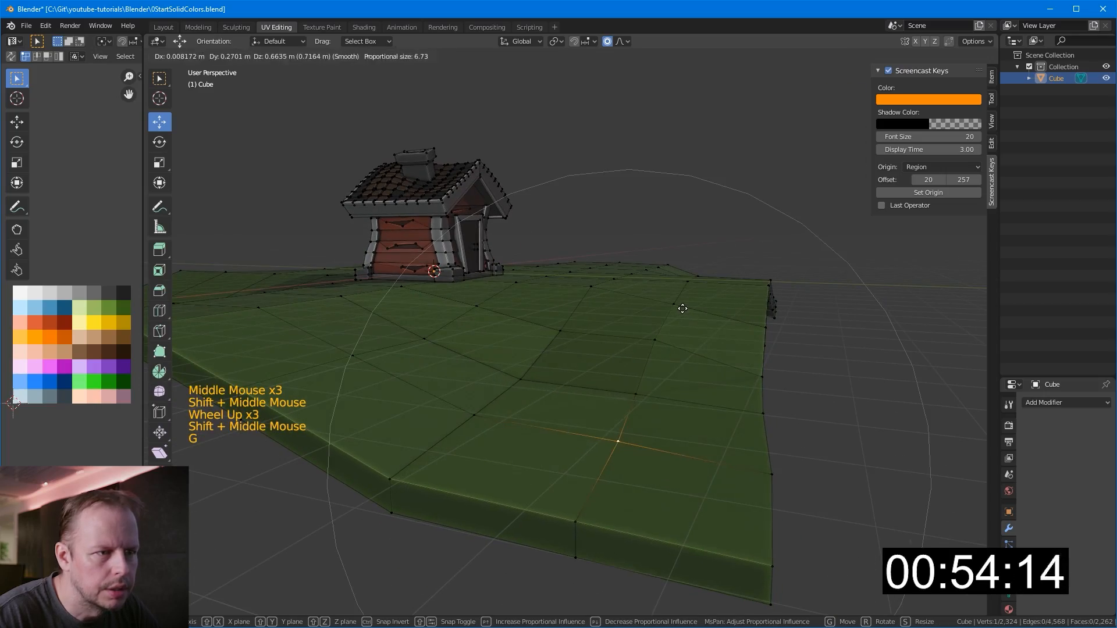
pyautogui.click(683, 309)
# Step: Reshape the terrain by moving two further ground vertices with proportional editing
pyautogui.moveTo(617, 436); pyautogui.dragTo(678, 326, button='middle')
pyautogui.scroll(-2, 558, 317)
pyautogui.click(651, 356)
pyautogui.press('g')
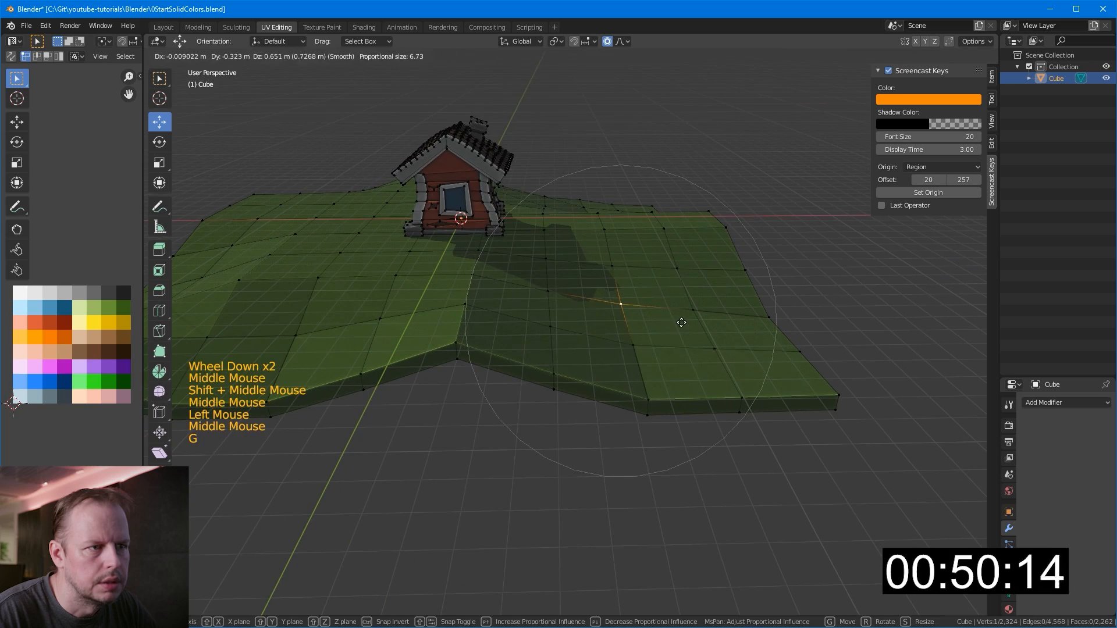
pyautogui.click(681, 322)
pyautogui.click(642, 346)
pyautogui.press('g')
pyautogui.click(650, 335)
# Step: In bottom orthographic view, use face select and Circle Select to pick the inner faces of the ground's underside
pyautogui.moveTo(576, 302); pyautogui.dragTo(656, 242, button='middle')
pyautogui.press('Tab')
pyautogui.press('ctrl+KP_7')
pyautogui.scroll(-1, 760, 267)
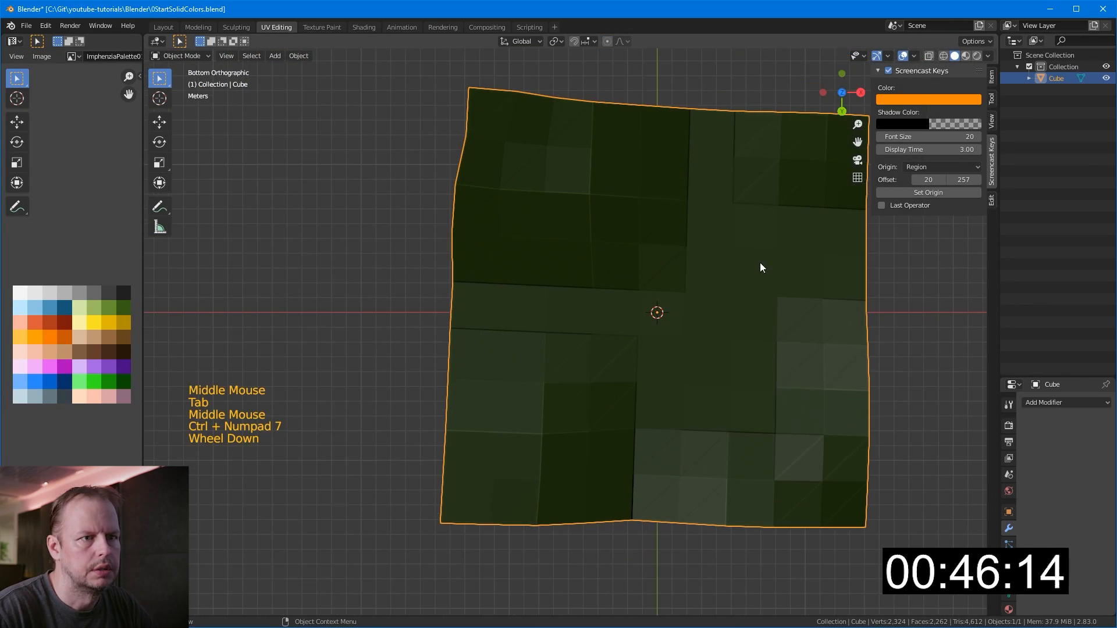
pyautogui.scroll(-1, 725, 206)
pyautogui.keyDown('shift'); pyautogui.moveTo(725, 206); pyautogui.dragTo(675, 214, button='middle'); pyautogui.keyUp('shift')
pyautogui.press('Tab')
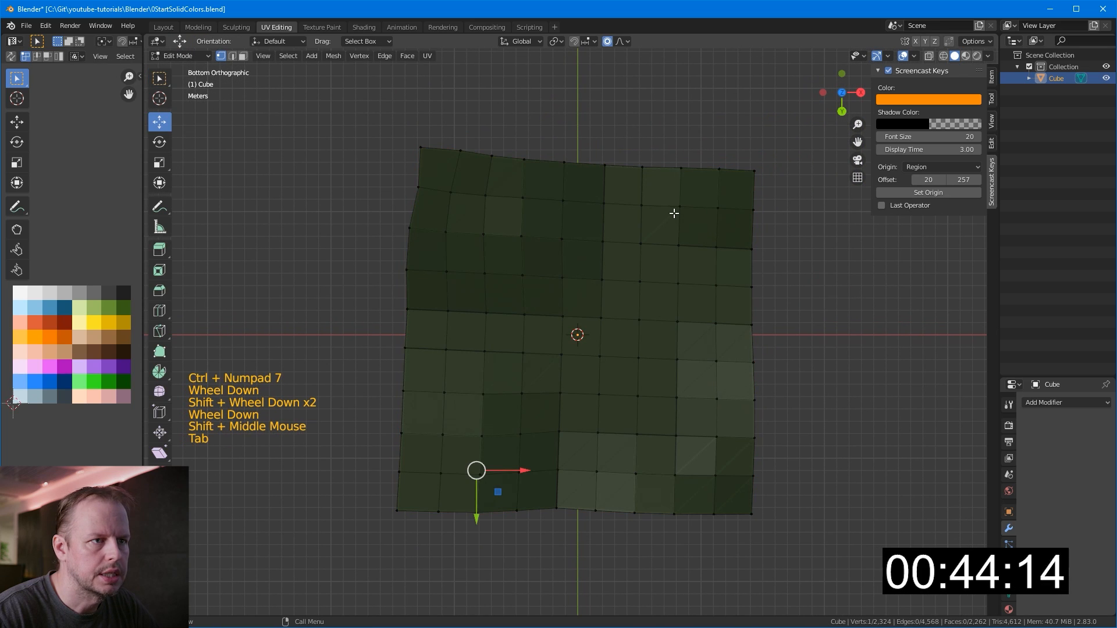
pyautogui.moveTo(662, 222)
pyautogui.mouseDown()
pyautogui.moveTo(516, 320)
pyautogui.moveTo(532, 332)
pyautogui.moveTo(481, 292)
pyautogui.moveTo(692, 273)
pyautogui.moveTo(539, 419)
pyautogui.mouseUp()
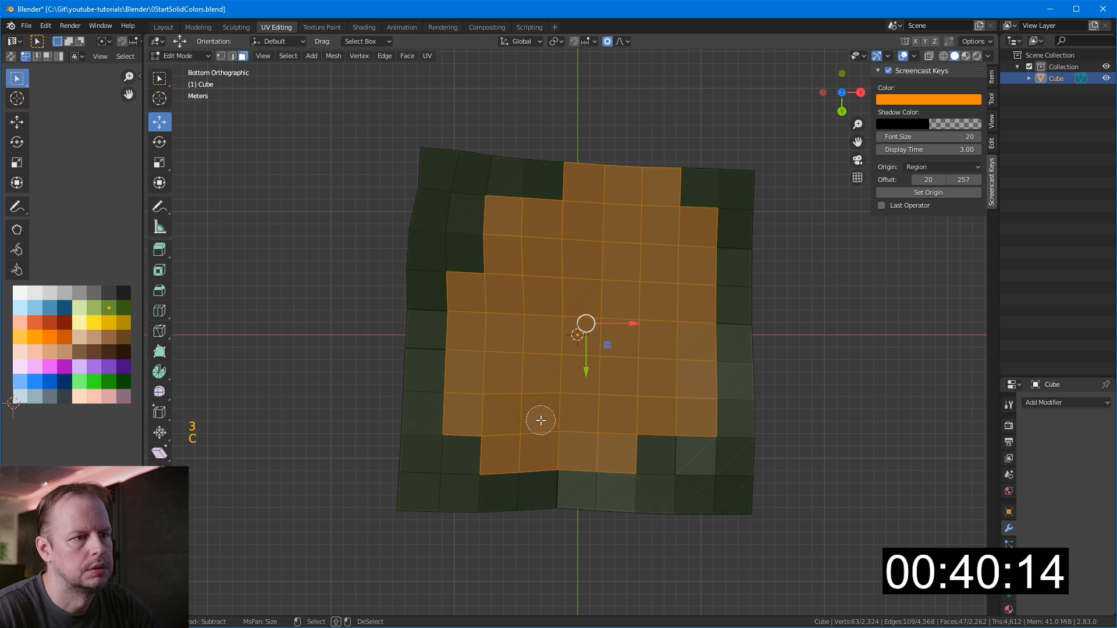
pyautogui.press('Escape')
# Step: Recolour the selected underside faces with a brown palette swatch and move them down about 2.43 m with proportional editing
pyautogui.press('g')
pyautogui.click(92, 408)
pyautogui.moveTo(563, 252); pyautogui.dragTo(459, 362, button='middle')
pyautogui.press('g')
pyautogui.scroll(11, 618, 347)
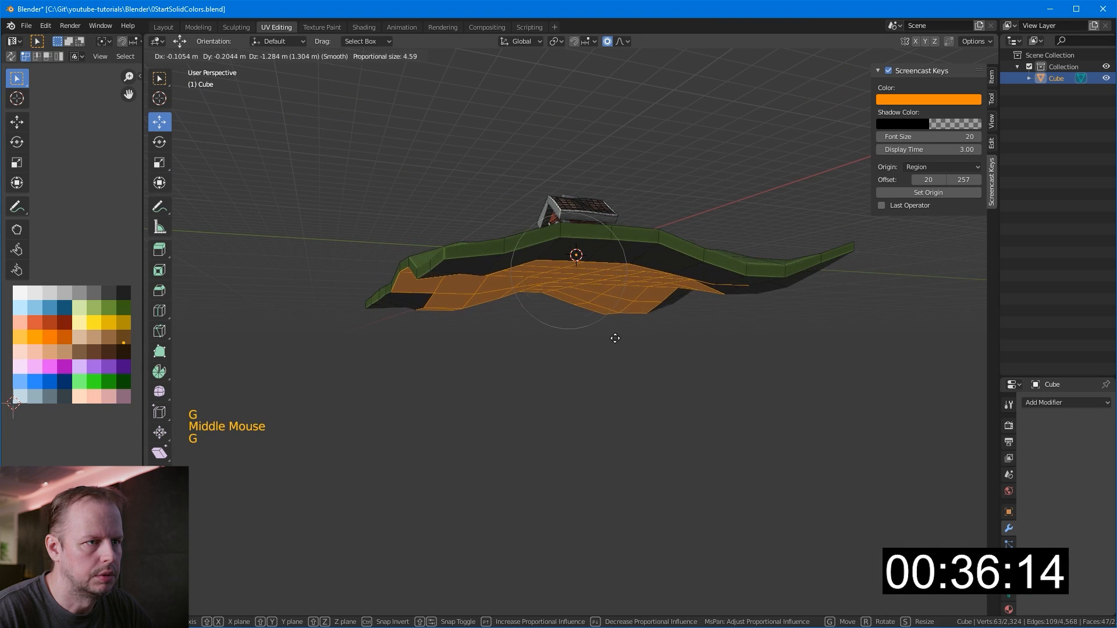
pyautogui.click(616, 351)
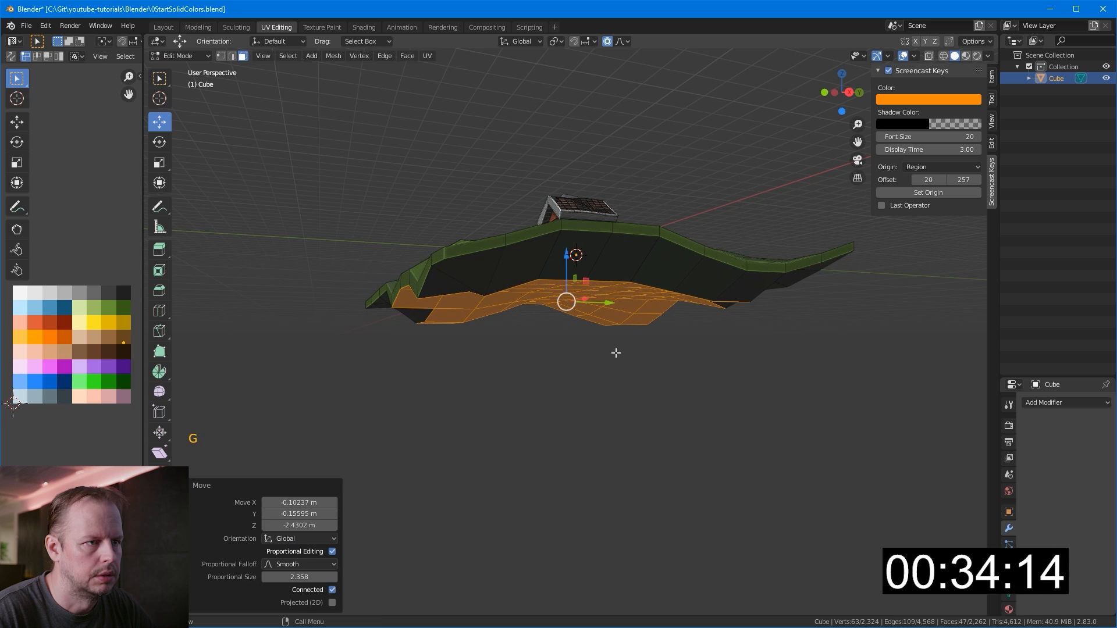
# Step: Extrude the selected underside faces about 2.24 m downward and scale the extruded faces inward
pyautogui.press('e')
pyautogui.click(749, 320)
pyautogui.press('s')
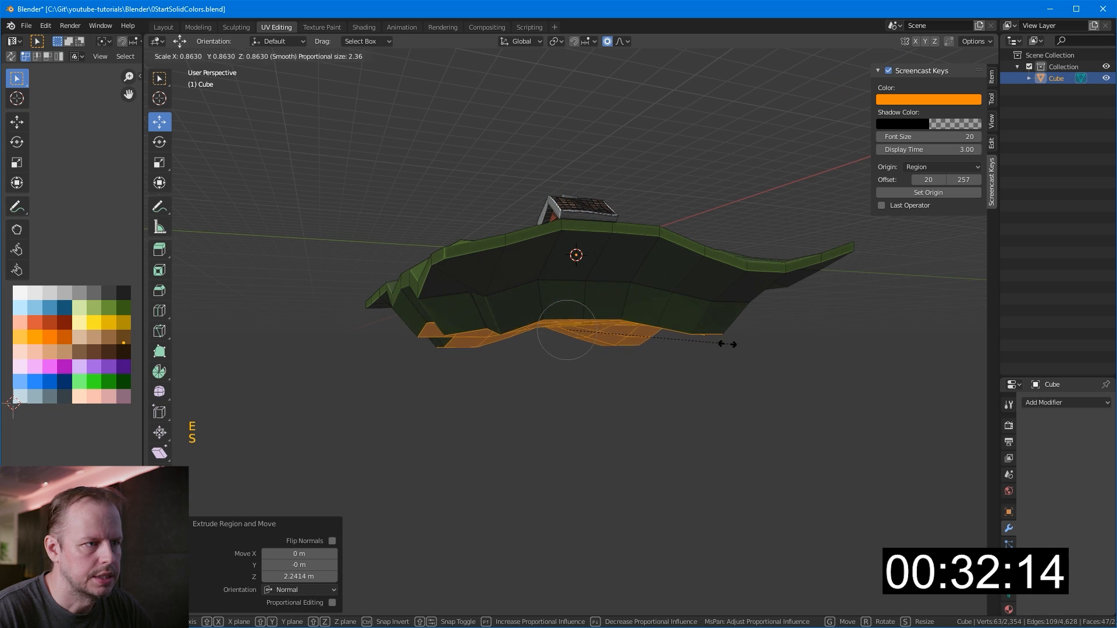
pyautogui.click(711, 349)
# Step: Grow the selection to include the extruded side faces and move their UVs onto a brown palette swatch
pyautogui.press('ctrl+KP_Add')
pyautogui.press('a')
pyautogui.press('a')
pyautogui.press('a')
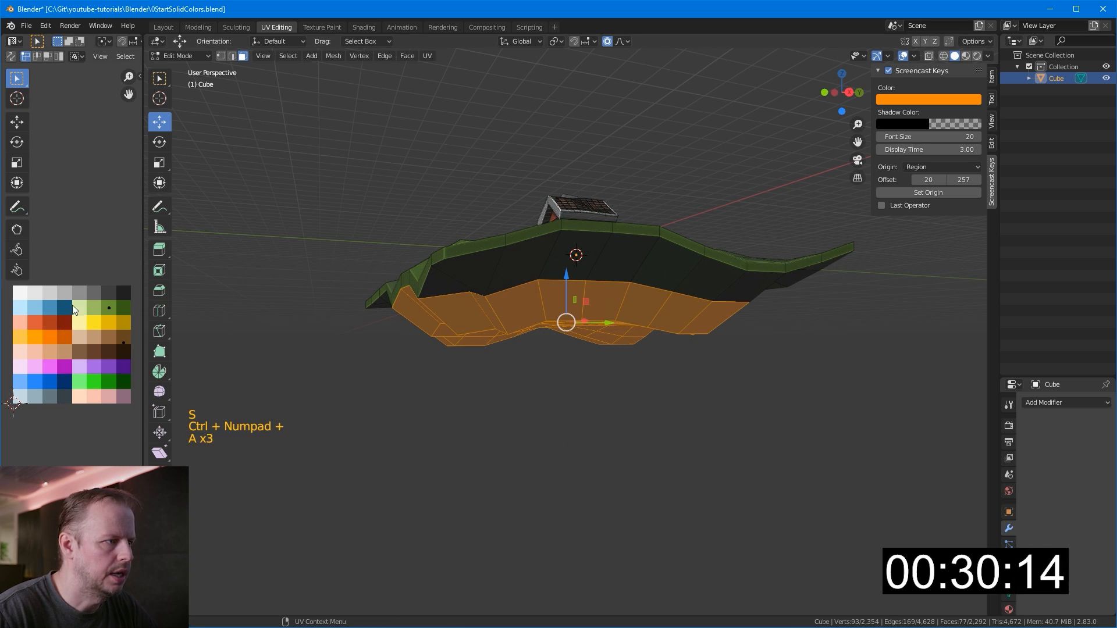
pyautogui.click(130, 347)
# Step: Box-select the UV points around the brown swatches, reposition them and scale them together
pyautogui.press('a')
pyautogui.press('a')
pyautogui.press('a')
pyautogui.press('b')
pyautogui.moveTo(114, 323); pyautogui.dragTo(139, 368)
pyautogui.press('g')
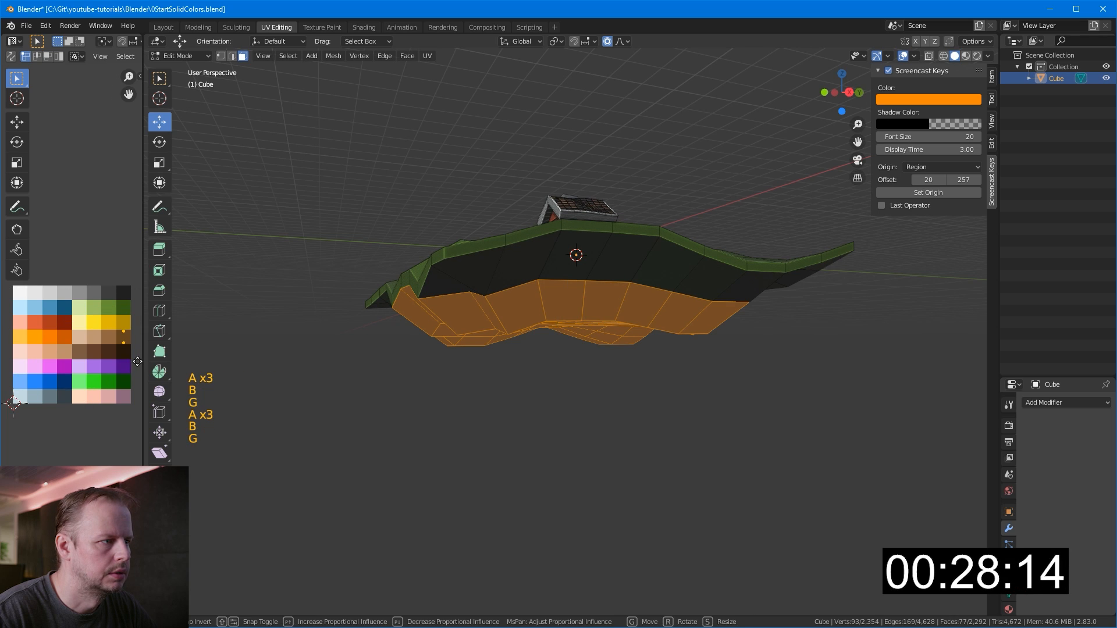
pyautogui.click(138, 367)
pyautogui.press('s')
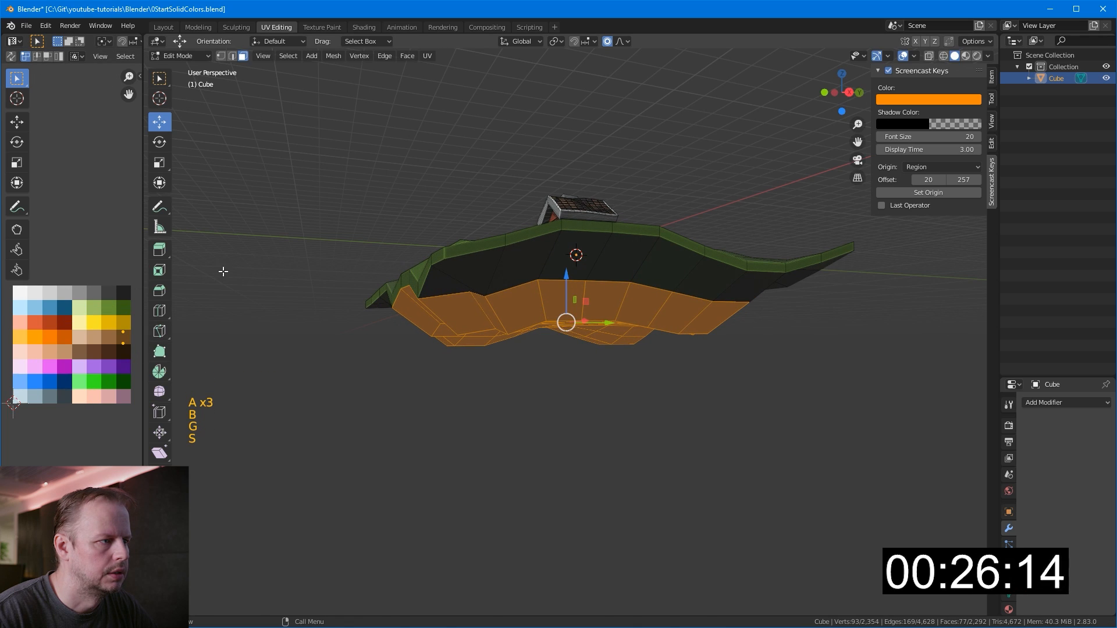
pyautogui.press('s')
pyautogui.click(107, 315)
# Step: Select several scattered faces on the ground's underside and pull them down along Z with proportional editing
pyautogui.moveTo(797, 372); pyautogui.dragTo(665, 229, button='middle')
pyautogui.click(522, 307)
pyautogui.keyDown('shift'); pyautogui.click(534, 313); pyautogui.keyUp('shift')
pyautogui.keyDown('shift'); pyautogui.click(556, 258); pyautogui.keyUp('shift')
pyautogui.keyDown('shift'); pyautogui.click(590, 319); pyautogui.keyUp('shift')
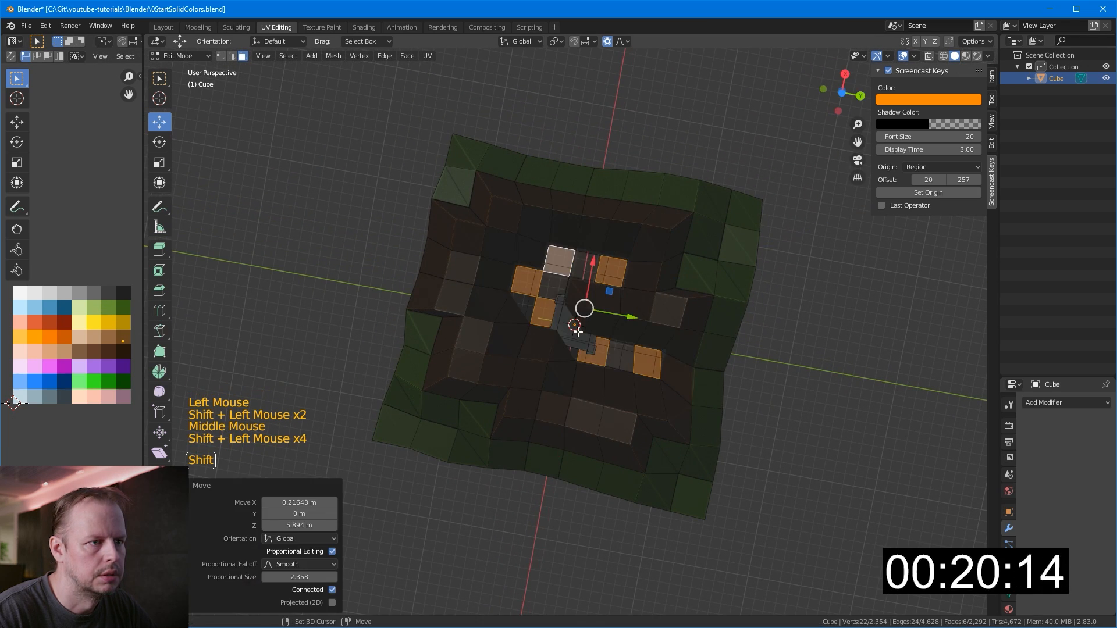
pyautogui.keyDown('shift'); pyautogui.click(536, 342); pyautogui.keyUp('shift')
pyautogui.moveTo(760, 222); pyautogui.dragTo(665, 336, button='middle')
pyautogui.press('g')
pyautogui.press('z')
pyautogui.scroll(-2, 663, 384)
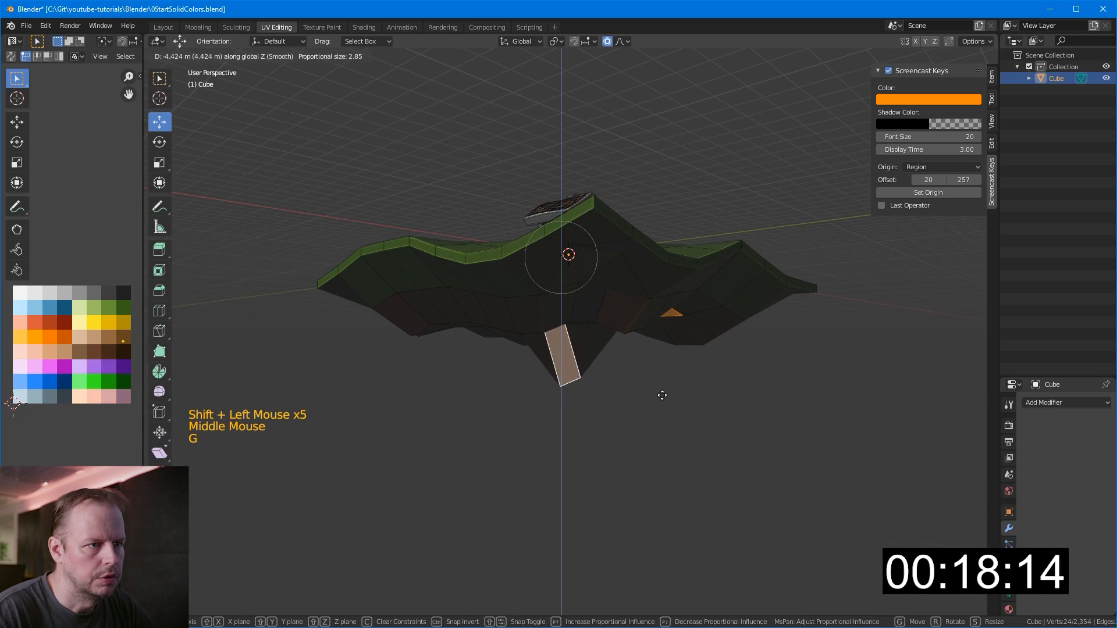
pyautogui.click(671, 424)
# Step: Examine the ground's edges and the house's front and side for remaining flaws
pyautogui.press('Tab')
pyautogui.moveTo(703, 384); pyautogui.dragTo(681, 404, button='middle')
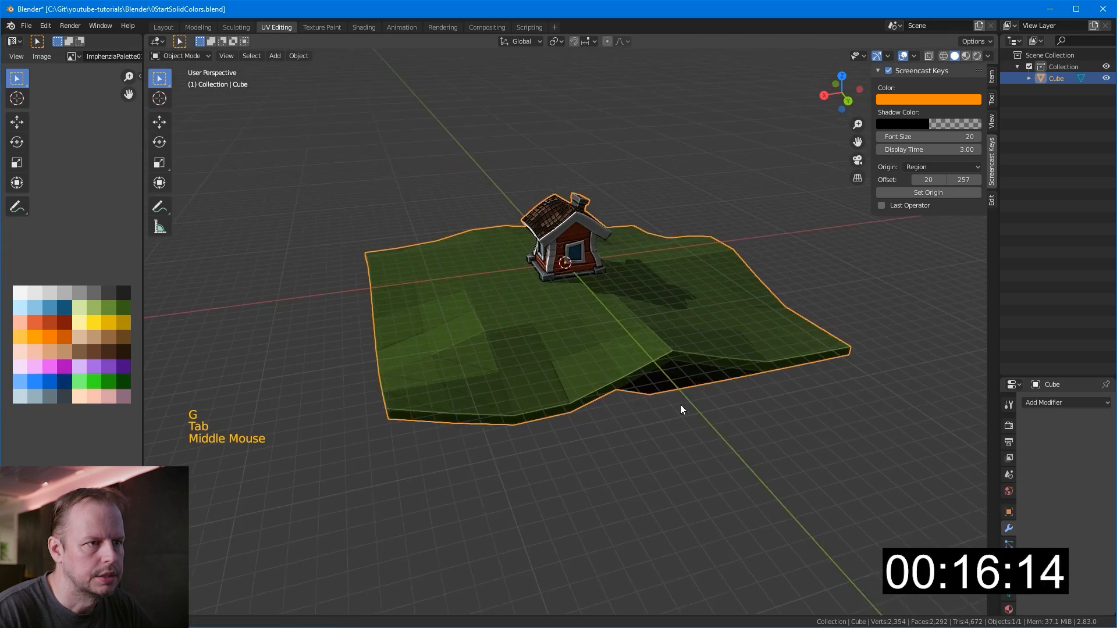
pyautogui.scroll(4, 640, 405)
pyautogui.press('Tab')
pyautogui.moveTo(599, 406); pyautogui.dragTo(649, 306, button='middle')
pyautogui.press('Tab')
pyautogui.moveTo(756, 263); pyautogui.dragTo(658, 309, button='middle')
pyautogui.scroll(2, 610, 249)
pyautogui.press('Tab')
# Step: Try selecting a door-frame face and linked geometry beside the door, clear the selection and return to Object Mode
pyautogui.click(555, 254)
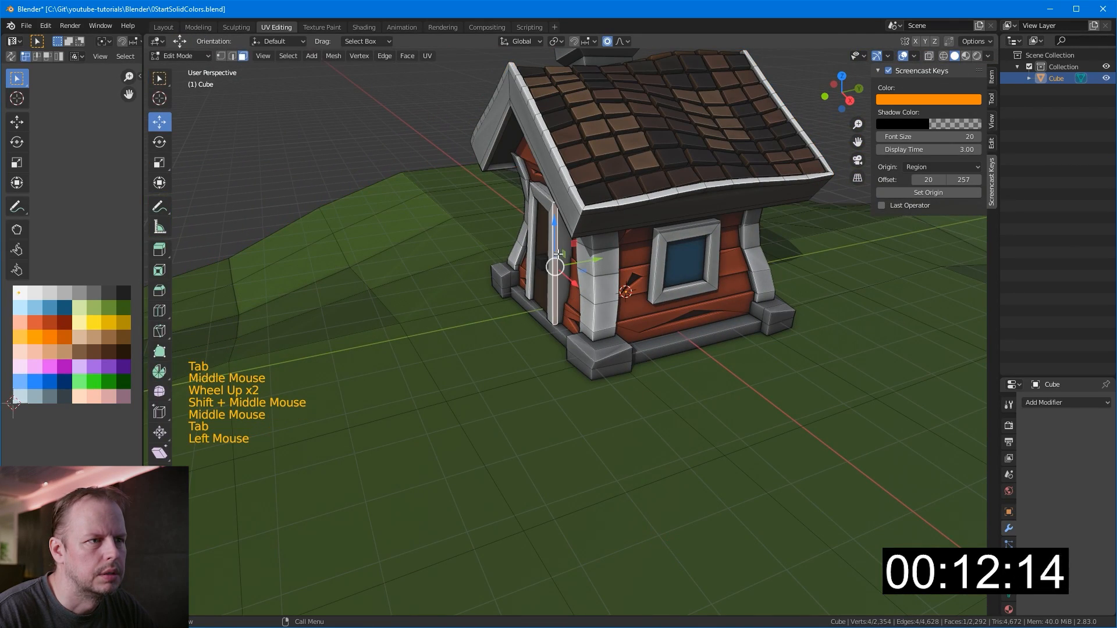
pyautogui.moveTo(589, 259); pyautogui.dragTo(590, 256)
pyautogui.click(566, 259)
pyautogui.press('l')
pyautogui.click(379, 117)
pyautogui.moveTo(379, 117); pyautogui.dragTo(606, 219, button='middle')
pyautogui.press('Tab')
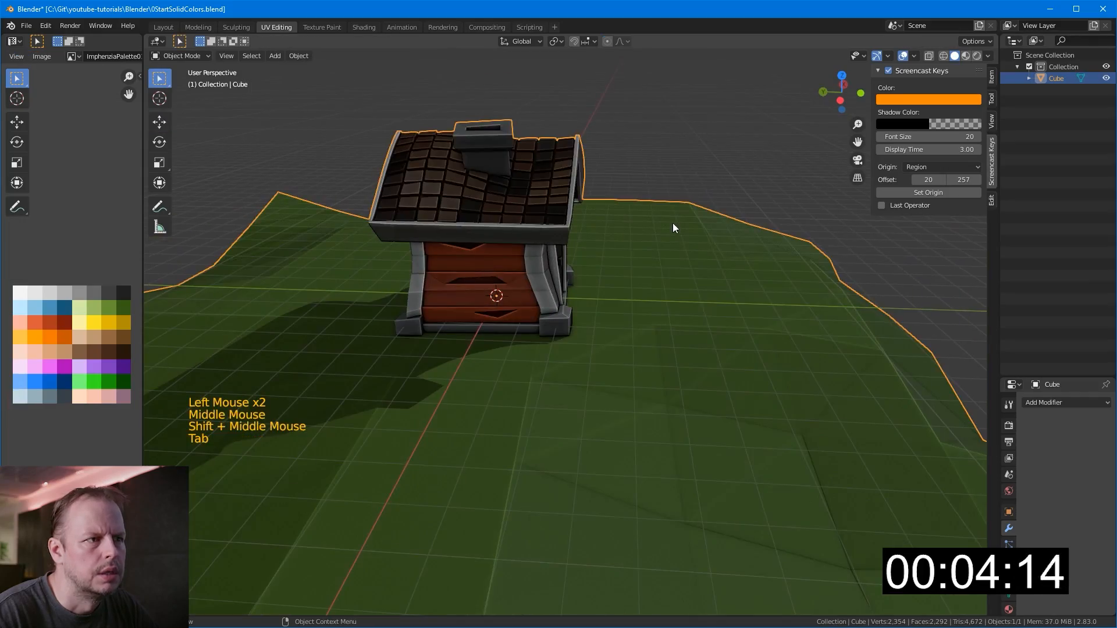
# Step: Examine the whole terrain with the house on it from several angles
pyautogui.moveTo(673, 227); pyautogui.dragTo(630, 234, button='middle')
pyautogui.moveTo(653, 259); pyautogui.dragTo(608, 257, button='middle')
pyautogui.scroll(1, 809, 262)
pyautogui.keyDown('shift'); pyautogui.moveTo(809, 262); pyautogui.dragTo(707, 313, button='middle'); pyautogui.keyUp('shift')
pyautogui.scroll(-3, 707, 313)
pyautogui.moveTo(603, 348); pyautogui.dragTo(716, 339, button='middle')
pyautogui.press('Tab')
pyautogui.scroll(-4, 676, 386)
pyautogui.moveTo(675, 386); pyautogui.dragTo(691, 417, button='middle')
pyautogui.scroll(1, 683, 364)
pyautogui.scroll(4, 690, 416)
pyautogui.press('Tab')
pyautogui.scroll(-3, 731, 417)
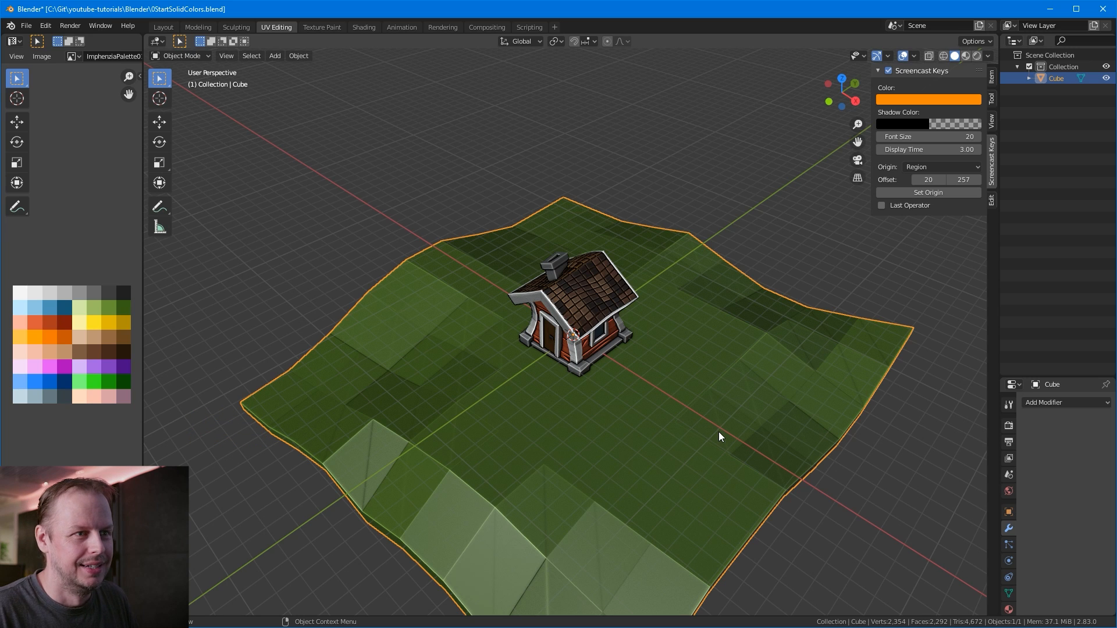
# Step: Examine the house's door side, roof, window and foundation up close
pyautogui.scroll(5, 679, 268)
pyautogui.moveTo(679, 268); pyautogui.dragTo(622, 282, button='middle')
pyautogui.moveTo(622, 282); pyautogui.dragTo(633, 254, button='middle')
pyautogui.scroll(1, 596, 267)
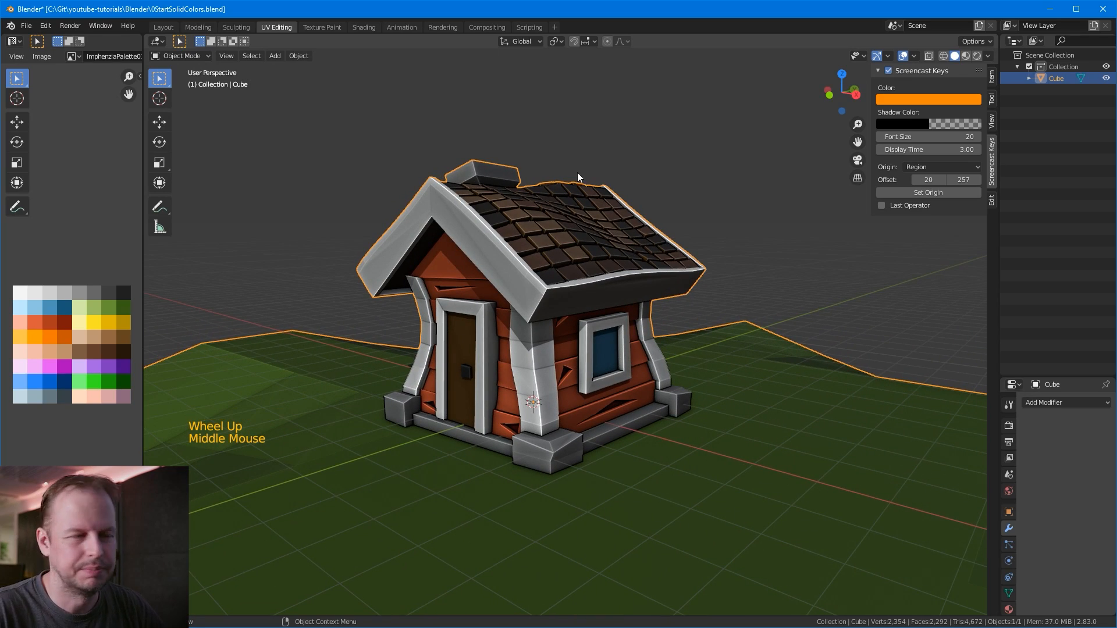
pyautogui.scroll(-1, 540, 238)
pyautogui.moveTo(638, 275)
pyautogui.mouseDown(button='middle')
pyautogui.moveTo(586, 289)
pyautogui.moveTo(657, 278)
pyautogui.mouseUp(button='middle')
pyautogui.moveTo(407, 301); pyautogui.dragTo(484, 293, button='middle')
pyautogui.scroll(-3, 482, 291)
pyautogui.moveTo(700, 267); pyautogui.dragTo(616, 331, button='middle')
pyautogui.scroll(3, 573, 292)
pyautogui.scroll(1, 574, 291)
pyautogui.scroll(-4, 620, 306)
pyautogui.scroll(6, 613, 315)
pyautogui.scroll(-3, 577, 316)
# Step: Deselect the house object in Object Mode for an outline-free view of the model
pyautogui.press('Tab')
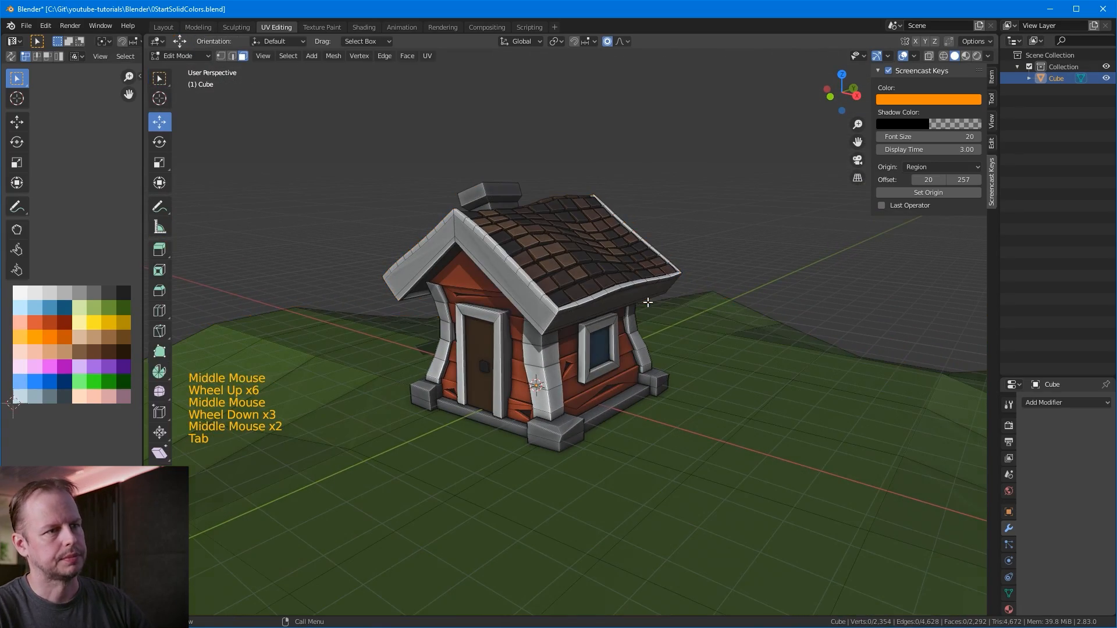
pyautogui.press('Tab')
pyautogui.press('a')
pyautogui.press('a')
pyautogui.press('a')
pyautogui.scroll(-3, 647, 302)
pyautogui.moveTo(665, 297); pyautogui.dragTo(658, 296, button='middle')
pyautogui.scroll(2, 659, 296)
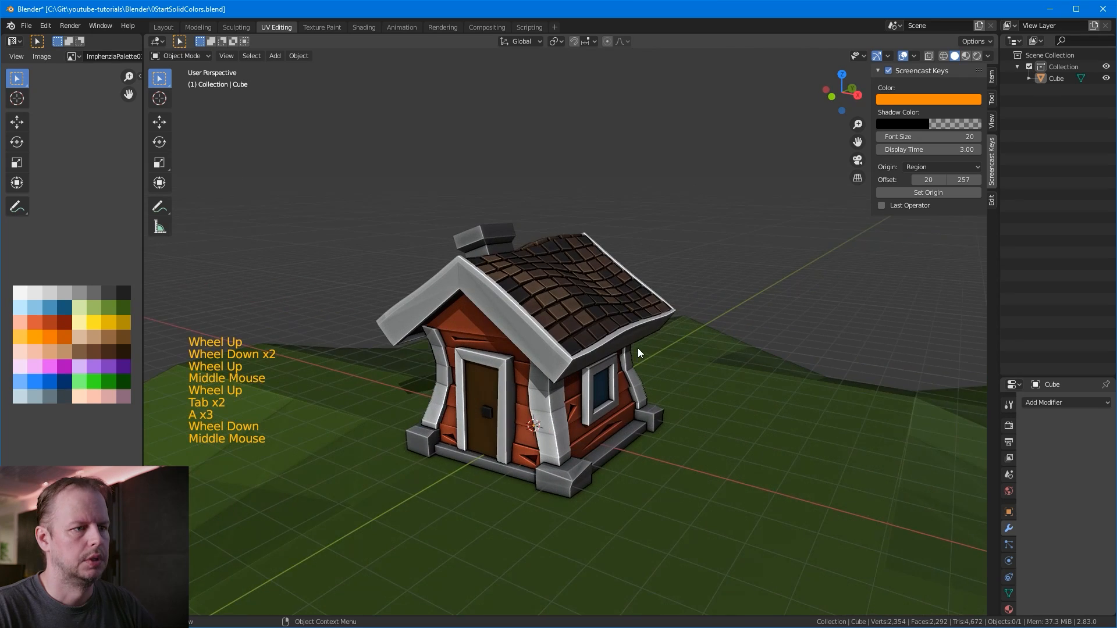
pyautogui.scroll(2, 633, 352)
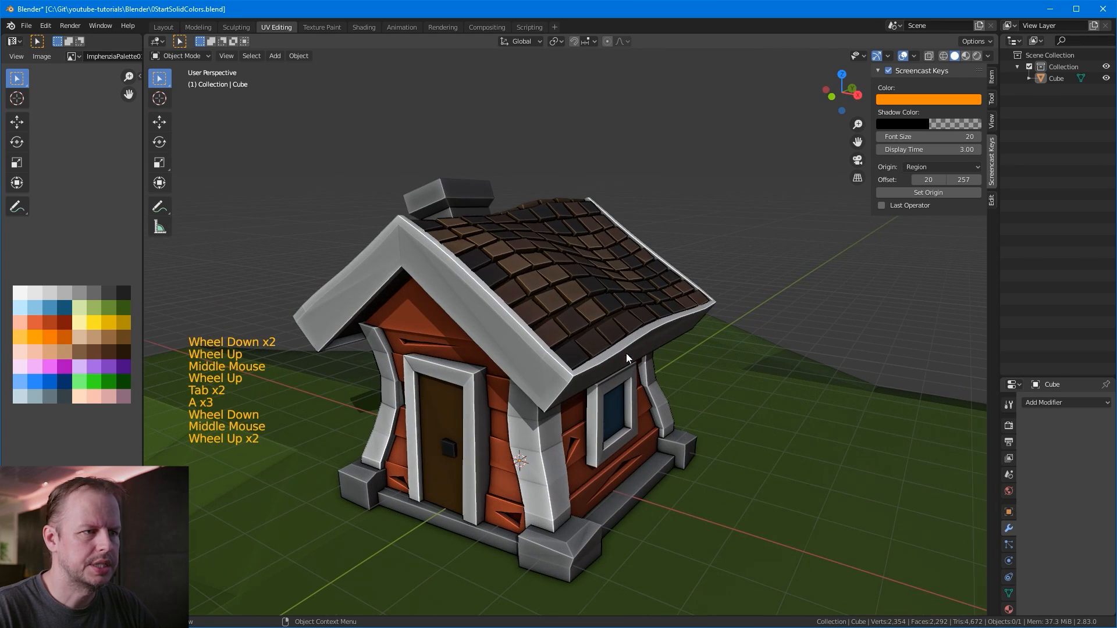
# Step: Adjust an option in the viewport shading settings and save the file as 10MinuteCottage.blend
pyautogui.click(988, 55)
pyautogui.click(928, 404)
pyautogui.scroll(-2, 753, 281)
pyautogui.moveTo(753, 281); pyautogui.dragTo(812, 285, button='middle')
pyautogui.scroll(2, 744, 293)
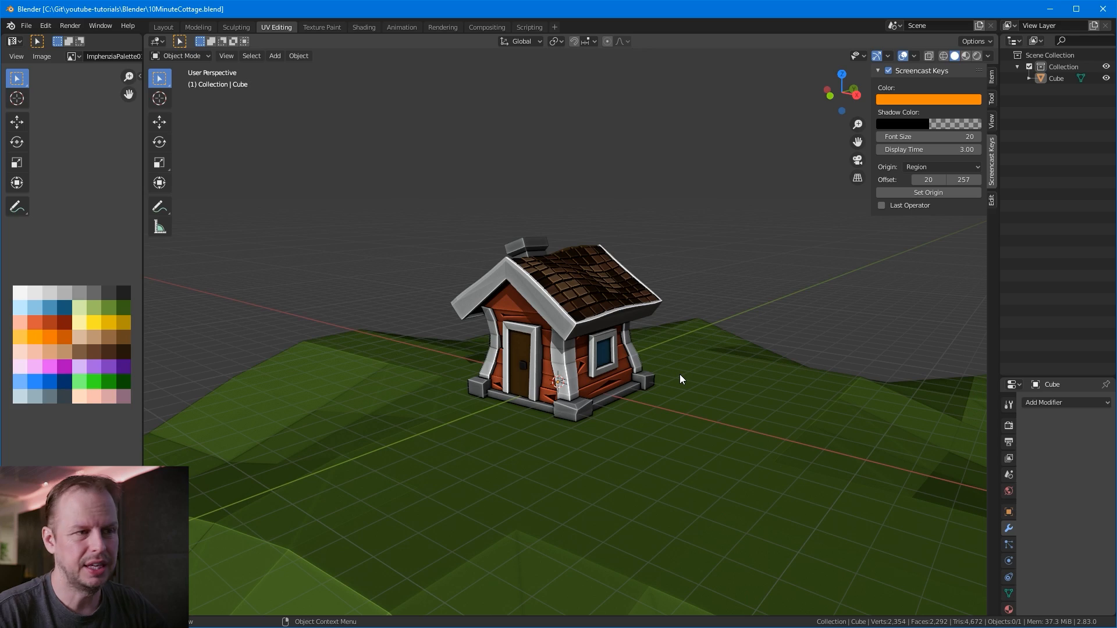
# Step: Inspect the finished cottage all around, including its roof tiles, chimney and crooked corner pillars
pyautogui.moveTo(690, 287); pyautogui.dragTo(551, 278, button='middle')
pyautogui.scroll(3, 614, 269)
pyautogui.moveTo(544, 240); pyautogui.dragTo(528, 251, button='middle')
pyautogui.moveTo(716, 231); pyautogui.dragTo(646, 337, button='middle')
pyautogui.moveTo(646, 336); pyautogui.dragTo(551, 363, button='middle')
pyautogui.moveTo(651, 361); pyautogui.dragTo(591, 324, button='middle')
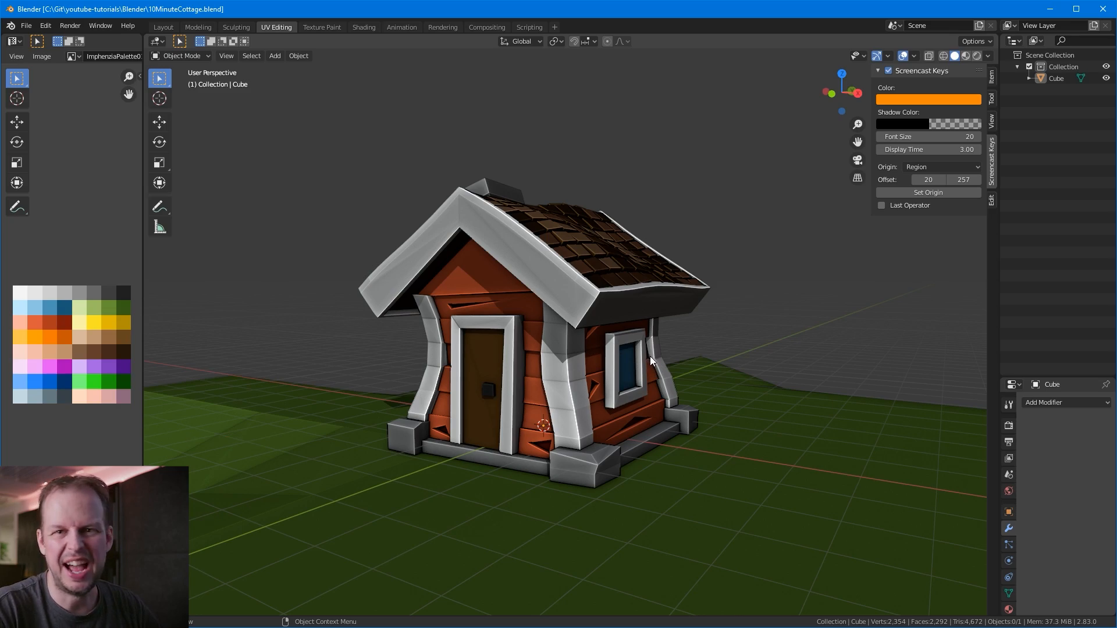
pyautogui.moveTo(480, 294); pyautogui.dragTo(666, 306, button='middle')
pyautogui.scroll(2, 636, 297)
pyautogui.scroll(-1, 655, 242)
pyautogui.scroll(3, 587, 334)
pyautogui.scroll(3, 665, 305)
pyautogui.scroll(-4, 665, 305)
pyautogui.moveTo(585, 301); pyautogui.dragTo(655, 295, button='middle')
# Step: Enter Edit Mode and select a single roof tile face
pyautogui.press('Tab')
pyautogui.click(585, 283)
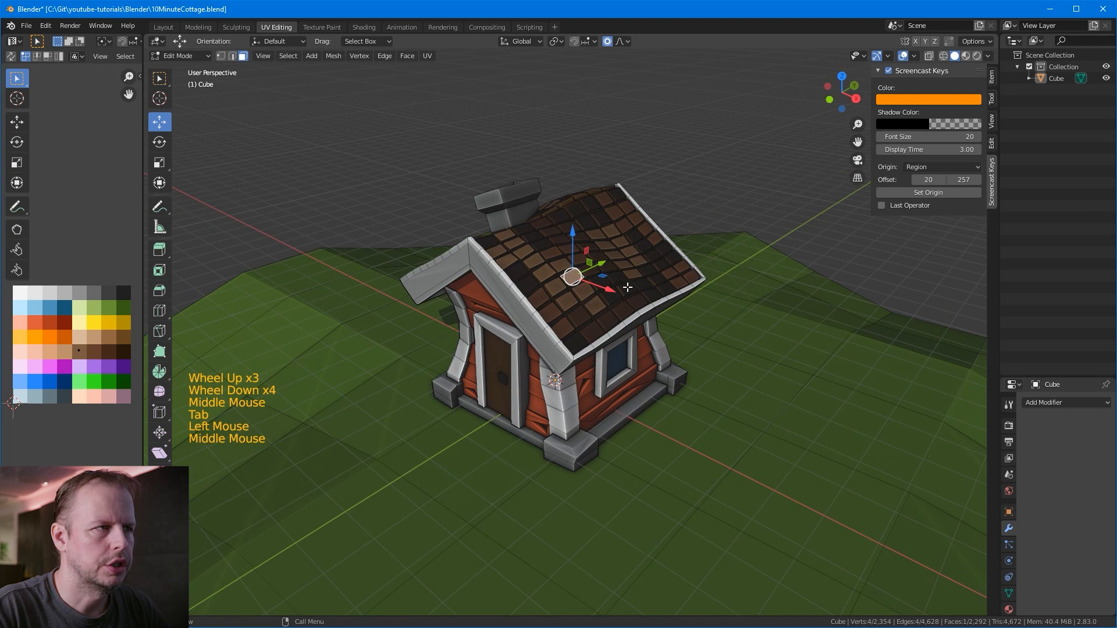
pyautogui.click(338, 58)
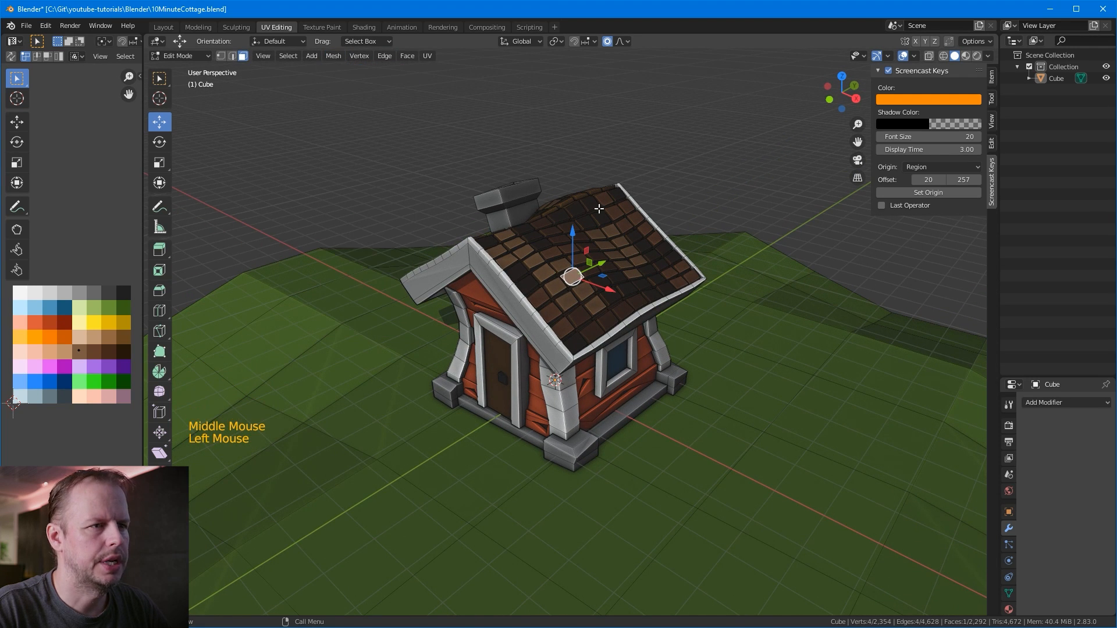
# Step: Try selecting several scattered roof tile faces and clear the selection
pyautogui.click(536, 260)
pyautogui.moveTo(537, 260); pyautogui.dragTo(624, 245, button='middle')
pyautogui.keyDown('shift'); pyautogui.click(575, 266); pyautogui.keyUp('shift')
pyautogui.keyDown('shift'); pyautogui.click(623, 265); pyautogui.keyUp('shift')
pyautogui.keyDown('shift'); pyautogui.click(643, 218); pyautogui.keyUp('shift')
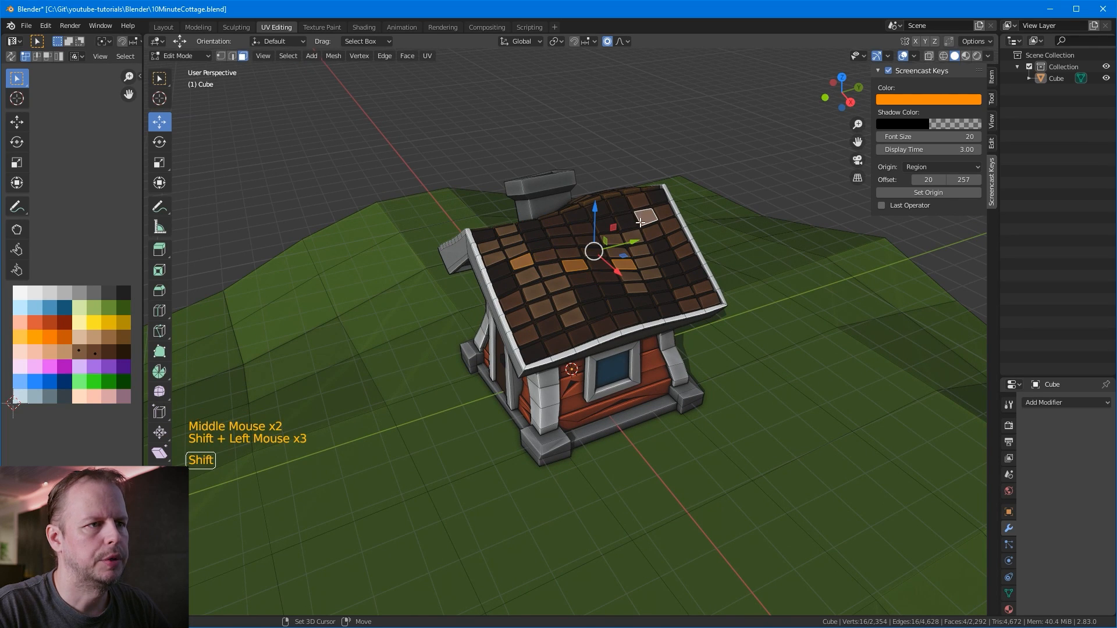
pyautogui.keyDown('shift'); pyautogui.click(649, 281); pyautogui.keyUp('shift')
pyautogui.keyDown('shift'); pyautogui.click(644, 217); pyautogui.keyUp('shift')
pyautogui.click(591, 299)
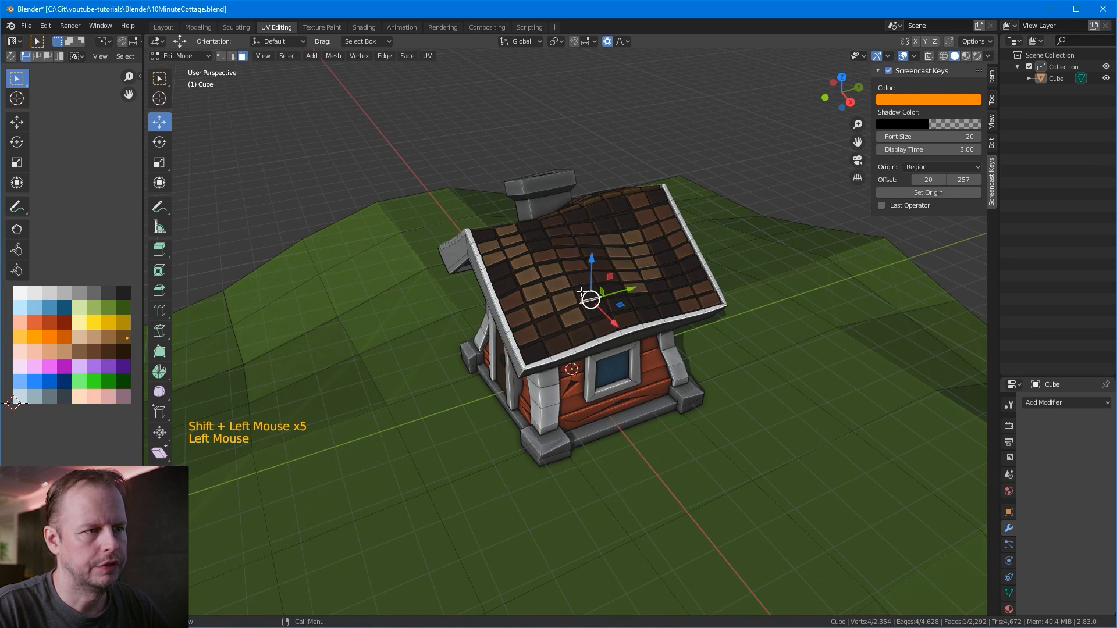
pyautogui.keyDown('shift'); pyautogui.click(588, 287); pyautogui.keyUp('shift')
pyautogui.press('a')
pyautogui.press('a')
pyautogui.press('a')
# Step: Select four neighbouring roof tile faces near the chimney
pyautogui.click(554, 289)
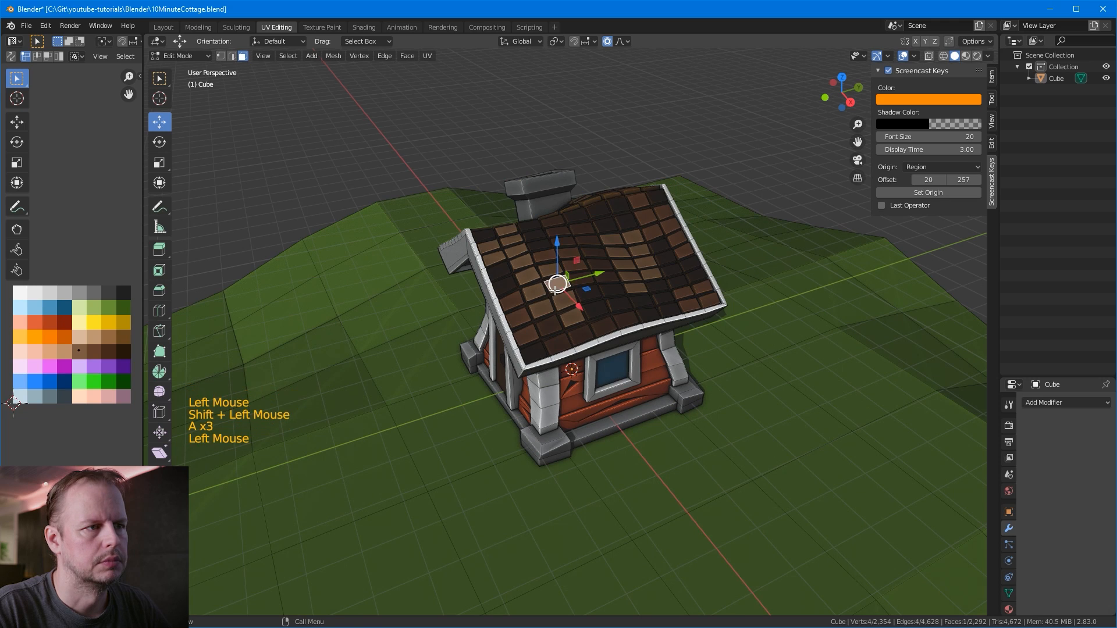
pyautogui.keyDown('shift'); pyautogui.click(572, 266); pyautogui.keyUp('shift')
pyautogui.keyDown('shift'); pyautogui.click(530, 246); pyautogui.keyUp('shift')
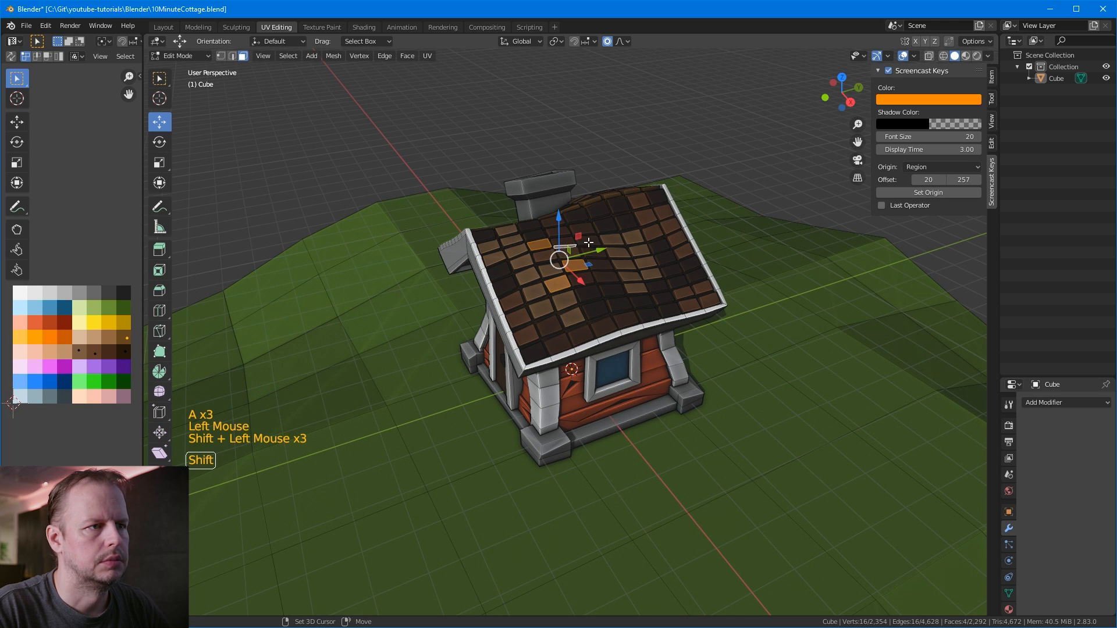
pyautogui.keyDown('shift'); pyautogui.click(571, 243); pyautogui.keyUp('shift')
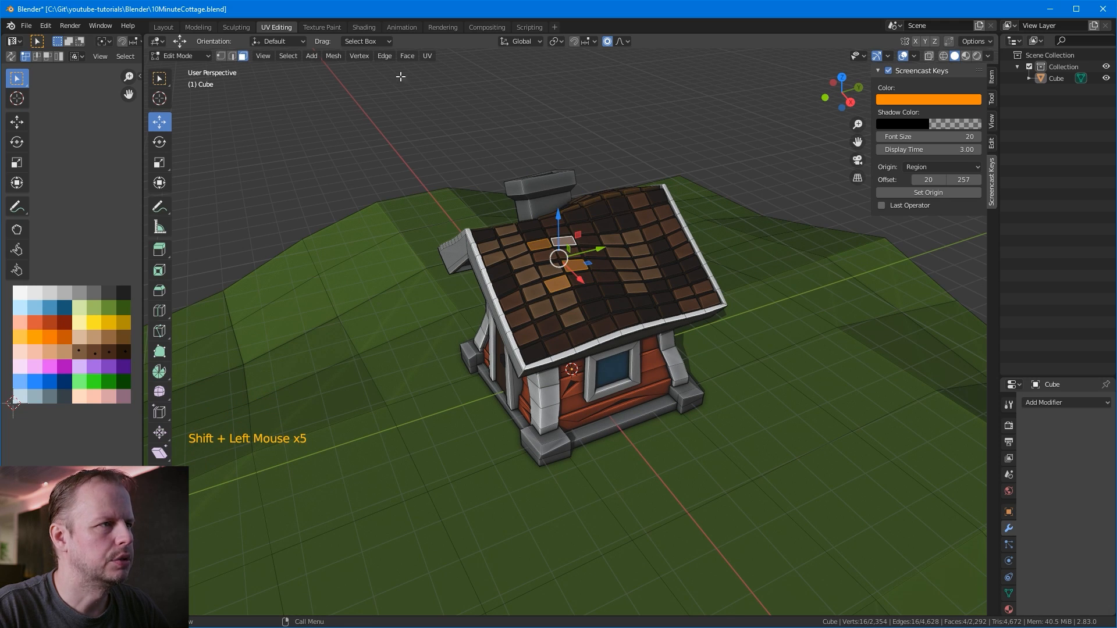
# Step: Apply the Randomize transform to the selected roof tiles, try a different amount and undo it
pyautogui.click(333, 55)
pyautogui.moveTo(358, 72)
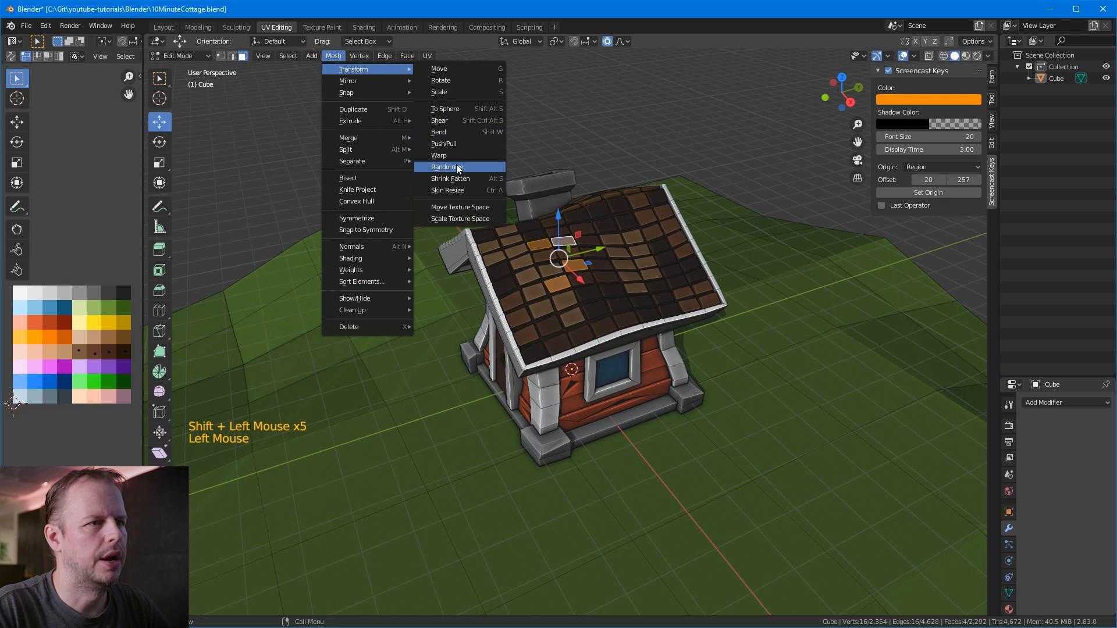
pyautogui.click(456, 165)
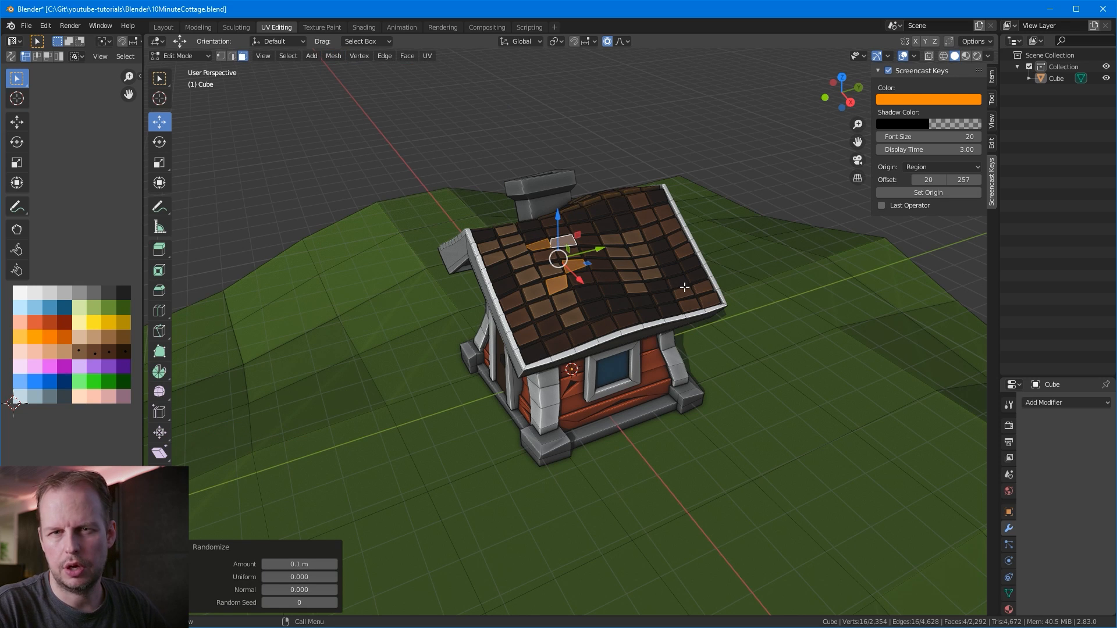
pyautogui.scroll(-4, 725, 289)
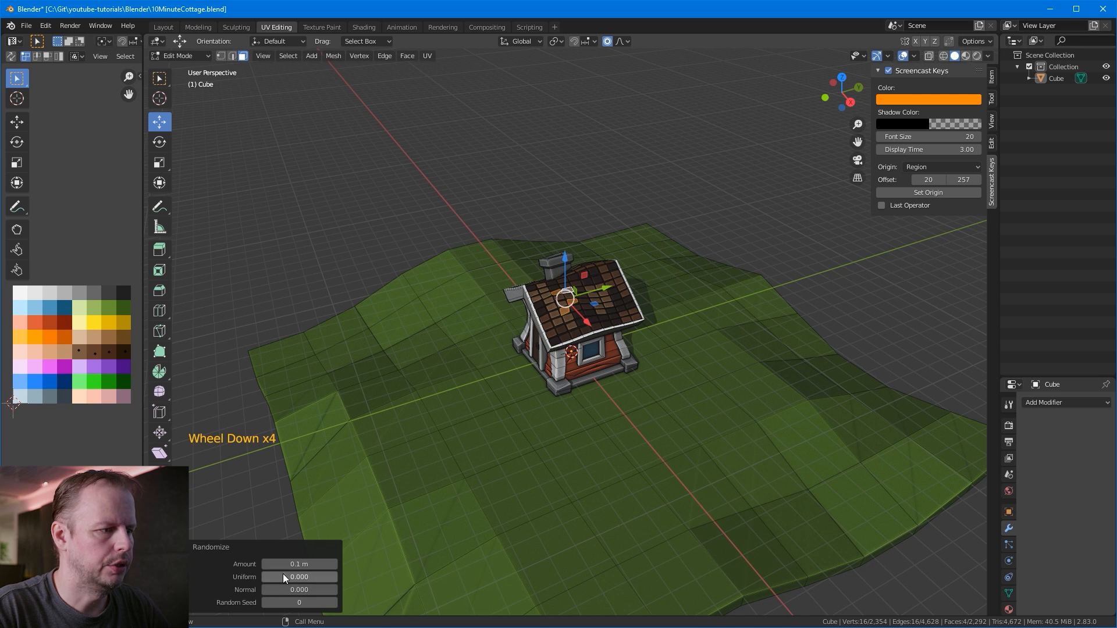
pyautogui.moveTo(275, 568); pyautogui.dragTo(303, 569)
pyautogui.hotkey('ctrl', 'z')
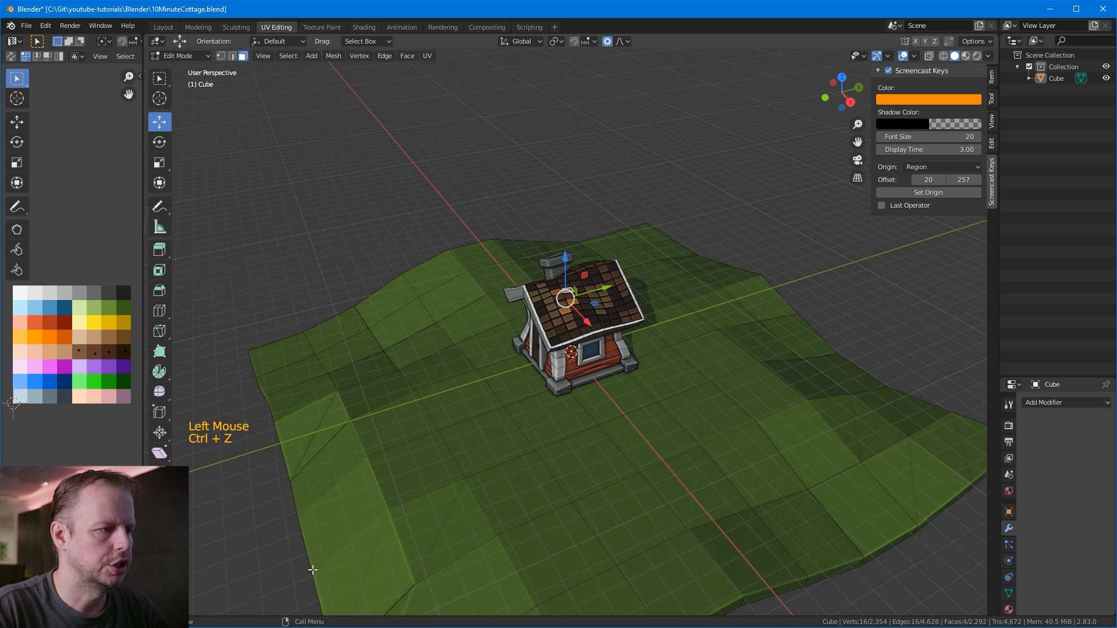
# Step: Examine the roof with its selected tiles from several angles and at close range
pyautogui.scroll(4, 635, 304)
pyautogui.moveTo(622, 231); pyautogui.dragTo(616, 209, button='middle')
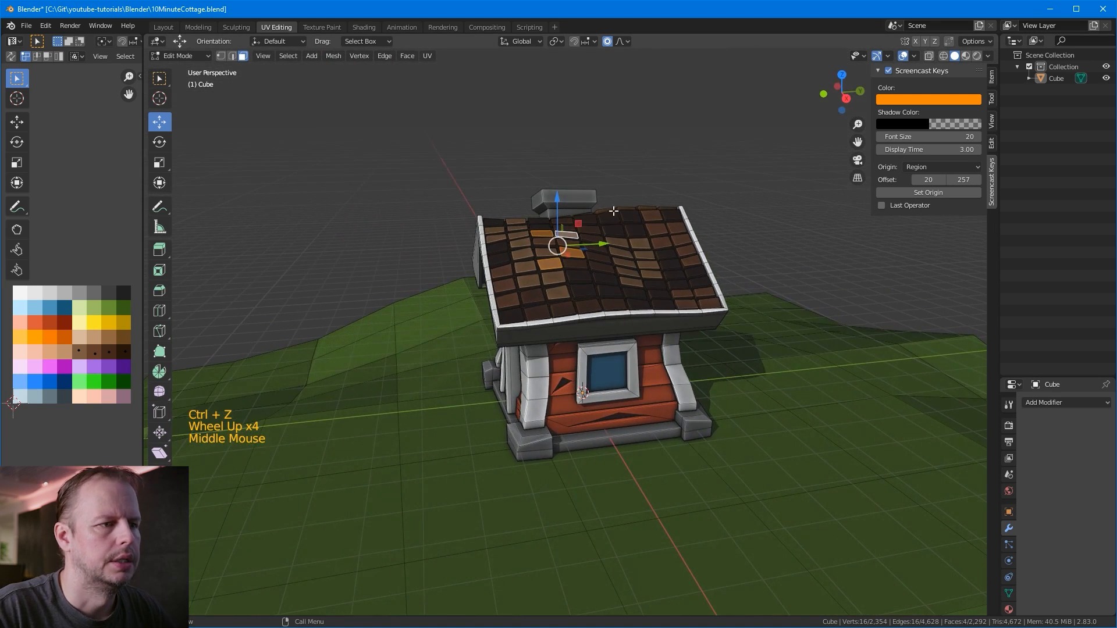
pyautogui.scroll(2, 658, 232)
pyautogui.scroll(-1, 674, 253)
pyautogui.moveTo(673, 253); pyautogui.dragTo(642, 301, button='middle')
pyautogui.scroll(1, 641, 301)
pyautogui.scroll(2, 642, 301)
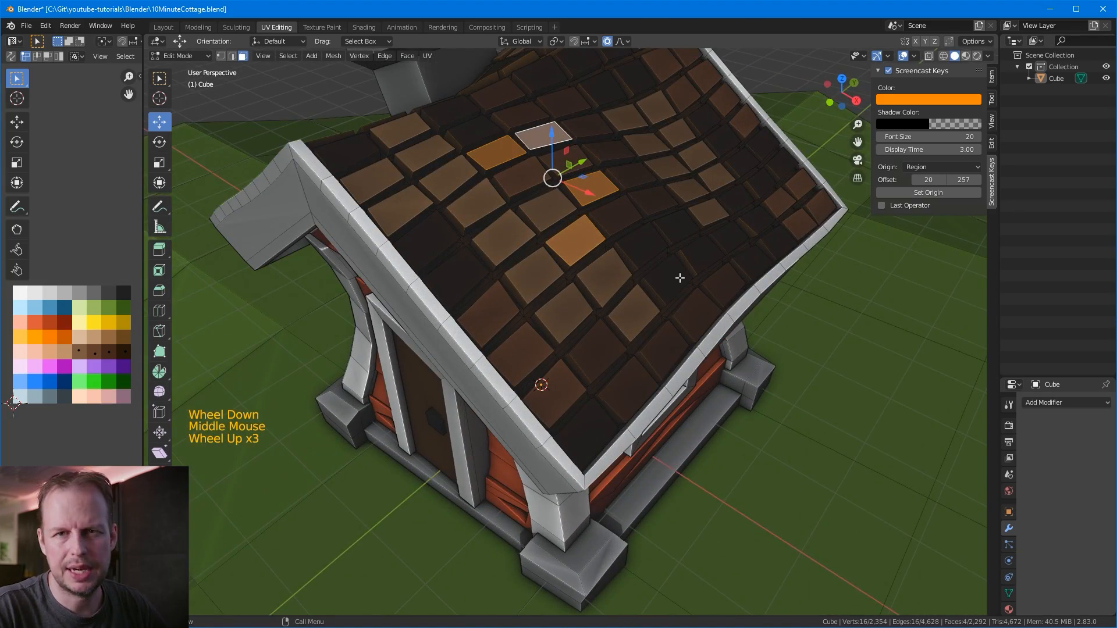
pyautogui.moveTo(605, 260); pyautogui.dragTo(524, 208, button='middle')
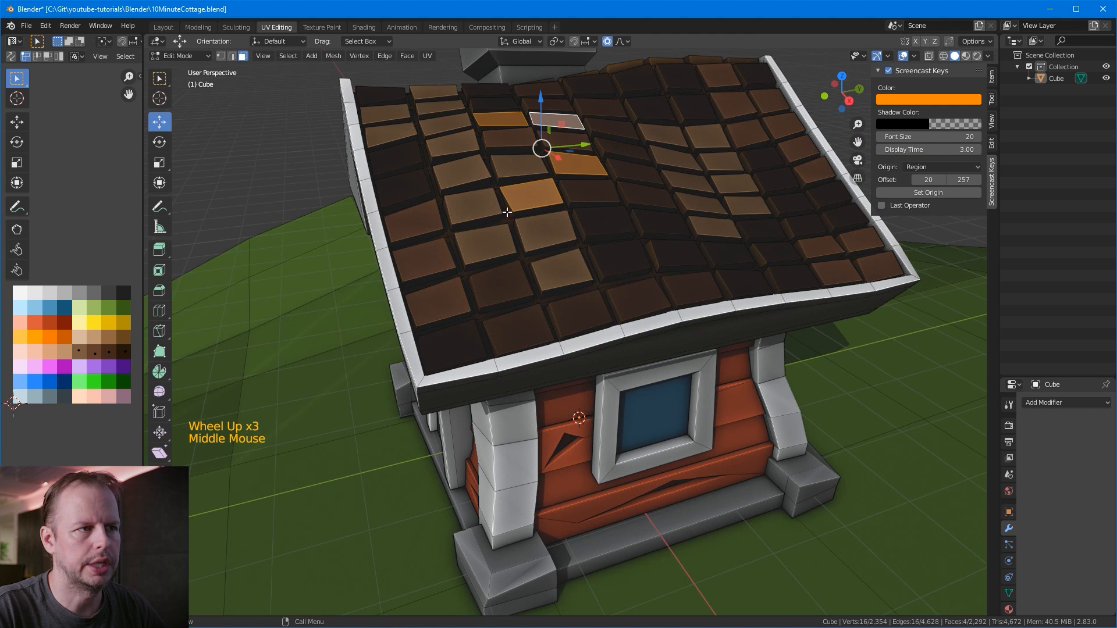
pyautogui.moveTo(557, 168); pyautogui.dragTo(551, 192, button='middle')
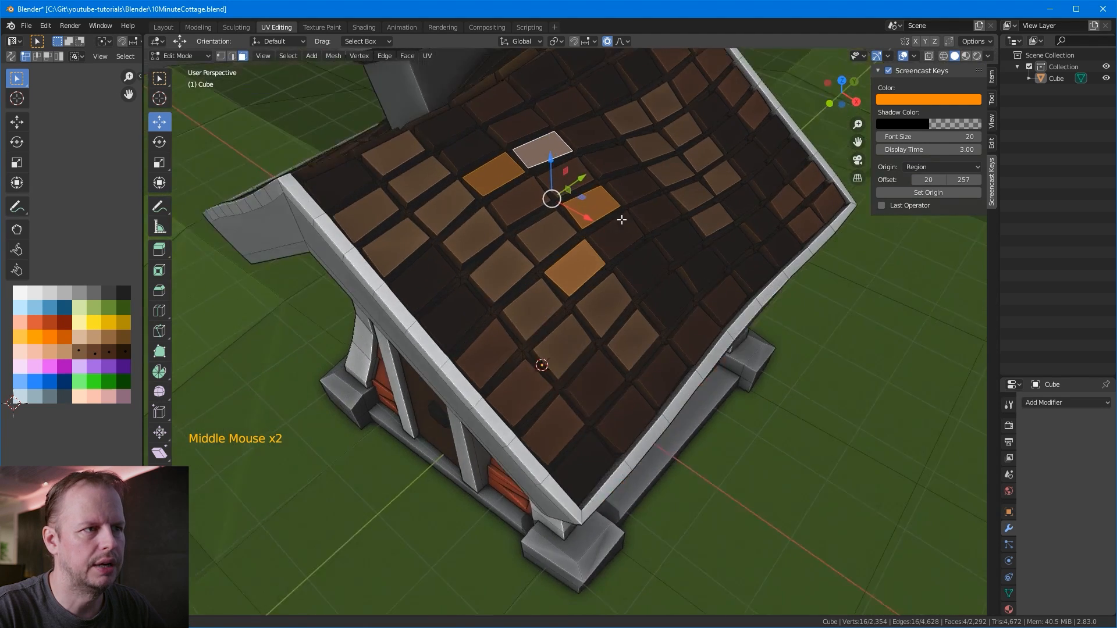
# Step: Try moving a single corner vertex of a light roof tile without proportional editing, and undo the moves
pyautogui.scroll(5, 669, 252)
pyautogui.scroll(-2, 596, 274)
pyautogui.press('1')
pyautogui.click(523, 208)
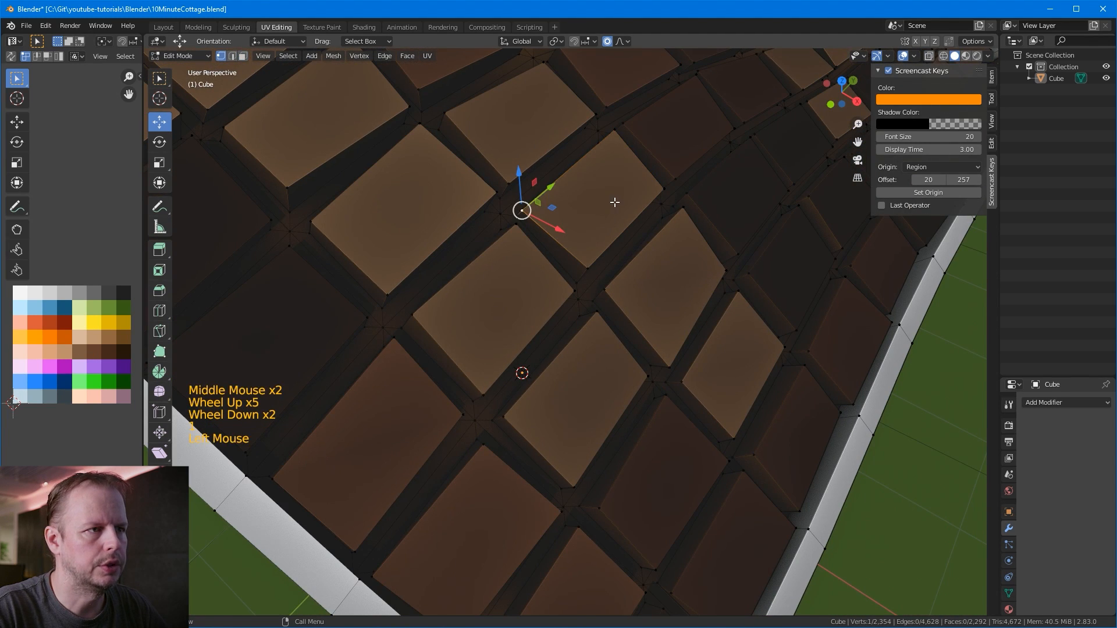
pyautogui.press('g')
pyautogui.press('Escape')
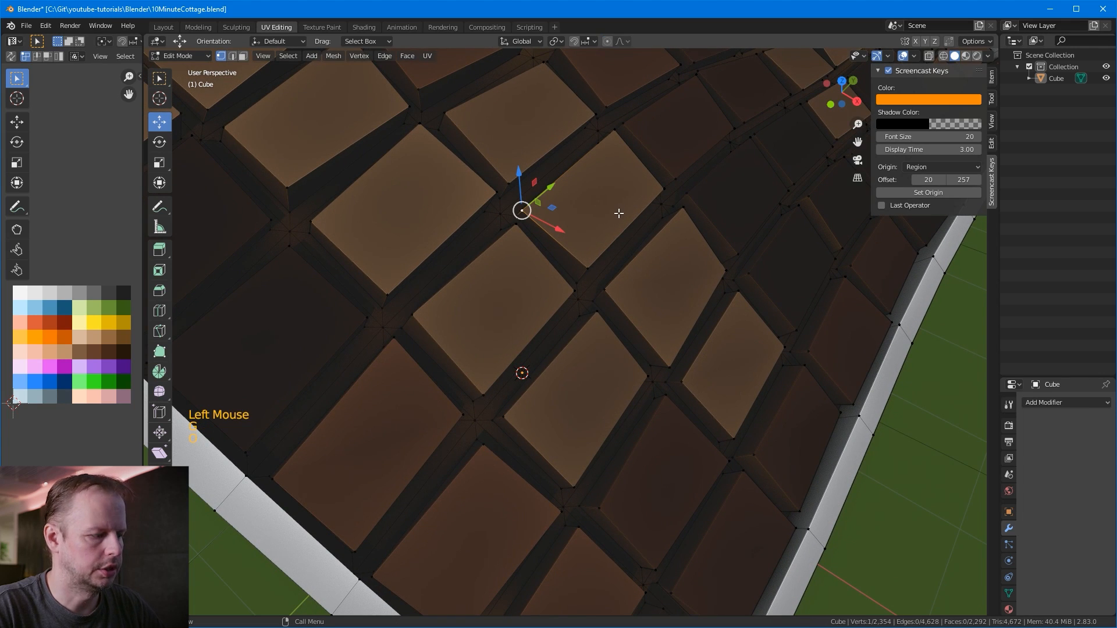
pyautogui.press('g')
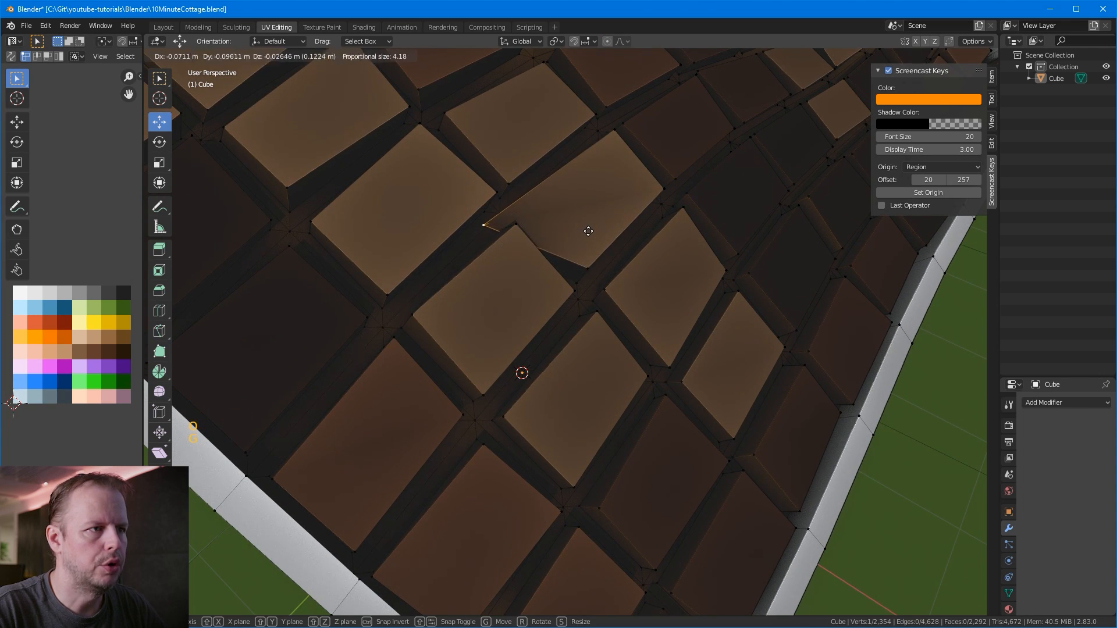
pyautogui.click(591, 226)
pyautogui.moveTo(591, 227); pyautogui.dragTo(663, 259, button='middle')
pyautogui.press('g')
pyautogui.click(636, 222)
pyautogui.press('Tab')
pyautogui.hotkey('ctrl', 'z')
pyautogui.hotkey('ctrl', 'z')
pyautogui.hotkey('ctrl', 'z')
pyautogui.hotkey('ctrl', 'z')
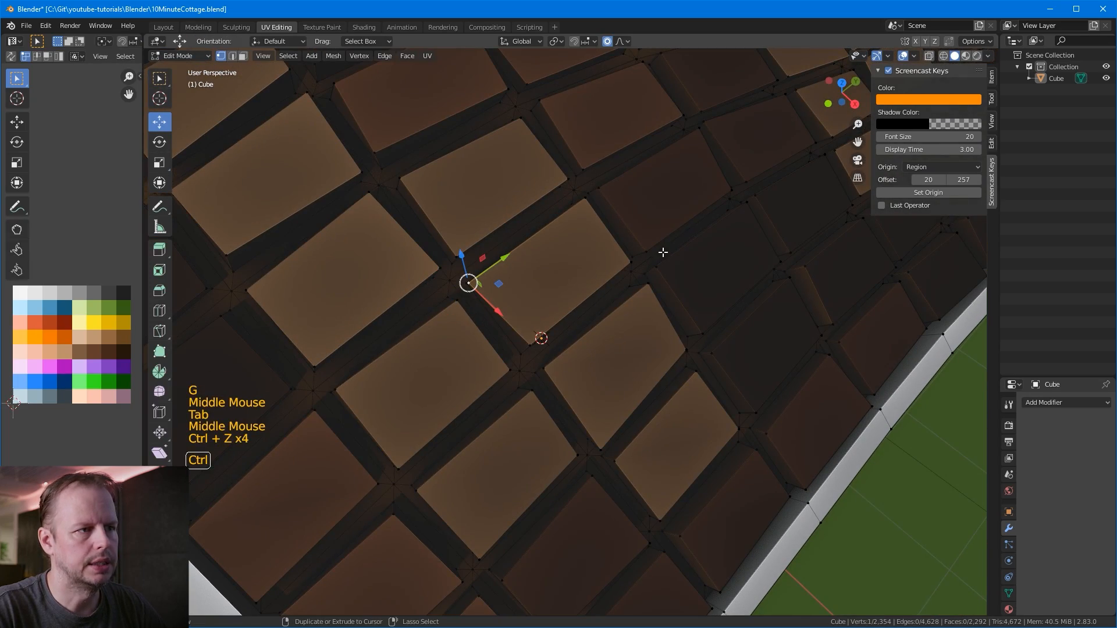
# Step: Try the Randomize transform on the selected roof tile vertices and undo it
pyautogui.scroll(-3, 621, 307)
pyautogui.moveTo(716, 324); pyautogui.dragTo(687, 279, button='middle')
pyautogui.scroll(-4, 733, 312)
pyautogui.press('Tab')
pyautogui.moveTo(686, 280); pyautogui.dragTo(736, 235, button='middle')
pyautogui.scroll(-1, 710, 239)
pyautogui.click(357, 56)
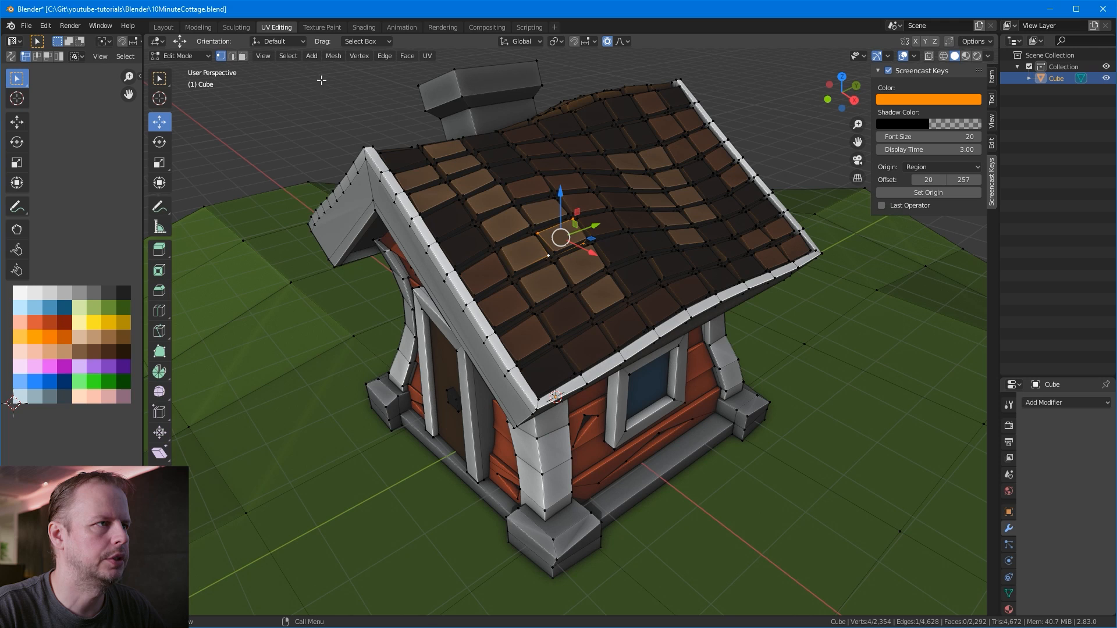
pyautogui.click(334, 55)
pyautogui.moveTo(349, 73)
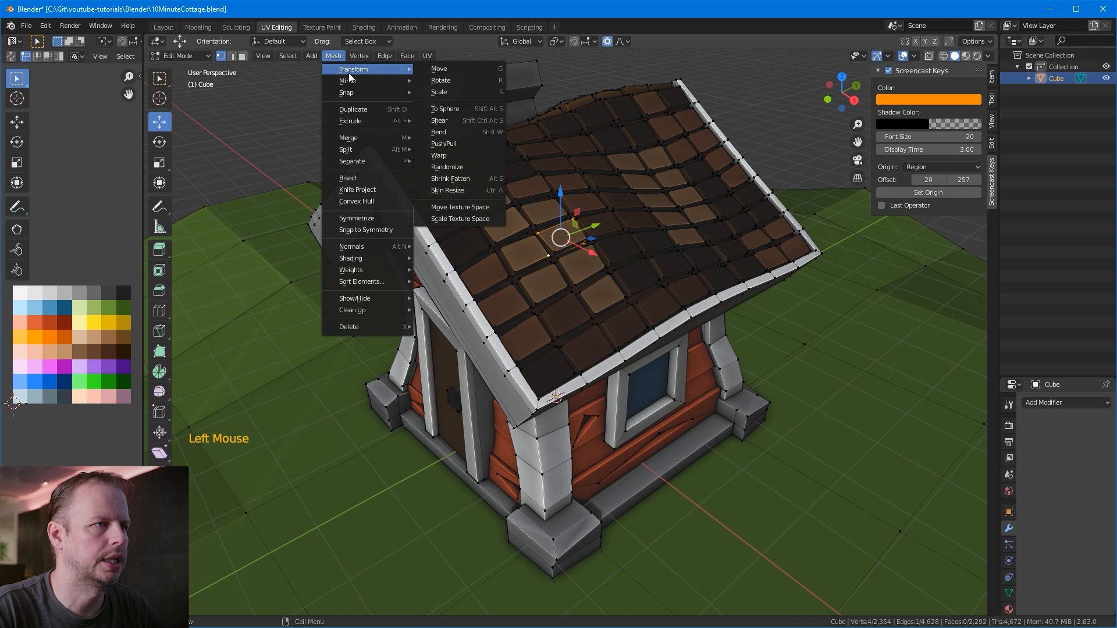
pyautogui.click(478, 163)
pyautogui.hotkey('ctrl', 'z')
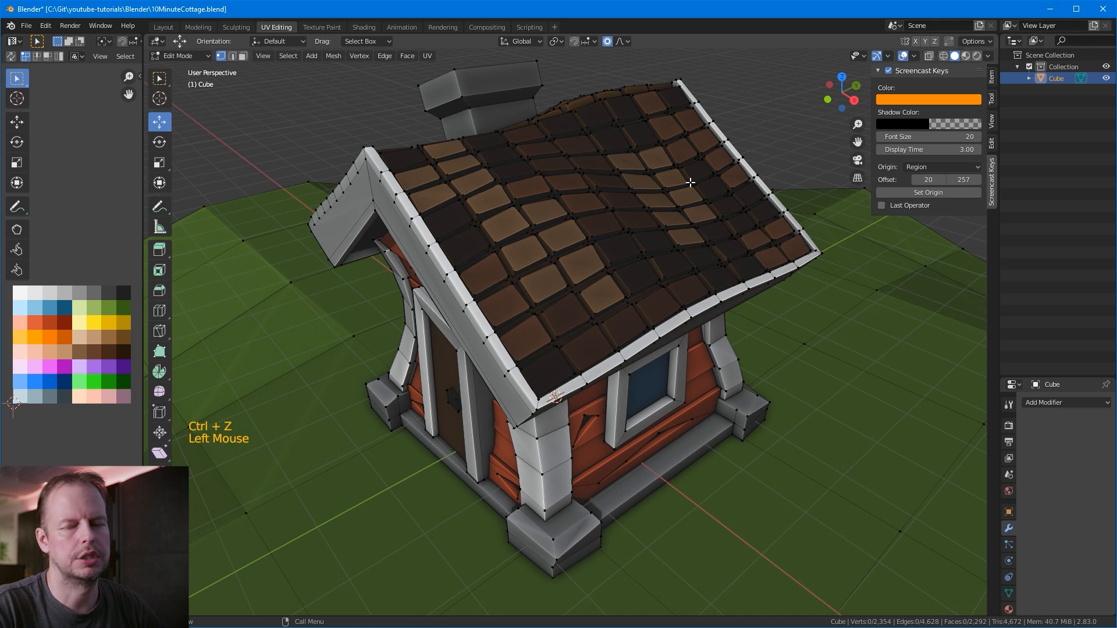
pyautogui.scroll(-3, 684, 100)
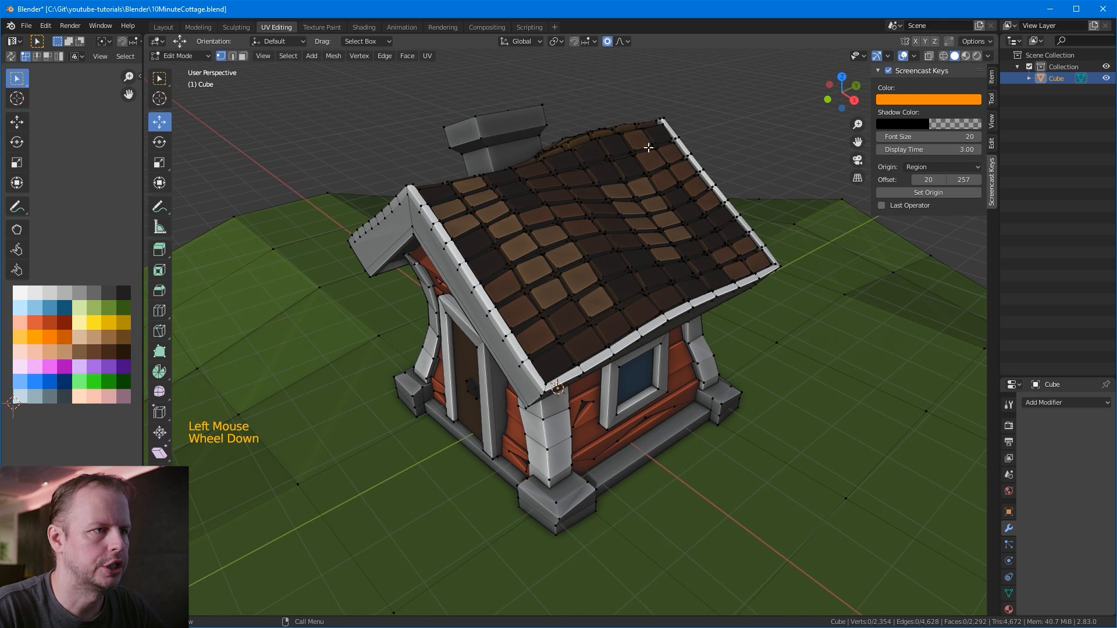
# Step: Switch to face selection and inspect the roof edge, window wall and door front up close
pyautogui.moveTo(684, 100); pyautogui.dragTo(558, 167, button='middle')
pyautogui.press('3')
pyautogui.moveTo(654, 257); pyautogui.dragTo(623, 59, button='middle')
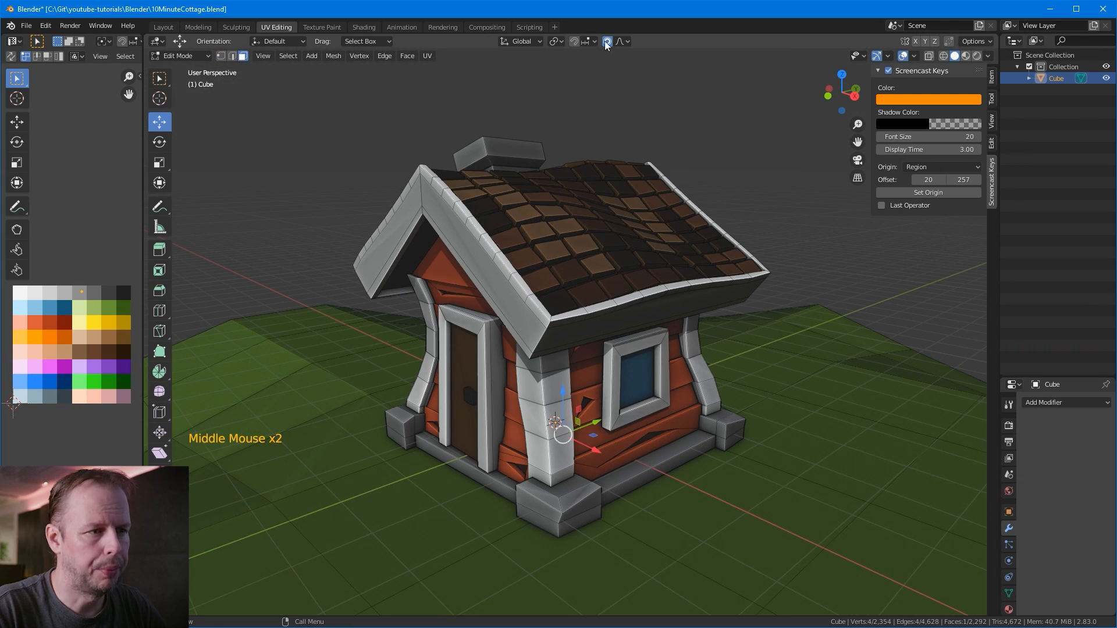
pyautogui.moveTo(513, 383); pyautogui.dragTo(604, 350, button='middle')
pyautogui.moveTo(672, 379); pyautogui.dragTo(658, 371, button='middle')
pyautogui.scroll(3, 525, 336)
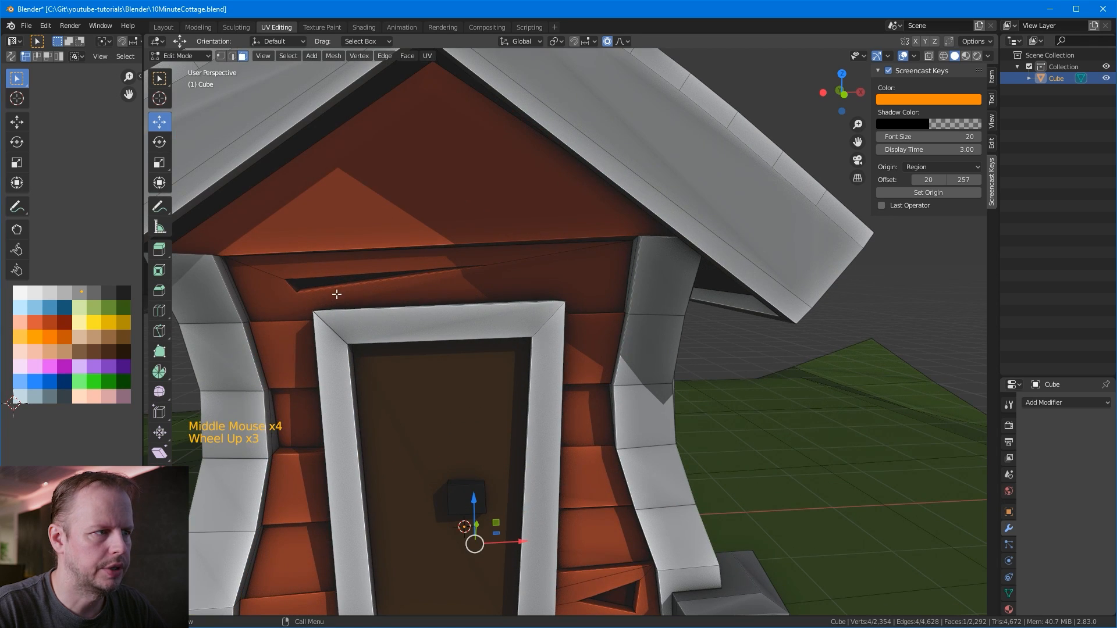
# Step: Leave Edit Mode and examine the whole cottage and its ground from several sides
pyautogui.press('Tab')
pyautogui.scroll(-3, 616, 299)
pyautogui.moveTo(455, 282); pyautogui.dragTo(594, 352, button='middle')
pyautogui.scroll(-2, 535, 343)
pyautogui.scroll(-2, 593, 352)
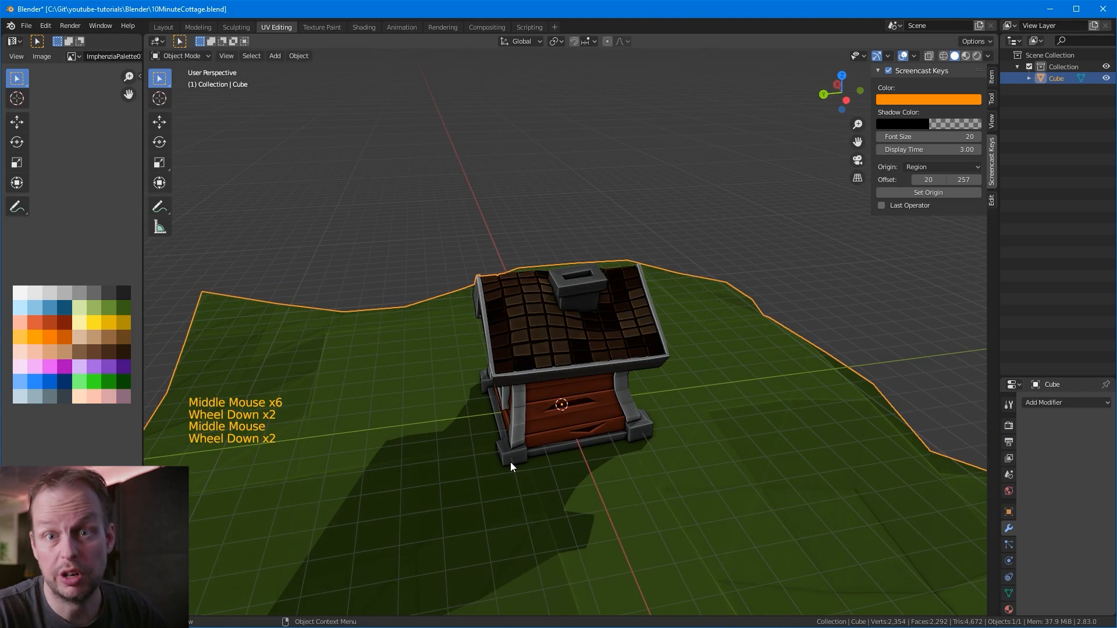
pyautogui.scroll(-1, 657, 458)
pyautogui.moveTo(725, 414); pyautogui.dragTo(698, 401, button='middle')
pyautogui.scroll(3, 699, 401)
pyautogui.moveTo(698, 401); pyautogui.dragTo(681, 387, button='middle')
pyautogui.moveTo(681, 387); pyautogui.dragTo(520, 347, button='middle')
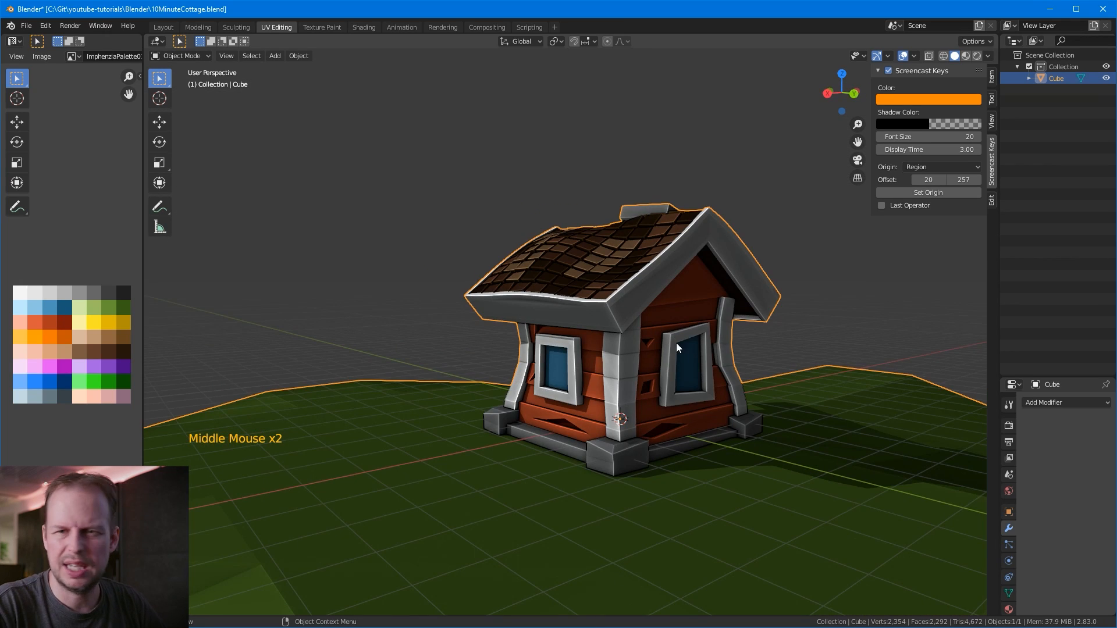
pyautogui.moveTo(757, 334); pyautogui.dragTo(766, 357, button='middle')
# Step: Enter Edit Mode with face selection and select the ground face in front of the cottage's side window
pyautogui.press('Tab')
pyautogui.press('Tab')
pyautogui.press('3')
pyautogui.scroll(-6, 638, 385)
pyautogui.scroll(3, 709, 378)
pyautogui.scroll(1, 708, 379)
pyautogui.moveTo(709, 378)
pyautogui.mouseDown(button='middle')
pyautogui.moveTo(745, 357)
pyautogui.moveTo(690, 368)
pyautogui.mouseUp(button='middle')
pyautogui.moveTo(619, 402); pyautogui.dragTo(640, 406, button='middle')
pyautogui.press('3')
pyautogui.click(631, 476)
pyautogui.press('Tab')
pyautogui.click(628, 458)
pyautogui.moveTo(732, 429); pyautogui.dragTo(716, 450, button='middle')
pyautogui.scroll(-3, 716, 449)
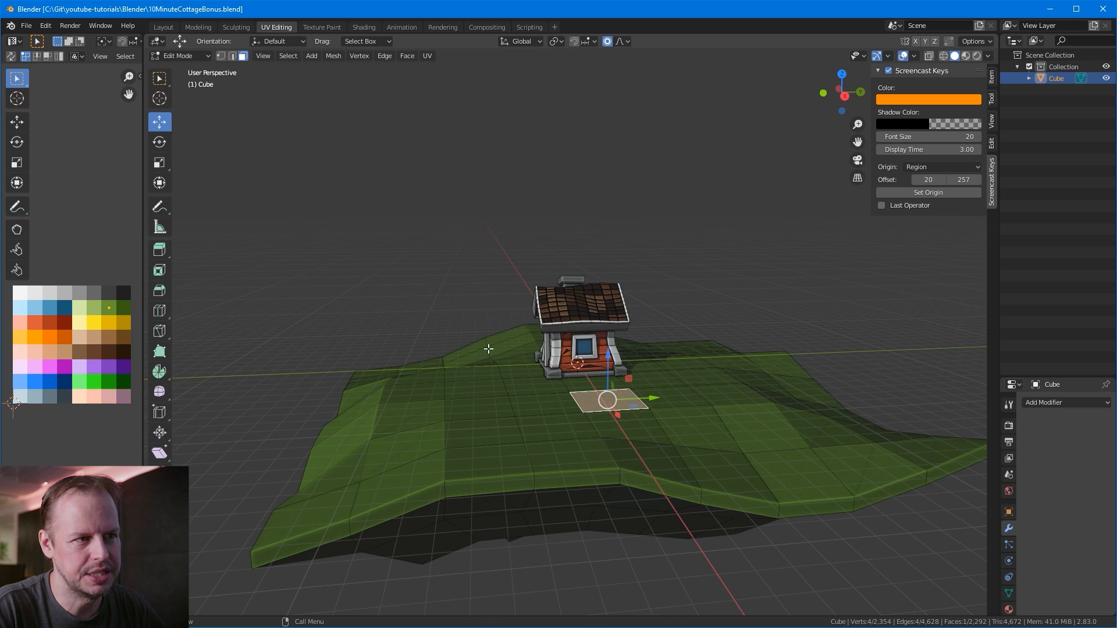
# Step: Select three ground faces in a row from the window wall to the terrain edge and lower them with smooth proportional editing, size about 1.95
pyautogui.moveTo(494, 351); pyautogui.dragTo(627, 424, button='middle')
pyautogui.scroll(3, 627, 424)
pyautogui.moveTo(777, 377); pyautogui.dragTo(619, 273, button='middle')
pyautogui.press('Tab')
pyautogui.press('Tab')
pyautogui.click(602, 292)
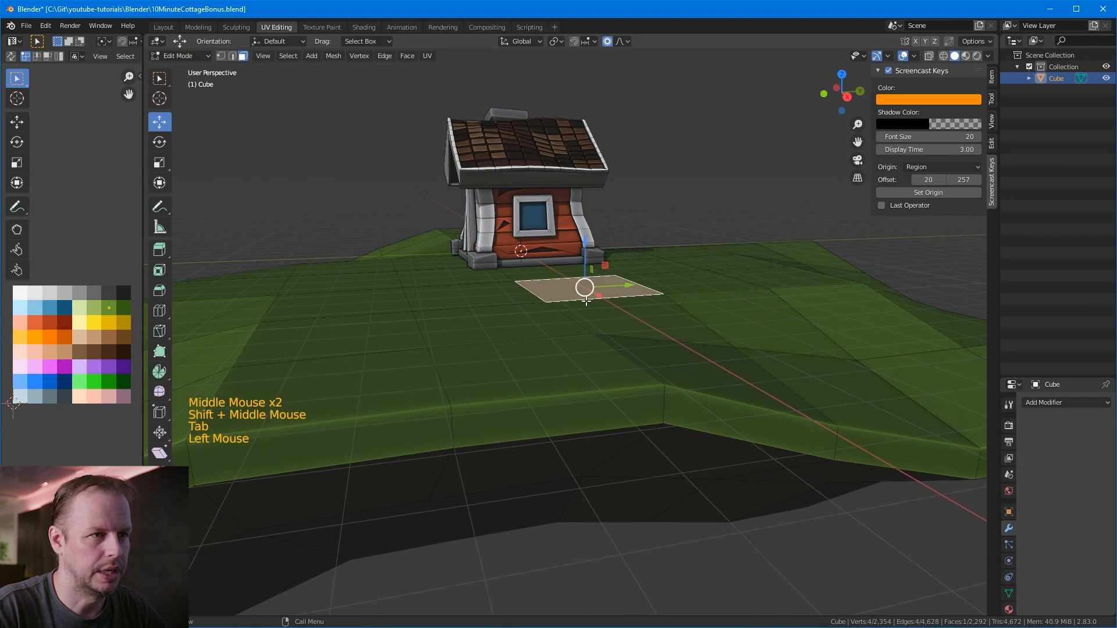
pyautogui.keyDown('shift'); pyautogui.click(698, 329); pyautogui.keyUp('shift')
pyautogui.moveTo(755, 346); pyautogui.dragTo(638, 399, button='middle')
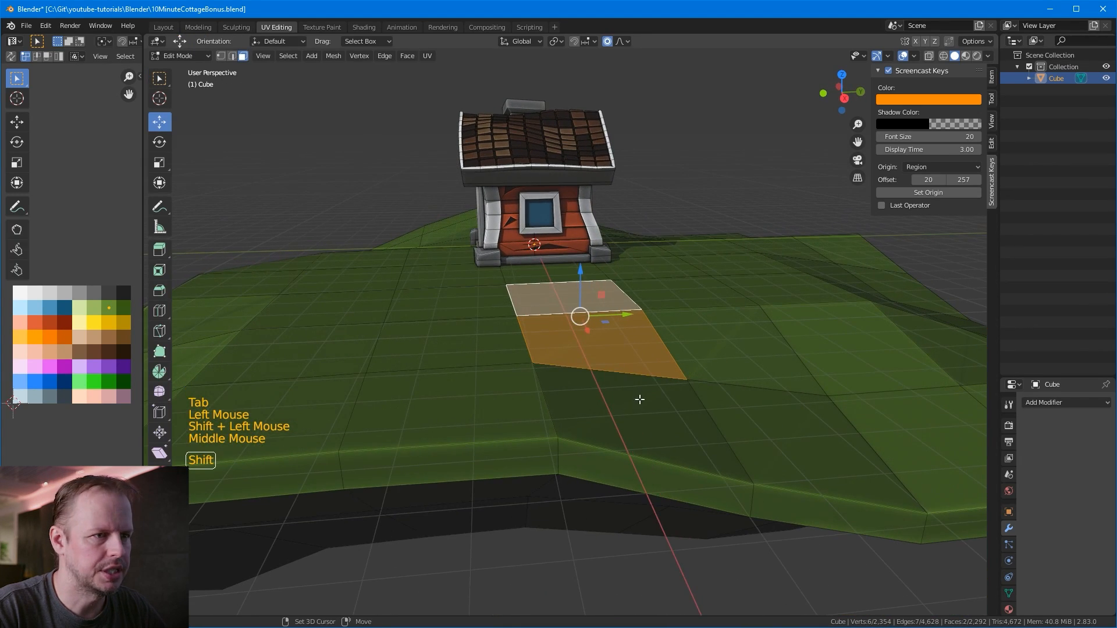
pyautogui.keyDown('shift'); pyautogui.click(616, 477); pyautogui.keyUp('shift')
pyautogui.press('g')
pyautogui.scroll(8, 606, 351)
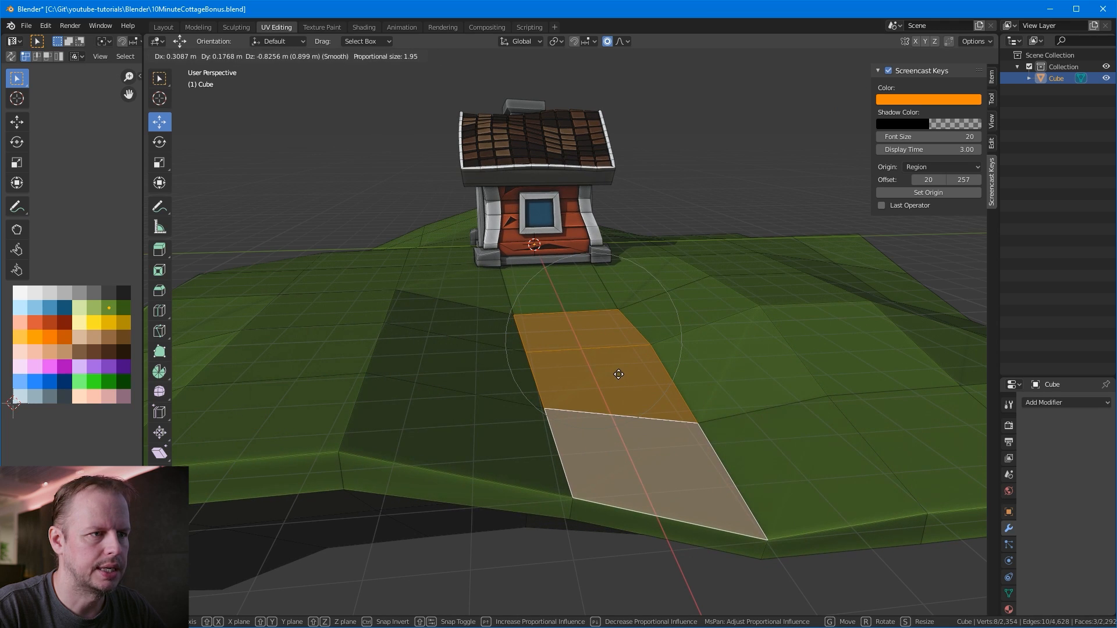
pyautogui.click(618, 382)
# Step: Add the grass rim and underside faces below the path to the selection and lower everything about 0.47 m
pyautogui.moveTo(605, 380); pyautogui.dragTo(669, 326, button='middle')
pyautogui.keyDown('shift'); pyautogui.click(674, 324); pyautogui.keyUp('shift')
pyautogui.keyDown('shift'); pyautogui.click(673, 324); pyautogui.keyUp('shift')
pyautogui.keyDown('shift'); pyautogui.click(634, 411); pyautogui.keyUp('shift')
pyautogui.keyDown('shift'); pyautogui.click(644, 320); pyautogui.keyUp('shift')
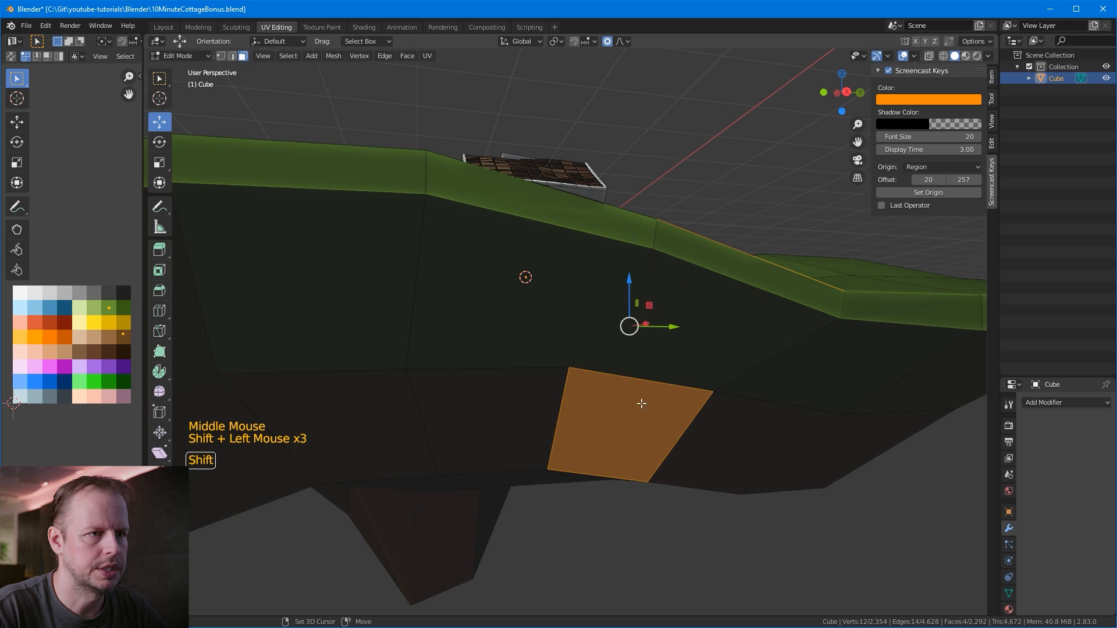
pyautogui.keyDown('shift'); pyautogui.click(643, 320); pyautogui.keyUp('shift')
pyautogui.keyDown('shift'); pyautogui.click(742, 265); pyautogui.keyUp('shift')
pyautogui.moveTo(681, 317); pyautogui.dragTo(710, 300, button='middle')
pyautogui.press('g')
pyautogui.click(709, 350)
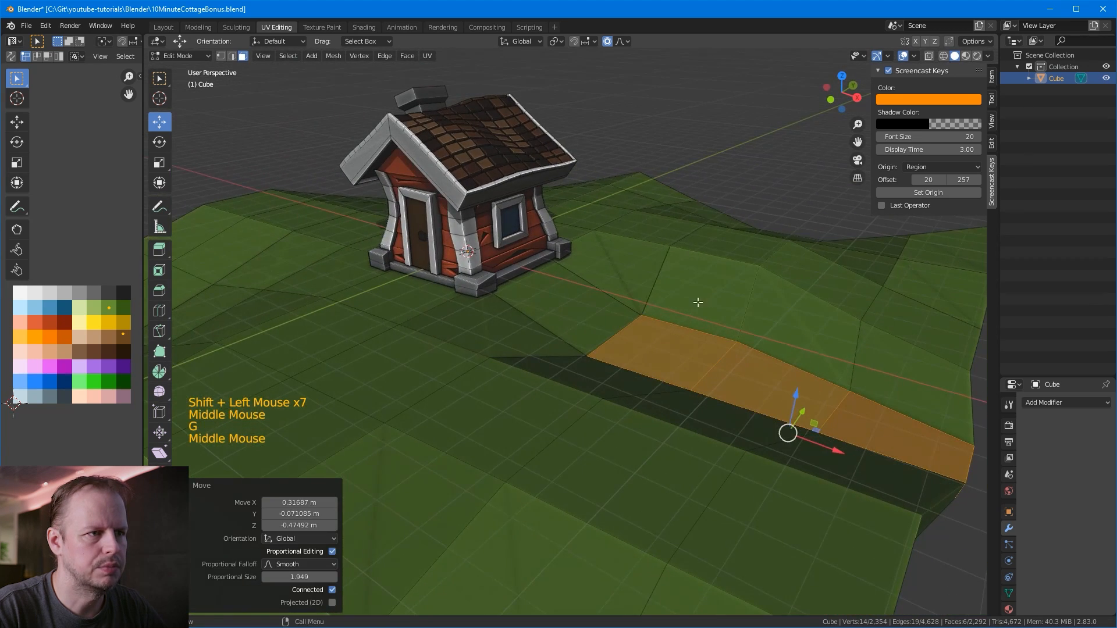
# Step: Shift the ground face beside the window wall and its end edges along X, moving the outer edge about 1.2 m toward the cottage
pyautogui.click(563, 299)
pyautogui.click(563, 301)
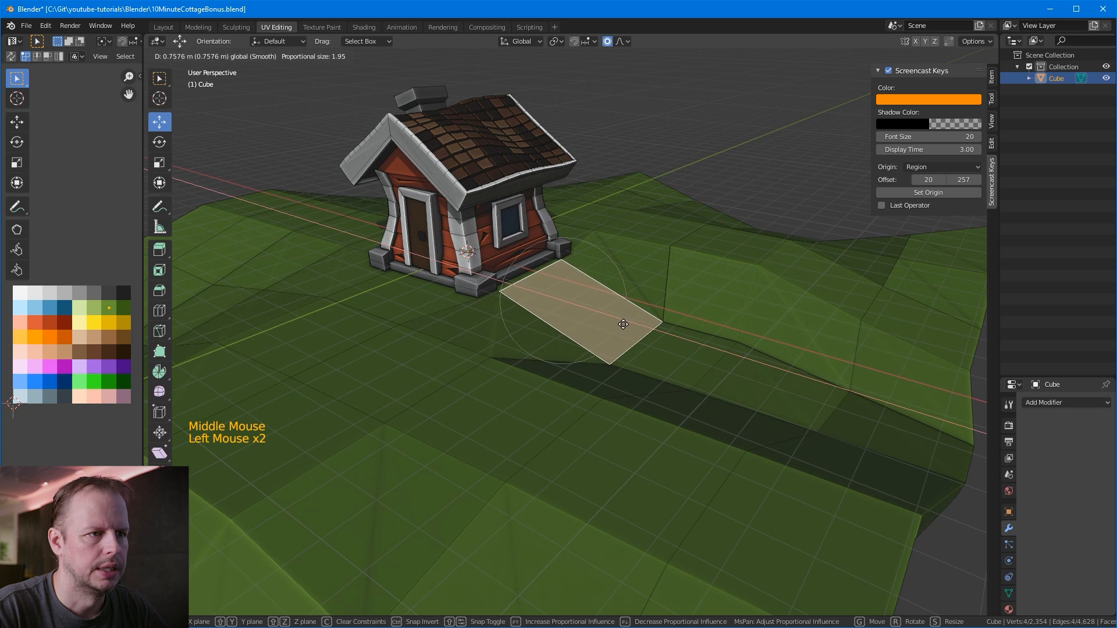
pyautogui.press('2')
pyautogui.click(552, 280)
pyautogui.moveTo(553, 280); pyautogui.dragTo(614, 278)
pyautogui.moveTo(614, 278); pyautogui.dragTo(691, 312, button='middle')
pyautogui.click(693, 318)
pyautogui.click(653, 323)
pyautogui.moveTo(681, 323); pyautogui.dragTo(637, 326)
pyautogui.moveTo(637, 326); pyautogui.dragTo(557, 314, button='middle')
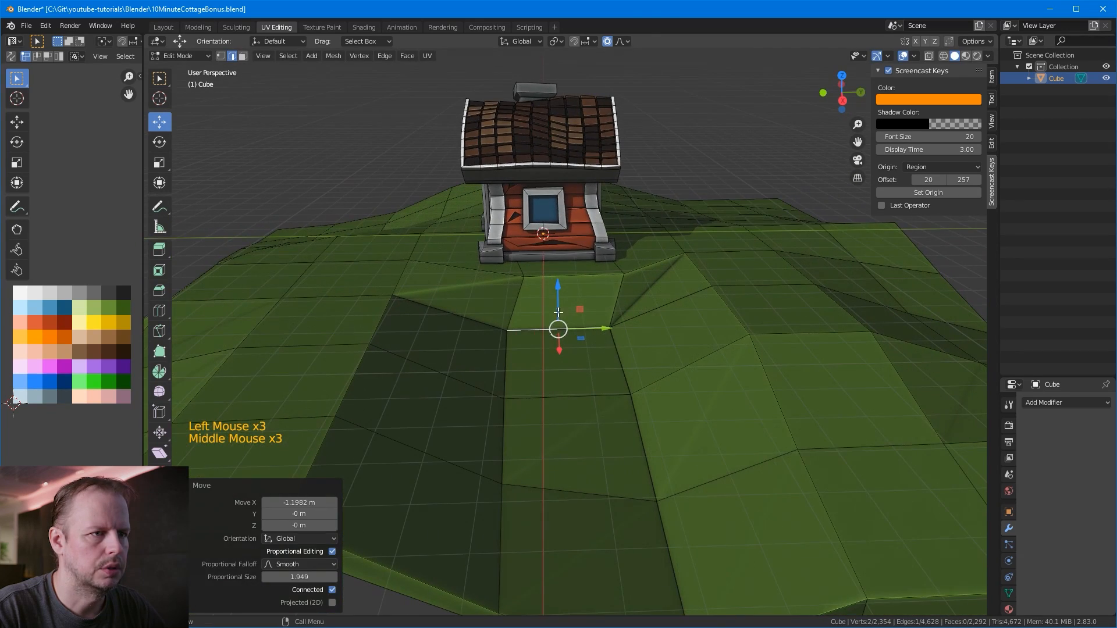
# Step: Move the two ground vertices nearest the window wall about 0.47 m and 0.61 m in the negative Y direction
pyautogui.press('1')
pyautogui.click(606, 278)
pyautogui.press('g')
pyautogui.click(605, 273)
pyautogui.press('g')
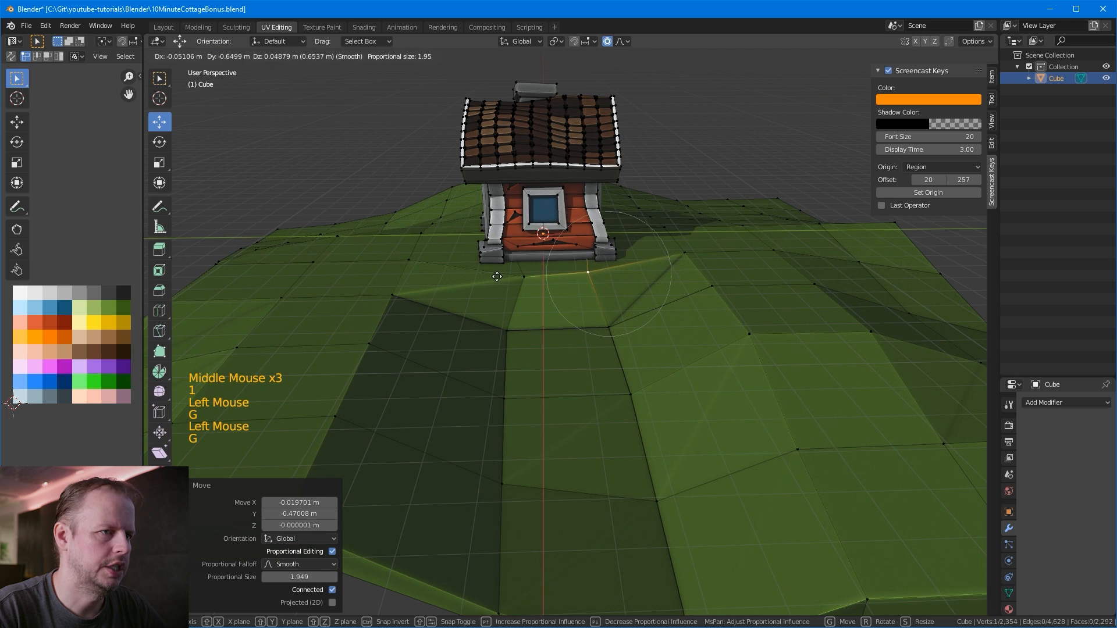
pyautogui.click(498, 276)
pyautogui.moveTo(499, 275); pyautogui.dragTo(616, 79, button='middle')
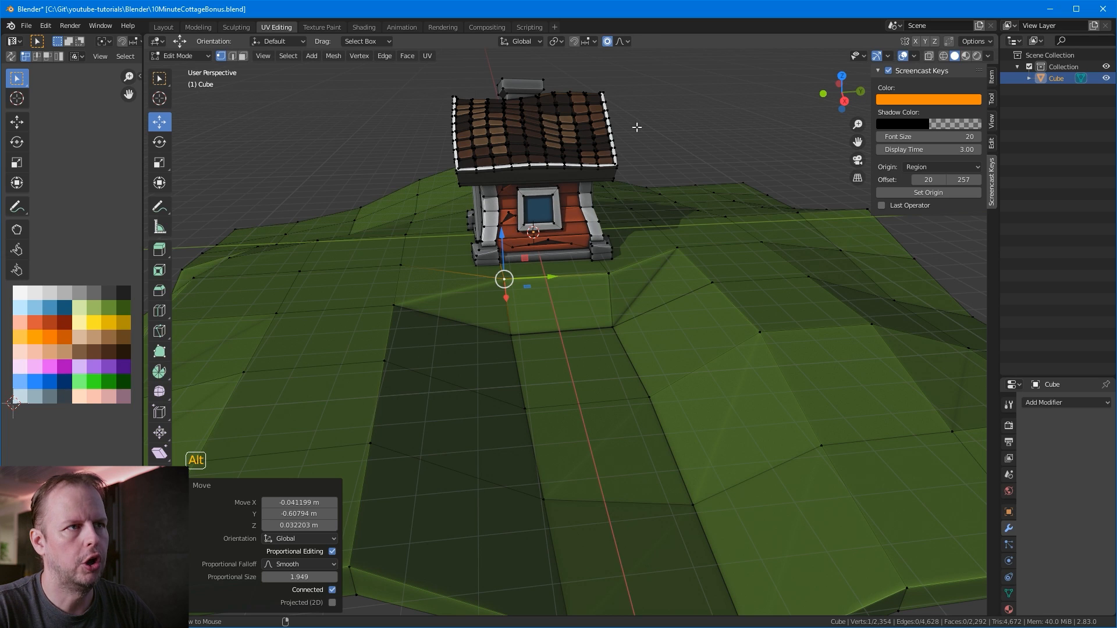
# Step: Turn off the Connected Only option of proportional editing
pyautogui.hotkey('alt', 'o')
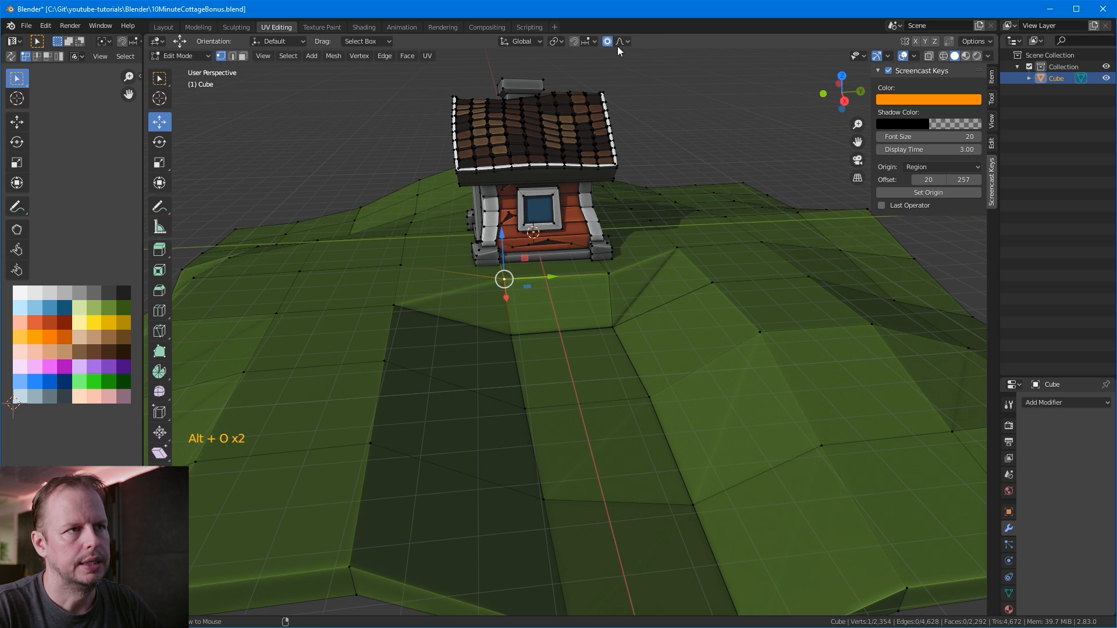
pyautogui.click(608, 41)
pyautogui.click(626, 41)
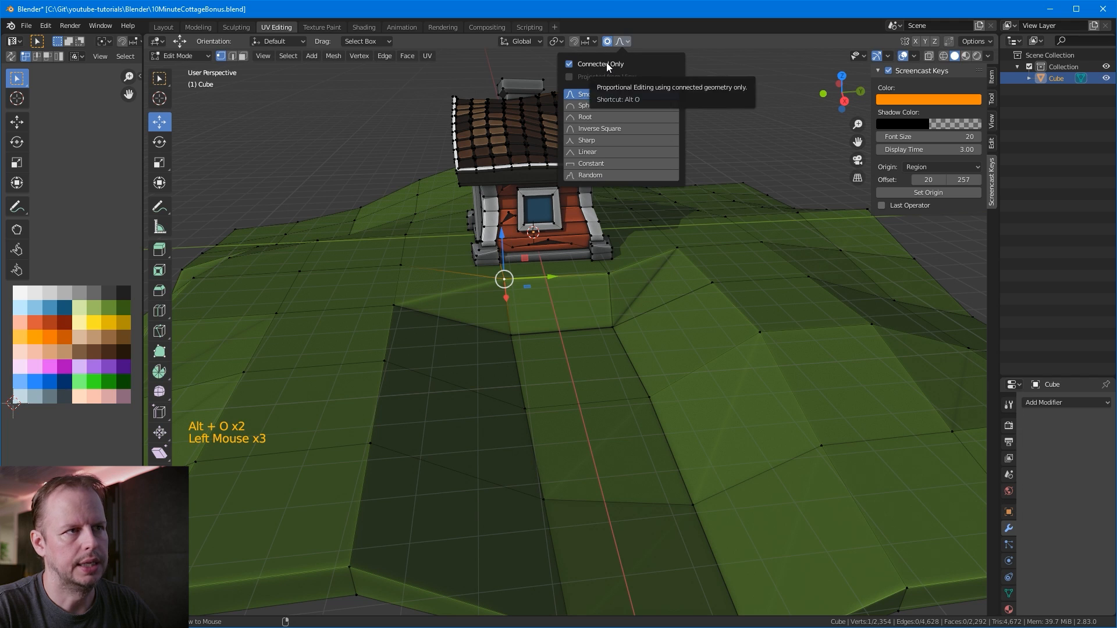
pyautogui.press('Escape')
pyautogui.middleClick(520, 281)
pyautogui.scroll(3, 520, 282)
pyautogui.keyDown('shift'); pyautogui.moveTo(521, 281); pyautogui.dragTo(615, 222, button='middle'); pyautogui.keyUp('shift')
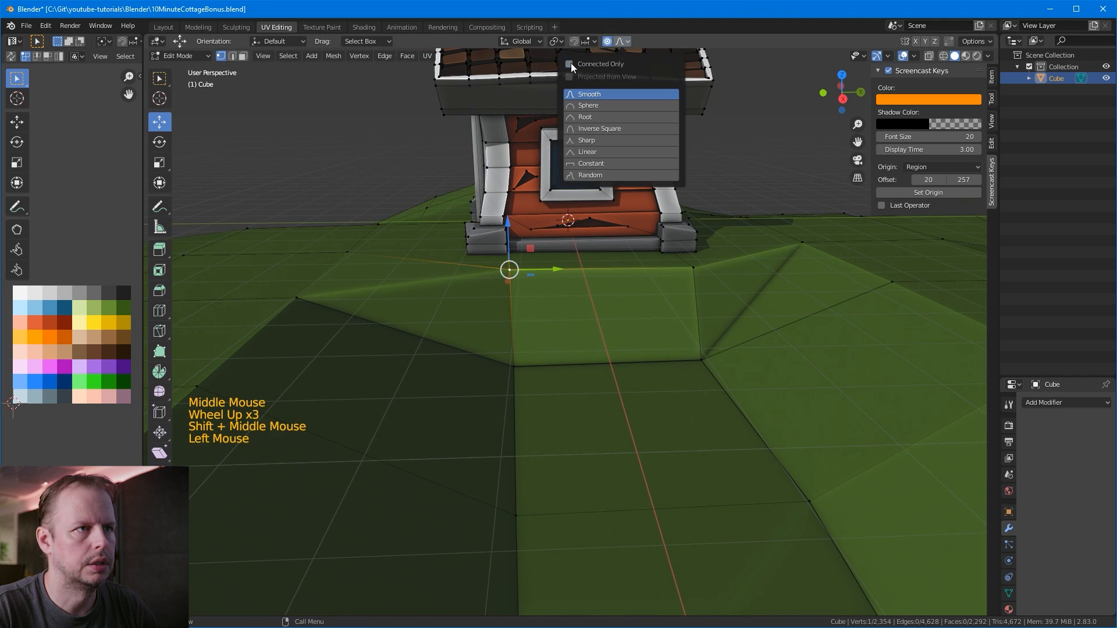
# Step: Try lowering the ground vertex near the cottage corner about 1.05 m with unconnected proportional editing, size about 2.85, and undo it
pyautogui.moveTo(696, 201); pyautogui.dragTo(677, 278, button='middle')
pyautogui.moveTo(554, 280); pyautogui.dragTo(537, 273, button='middle')
pyautogui.press('g')
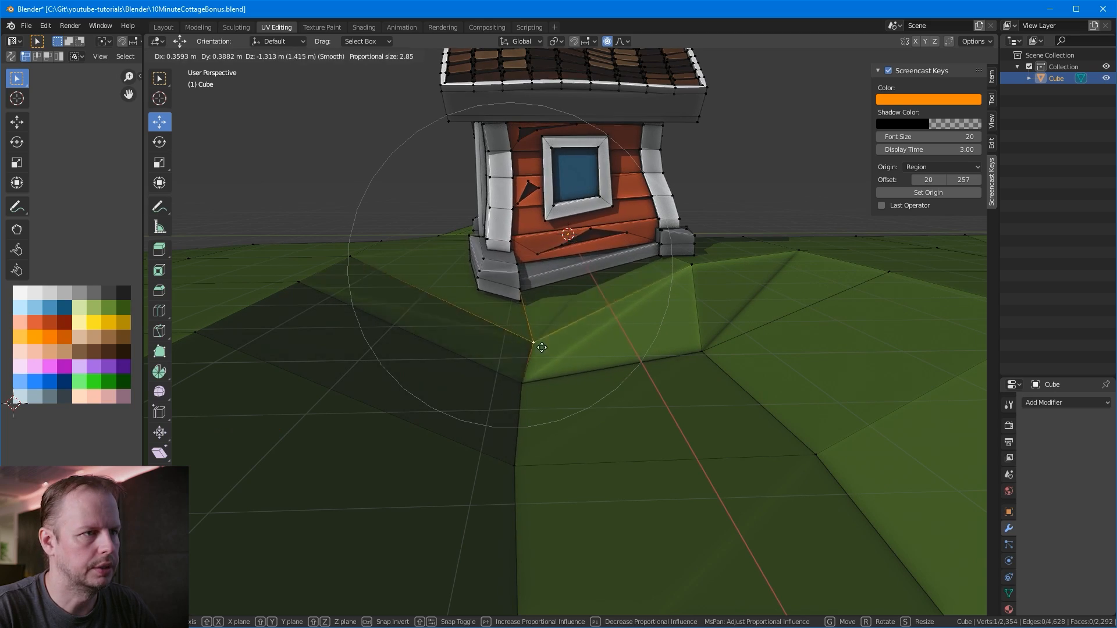
pyautogui.click(523, 340)
pyautogui.moveTo(512, 326); pyautogui.dragTo(608, 331, button='middle')
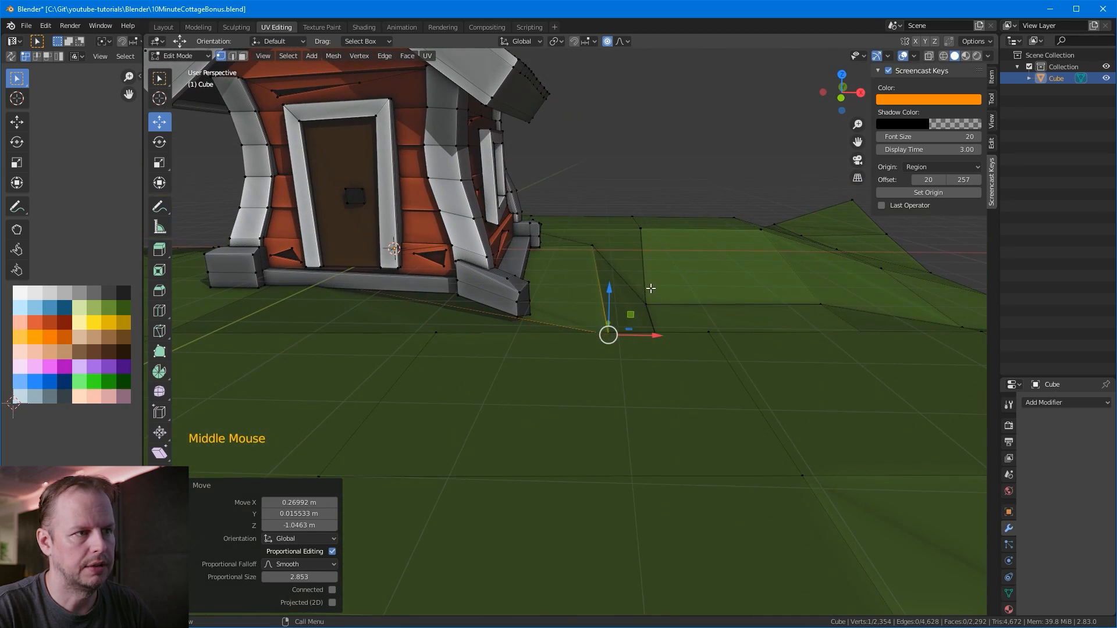
pyautogui.hotkey('ctrl', 'z')
# Step: Reopen the proportional editing options and clear the vertex selection
pyautogui.moveTo(650, 279); pyautogui.dragTo(669, 175, button='middle')
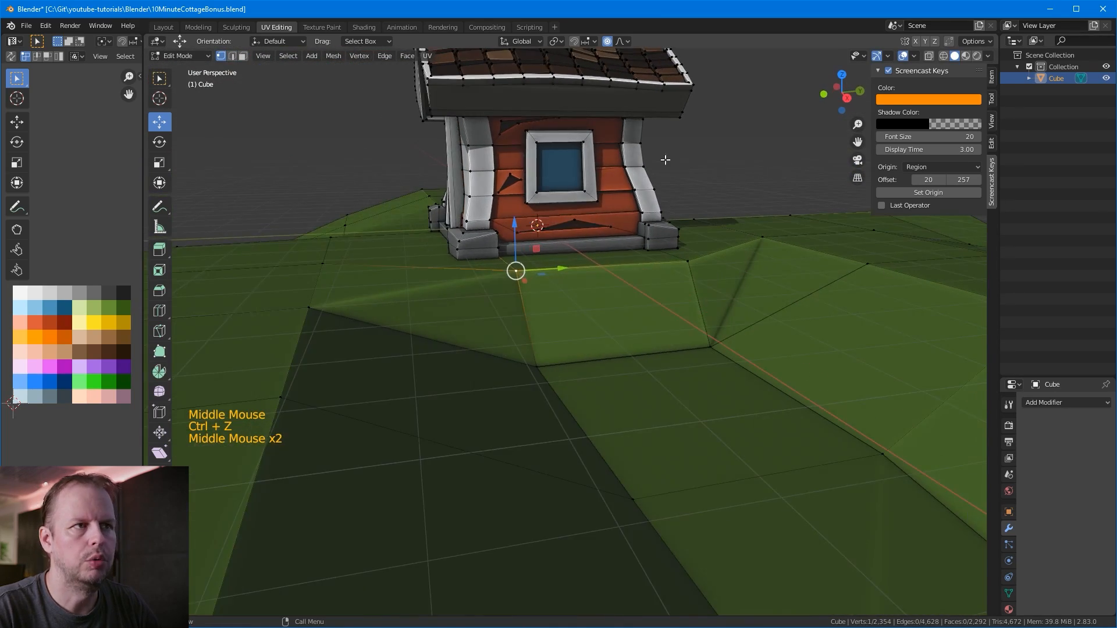
pyautogui.click(626, 42)
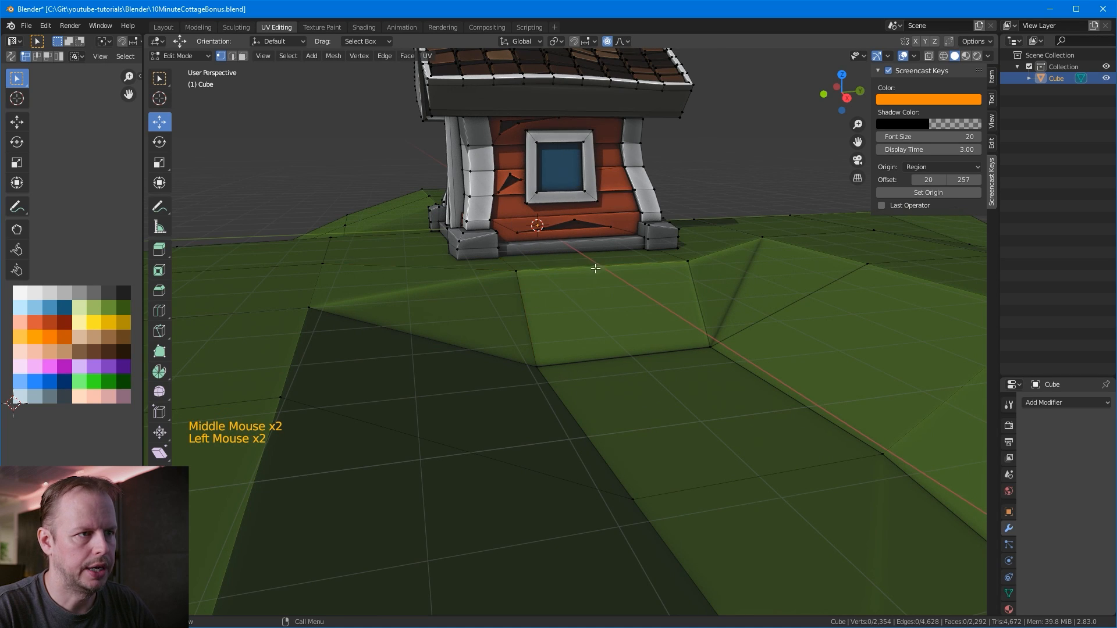
pyautogui.scroll(-2, 596, 267)
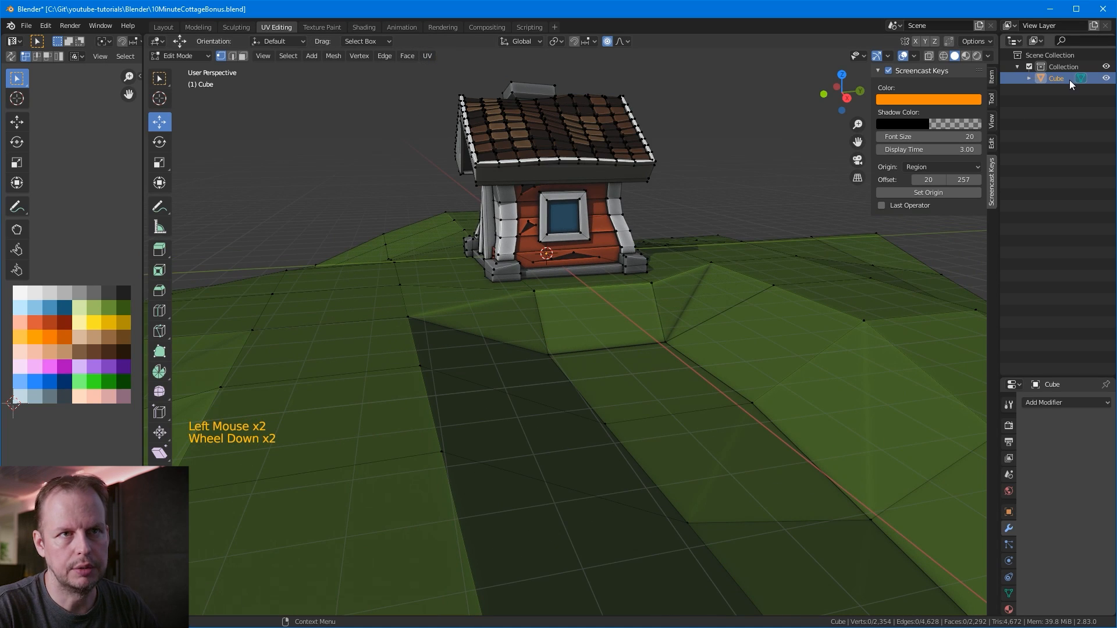
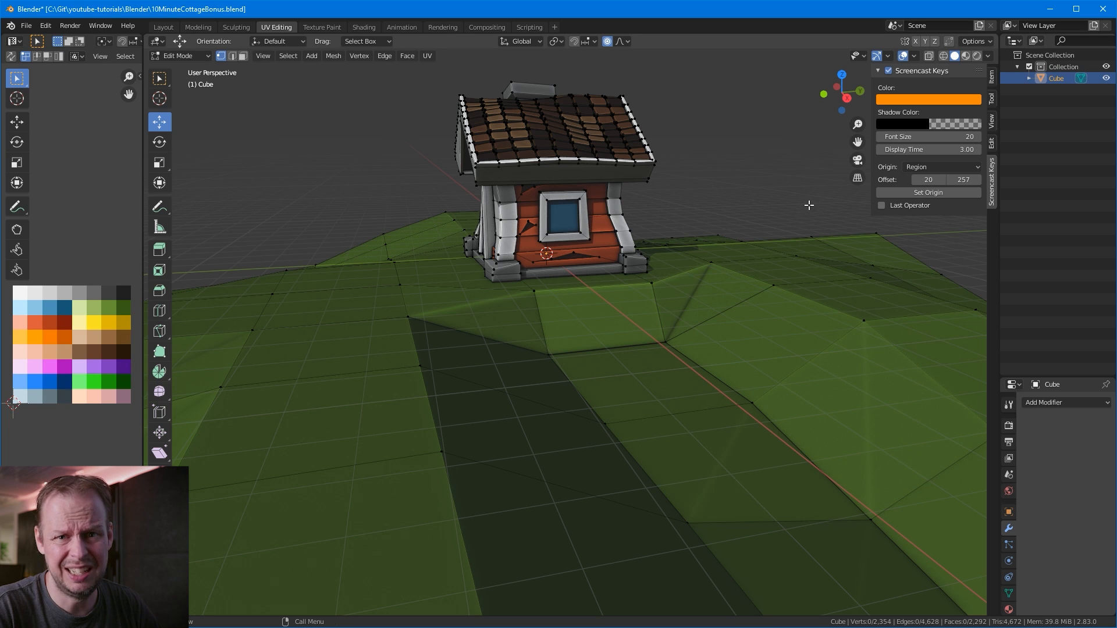
# Step: Select the whole ground mesh as linked geometry, starting from a ground vertex in front of the window wall
pyautogui.moveTo(811, 205); pyautogui.dragTo(524, 313, button='middle')
pyautogui.click(524, 314)
pyautogui.moveTo(401, 302); pyautogui.dragTo(605, 291, button='middle')
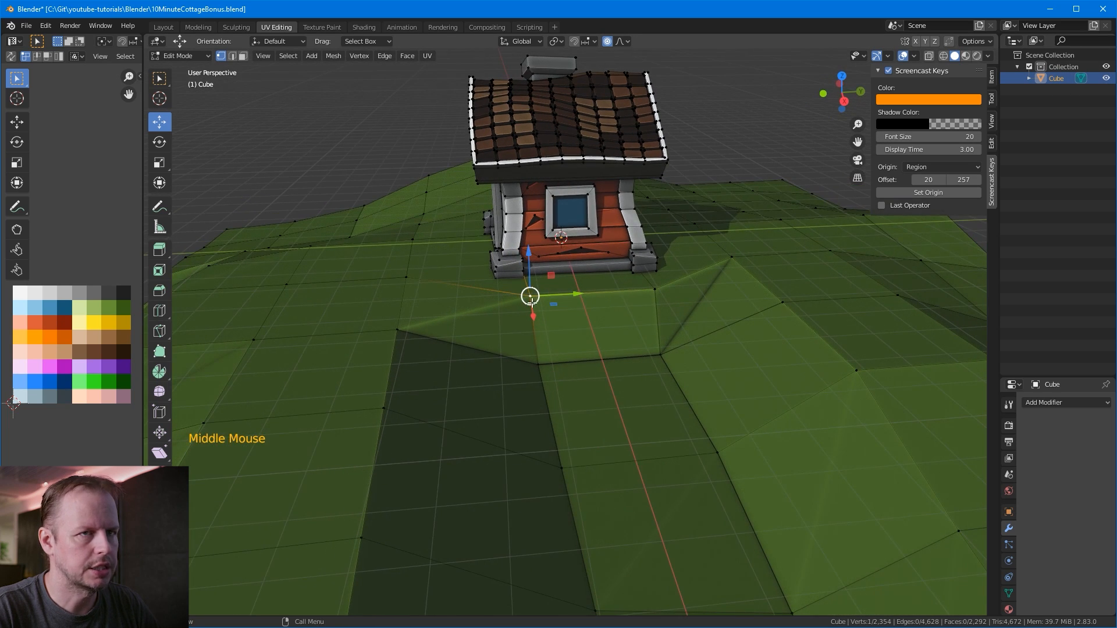
pyautogui.press('l')
pyautogui.click(529, 298)
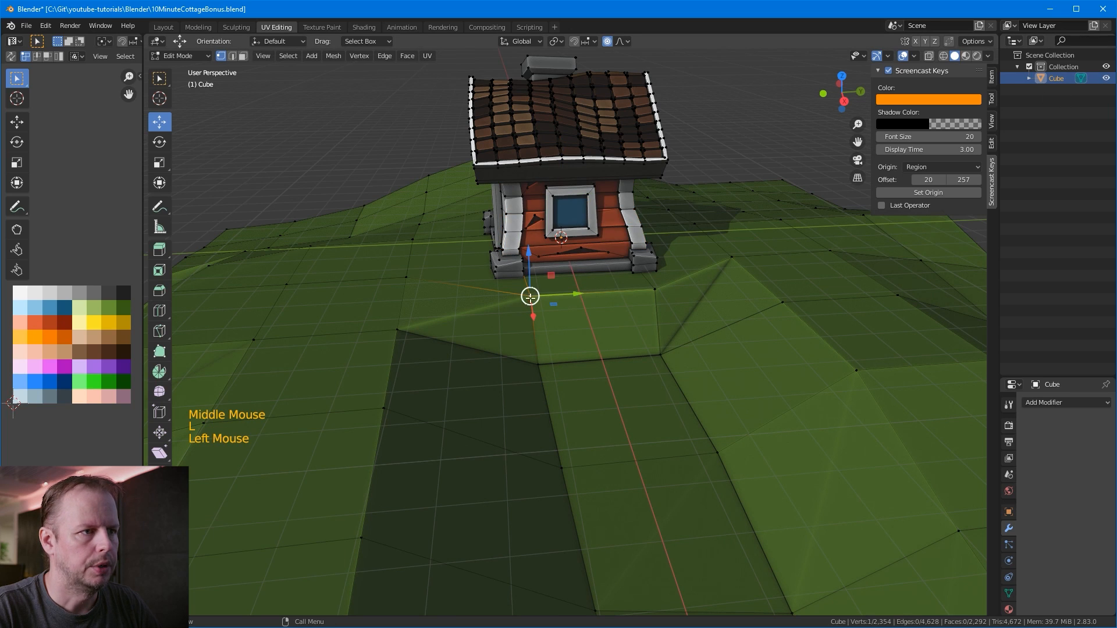
pyautogui.press('l')
pyautogui.moveTo(529, 298); pyautogui.dragTo(595, 328, button='middle')
pyautogui.scroll(-2, 581, 295)
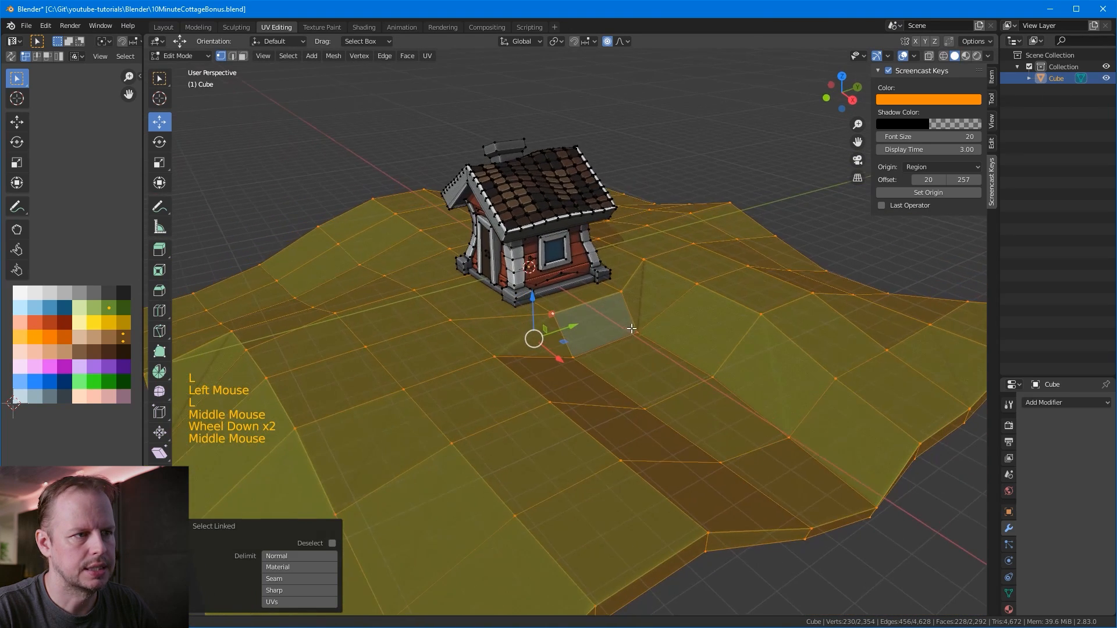
# Step: Turn off proportional editing and try moving the entire selected ground mesh beneath the cottage
pyautogui.scroll(2, 559, 319)
pyautogui.scroll(-3, 559, 319)
pyautogui.moveTo(560, 319); pyautogui.dragTo(600, 231, button='middle')
pyautogui.press('g')
pyautogui.click(585, 325)
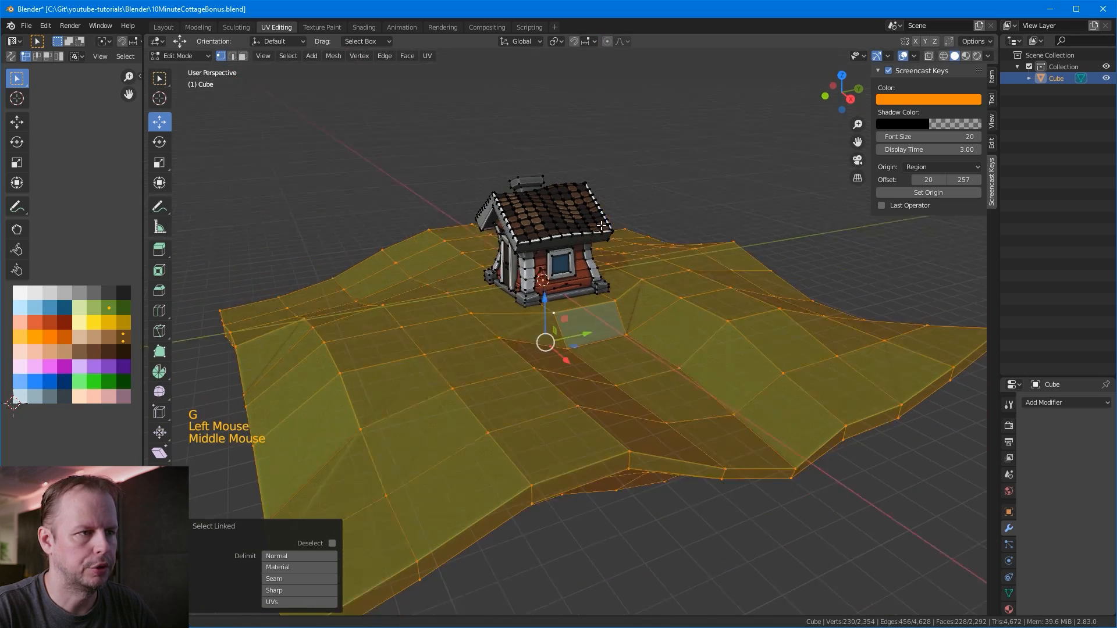
pyautogui.press('g')
pyautogui.click(603, 394)
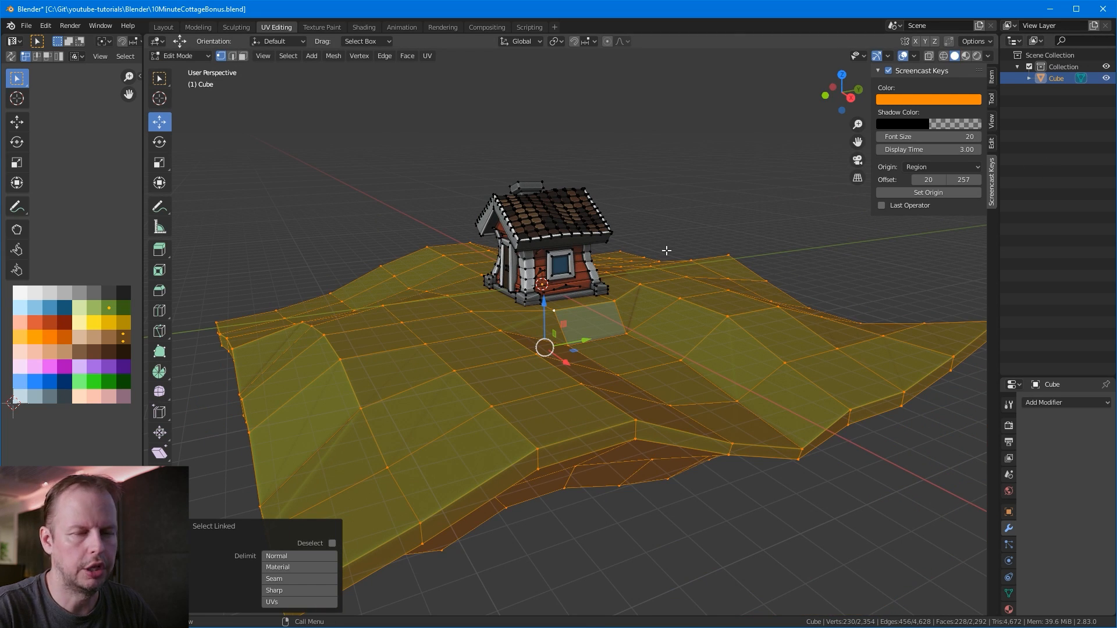
pyautogui.scroll(3, 663, 264)
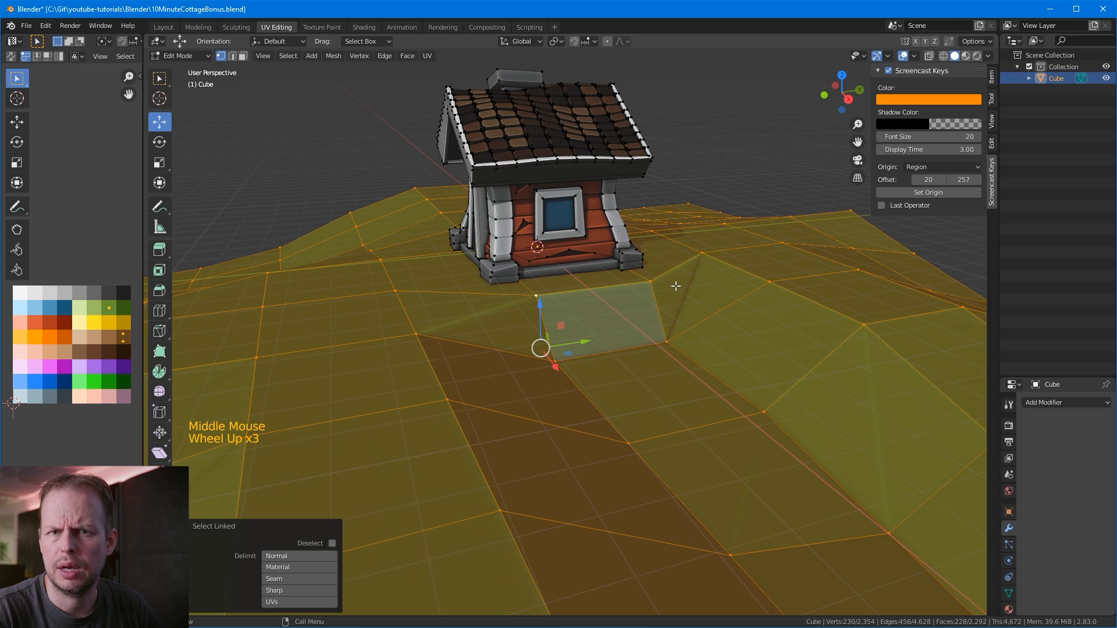
# Step: Slightly shift an edge of the sloped ground face in front of the window wall
pyautogui.scroll(-2, 617, 271)
pyautogui.moveTo(617, 271); pyautogui.dragTo(626, 356, button='middle')
pyautogui.scroll(3, 718, 300)
pyautogui.press('3')
pyautogui.click(652, 309)
pyautogui.press('2')
pyautogui.click(663, 324)
pyautogui.moveTo(663, 324); pyautogui.dragTo(641, 287, button='middle')
pyautogui.moveTo(663, 297); pyautogui.dragTo(643, 294)
pyautogui.scroll(-2, 736, 303)
pyautogui.moveTo(643, 294); pyautogui.dragTo(675, 356, button='middle')
pyautogui.scroll(-2, 737, 303)
# Step: Select the three ground faces running down the middle of the trench from the slope to the terrain edge
pyautogui.press('3')
pyautogui.click(617, 302)
pyautogui.keyDown('shift'); pyautogui.click(640, 320); pyautogui.keyUp('shift')
pyautogui.keyDown('shift'); pyautogui.click(631, 391); pyautogui.keyUp('shift')
pyautogui.keyDown('shift'); pyautogui.click(662, 445); pyautogui.keyUp('shift')
pyautogui.click(611, 318)
pyautogui.keyDown('shift'); pyautogui.click(624, 358); pyautogui.keyUp('shift')
pyautogui.click(624, 358)
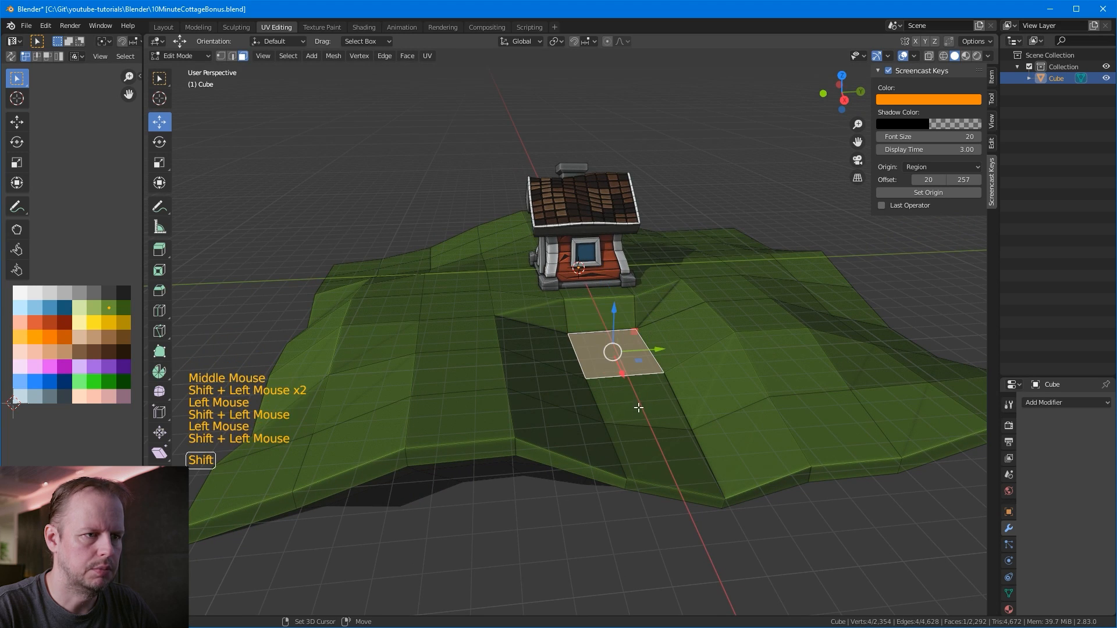
pyautogui.keyDown('shift'); pyautogui.click(640, 406); pyautogui.keyUp('shift')
pyautogui.keyDown('shift'); pyautogui.click(669, 468); pyautogui.keyUp('shift')
# Step: Lower the selected trench faces about 0.36 m along Z with proportional editing turned on, size 2.85
pyautogui.moveTo(639, 353); pyautogui.dragTo(646, 373)
pyautogui.hotkey('ctrl', 'z')
pyautogui.press('o')
pyautogui.press('g')
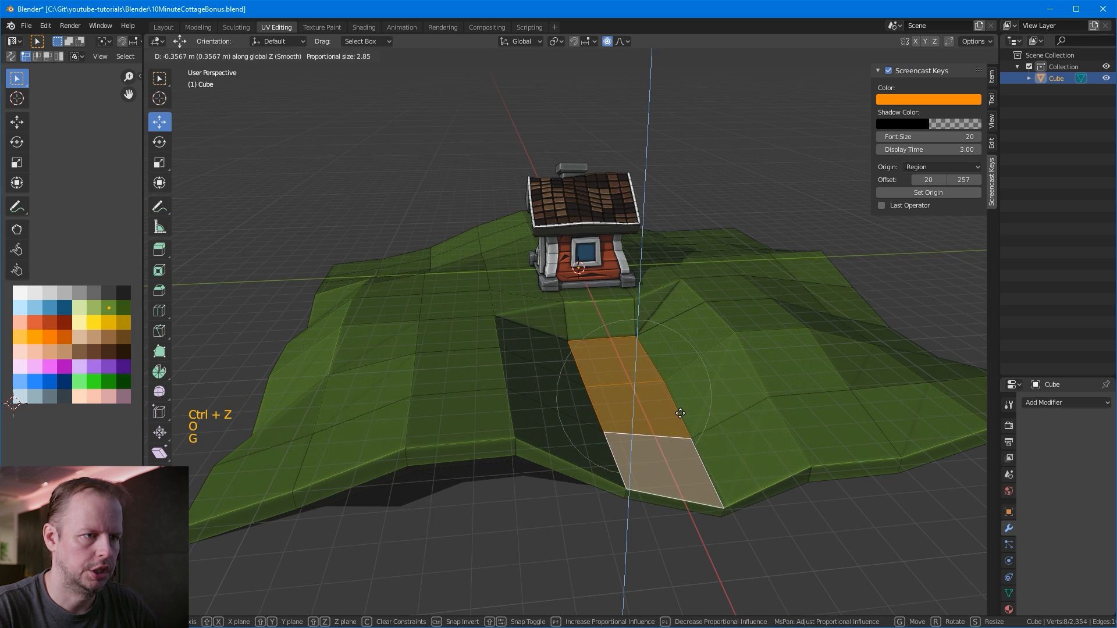
pyautogui.click(681, 415)
# Step: Select the terrain's underside face beneath the trench's outer end and lower it slightly along Z
pyautogui.moveTo(682, 415); pyautogui.dragTo(695, 391, button='middle')
pyautogui.click(695, 391)
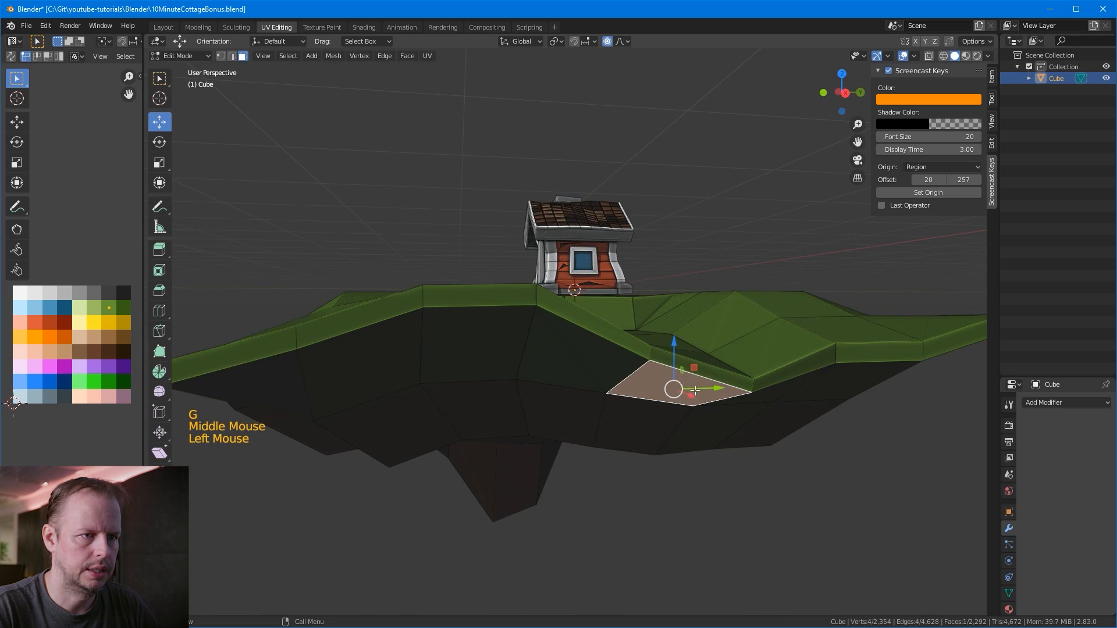
pyautogui.hotkey('ctrl', 'z')
pyautogui.moveTo(674, 348); pyautogui.dragTo(678, 369)
pyautogui.moveTo(685, 347); pyautogui.dragTo(658, 384, button='middle')
# Step: Select the slope face in front of the window wall and the middle strip of trench faces leading to the terrain edge
pyautogui.press('3')
pyautogui.click(601, 334)
pyautogui.moveTo(600, 338); pyautogui.dragTo(596, 340, button='middle')
pyautogui.keyDown('shift'); pyautogui.click(585, 377); pyautogui.keyUp('shift')
pyautogui.keyDown('shift'); pyautogui.click(579, 450); pyautogui.keyUp('shift')
pyautogui.keyDown('shift'); pyautogui.click(569, 520); pyautogui.keyUp('shift')
pyautogui.keyDown('shift'); pyautogui.scroll(-1, 569, 520); pyautogui.keyUp('shift')
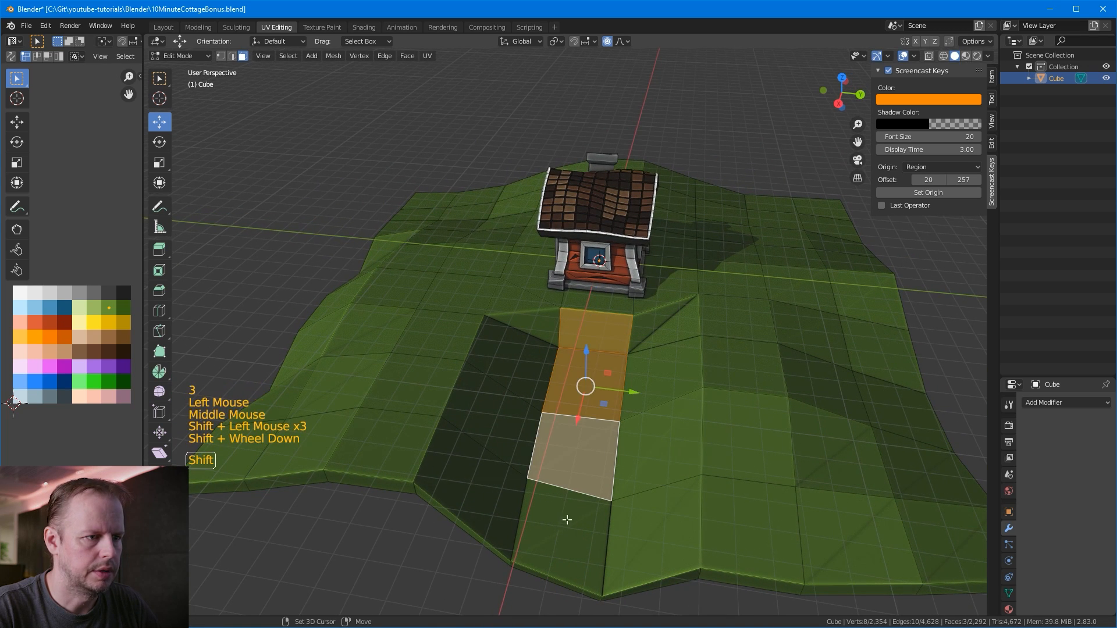
pyautogui.keyDown('shift'); pyautogui.click(571, 543); pyautogui.keyUp('shift')
# Step: Add the ground faces on both sides of the trench's middle strip to the selection
pyautogui.keyDown('shift'); pyautogui.click(488, 471); pyautogui.keyUp('shift')
pyautogui.keyDown('shift'); pyautogui.click(512, 355); pyautogui.keyUp('shift')
pyautogui.keyDown('shift'); pyautogui.click(664, 375); pyautogui.keyUp('shift')
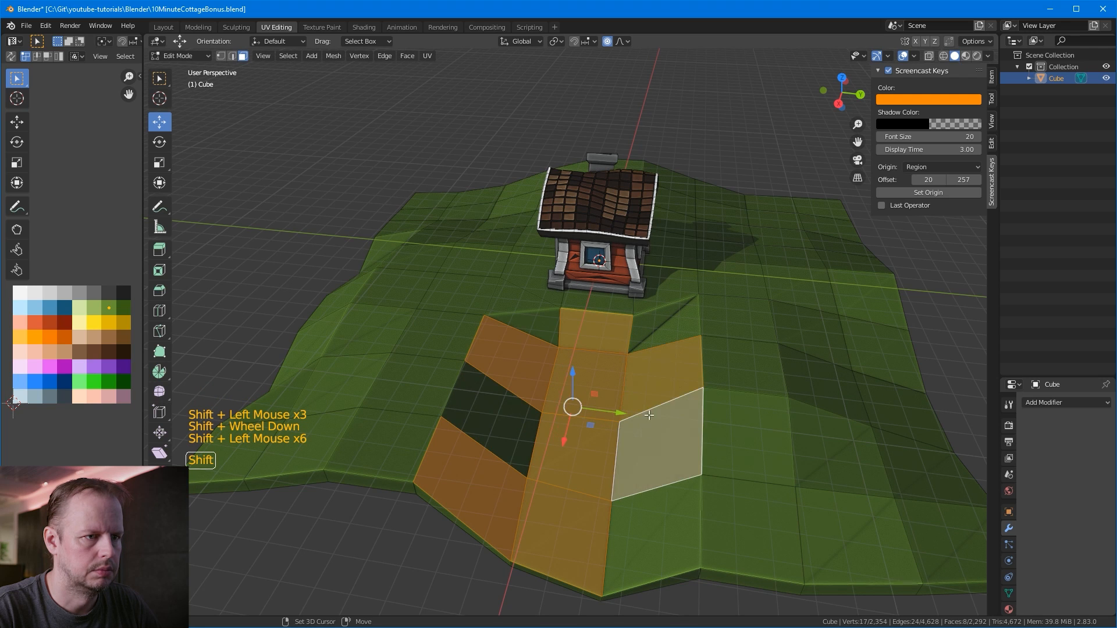
pyautogui.keyDown('shift'); pyautogui.click(634, 544); pyautogui.keyUp('shift')
pyautogui.keyDown('shift'); pyautogui.click(658, 445); pyautogui.keyUp('shift')
pyautogui.keyDown('shift'); pyautogui.click(492, 416); pyautogui.keyUp('shift')
pyautogui.keyDown('shift'); pyautogui.click(522, 312); pyautogui.keyUp('shift')
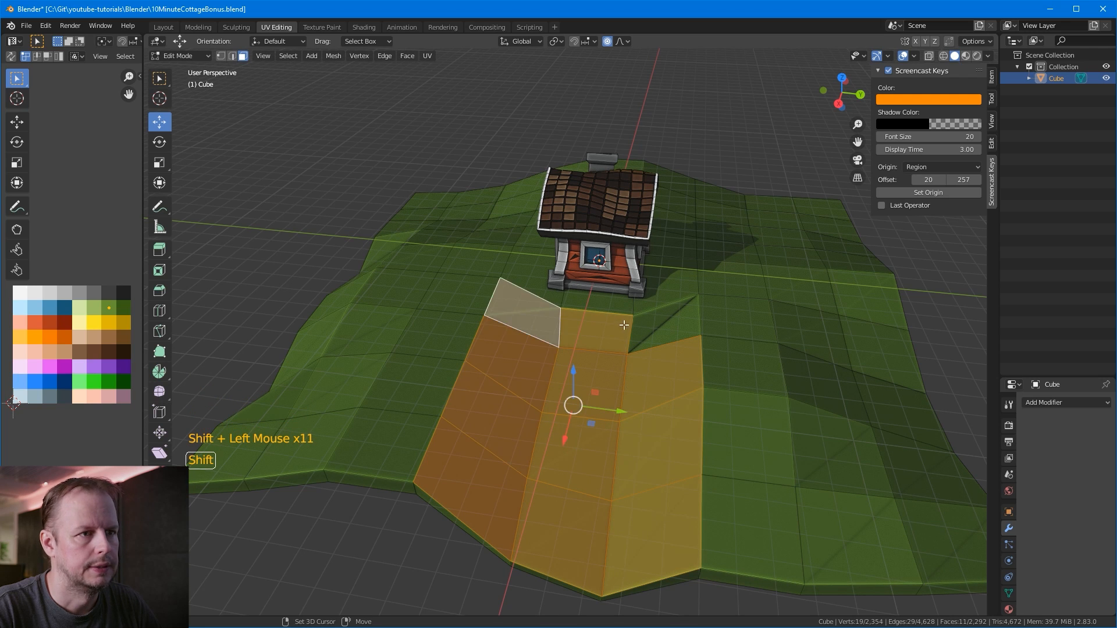
pyautogui.keyDown('shift'); pyautogui.click(668, 324); pyautogui.keyUp('shift')
# Step: Remove the corner faces beside the slope from the selection and recolour the trench faces by moving their UVs onto a dark brown palette swatch
pyautogui.moveTo(492, 323); pyautogui.dragTo(149, 346, button='middle')
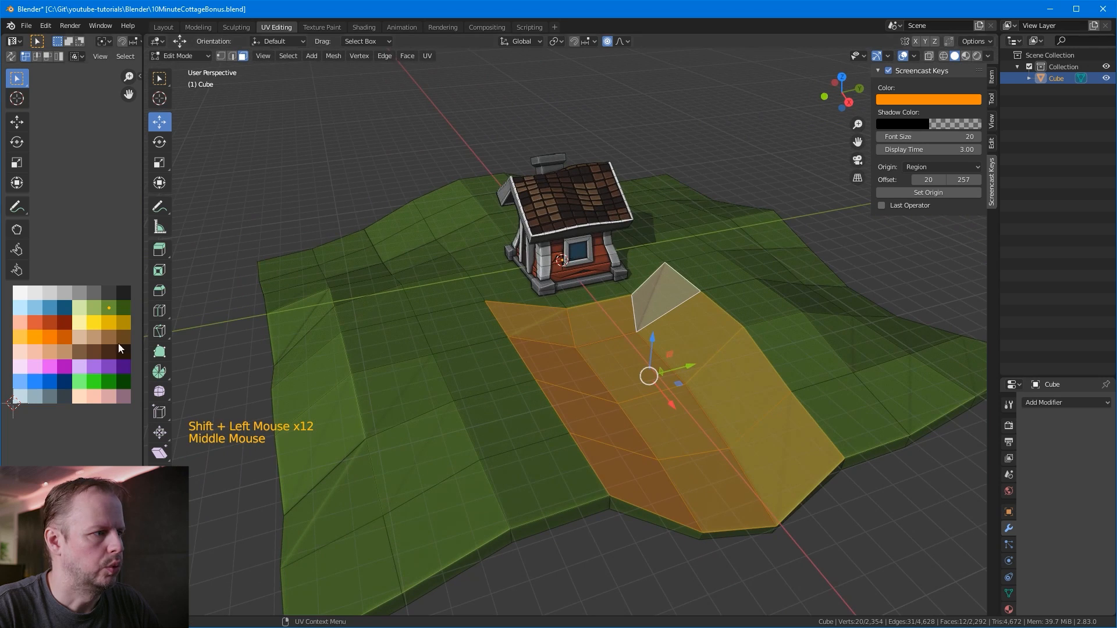
pyautogui.keyDown('shift'); pyautogui.click(515, 288); pyautogui.keyUp('shift')
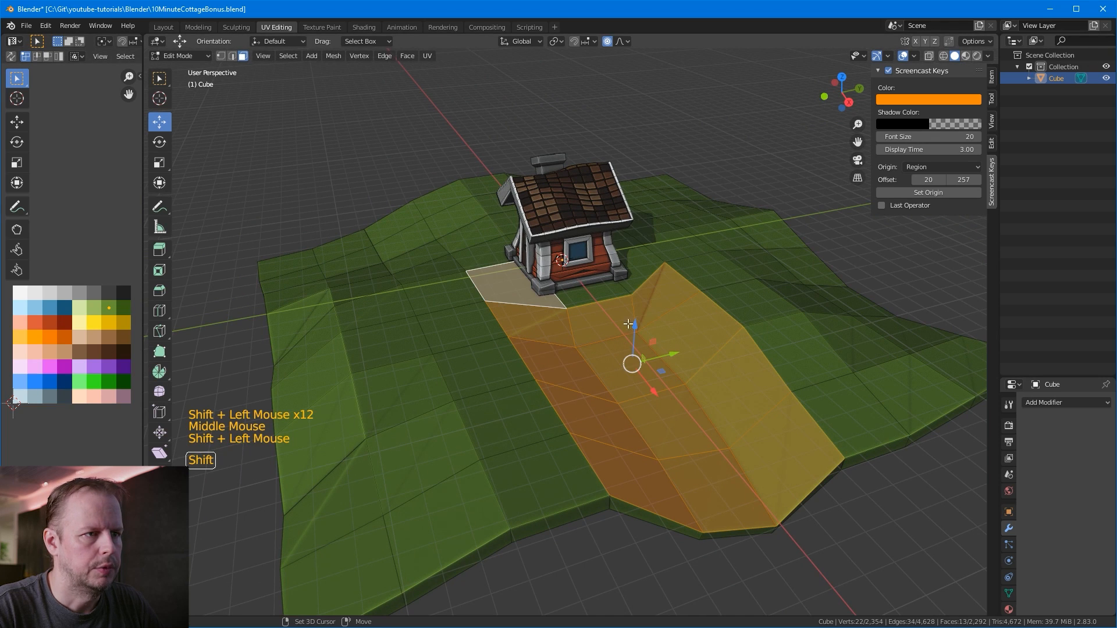
pyautogui.keyDown('shift'); pyautogui.click(647, 299); pyautogui.keyUp('shift')
pyautogui.keyDown('shift'); pyautogui.click(538, 324); pyautogui.keyUp('shift')
pyautogui.keyDown('shift'); pyautogui.click(509, 290); pyautogui.keyUp('shift')
pyautogui.press('g')
pyautogui.click(50, 388)
pyautogui.moveTo(610, 334)
pyautogui.mouseDown(button='middle')
pyautogui.moveTo(591, 344)
pyautogui.moveTo(562, 330)
pyautogui.moveTo(594, 359)
pyautogui.moveTo(629, 331)
pyautogui.mouseUp(button='middle')
pyautogui.scroll(4, 593, 359)
# Step: Connect the upper corner of the slope face to the trench's outer corner vertex on the door side, splitting the green face
pyautogui.press('3')
pyautogui.click(546, 324)
pyautogui.moveTo(546, 324); pyautogui.dragTo(465, 326, button='middle')
pyautogui.press('1')
pyautogui.click(442, 346)
pyautogui.click(431, 365)
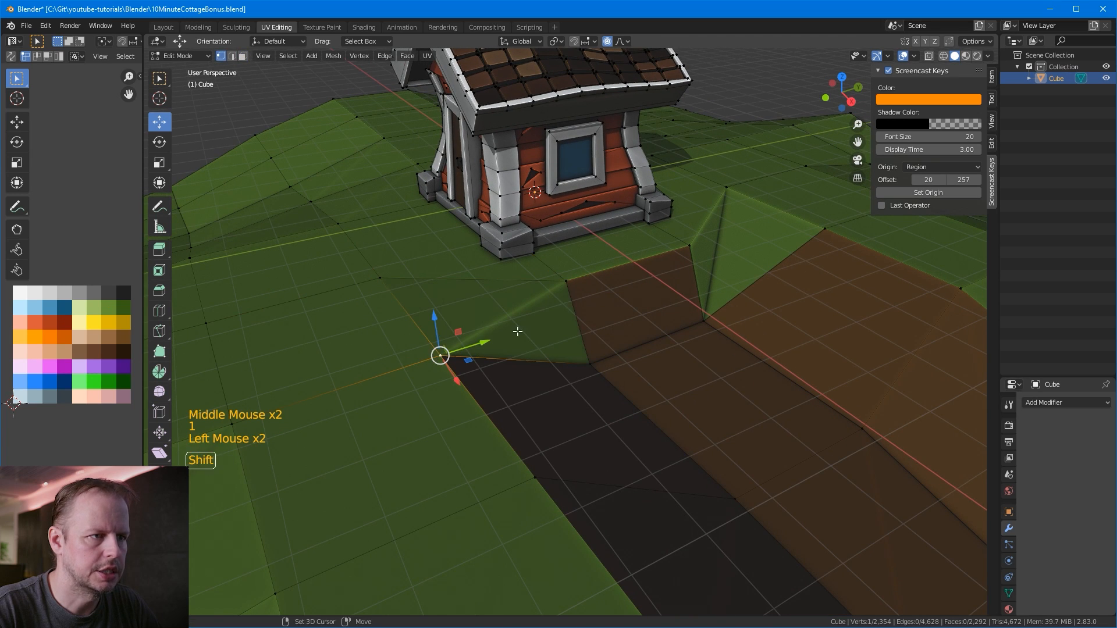
pyautogui.keyDown('shift'); pyautogui.click(568, 280); pyautogui.keyUp('shift')
pyautogui.moveTo(569, 280); pyautogui.dragTo(538, 288, button='middle')
pyautogui.press('j')
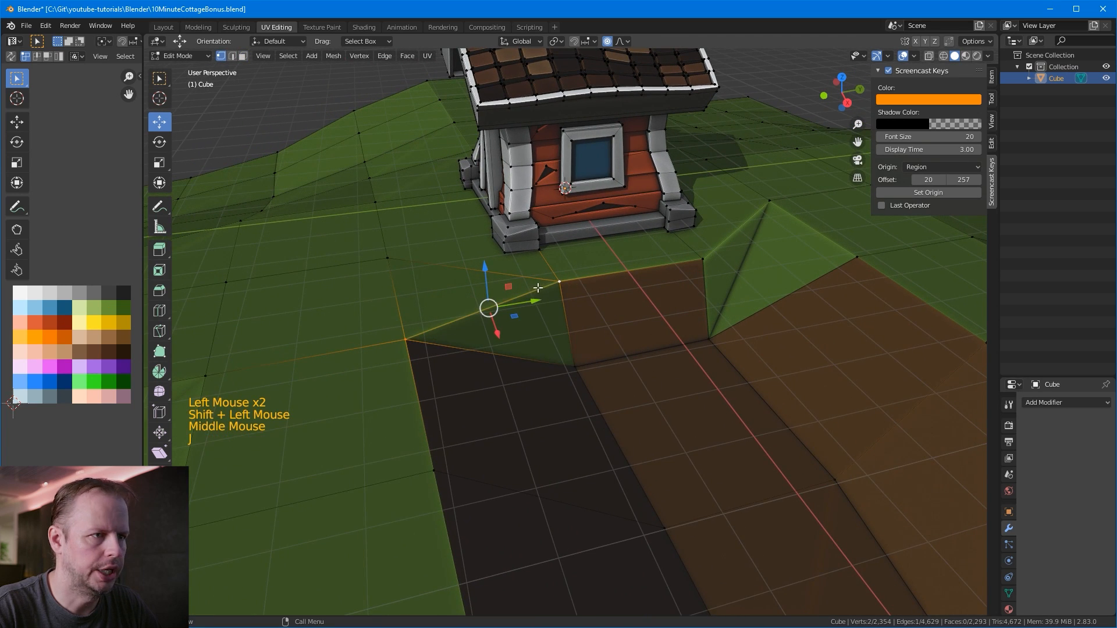
# Step: Connect the slope face's other upper corner to the opposite trench corner vertex, splitting the face between them
pyautogui.moveTo(618, 304); pyautogui.dragTo(595, 299, button='middle')
pyautogui.click(711, 275)
pyautogui.keyDown('shift'); pyautogui.click(891, 291); pyautogui.keyUp('shift')
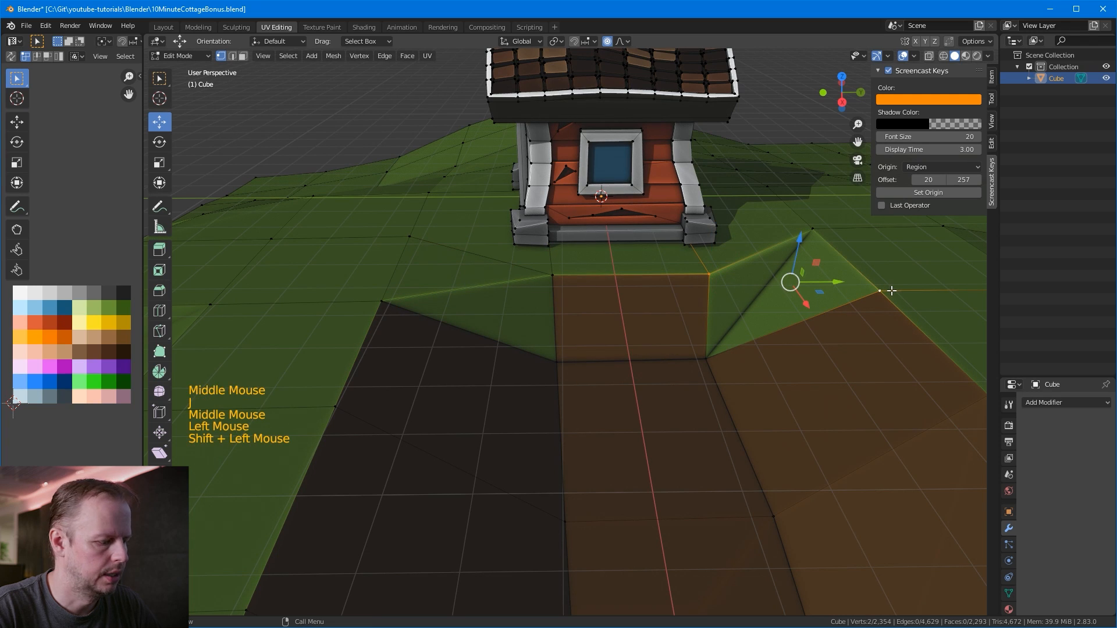
pyautogui.press('j')
# Step: Recolour the two triangular faces beside the slope by moving their UVs onto the dark brown palette swatch
pyautogui.press('3')
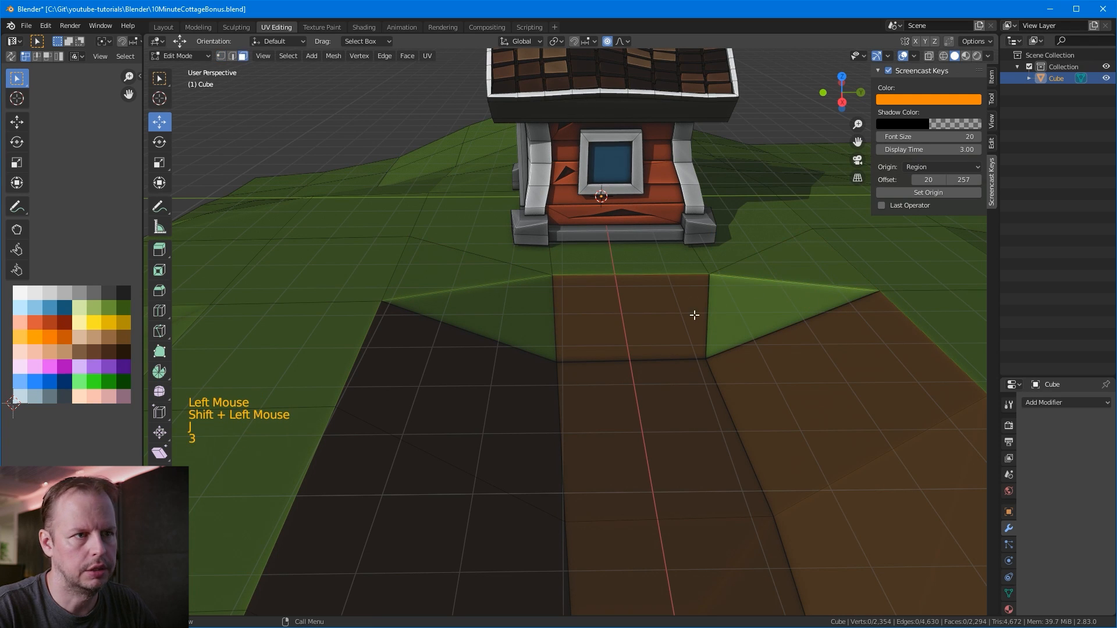
pyautogui.doubleClick(750, 305)
pyautogui.keyDown('shift'); pyautogui.click(544, 299); pyautogui.keyUp('shift')
pyautogui.press('g')
pyautogui.click(43, 350)
pyautogui.click(489, 195)
pyautogui.moveTo(504, 193); pyautogui.dragTo(736, 232, button='middle')
pyautogui.scroll(-2, 586, 182)
# Step: Turn off proportional editing, duplicate the slope face in place and subdivide the copy with one cut
pyautogui.press('3')
pyautogui.click(669, 307)
pyautogui.moveTo(669, 307); pyautogui.dragTo(619, 323, button='middle')
pyautogui.click(609, 45)
pyautogui.hotkey('shift', 'd')
pyautogui.rightClick(751, 277)
pyautogui.scroll(2, 619, 322)
pyautogui.rightClick(619, 323)
pyautogui.click(619, 322)
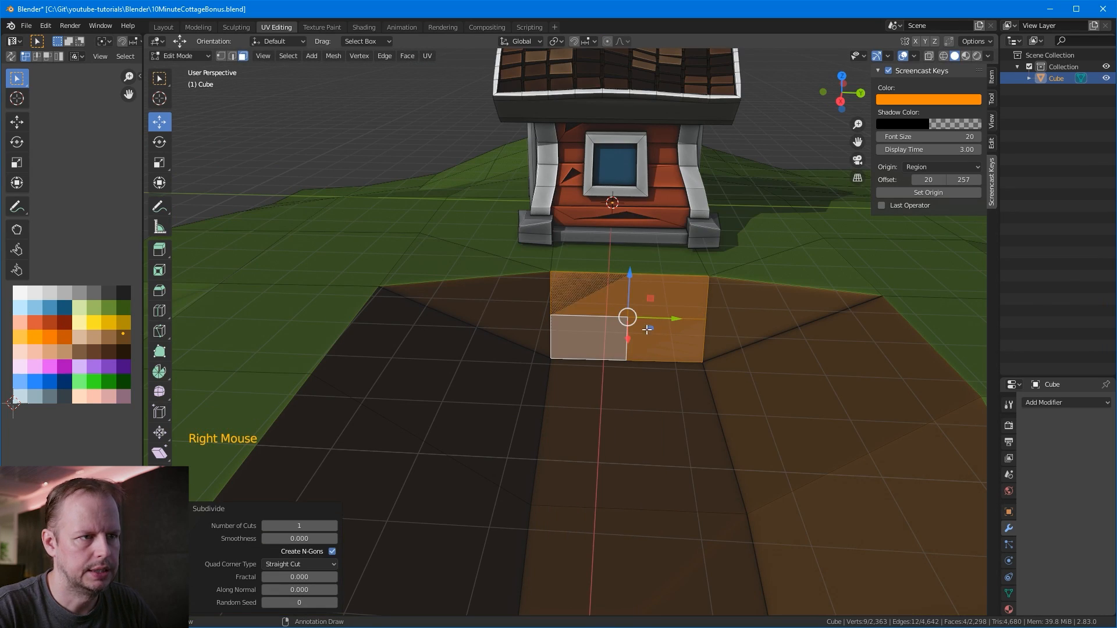
# Step: Select the whole subdivided copy as linked geometry and scale it to 0.494
pyautogui.press('2')
pyautogui.click(608, 318)
pyautogui.moveTo(677, 317); pyautogui.dragTo(692, 285, button='middle')
pyautogui.scroll(3, 693, 283)
pyautogui.press('l')
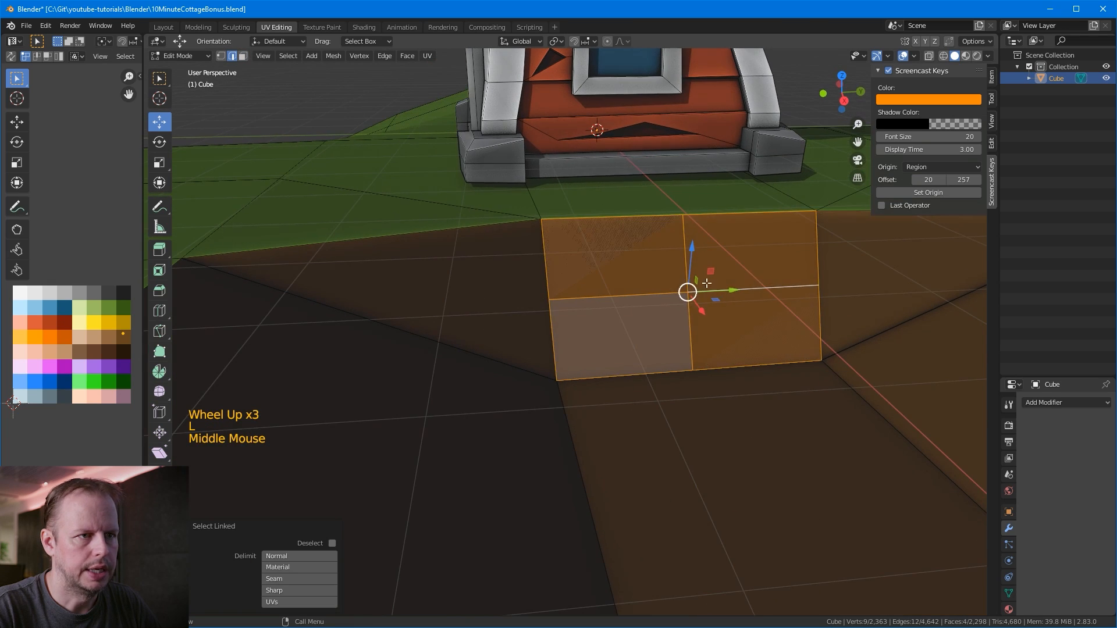
pyautogui.press('s')
pyautogui.click(736, 282)
# Step: Shape the scaled copy into a regular circle with the Circle operator, using the Best fit method
pyautogui.press('F3')
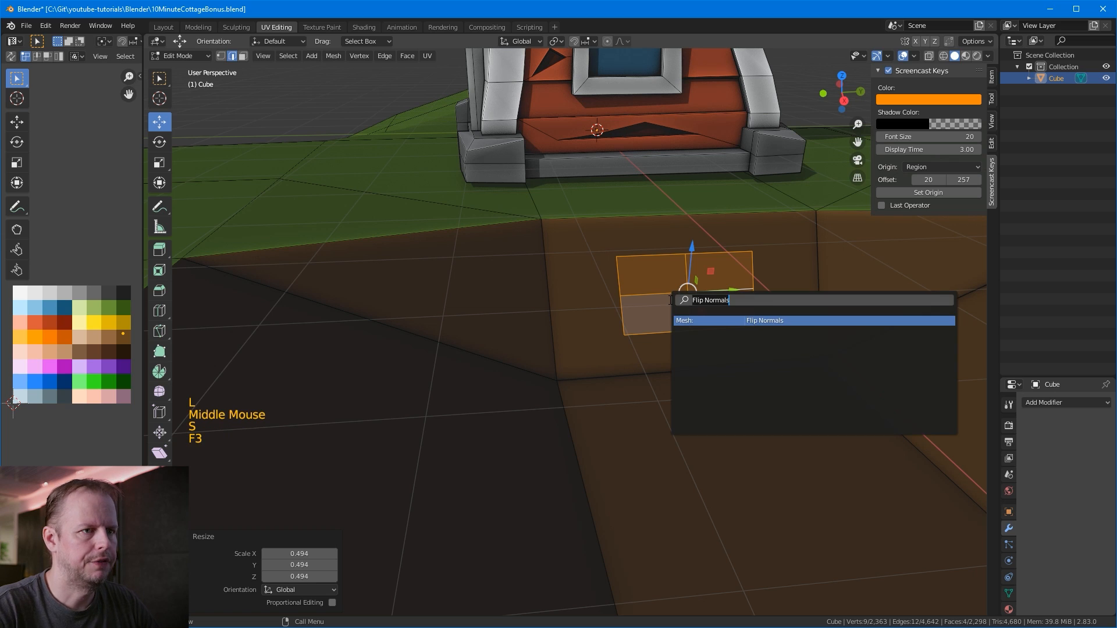
pyautogui.write('circle')
pyautogui.press('Return')
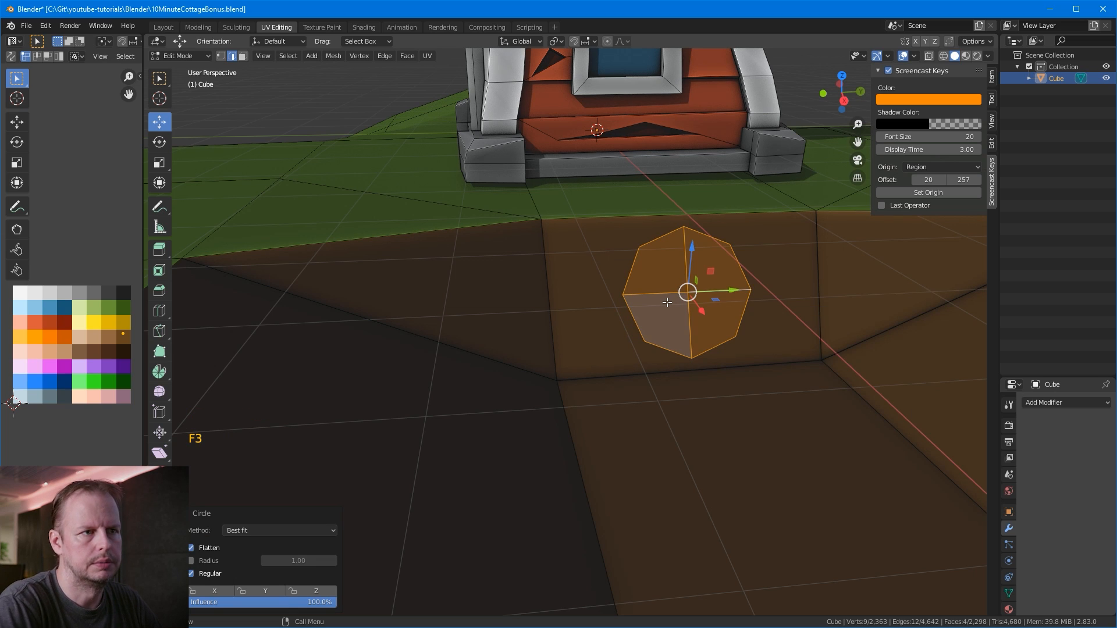
pyautogui.moveTo(708, 308); pyautogui.dragTo(669, 303, button='middle')
pyautogui.scroll(-2, 669, 302)
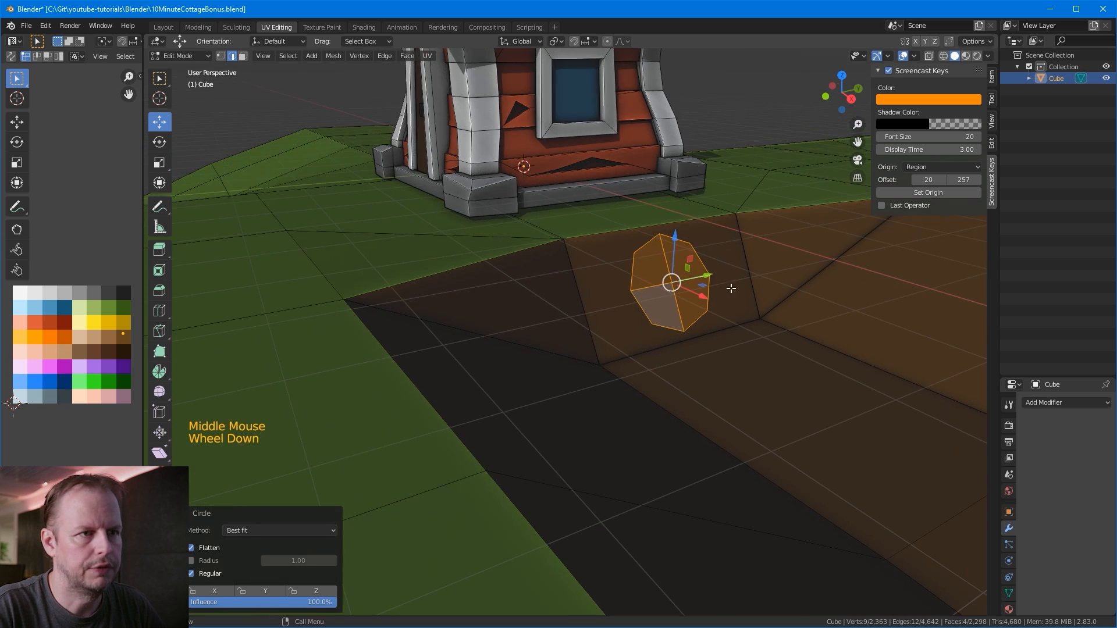
# Step: Look up the LoopTools add-on in the preferences by searching for "loop", then return to the circle on the slope
pyautogui.click(46, 26)
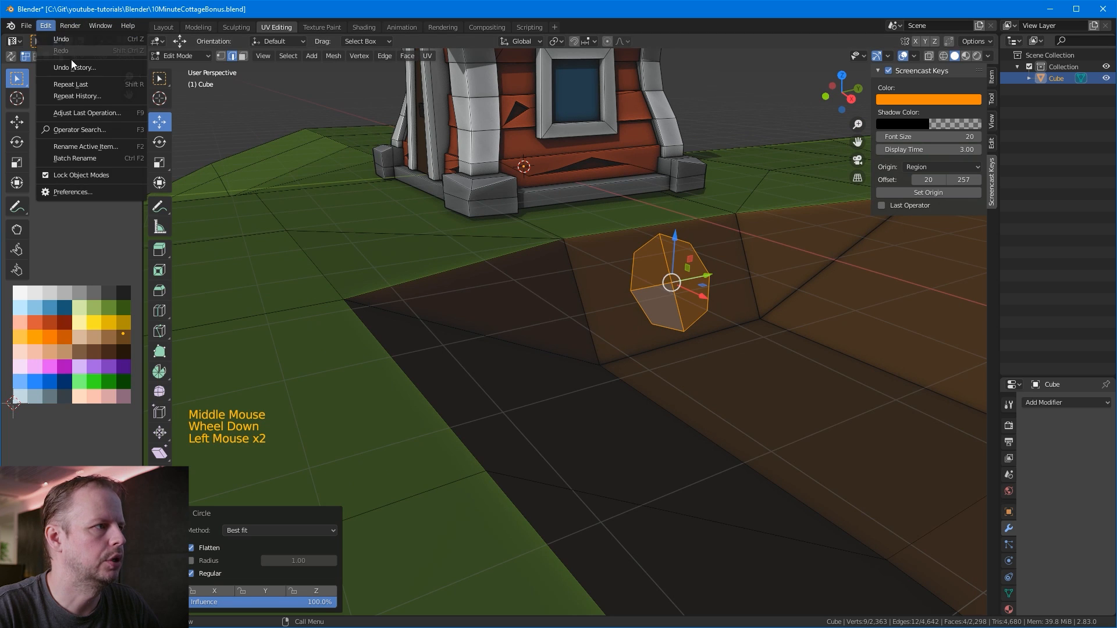
pyautogui.click(70, 192)
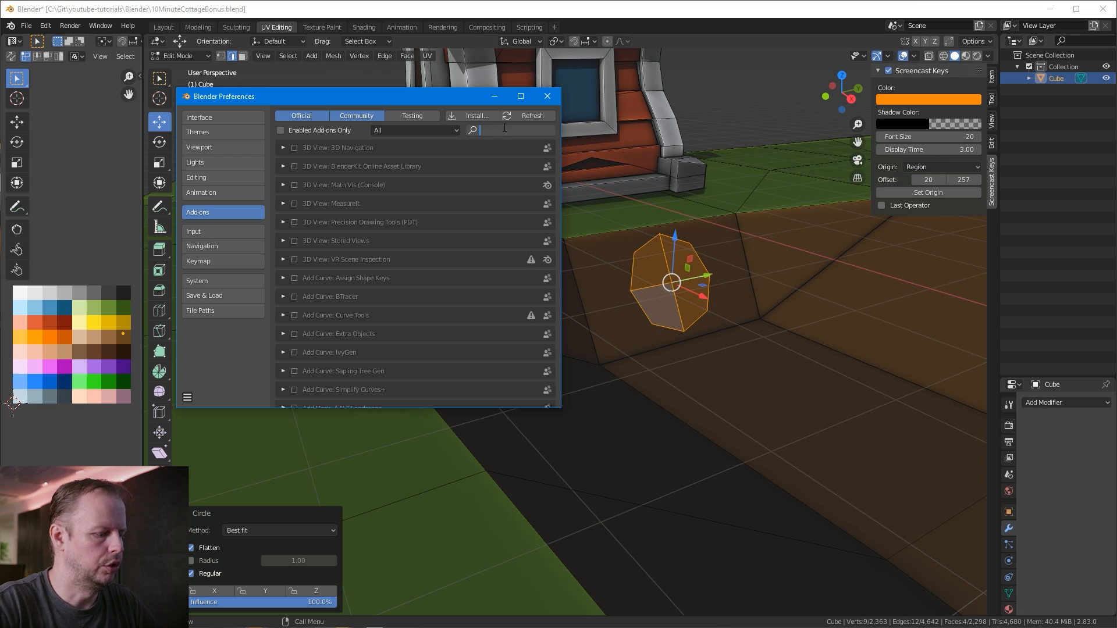
pyautogui.write('loop')
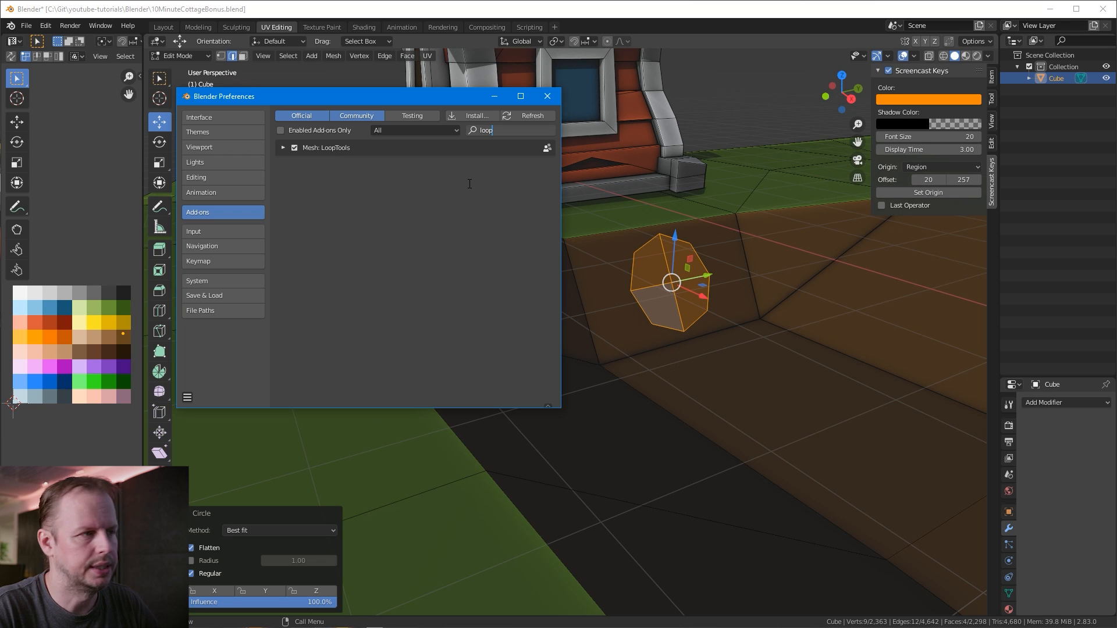
pyautogui.moveTo(583, 113); pyautogui.dragTo(657, 293, button='middle')
pyautogui.press('F3')
pyautogui.click(716, 311)
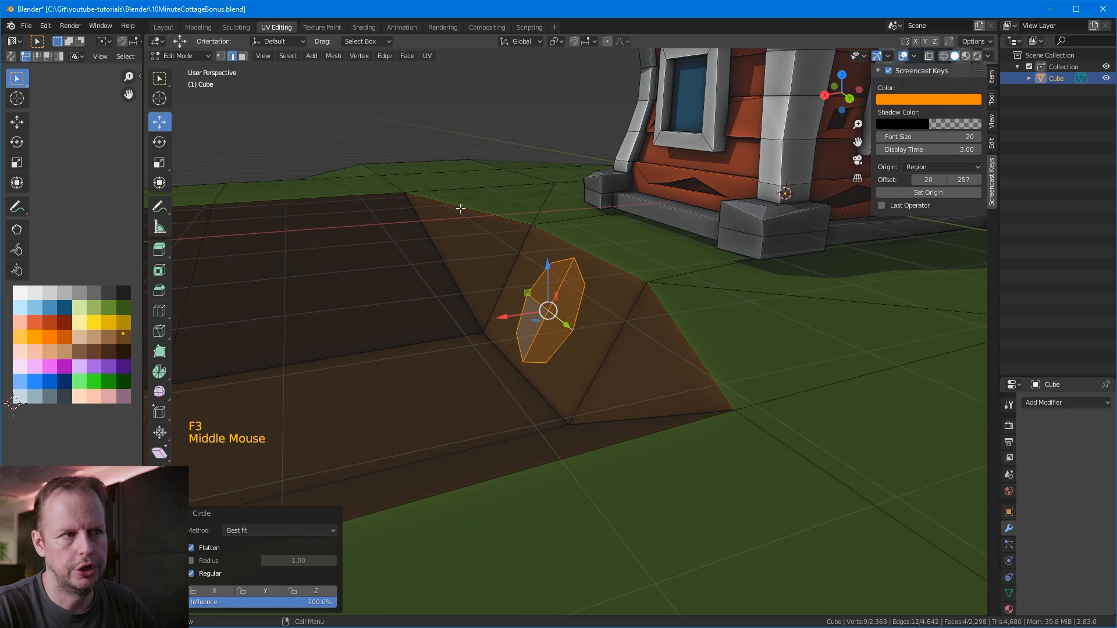
# Step: Rotate the circle 28.1° about the Y axis and extrude it away from the slope into a cylinder
pyautogui.moveTo(702, 289)
pyautogui.mouseDown(button='middle')
pyautogui.moveTo(671, 281)
pyautogui.moveTo(682, 296)
pyautogui.mouseUp(button='middle')
pyautogui.press('r')
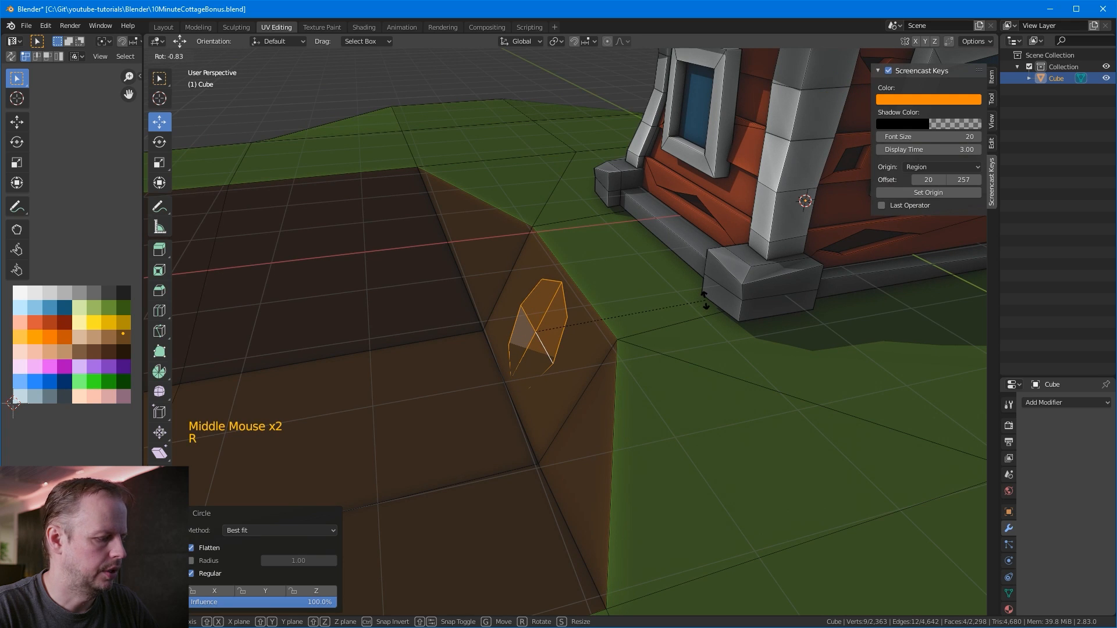
pyautogui.press('y')
pyautogui.click(635, 256)
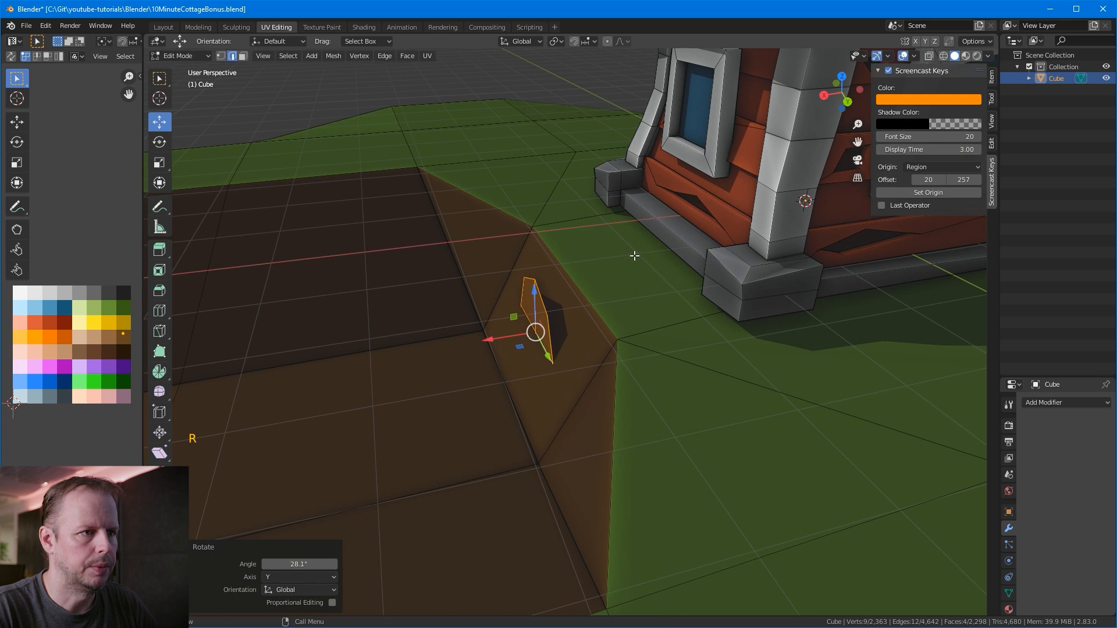
pyautogui.press('e')
pyautogui.click(522, 317)
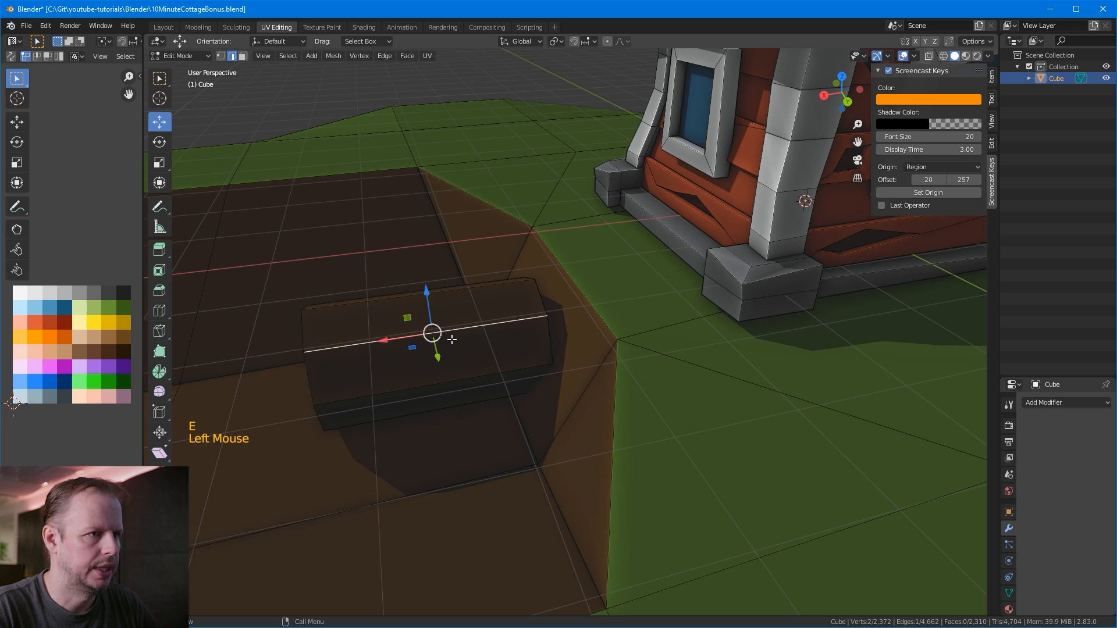
# Step: Scale the entire cylinder to 0.537 and move it -1.4792 m along X, back into the slope
pyautogui.press('l')
pyautogui.moveTo(524, 315); pyautogui.dragTo(528, 311, button='middle')
pyautogui.scroll(-2, 768, 304)
pyautogui.press('s')
pyautogui.click(745, 304)
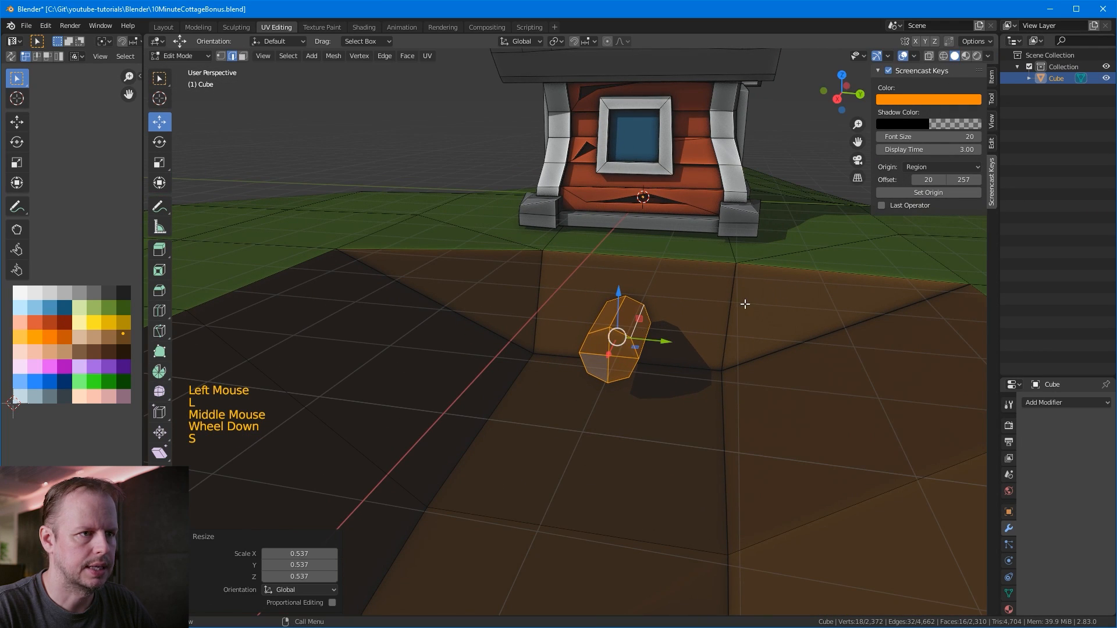
pyautogui.moveTo(628, 337); pyautogui.dragTo(644, 307)
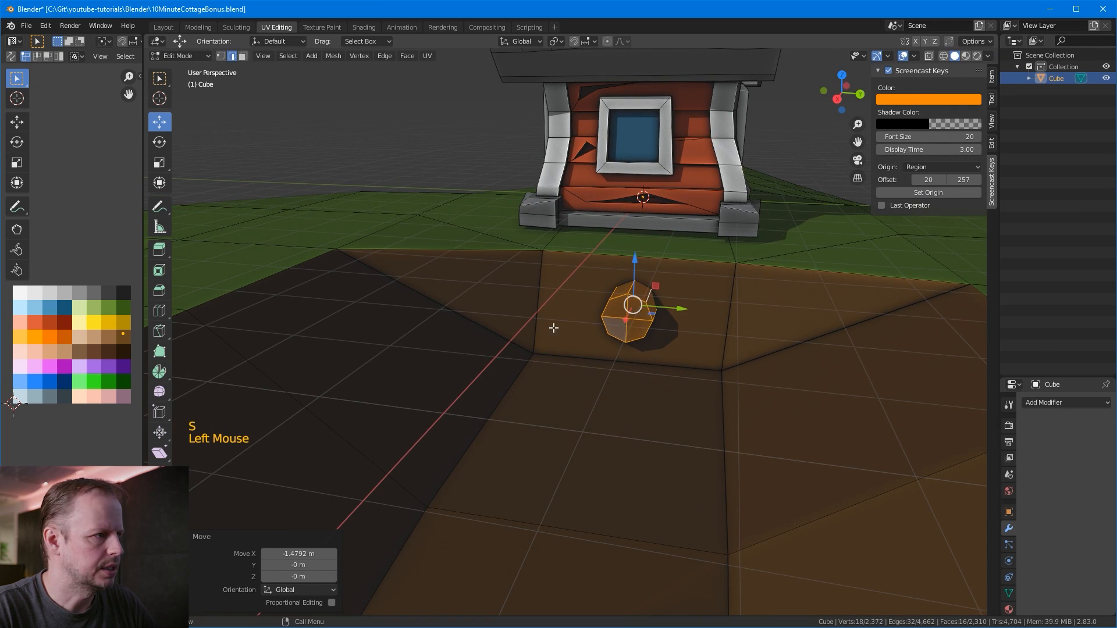
# Step: Recolour the cylinder by moving its UVs onto an orange palette swatch
pyautogui.press('g')
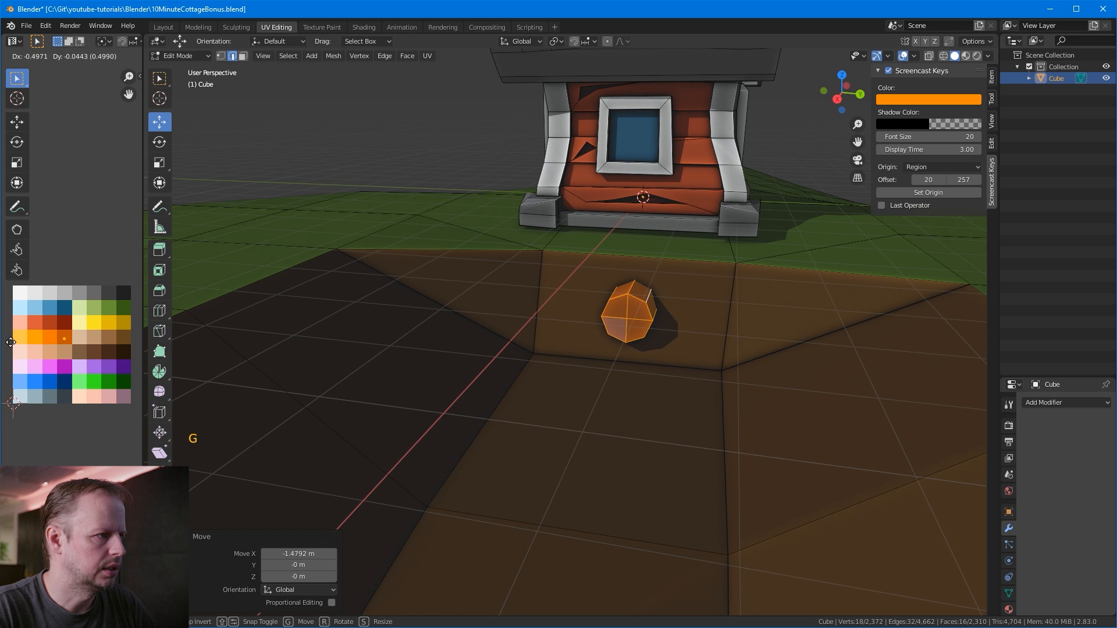
pyautogui.click(13, 342)
pyautogui.moveTo(512, 262); pyautogui.dragTo(489, 264, button='middle')
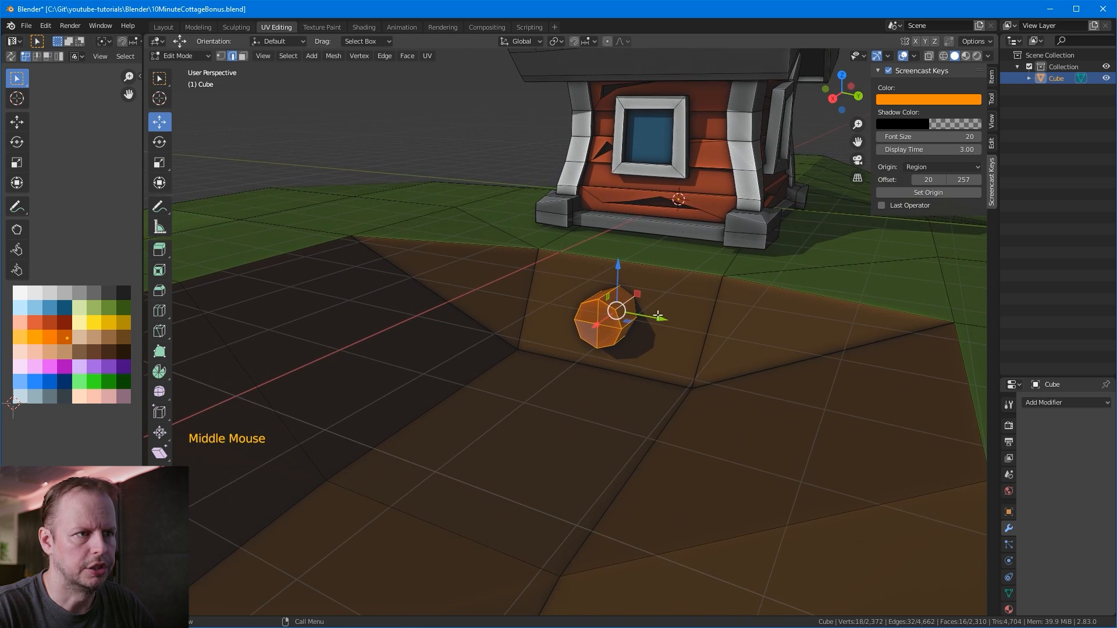
# Step: Recolour the whole cylinder in the slope by moving its UVs onto a dark grey palette swatch
pyautogui.press('3')
pyautogui.click(605, 318)
pyautogui.click(605, 318)
pyautogui.press('l')
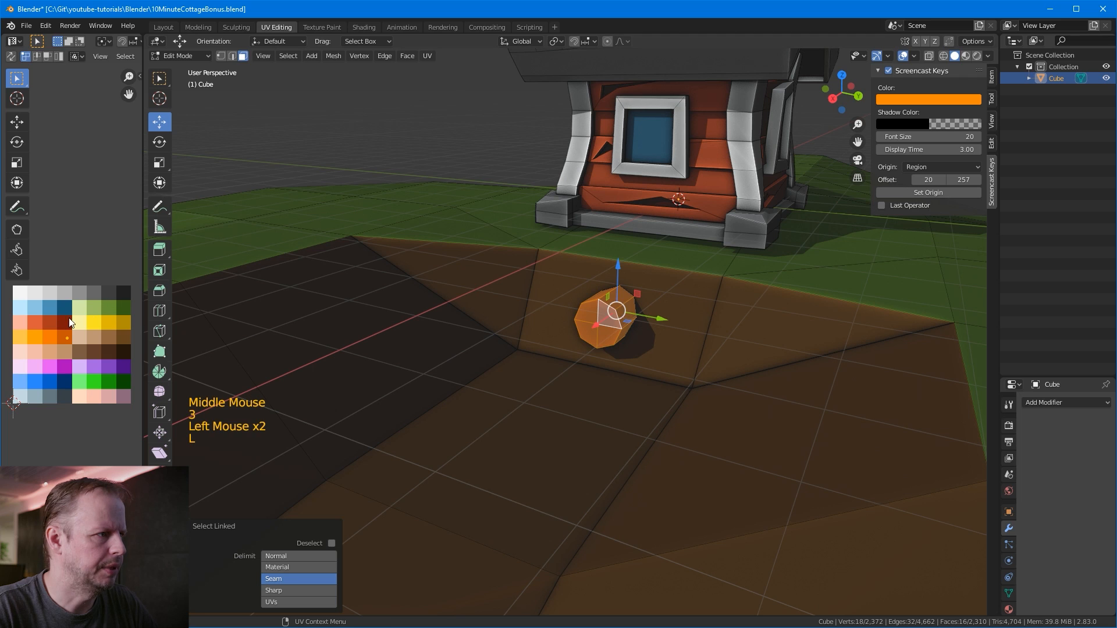
pyautogui.press('g')
pyautogui.click(77, 282)
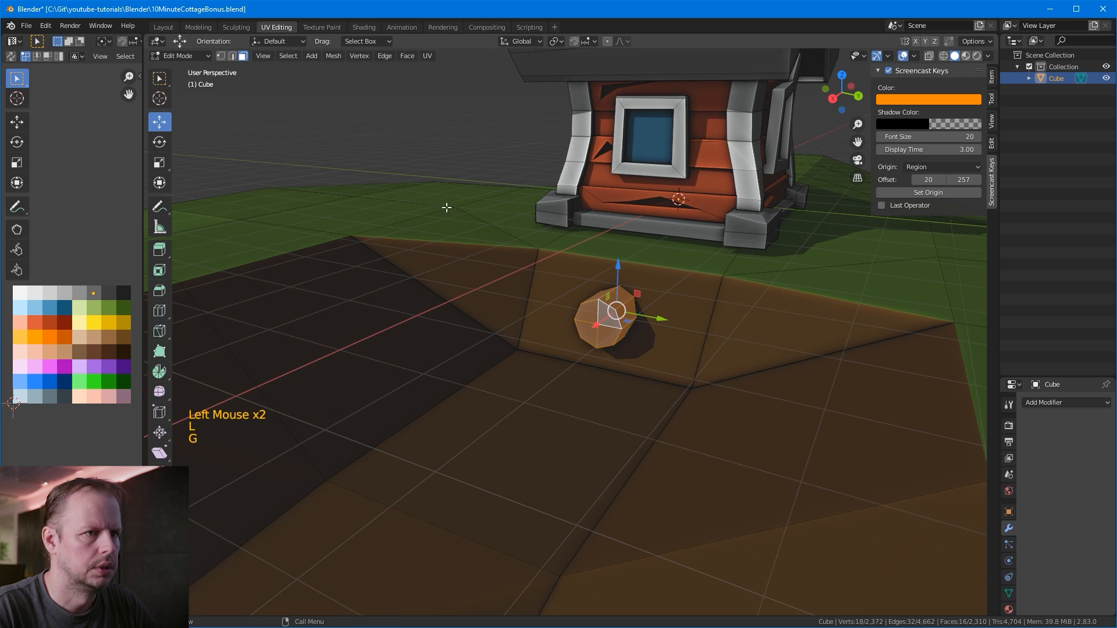
# Step: Raise the whole cylinder slightly along Z and shift its UVs onto the neighbouring lighter grey swatch
pyautogui.moveTo(582, 320); pyautogui.dragTo(570, 317, button='middle')
pyautogui.click(569, 314)
pyautogui.press('l')
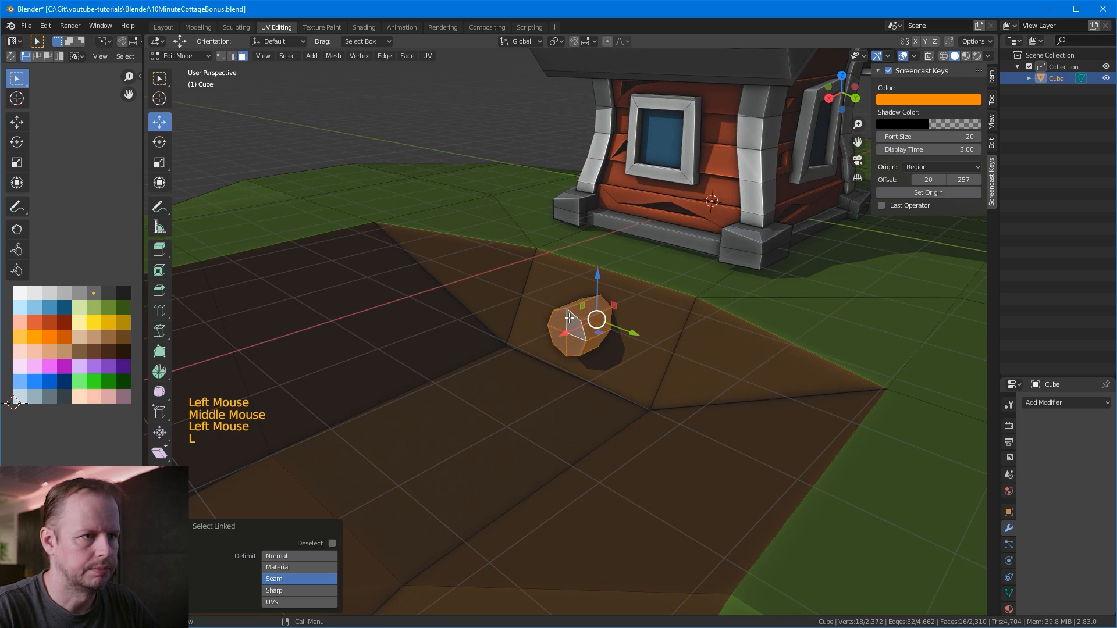
pyautogui.moveTo(643, 267)
pyautogui.mouseDown(button='middle')
pyautogui.moveTo(661, 270)
pyautogui.moveTo(641, 281)
pyautogui.mouseUp(button='middle')
pyautogui.moveTo(582, 283); pyautogui.dragTo(578, 294)
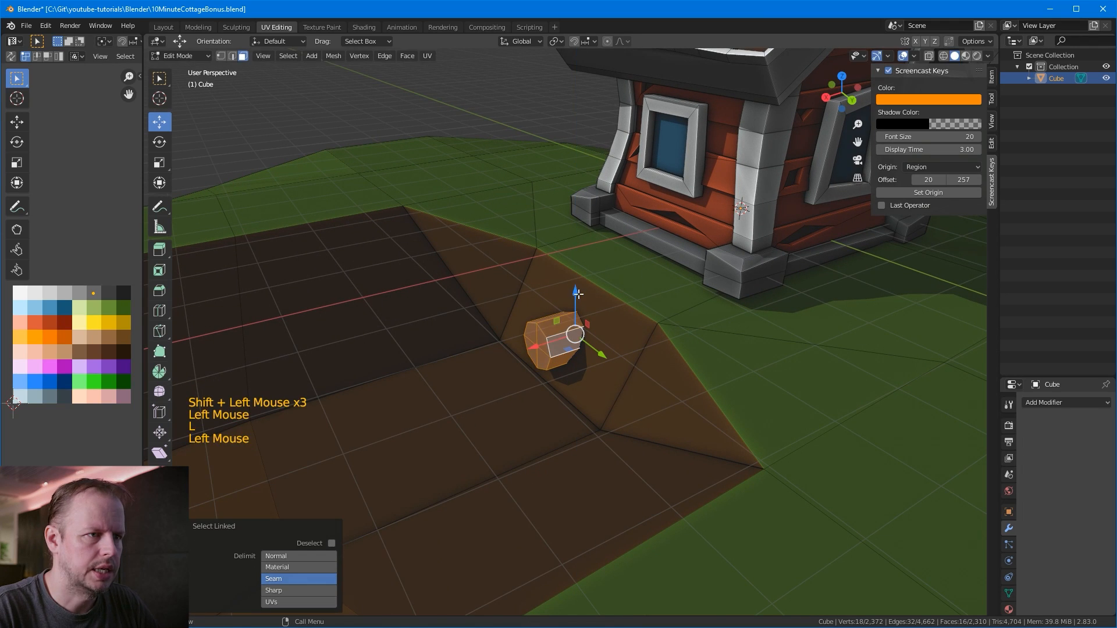
pyautogui.moveTo(573, 319); pyautogui.dragTo(573, 291)
pyautogui.press('g')
pyautogui.click(71, 290)
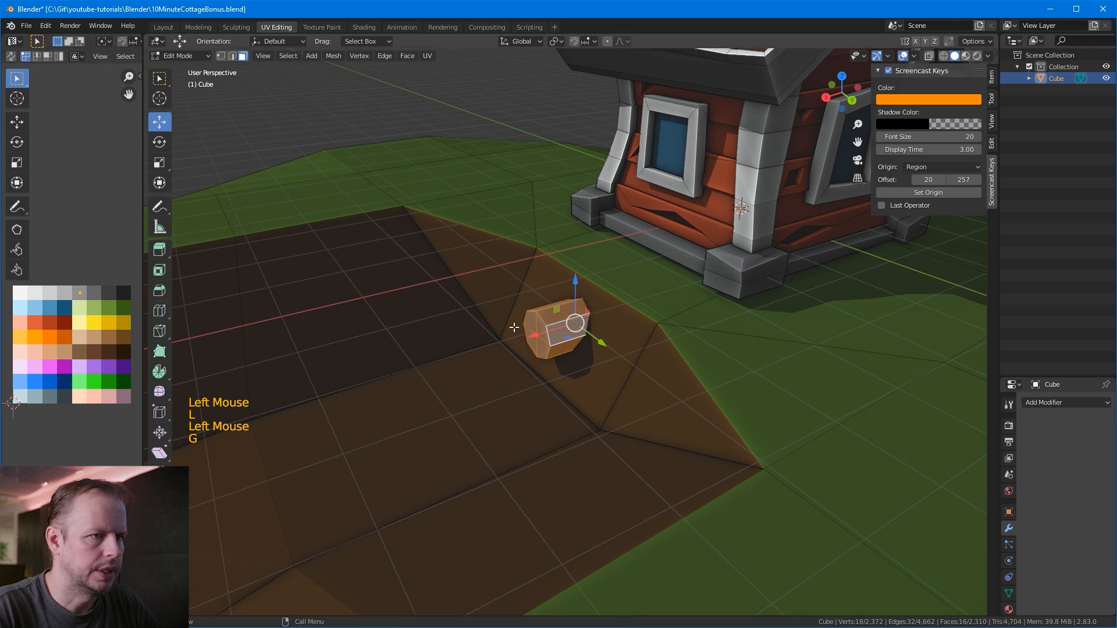
# Step: Extrude the four faces of the cylinder's exposed end in place and scale them by 1.265 to form a flange
pyautogui.click(537, 326)
pyautogui.keyDown('shift'); pyautogui.click(530, 337); pyautogui.keyUp('shift')
pyautogui.keyDown('shift'); pyautogui.click(531, 348); pyautogui.keyUp('shift')
pyautogui.keyDown('shift'); pyautogui.click(539, 352); pyautogui.keyUp('shift')
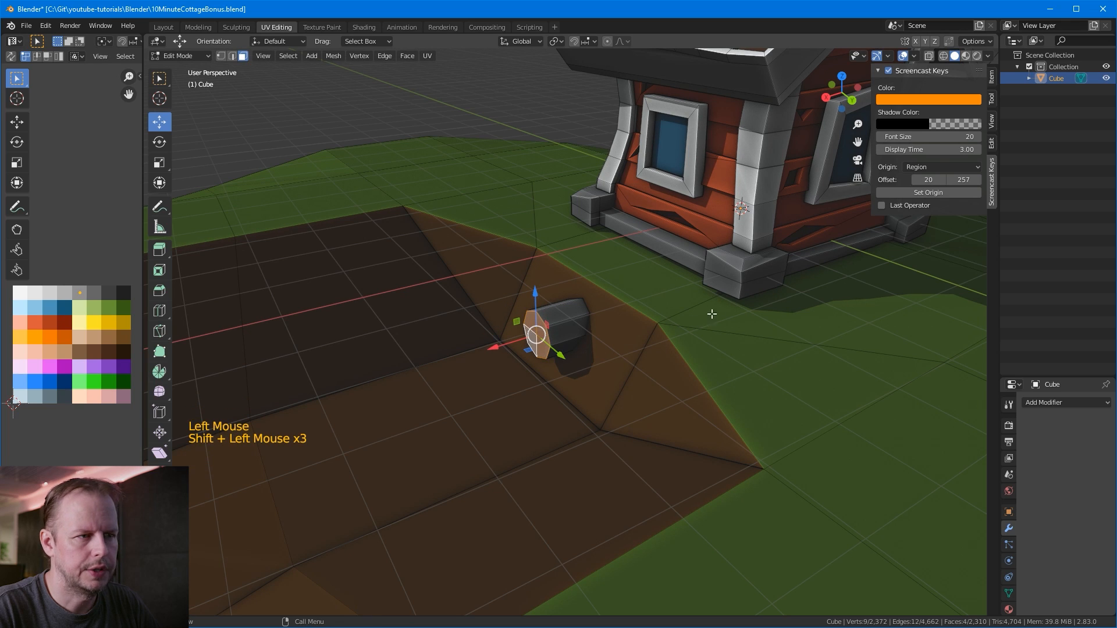
pyautogui.press('e')
pyautogui.click(711, 313)
pyautogui.press('s')
pyautogui.click(722, 308)
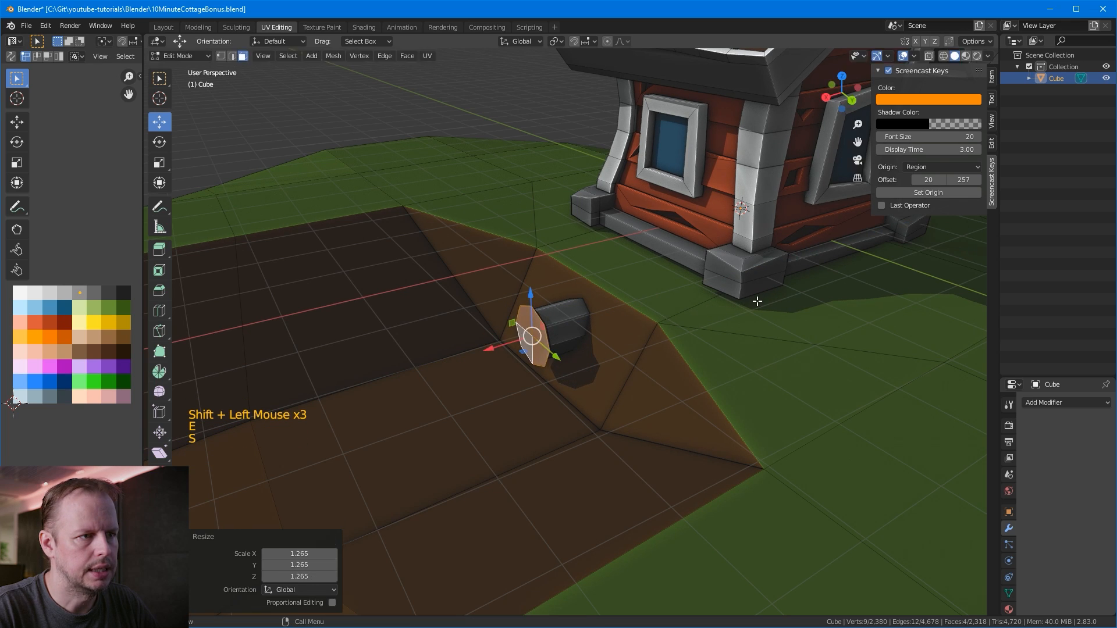
# Step: Extrude the enlarged end face 0.28629 m, inset it and extrude the inset faces inward to hollow the pipe
pyautogui.press('e')
pyautogui.click(740, 309)
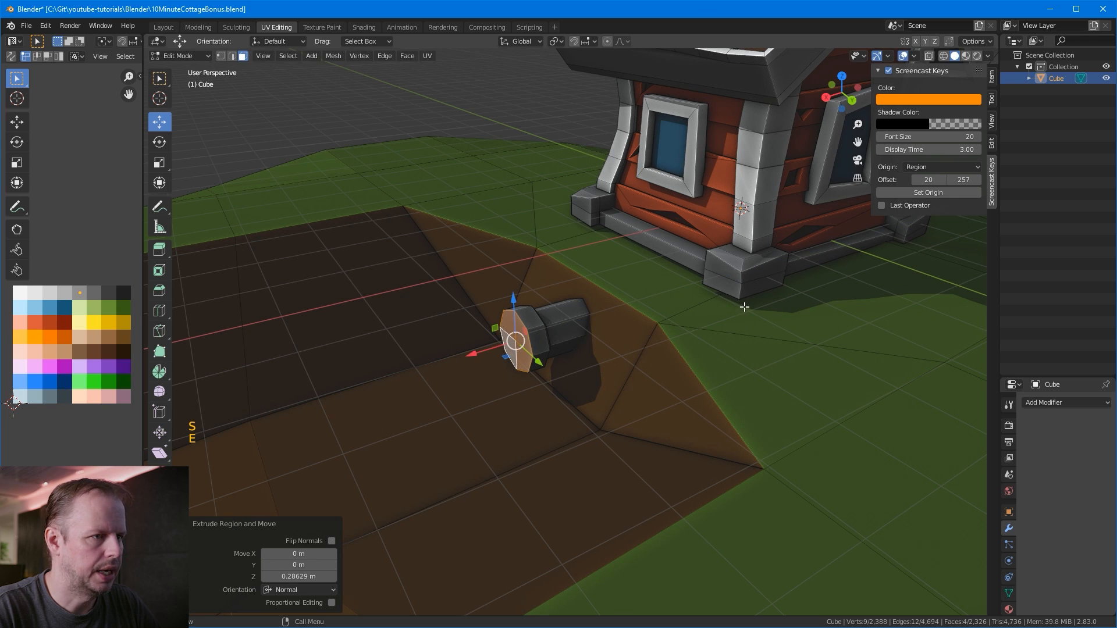
pyautogui.press('i')
pyautogui.click(732, 311)
pyautogui.press('e')
pyautogui.click(762, 307)
# Step: Turn on proportional editing with Smooth falloff and move the pipe rim's upper edge slightly downward
pyautogui.moveTo(763, 306); pyautogui.dragTo(616, 313, button='middle')
pyautogui.press('1')
pyautogui.scroll(3, 754, 282)
pyautogui.press('2')
pyautogui.scroll(1, 754, 282)
pyautogui.scroll(-2, 753, 278)
pyautogui.click(527, 346)
pyautogui.moveTo(526, 346); pyautogui.dragTo(569, 266, button='middle')
pyautogui.click(524, 345)
pyautogui.press('2')
pyautogui.click(570, 265)
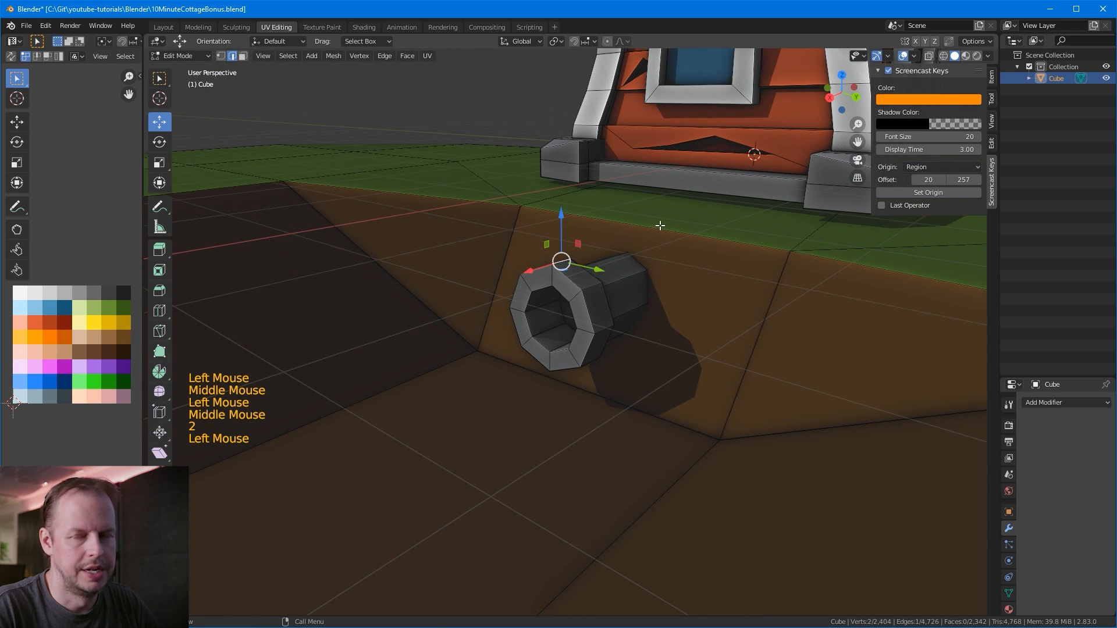
pyautogui.press('g')
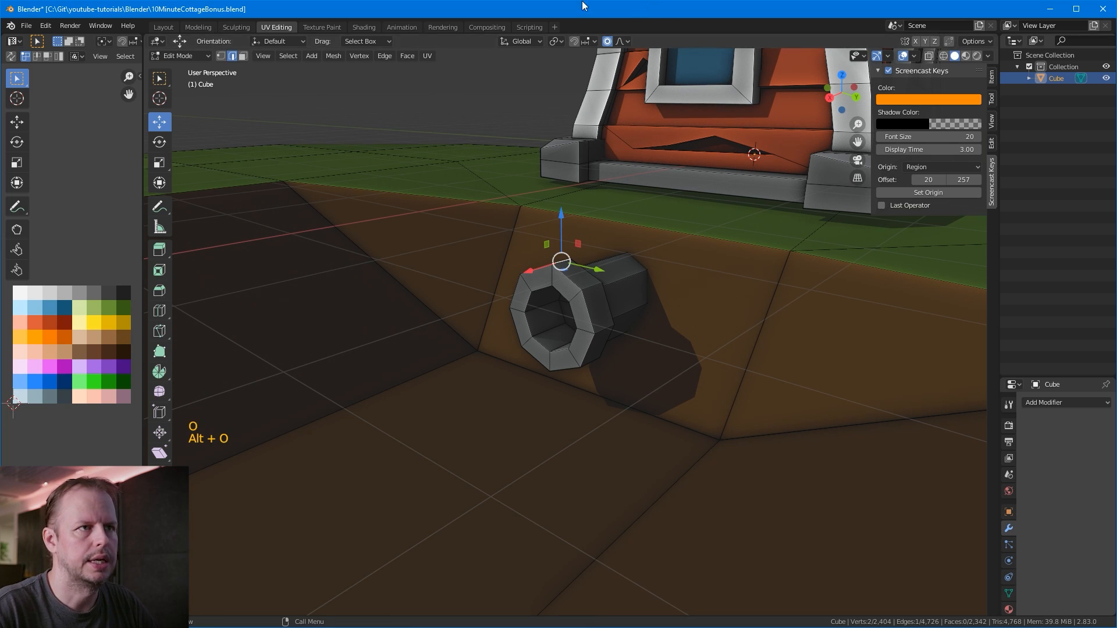
pyautogui.click(622, 40)
pyautogui.moveTo(629, 272); pyautogui.dragTo(613, 277, button='middle')
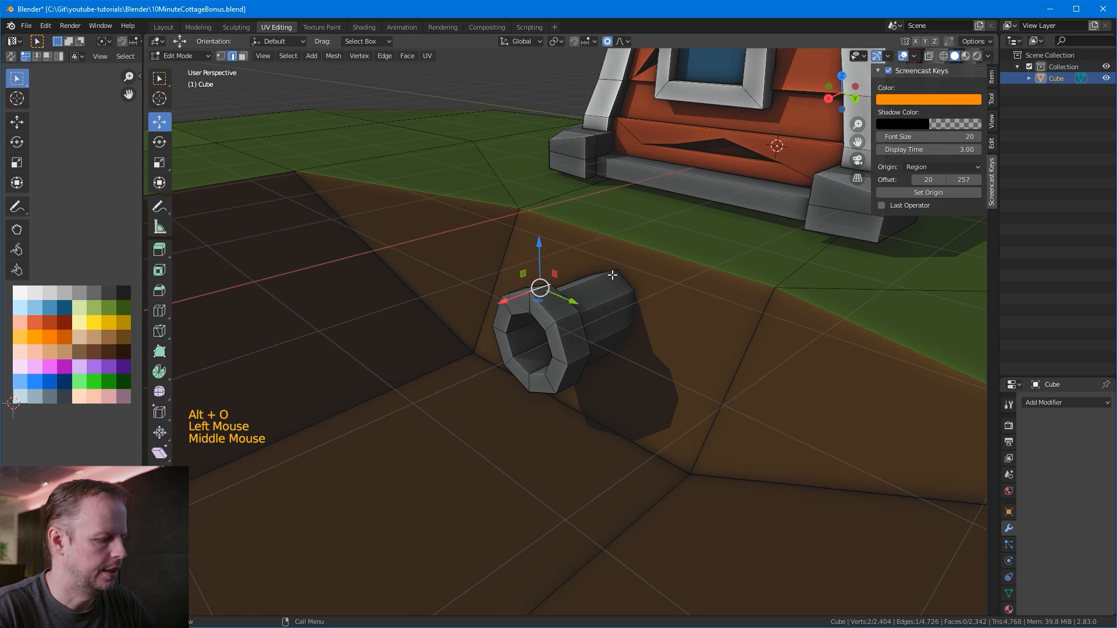
pyautogui.press('g')
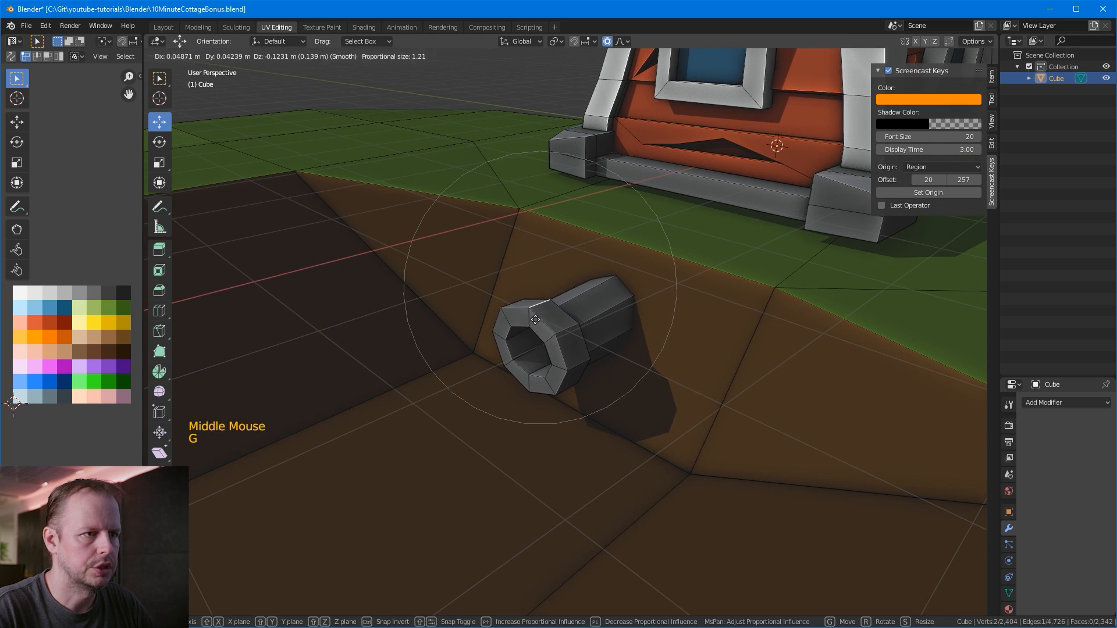
pyautogui.click(533, 311)
# Step: Move several more edges around the pipe with proportional editing to give it an irregular, hand-made shape
pyautogui.click(569, 358)
pyautogui.press('g')
pyautogui.click(585, 363)
pyautogui.moveTo(584, 362); pyautogui.dragTo(671, 307, button='middle')
pyautogui.click(660, 282)
pyautogui.press('g')
pyautogui.click(661, 293)
pyautogui.click(701, 298)
pyautogui.press('g')
pyautogui.click(706, 298)
pyautogui.click(683, 282)
pyautogui.press('g')
pyautogui.click(674, 283)
pyautogui.press('g')
pyautogui.click(650, 270)
# Step: Turn off proportional editing and recolour the pipe's inner faces with the darkest grey palette swatch
pyautogui.press('3')
pyautogui.click(704, 320)
pyautogui.keyDown('shift'); pyautogui.click(678, 291); pyautogui.keyUp('shift')
pyautogui.keyDown('shift'); pyautogui.click(682, 273); pyautogui.keyUp('shift')
pyautogui.keyDown('shift'); pyautogui.click(689, 276); pyautogui.keyUp('shift')
pyautogui.moveTo(664, 314); pyautogui.dragTo(593, 317)
pyautogui.press('o')
pyautogui.press('ctrl+KP_Add')
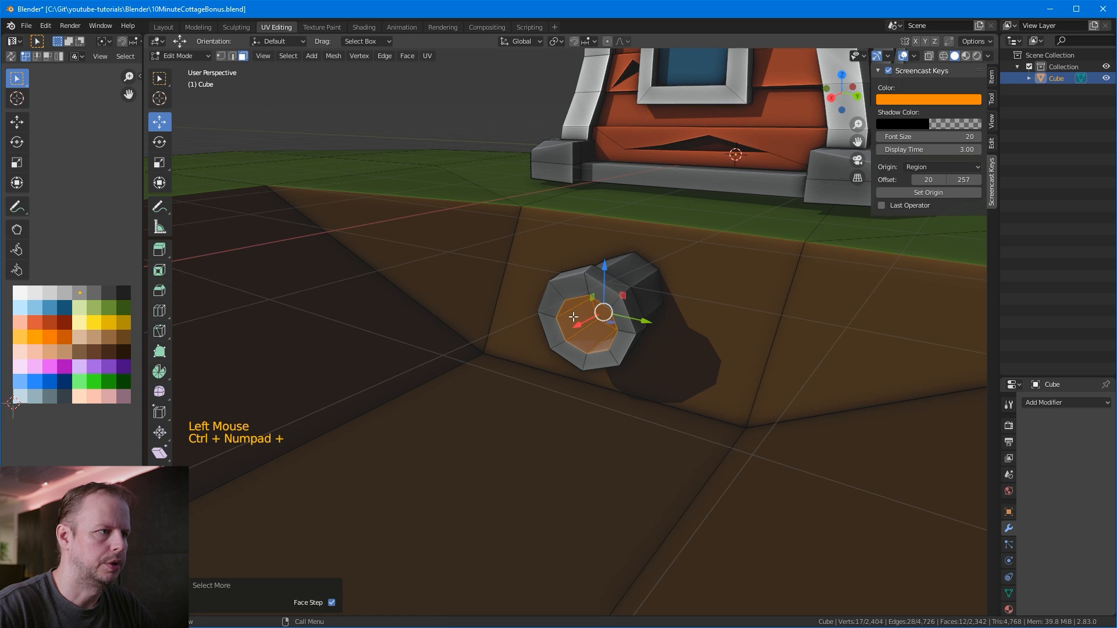
pyautogui.press('g')
pyautogui.click(91, 324)
# Step: Duplicate the two lower faces inside the pipe in place and extrude them upward about 0.12 m
pyautogui.moveTo(384, 113); pyautogui.dragTo(655, 330, button='middle')
pyautogui.scroll(-3, 419, 139)
pyautogui.scroll(2, 672, 237)
pyautogui.scroll(1, 672, 237)
pyautogui.click(655, 330)
pyautogui.moveTo(729, 333); pyautogui.dragTo(582, 193, button='middle')
pyautogui.moveTo(582, 192); pyautogui.dragTo(736, 212, button='middle')
pyautogui.scroll(-3, 519, 102)
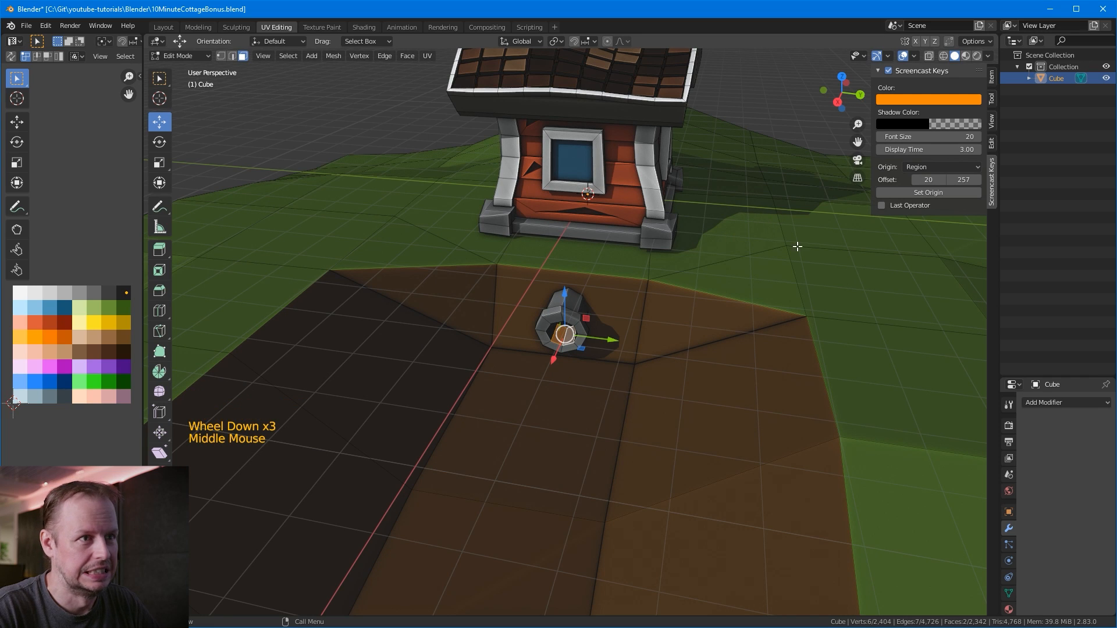
pyautogui.moveTo(842, 216); pyautogui.dragTo(632, 248, button='middle')
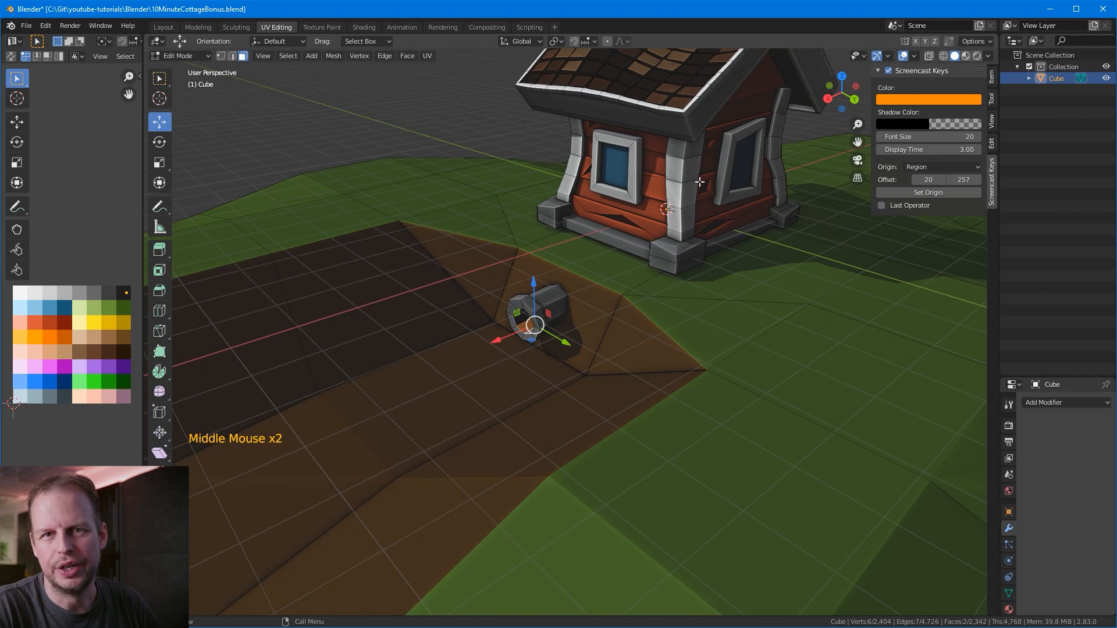
pyautogui.moveTo(719, 180); pyautogui.dragTo(761, 163, button='middle')
pyautogui.scroll(3, 543, 296)
pyautogui.hotkey('shift', 'd')
pyautogui.rightClick(556, 266)
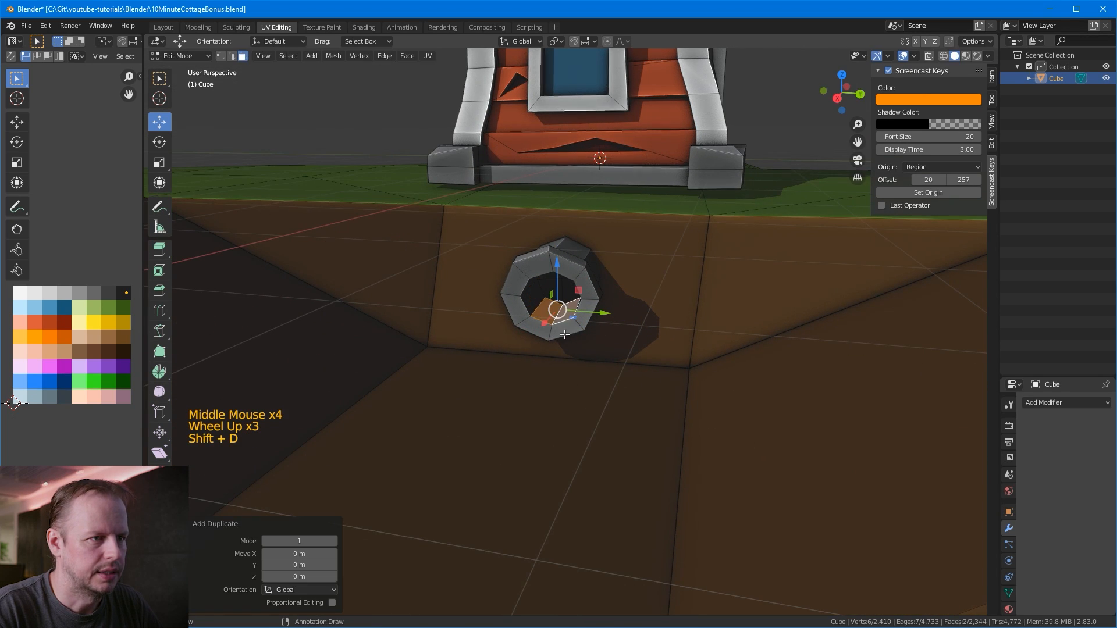
pyautogui.press('e')
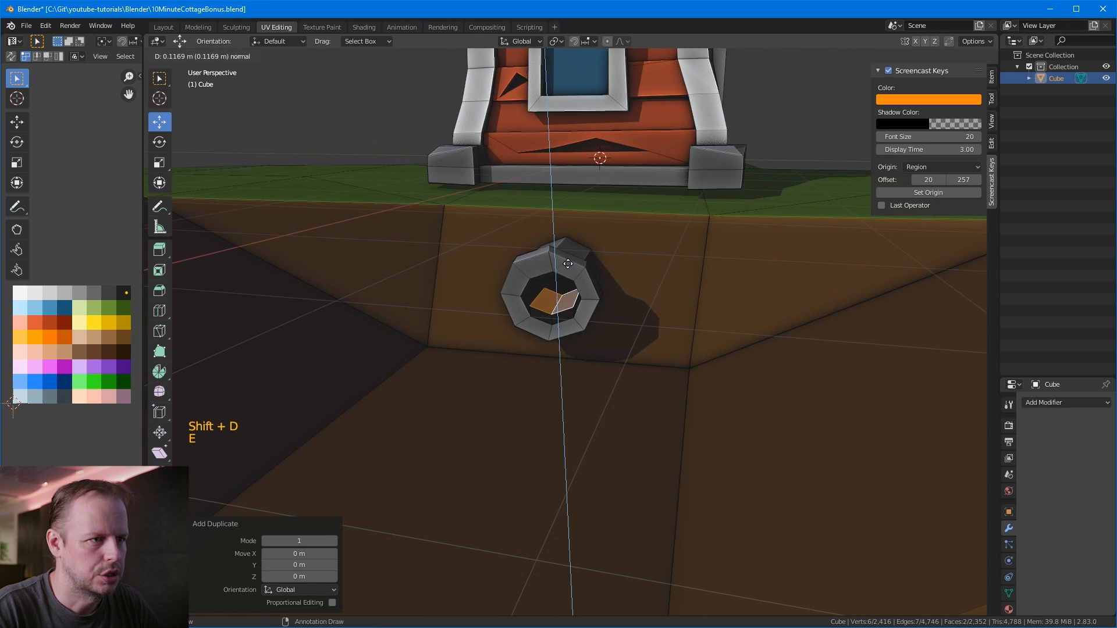
pyautogui.click(568, 265)
# Step: Select the entire extruded block inside the pipe and move its UVs onto a bright blue swatch
pyautogui.press('l')
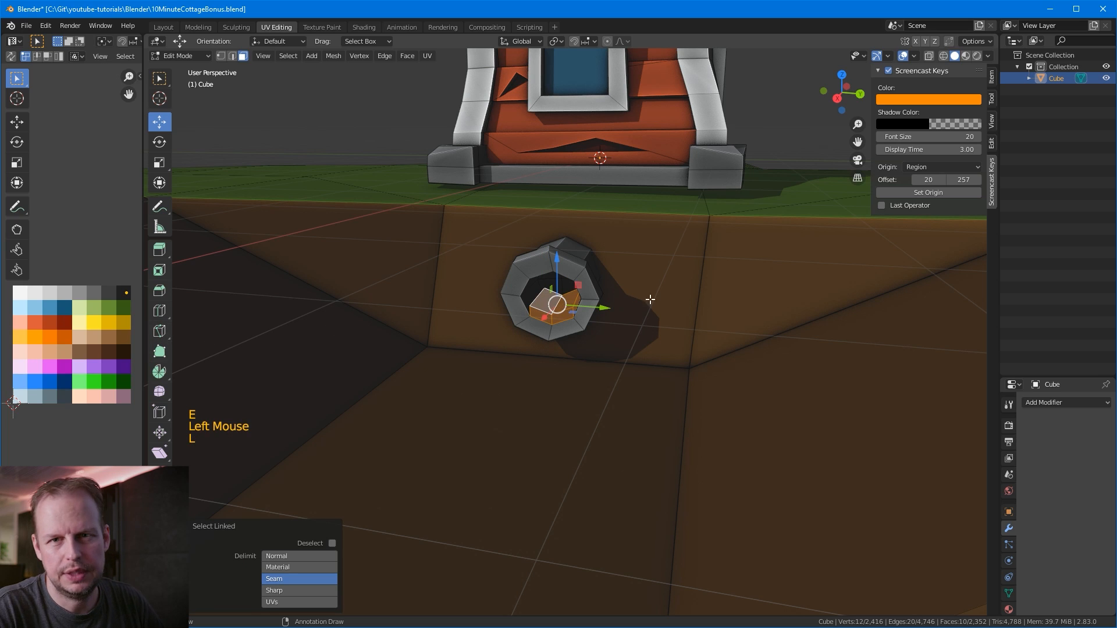
pyautogui.press('g')
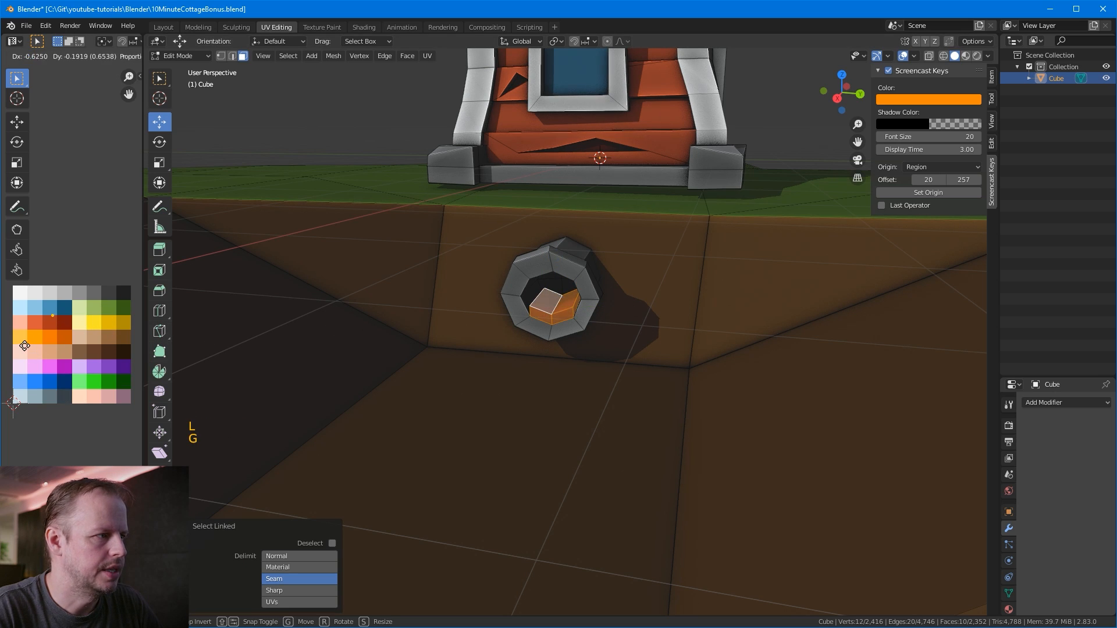
pyautogui.click(4, 416)
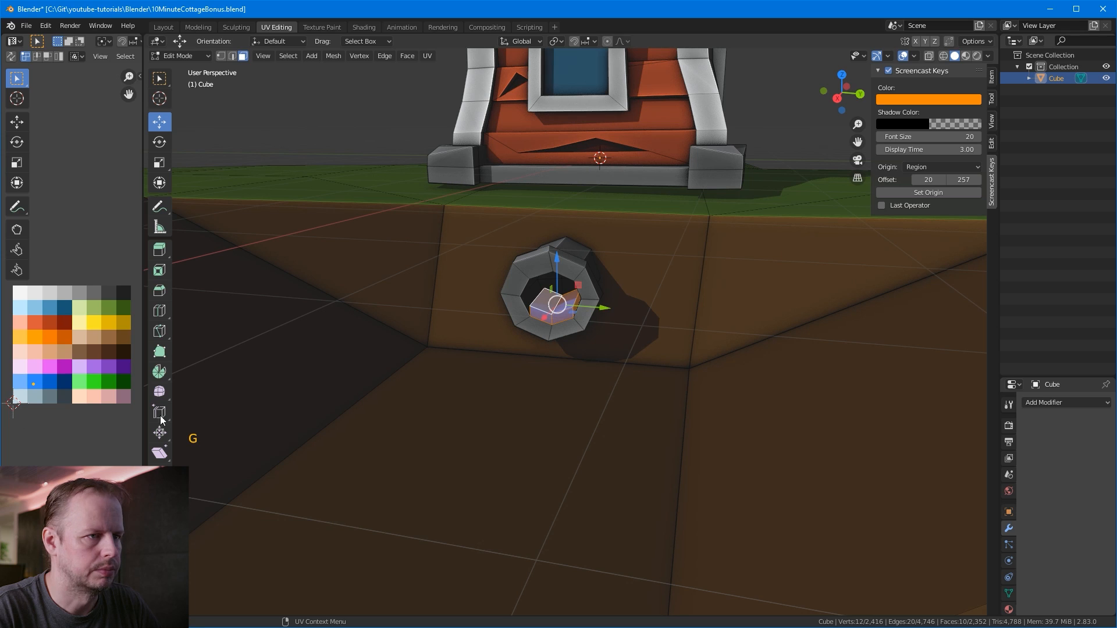
# Step: Raise the middle edge on top of the blue block to even out the water surface
pyautogui.press('2')
pyautogui.click(557, 304)
pyautogui.moveTo(560, 277); pyautogui.dragTo(565, 263)
# Step: Select the two front faces of the blue water block and turn on X-ray display
pyautogui.press('3')
pyautogui.click(562, 314)
pyautogui.keyDown('shift'); pyautogui.click(542, 313); pyautogui.keyUp('shift')
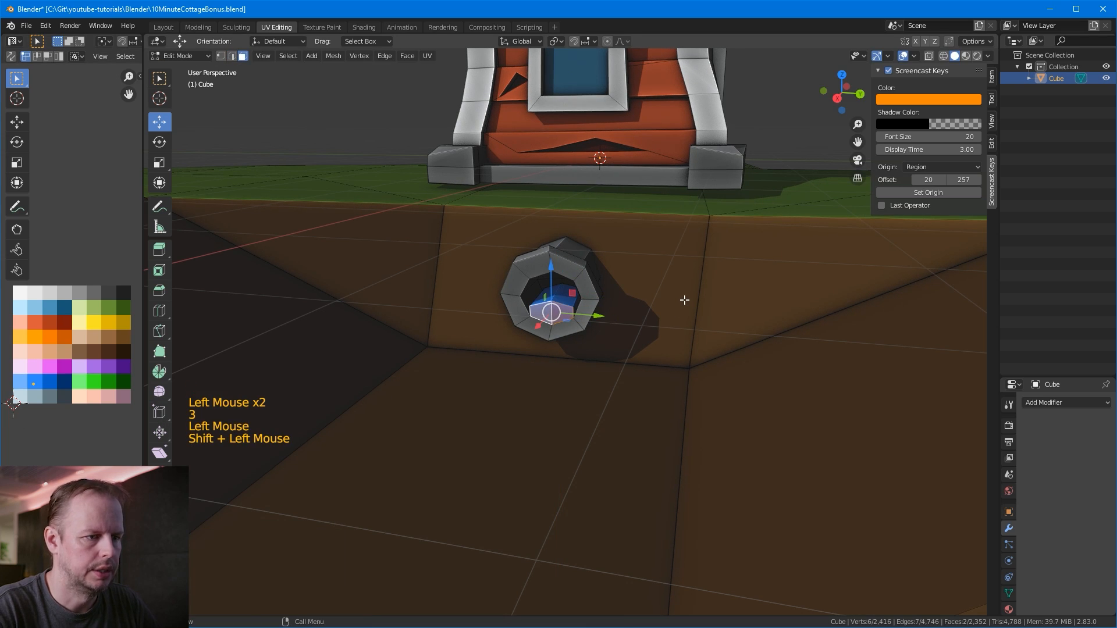
pyautogui.press('alt')
pyautogui.hotkey('alt', 'z')
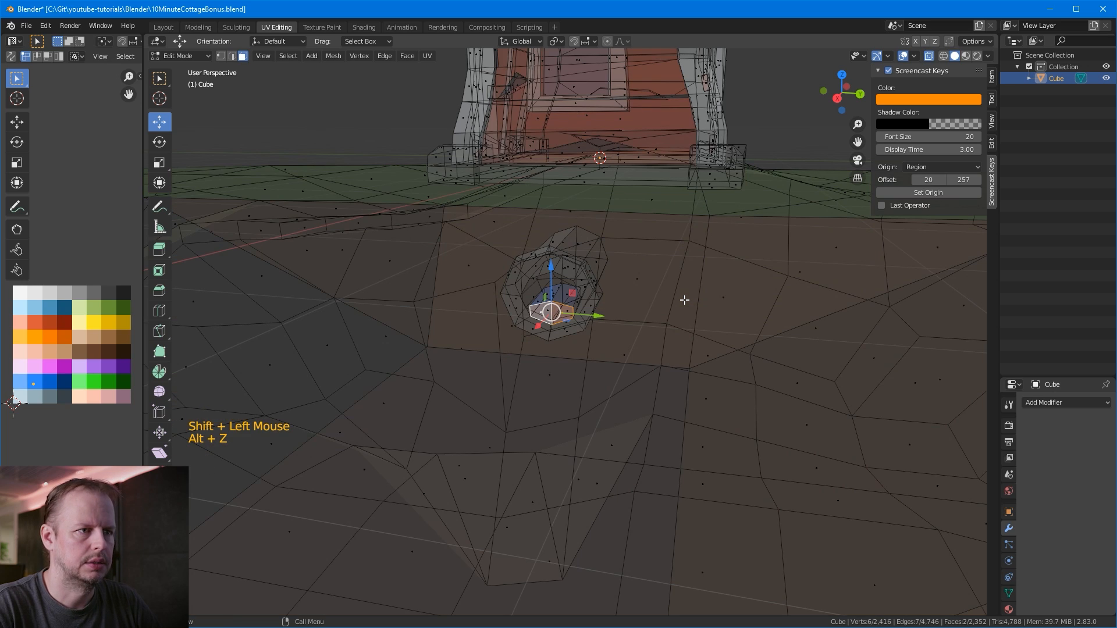
# Step: Extrude the selected faces at the pipe opening, in front orthographic view, into a water stream following the channel to the cliff edge
pyautogui.press('KP_3')
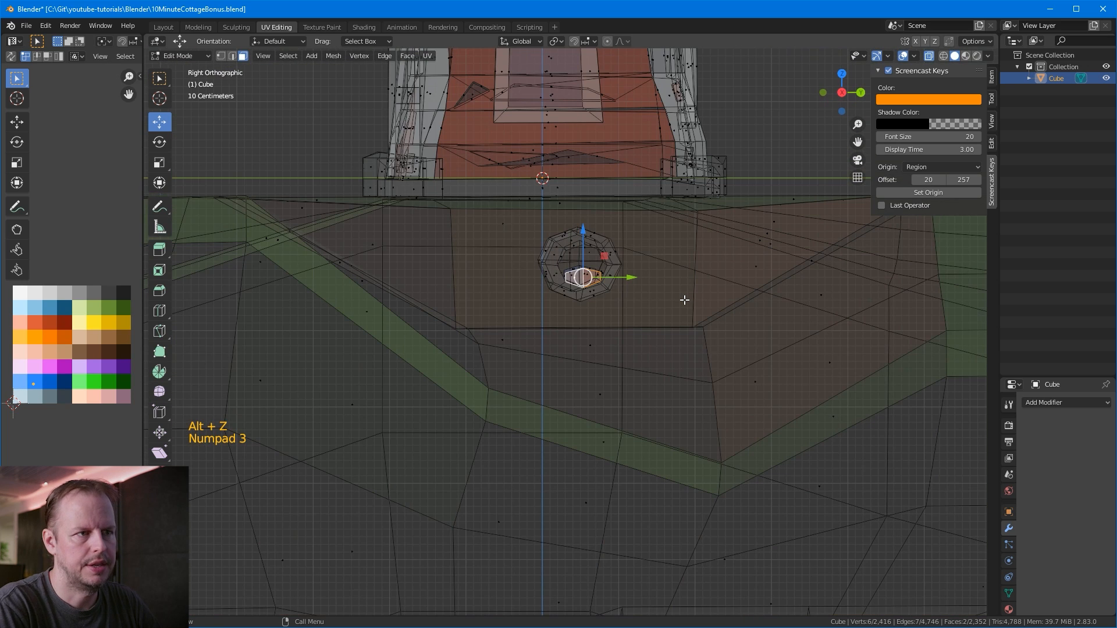
pyautogui.press('KP_1')
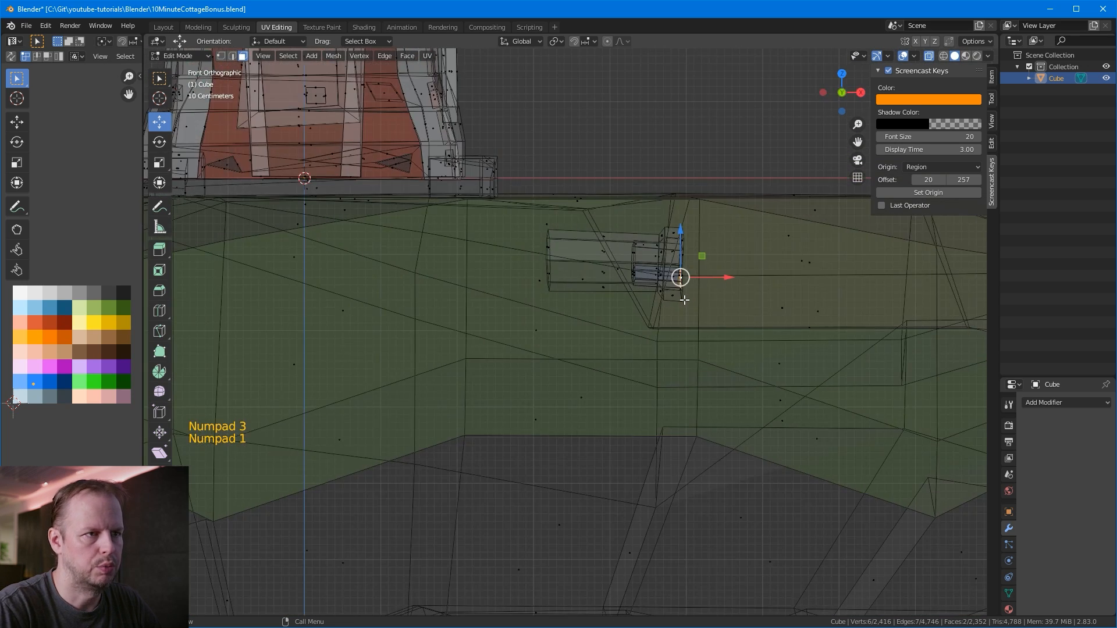
pyautogui.keyDown('shift'); pyautogui.moveTo(702, 254); pyautogui.dragTo(460, 214, button='middle'); pyautogui.keyUp('shift')
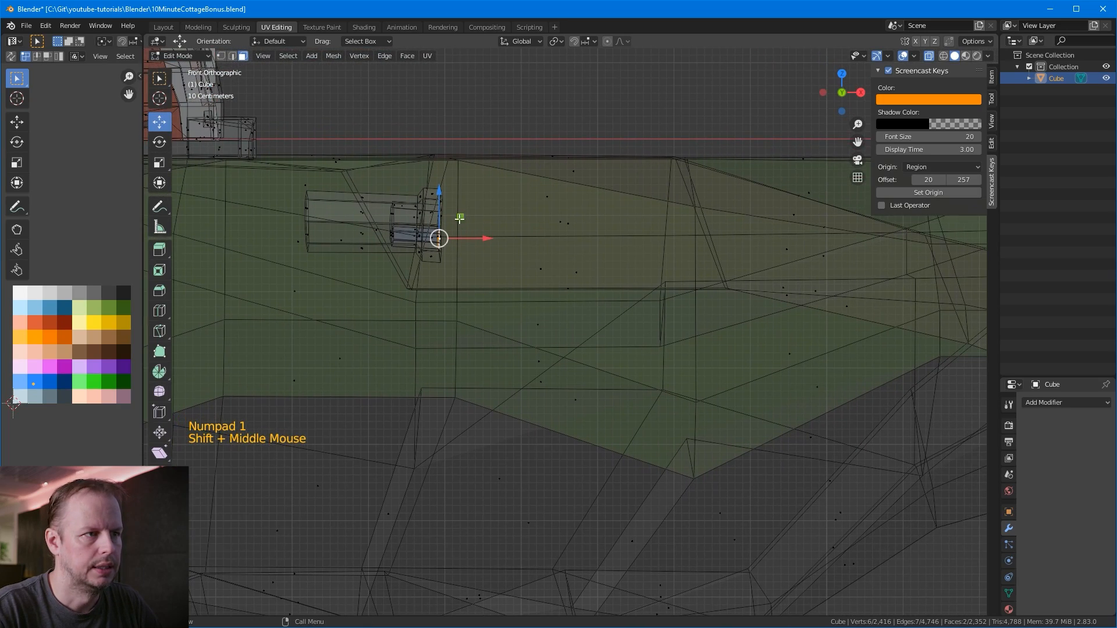
pyautogui.scroll(-1, 591, 242)
pyautogui.moveTo(659, 252); pyautogui.dragTo(591, 293, button='middle')
pyautogui.scroll(-1, 551, 287)
pyautogui.moveTo(760, 391); pyautogui.dragTo(809, 385, button='middle')
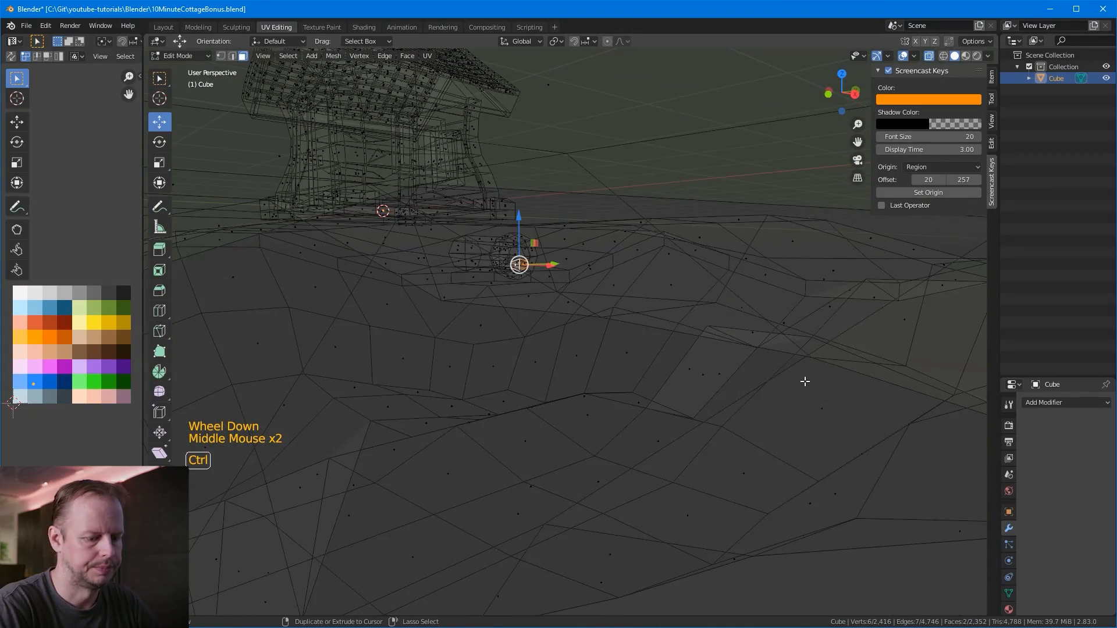
pyautogui.press('KP_3')
pyautogui.press('KP_1')
pyautogui.keyDown('shift'); pyautogui.moveTo(844, 305); pyautogui.dragTo(551, 306, button='middle'); pyautogui.keyUp('shift')
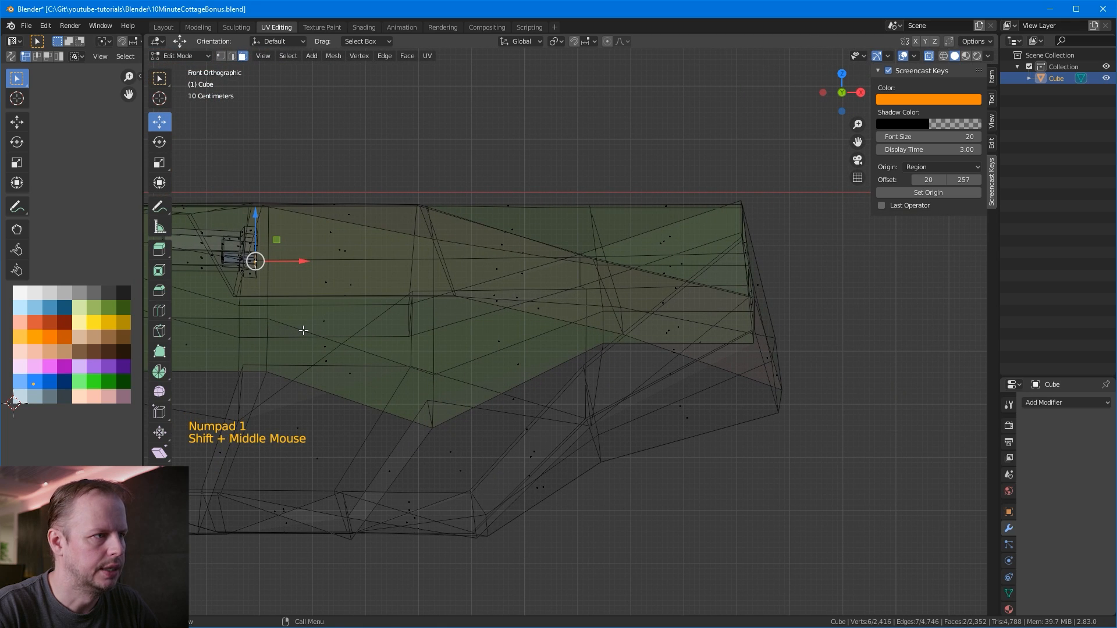
pyautogui.press('ctrl')
pyautogui.keyDown('ctrl'); pyautogui.rightClick(271, 269); pyautogui.keyUp('ctrl')
pyautogui.keyDown('ctrl'); pyautogui.rightClick(279, 282); pyautogui.keyUp('ctrl')
pyautogui.keyDown('ctrl'); pyautogui.rightClick(351, 295); pyautogui.keyUp('ctrl')
pyautogui.keyDown('ctrl'); pyautogui.rightClick(414, 294); pyautogui.keyUp('ctrl')
pyautogui.keyDown('ctrl'); pyautogui.rightClick(458, 295); pyautogui.keyUp('ctrl')
pyautogui.keyDown('ctrl'); pyautogui.rightClick(506, 303); pyautogui.keyUp('ctrl')
pyautogui.keyDown('ctrl'); pyautogui.rightClick(562, 318); pyautogui.keyUp('ctrl')
pyautogui.keyDown('ctrl'); pyautogui.rightClick(611, 327); pyautogui.keyUp('ctrl')
pyautogui.keyDown('ctrl'); pyautogui.rightClick(653, 342); pyautogui.keyUp('ctrl')
pyautogui.keyDown('ctrl'); pyautogui.rightClick(704, 356); pyautogui.keyUp('ctrl')
pyautogui.keyDown('ctrl'); pyautogui.rightClick(754, 382); pyautogui.keyUp('ctrl')
# Step: Continue extruding the stream's end past the cliff edge, curving it downward into a long waterfall
pyautogui.keyDown('ctrl'); pyautogui.rightClick(792, 392); pyautogui.keyUp('ctrl')
pyautogui.keyDown('ctrl'); pyautogui.rightClick(840, 461); pyautogui.keyUp('ctrl')
pyautogui.keyDown('ctrl'); pyautogui.rightClick(850, 498); pyautogui.keyUp('ctrl')
pyautogui.keyDown('ctrl'); pyautogui.rightClick(855, 529); pyautogui.keyUp('ctrl')
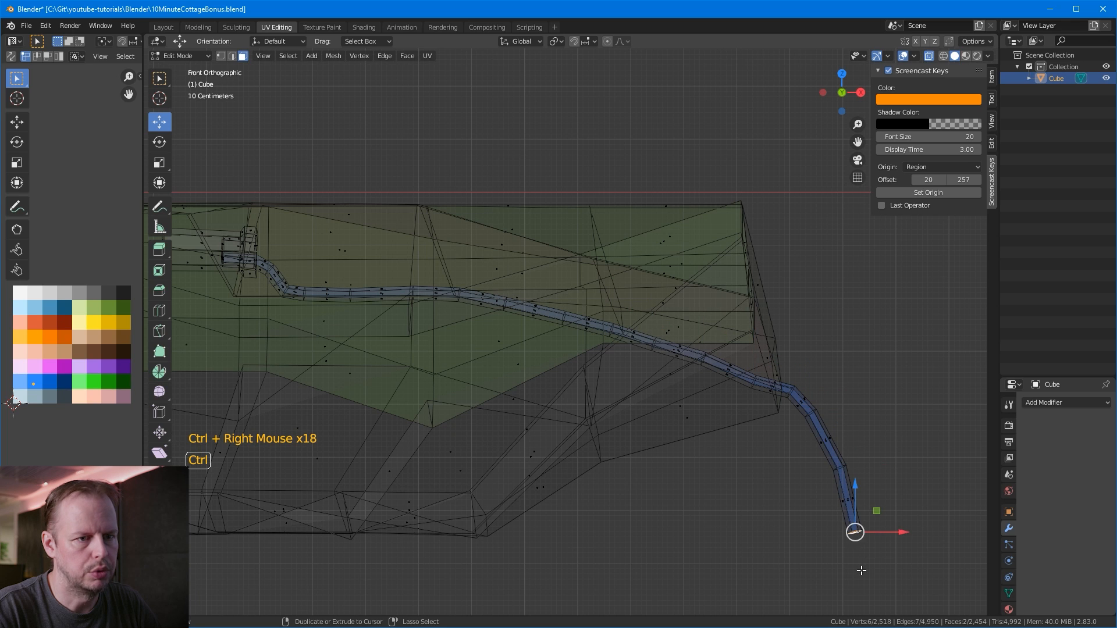
pyautogui.keyDown('shift'); pyautogui.moveTo(856, 529); pyautogui.dragTo(861, 343, button='middle'); pyautogui.keyUp('shift')
pyautogui.scroll(2, 830, 399)
pyautogui.keyDown('ctrl'); pyautogui.rightClick(854, 409); pyautogui.keyUp('ctrl')
pyautogui.keyDown('ctrl'); pyautogui.rightClick(873, 479); pyautogui.keyUp('ctrl')
pyautogui.keyDown('ctrl'); pyautogui.rightClick(874, 544); pyautogui.keyUp('ctrl')
pyautogui.keyDown('ctrl'); pyautogui.rightClick(875, 588); pyautogui.keyUp('ctrl')
pyautogui.scroll(-3, 859, 420)
# Step: Raise the waterfall's top face at the cliff edge about 0.75 m along Z with proportional editing enabled
pyautogui.moveTo(859, 420)
pyautogui.mouseDown(button='middle')
pyautogui.moveTo(715, 311)
pyautogui.moveTo(628, 299)
pyautogui.mouseUp(button='middle')
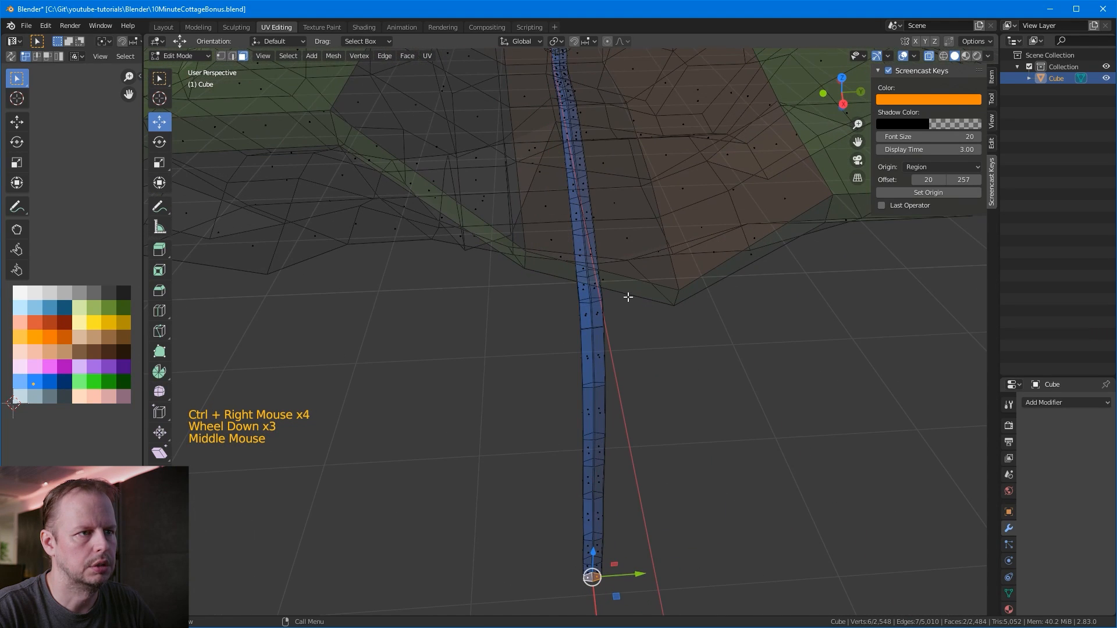
pyautogui.hotkey('alt', 'z')
pyautogui.moveTo(587, 218); pyautogui.dragTo(635, 259, button='middle')
pyautogui.click(592, 111)
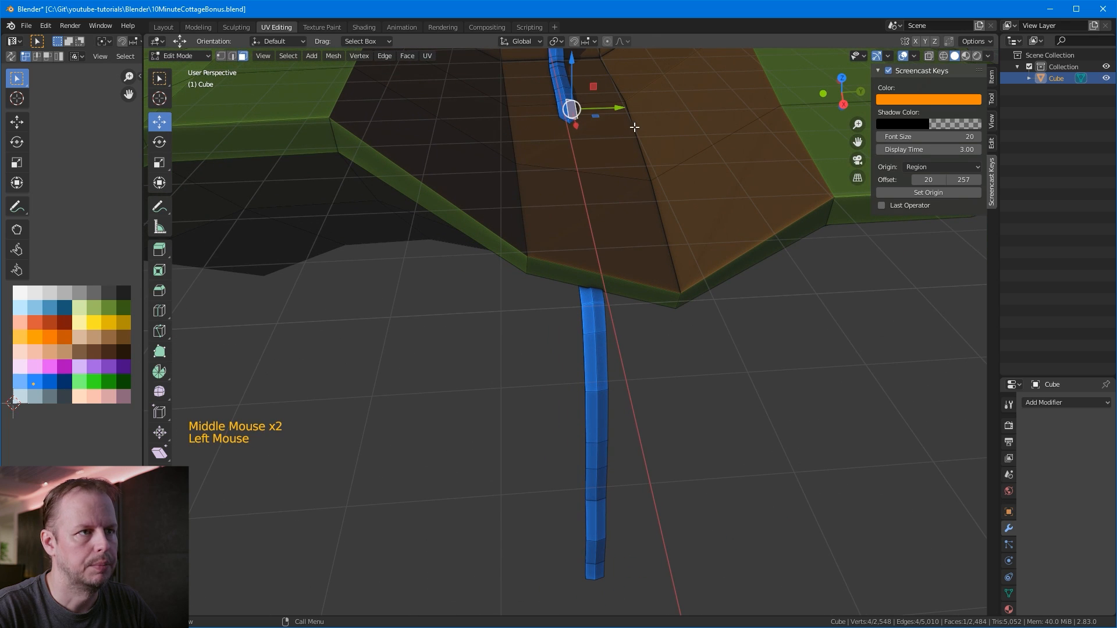
pyautogui.click(592, 309)
pyautogui.moveTo(602, 299); pyautogui.dragTo(613, 101, button='middle')
pyautogui.press('o')
pyautogui.keyDown('shift'); pyautogui.moveTo(690, 234); pyautogui.dragTo(641, 305, button='middle'); pyautogui.keyUp('shift')
pyautogui.scroll(2, 716, 215)
pyautogui.press('g')
pyautogui.press('z')
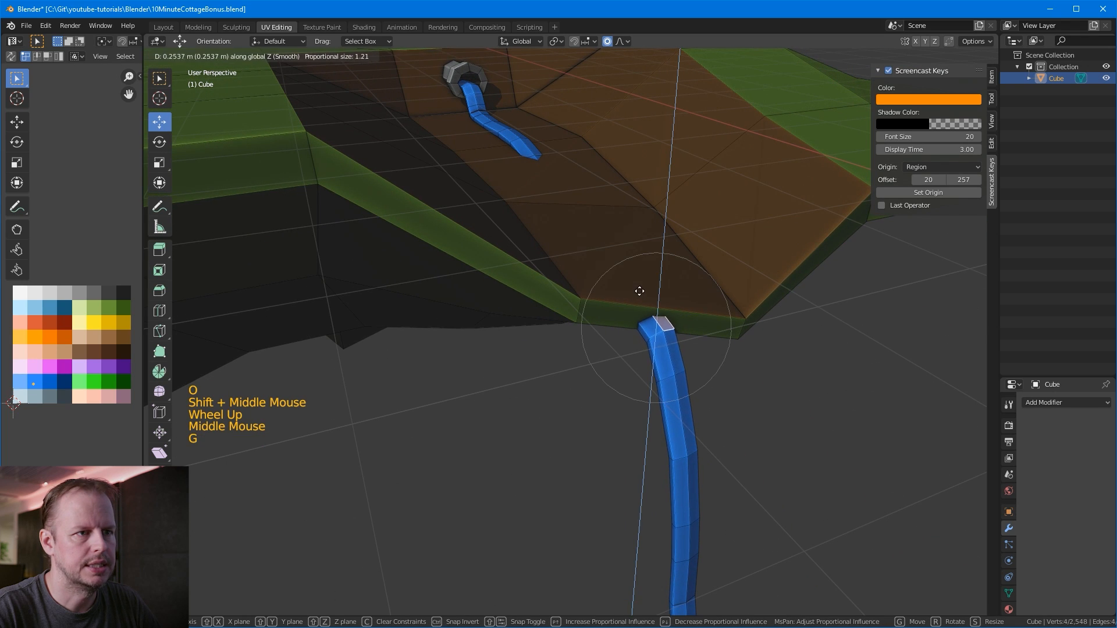
pyautogui.click(638, 263)
# Step: Select the buried stream faces just behind the cliff edge in X-ray display and raise them above the channel floor
pyautogui.moveTo(656, 262); pyautogui.dragTo(572, 149, button='middle')
pyautogui.hotkey('alt', 'z')
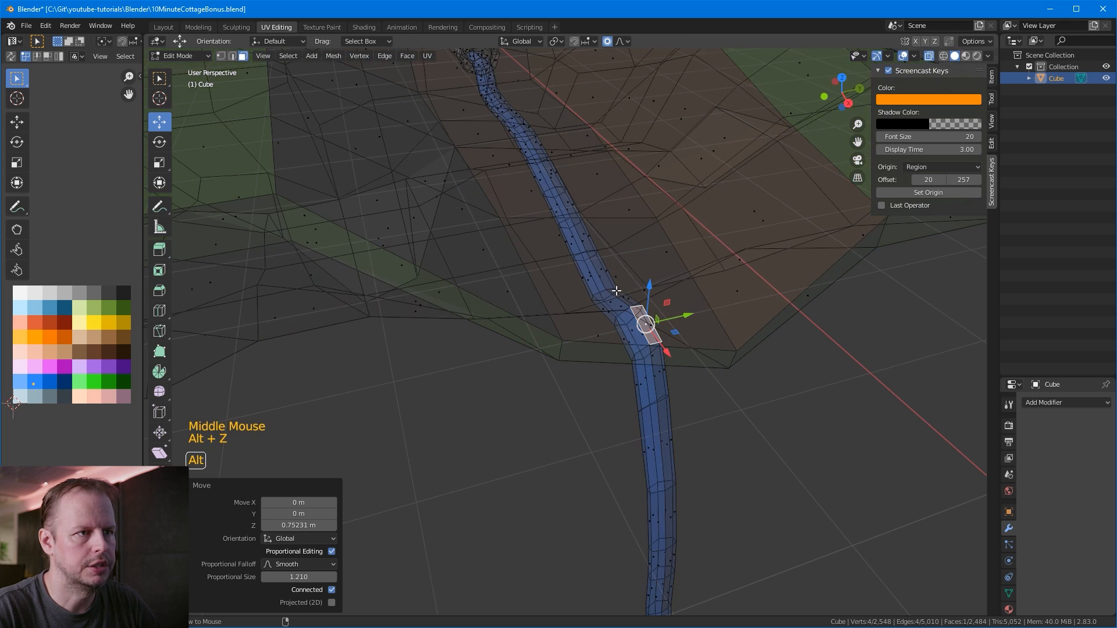
pyautogui.click(577, 239)
pyautogui.click(581, 241)
pyautogui.keyDown('shift'); pyautogui.click(581, 233); pyautogui.keyUp('shift')
pyautogui.keyDown('shift'); pyautogui.click(600, 273); pyautogui.keyUp('shift')
pyautogui.keyDown('shift'); pyautogui.click(586, 281); pyautogui.keyUp('shift')
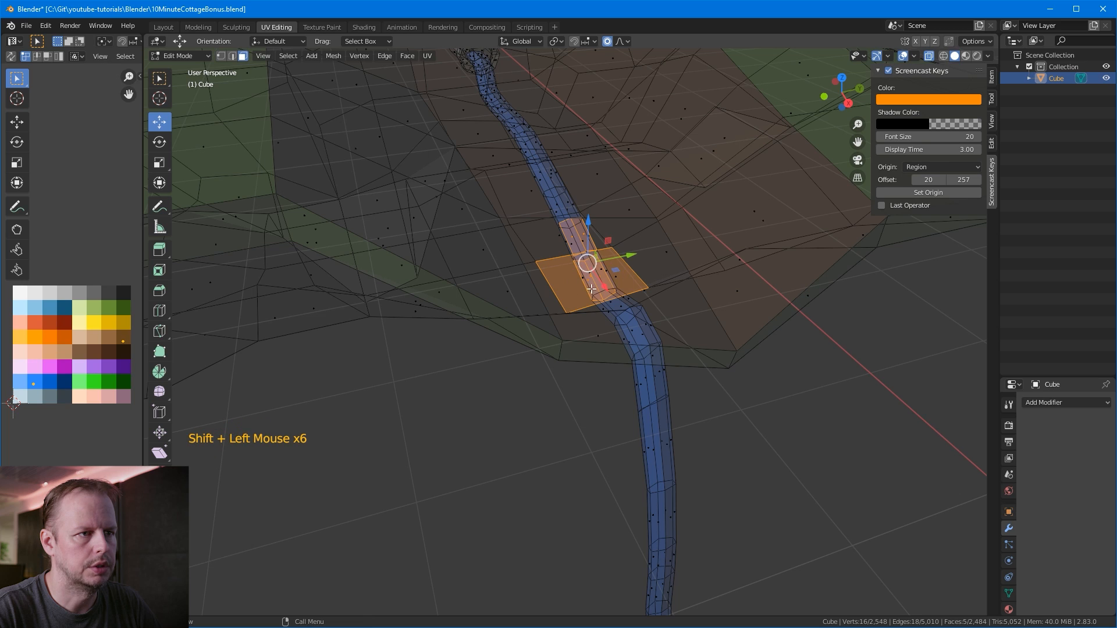
pyautogui.click(591, 276)
pyautogui.scroll(2, 591, 276)
pyautogui.click(611, 244)
pyautogui.keyDown('shift'); pyautogui.click(589, 186); pyautogui.keyUp('shift')
pyautogui.moveTo(656, 283); pyautogui.dragTo(723, 210, button='middle')
pyautogui.hotkey('alt', 'z')
pyautogui.scroll(-2, 699, 210)
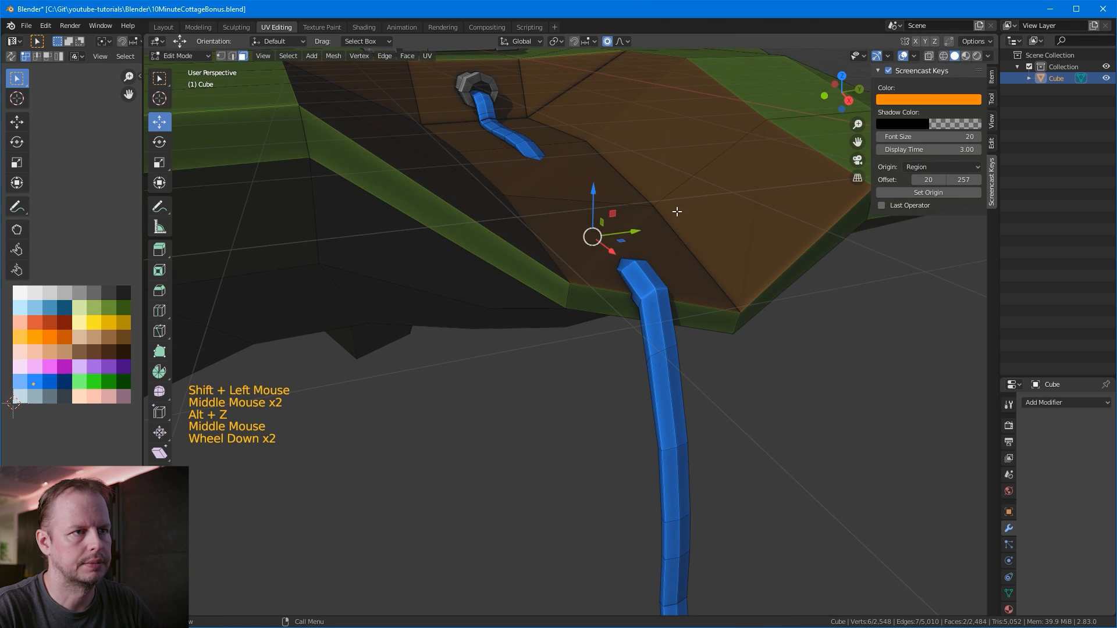
pyautogui.moveTo(600, 196); pyautogui.dragTo(599, 162)
pyautogui.moveTo(599, 163); pyautogui.dragTo(623, 217, button='middle')
pyautogui.press('s')
pyautogui.click(616, 174)
# Step: Move the remaining buried stream faces between the pipe and the raised section above the ground using proportional editing
pyautogui.click(570, 204)
pyautogui.hotkey('alt', 'z')
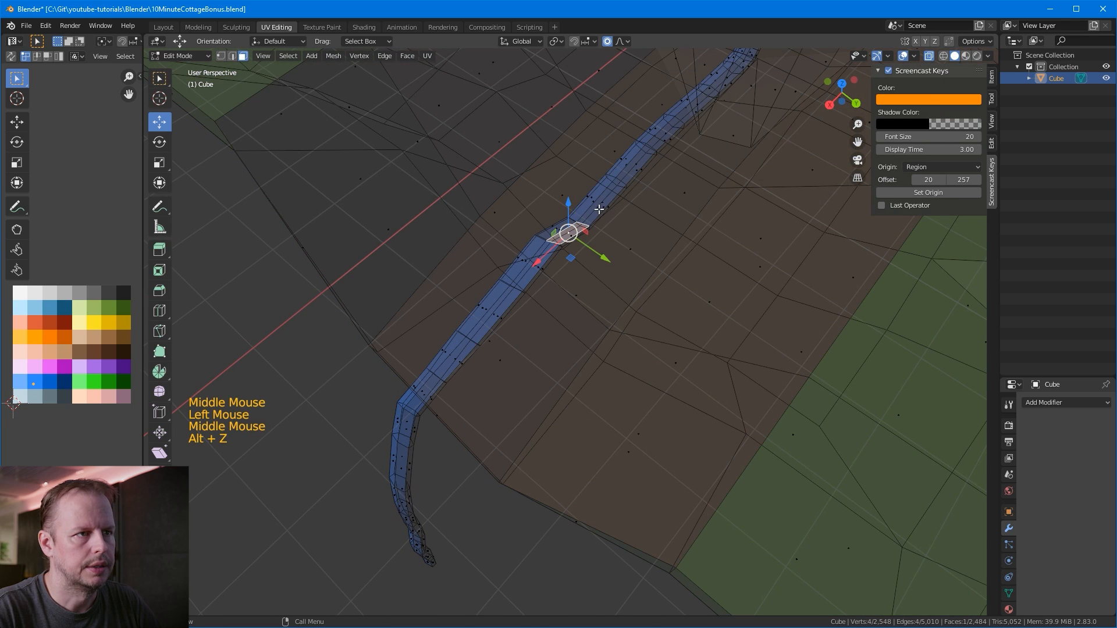
pyautogui.click(599, 208)
pyautogui.click(602, 202)
pyautogui.hotkey('alt', 'z')
pyautogui.moveTo(641, 222); pyautogui.dragTo(576, 175, button='middle')
pyautogui.press('g')
pyautogui.click(657, 166)
pyautogui.click(627, 165)
pyautogui.scroll(3, 559, 156)
pyautogui.moveTo(576, 175); pyautogui.dragTo(621, 304, button='middle')
pyautogui.click(494, 125)
pyautogui.press('g')
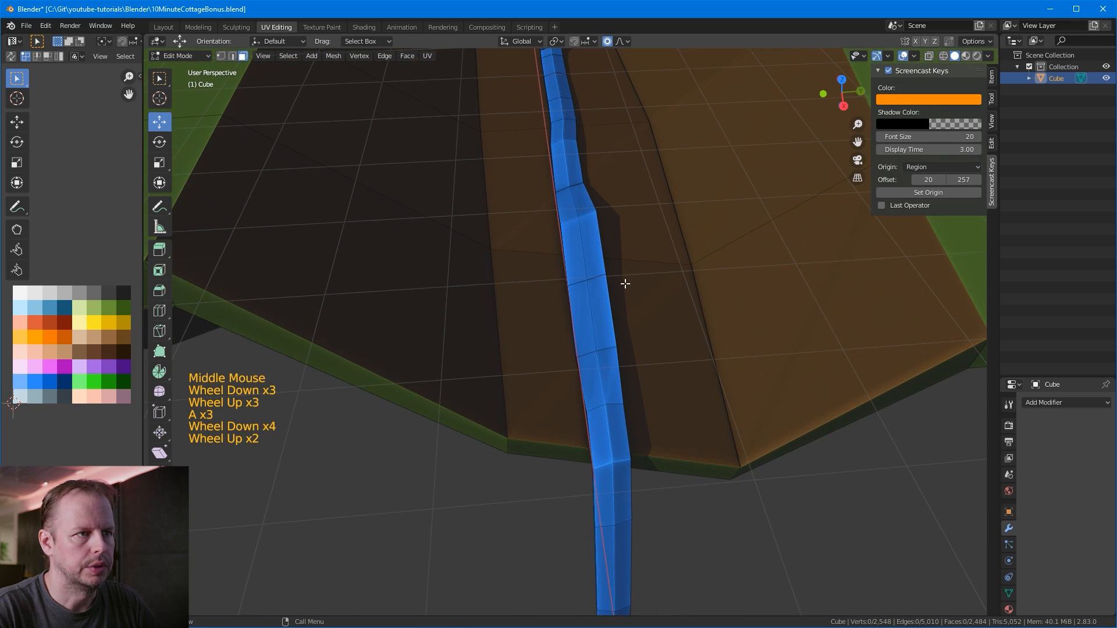
pyautogui.scroll(-2, 597, 211)
pyautogui.press('c')
pyautogui.moveTo(567, 202); pyautogui.dragTo(574, 239)
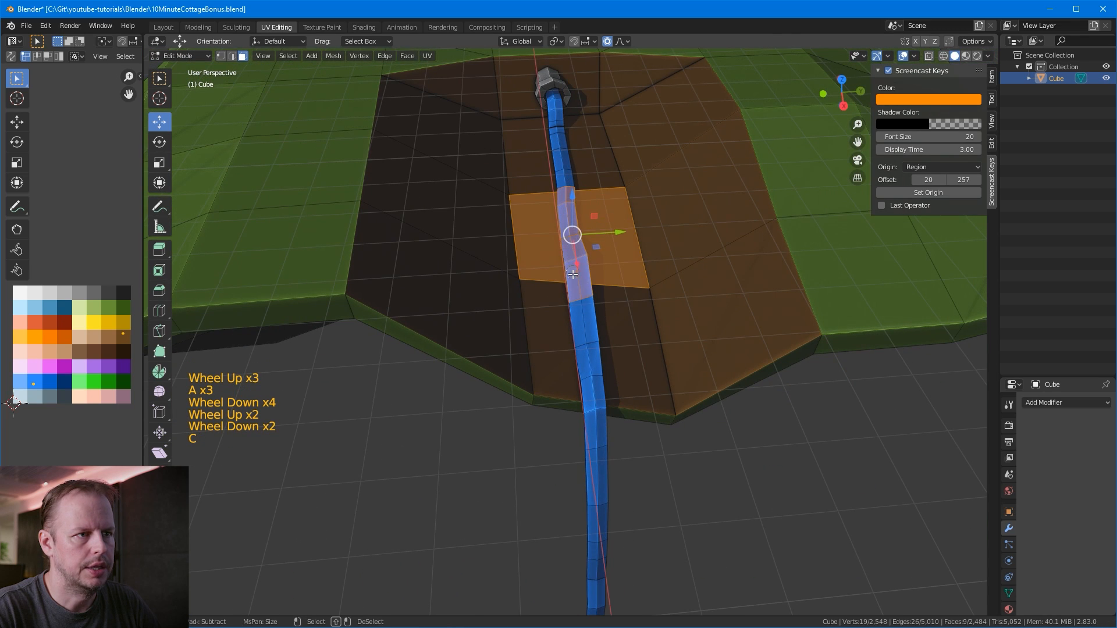
pyautogui.press('a')
pyautogui.press('a')
pyautogui.press('a')
# Step: Circle-select the stream's top faces from below the pipe to the waterfall's end and scale them by 2.124 along Y
pyautogui.press('c')
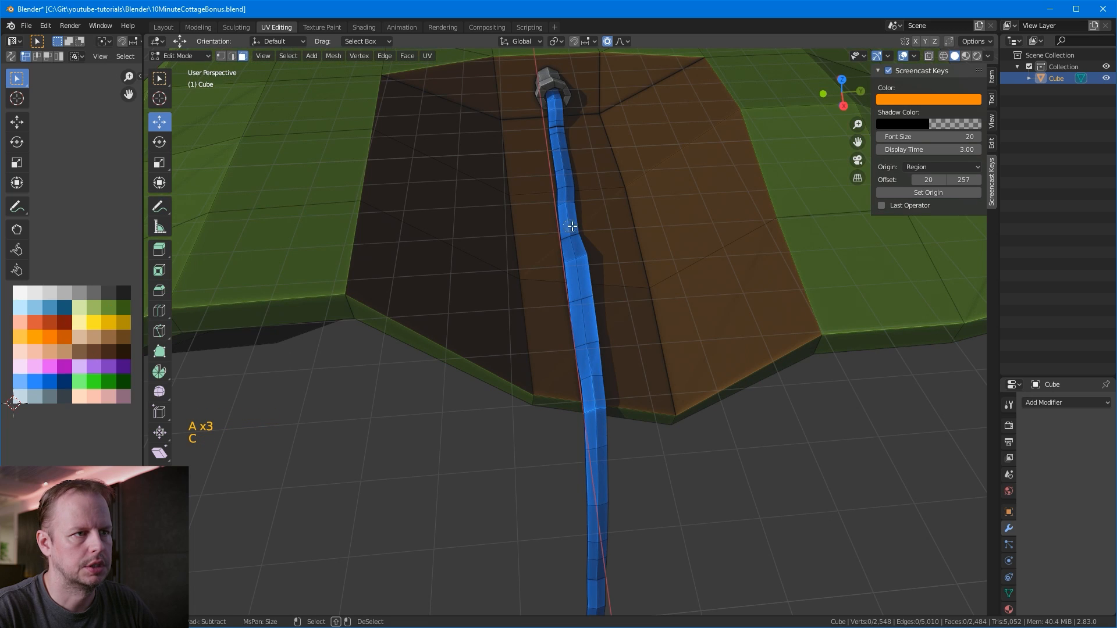
pyautogui.moveTo(569, 228); pyautogui.dragTo(586, 326)
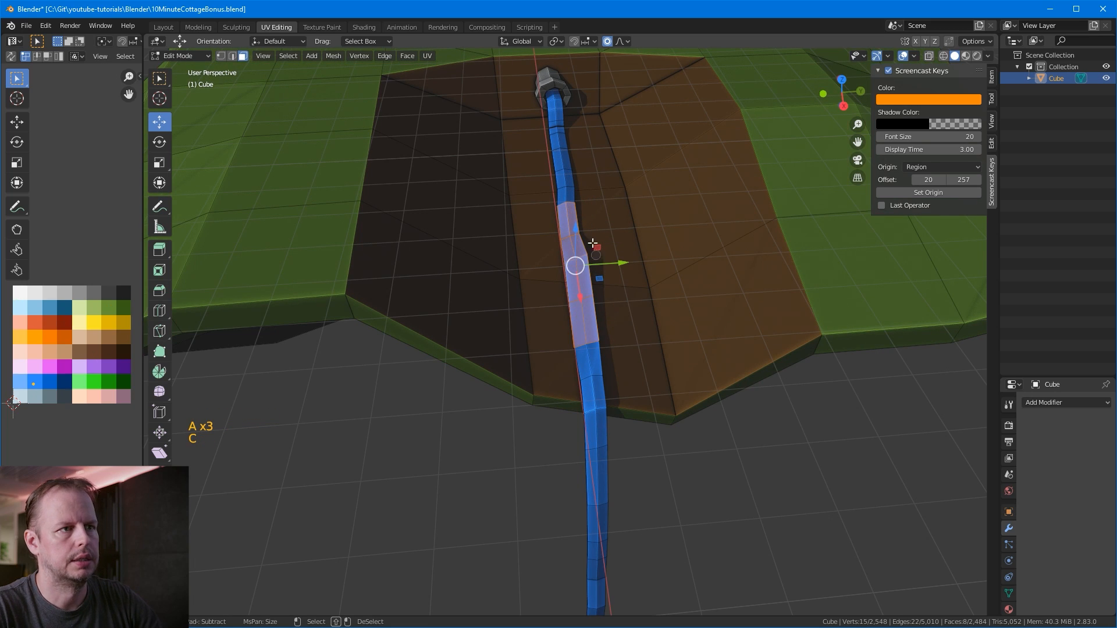
pyautogui.moveTo(561, 166); pyautogui.dragTo(568, 199)
pyautogui.press('c')
pyautogui.moveTo(599, 366); pyautogui.dragTo(598, 504)
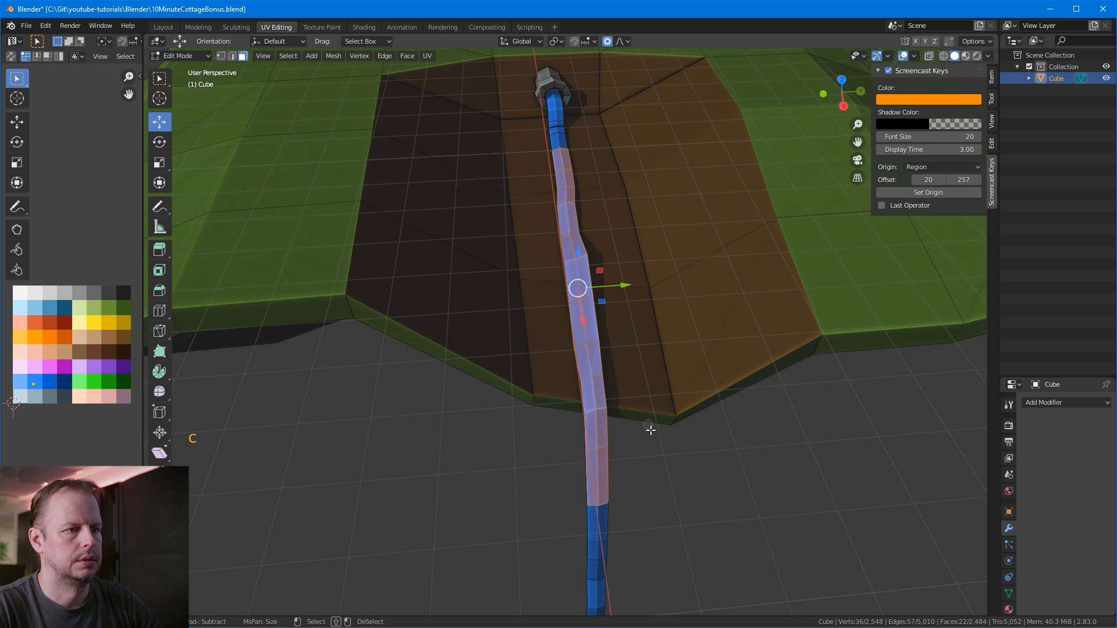
pyautogui.rightClick(629, 482)
pyautogui.scroll(-3, 636, 466)
pyautogui.press('c')
pyautogui.moveTo(589, 420); pyautogui.dragTo(589, 510)
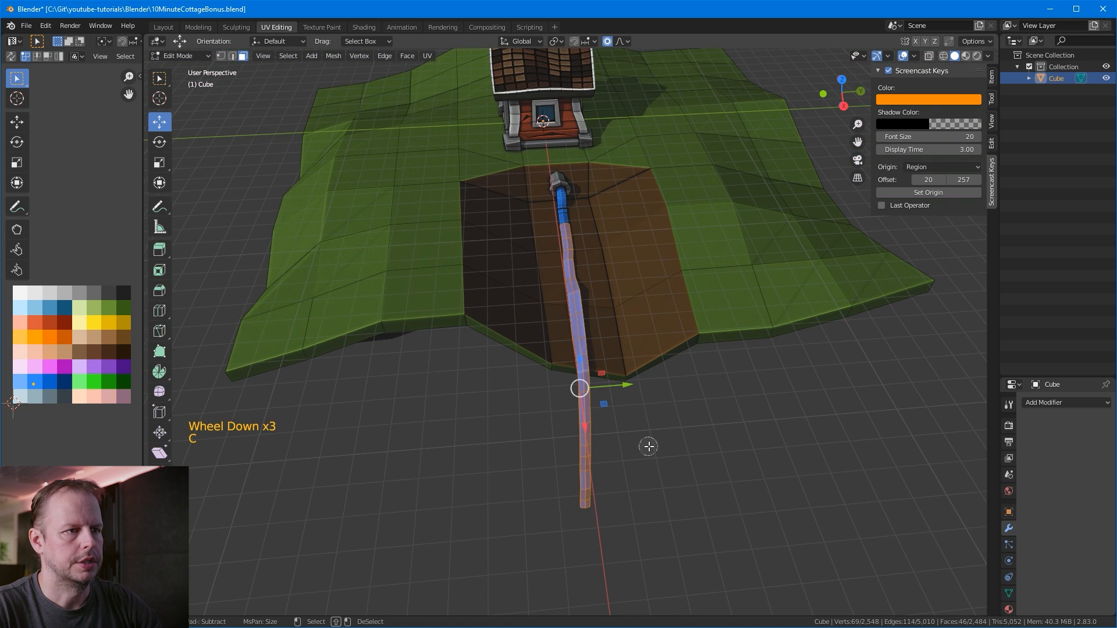
pyautogui.rightClick(641, 450)
pyautogui.scroll(2, 657, 319)
pyautogui.scroll(1, 657, 319)
pyautogui.press('s')
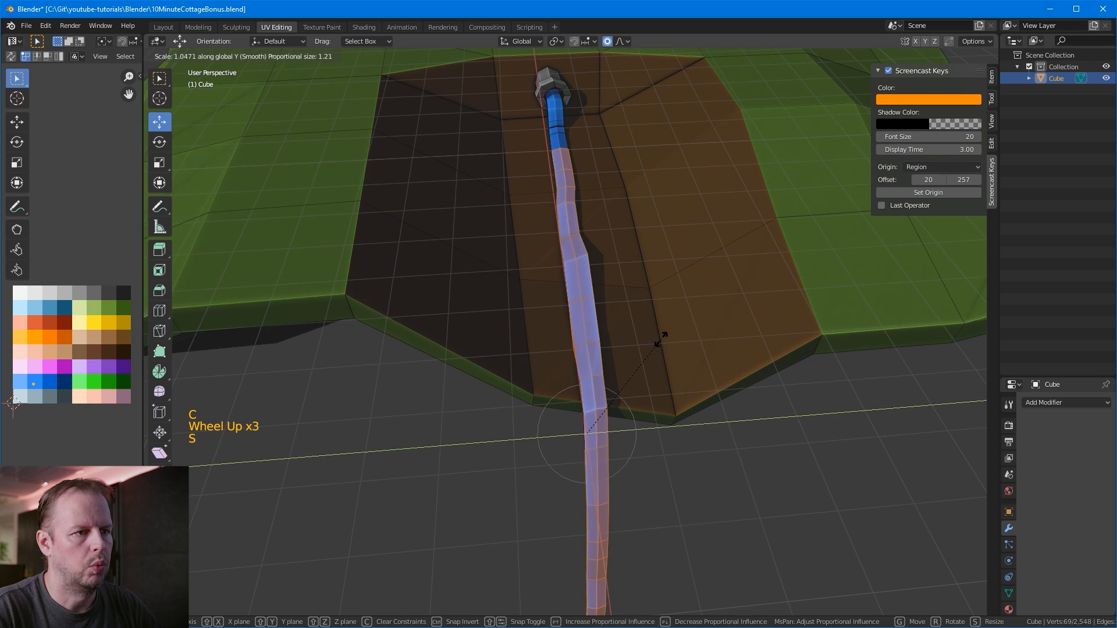
pyautogui.click(773, 282)
pyautogui.moveTo(705, 281); pyautogui.dragTo(710, 219, button='middle')
pyautogui.press('r')
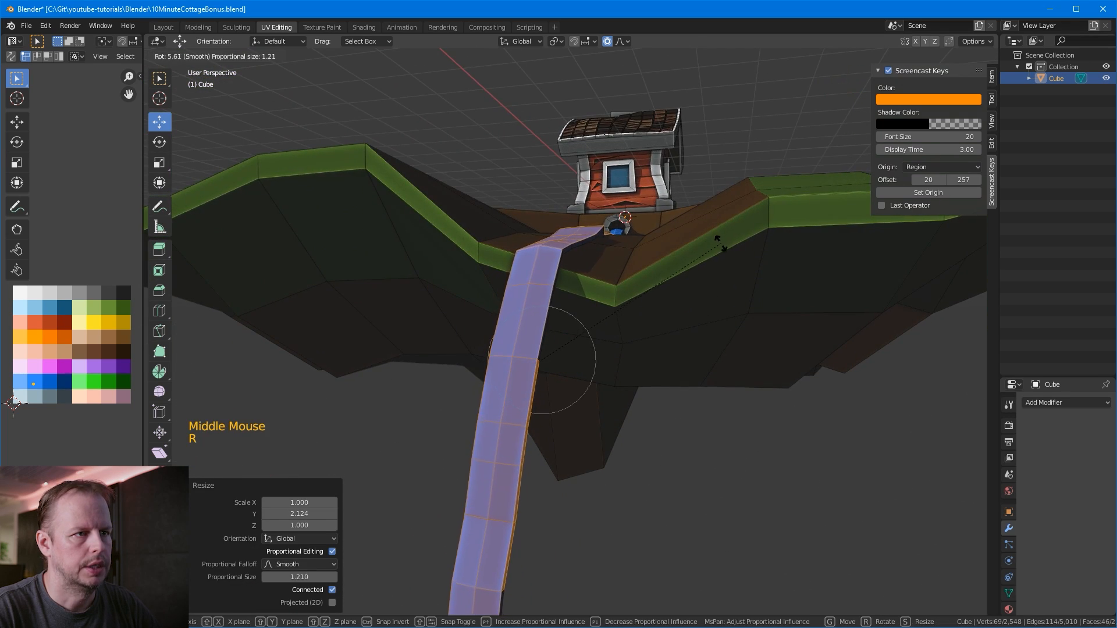
pyautogui.rightClick(728, 257)
# Step: Select only the stream faces on the slope and at the cliff edge and rotate them 11° in the view plane
pyautogui.moveTo(646, 276); pyautogui.dragTo(650, 318, button='middle')
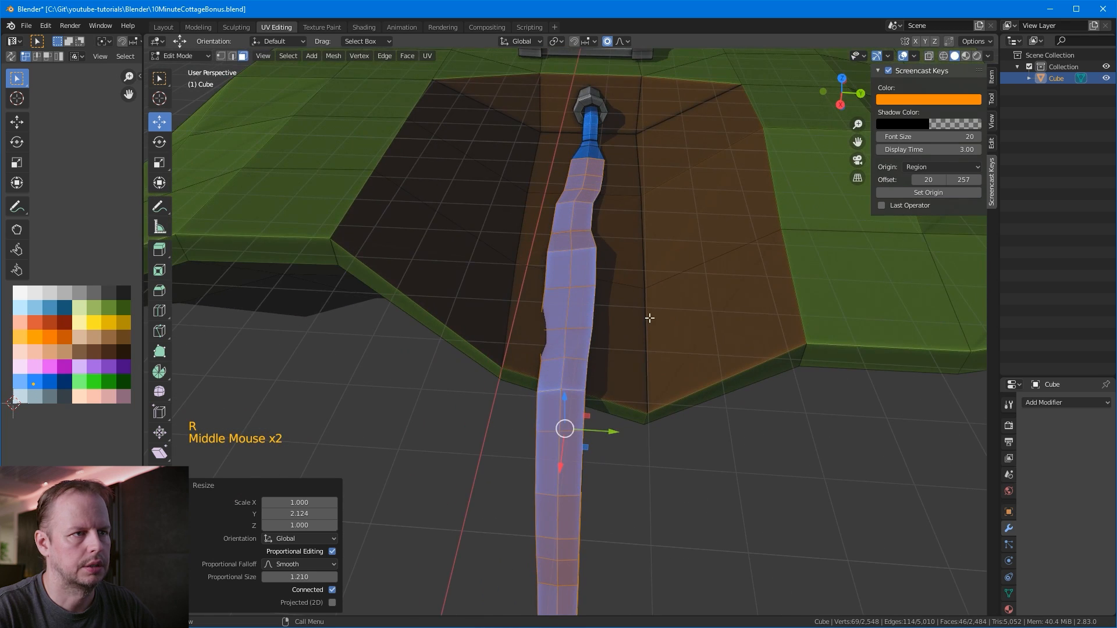
pyautogui.press('a')
pyautogui.press('a')
pyautogui.press('a')
pyautogui.press('c')
pyautogui.moveTo(569, 286)
pyautogui.mouseDown()
pyautogui.moveTo(566, 372)
pyautogui.moveTo(578, 224)
pyautogui.mouseUp()
pyautogui.moveTo(571, 217); pyautogui.dragTo(690, 262, button='middle')
pyautogui.press('r')
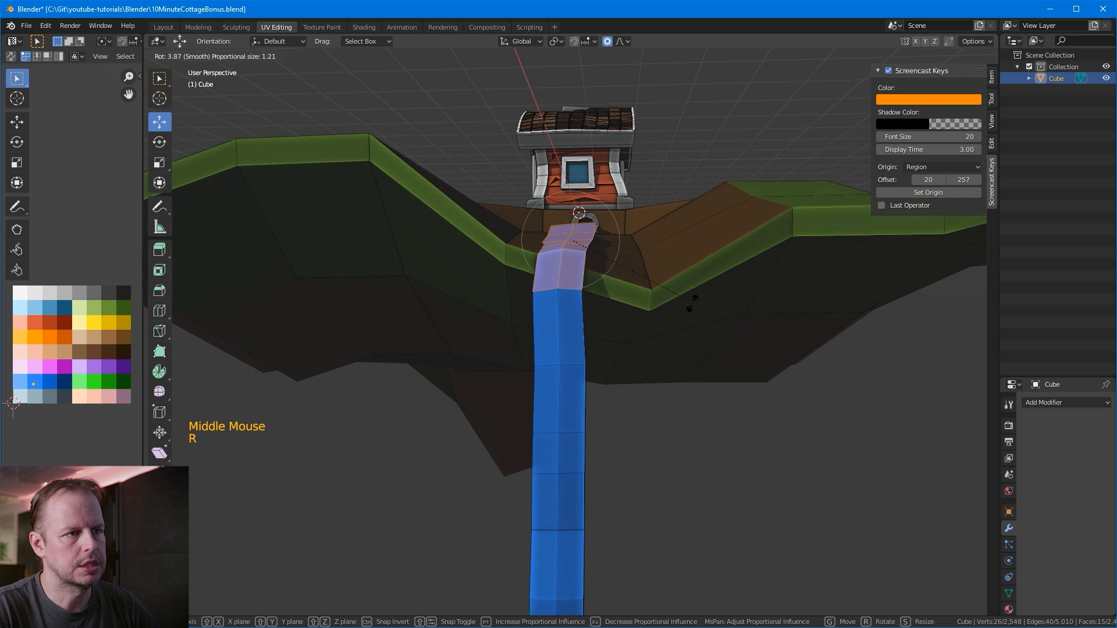
pyautogui.click(696, 315)
# Step: Rotate the selected stream section -8.69° about the global X axis, and refine its position and rotation over the channel
pyautogui.moveTo(631, 312); pyautogui.dragTo(716, 294, button='middle')
pyautogui.press('r')
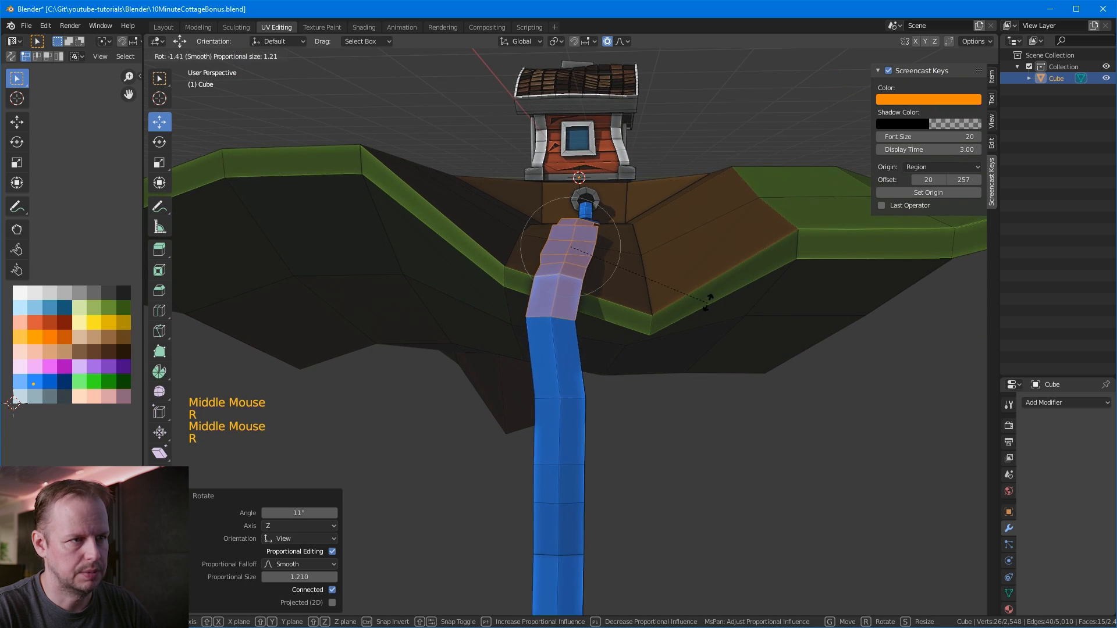
pyautogui.press('x')
pyautogui.click(721, 338)
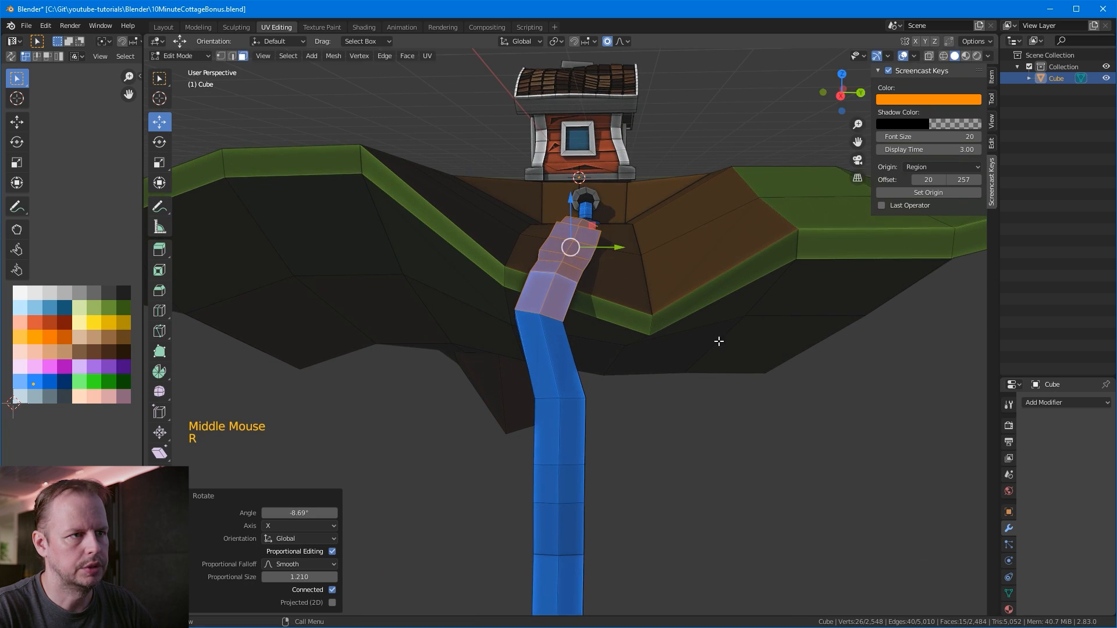
pyautogui.press('g')
pyautogui.click(732, 338)
pyautogui.press('r')
pyautogui.click(728, 326)
pyautogui.press('g')
pyautogui.click(719, 318)
# Step: Reposition one top face midway along the stream using proportional editing with a size of 0.51
pyautogui.moveTo(718, 317); pyautogui.dragTo(600, 312, button='middle')
pyautogui.press('2')
pyautogui.click(629, 238)
pyautogui.moveTo(630, 238); pyautogui.dragTo(632, 228, button='middle')
pyautogui.press('3')
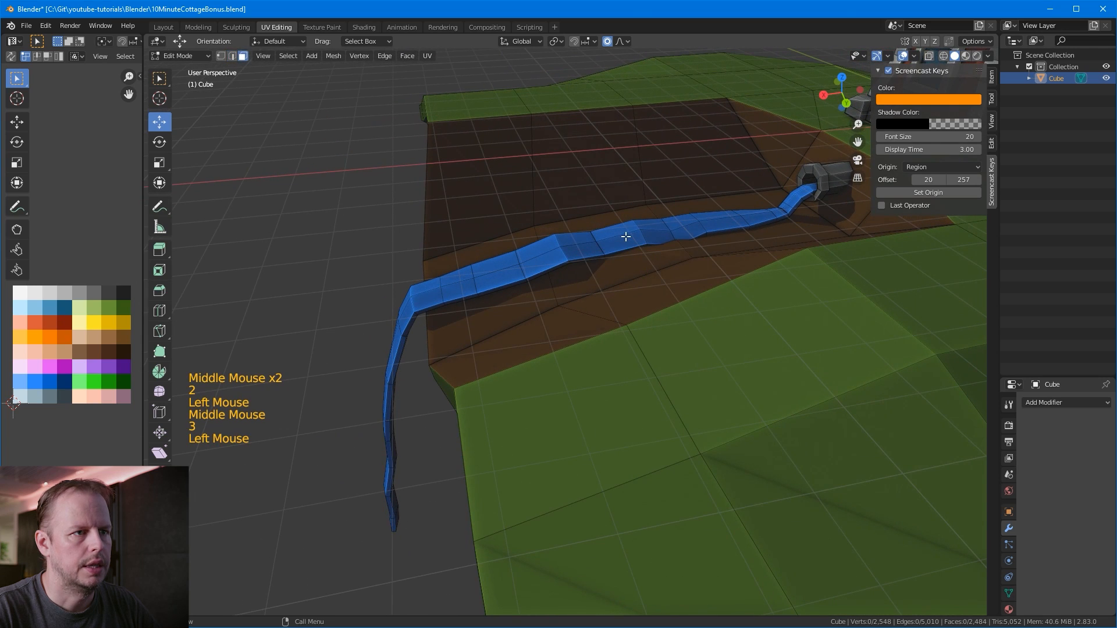
pyautogui.click(632, 227)
pyautogui.press('g')
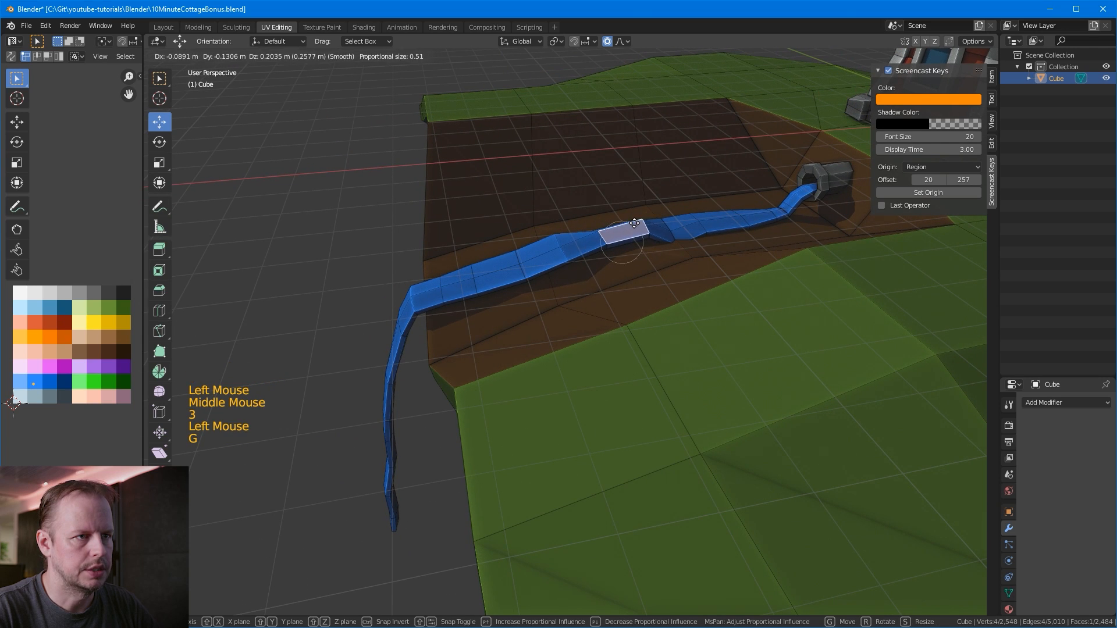
pyautogui.click(635, 230)
# Step: Examine the stream's shape from the pipe to the cliff edge from several angles with nothing selected
pyautogui.scroll(2, 617, 180)
pyautogui.moveTo(634, 230); pyautogui.dragTo(509, 254, button='middle')
pyautogui.click(464, 184)
pyautogui.scroll(1, 495, 202)
pyautogui.scroll(-3, 641, 233)
pyautogui.press('a')
pyautogui.press('a')
pyautogui.press('a')
pyautogui.moveTo(641, 232); pyautogui.dragTo(830, 225, button='middle')
pyautogui.scroll(1, 621, 241)
pyautogui.scroll(-4, 621, 241)
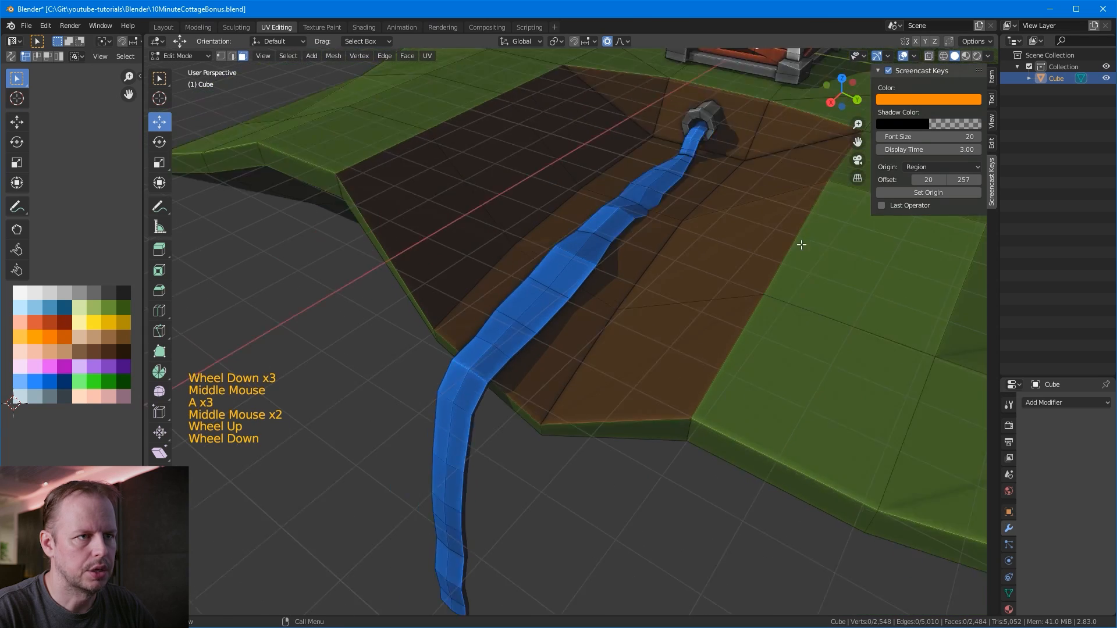
pyautogui.press('c')
pyautogui.moveTo(594, 275)
pyautogui.mouseDown()
pyautogui.moveTo(544, 317)
pyautogui.moveTo(504, 391)
pyautogui.moveTo(487, 470)
pyautogui.moveTo(502, 444)
pyautogui.mouseUp()
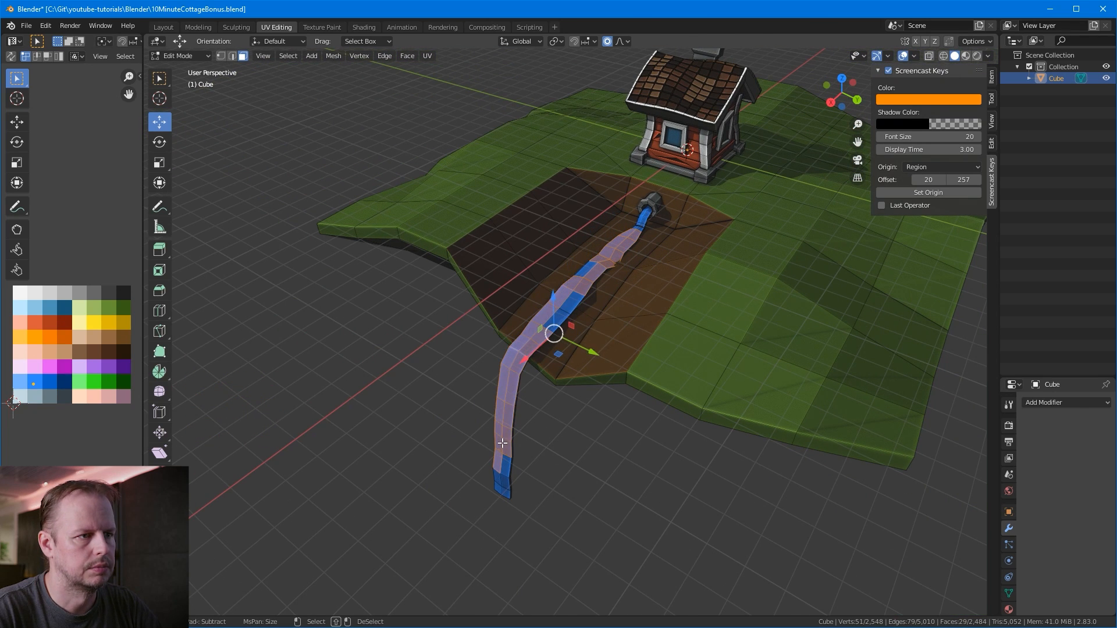
pyautogui.moveTo(660, 245); pyautogui.dragTo(644, 255, button='middle')
pyautogui.press('s')
pyautogui.press('z')
pyautogui.rightClick(629, 250)
pyautogui.press('a')
pyautogui.press('a')
pyautogui.press('a')
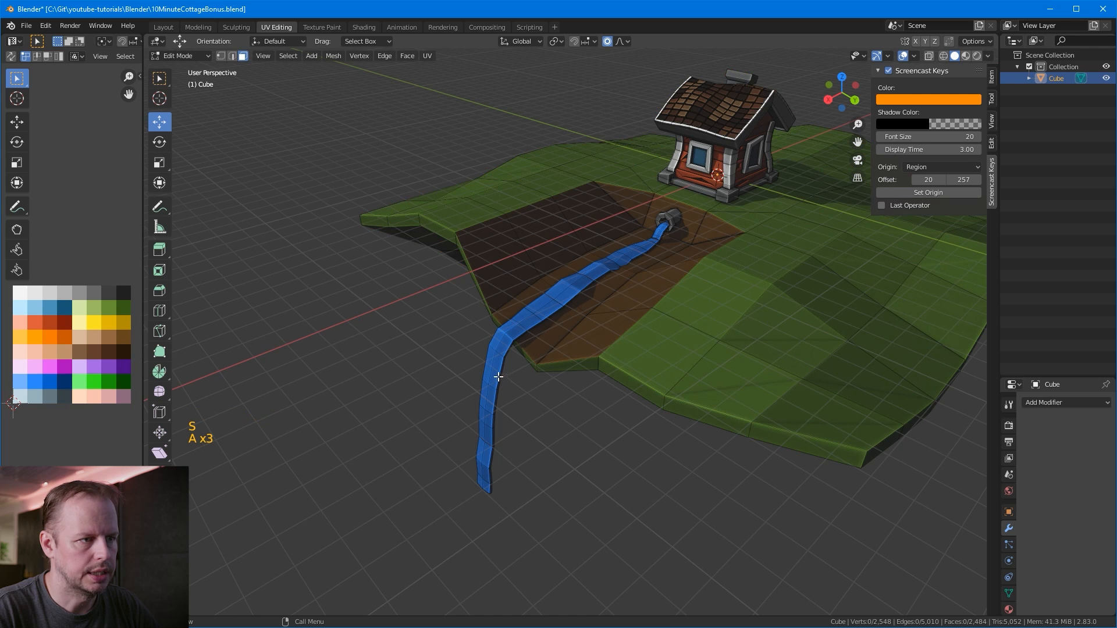
# Step: Select only the stream's top faces along the dirt channel, from the cliff edge up towards the drain pipe
pyautogui.scroll(2, 495, 374)
pyautogui.moveTo(554, 289); pyautogui.dragTo(611, 240, button='middle')
pyautogui.click(463, 323)
pyautogui.moveTo(522, 304)
pyautogui.mouseDown()
pyautogui.moveTo(464, 324)
pyautogui.moveTo(708, 240)
pyautogui.moveTo(724, 245)
pyautogui.mouseUp()
pyautogui.press('a')
pyautogui.press('a')
pyautogui.press('a')
pyautogui.press('c')
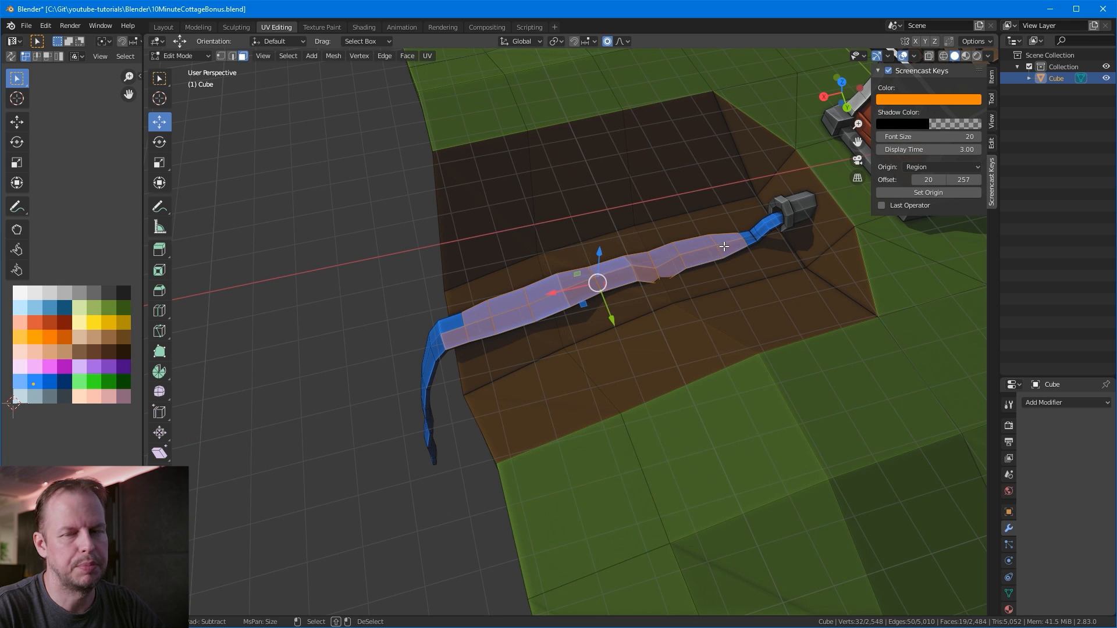
pyautogui.moveTo(695, 272); pyautogui.dragTo(693, 262, button='middle')
pyautogui.press('c')
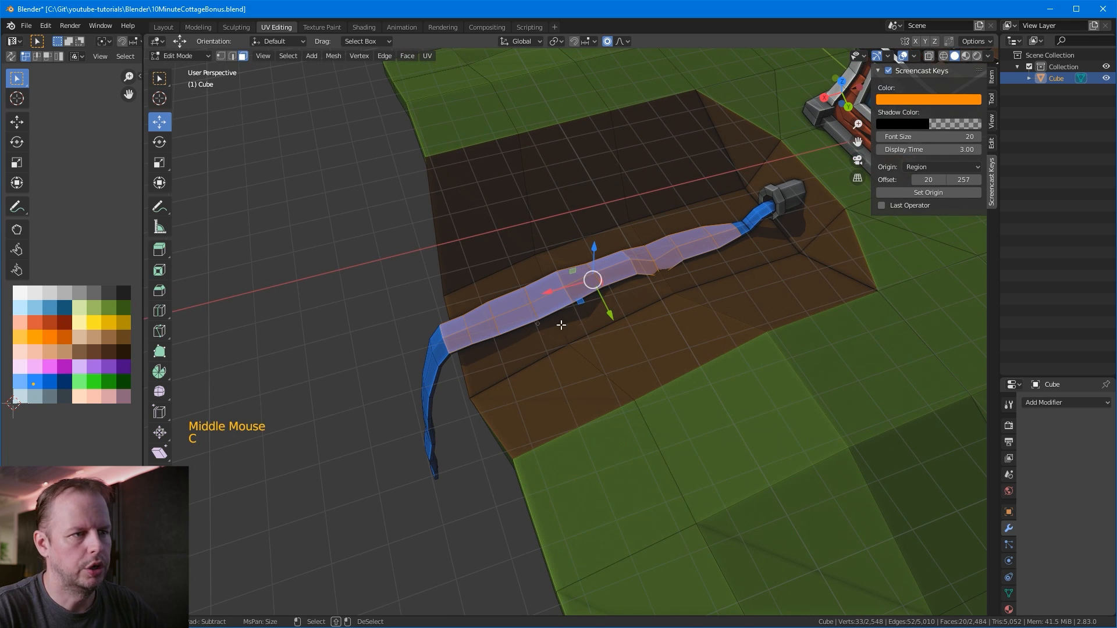
# Step: Preview the stream up close in rendered shading and return to solid shading
pyautogui.scroll(2, 652, 233)
pyautogui.moveTo(633, 300)
pyautogui.mouseDown(button='middle')
pyautogui.moveTo(652, 233)
pyautogui.moveTo(688, 182)
pyautogui.mouseUp(button='middle')
pyautogui.scroll(1, 728, 233)
pyautogui.press('z')
pyautogui.click(794, 271)
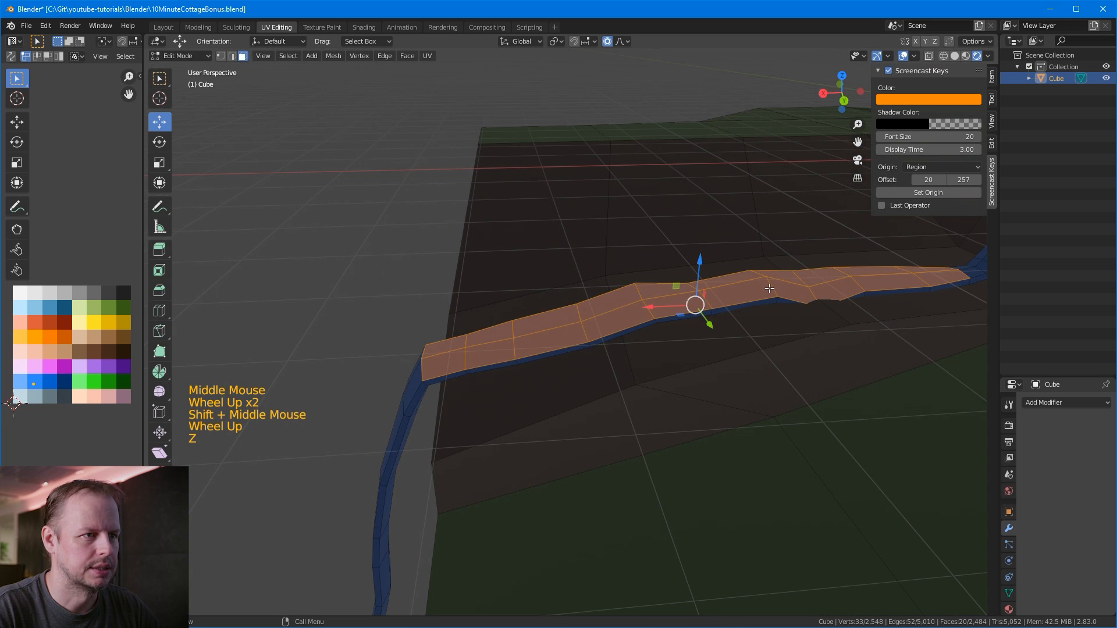
pyautogui.press('z')
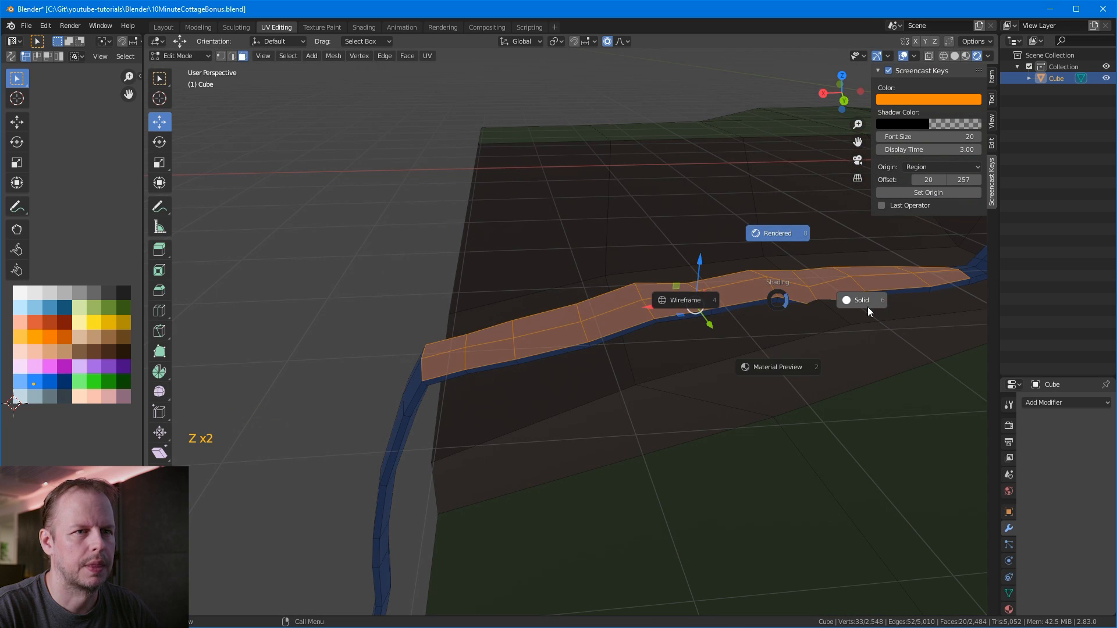
pyautogui.click(867, 306)
pyautogui.moveTo(709, 319); pyautogui.dragTo(720, 308, button='middle')
pyautogui.press('s')
pyautogui.press('z')
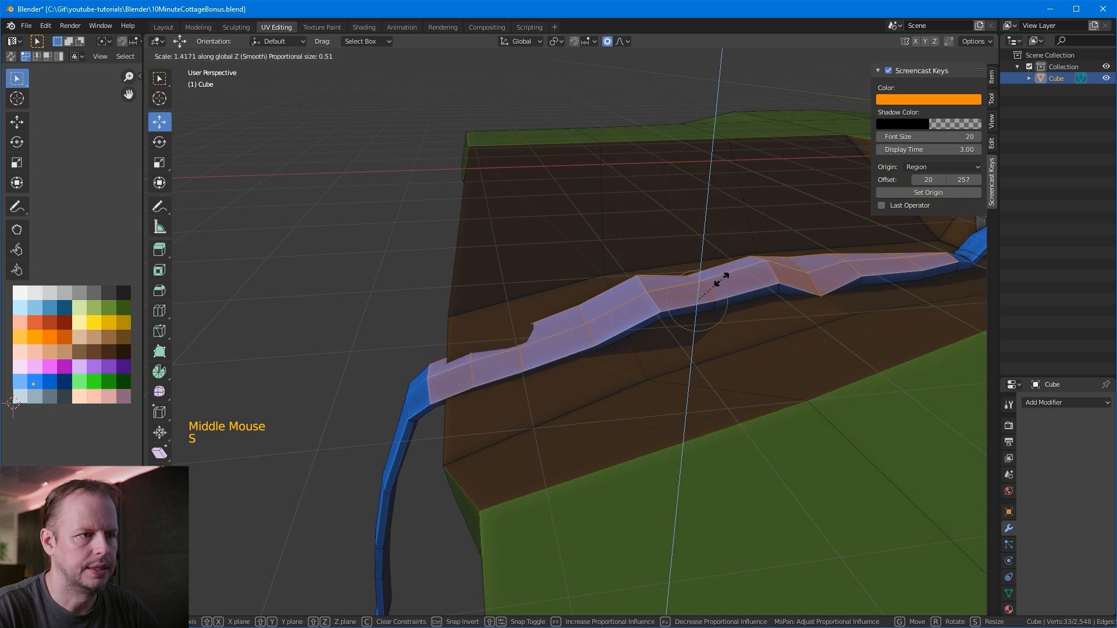
pyautogui.rightClick(727, 281)
# Step: Scale the selected top faces up along the global Z axis with a smooth proportional size of 0.51
pyautogui.moveTo(729, 282)
pyautogui.mouseDown(button='middle')
pyautogui.moveTo(703, 270)
pyautogui.moveTo(736, 269)
pyautogui.mouseUp(button='middle')
pyautogui.scroll(-2, 703, 269)
pyautogui.press('z')
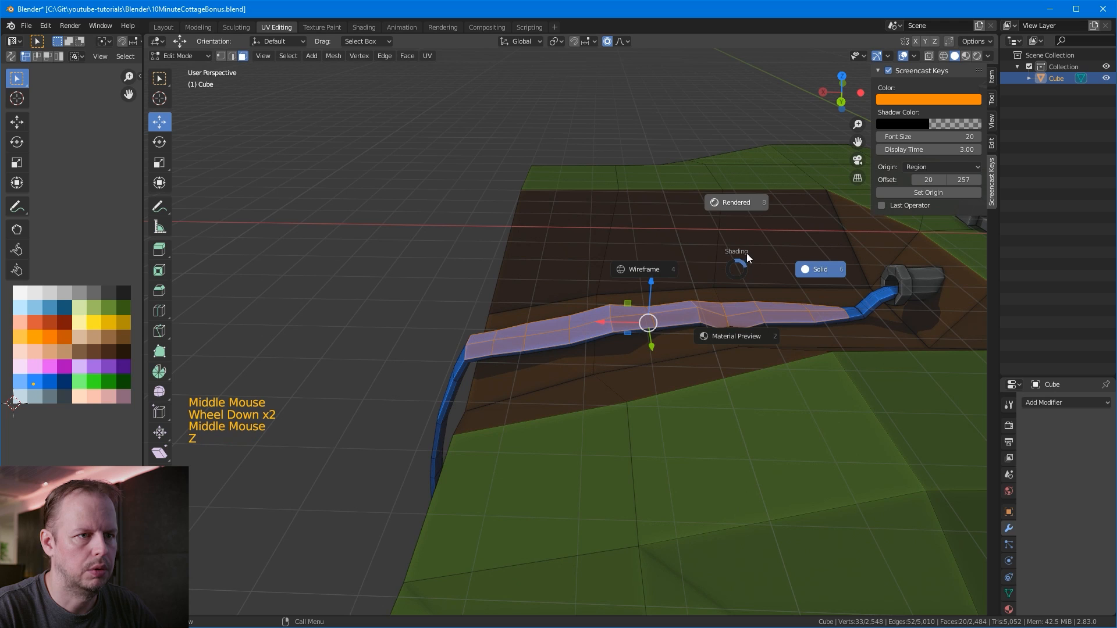
pyautogui.press('s')
pyautogui.press('z')
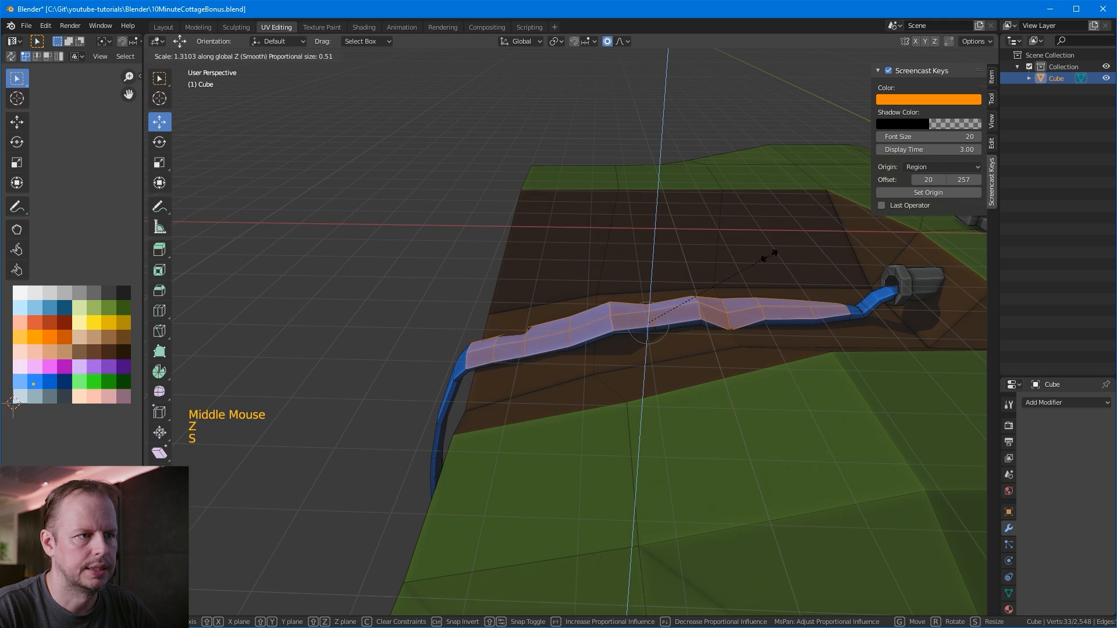
pyautogui.click(764, 261)
# Step: Select three top faces near the stream's cliff end and try moving them with proportional editing off
pyautogui.click(545, 341)
pyautogui.keyDown('shift'); pyautogui.moveTo(547, 343); pyautogui.dragTo(485, 356); pyautogui.keyUp('shift')
pyautogui.keyDown('shift'); pyautogui.click(486, 356); pyautogui.keyUp('shift')
pyautogui.keyDown('shift'); pyautogui.click(511, 352); pyautogui.keyUp('shift')
pyautogui.press('o')
pyautogui.moveTo(513, 305); pyautogui.dragTo(520, 290)
pyautogui.hotkey('ctrl', 'z')
# Step: Add the neighbouring top faces near the cliff end to the selection and shift them slightly
pyautogui.moveTo(521, 288); pyautogui.dragTo(606, 291, button='middle')
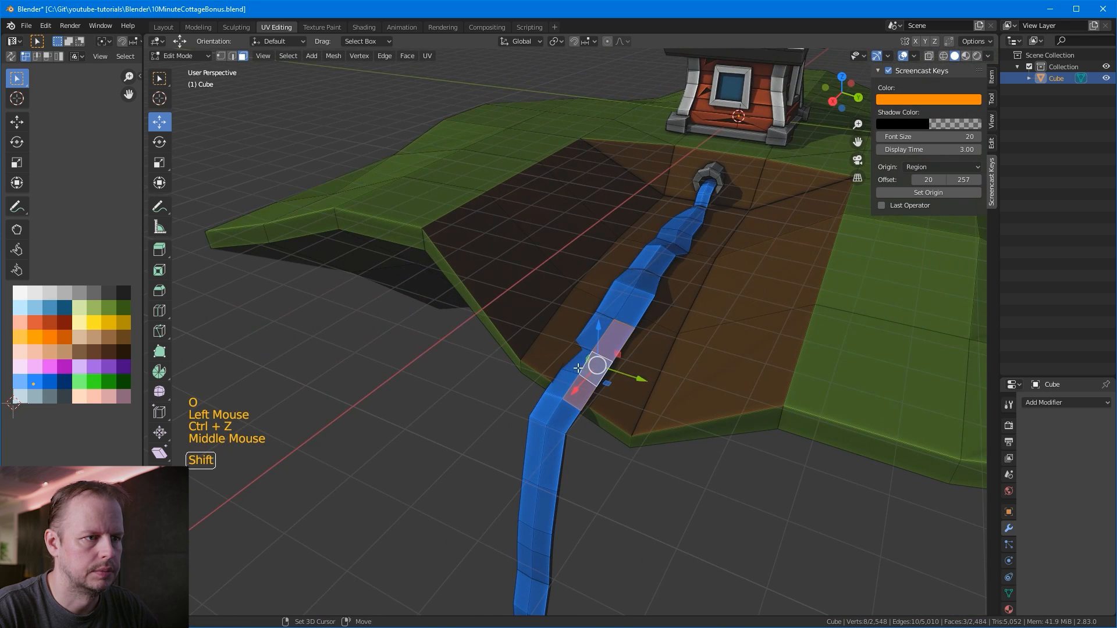
pyautogui.keyDown('shift'); pyautogui.click(566, 390); pyautogui.keyUp('shift')
pyautogui.keyDown('shift'); pyautogui.click(577, 365); pyautogui.keyUp('shift')
pyautogui.keyDown('shift'); pyautogui.click(597, 336); pyautogui.keyUp('shift')
pyautogui.keyDown('shift'); pyautogui.click(559, 386); pyautogui.keyUp('shift')
pyautogui.moveTo(634, 349); pyautogui.dragTo(586, 352, button='middle')
pyautogui.moveTo(544, 318); pyautogui.dragTo(544, 311)
# Step: Examine the stream, the waterfall and the cottage from below, behind and above in Object Mode
pyautogui.moveTo(692, 297); pyautogui.dragTo(652, 454, button='middle')
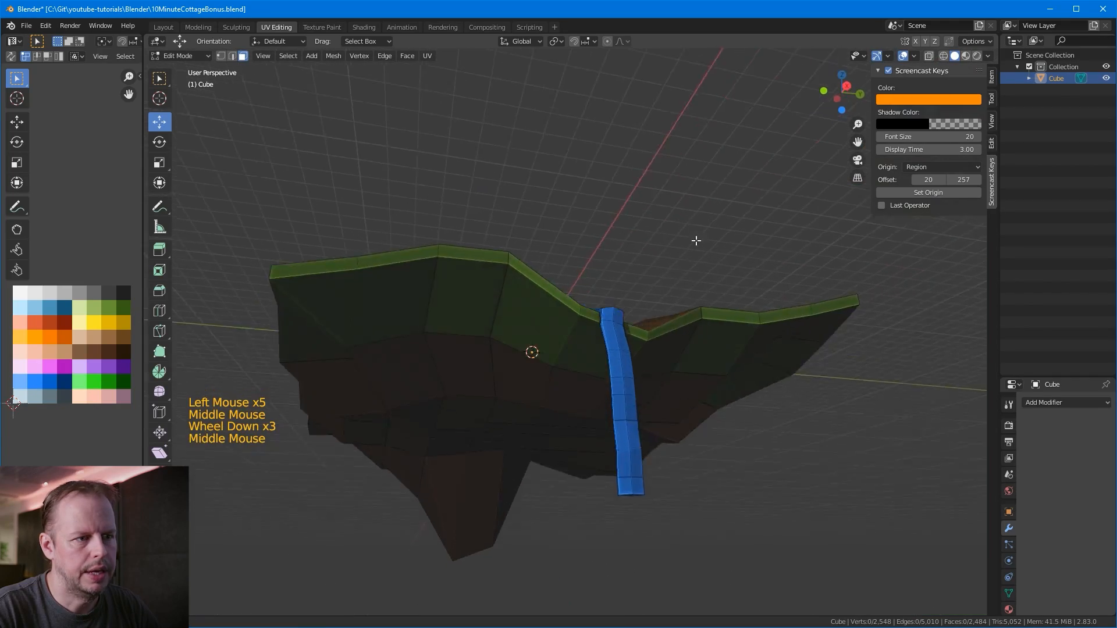
pyautogui.scroll(3, 663, 264)
pyautogui.scroll(-1, 649, 304)
pyautogui.press('Tab')
pyautogui.moveTo(748, 428); pyautogui.dragTo(713, 350, button='middle')
pyautogui.keyDown('shift'); pyautogui.moveTo(466, 253); pyautogui.dragTo(574, 297, button='middle'); pyautogui.keyUp('shift')
pyautogui.moveTo(673, 261); pyautogui.dragTo(599, 239, button='middle')
pyautogui.moveTo(658, 269); pyautogui.dragTo(616, 247, button='middle')
pyautogui.scroll(3, 623, 209)
pyautogui.keyDown('shift'); pyautogui.moveTo(629, 173); pyautogui.dragTo(738, 274, button='middle'); pyautogui.keyUp('shift')
pyautogui.scroll(-3, 738, 275)
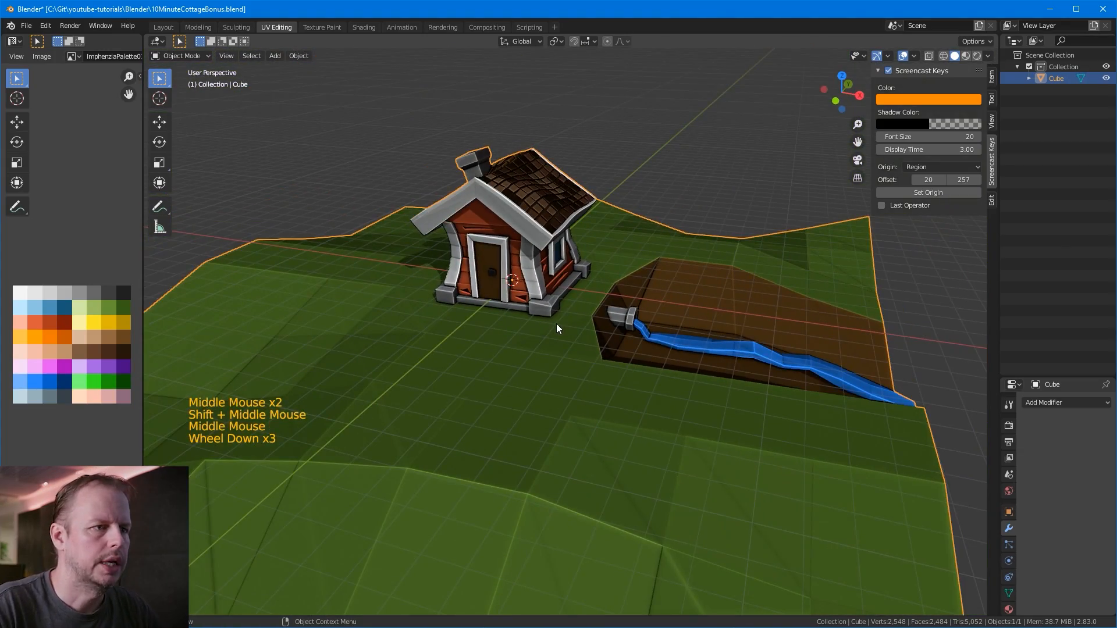
pyautogui.scroll(3, 588, 319)
pyautogui.scroll(-1, 621, 309)
pyautogui.keyDown('shift'); pyautogui.moveTo(620, 309); pyautogui.dragTo(672, 330, button='middle'); pyautogui.keyUp('shift')
pyautogui.scroll(-3, 706, 360)
# Step: In Edit Mode, select the edges of the channel rim on its dark, shaded side and move them inward, about 1.85 m along Y
pyautogui.press('Tab')
pyautogui.click(492, 414)
pyautogui.press('2')
pyautogui.click(512, 397)
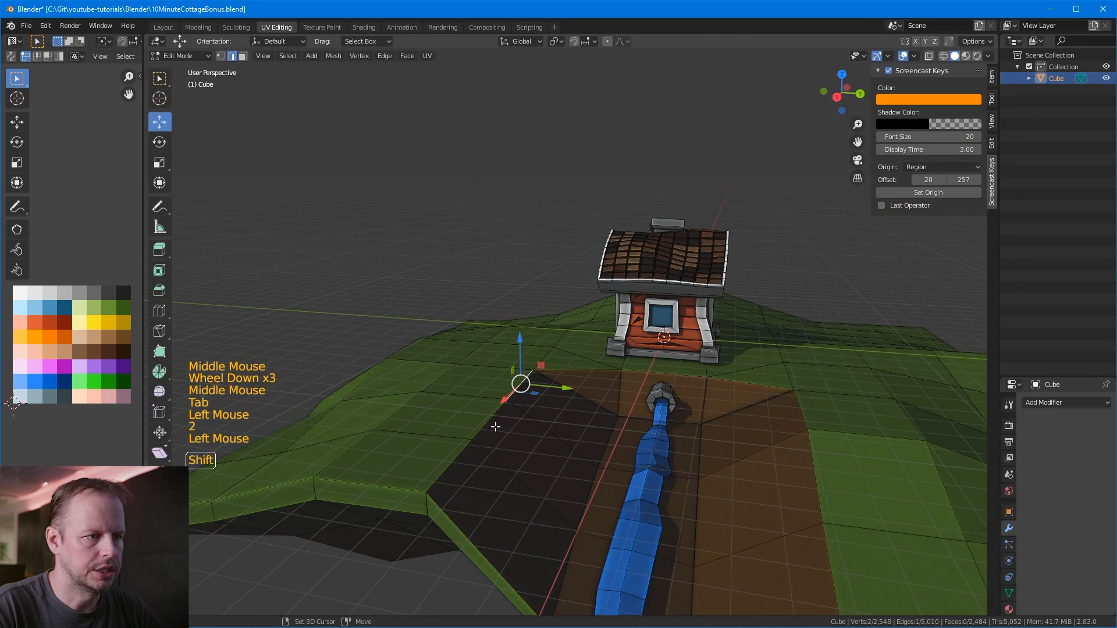
pyautogui.moveTo(440, 481); pyautogui.dragTo(570, 401, button='middle')
pyautogui.click(639, 407)
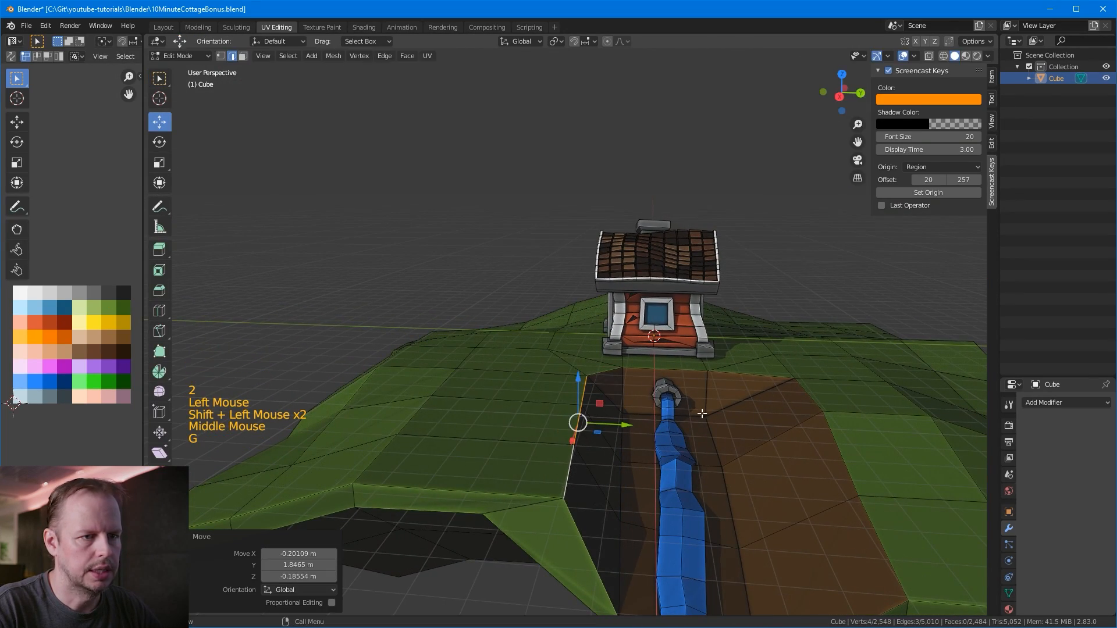
# Step: Select three edges of the opposite, lit channel rim and move them inward, about -2.33 m along Y
pyautogui.click(809, 393)
pyautogui.keyDown('shift'); pyautogui.click(835, 457); pyautogui.keyUp('shift')
pyautogui.keyDown('shift'); pyautogui.click(879, 552); pyautogui.keyUp('shift')
pyautogui.press('g')
pyautogui.click(755, 486)
# Step: Reposition the corner vertex of the shaded channel rim near the drain pipe
pyautogui.click(592, 423)
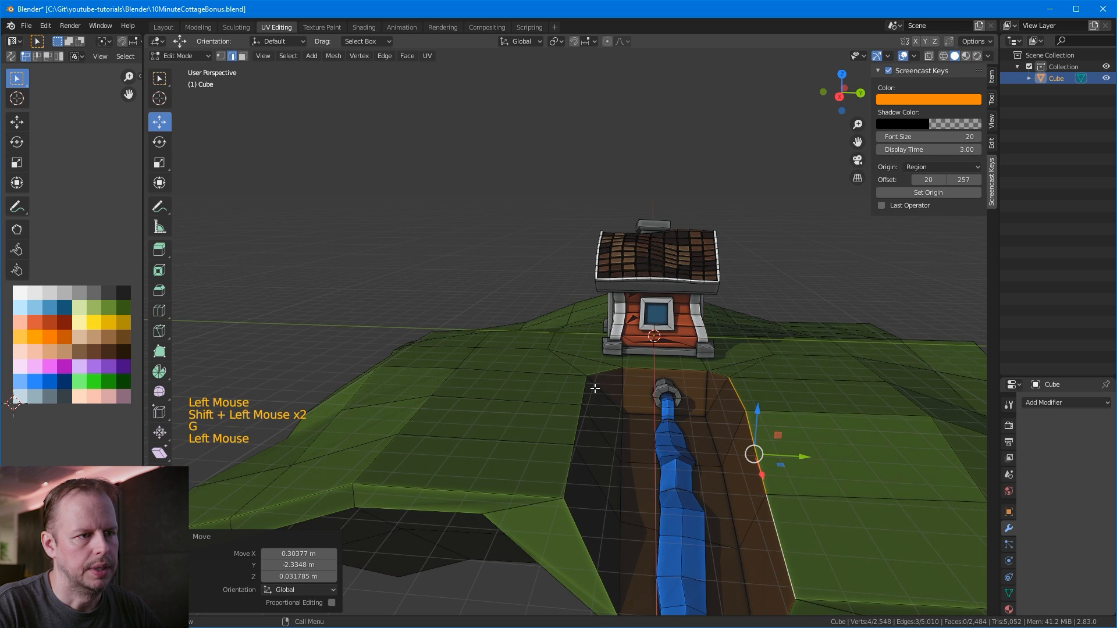
pyautogui.press('1')
pyautogui.click(592, 397)
pyautogui.press('g')
pyautogui.click(597, 395)
# Step: Duplicate the grass face beside the channel in place and scale the copy to 0.797
pyautogui.moveTo(596, 395); pyautogui.dragTo(813, 415, button='middle')
pyautogui.press('3')
pyautogui.click(806, 407)
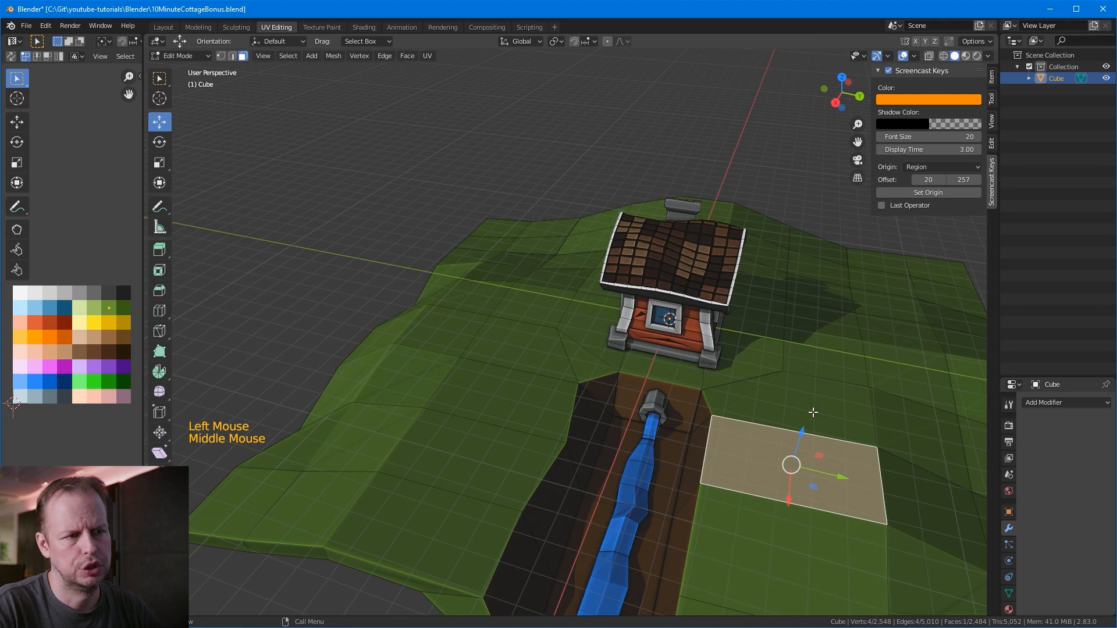
pyautogui.hotkey('shift', 'd')
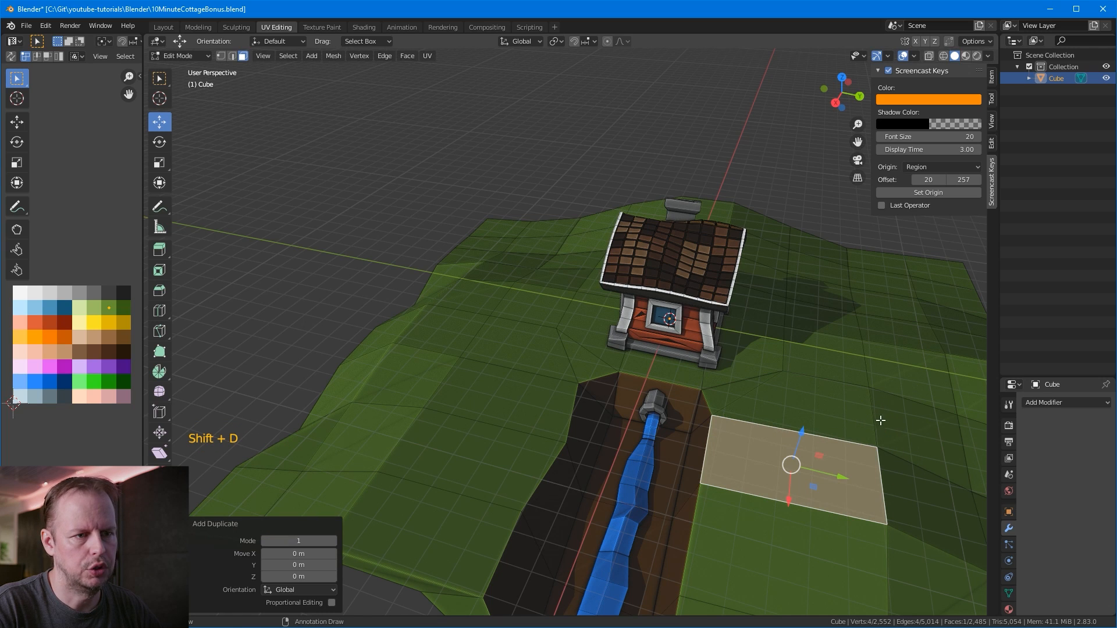
pyautogui.press('s')
pyautogui.click(900, 427)
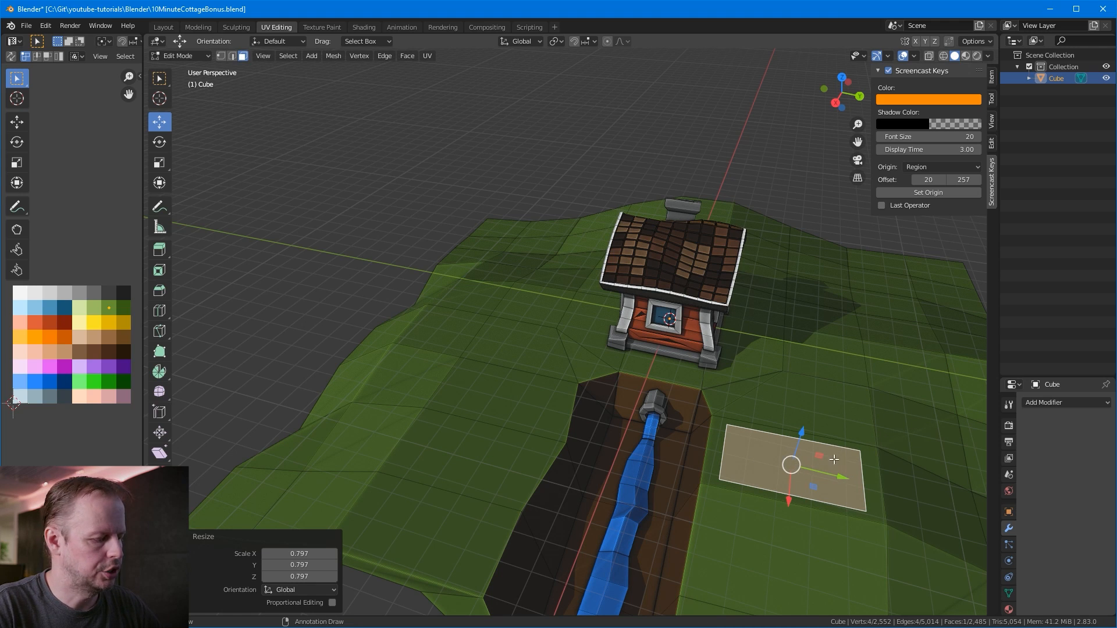
# Step: Narrow the duplicated face along Y to a plank-like strip and move it about -2.84 m along Y to the channel's edge
pyautogui.press('s')
pyautogui.press('x')
pyautogui.rightClick(832, 441)
pyautogui.press('s')
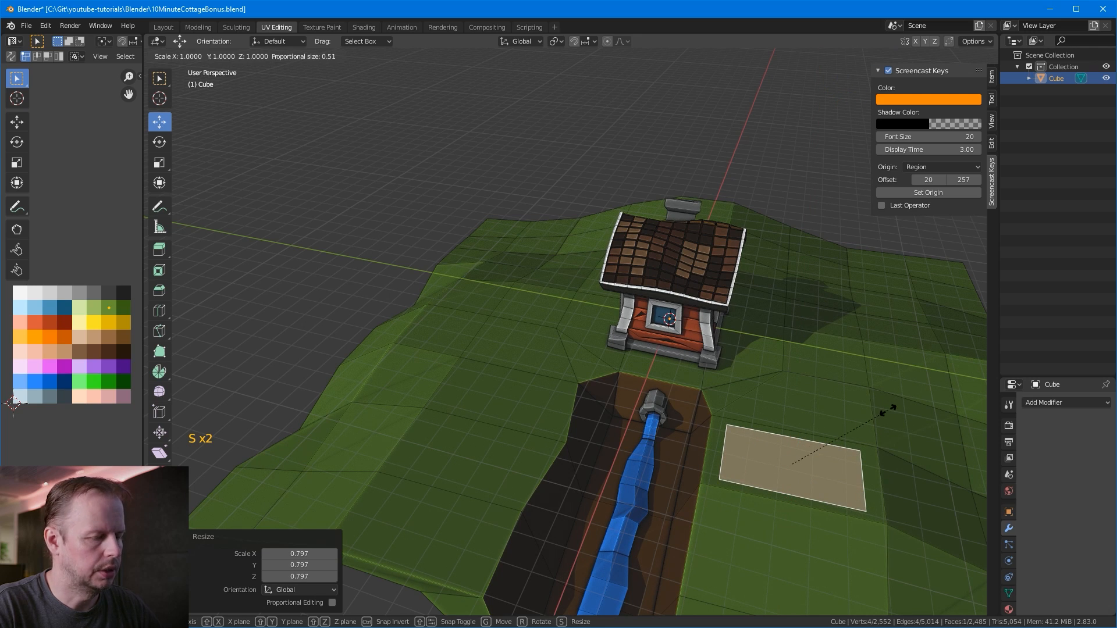
pyautogui.press('y')
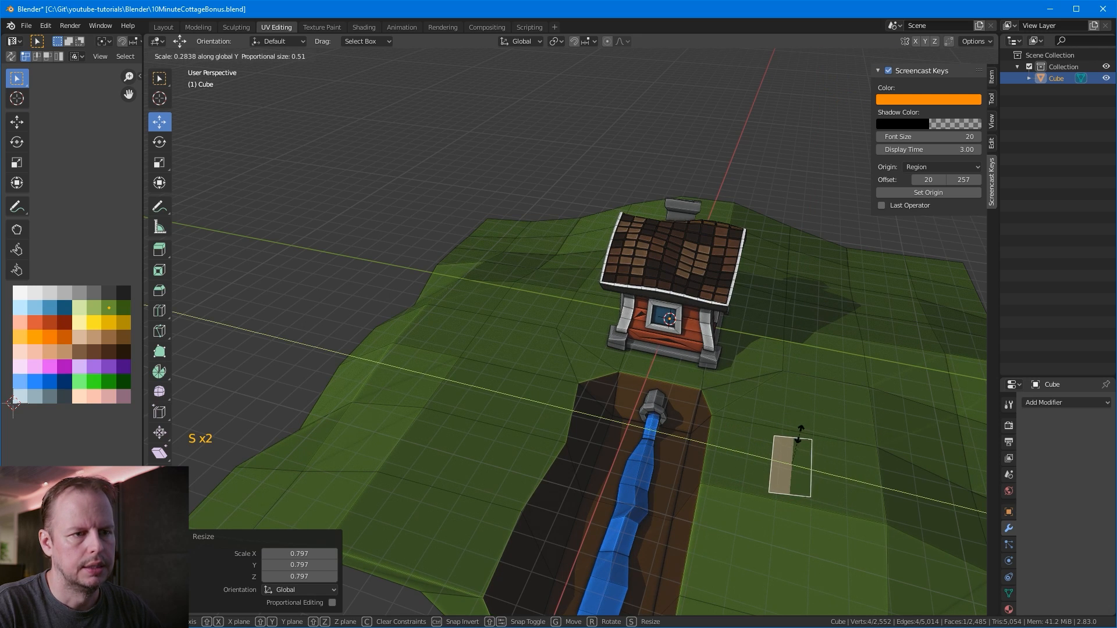
pyautogui.click(801, 453)
pyautogui.moveTo(838, 474); pyautogui.dragTo(742, 473)
# Step: Extrude the strip into a thin plank about 0.16 m thick and scale the whole plank to 0.978
pyautogui.scroll(3, 743, 472)
pyautogui.keyDown('shift'); pyautogui.moveTo(742, 472); pyautogui.dragTo(760, 401, button='middle'); pyautogui.keyUp('shift')
pyautogui.press('e')
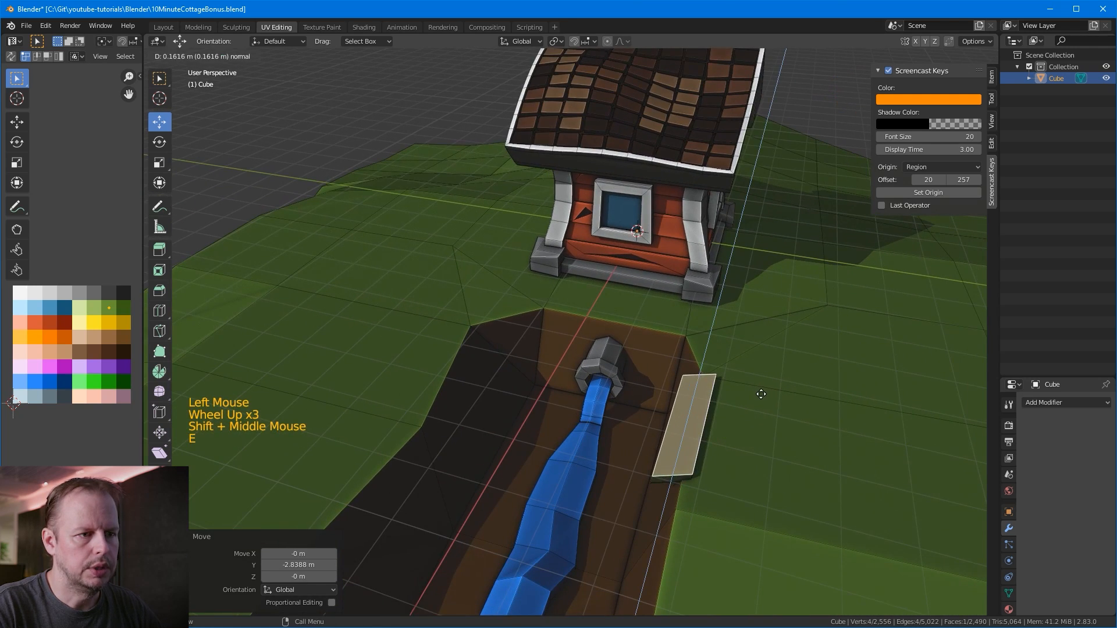
pyautogui.click(750, 396)
pyautogui.press('l')
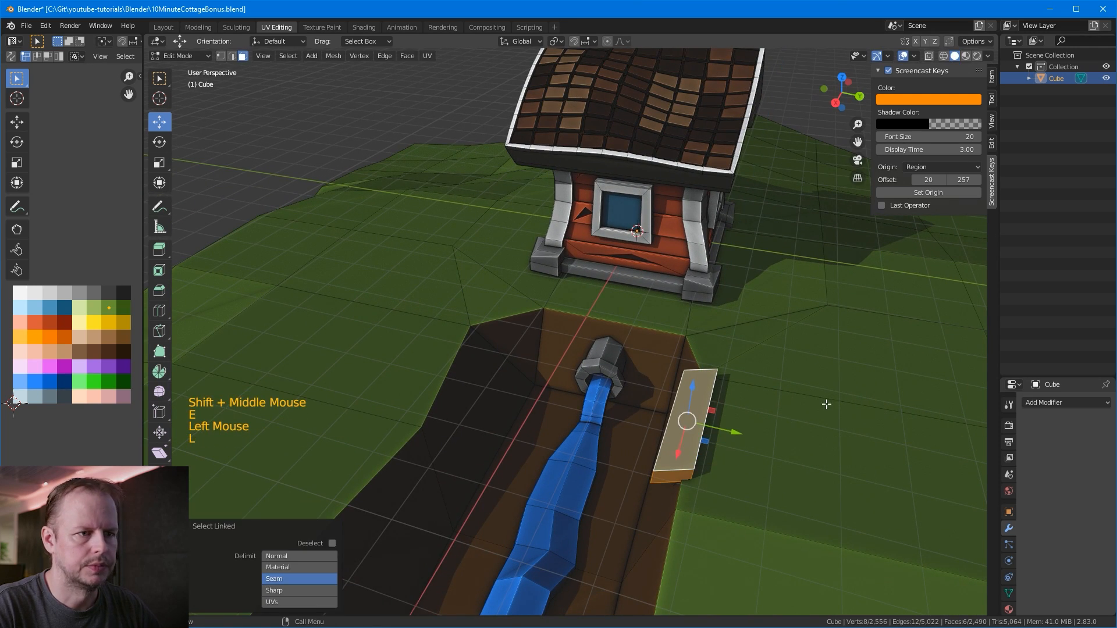
pyautogui.press('s')
pyautogui.click(831, 409)
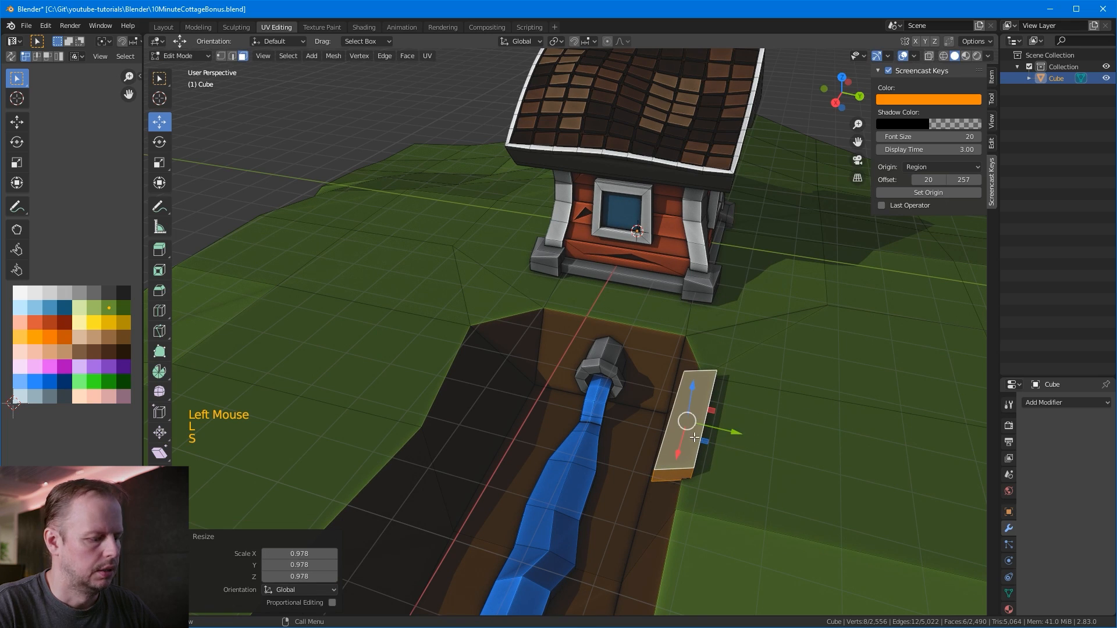
# Step: Select the whole linked plank and move its UVs onto the dark brown swatch of the palette
pyautogui.click(687, 447)
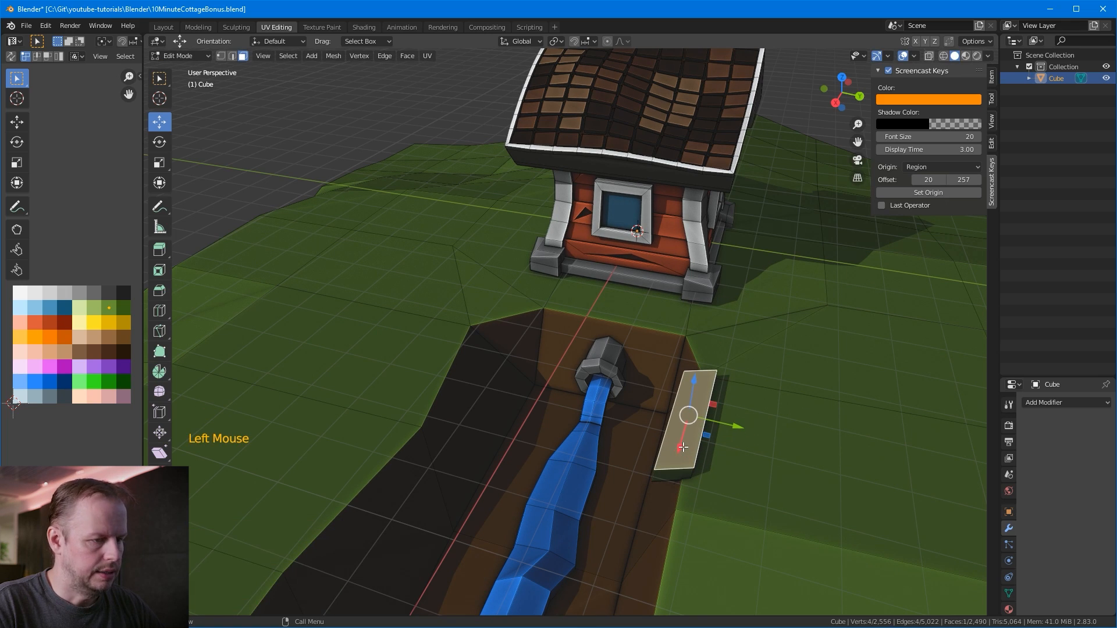
pyautogui.press('l')
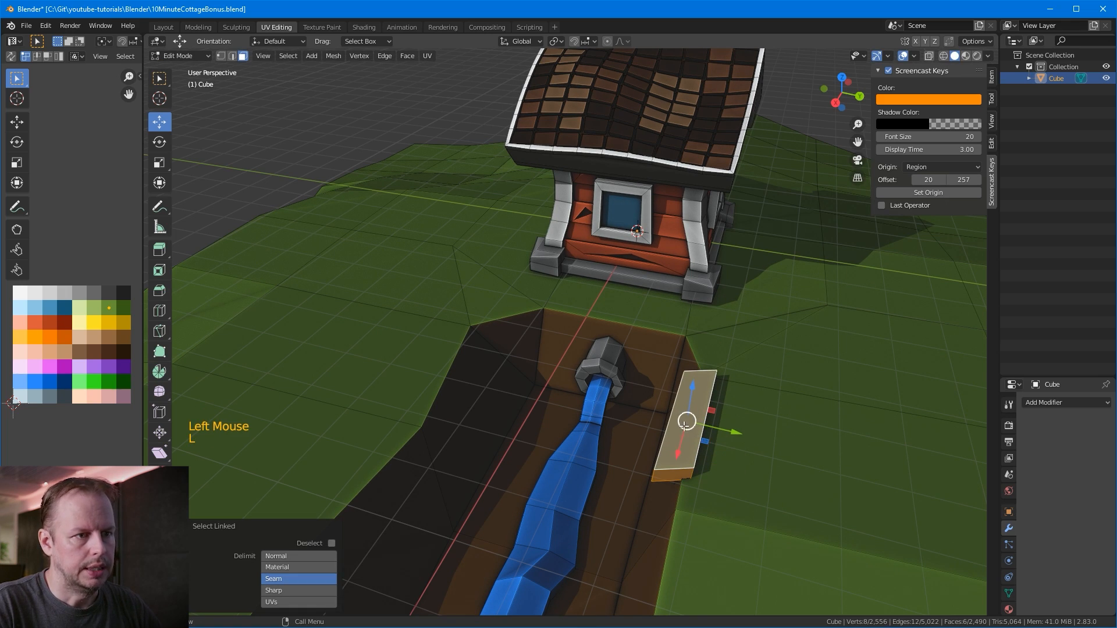
pyautogui.press('g')
pyautogui.click(109, 375)
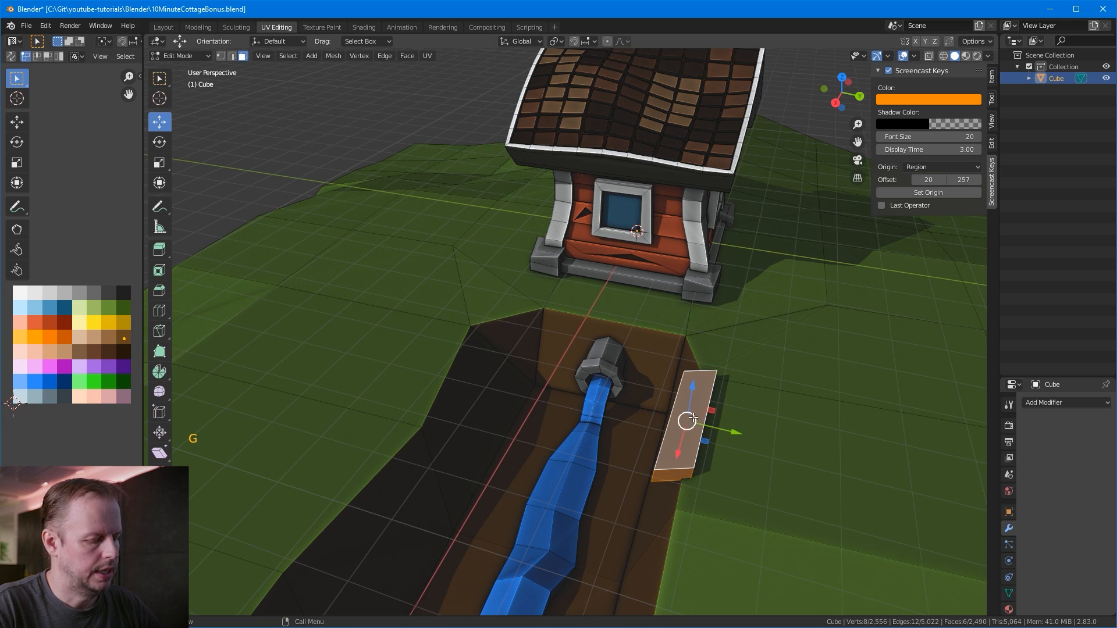
# Step: Select the whole plank and duplicate it with an offset of -0.7 m along the Y axis
pyautogui.click(722, 420)
pyautogui.click(687, 420)
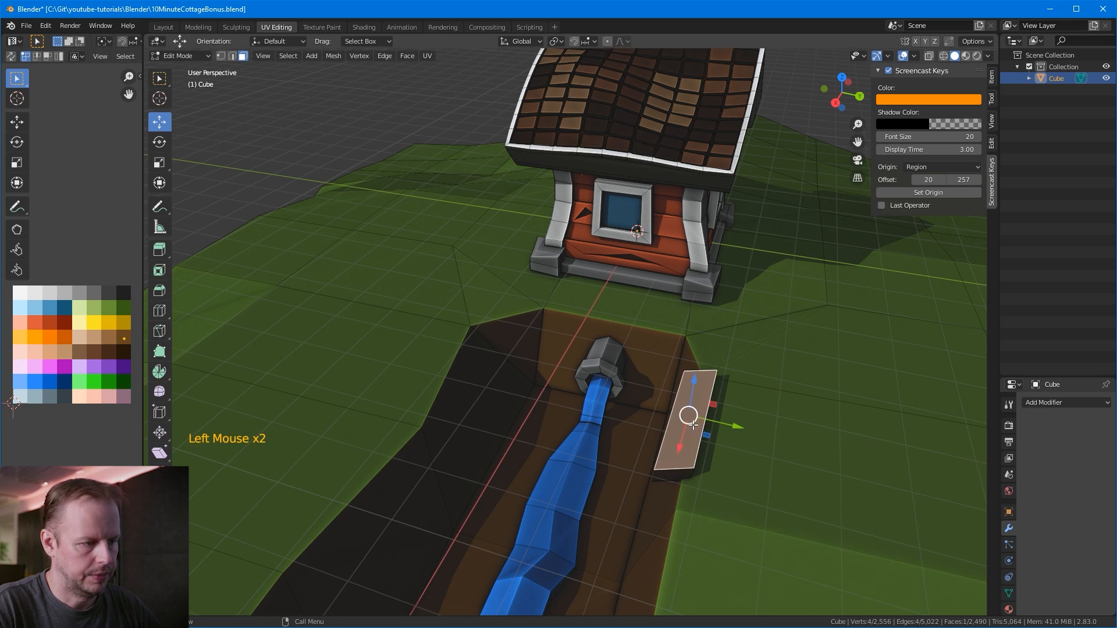
pyautogui.press('l')
pyautogui.hotkey('shift', 'd')
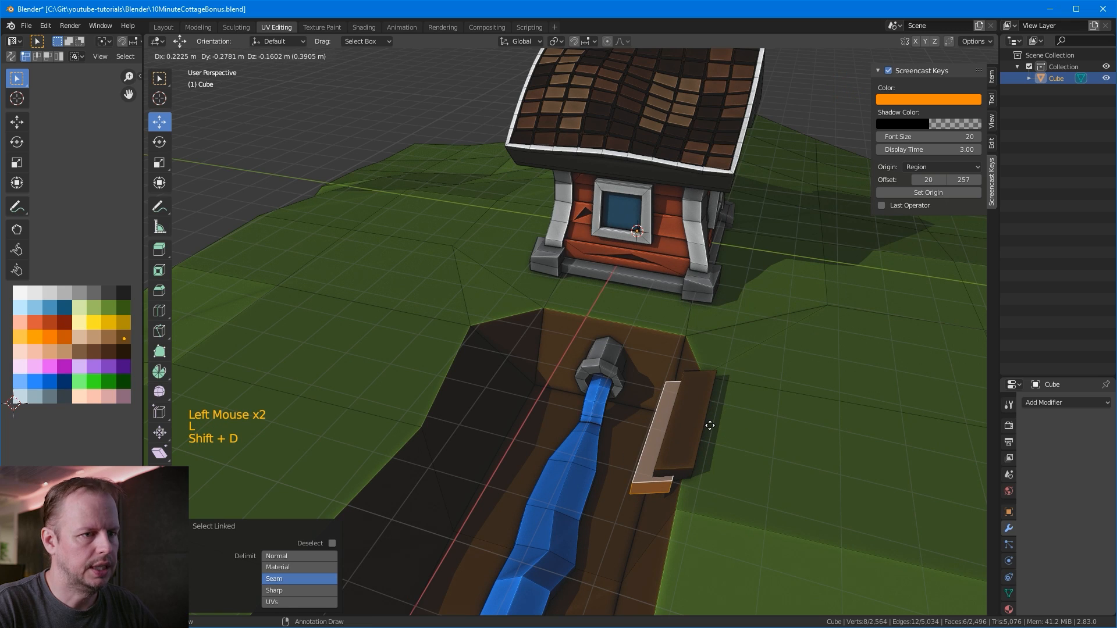
pyautogui.write('y')
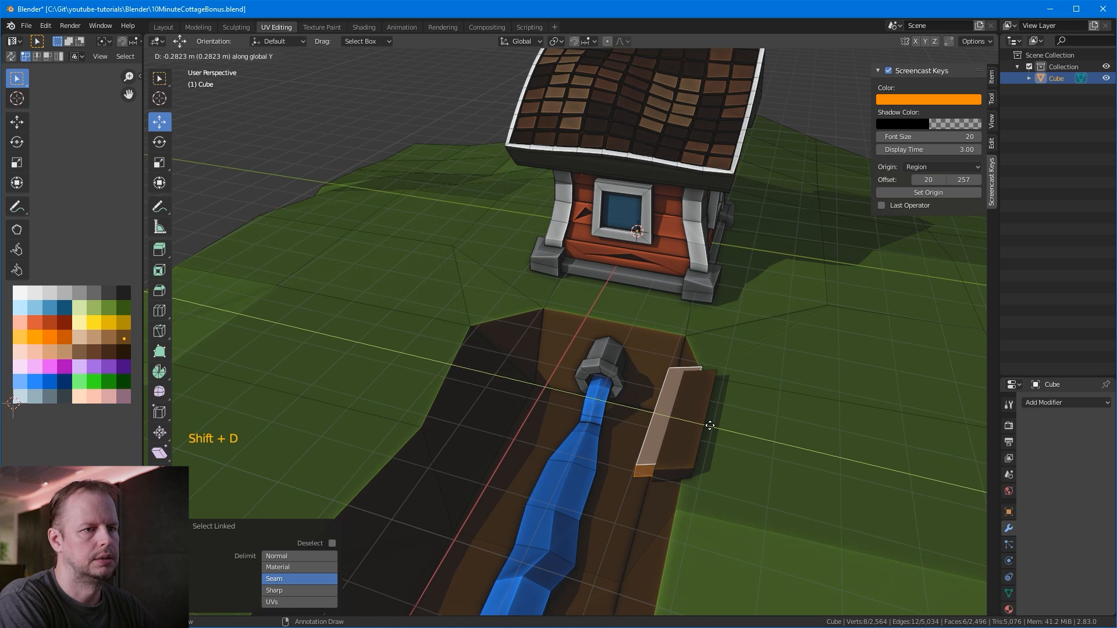
pyautogui.write('-1')
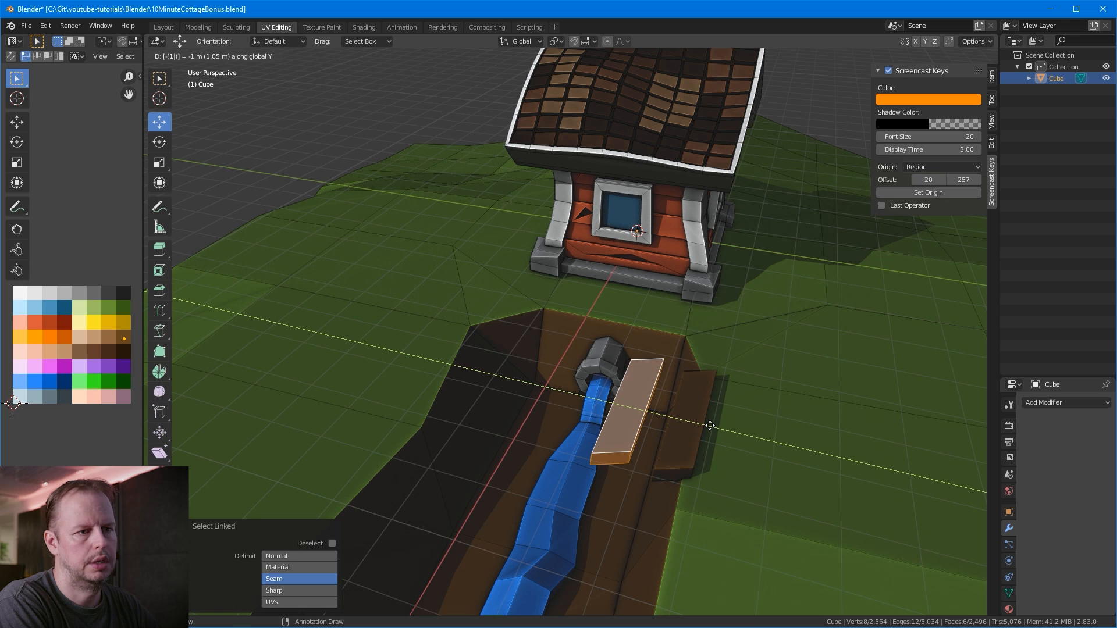
pyautogui.press('BackSpace')
pyautogui.write('0.7')
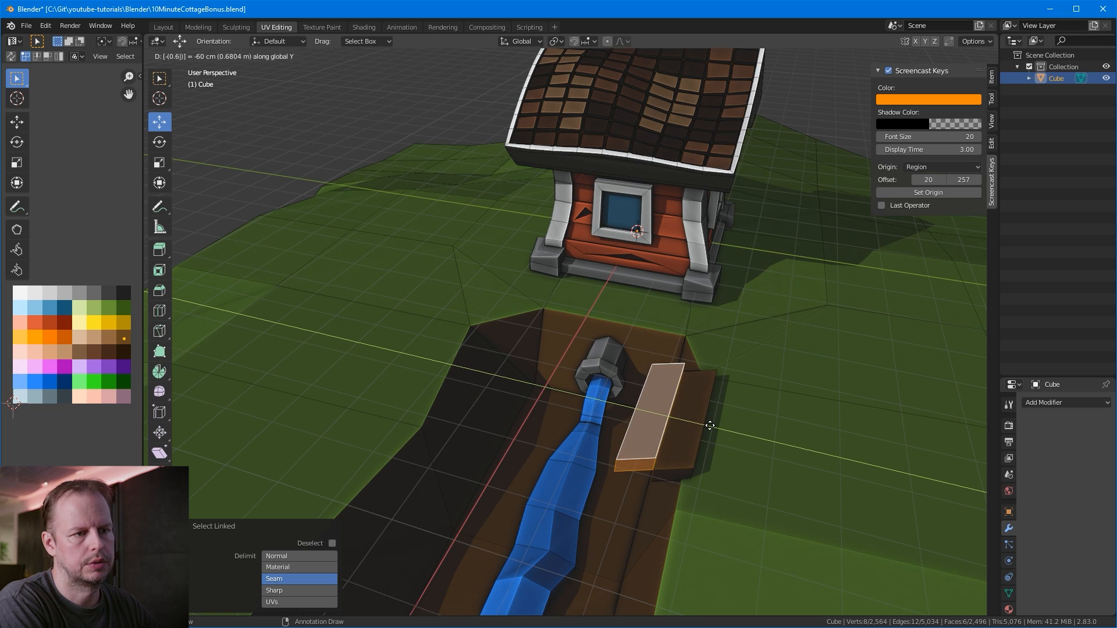
pyautogui.press('Return')
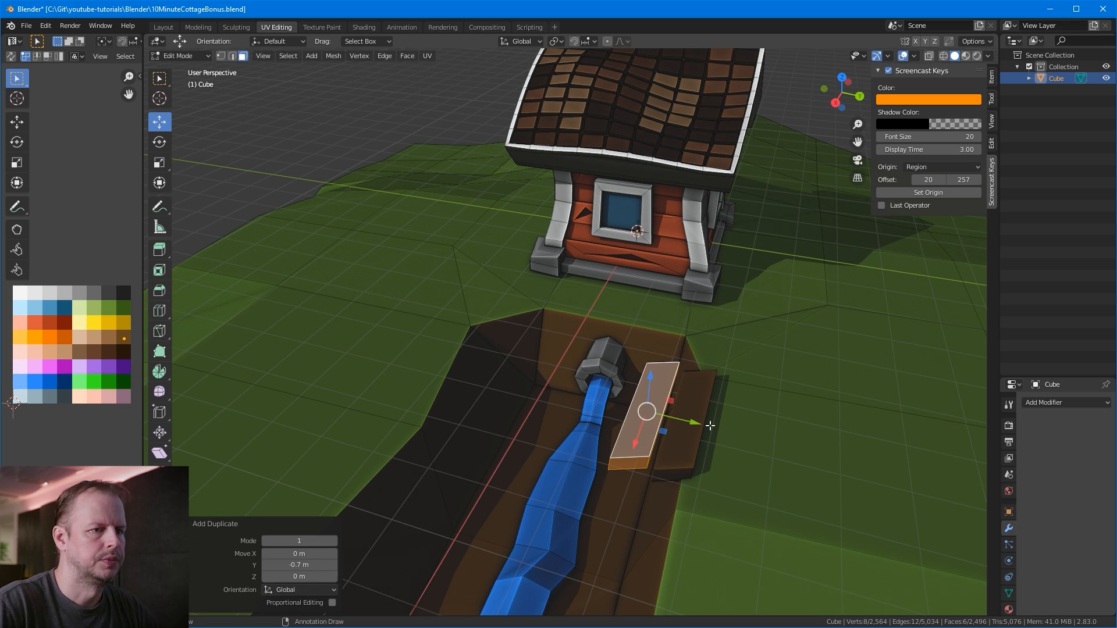
# Step: Repeat the plank duplication until eight evenly spaced planks span the channel
pyautogui.hotkey('shift', 'r')
pyautogui.hotkey('shift', 'r')
pyautogui.hotkey('shift', 'r')
pyautogui.hotkey('shift', 'r')
pyautogui.hotkey('shift', 'r')
pyautogui.hotkey('shift', 'r')
pyautogui.hotkey('shift', 'r')
pyautogui.hotkey('shift', 'r')
pyautogui.hotkey('shift', 'r')
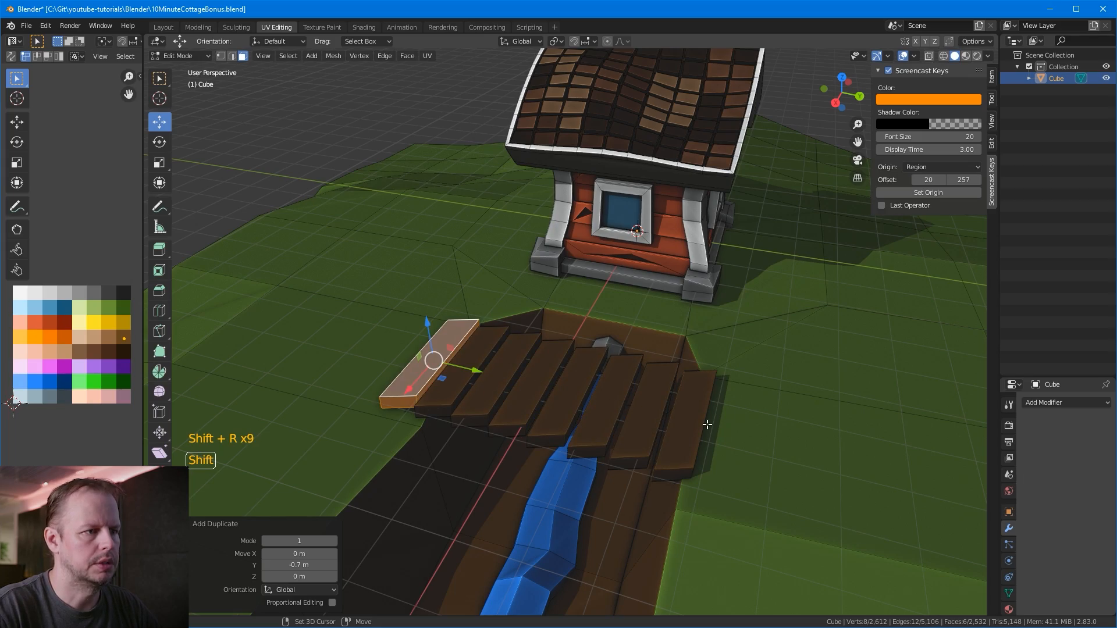
# Step: Select one front corner vertex of a middle plank and move it slightly using connected smooth proportional editing with a size of 0.386
pyautogui.moveTo(552, 391); pyautogui.dragTo(514, 356, button='middle')
pyautogui.press('2')
pyautogui.click(492, 358)
pyautogui.click(486, 349)
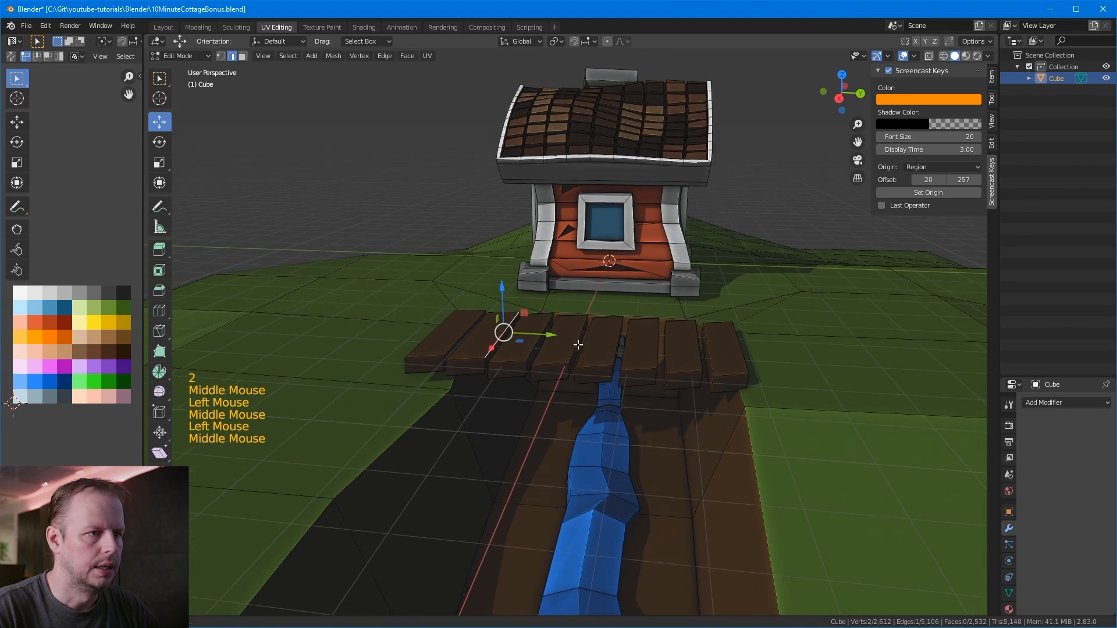
pyautogui.moveTo(578, 342); pyautogui.dragTo(576, 363, button='middle')
pyautogui.press('1')
pyautogui.click(538, 391)
pyautogui.moveTo(673, 370); pyautogui.dragTo(477, 419, button='middle')
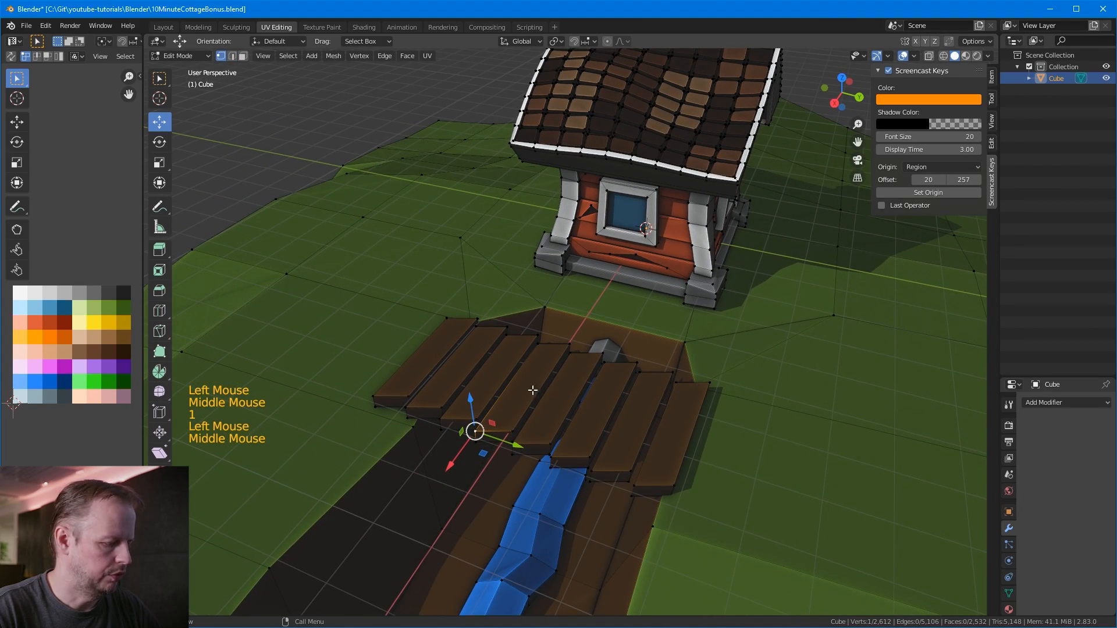
pyautogui.moveTo(527, 392); pyautogui.dragTo(525, 406, button='middle')
pyautogui.press('o')
pyautogui.press('g')
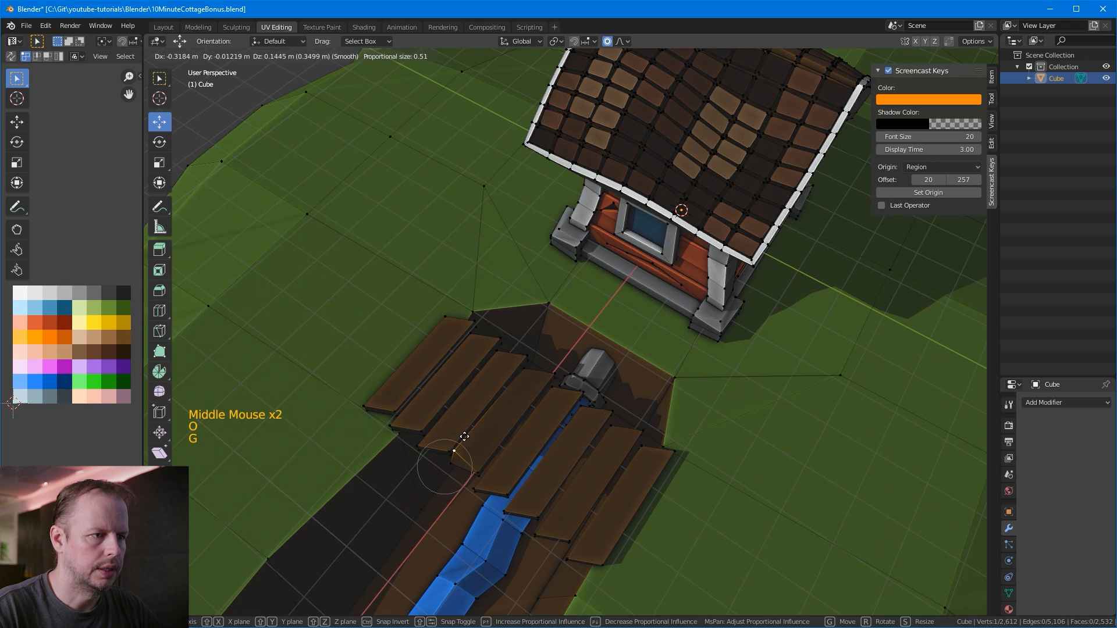
pyautogui.click(460, 462)
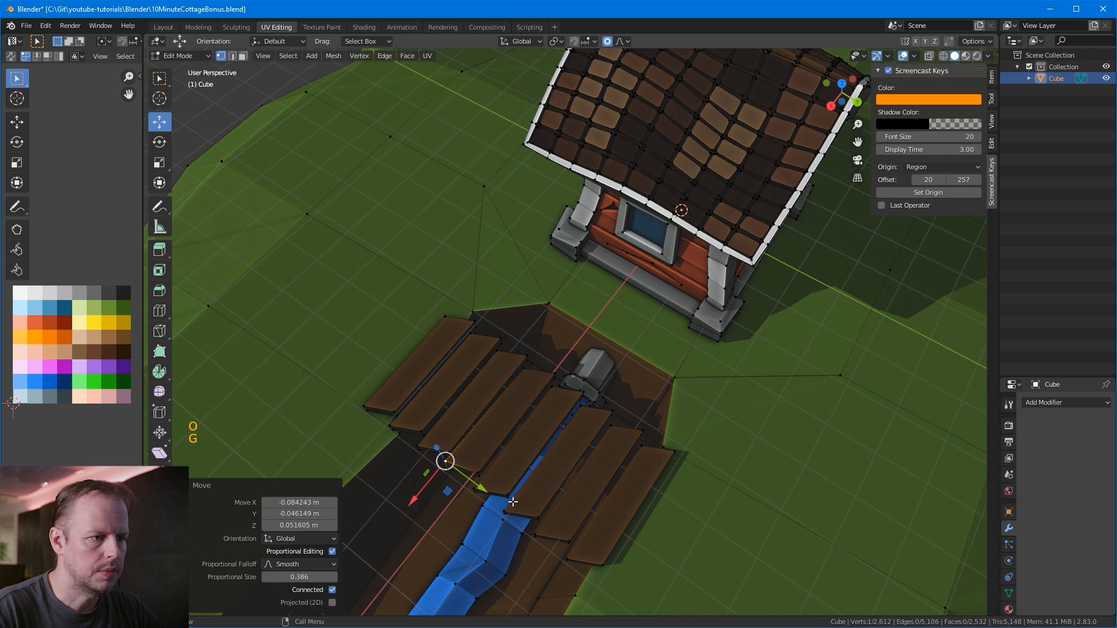
# Step: Nudge the front corner vertices of the middle planks above the stream so their ends look uneven
pyautogui.press('g')
pyautogui.click(481, 487)
pyautogui.press('g')
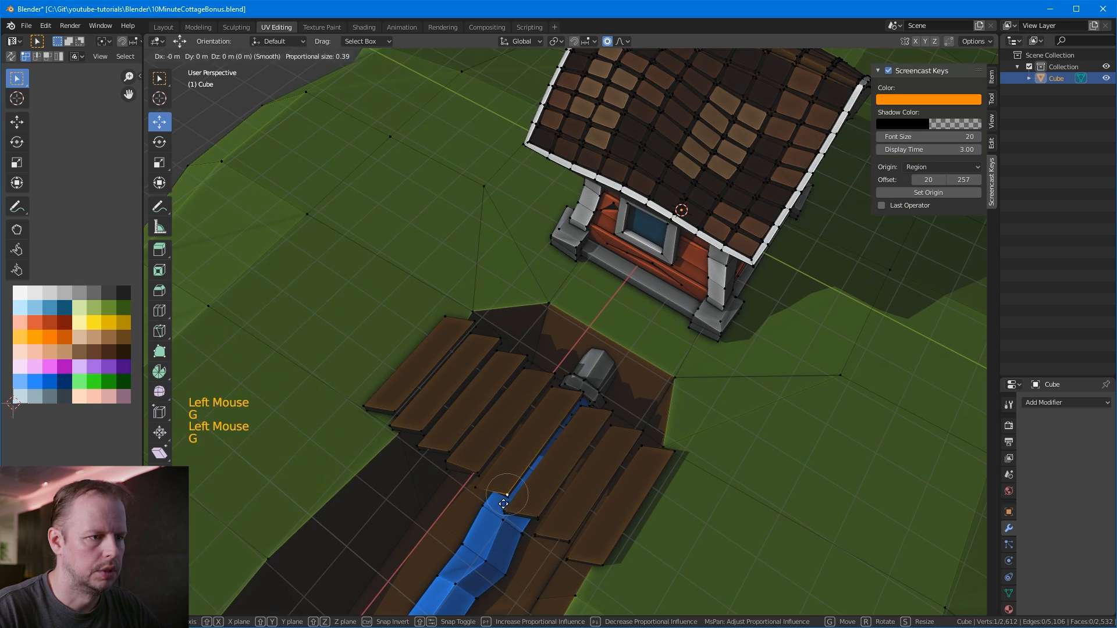
pyautogui.click(501, 504)
# Step: In face selection, select all eight linked bridge planks and leave the surrounding ground out of the selection
pyautogui.press('3')
pyautogui.click(592, 505)
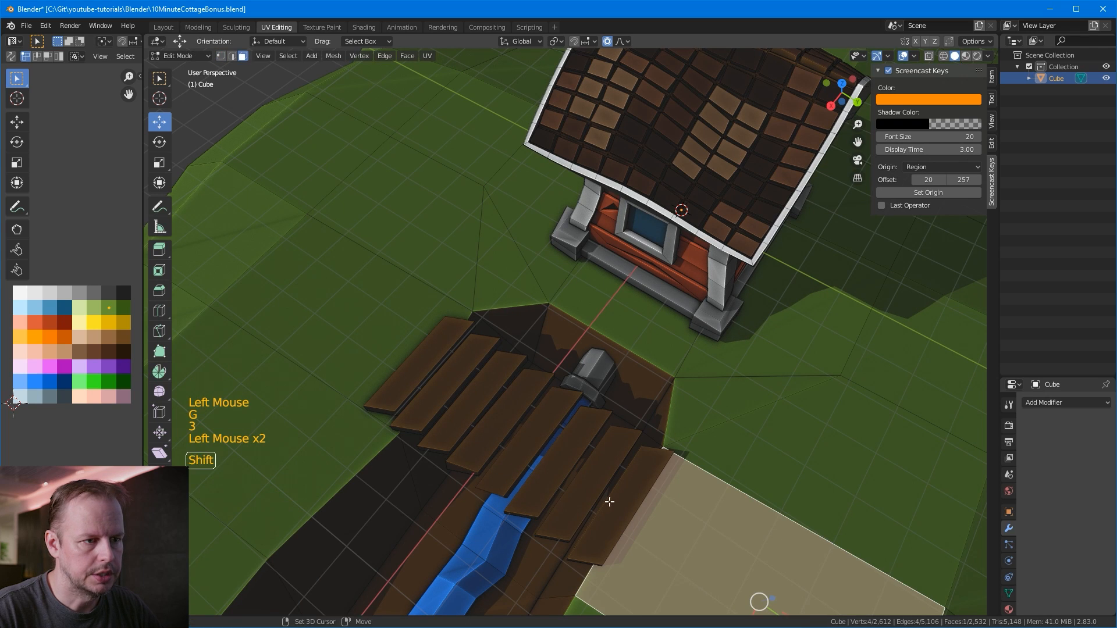
pyautogui.click(582, 494)
pyautogui.keyDown('shift'); pyautogui.click(632, 500); pyautogui.keyUp('shift')
pyautogui.moveTo(631, 501); pyautogui.dragTo(594, 436, button='middle')
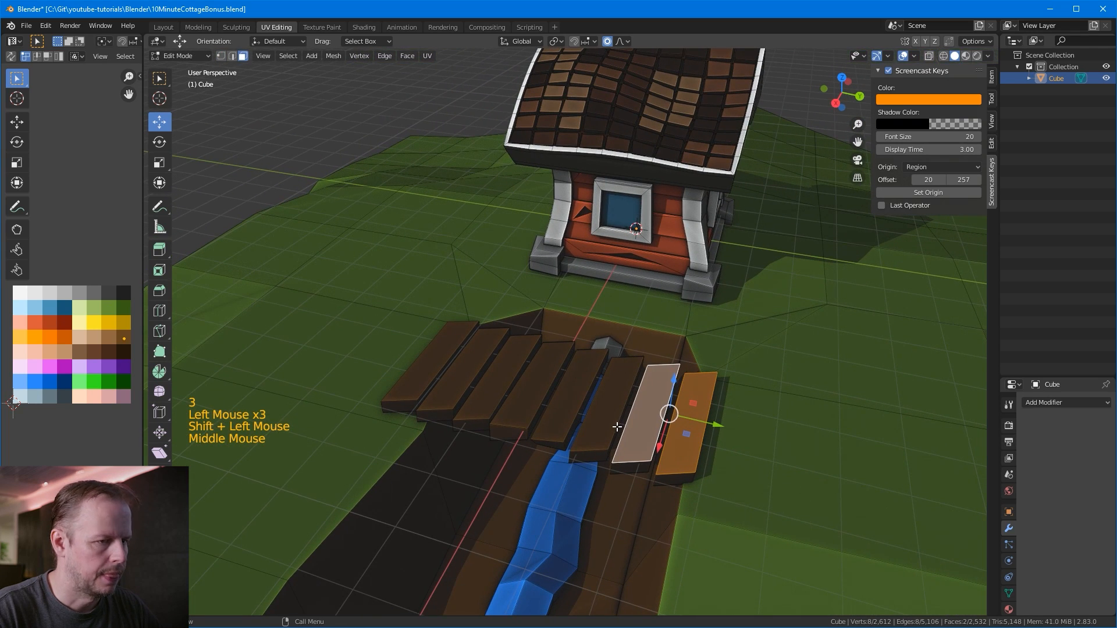
pyautogui.press('l')
pyautogui.press('l')
pyautogui.press('l')
pyautogui.press('l')
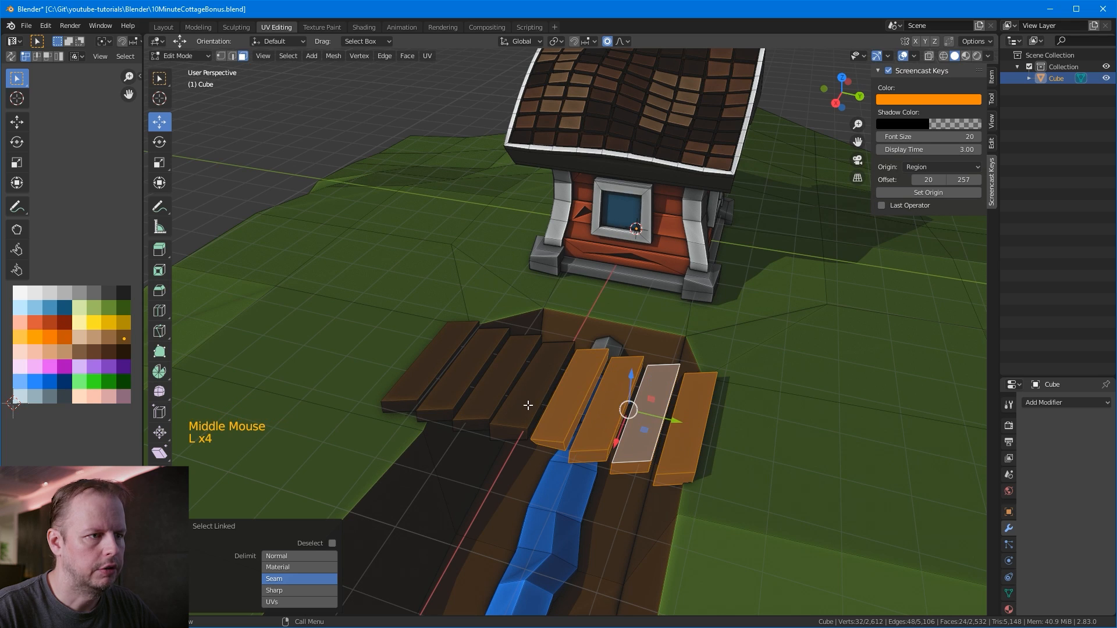
pyautogui.press('l')
pyautogui.press('l')
pyautogui.press('l')
pyautogui.press('l')
pyautogui.press('l')
pyautogui.press('l')
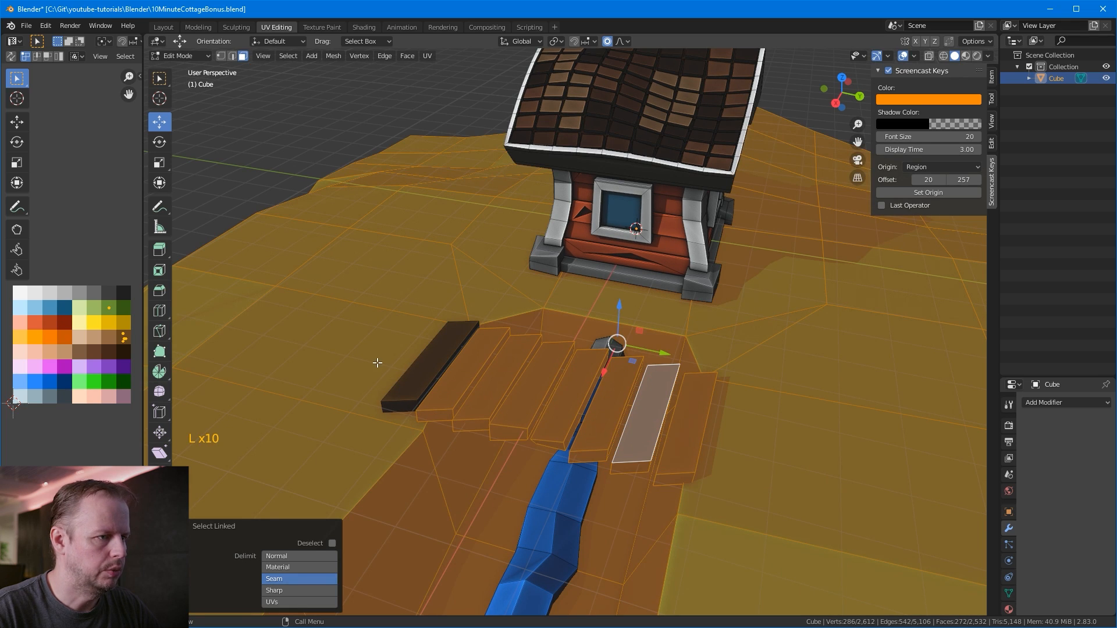
pyautogui.hotkey('shift', 'l')
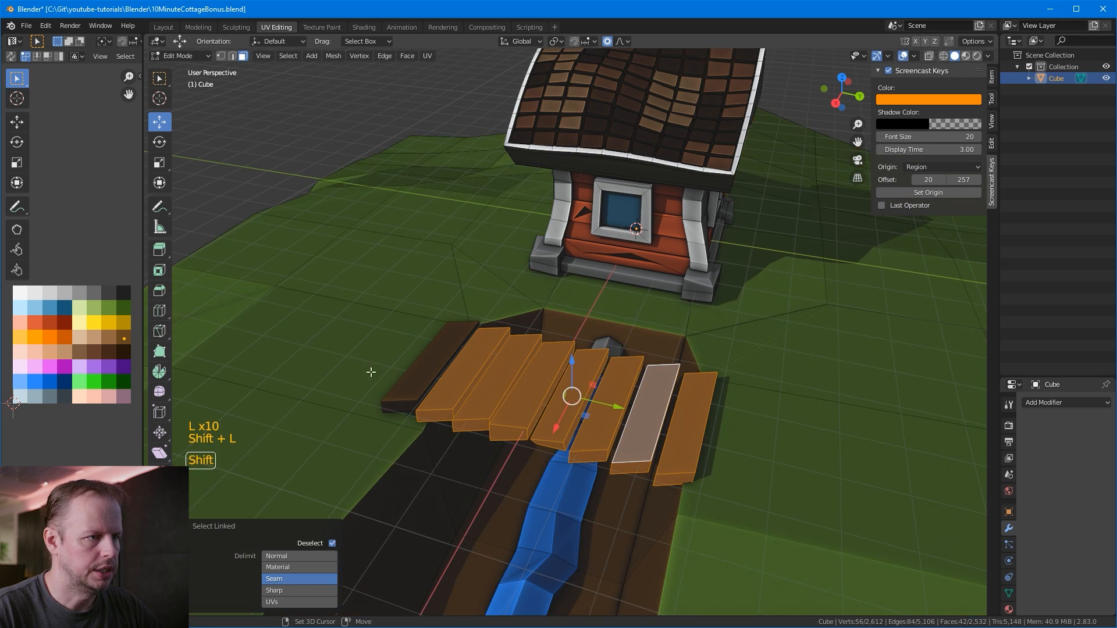
pyautogui.press('l')
# Step: Randomize the vertices of the selected planks by an amount of 0.21 m
pyautogui.click(333, 56)
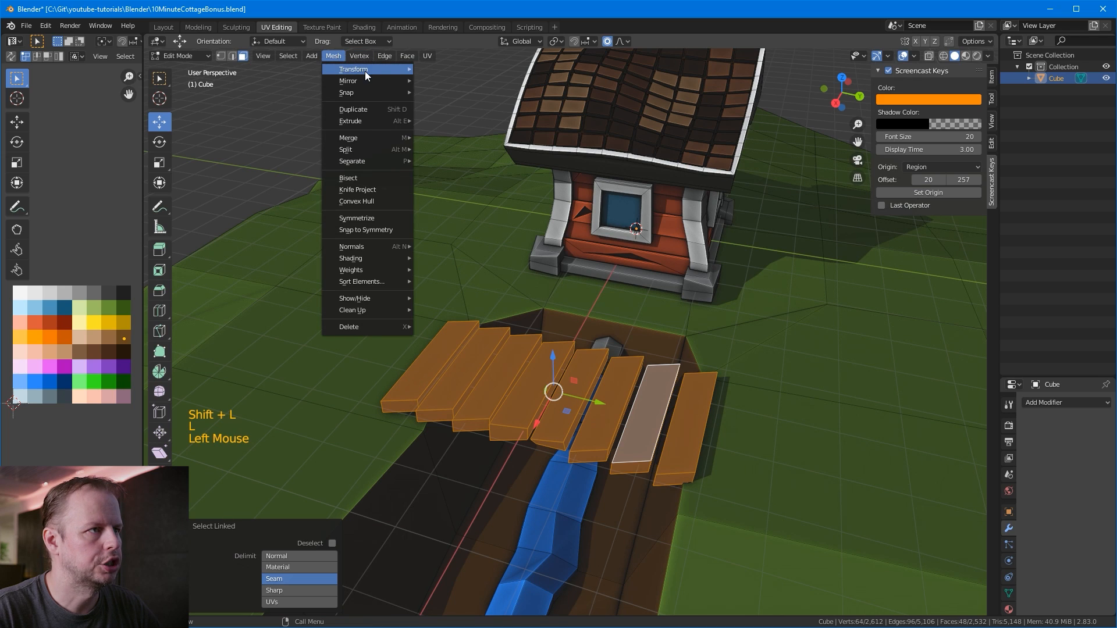
pyautogui.moveTo(407, 74)
pyautogui.click(470, 167)
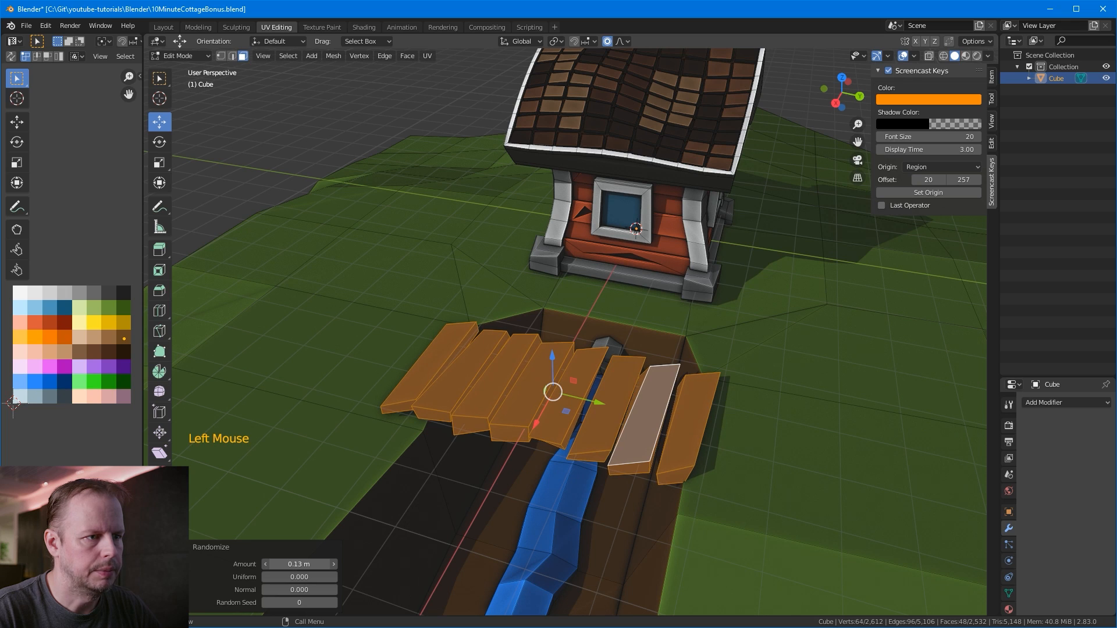
pyautogui.moveTo(299, 564); pyautogui.dragTo(295, 565)
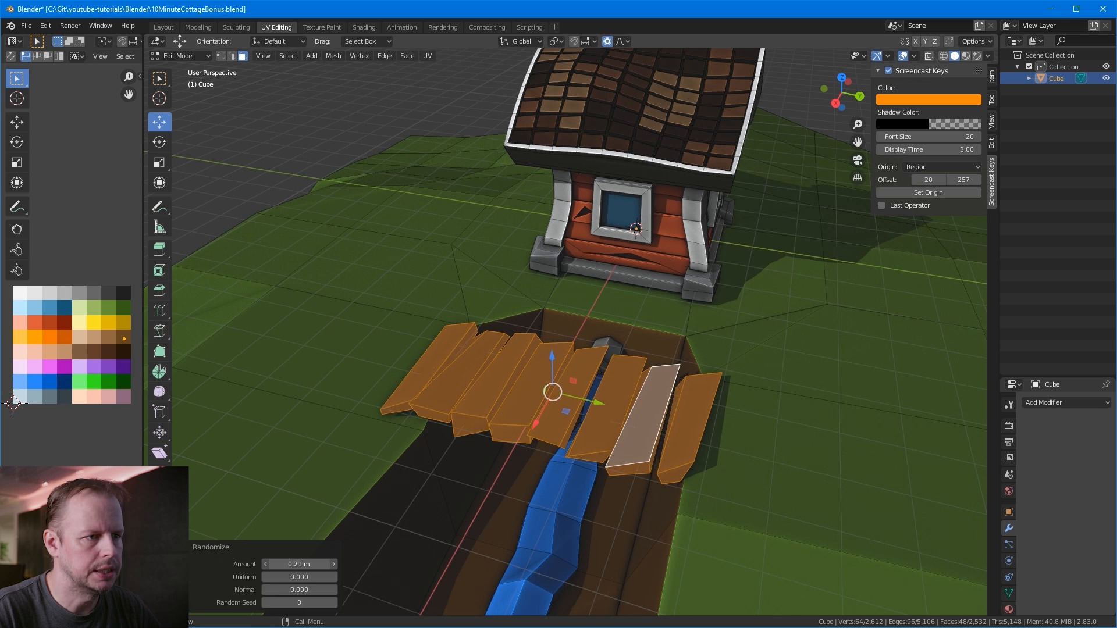
# Step: Flatten the selected planks by scaling them to about 0.918 along the Z axis
pyautogui.moveTo(629, 335); pyautogui.dragTo(723, 353, button='middle')
pyautogui.scroll(1, 738, 330)
pyautogui.press('s')
pyautogui.click(722, 354)
# Step: In vertex selection, move two overlapping front corner vertices of the middle planks apart above the stream
pyautogui.moveTo(722, 354); pyautogui.dragTo(688, 314, button='middle')
pyautogui.scroll(3, 701, 304)
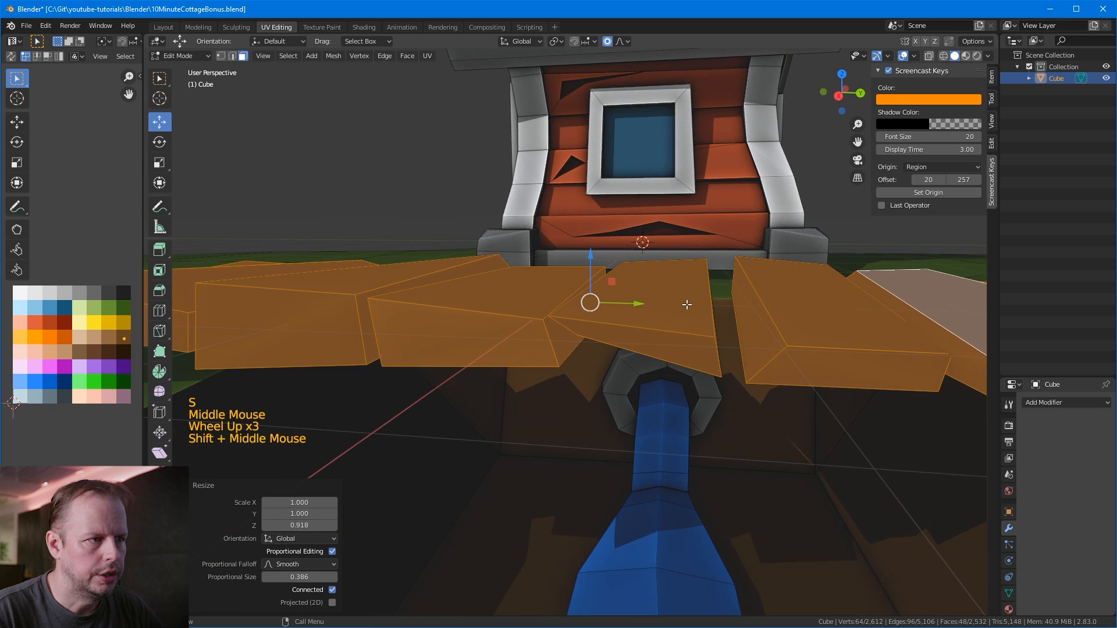
pyautogui.press('1')
pyautogui.click(623, 339)
pyautogui.press('g')
pyautogui.click(625, 352)
pyautogui.scroll(-2, 699, 352)
pyautogui.moveTo(767, 353); pyautogui.dragTo(730, 358, button='middle')
pyautogui.click(660, 339)
pyautogui.press('g')
pyautogui.click(658, 342)
# Step: Reposition one more front corner vertex of the middle planks with two short moves
pyautogui.moveTo(658, 343)
pyautogui.mouseDown(button='middle')
pyautogui.moveTo(793, 357)
pyautogui.moveTo(834, 332)
pyautogui.moveTo(872, 337)
pyautogui.moveTo(654, 363)
pyautogui.moveTo(573, 404)
pyautogui.moveTo(548, 359)
pyautogui.moveTo(602, 383)
pyautogui.moveTo(547, 372)
pyautogui.moveTo(501, 326)
pyautogui.moveTo(638, 343)
pyautogui.mouseUp(button='middle')
pyautogui.scroll(3, 873, 336)
pyautogui.click(635, 373)
pyautogui.press('g')
pyautogui.click(637, 375)
pyautogui.press('g')
pyautogui.click(632, 398)
# Step: On the second plank from the -Y end, move the rear corner vertex about -0.14 m and the front corner about 0.19 m along Y
pyautogui.scroll(-3, 574, 404)
pyautogui.click(562, 375)
pyautogui.press('2')
pyautogui.click(501, 337)
pyautogui.press('1')
pyautogui.click(502, 336)
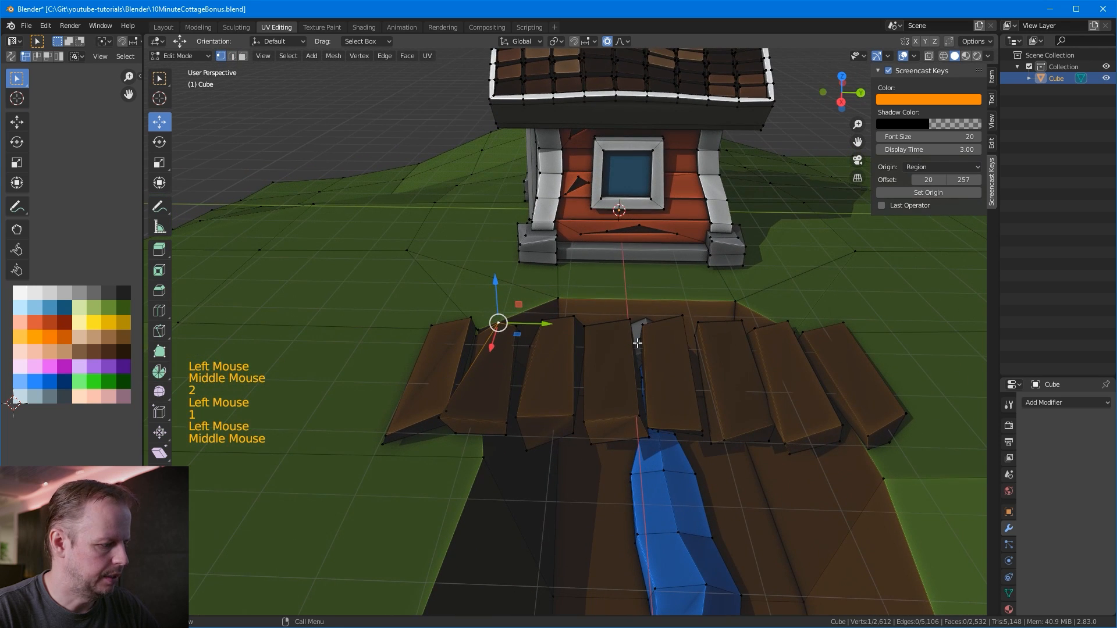
pyautogui.press('g')
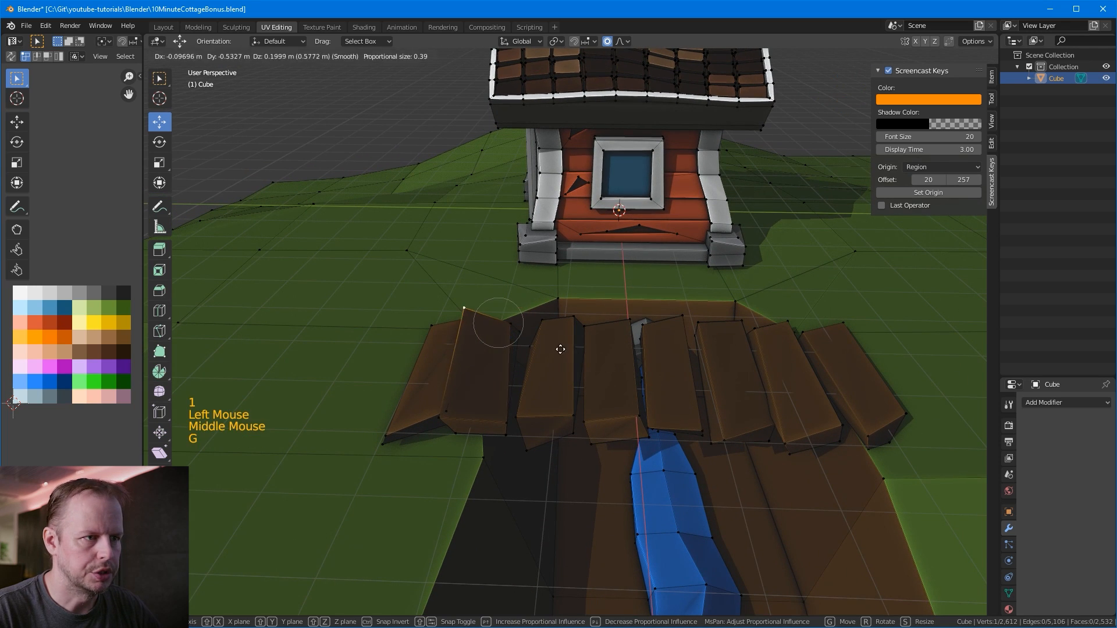
pyautogui.click(587, 370)
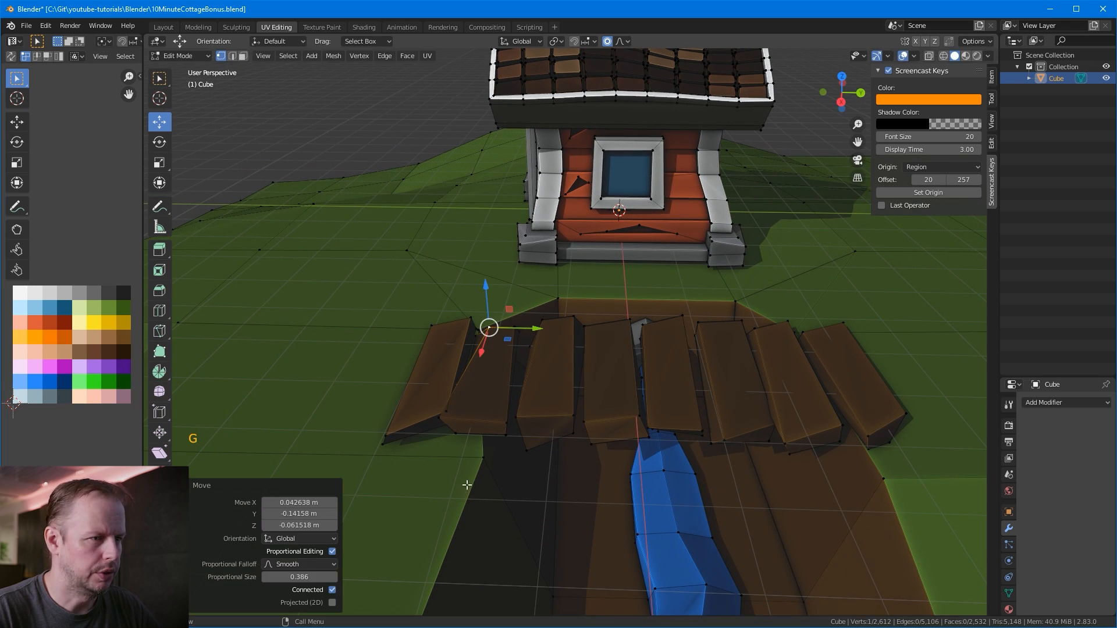
pyautogui.click(443, 422)
pyautogui.press('g')
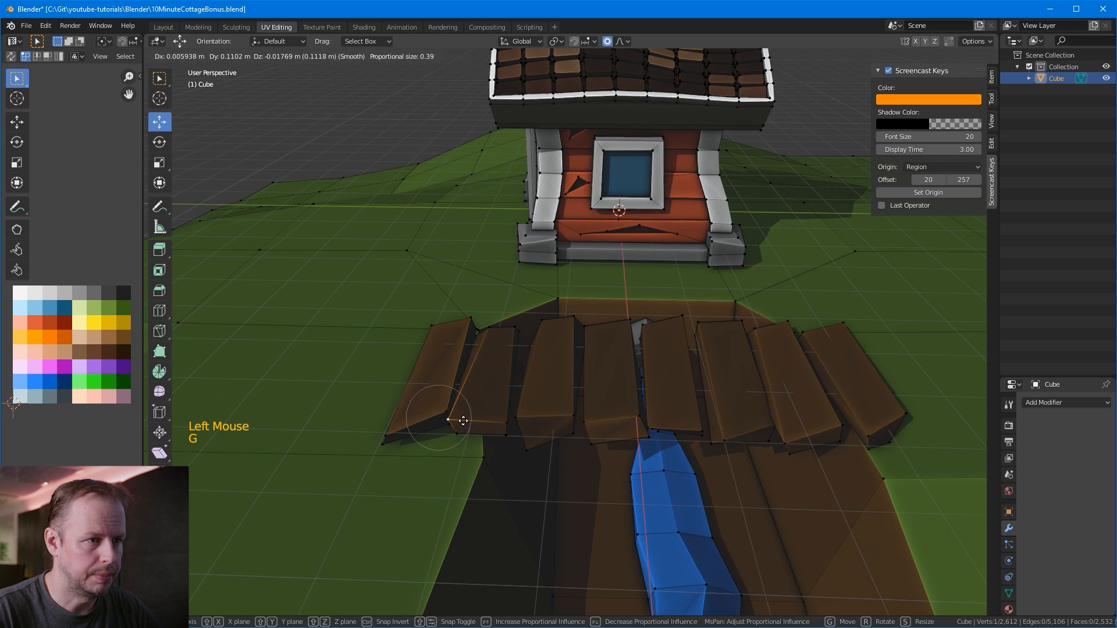
pyautogui.click(463, 421)
# Step: Adjust the front corner vertices of the middle plank directly above the stream, skewing its end
pyautogui.moveTo(673, 406); pyautogui.dragTo(750, 407, button='middle')
pyautogui.scroll(-1, 708, 399)
pyautogui.scroll(2, 651, 460)
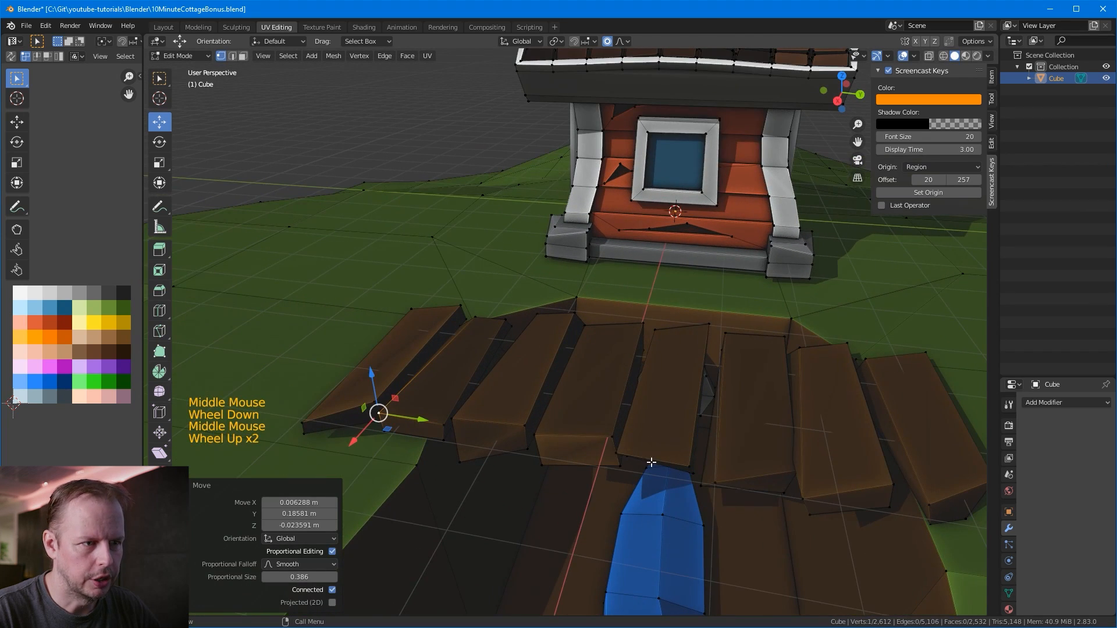
pyautogui.click(611, 449)
pyautogui.press('g')
pyautogui.click(629, 446)
pyautogui.press('g')
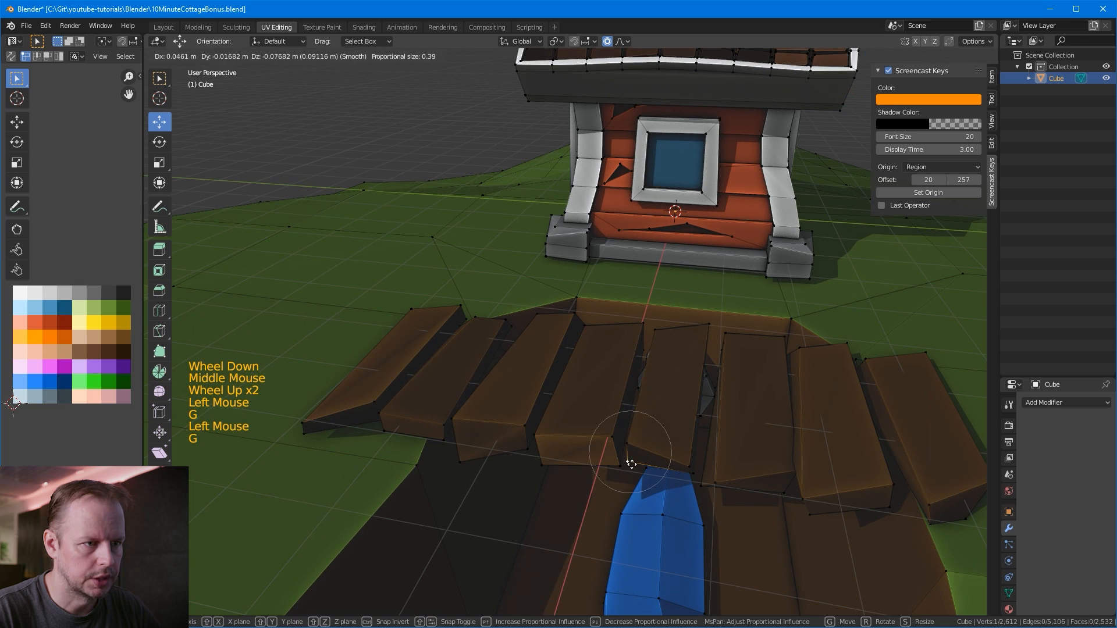
pyautogui.click(631, 464)
pyautogui.scroll(1, 631, 464)
pyautogui.moveTo(631, 463); pyautogui.dragTo(685, 432, button='middle')
pyautogui.scroll(-4, 716, 426)
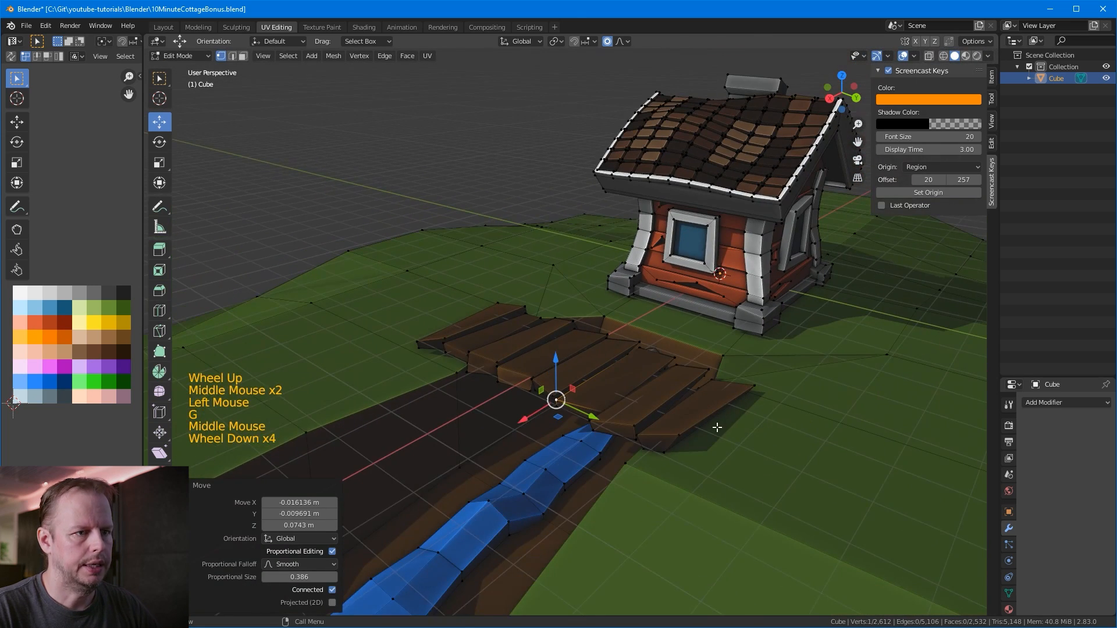
pyautogui.moveTo(716, 426); pyautogui.dragTo(691, 412, button='middle')
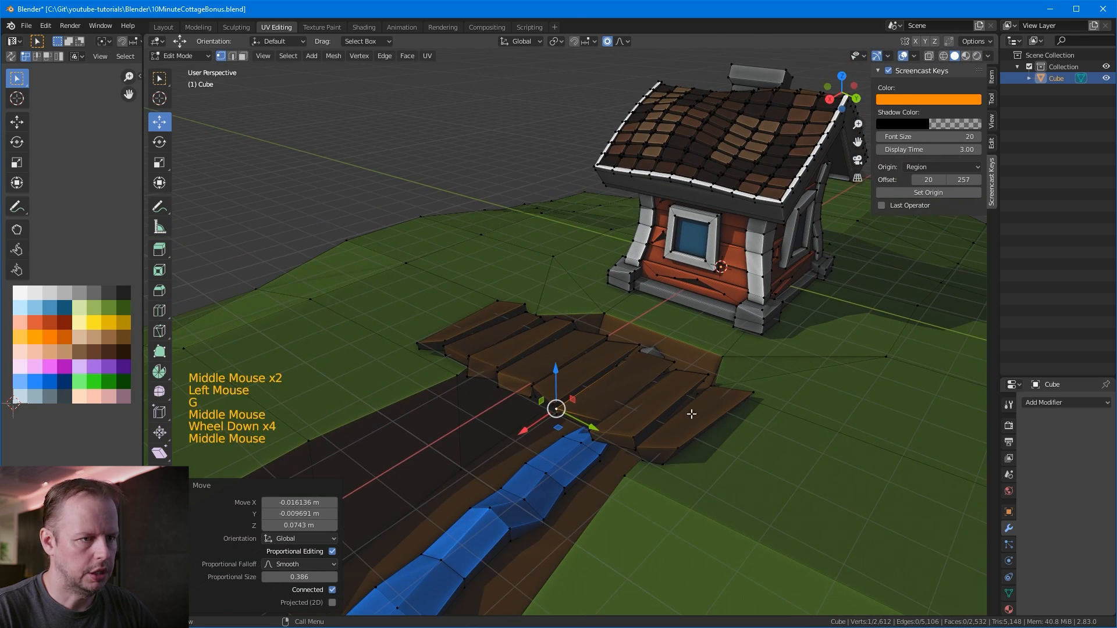
pyautogui.click(693, 413)
pyautogui.press('l')
pyautogui.press('l')
pyautogui.press('l')
pyautogui.press('l')
pyautogui.moveTo(611, 392)
pyautogui.mouseDown(button='middle')
pyautogui.moveTo(658, 350)
pyautogui.moveTo(608, 332)
pyautogui.moveTo(701, 389)
pyautogui.moveTo(599, 384)
pyautogui.mouseUp(button='middle')
pyautogui.scroll(2, 593, 381)
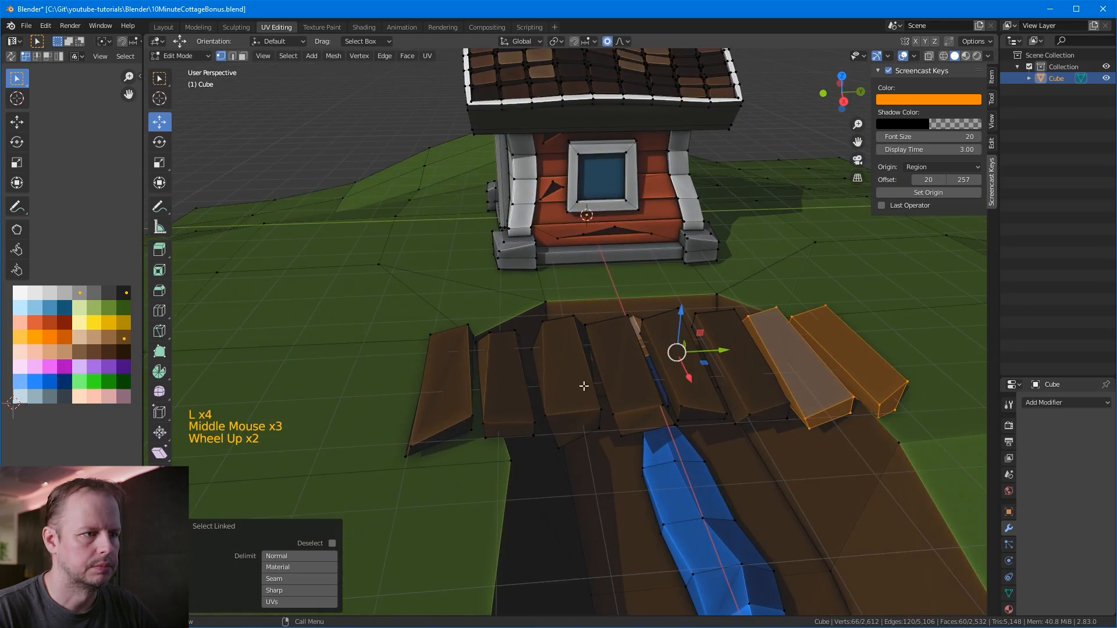
pyautogui.click(454, 416)
# Step: In face selection, select the large grass face beside the channel near the bridge and duplicate it in place
pyautogui.scroll(-3, 444, 412)
pyautogui.press('3')
pyautogui.moveTo(444, 411); pyautogui.dragTo(798, 432, button='middle')
pyautogui.click(725, 376)
pyautogui.click(803, 465)
pyautogui.hotkey('shift', 'd')
pyautogui.press('Escape')
pyautogui.scroll(-3, 631, 78)
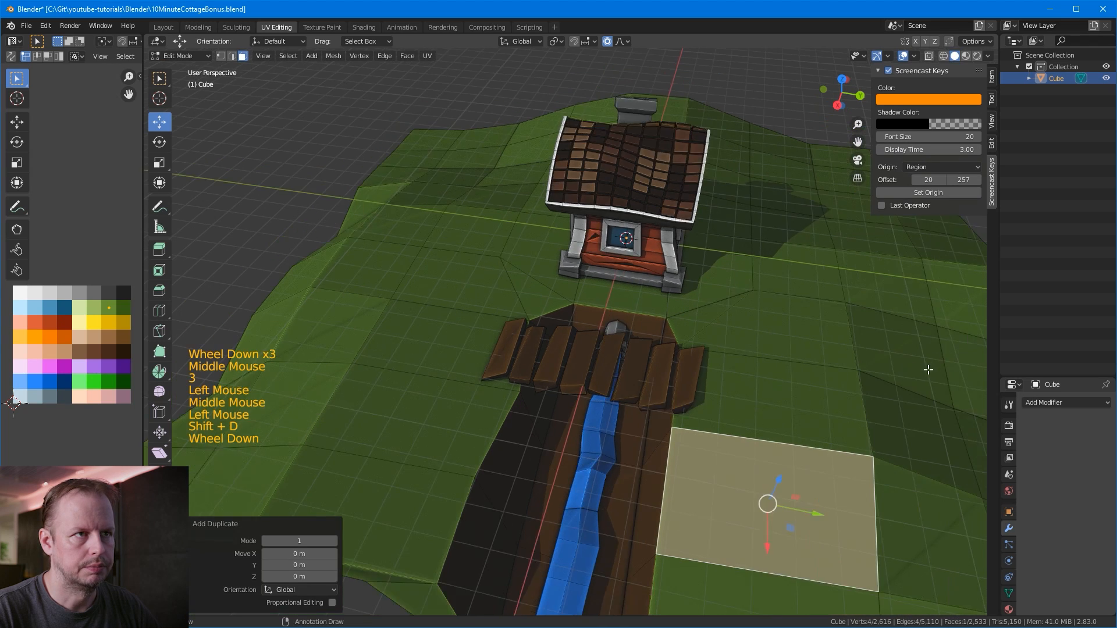
# Step: Turn off proportional editing, scale the duplicated face down to a small post-sized square, and place it beside the bridge's +Y downstream corner
pyautogui.click(607, 41)
pyautogui.press('s')
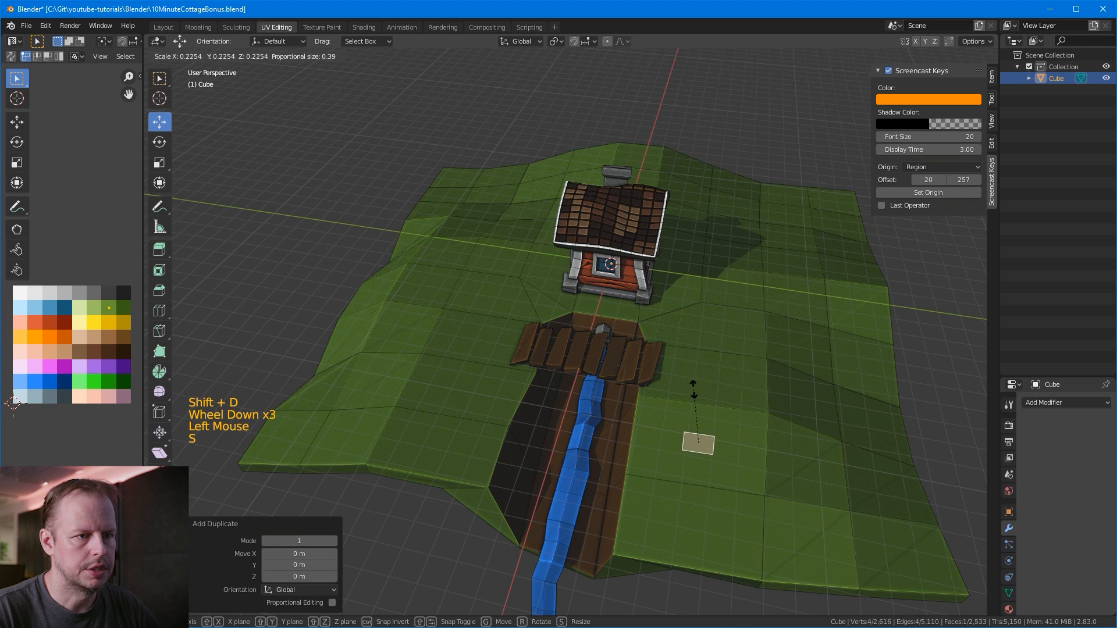
pyautogui.press('g')
pyautogui.click(711, 372)
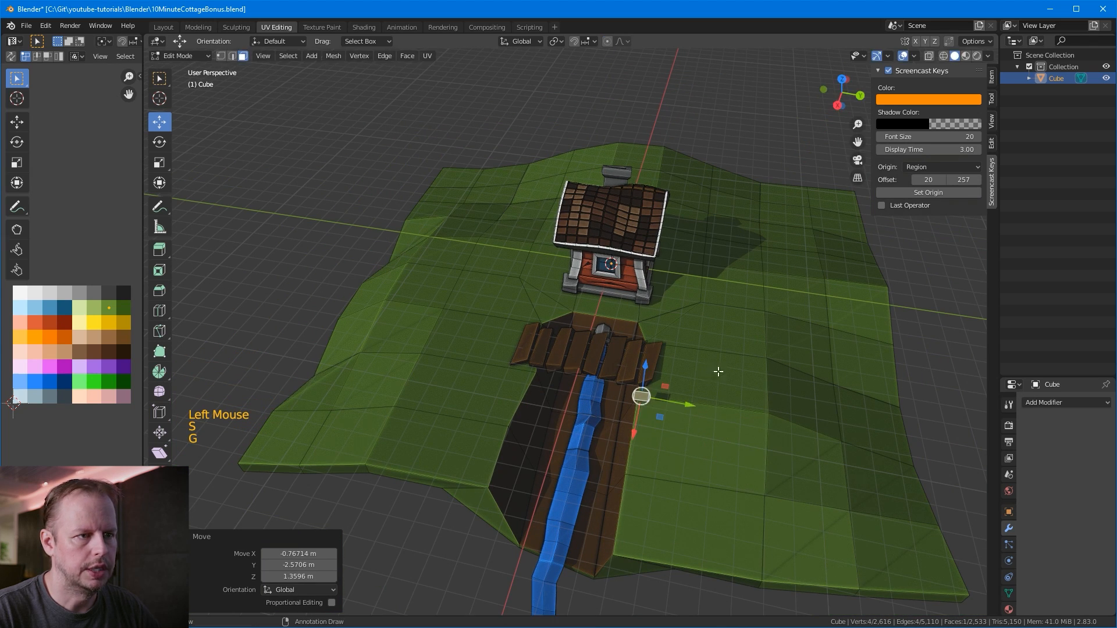
pyautogui.moveTo(710, 371); pyautogui.dragTo(751, 303, button='middle')
pyautogui.scroll(3, 744, 312)
pyautogui.press('g')
pyautogui.click(806, 345)
pyautogui.moveTo(807, 336); pyautogui.dragTo(793, 404, button='middle')
pyautogui.press('g')
pyautogui.click(802, 425)
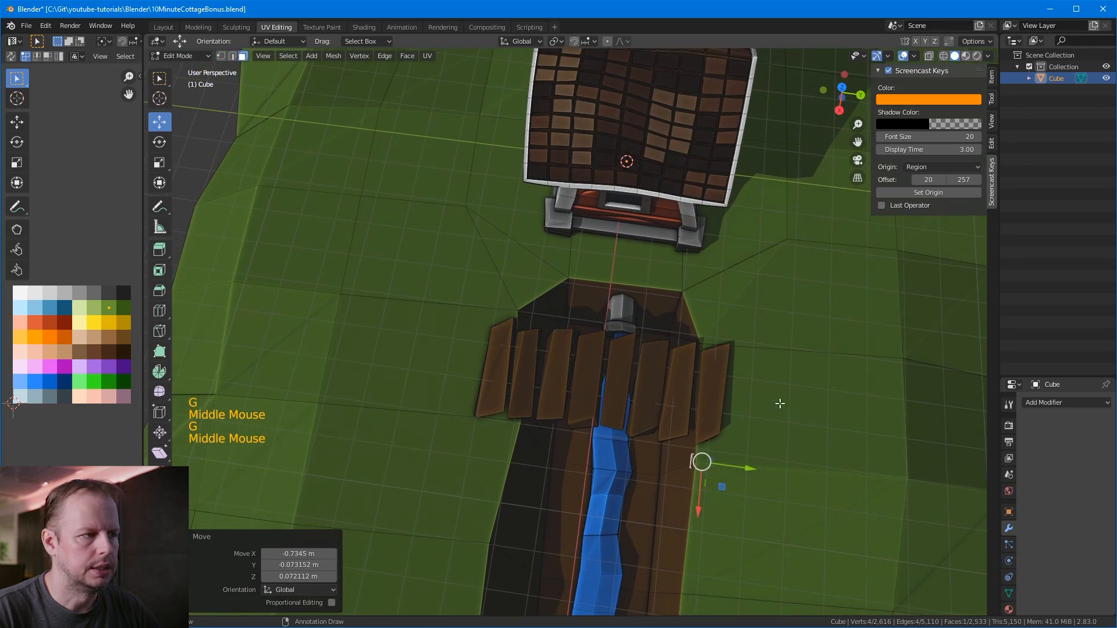
# Step: Move the small face's UVs onto the dark brown swatch and extrude it upward about 2.52 m as a bridge post
pyautogui.press('g')
pyautogui.click(63, 383)
pyautogui.moveTo(643, 434); pyautogui.dragTo(664, 377, button='middle')
pyautogui.press('e')
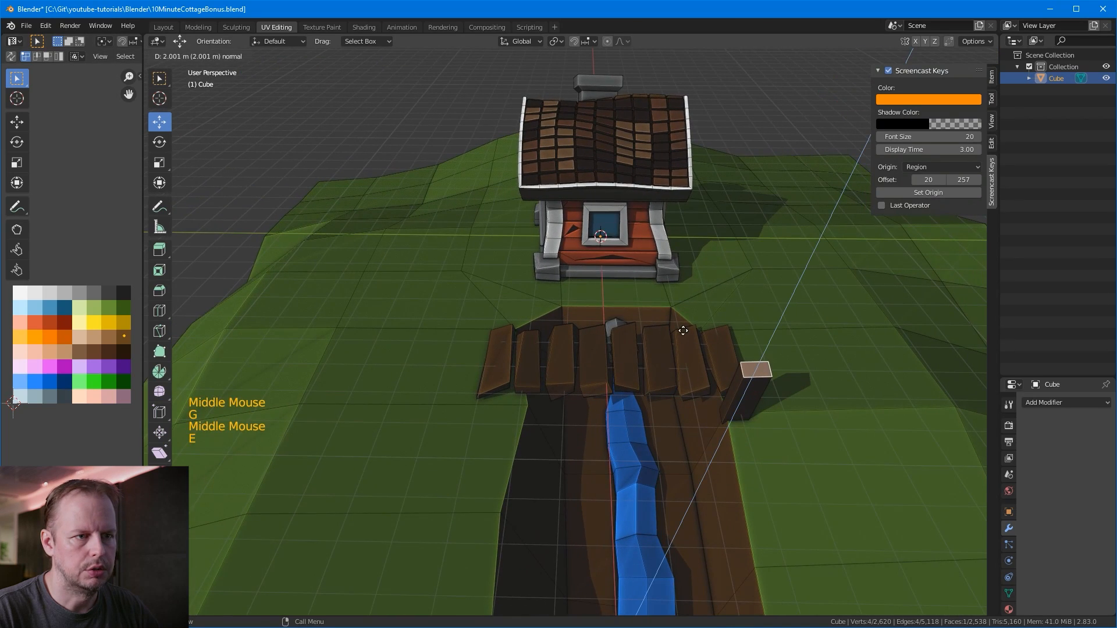
pyautogui.click(699, 321)
# Step: Select the whole linked post, scale it down, and position it at the bridge's +Y downstream corner
pyautogui.moveTo(716, 333); pyautogui.dragTo(674, 316, button='middle')
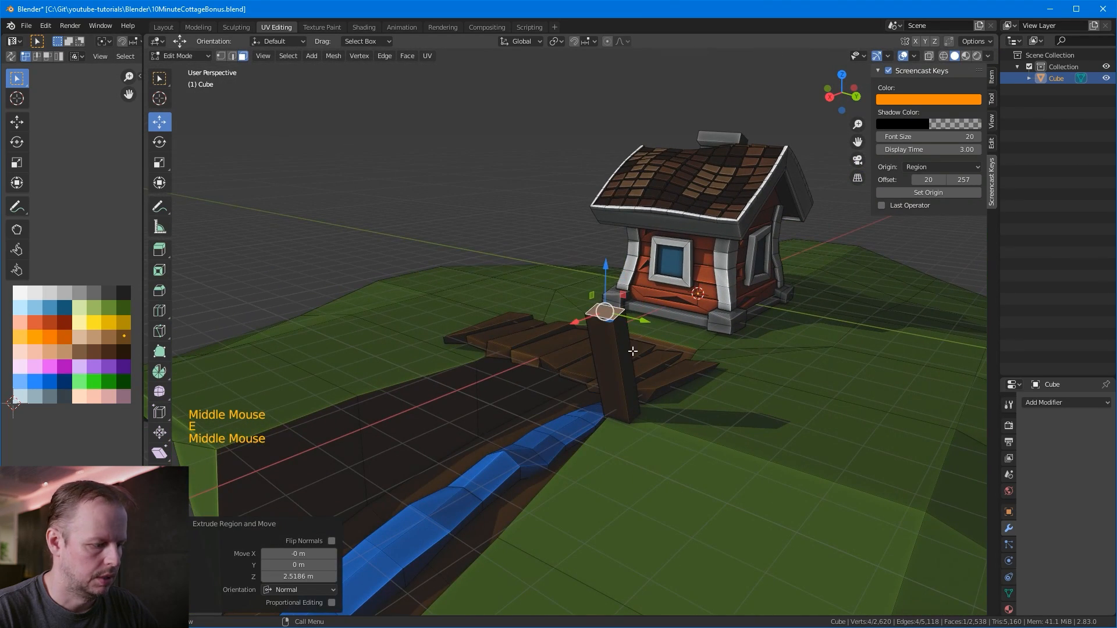
pyautogui.click(623, 353)
pyautogui.press('l')
pyautogui.press('s')
pyautogui.press('g')
pyautogui.click(733, 350)
pyautogui.moveTo(732, 351); pyautogui.dragTo(635, 349, button='middle')
pyautogui.press('g')
pyautogui.click(682, 322)
# Step: Duplicate the post about -3.15 m along X to the cottage-side corner, then rotate and reposition the copy
pyautogui.hotkey('shift', 'd')
pyautogui.click(792, 372)
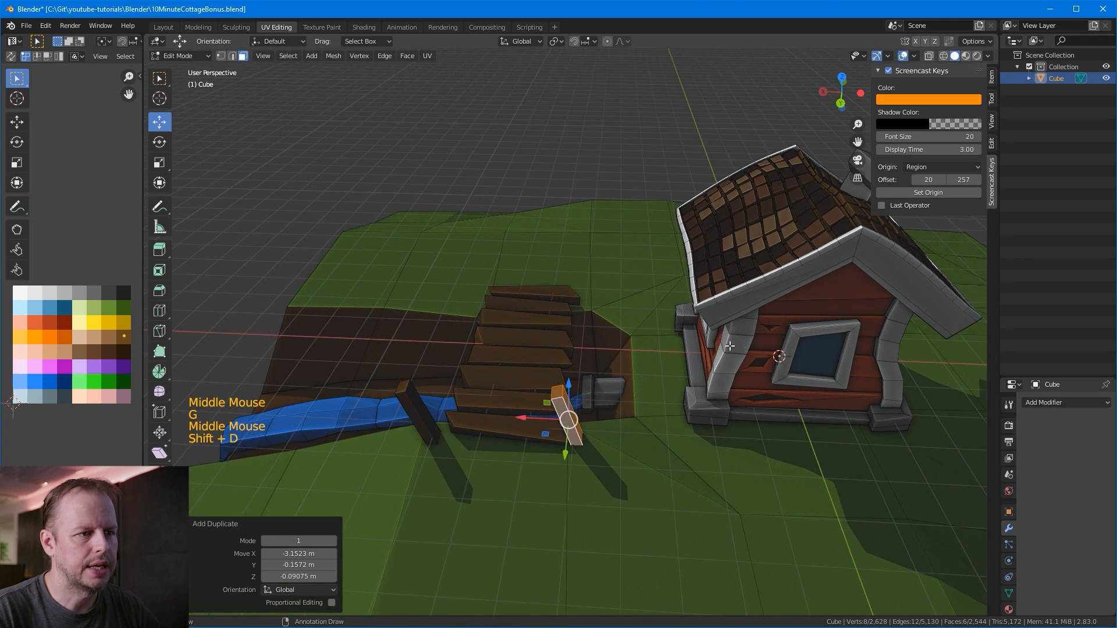
pyautogui.press('r')
pyautogui.press('g')
pyautogui.click(797, 456)
# Step: Select the whole downstream post, duplicate it about -5.67 m along Y to the opposite bank, and align it with the bridge corner
pyautogui.scroll(-2, 797, 457)
pyautogui.moveTo(798, 456); pyautogui.dragTo(804, 369, button='middle')
pyautogui.click(726, 352)
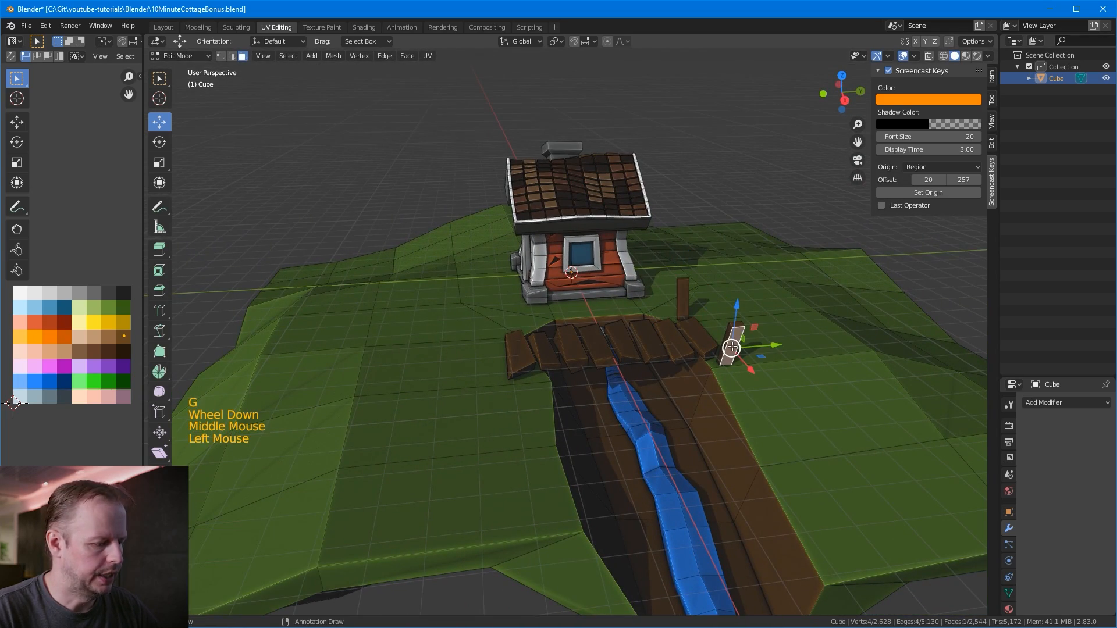
pyautogui.press('l')
pyautogui.moveTo(731, 346); pyautogui.dragTo(724, 352, button='middle')
pyautogui.hotkey('shift', 'd')
pyautogui.click(539, 372)
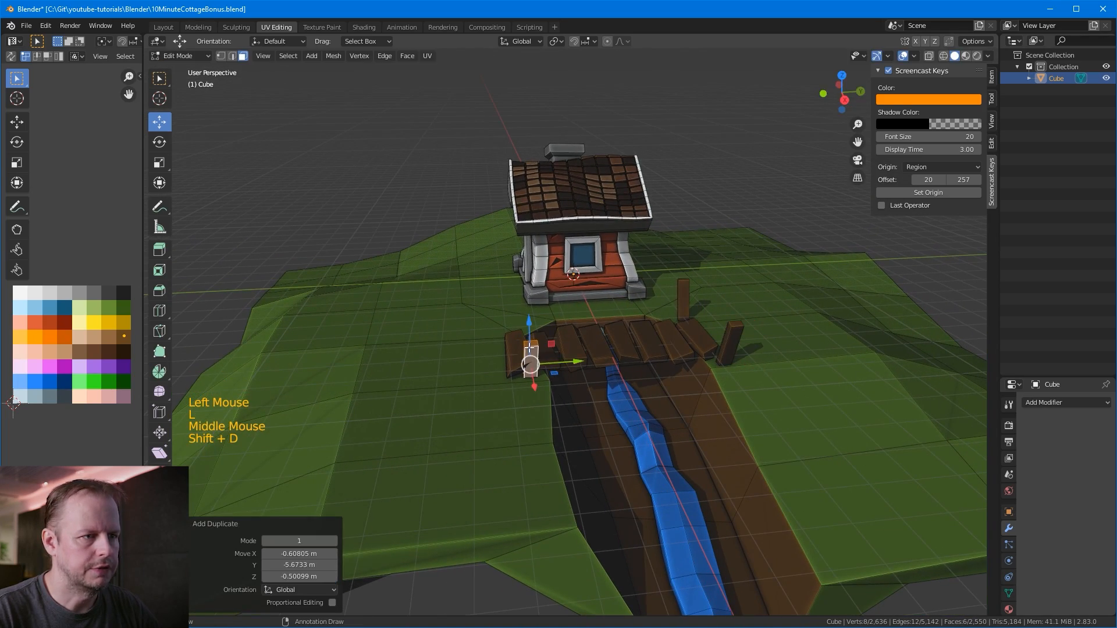
pyautogui.moveTo(538, 373); pyautogui.dragTo(556, 320, button='middle')
pyautogui.press('g')
pyautogui.click(658, 335)
pyautogui.moveTo(657, 335); pyautogui.dragTo(460, 333, button='middle')
pyautogui.press('g')
pyautogui.click(510, 326)
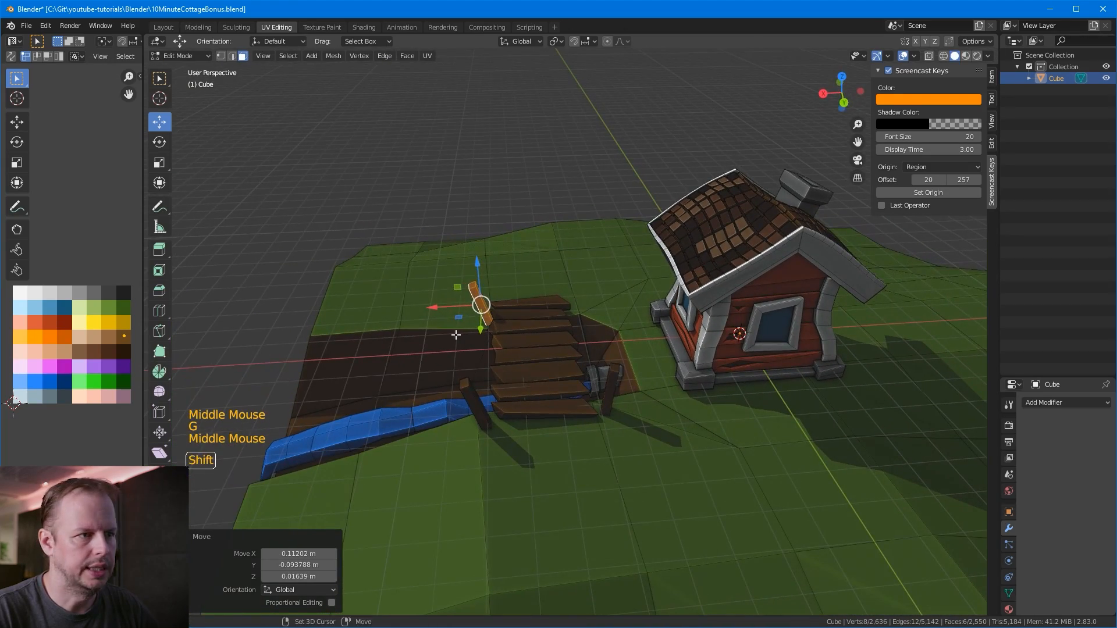
# Step: Duplicate this post to the cottage-side corner on the same bank, then rotate it and move it into place
pyautogui.hotkey('shift', 'd')
pyautogui.click(555, 322)
pyautogui.press('r')
pyautogui.click(522, 327)
pyautogui.press('g')
pyautogui.click(527, 328)
pyautogui.moveTo(527, 329); pyautogui.dragTo(731, 332, button='middle')
pyautogui.press('g')
pyautogui.click(648, 326)
# Step: Select the whole -Y downstream post, rotate it more upright, and shift it slightly against the planks
pyautogui.scroll(2, 735, 328)
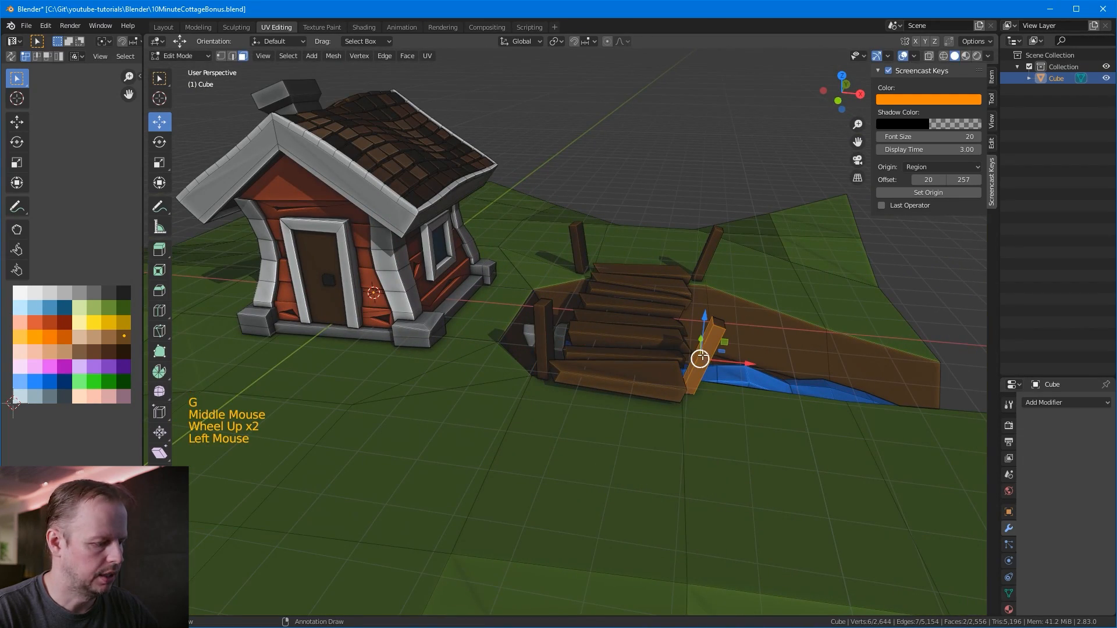
pyautogui.press('l')
pyautogui.press('r')
pyautogui.press('g')
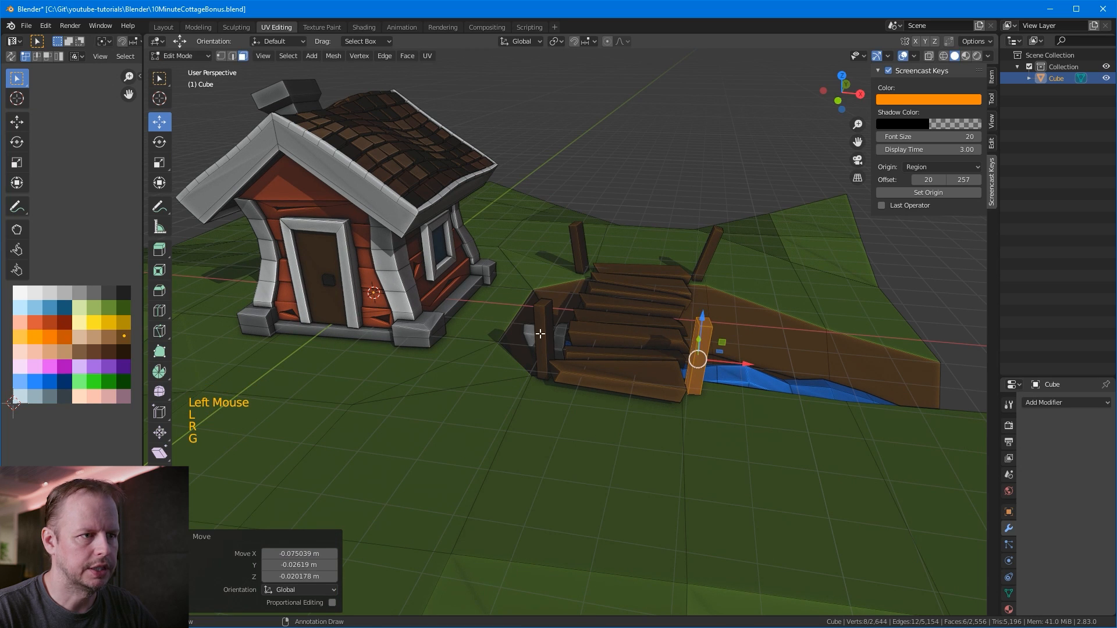
# Step: Select the whole cottage-side post on the -Y bank and move it slightly toward the bridge
pyautogui.click(543, 338)
pyautogui.press('l')
pyautogui.press('g')
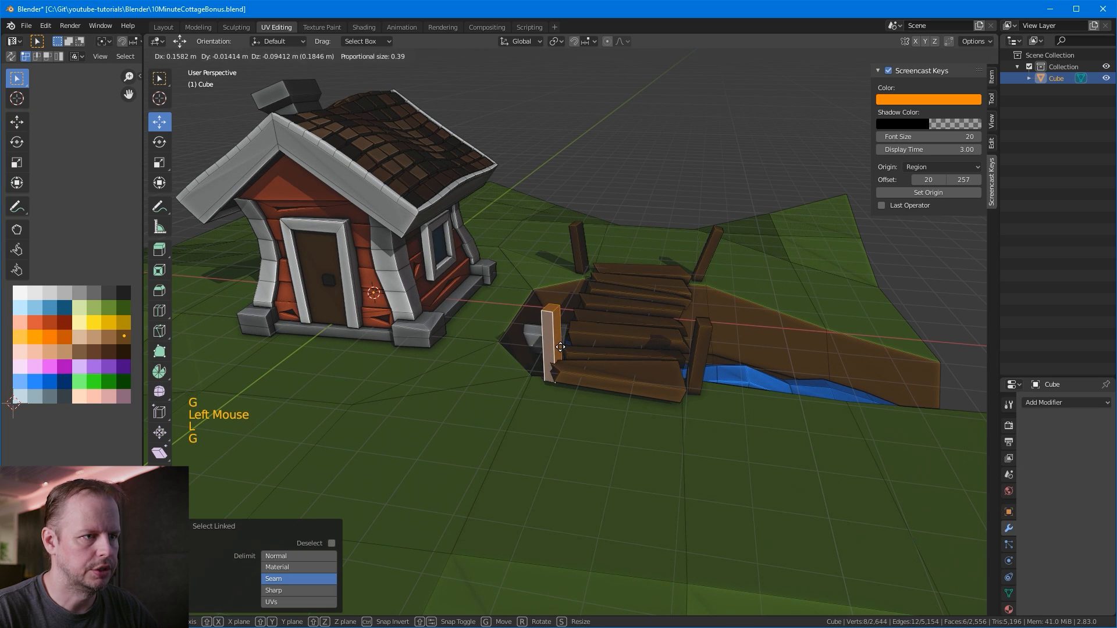
pyautogui.click(547, 339)
# Step: Select the whole downstream post on the +Y bank and shift it slightly along X toward the bridge planks
pyautogui.moveTo(547, 338); pyautogui.dragTo(429, 311, button='middle')
pyautogui.scroll(-2, 590, 384)
pyautogui.scroll(-1, 594, 381)
pyautogui.scroll(4, 596, 379)
pyautogui.click(405, 334)
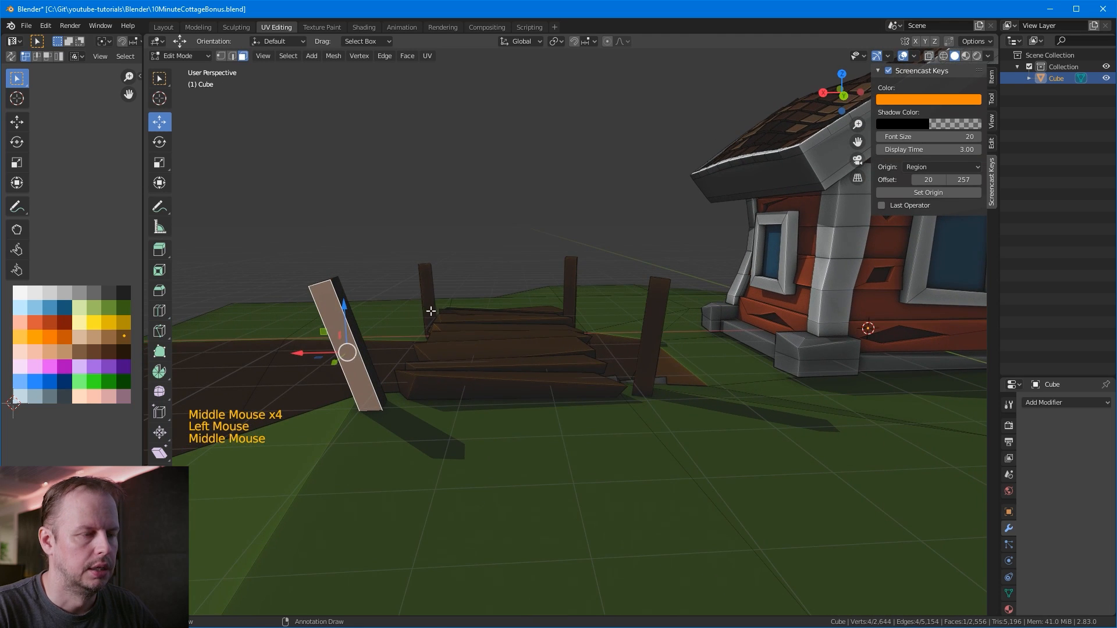
pyautogui.click(517, 180)
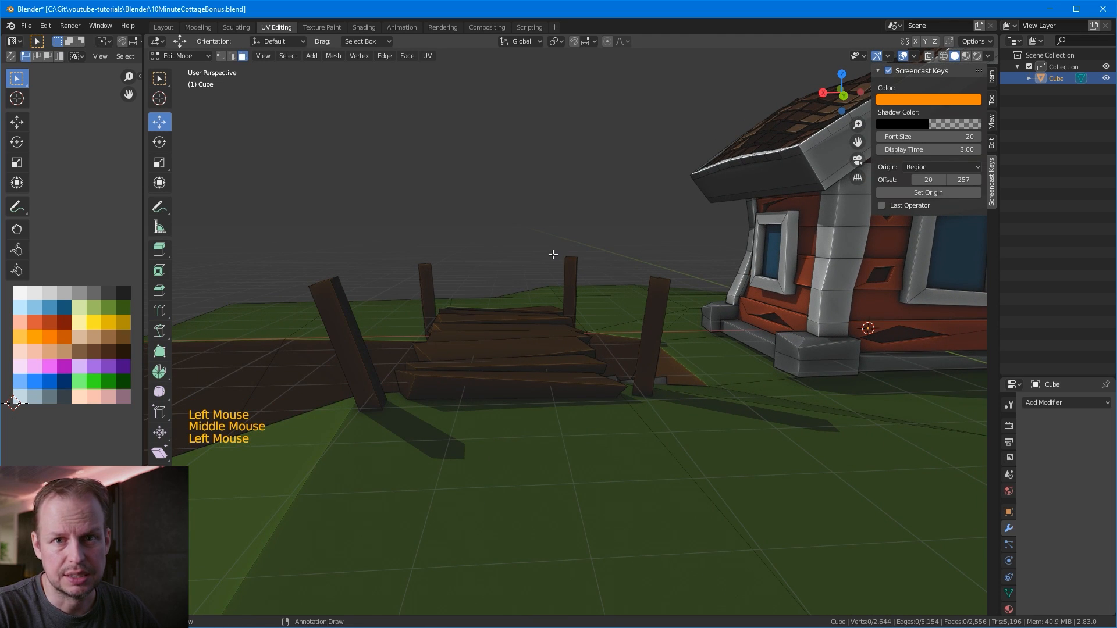
pyautogui.moveTo(431, 284)
pyautogui.mouseDown(button='middle')
pyautogui.moveTo(500, 292)
pyautogui.moveTo(444, 288)
pyautogui.mouseUp(button='middle')
pyautogui.middleClick(421, 314)
pyautogui.press('l')
pyautogui.click(368, 256)
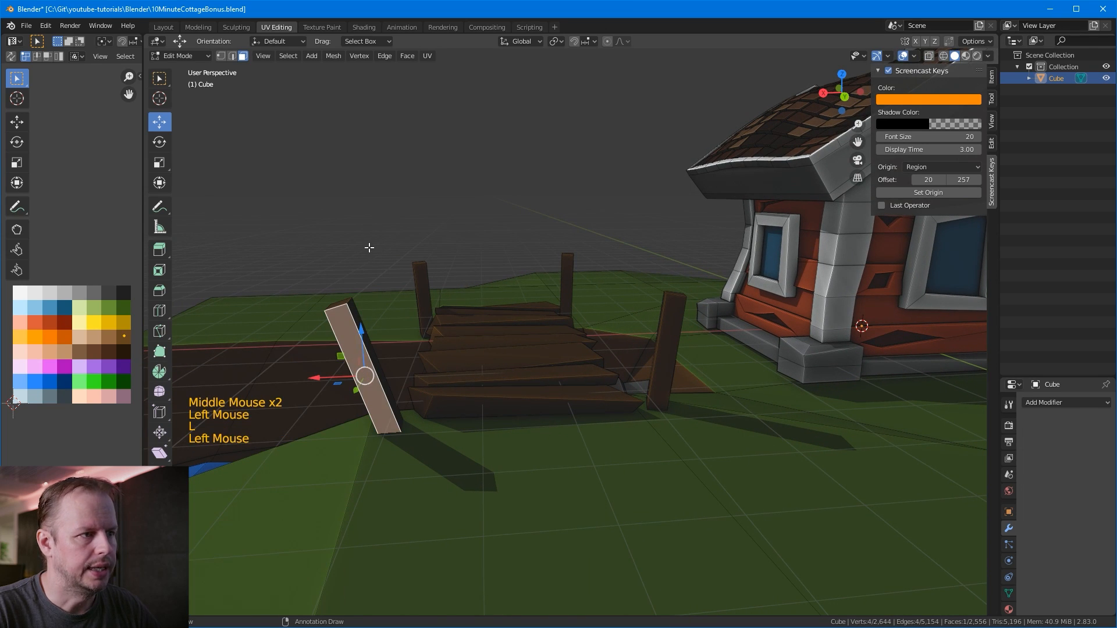
pyautogui.press('l')
pyautogui.click(372, 398)
pyautogui.press('l')
pyautogui.moveTo(334, 373); pyautogui.dragTo(349, 371)
pyautogui.doubleClick(663, 339)
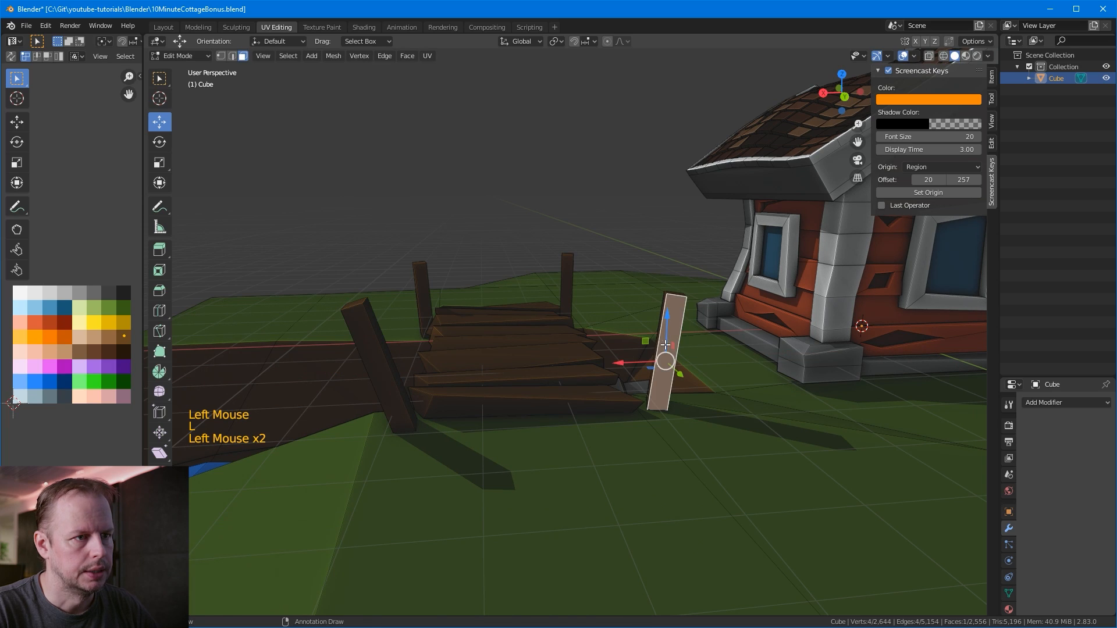
pyautogui.press('r')
pyautogui.press('Escape')
# Step: Duplicate the bridge-facing side face of the -Y downstream post, shrink it to a rail profile, and raise it about 0.64 m
pyautogui.moveTo(591, 250); pyautogui.dragTo(603, 352, button='middle')
pyautogui.moveTo(441, 331); pyautogui.dragTo(522, 445, button='middle')
pyautogui.scroll(-2, 523, 408)
pyautogui.moveTo(525, 390); pyautogui.dragTo(573, 386, button='middle')
pyautogui.moveTo(618, 336); pyautogui.dragTo(350, 386, button='middle')
pyautogui.scroll(3, 627, 341)
pyautogui.scroll(1, 349, 386)
pyautogui.click(329, 303)
pyautogui.scroll(-1, 551, 351)
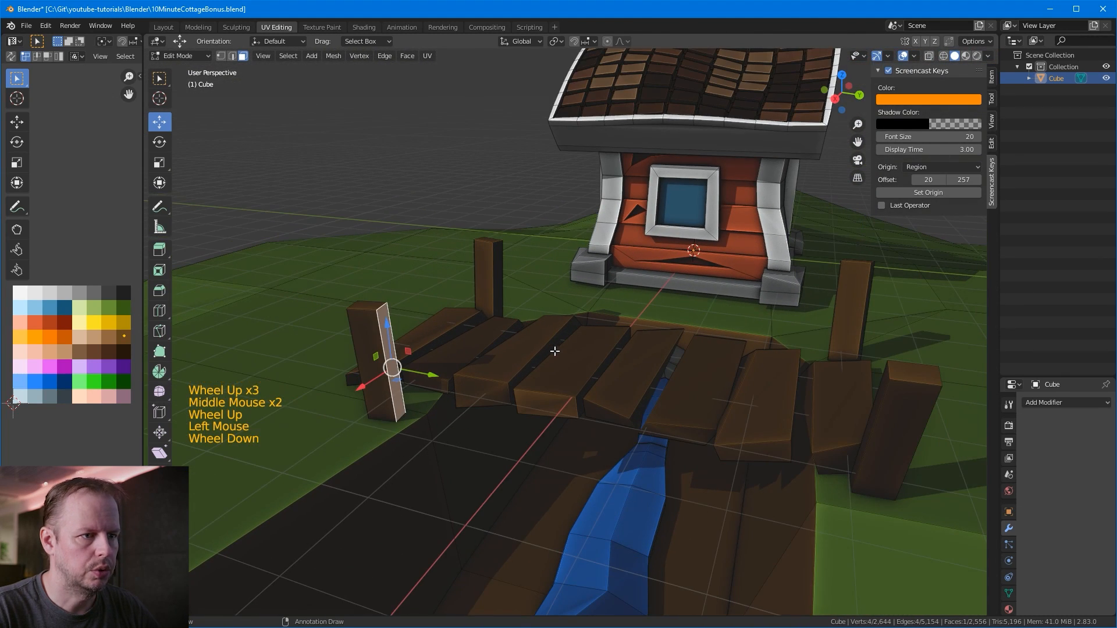
pyautogui.hotkey('shift', 'd')
pyautogui.rightClick(599, 362)
pyautogui.press('s')
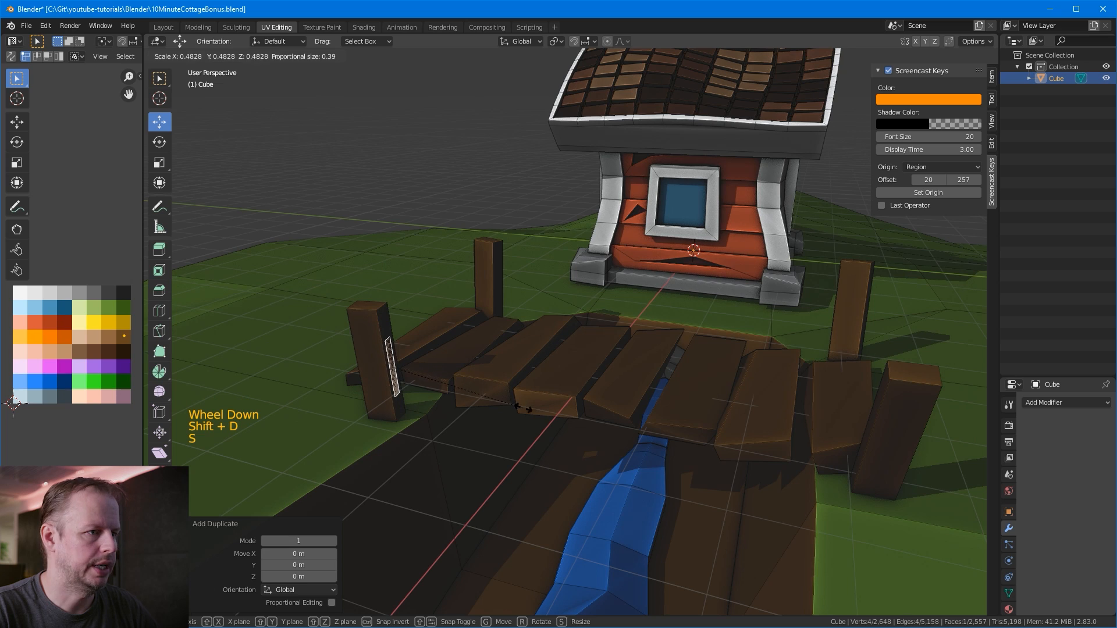
pyautogui.click(577, 358)
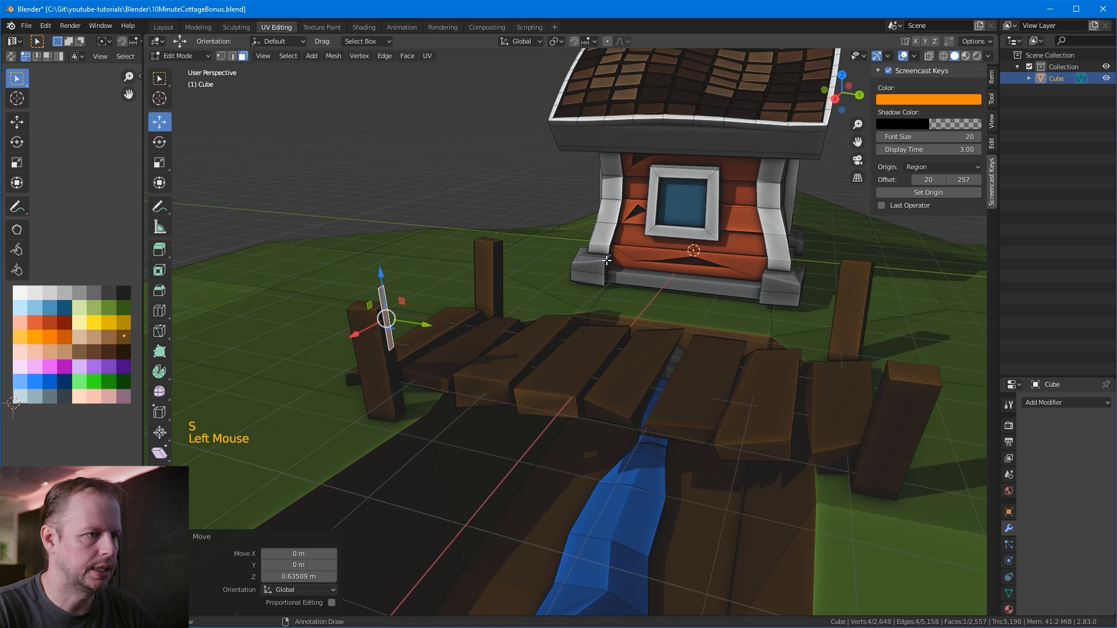
pyautogui.click(386, 319)
pyautogui.press('s')
pyautogui.press('z')
pyautogui.click(386, 317)
# Step: Move the profile face about -0.54 m along Y and extrude it about 6.3 m across the bridge as a railing
pyautogui.moveTo(387, 316); pyautogui.dragTo(653, 280, button='middle')
pyautogui.press('g')
pyautogui.click(545, 291)
pyautogui.scroll(-2, 546, 292)
pyautogui.press('e')
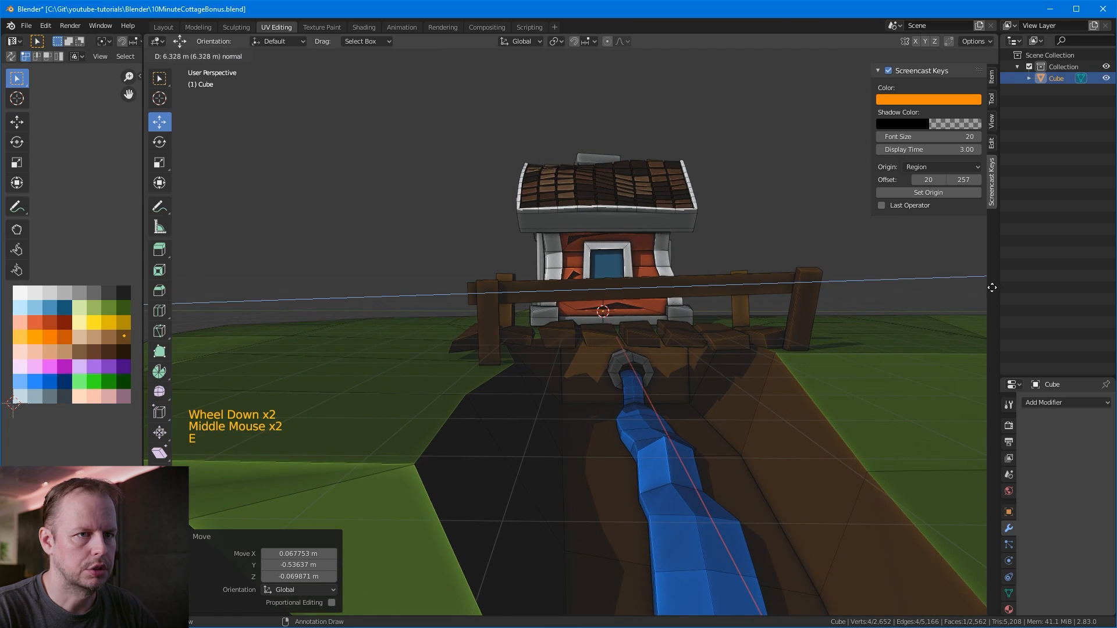
pyautogui.click(164, 286)
# Step: Scale the extruded end face of the rail and reposition it near the +Y downstream post
pyautogui.moveTo(307, 299); pyautogui.dragTo(572, 313, button='middle')
pyautogui.press('s')
pyautogui.click(557, 331)
pyautogui.press('g')
pyautogui.click(481, 378)
pyautogui.click(607, 330)
pyautogui.press('g')
pyautogui.click(606, 324)
pyautogui.press('g')
pyautogui.click(644, 349)
pyautogui.press('g')
pyautogui.click(564, 302)
# Step: Adjust the downstream rail's end position so it rests against the two downstream posts
pyautogui.moveTo(669, 306); pyautogui.dragTo(545, 294, button='middle')
pyautogui.click(387, 427)
pyautogui.press('g')
pyautogui.click(371, 400)
pyautogui.moveTo(430, 384); pyautogui.dragTo(442, 314, button='middle')
pyautogui.click(698, 330)
pyautogui.press('g')
pyautogui.click(406, 338)
# Step: Select the whole downstream rail and duplicate it along X to the cottage-side posts
pyautogui.press('l')
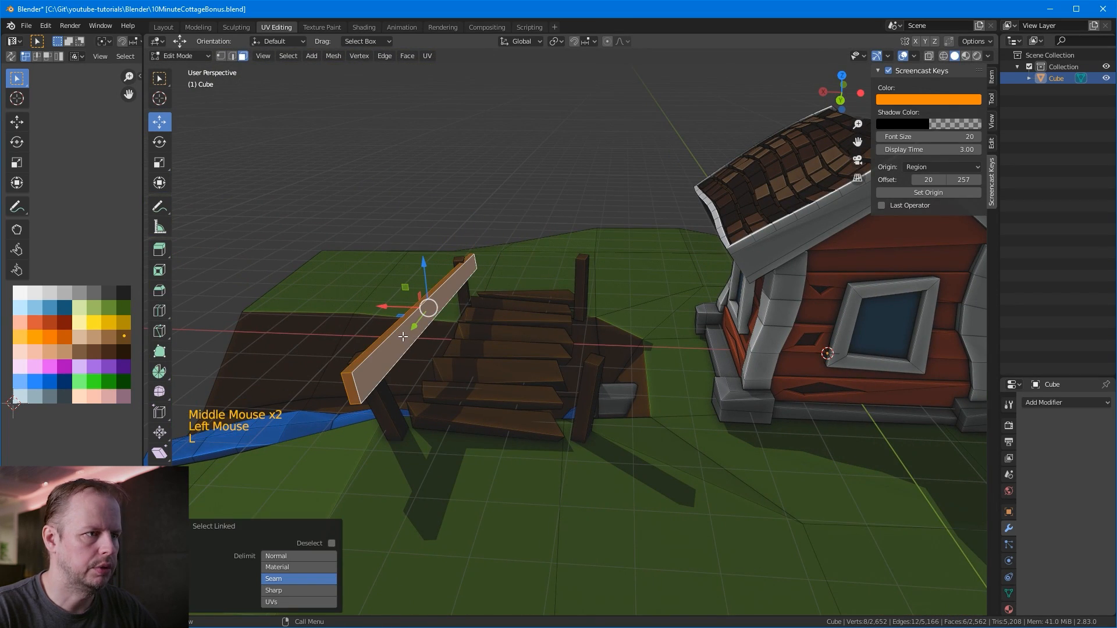
pyautogui.hotkey('shift', 'd')
pyautogui.click(471, 299)
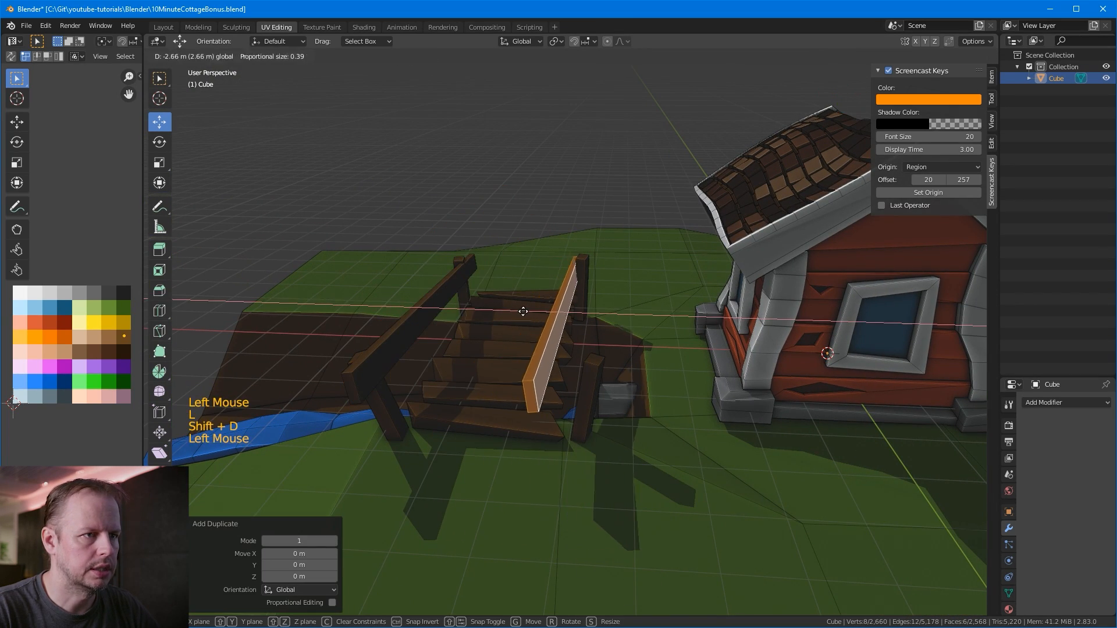
pyautogui.moveTo(518, 312); pyautogui.dragTo(547, 314, button='middle')
# Step: Reposition the cottage-side rail's ends against its posts and scale one end face about 1.48 times along Z
pyautogui.click(627, 423)
pyautogui.press('g')
pyautogui.click(681, 401)
pyautogui.press('g')
pyautogui.click(546, 313)
pyautogui.press('g')
pyautogui.click(544, 312)
pyautogui.press('g')
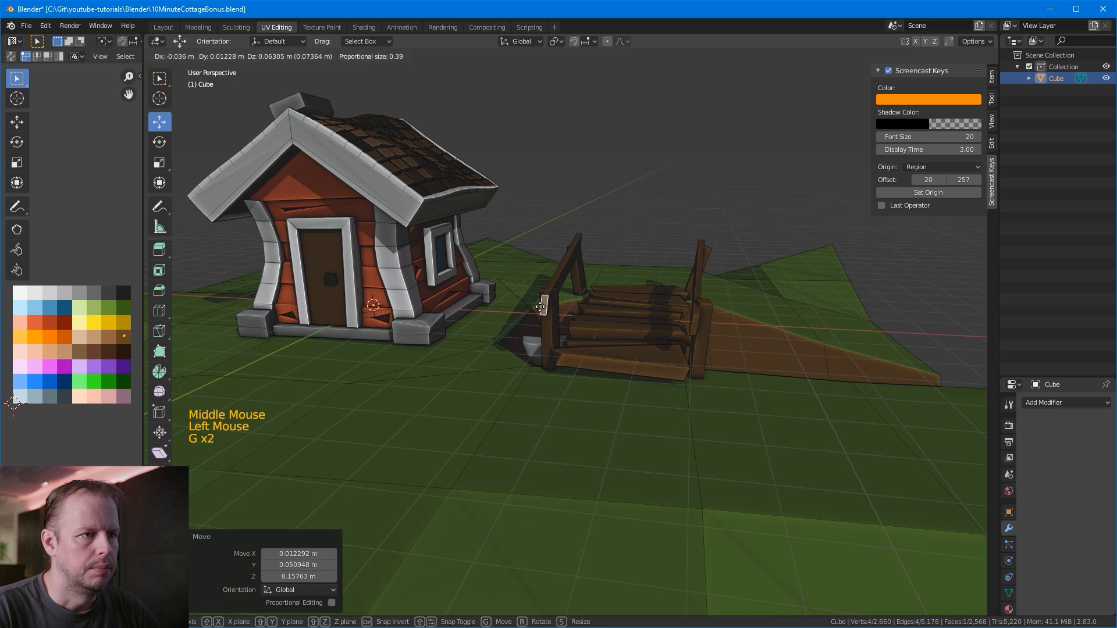
pyautogui.press('s')
pyautogui.press('z')
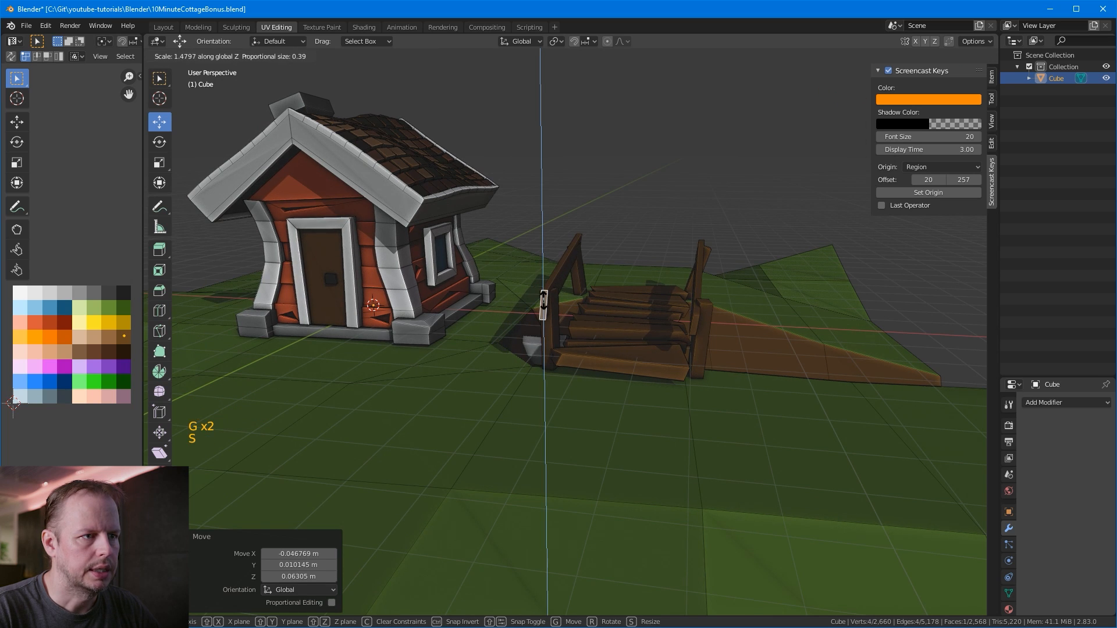
pyautogui.click(544, 303)
pyautogui.moveTo(544, 303); pyautogui.dragTo(595, 301, button='middle')
pyautogui.hotkey('ctrl', 'r')
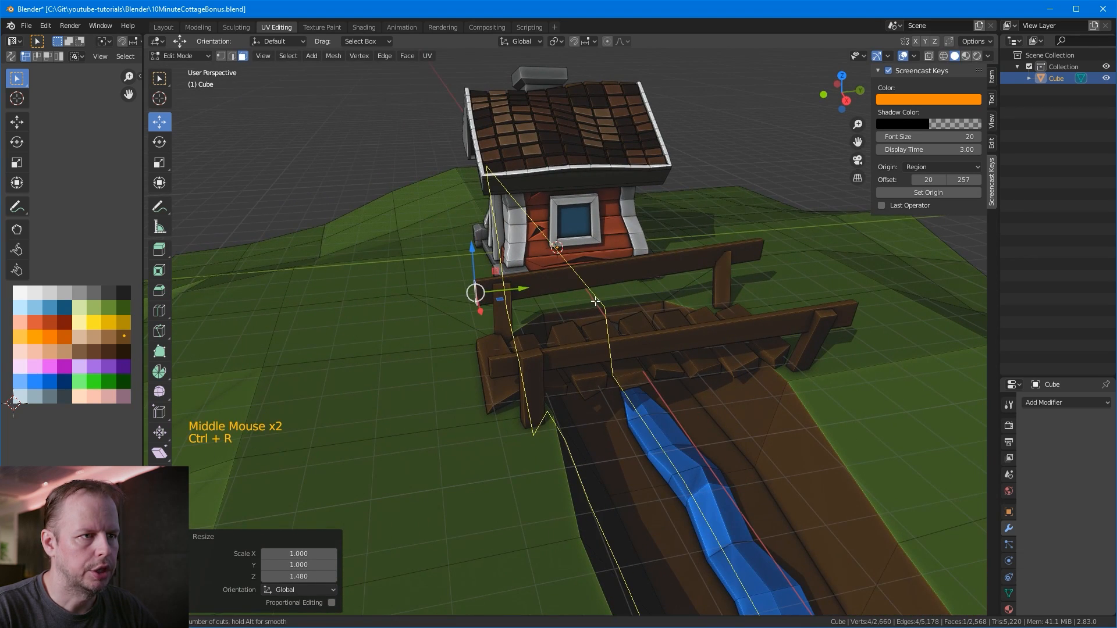
pyautogui.click(577, 274)
pyautogui.click(594, 293)
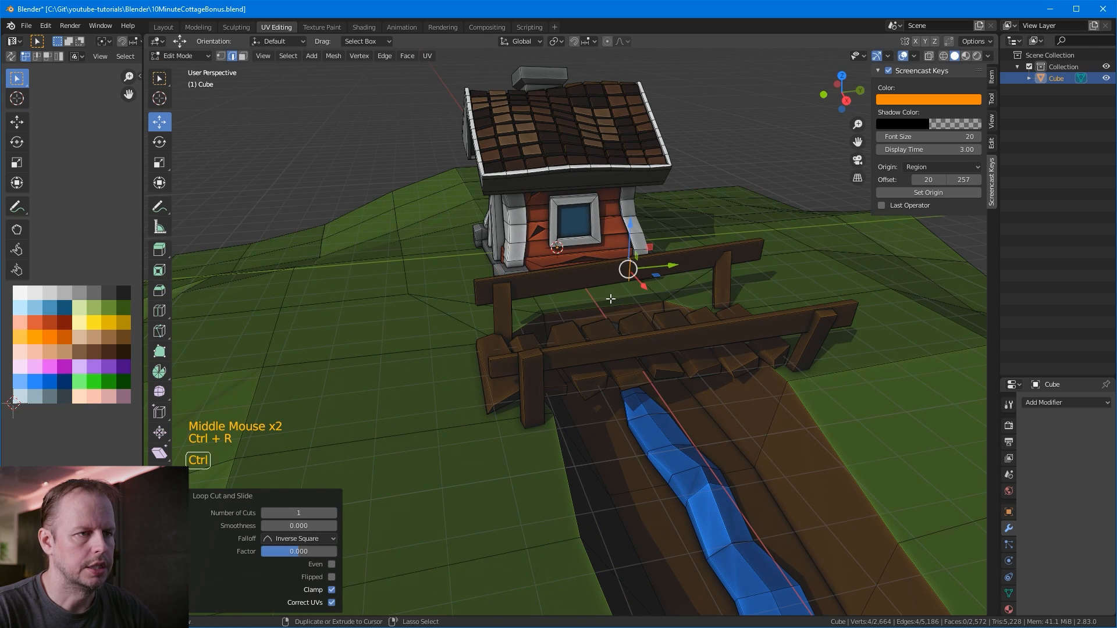
pyautogui.hotkey('ctrl', 'z')
# Step: Add four loop cuts along the cottage-side rail and five along the downstream rail
pyautogui.click(609, 267)
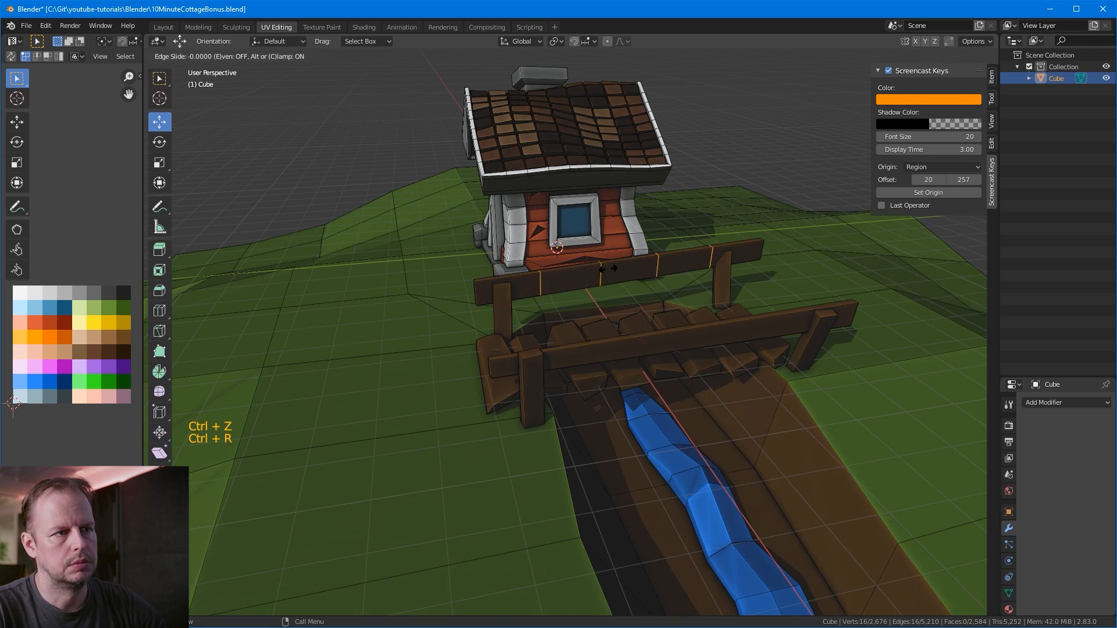
pyautogui.rightClick(646, 298)
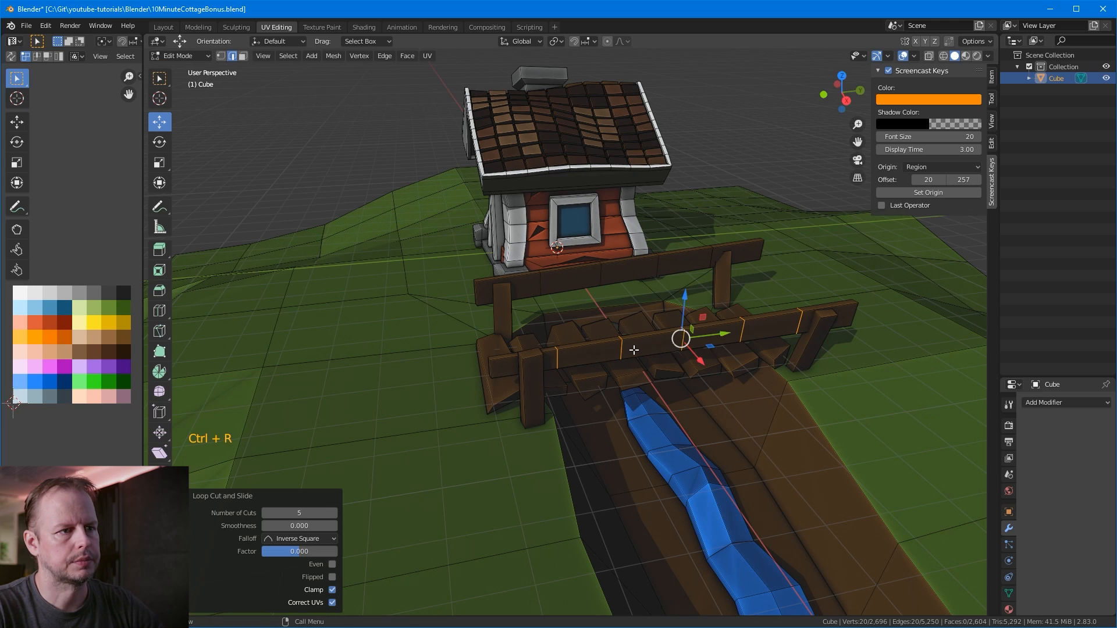
# Step: Bend the downstream rail by moving two of its vertical edges with proportional editing enabled, using a size of about 1.21
pyautogui.click(617, 341)
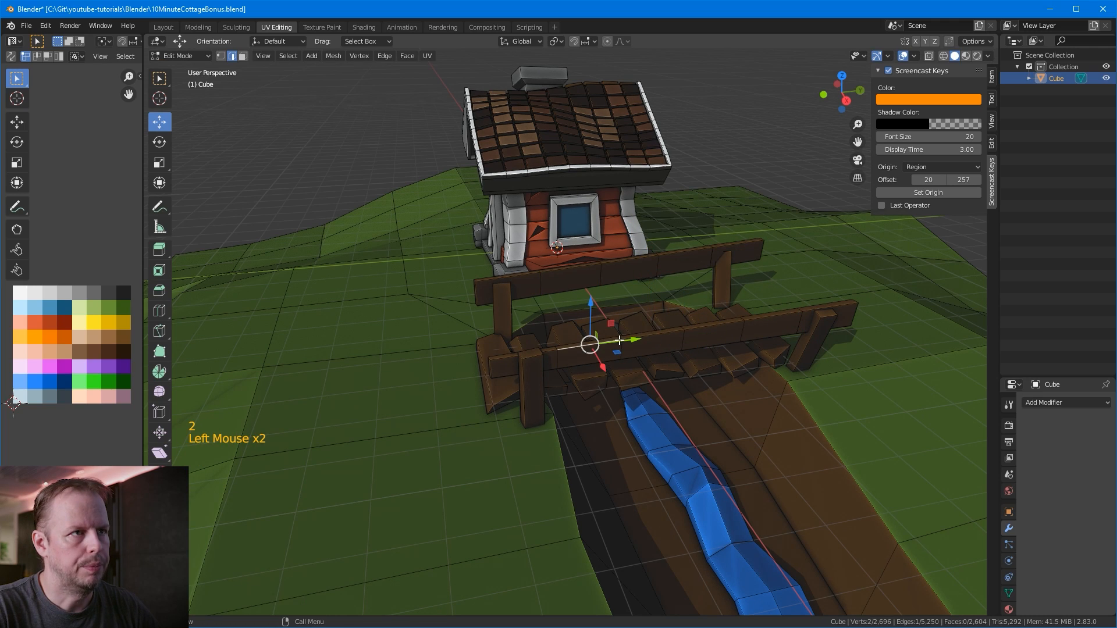
pyautogui.moveTo(744, 314); pyautogui.dragTo(576, 326, button='middle')
pyautogui.scroll(1, 609, 336)
pyautogui.click(542, 352)
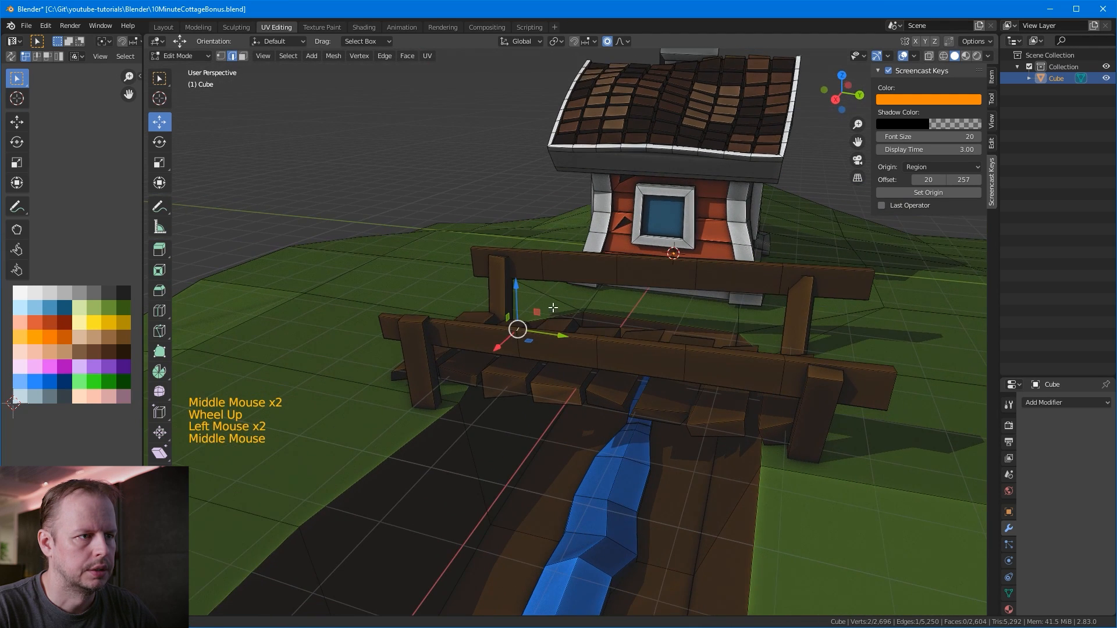
pyautogui.press('g')
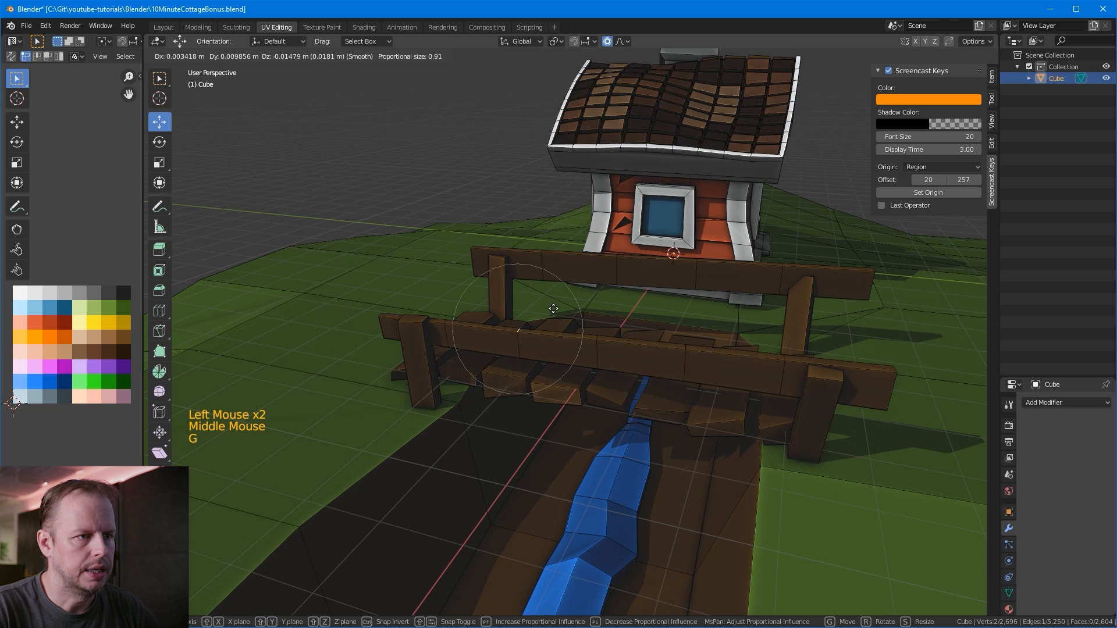
pyautogui.click(554, 308)
pyautogui.click(685, 365)
pyautogui.press('g')
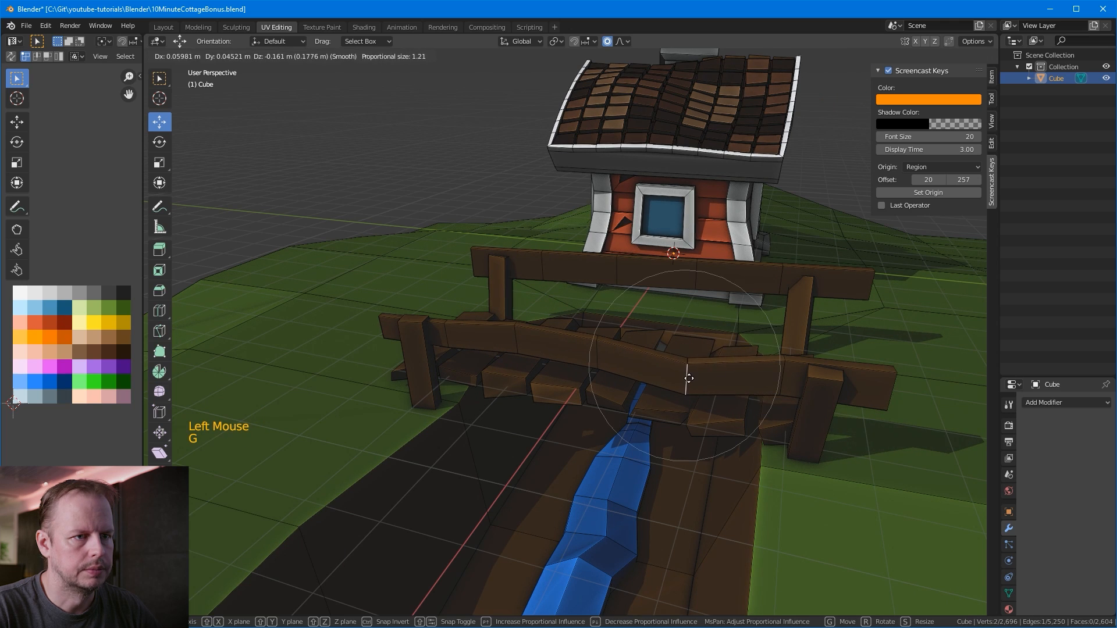
pyautogui.click(685, 369)
# Step: Bend the middle of the cottage-side rail by moving two of its vertical edges with proportional editing
pyautogui.moveTo(685, 373); pyautogui.dragTo(663, 326, button='middle')
pyautogui.click(668, 304)
pyautogui.press('g')
pyautogui.click(667, 302)
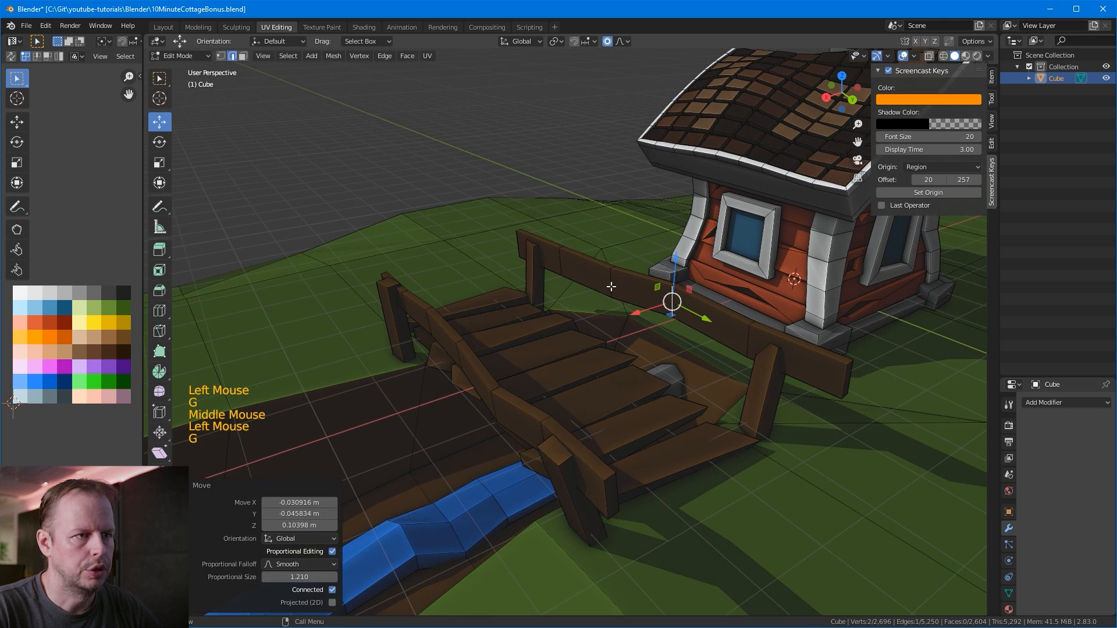
pyautogui.click(613, 286)
pyautogui.press('g')
pyautogui.click(607, 299)
# Step: Nudge further edges of both rails, including the downstream rail's +Y end, to make their shapes more uneven
pyautogui.moveTo(606, 298)
pyautogui.mouseDown(button='middle')
pyautogui.moveTo(530, 257)
pyautogui.moveTo(620, 295)
pyautogui.mouseUp(button='middle')
pyautogui.click(529, 258)
pyautogui.press('g')
pyautogui.click(527, 252)
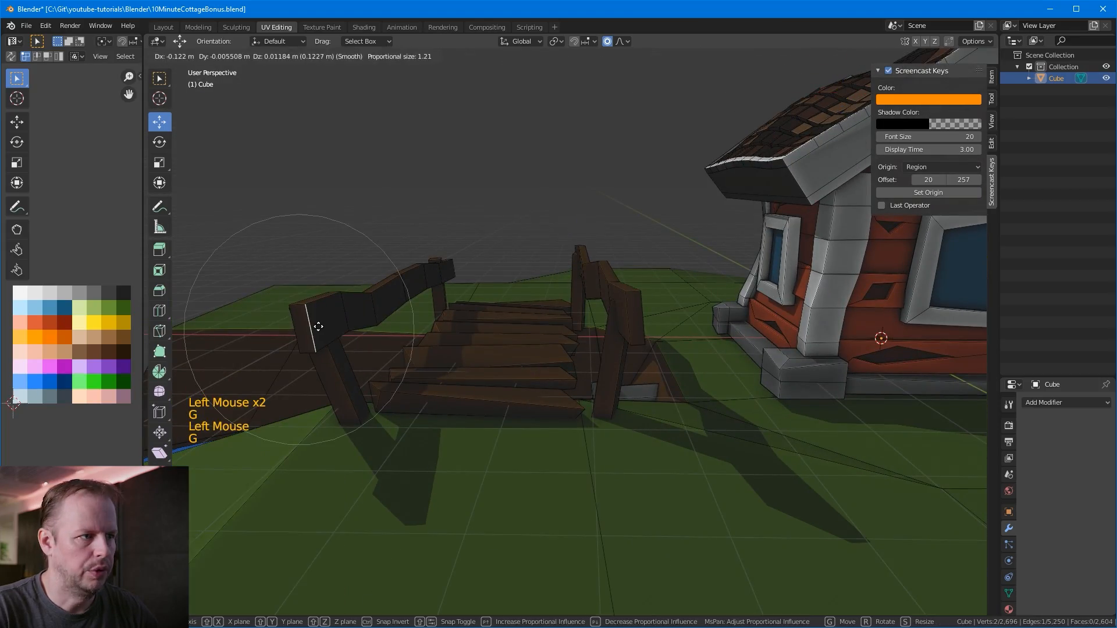
pyautogui.click(315, 328)
pyautogui.moveTo(519, 297); pyautogui.dragTo(645, 303, button='middle')
pyautogui.click(593, 321)
pyautogui.press('2')
pyautogui.click(555, 369)
pyautogui.press('g')
pyautogui.click(565, 369)
# Step: Knife-cut a long tapered crack across the middle segments of the downstream rail's outer face
pyautogui.scroll(1, 565, 369)
pyautogui.press('k')
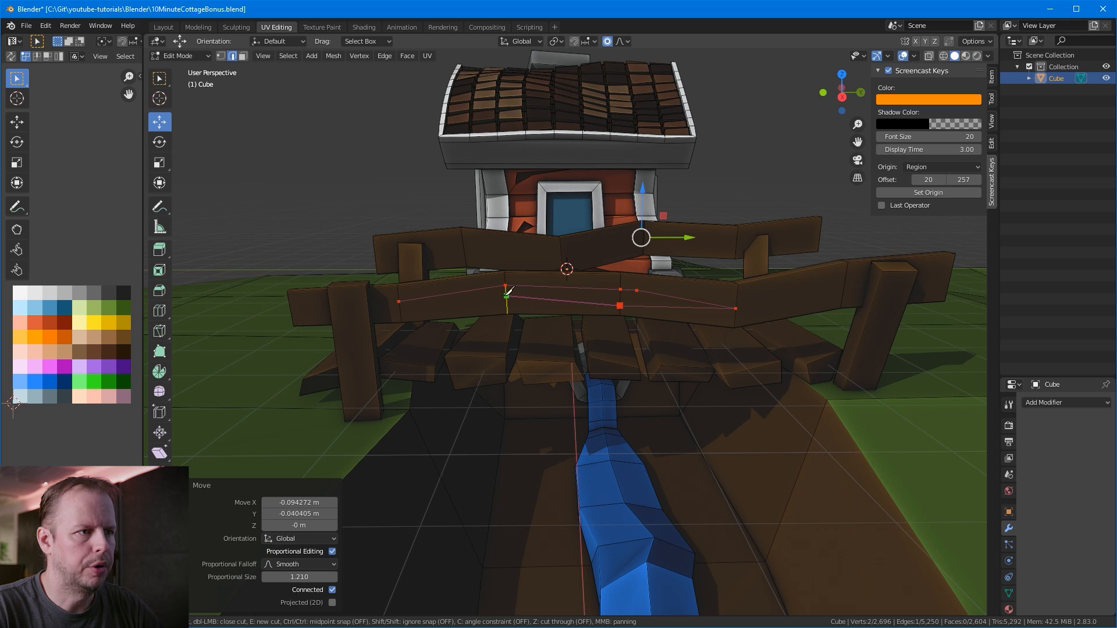
pyautogui.click(400, 300)
pyautogui.press('Return')
# Step: Select the three crack faces on the downstream rail and move their UVs to a darker brown swatch
pyautogui.press('3')
pyautogui.keyDown('shift'); pyautogui.click(639, 306); pyautogui.keyUp('shift')
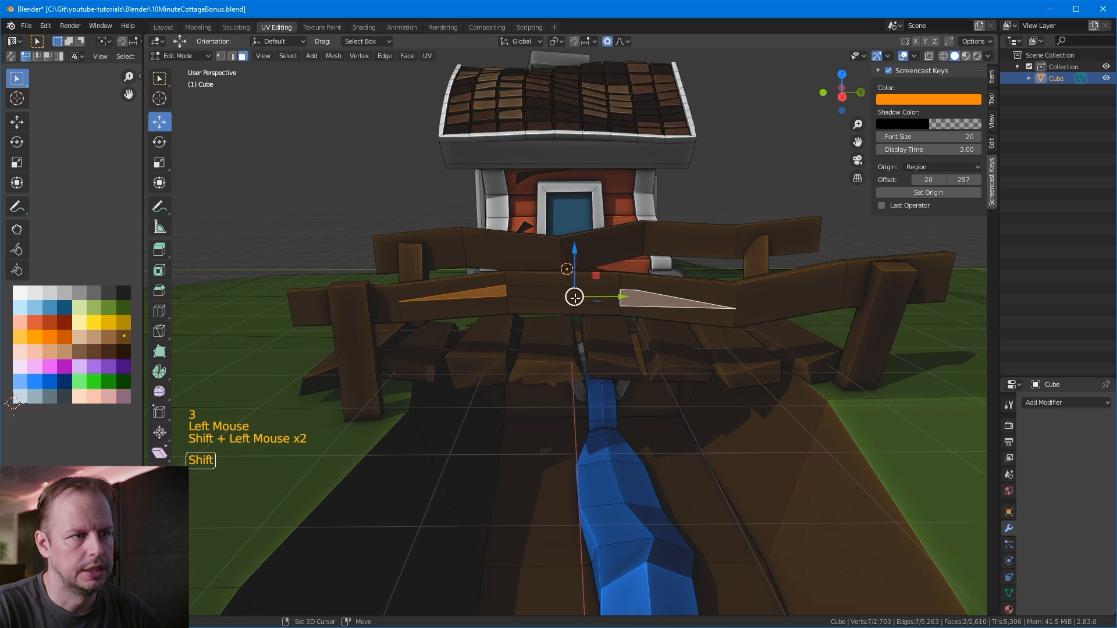
pyautogui.keyDown('shift'); pyautogui.click(575, 297); pyautogui.keyUp('shift')
pyautogui.press('g')
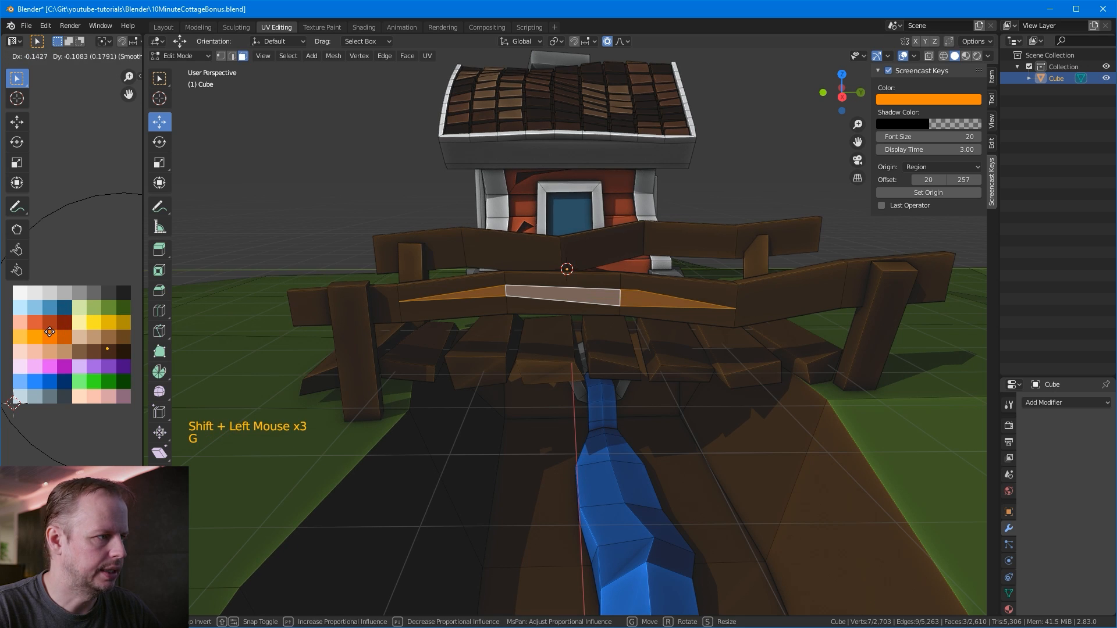
pyautogui.click(54, 336)
# Step: Knife-cut a shallow V-shaped crack into the stream-facing side of the cottage-side rail
pyautogui.moveTo(517, 238); pyautogui.dragTo(504, 245, button='middle')
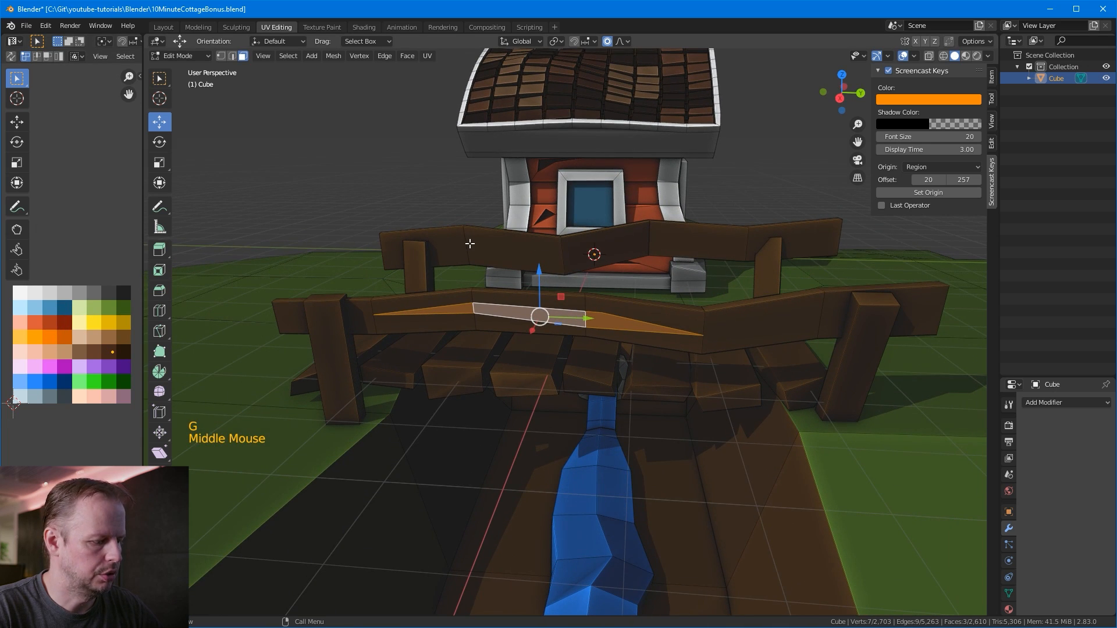
pyautogui.press('k')
pyautogui.click(465, 241)
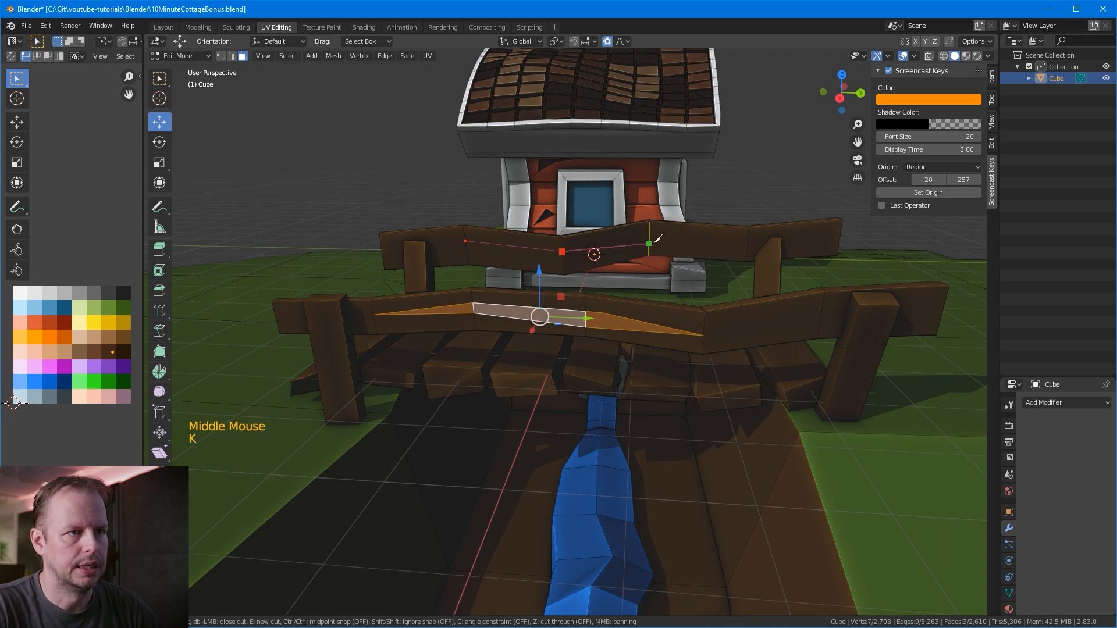
pyautogui.click(465, 241)
pyautogui.press('Return')
# Step: Select the two V-shaped crack faces on the cottage-side rail and move their UVs to a darker brown swatch
pyautogui.press('3')
pyautogui.click(551, 255)
pyautogui.keyDown('shift'); pyautogui.click(574, 254); pyautogui.keyUp('shift')
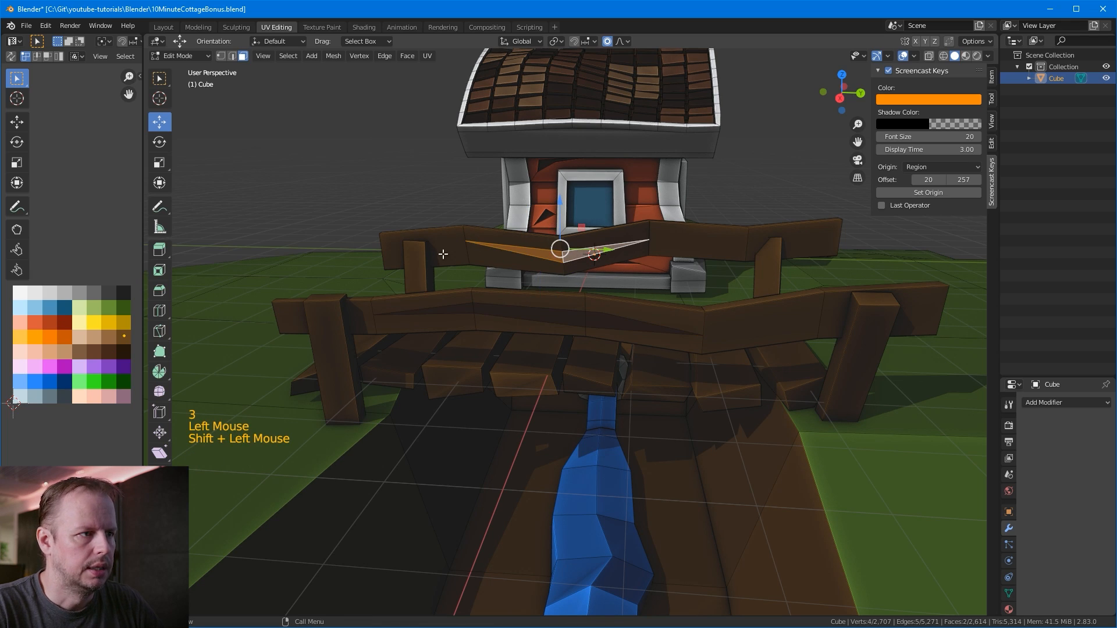
pyautogui.press('g')
pyautogui.click(423, 178)
# Step: Knife-cut a triangular crack into the cottage-facing side of the cottage-side rail
pyautogui.moveTo(424, 178); pyautogui.dragTo(519, 304, button='middle')
pyautogui.scroll(-1, 516, 210)
pyautogui.scroll(2, 517, 268)
pyautogui.press('k')
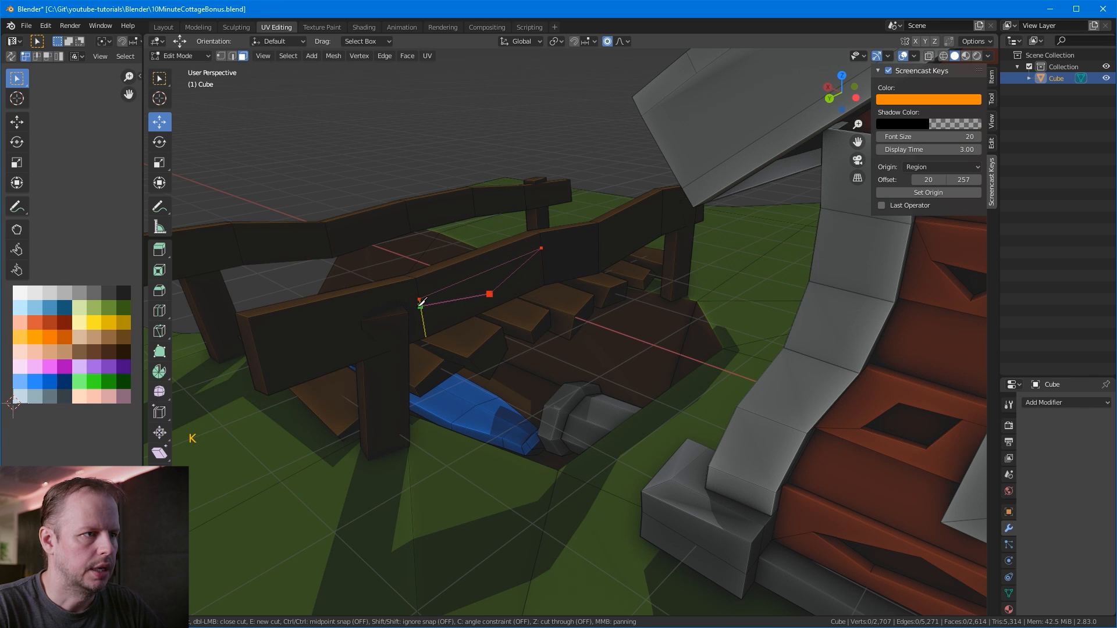
pyautogui.press('Return')
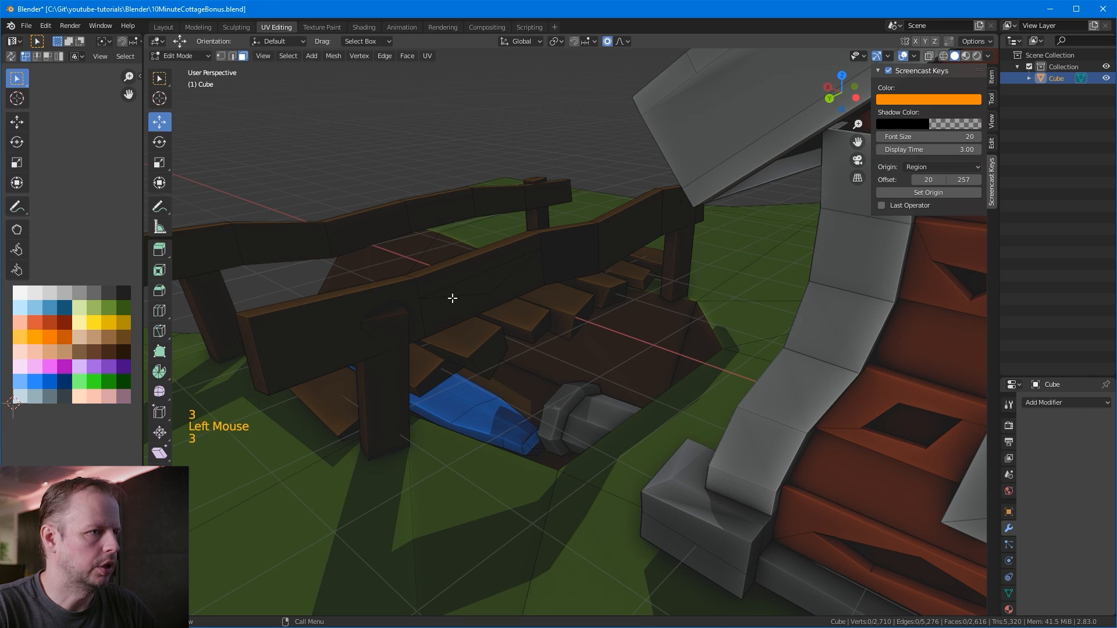
# Step: Select the triangular crack face on the cottage-side rail and move its UVs to a darker brown swatch
pyautogui.press('3')
pyautogui.click(444, 299)
pyautogui.press('g')
pyautogui.click(82, 314)
pyautogui.click(369, 197)
# Step: Knife-cut a long wedge from the top down the outer face of the +Y downstream post
pyautogui.moveTo(384, 197); pyautogui.dragTo(581, 187, button='middle')
pyautogui.moveTo(649, 212); pyautogui.dragTo(692, 245, button='middle')
pyautogui.scroll(-1, 713, 264)
pyautogui.press('k')
pyautogui.moveTo(847, 310); pyautogui.dragTo(842, 333, button='middle')
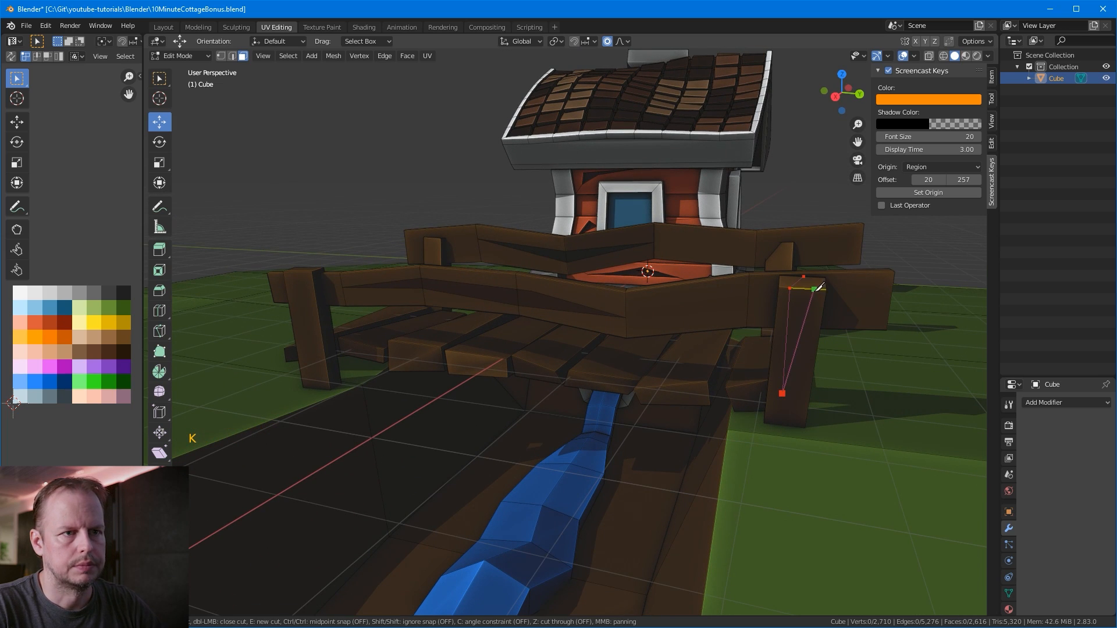
pyautogui.press('Return')
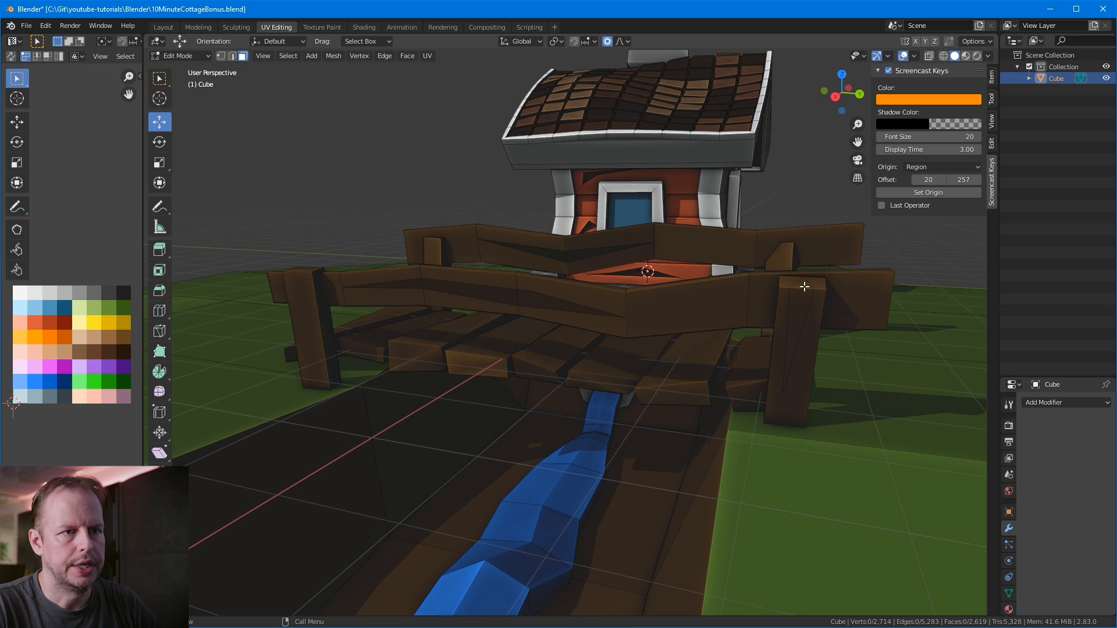
# Step: Select the wedge faces on the +Y downstream post and move their UVs to a lighter brown swatch
pyautogui.keyDown('shift'); pyautogui.click(805, 299); pyautogui.keyUp('shift')
pyautogui.press('g')
pyautogui.click(467, 230)
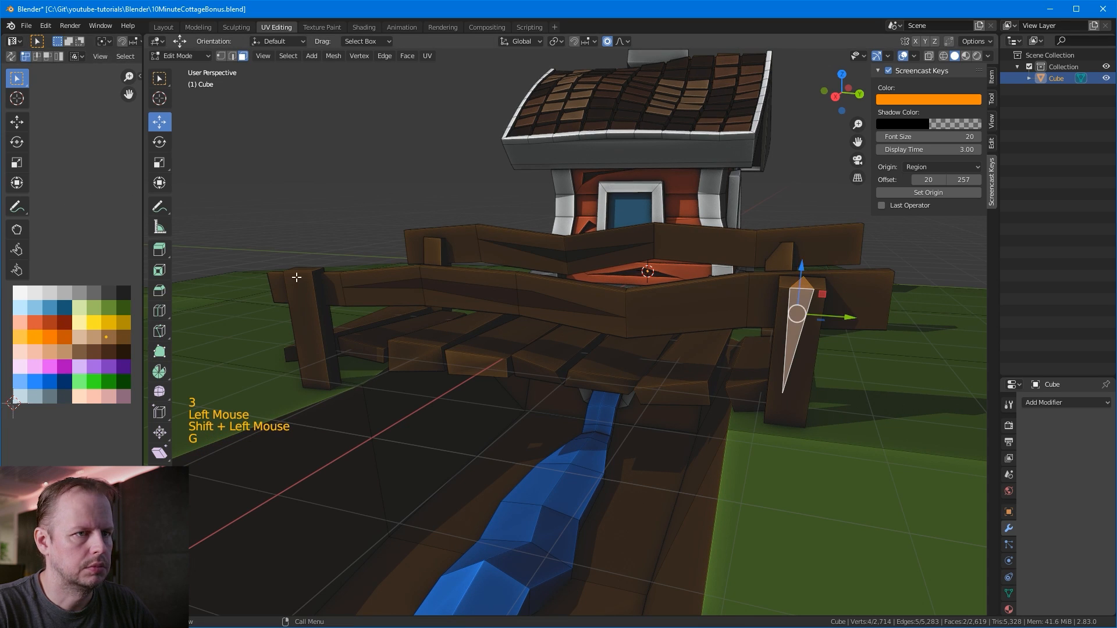
pyautogui.scroll(-1, 468, 230)
pyautogui.scroll(-1, 467, 230)
pyautogui.moveTo(467, 230); pyautogui.dragTo(571, 312, button='middle')
pyautogui.press('Tab')
pyautogui.press('Tab')
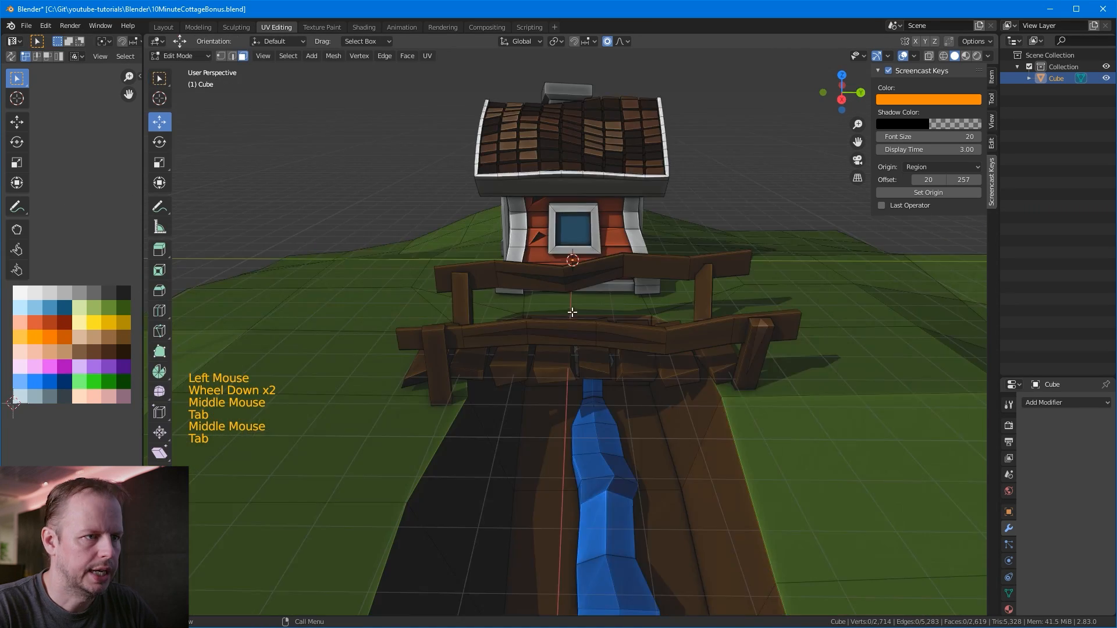
# Step: Select the wedge faces along the outer face of the downstream rail and move their UVs to a lighter brown swatch
pyautogui.scroll(2, 596, 338)
pyautogui.click(597, 338)
pyautogui.keyDown('shift'); pyautogui.click(654, 334); pyautogui.keyUp('shift')
pyautogui.click(669, 336)
pyautogui.keyDown('shift'); pyautogui.click(524, 336); pyautogui.keyUp('shift')
pyautogui.keyDown('shift'); pyautogui.click(447, 341); pyautogui.keyUp('shift')
pyautogui.click(451, 340)
pyautogui.keyDown('shift'); pyautogui.click(553, 336); pyautogui.keyUp('shift')
pyautogui.keyDown('shift'); pyautogui.click(669, 342); pyautogui.keyUp('shift')
pyautogui.press('g')
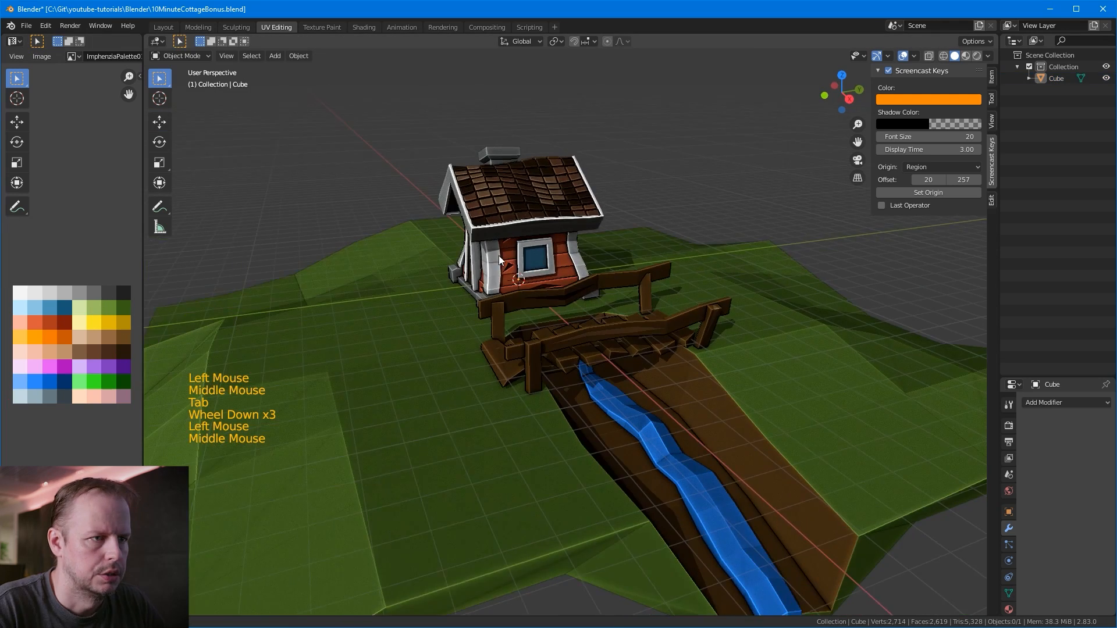
# Step: Select the outer end face of a middle bridge plank on the downstream side
pyautogui.moveTo(499, 256); pyautogui.dragTo(592, 361, button='middle')
pyautogui.scroll(4, 592, 361)
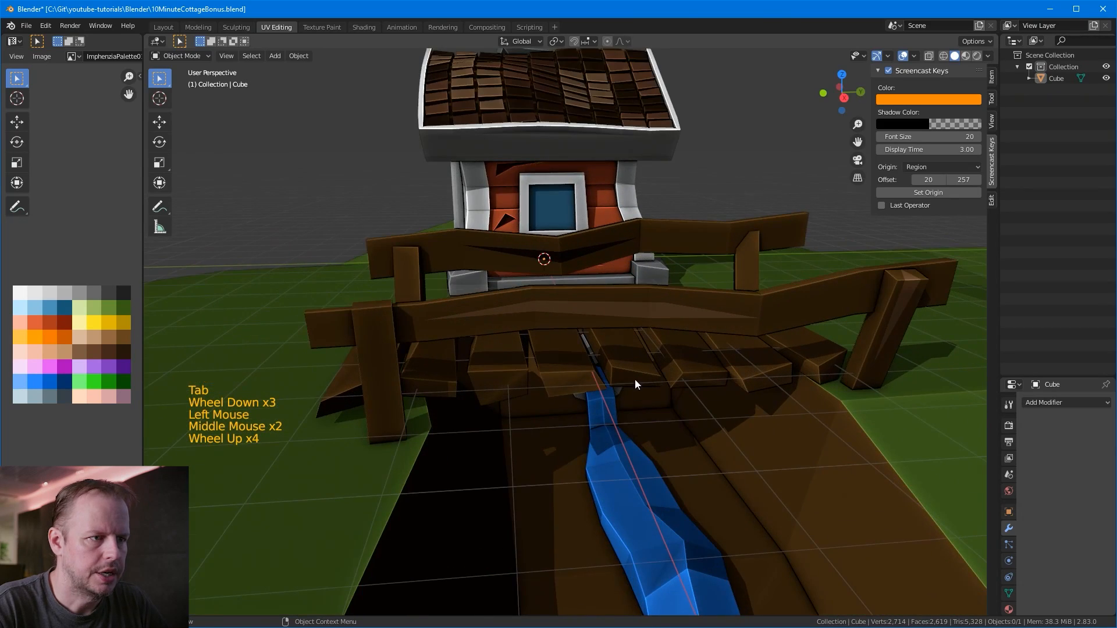
pyautogui.moveTo(637, 390); pyautogui.dragTo(630, 346, button='middle')
pyautogui.moveTo(599, 255); pyautogui.dragTo(609, 340, button='middle')
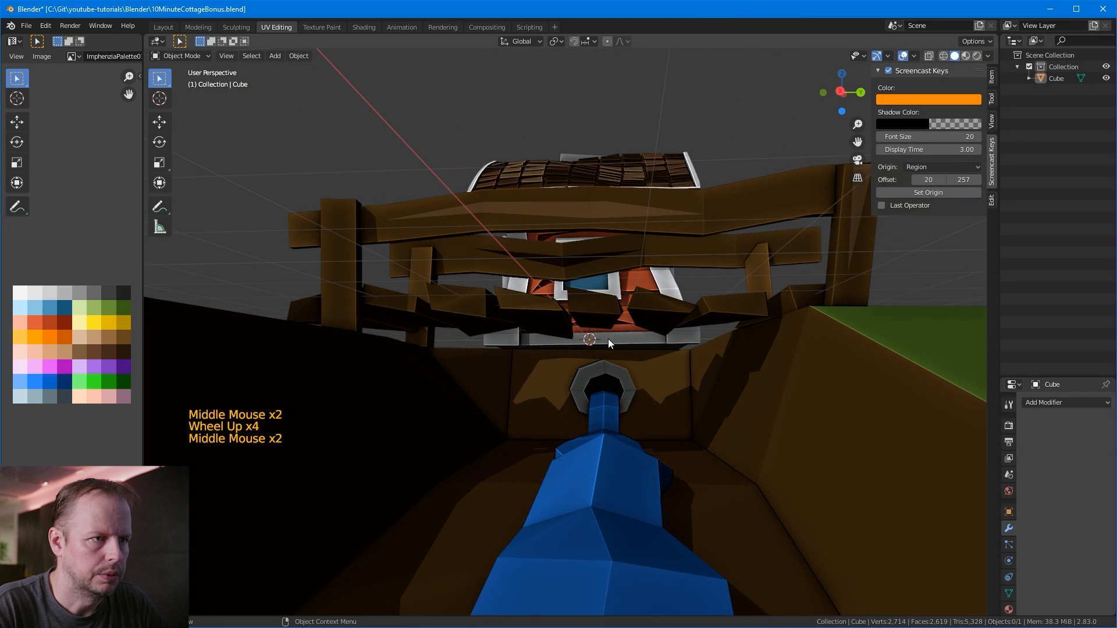
pyautogui.click(682, 310)
pyautogui.moveTo(682, 310); pyautogui.dragTo(568, 309, button='middle')
pyautogui.press('3')
pyautogui.click(656, 312)
pyautogui.press('Tab')
pyautogui.press('Tab')
pyautogui.press('2')
pyautogui.click(608, 307)
pyautogui.press('2')
pyautogui.click(595, 306)
pyautogui.press('3')
pyautogui.click(587, 306)
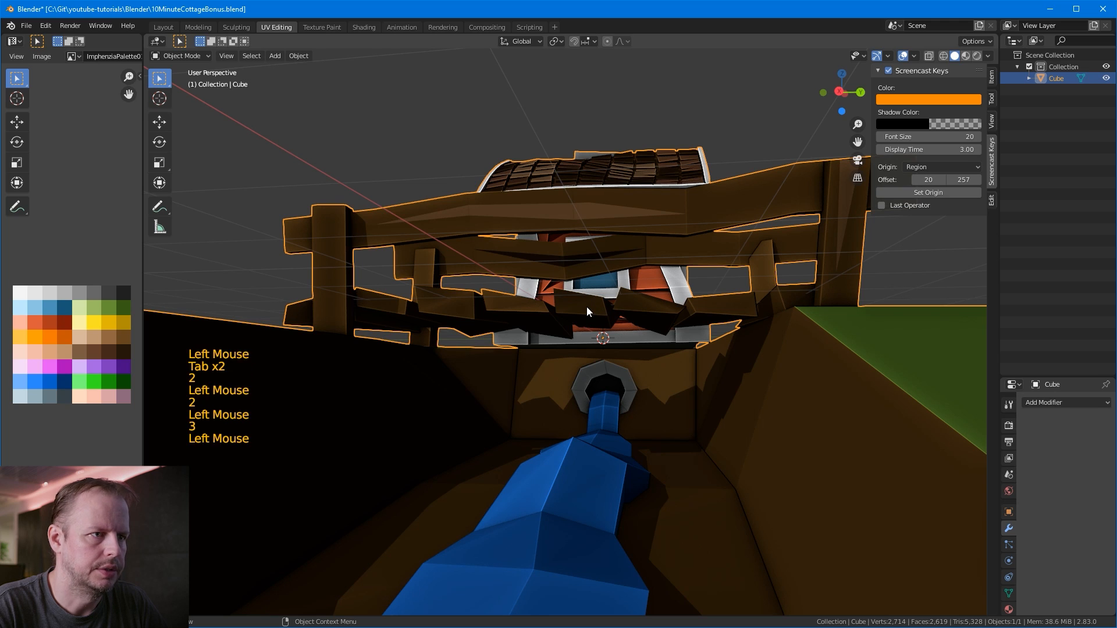
pyautogui.press('Tab')
pyautogui.click(587, 308)
pyautogui.moveTo(665, 307); pyautogui.dragTo(698, 315, button='middle')
# Step: Turn off proportional editing
pyautogui.hotkey('shift', 's')
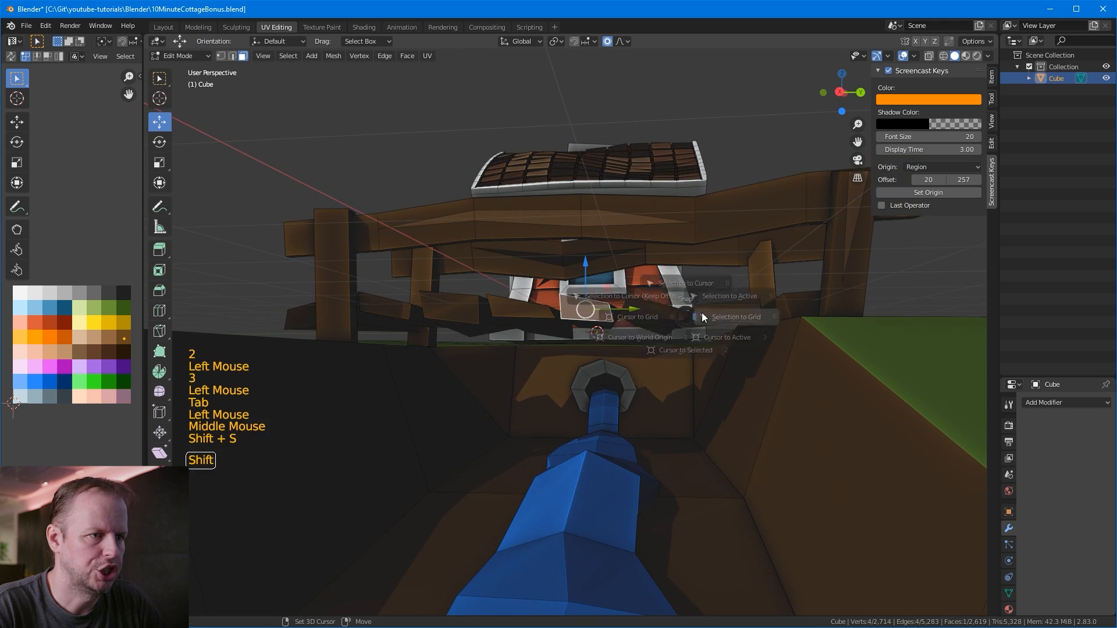
pyautogui.rightClick(652, 272)
pyautogui.press('Escape')
pyautogui.moveTo(591, 277); pyautogui.dragTo(627, 100, button='middle')
pyautogui.hotkey('ctrl', 'z')
pyautogui.click(608, 41)
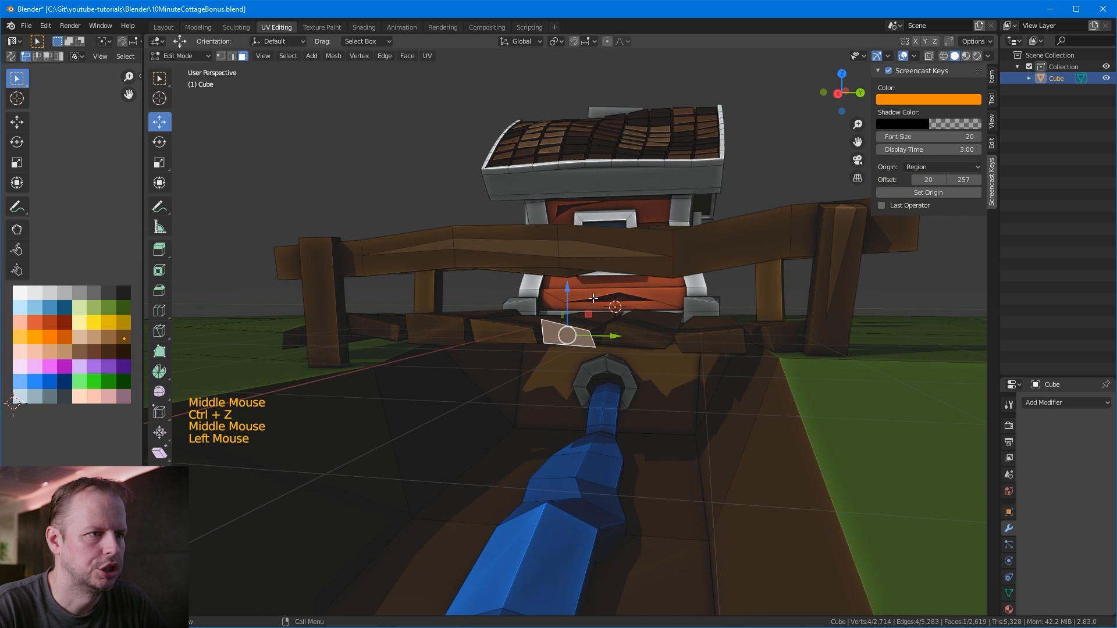
# Step: Duplicate the plank's end face, lower the copy beneath the deck and stretch it along Y into a long strip
pyautogui.hotkey('shift', 'd')
pyautogui.rightClick(650, 263)
pyautogui.moveTo(567, 288); pyautogui.dragTo(565, 317)
pyautogui.press('s')
pyautogui.click(608, 349)
pyautogui.press('s')
pyautogui.press('y')
pyautogui.click(862, 314)
pyautogui.moveTo(568, 322); pyautogui.dragTo(564, 344)
# Step: Extrude the long strip about 0.26 m along its normal to form a support beam
pyautogui.moveTo(607, 337); pyautogui.dragTo(576, 332, button='middle')
pyautogui.press('e')
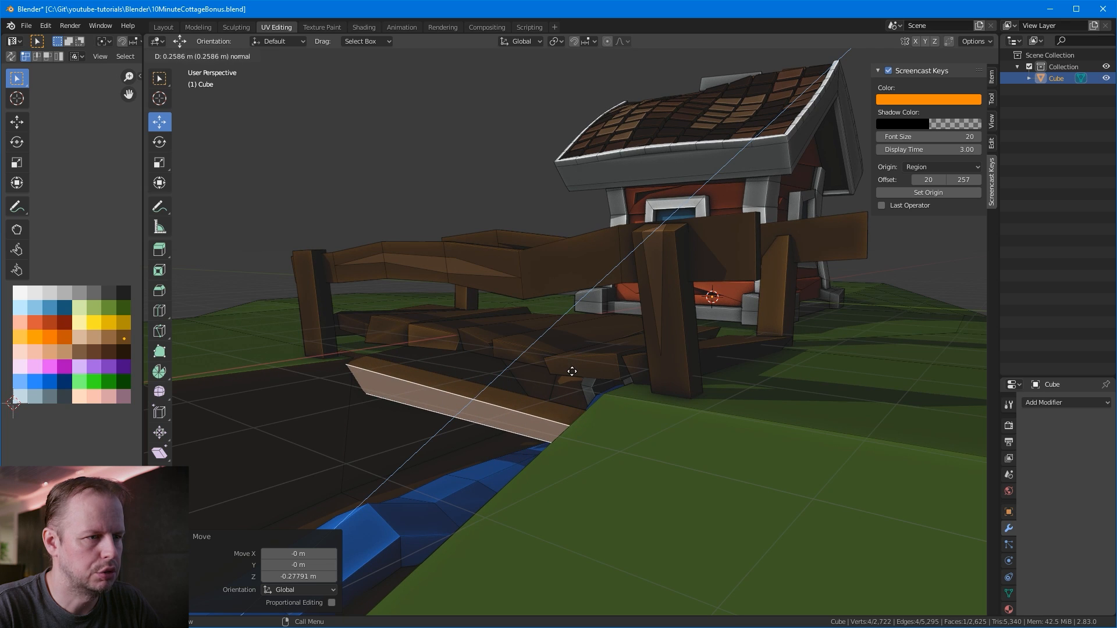
pyautogui.click(577, 369)
pyautogui.moveTo(576, 369); pyautogui.dragTo(646, 351, button='middle')
pyautogui.moveTo(674, 393); pyautogui.dragTo(656, 401, button='middle')
# Step: Select the whole support beam, fit it under the downstream plank ends and rotate it about -4.24° in the view
pyautogui.press('l')
pyautogui.moveTo(625, 401); pyautogui.dragTo(636, 374)
pyautogui.moveTo(636, 374); pyautogui.dragTo(731, 359, button='middle')
pyautogui.moveTo(772, 374); pyautogui.dragTo(754, 360)
pyautogui.press('r')
pyautogui.click(814, 367)
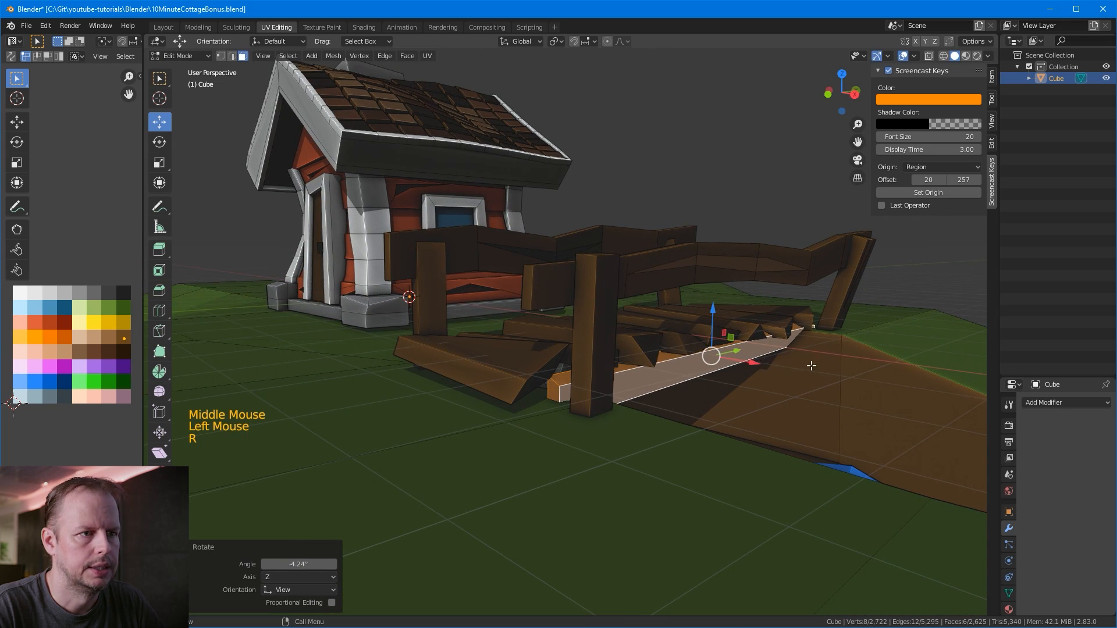
pyautogui.click(752, 366)
# Step: Duplicate the support beam and place a rotated copy under the cottage side of the deck
pyautogui.moveTo(753, 366); pyautogui.dragTo(533, 232, button='middle')
pyautogui.hotkey('shift', 'd')
pyautogui.press('r')
pyautogui.click(703, 358)
pyautogui.scroll(1, 696, 343)
# Step: Try extruding, rotating and shifting the cottage-side beam copy, and undo those changes
pyautogui.press('e')
pyautogui.press('Escape')
pyautogui.scroll(1, 533, 232)
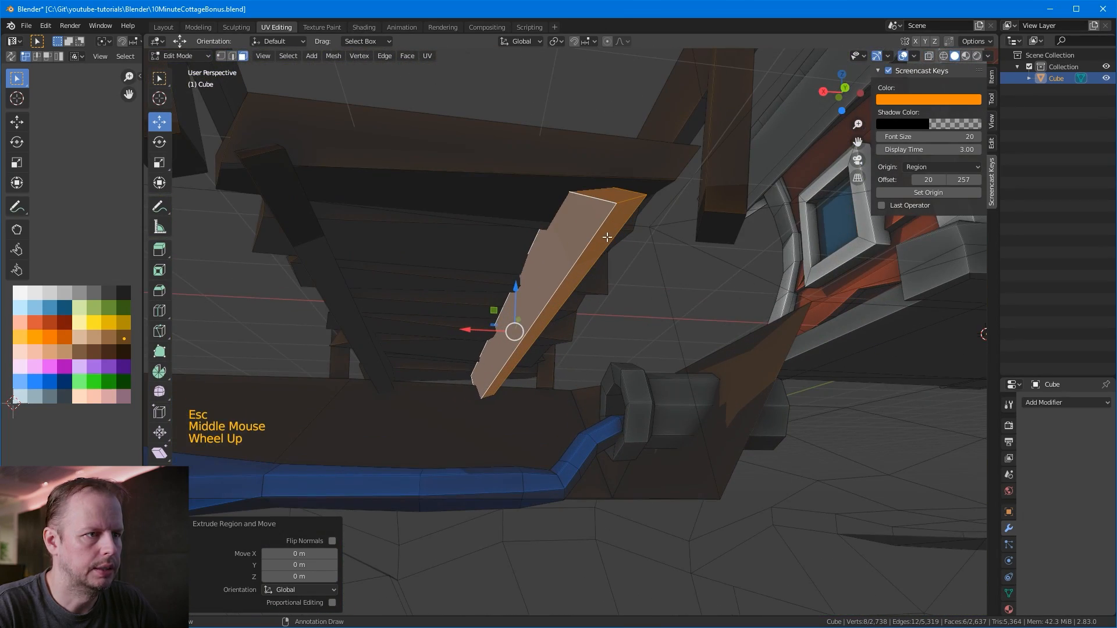
pyautogui.moveTo(664, 233); pyautogui.dragTo(653, 244, button='middle')
pyautogui.press('r')
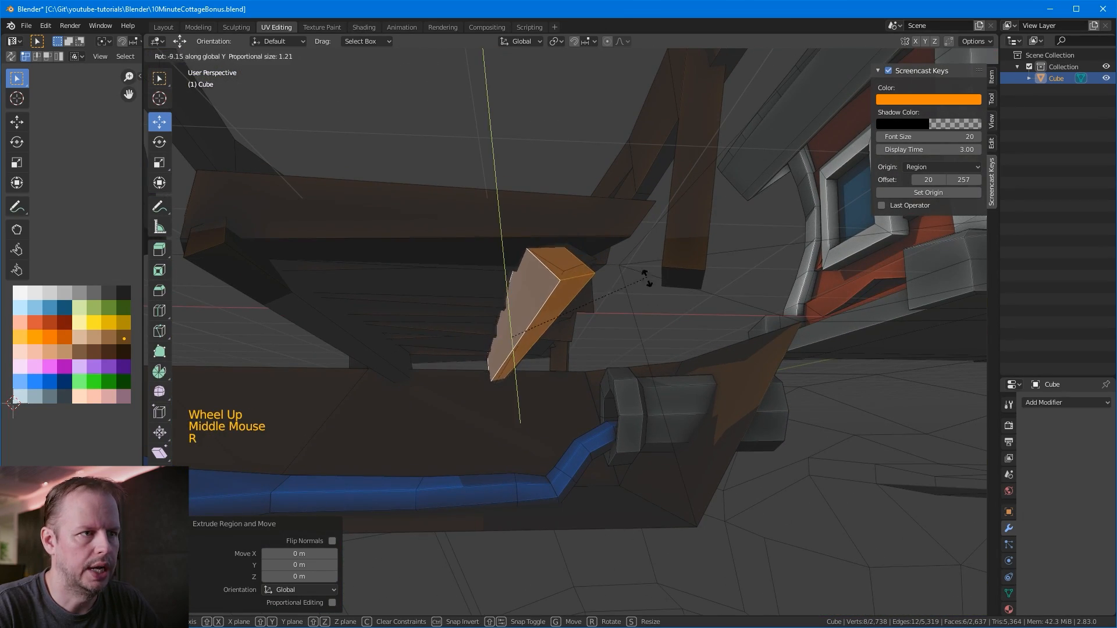
pyautogui.click(627, 325)
pyautogui.press('g')
pyautogui.click(636, 308)
pyautogui.moveTo(636, 309); pyautogui.dragTo(615, 306, button='middle')
pyautogui.scroll(1, 616, 304)
pyautogui.moveTo(554, 282); pyautogui.dragTo(552, 277, button='middle')
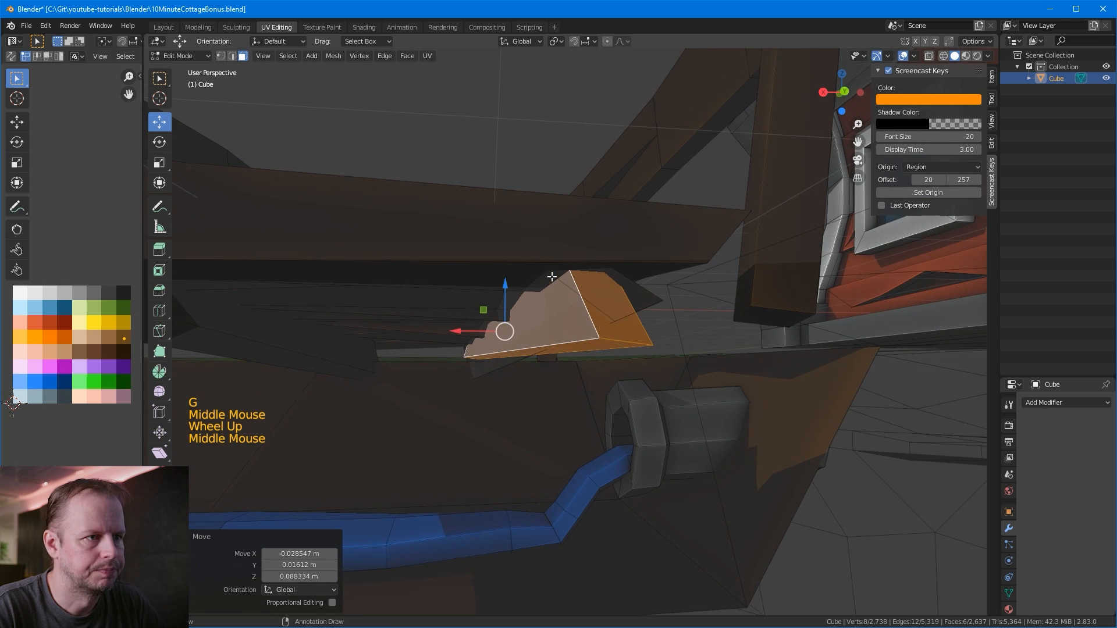
pyautogui.hotkey('ctrl', 'z')
pyautogui.hotkey('ctrl', 'z')
pyautogui.hotkey('ctrl', 'z')
# Step: Select the entire cottage-side support beam and rotate and move it to fit against the underside of the planks
pyautogui.press('Tab')
pyautogui.press('Tab')
pyautogui.click(591, 303)
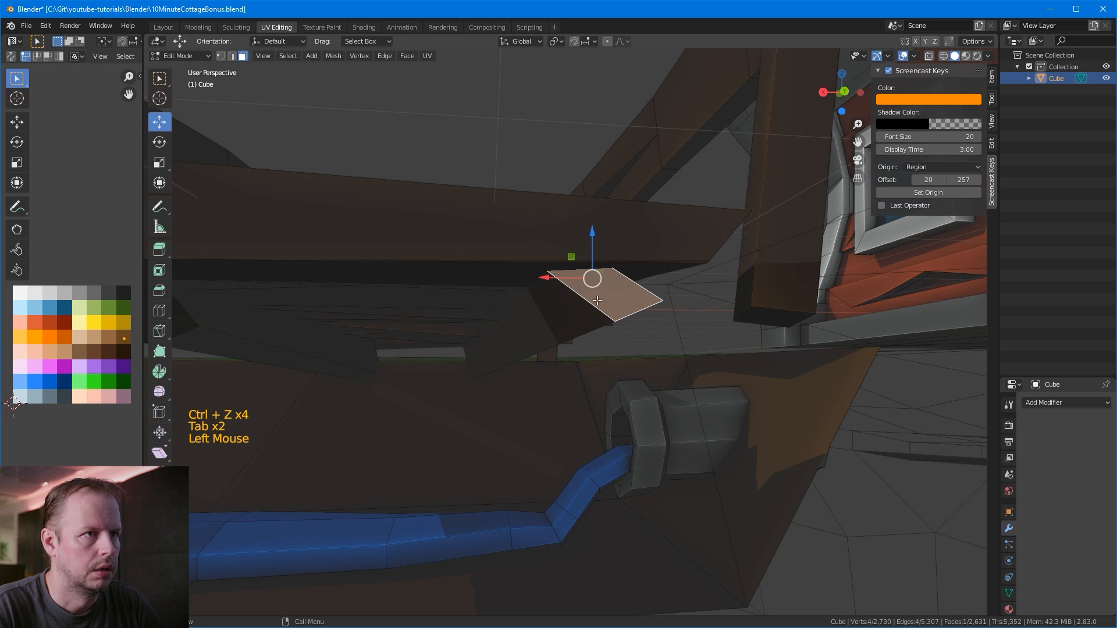
pyautogui.click(599, 301)
pyautogui.press('l')
pyautogui.press('g')
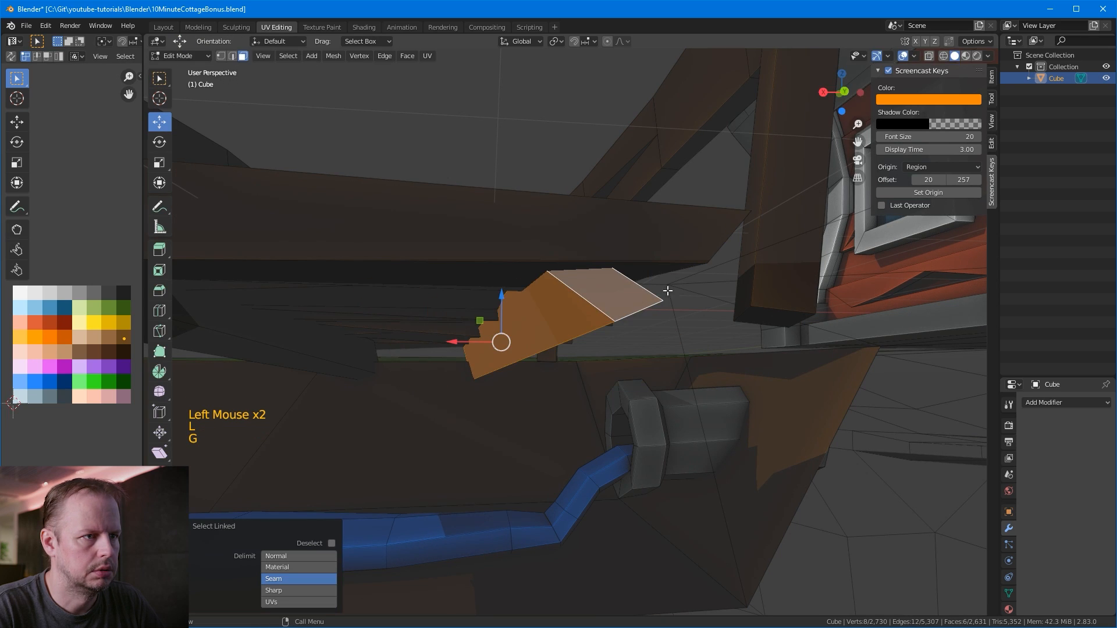
pyautogui.press('r')
pyautogui.click(652, 340)
pyautogui.press('g')
pyautogui.click(664, 324)
pyautogui.moveTo(664, 323); pyautogui.dragTo(638, 302, button='middle')
pyautogui.press('r')
pyautogui.click(719, 295)
pyautogui.scroll(-1, 718, 295)
# Step: Leave Edit Mode, deselect the model and examine the bridge, cottage and surrounding terrain from several distances
pyautogui.press('Tab')
pyautogui.scroll(-3, 714, 320)
pyautogui.moveTo(714, 320); pyautogui.dragTo(719, 320, button='middle')
pyautogui.scroll(-3, 719, 320)
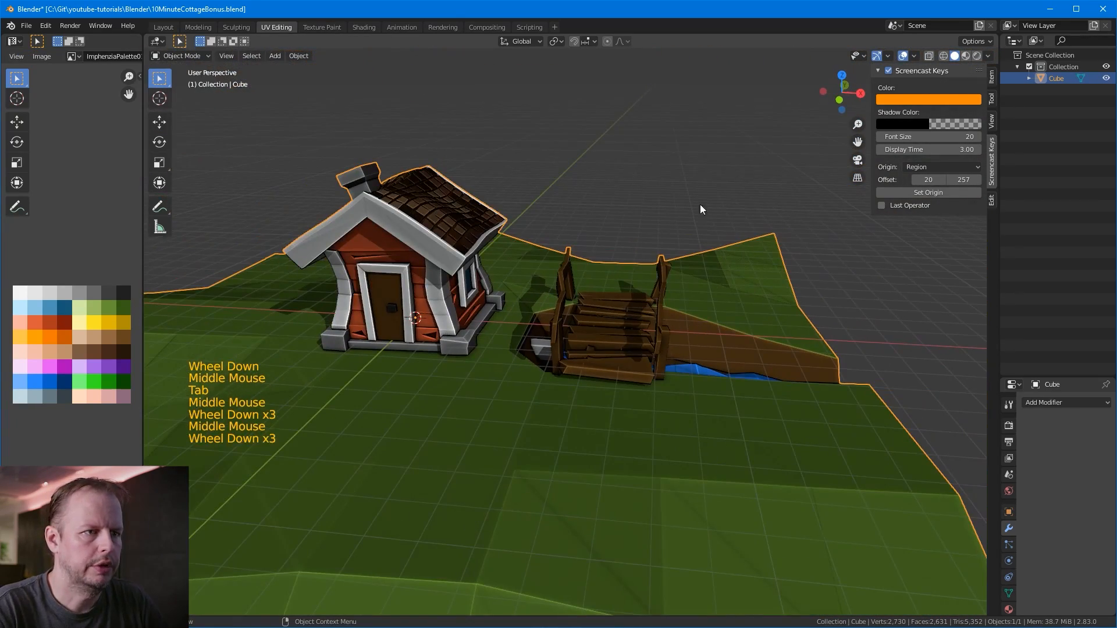
pyautogui.click(687, 226)
pyautogui.moveTo(687, 225); pyautogui.dragTo(662, 203, button='middle')
pyautogui.scroll(-5, 687, 271)
pyautogui.scroll(1, 672, 232)
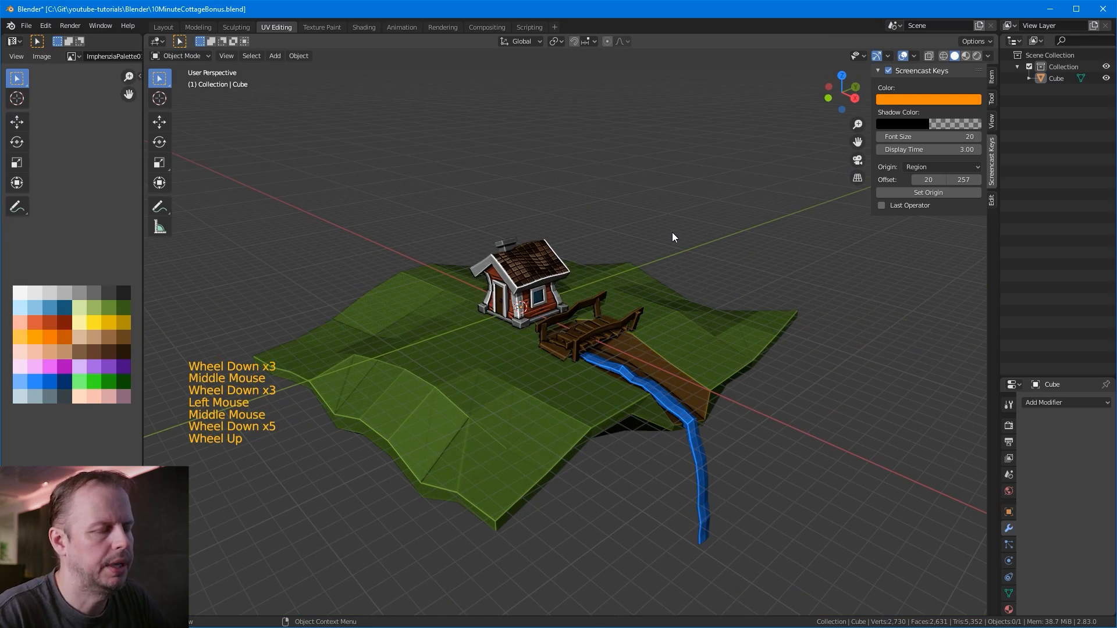
pyautogui.scroll(-1, 672, 232)
pyautogui.scroll(3, 574, 305)
pyautogui.moveTo(672, 232); pyautogui.dragTo(567, 302, button='middle')
pyautogui.scroll(1, 573, 305)
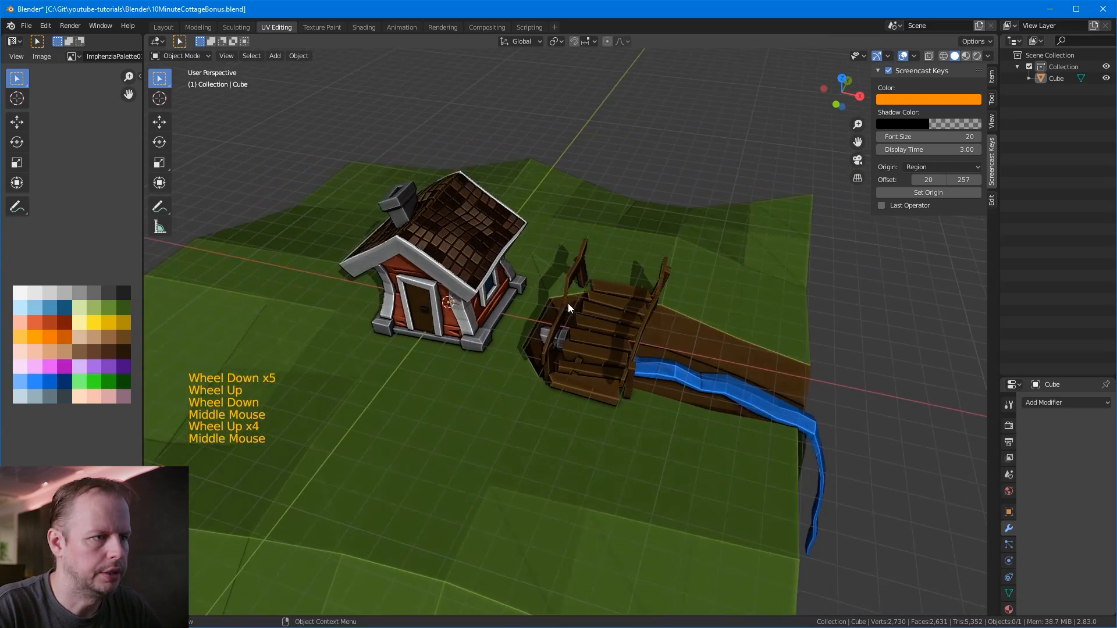
# Step: Select the ground face beside the cottage's front corner, duplicate it and scale the copy to 0.284
pyautogui.press('Tab')
pyautogui.click(506, 373)
pyautogui.scroll(1, 506, 343)
pyautogui.moveTo(508, 343); pyautogui.dragTo(583, 295, button='middle')
pyautogui.keyDown('shift'); pyautogui.moveTo(469, 361); pyautogui.dragTo(610, 312, button='middle'); pyautogui.keyUp('shift')
pyautogui.click(457, 354)
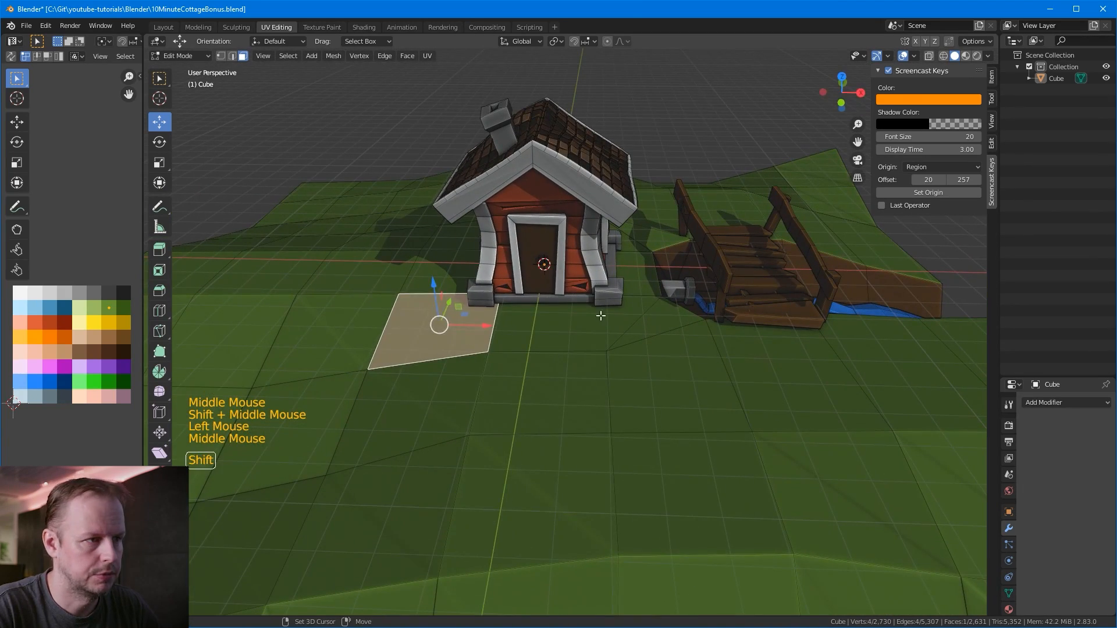
pyautogui.hotkey('shift', 'd')
pyautogui.press('s')
pyautogui.click(512, 341)
# Step: Move the small ground-face copy near the cottage's corner stone and shrink it by a further 0.455
pyautogui.press('g')
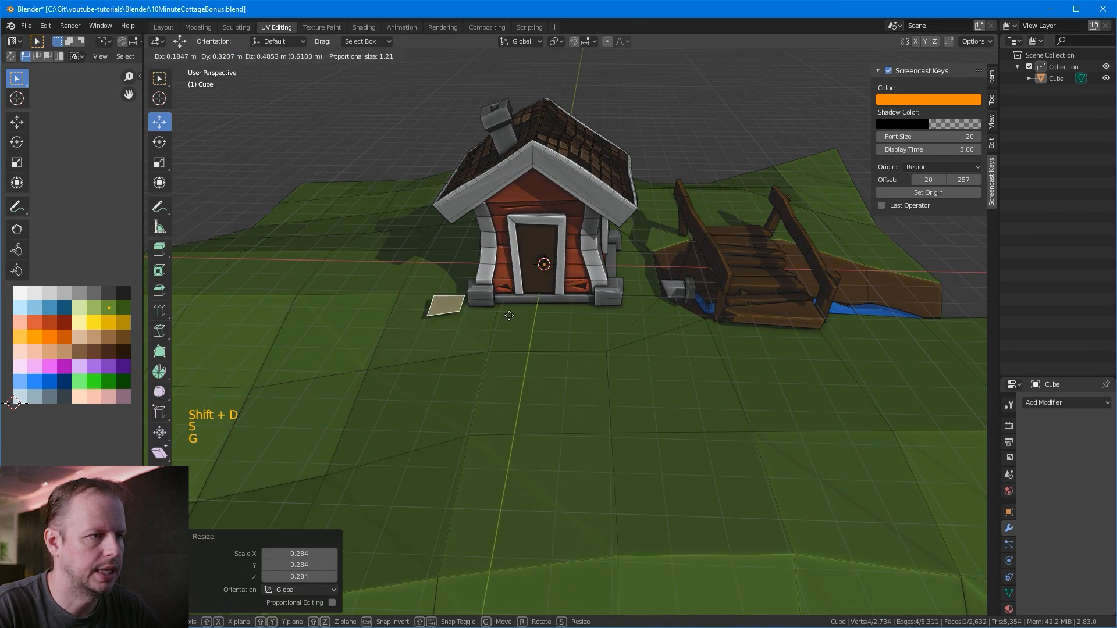
pyautogui.click(516, 329)
pyautogui.press('s')
pyautogui.click(521, 329)
pyautogui.press('g')
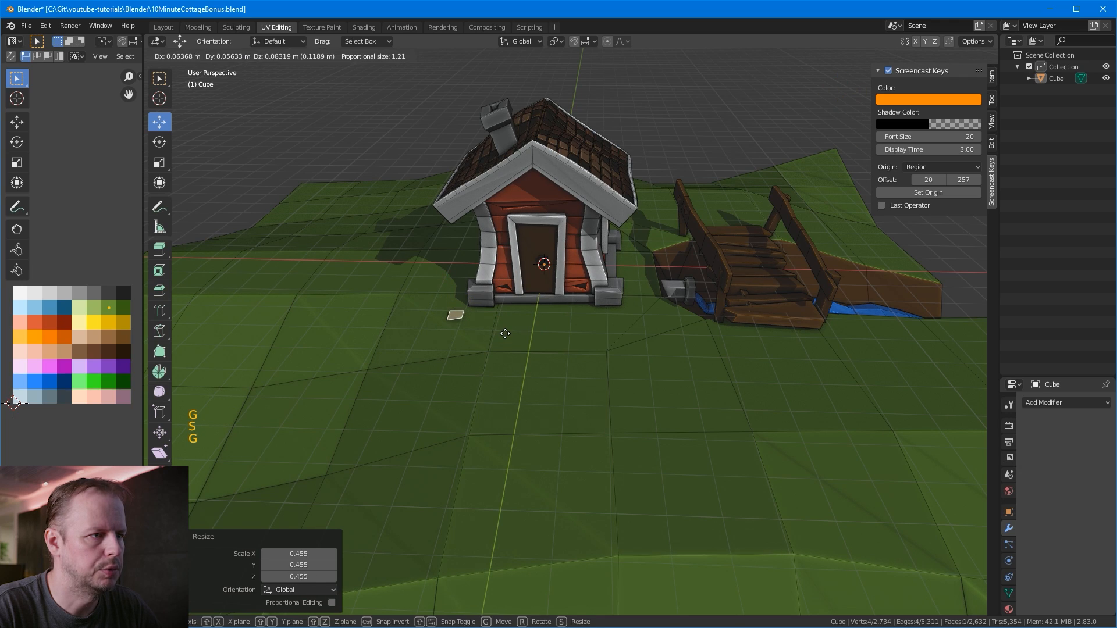
pyautogui.click(527, 330)
# Step: Move the small face's UVs to a lighter green swatch and lower the face toward the ground
pyautogui.scroll(3, 486, 304)
pyautogui.moveTo(528, 330); pyautogui.dragTo(556, 304, button='middle')
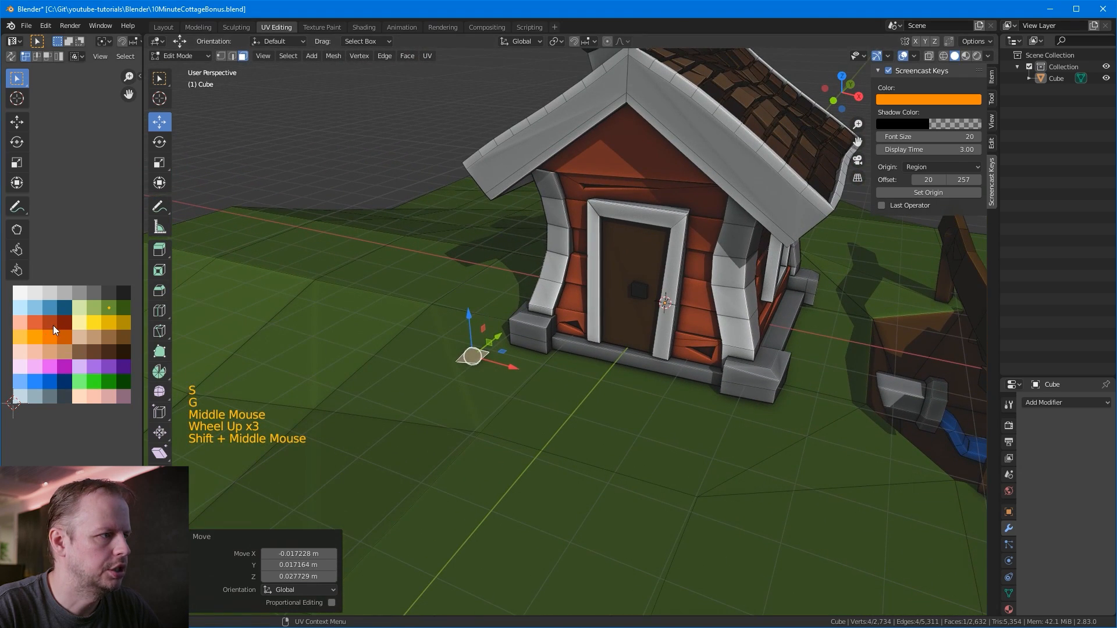
pyautogui.press('g')
pyautogui.moveTo(435, 343); pyautogui.dragTo(411, 312, button='middle')
pyautogui.moveTo(462, 282); pyautogui.dragTo(467, 301)
pyautogui.moveTo(505, 319); pyautogui.dragTo(473, 306, button='middle')
# Step: Extrude the small face upward into a crooked plant stem, scaling the first segment's end to 0.586 and tapering above it
pyautogui.keyDown('ctrl'); pyautogui.rightClick(472, 307); pyautogui.keyUp('ctrl')
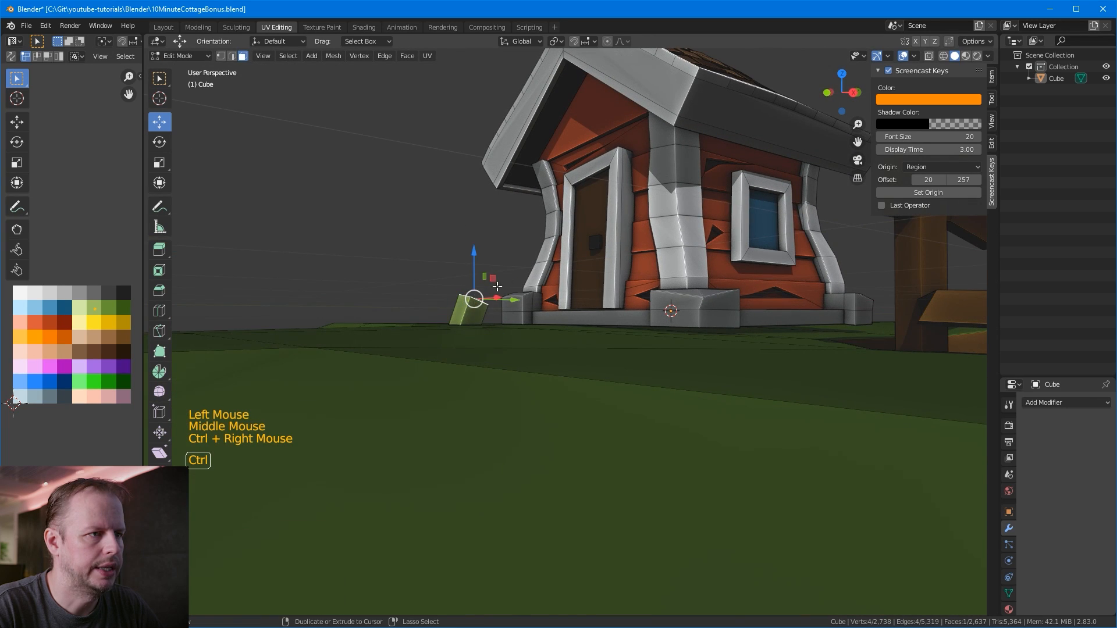
pyautogui.press('s')
pyautogui.click(526, 271)
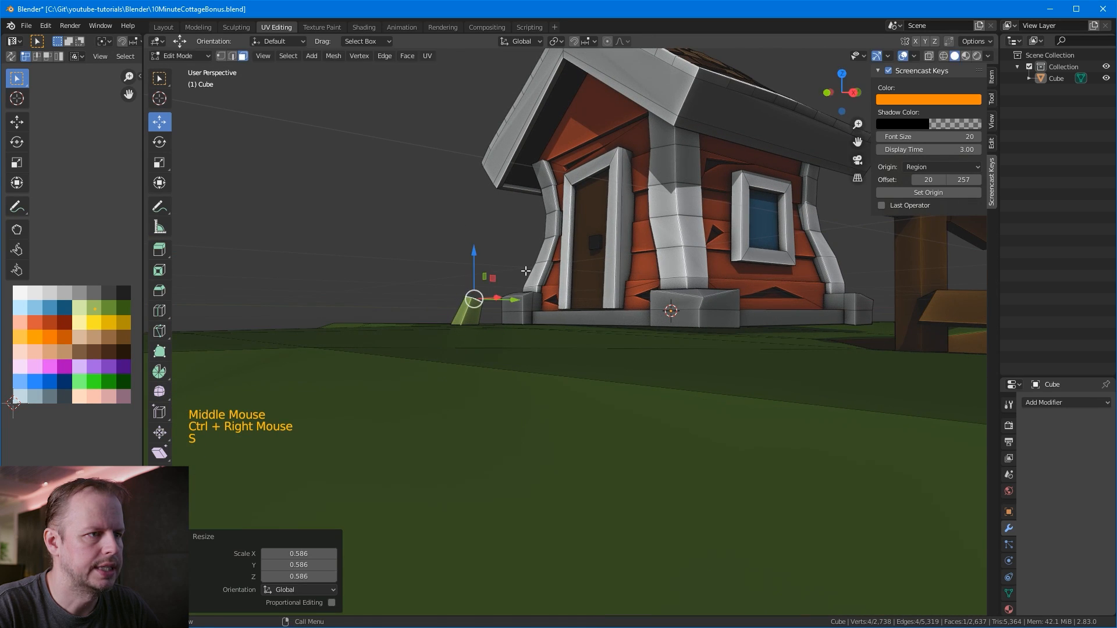
pyautogui.press('s')
pyautogui.click(455, 270)
pyautogui.press('g')
pyautogui.click(456, 260)
# Step: Extrude two more upper stem segments, tapering and shifting each end to form a thin, bent tip
pyautogui.keyDown('ctrl'); pyautogui.rightClick(462, 231); pyautogui.keyUp('ctrl')
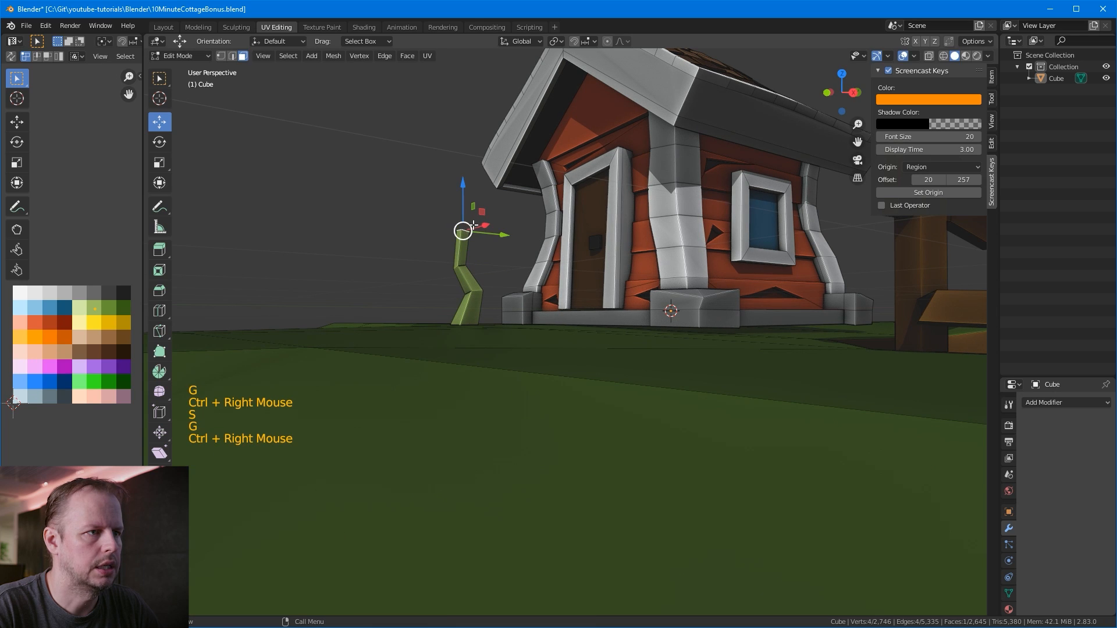
pyautogui.press('s')
pyautogui.click(469, 227)
pyautogui.press('g')
pyautogui.click(483, 215)
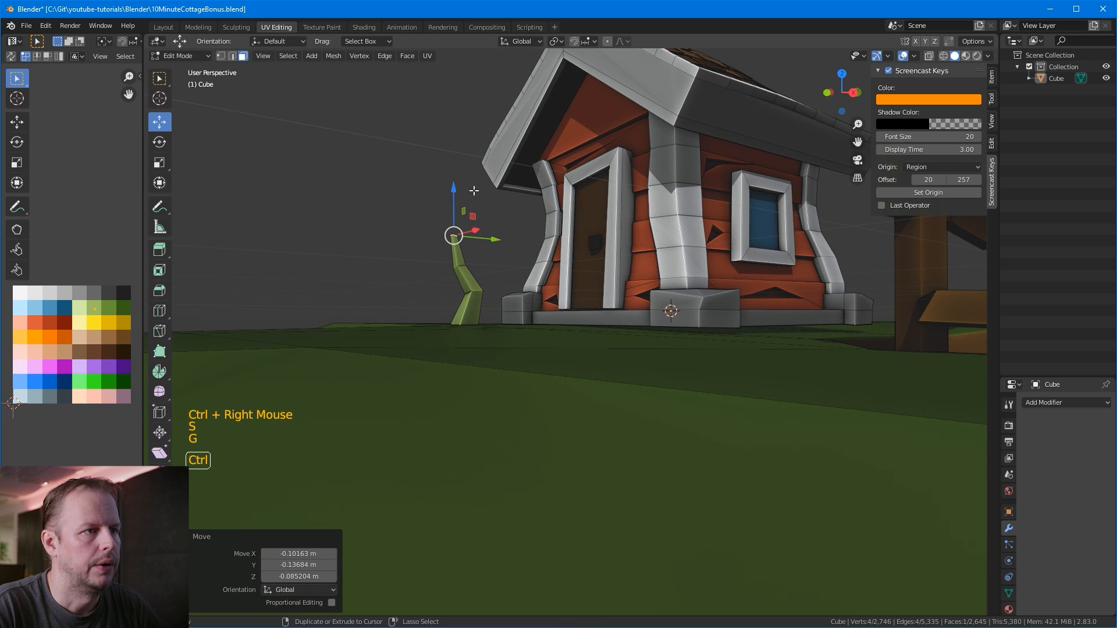
pyautogui.keyDown('ctrl'); pyautogui.rightClick(464, 207); pyautogui.keyUp('ctrl')
pyautogui.press('s')
pyautogui.click(494, 201)
pyautogui.press('g')
pyautogui.click(490, 216)
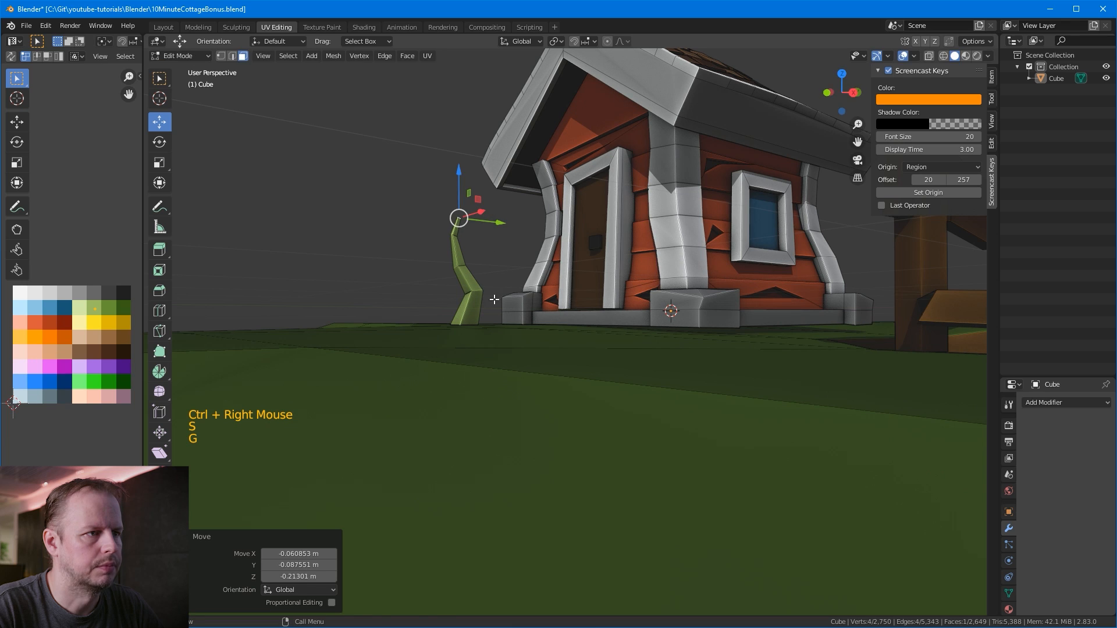
# Step: Extrude a side branch outward from a face partway up the stem, then shrink and lower its end
pyautogui.click(451, 261)
pyautogui.press('3')
pyautogui.moveTo(456, 250)
pyautogui.mouseDown(button='middle')
pyautogui.moveTo(466, 260)
pyautogui.moveTo(449, 242)
pyautogui.mouseUp(button='middle')
pyautogui.click(454, 263)
pyautogui.scroll(1, 454, 263)
pyautogui.keyDown('ctrl'); pyautogui.rightClick(435, 218); pyautogui.keyUp('ctrl')
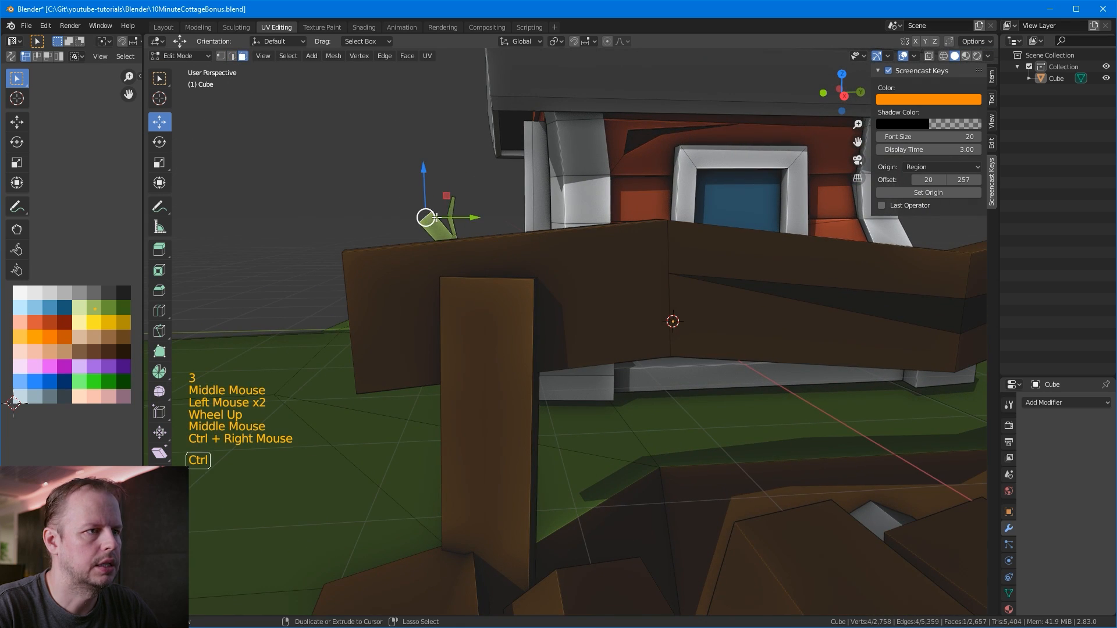
pyautogui.press('s')
pyautogui.click(468, 187)
pyautogui.press('g')
pyautogui.click(601, 51)
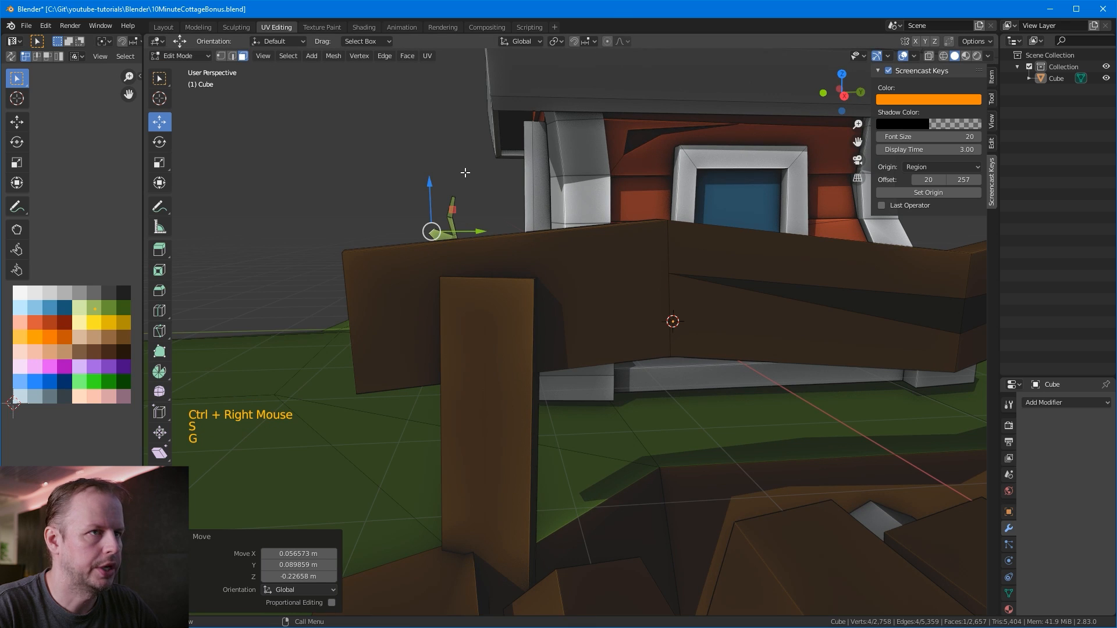
# Step: Turn on proportional editing, extend the side branch upward by another segment and taper its tip
pyautogui.press('o')
pyautogui.moveTo(466, 173); pyautogui.dragTo(560, 287, button='middle')
pyautogui.keyDown('ctrl'); pyautogui.rightClick(429, 207); pyautogui.keyUp('ctrl')
pyautogui.press('s')
pyautogui.click(503, 205)
# Step: Extrude a short branch from the lower stem toward the cottage, then shrink its end and move it closer to the stem
pyautogui.press('3')
pyautogui.click(506, 297)
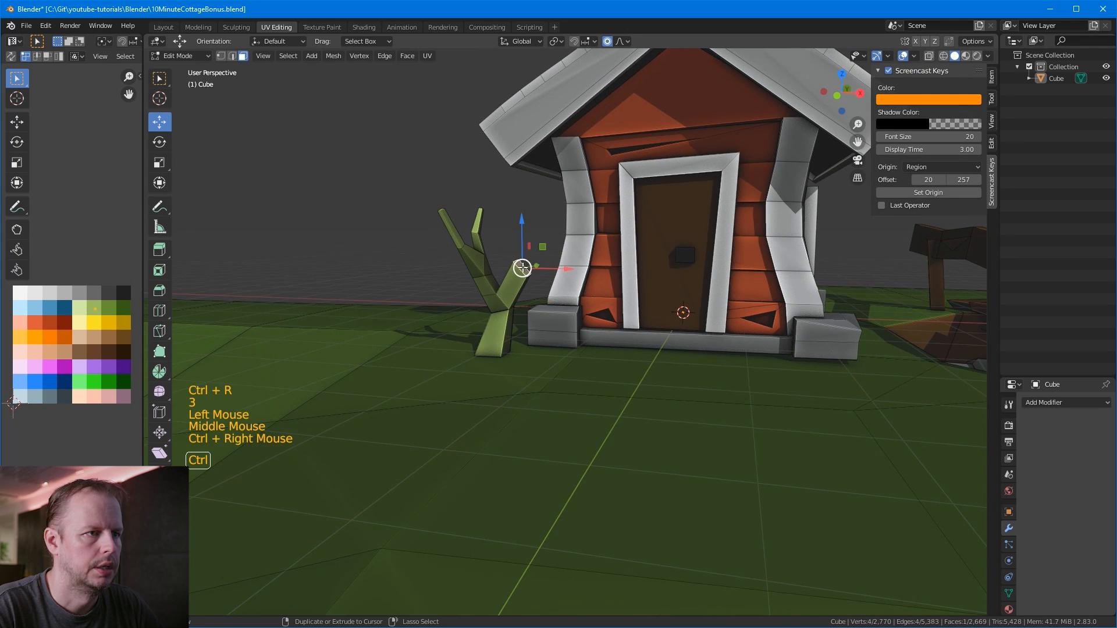
pyautogui.press('s')
pyautogui.click(524, 267)
pyautogui.press('g')
pyautogui.click(540, 235)
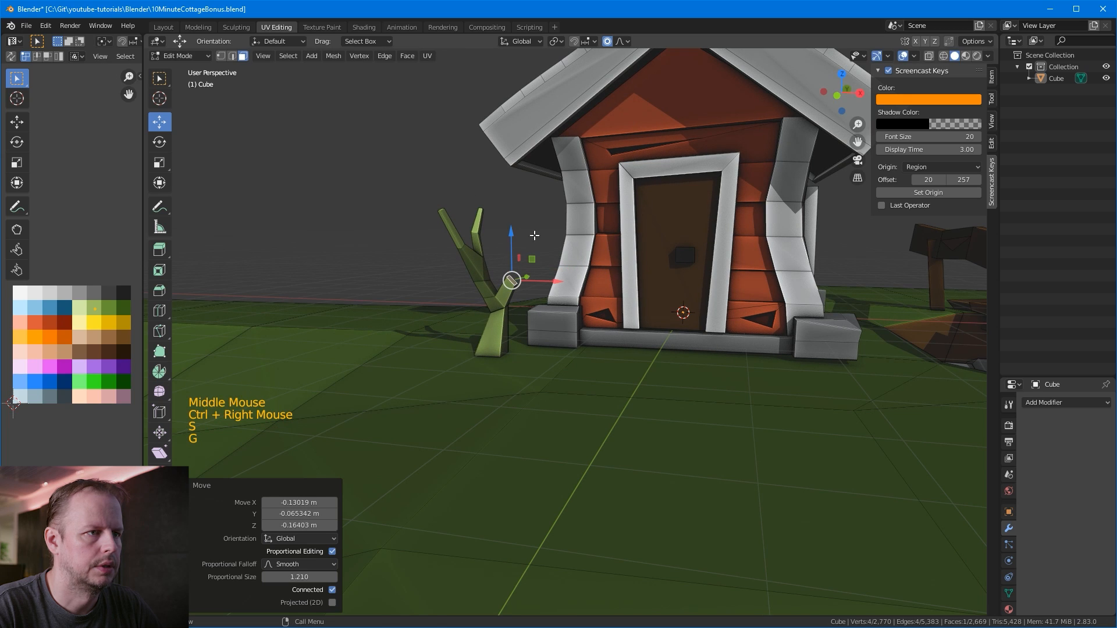
# Step: Extrude two more segments from the short lower branch, shrinking each end to about 0.6 scale and shifting them into a thin upright tip
pyautogui.keyDown('ctrl'); pyautogui.rightClick(513, 239); pyautogui.keyUp('ctrl')
pyautogui.press('s')
pyautogui.click(575, 255)
pyautogui.press('g')
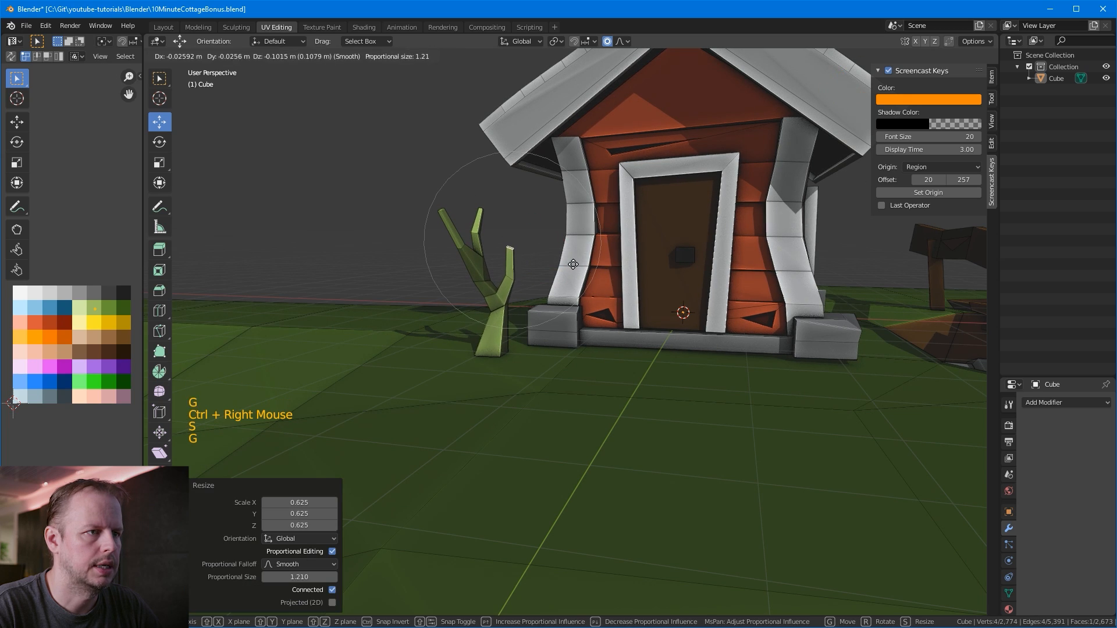
pyautogui.click(573, 273)
pyautogui.keyDown('ctrl'); pyautogui.rightClick(523, 225); pyautogui.keyUp('ctrl')
pyautogui.press('s')
pyautogui.click(574, 225)
pyautogui.press('g')
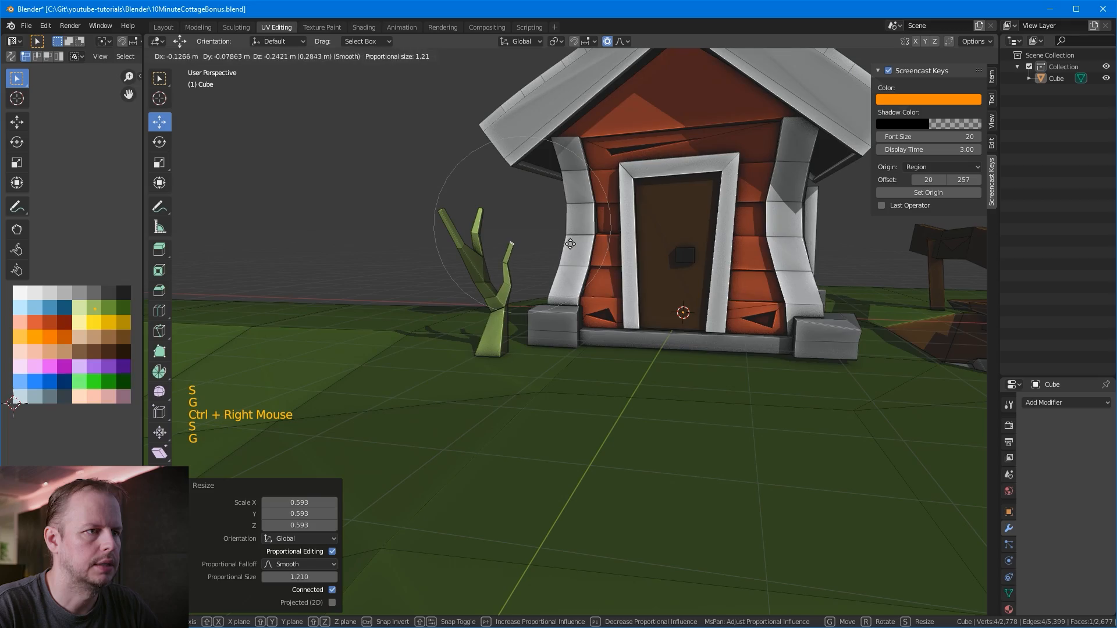
pyautogui.click(563, 246)
pyautogui.moveTo(494, 231); pyautogui.dragTo(588, 250, button='middle')
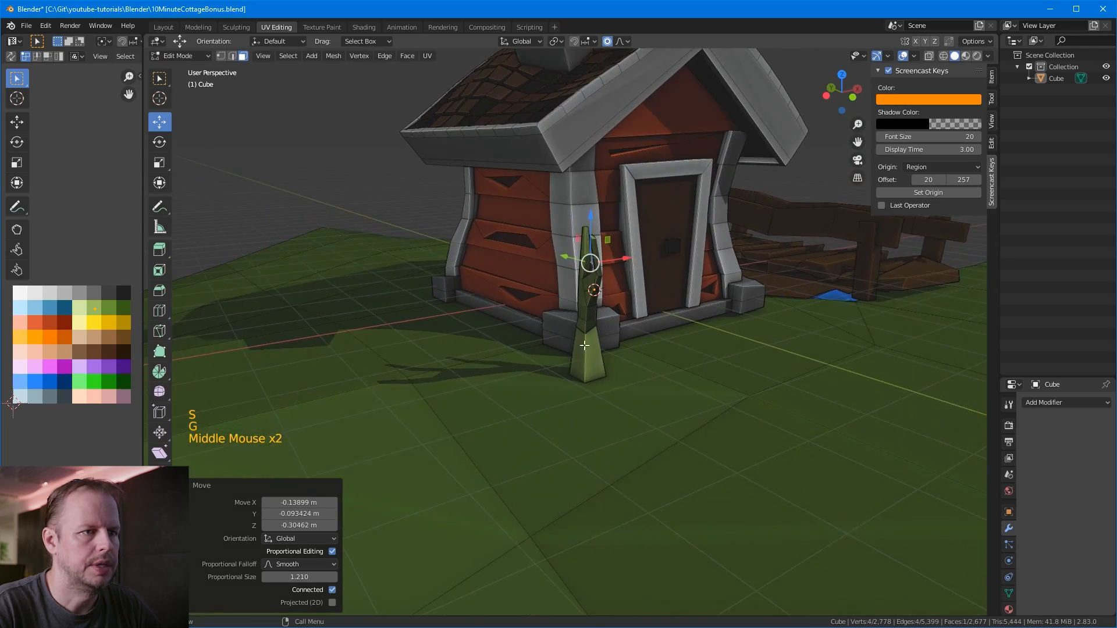
# Step: Reshape the plant's upper fork by moving one of its edges with a proportional editing size of about 0.47
pyautogui.press('Tab')
pyautogui.scroll(-3, 672, 340)
pyautogui.moveTo(672, 340); pyautogui.dragTo(512, 291, button='middle')
pyautogui.press('Tab')
pyautogui.scroll(2, 515, 290)
pyautogui.scroll(1, 515, 290)
pyautogui.press('Tab')
pyautogui.moveTo(480, 250); pyautogui.dragTo(518, 295, button='middle')
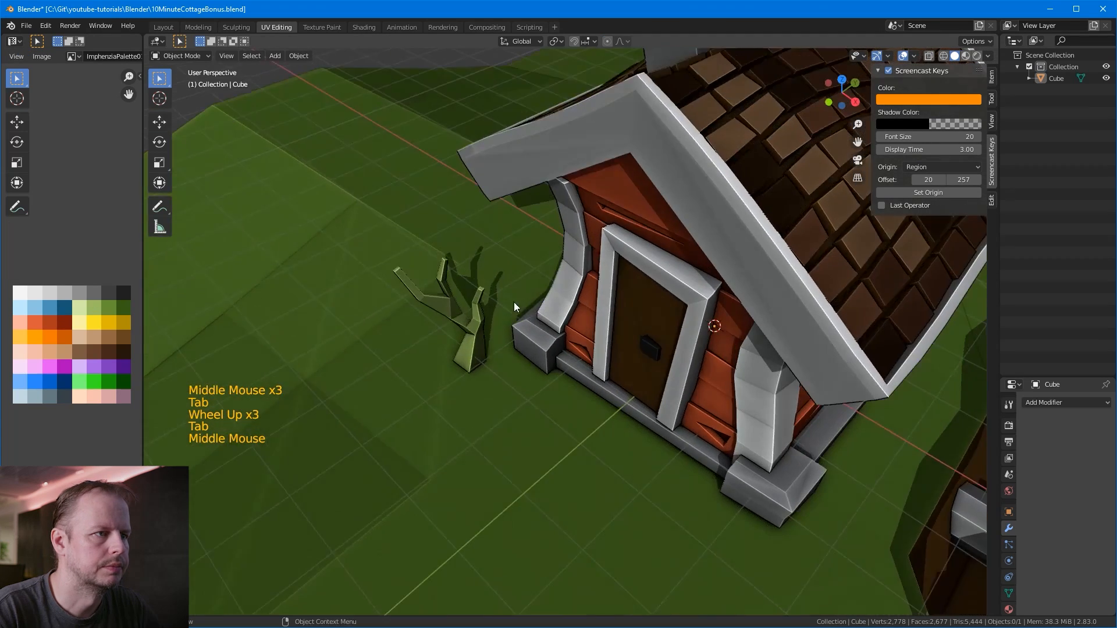
pyautogui.press('Tab')
pyautogui.press('2')
pyautogui.click(463, 296)
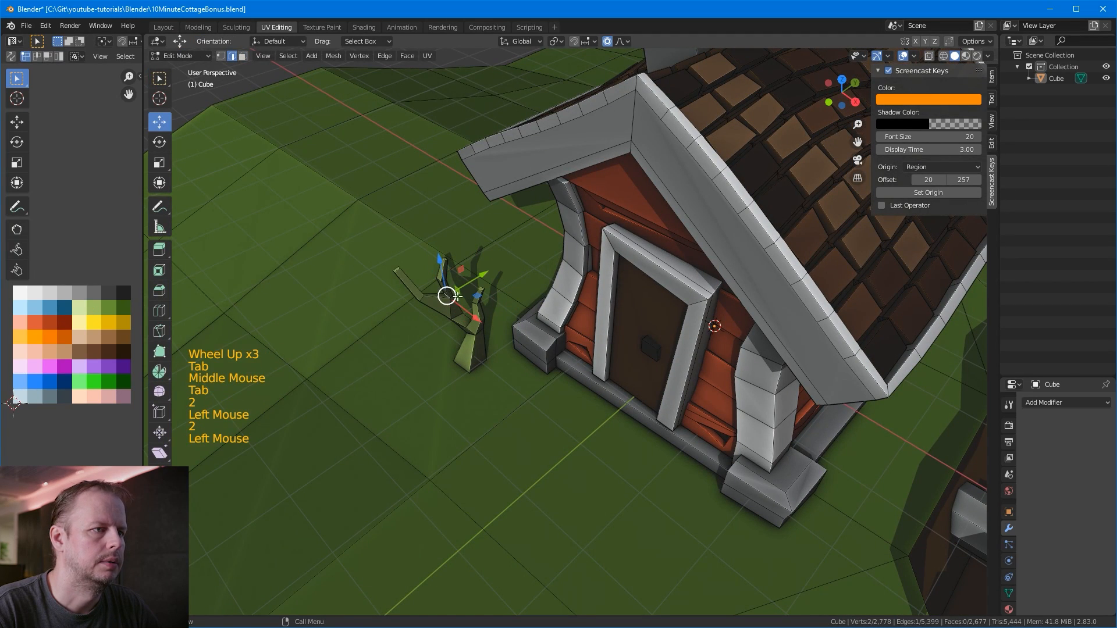
pyautogui.press('g')
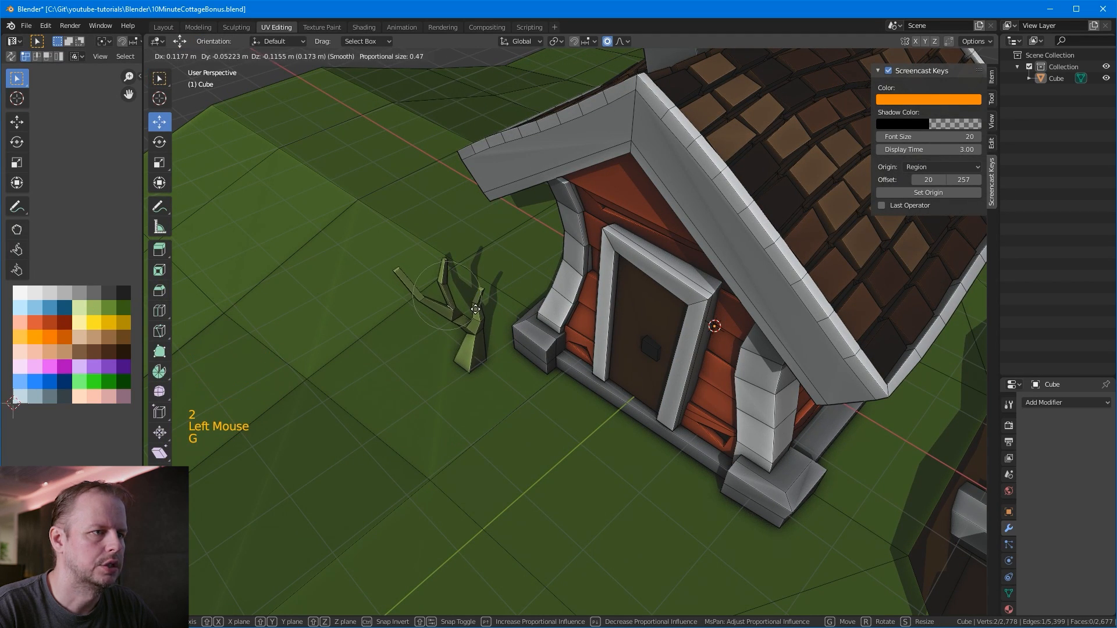
pyautogui.click(476, 309)
# Step: Look over the whole scene with the cottage, plant and bridge from a distance
pyautogui.scroll(-4, 411, 242)
pyautogui.click(364, 152)
pyautogui.moveTo(526, 244); pyautogui.dragTo(541, 239, button='middle')
pyautogui.moveTo(552, 285); pyautogui.dragTo(622, 257, button='middle')
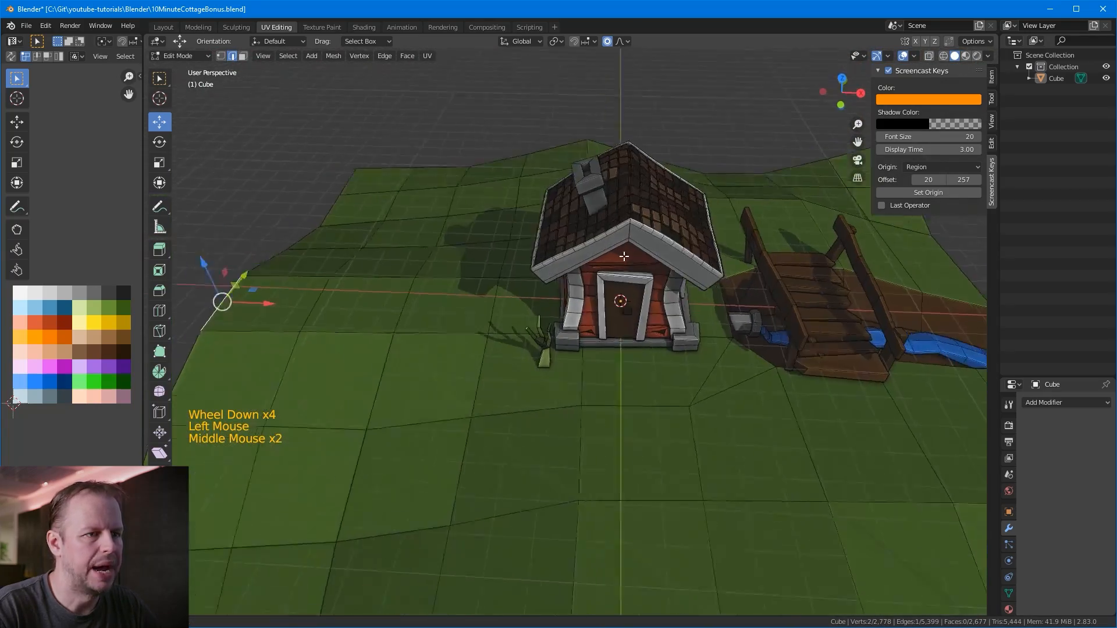
pyautogui.press('Tab')
pyautogui.moveTo(703, 346); pyautogui.dragTo(643, 357, button='middle')
pyautogui.click(606, 447)
pyautogui.press('Tab')
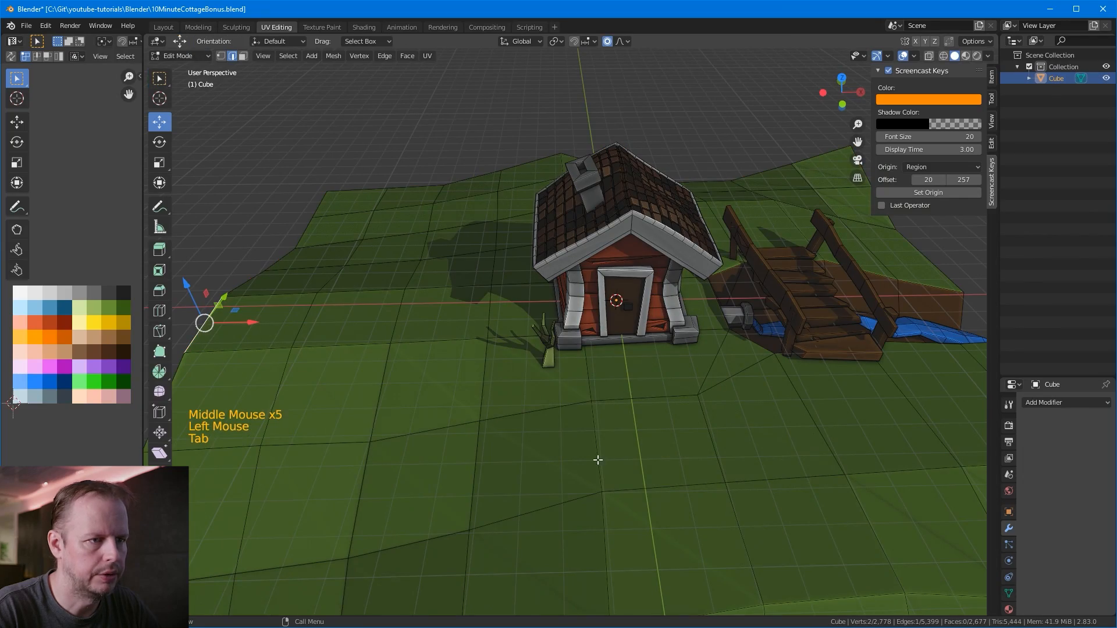
# Step: Duplicate a ground face in front of the cottage, scale the copy to about 0.57 and raise it about 0.24 m
pyautogui.press('3')
pyautogui.click(538, 438)
pyautogui.moveTo(538, 438); pyautogui.dragTo(690, 379, button='middle')
pyautogui.moveTo(624, 319); pyautogui.dragTo(658, 332, button='middle')
pyautogui.hotkey('shift', 'd')
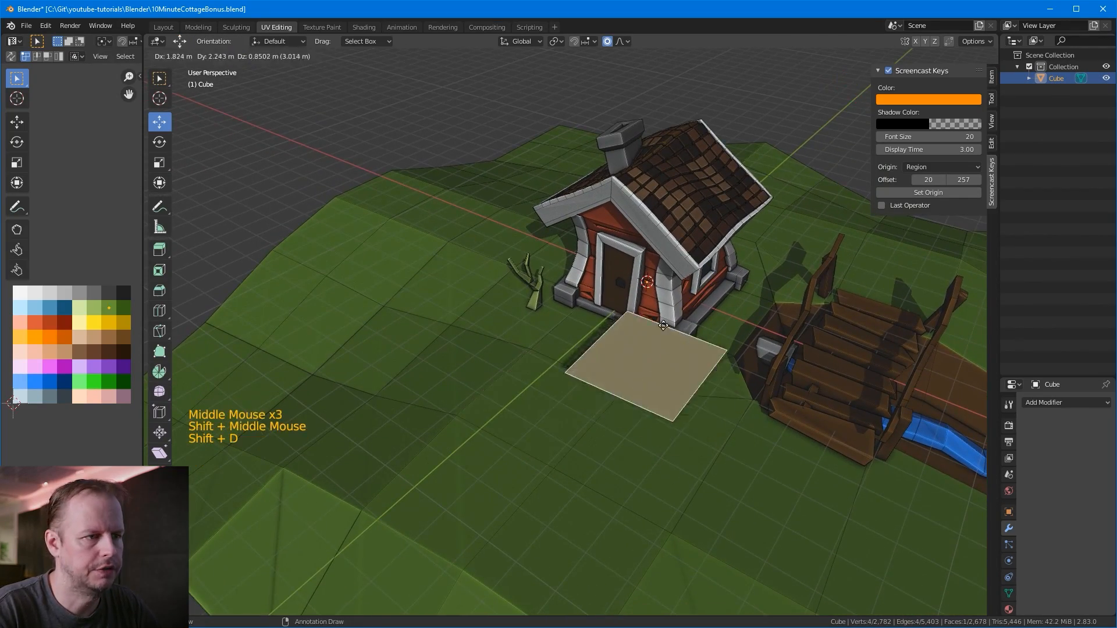
pyautogui.rightClick(700, 312)
pyautogui.press('s')
pyautogui.click(603, 400)
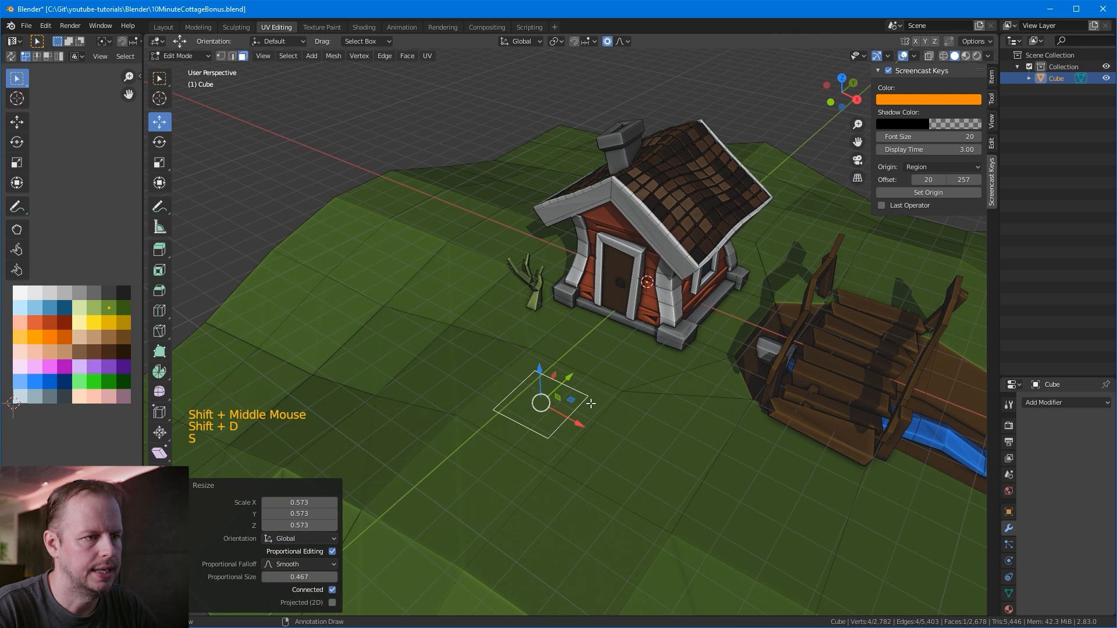
pyautogui.moveTo(541, 377); pyautogui.dragTo(541, 368)
# Step: Subdivide the duplicated face with one cut and round it into an octagonal disc with the LoopTools Circle operation
pyautogui.rightClick(539, 395)
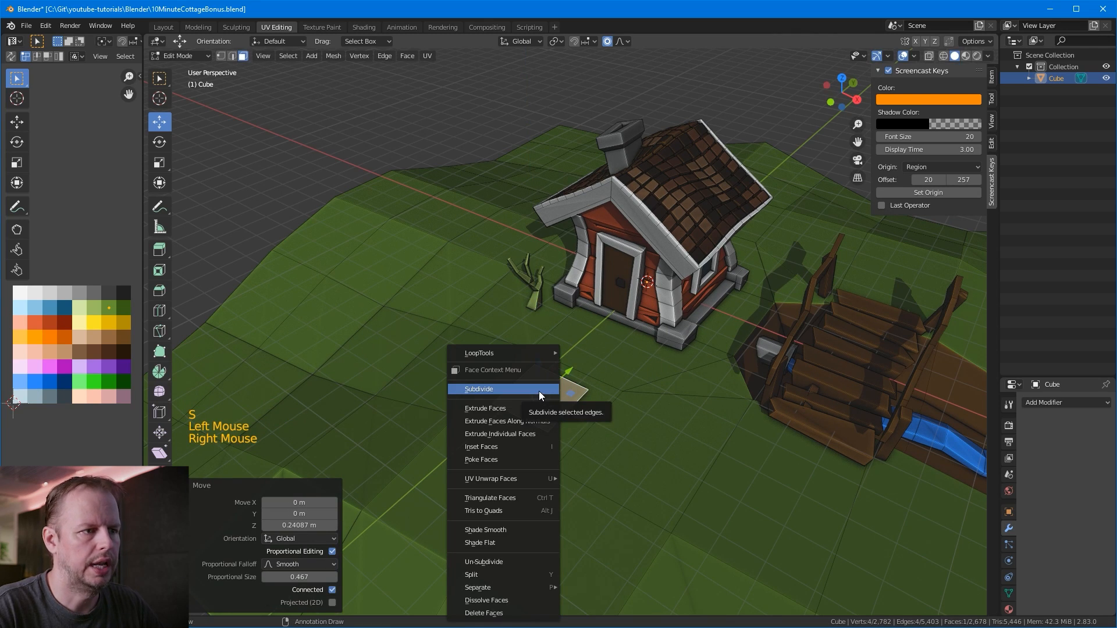
pyautogui.click(539, 391)
pyautogui.scroll(1, 582, 392)
pyautogui.moveTo(582, 391); pyautogui.dragTo(629, 391, button='middle')
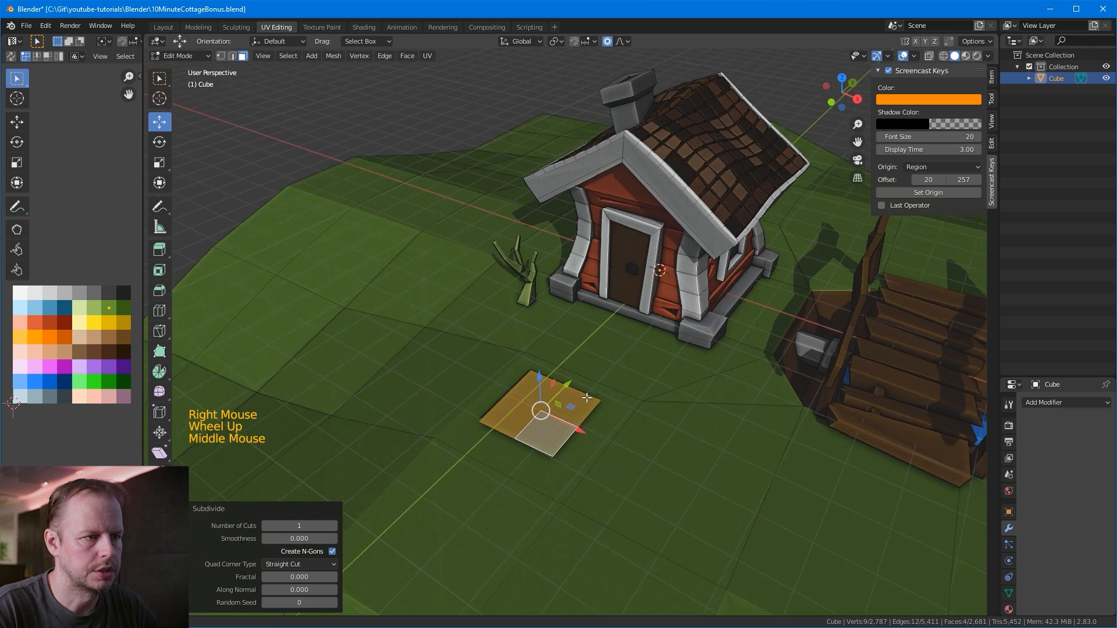
pyautogui.scroll(3, 629, 391)
pyautogui.scroll(-2, 629, 392)
pyautogui.press('F3')
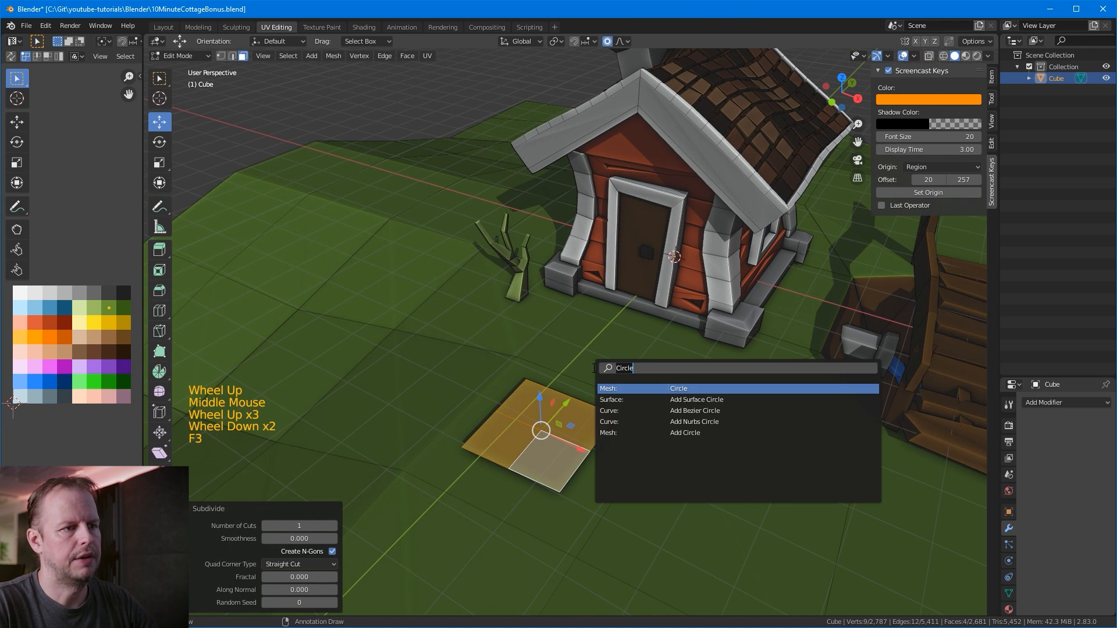
pyautogui.click(619, 402)
pyautogui.moveTo(620, 402); pyautogui.dragTo(679, 360, button='middle')
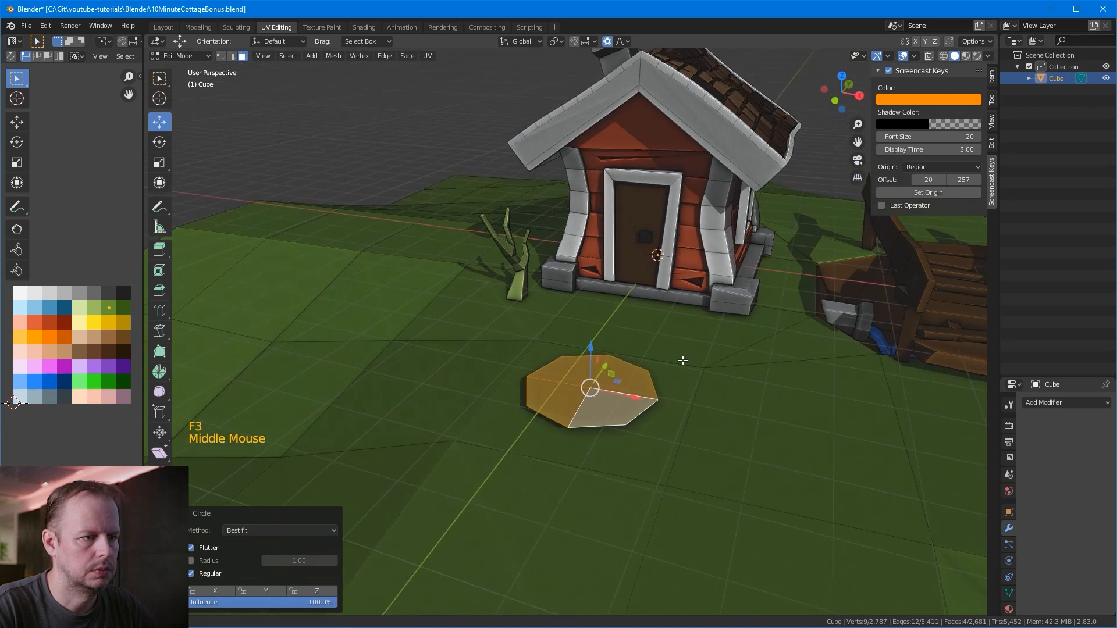
# Step: Recolor the disc brown from the palette, then scale it to about 0.77 and lower it about 0.23 m
pyautogui.press('g')
pyautogui.rightClick(73, 348)
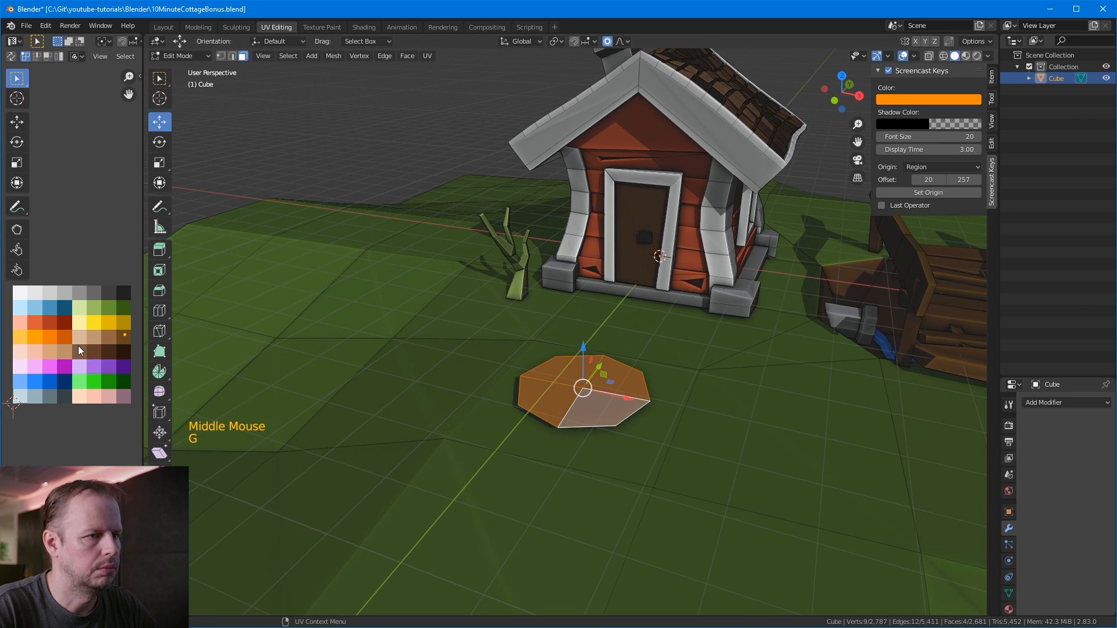
pyautogui.press('s')
pyautogui.click(687, 357)
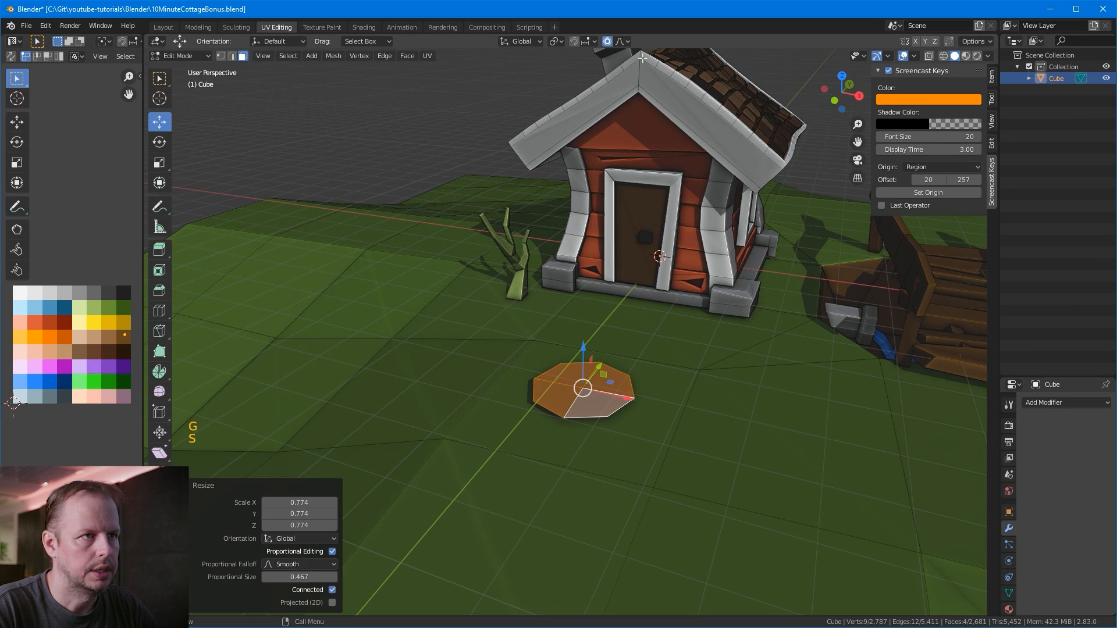
pyautogui.moveTo(583, 349); pyautogui.dragTo(593, 362)
# Step: Extrude the disc upward into a barrel base rim and a flared lower body, ending with a narrow band about 0.11 m high
pyautogui.press('e')
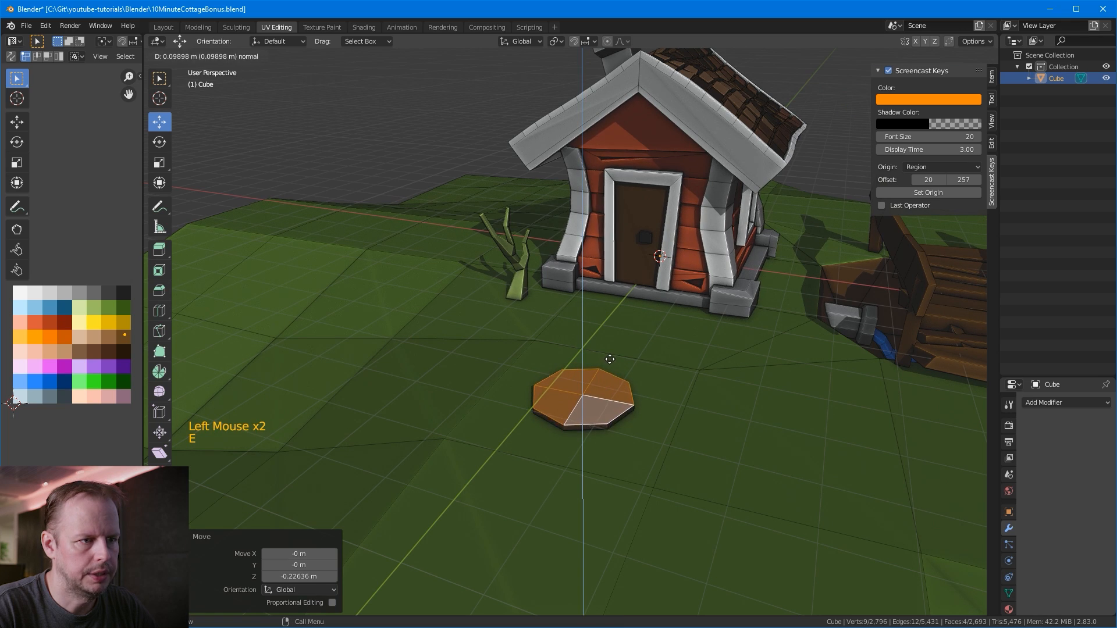
pyautogui.click(618, 355)
pyautogui.press('e')
pyautogui.click(623, 341)
pyautogui.press('s')
pyautogui.click(643, 340)
pyautogui.press('e')
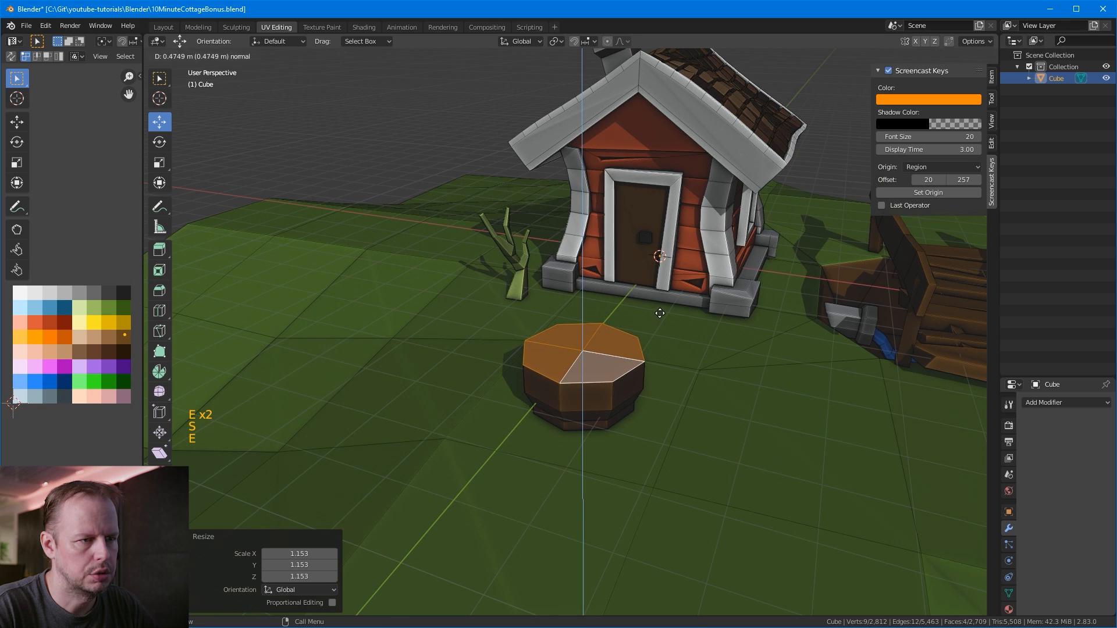
pyautogui.click(672, 305)
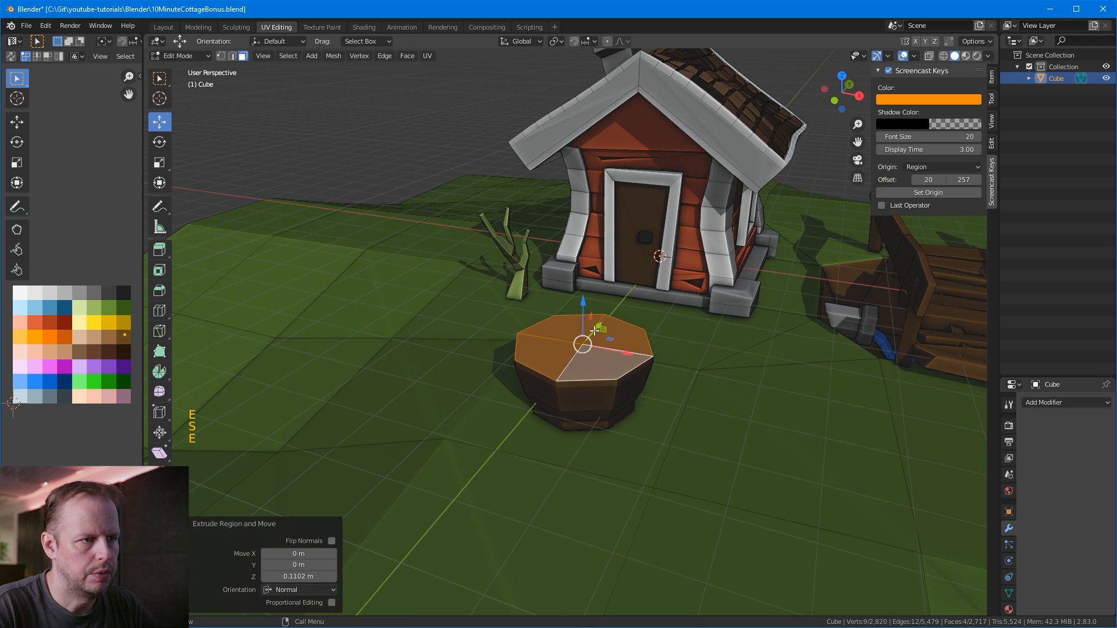
# Step: Extrude the barrel's middle section about 0.7 m upward and add another narrow band above it
pyautogui.press('e')
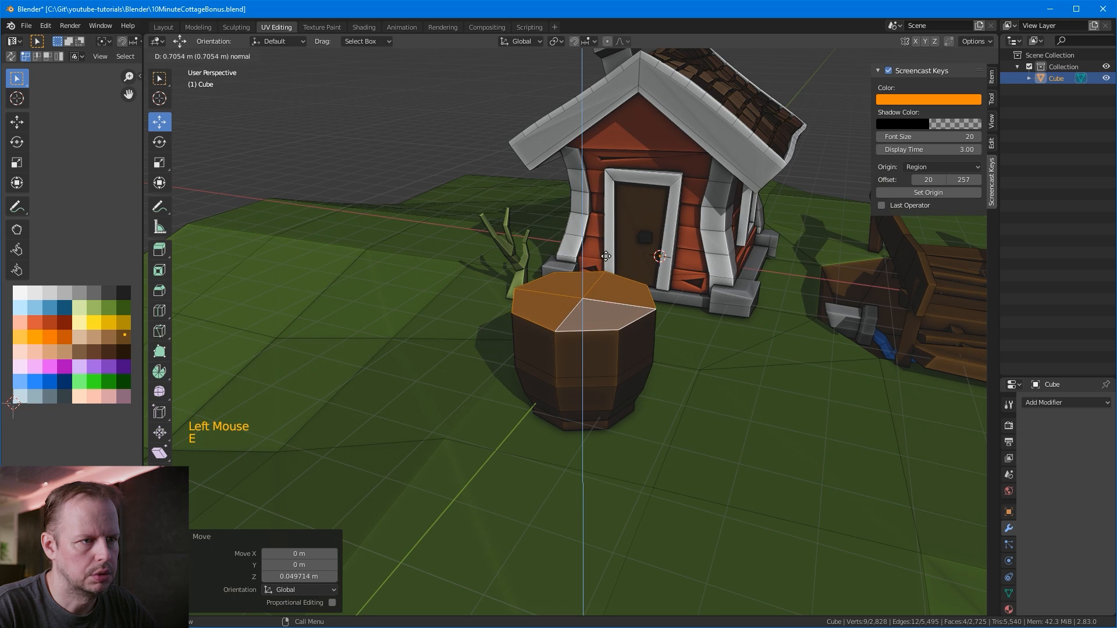
pyautogui.click(606, 256)
pyautogui.press('e')
pyautogui.click(616, 241)
# Step: Extrude two more sections from the barrel's top, scaling each end inward to taper the upper body
pyautogui.press('e')
pyautogui.click(619, 220)
pyautogui.press('s')
pyautogui.click(711, 233)
pyautogui.press('e')
pyautogui.click(699, 229)
pyautogui.press('s')
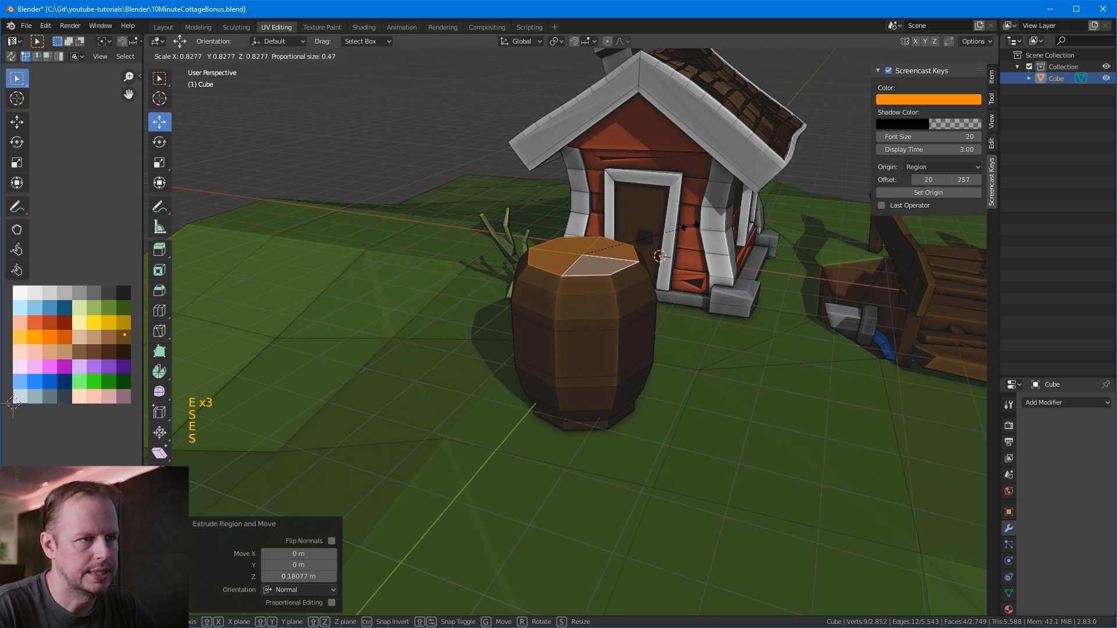
pyautogui.click(583, 213)
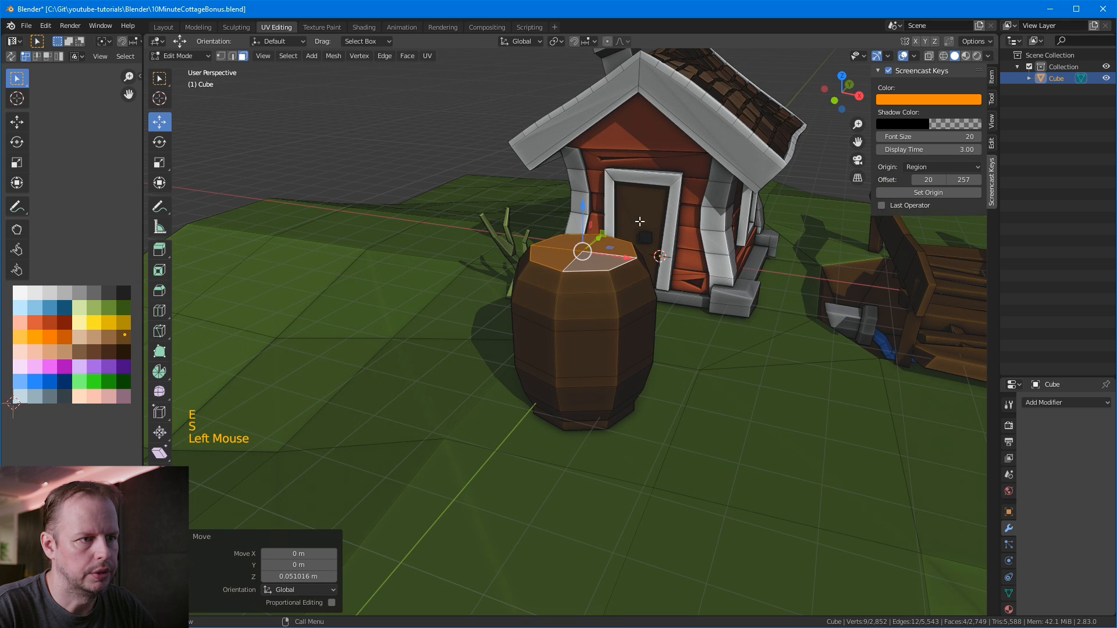
# Step: Raise the barrel's top slightly, scale it to about 0.94 and extrude it about 0.09 m to form the top rim
pyautogui.moveTo(583, 214); pyautogui.dragTo(618, 208, button='middle')
pyautogui.scroll(2, 618, 208)
pyautogui.keyDown('shift'); pyautogui.moveTo(466, 128); pyautogui.dragTo(532, 291, button='middle'); pyautogui.keyUp('shift')
pyautogui.moveTo(533, 202); pyautogui.dragTo(535, 197)
pyautogui.press('s')
pyautogui.click(680, 226)
pyautogui.press('e')
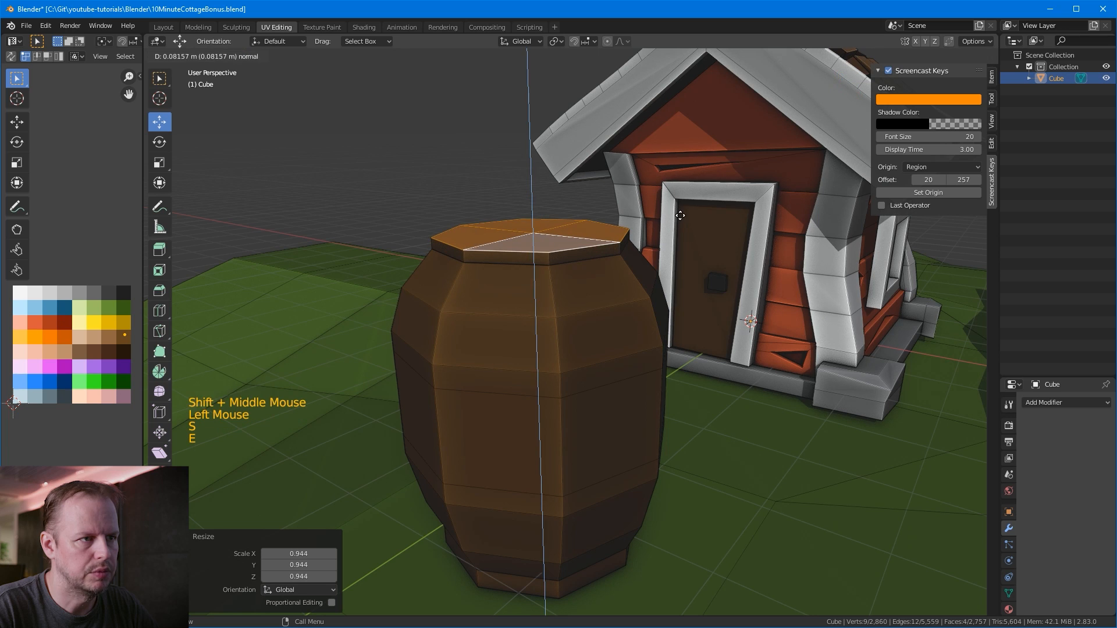
pyautogui.click(683, 214)
pyautogui.moveTo(692, 216); pyautogui.dragTo(695, 213, button='middle')
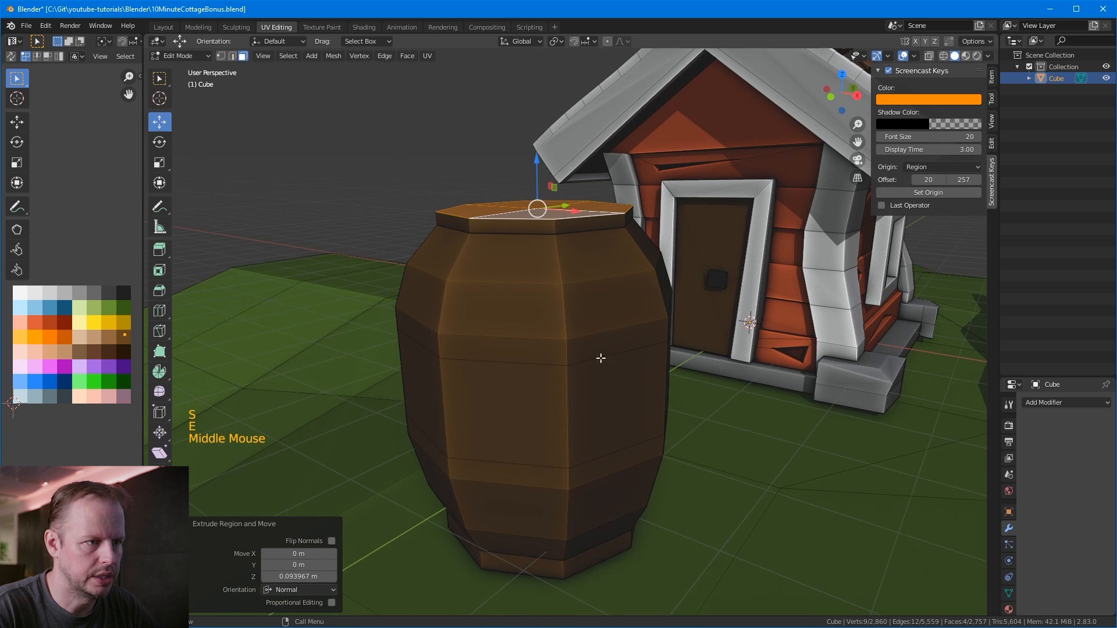
# Step: Inset the barrel's four top faces by about 0.12 m and extrude them about 0.38 m down to hollow the opening
pyautogui.click(569, 359)
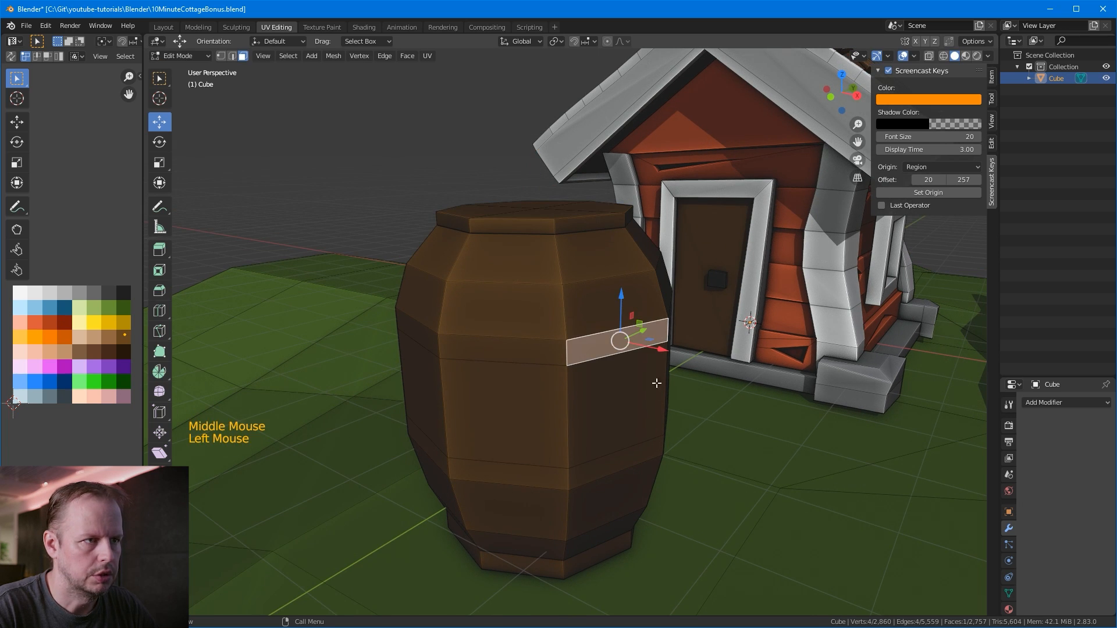
pyautogui.moveTo(569, 252); pyautogui.dragTo(599, 295, button='middle')
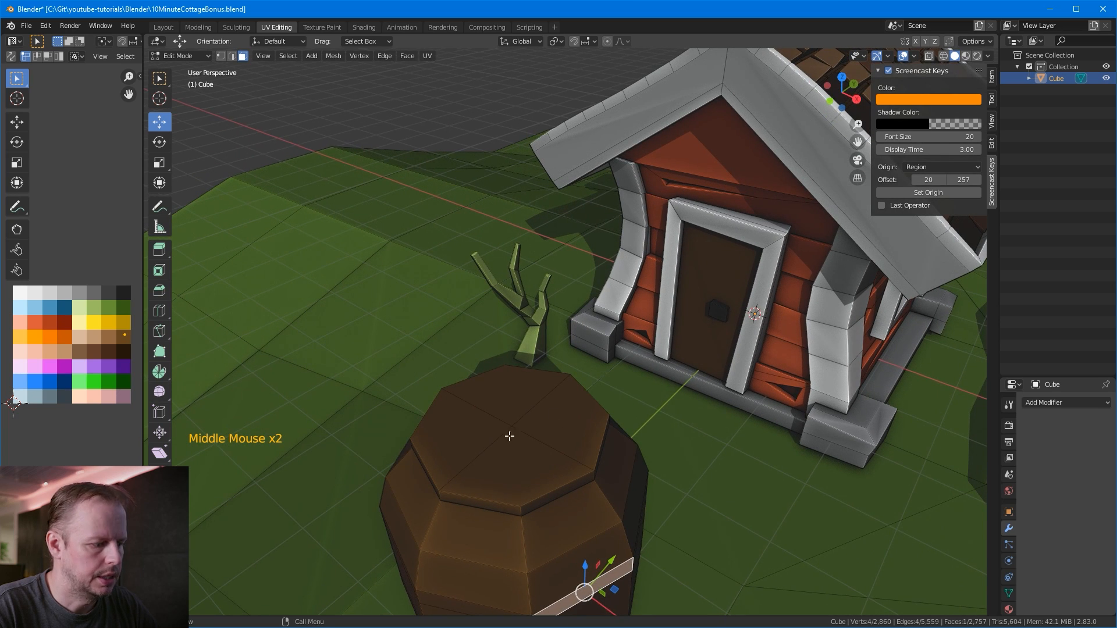
pyautogui.click(518, 473)
pyautogui.keyDown('shift'); pyautogui.click(507, 392); pyautogui.keyUp('shift')
pyautogui.keyDown('shift'); pyautogui.click(507, 395); pyautogui.keyUp('shift')
pyautogui.keyDown('shift'); pyautogui.click(573, 422); pyautogui.keyUp('shift')
pyautogui.keyDown('shift'); pyautogui.click(460, 442); pyautogui.keyUp('shift')
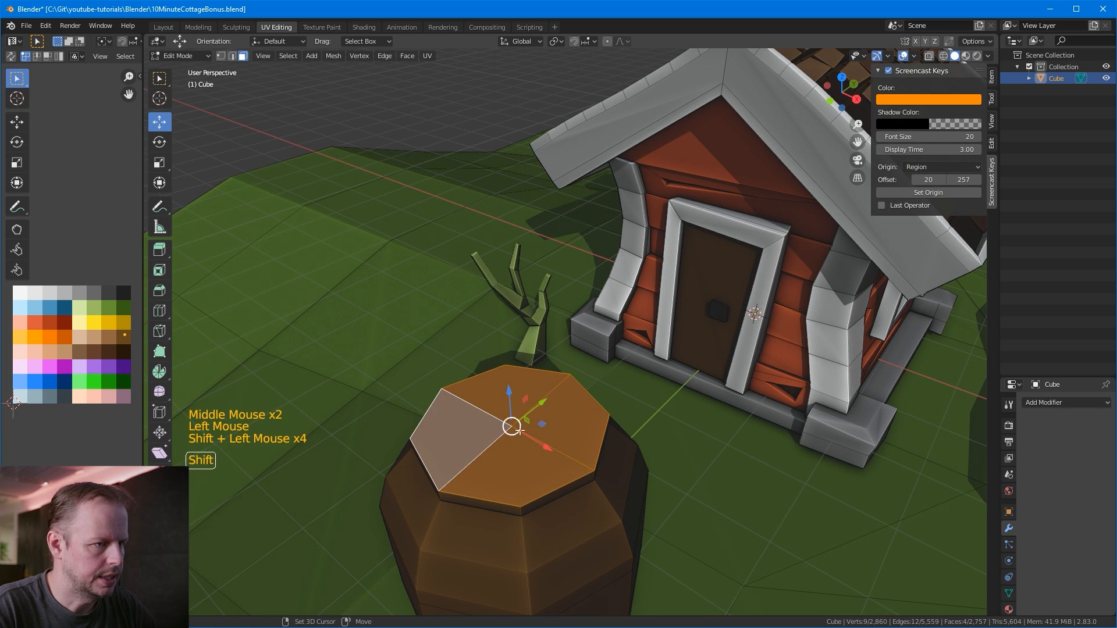
pyautogui.press('i')
pyautogui.click(764, 389)
pyautogui.press('e')
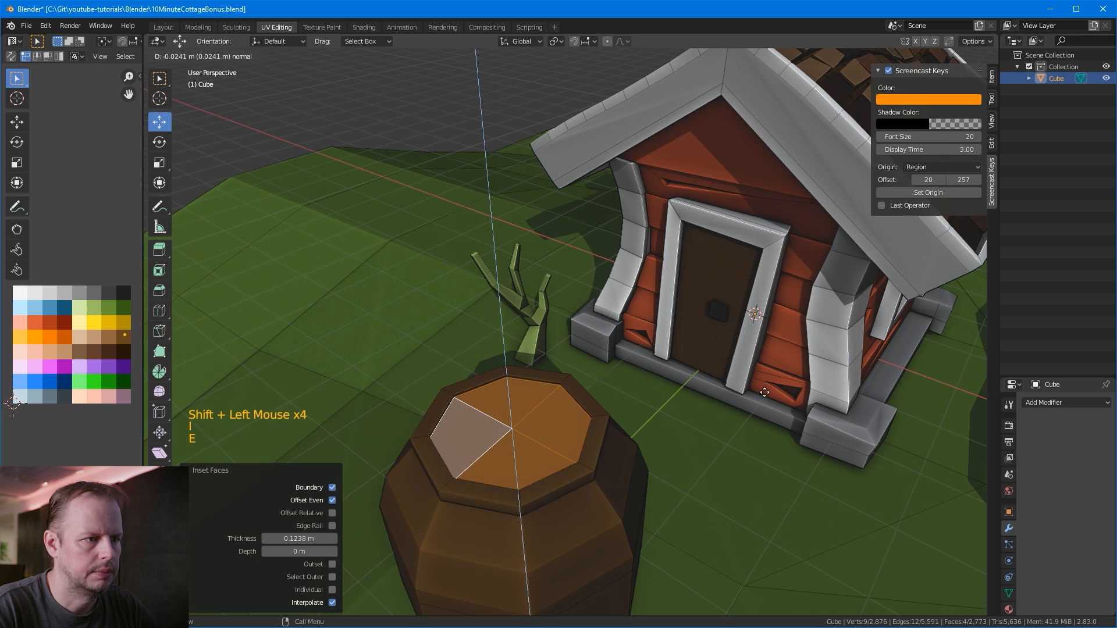
pyautogui.click(771, 425)
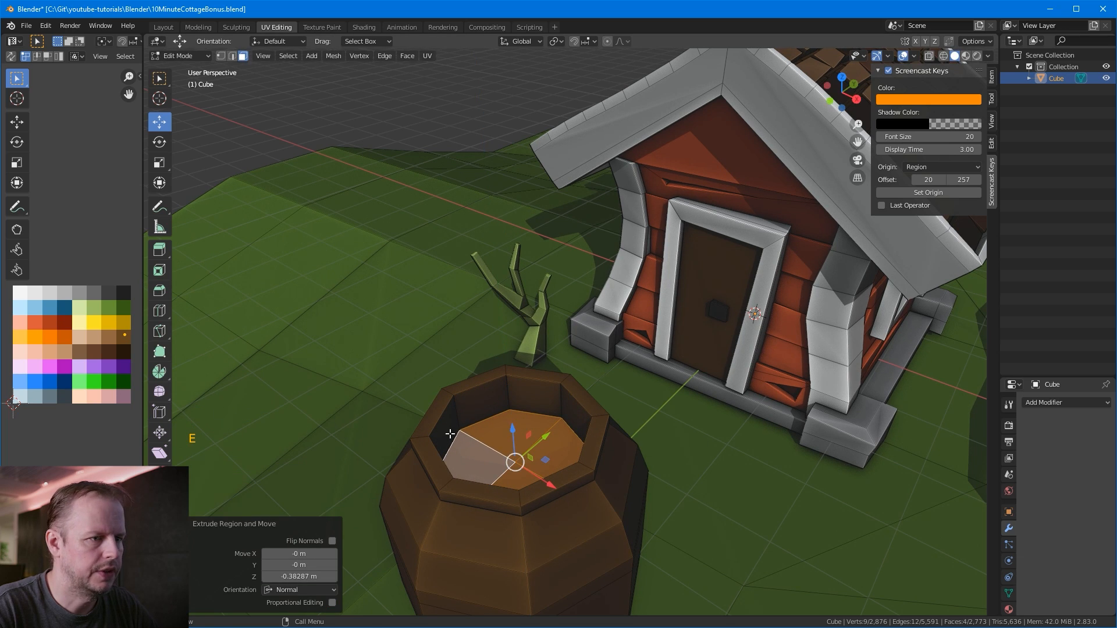
# Step: Widen the barrel's inner bottom to about 1.24 scale and recolor it from the palette
pyautogui.press('s')
pyautogui.click(543, 434)
pyautogui.press('g')
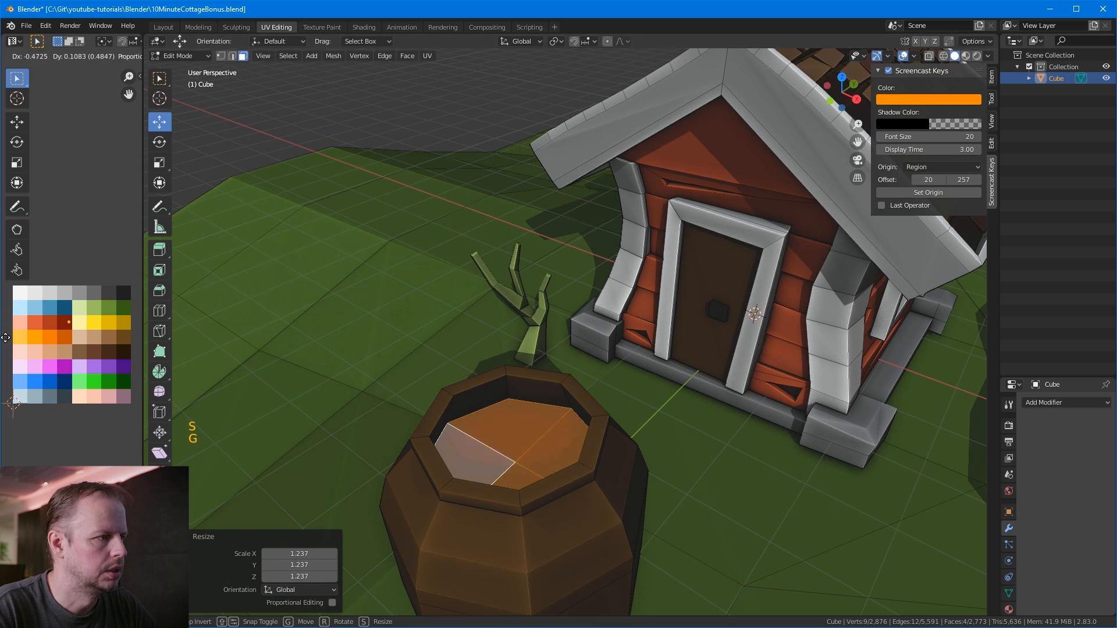
pyautogui.click(111, 391)
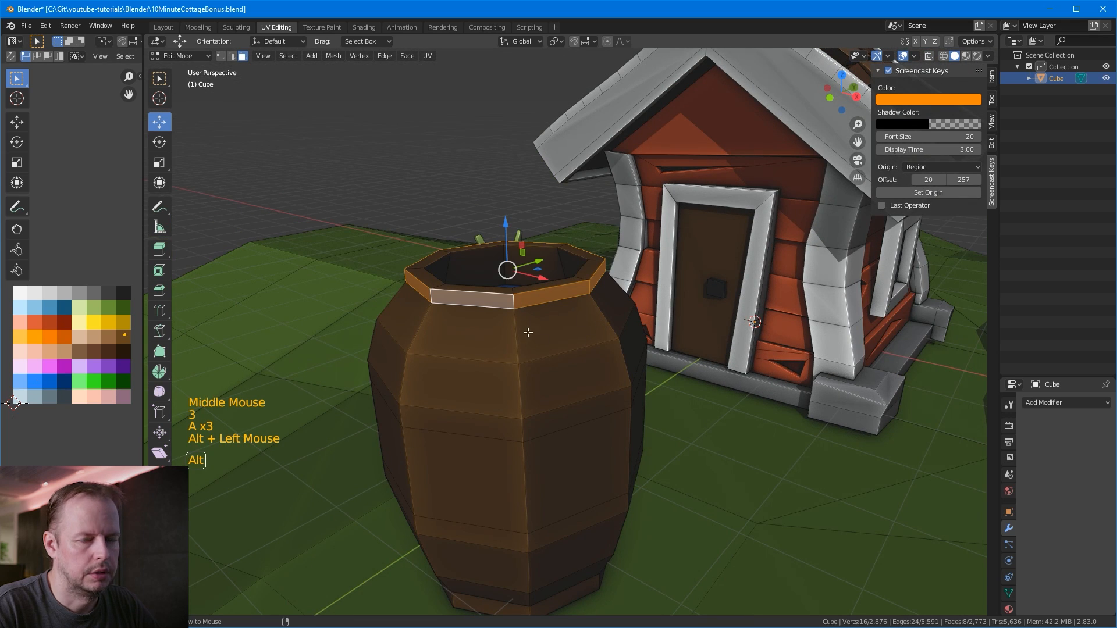
# Step: Add the two middle bands and the base ring to the selected top rim and extrude them all outward along their normals by about 0.03 m
pyautogui.keyDown('alt'); pyautogui.keyDown('shift'); pyautogui.click(524, 431); pyautogui.keyUp('shift'); pyautogui.keyUp('alt')
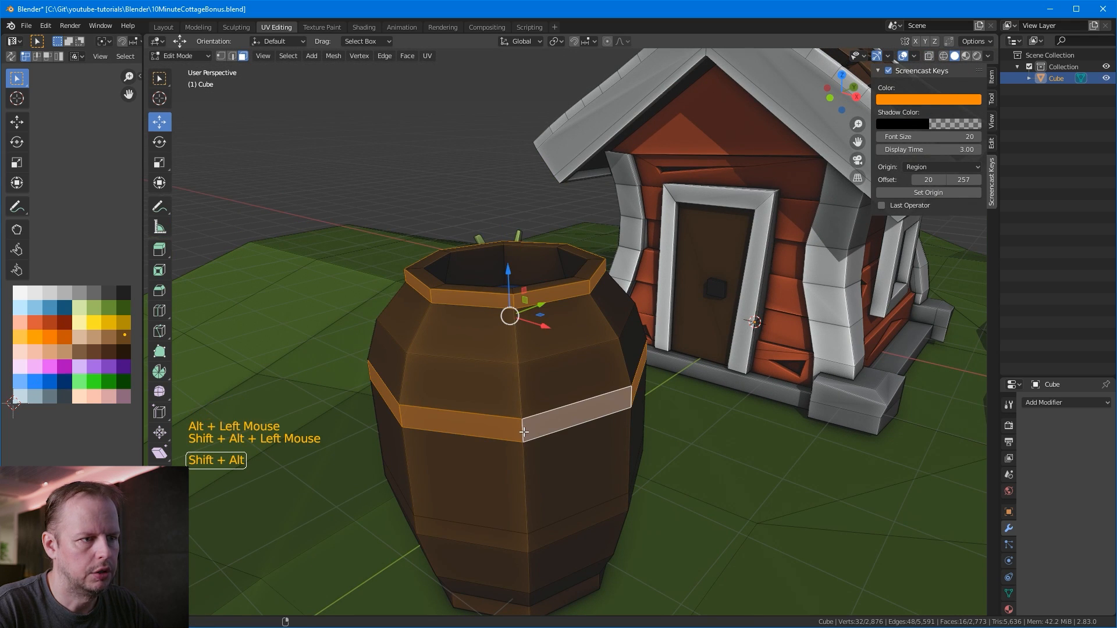
pyautogui.moveTo(659, 444); pyautogui.dragTo(482, 386, button='middle')
pyautogui.keyDown('alt'); pyautogui.keyDown('shift'); pyautogui.click(478, 384); pyautogui.keyUp('shift'); pyautogui.keyUp('alt')
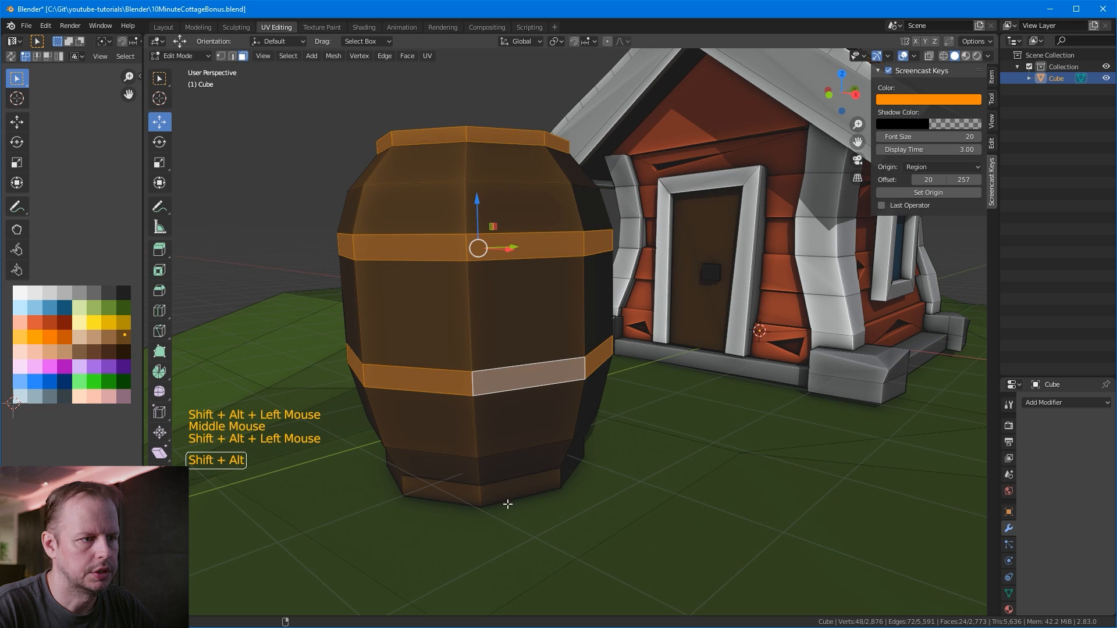
pyautogui.keyDown('alt'); pyautogui.keyDown('shift'); pyautogui.click(486, 495); pyautogui.keyUp('shift'); pyautogui.keyUp('alt')
pyautogui.scroll(1, 486, 496)
pyautogui.moveTo(486, 495); pyautogui.dragTo(624, 399, button='middle')
pyautogui.hotkey('alt', 'e')
pyautogui.click(643, 399)
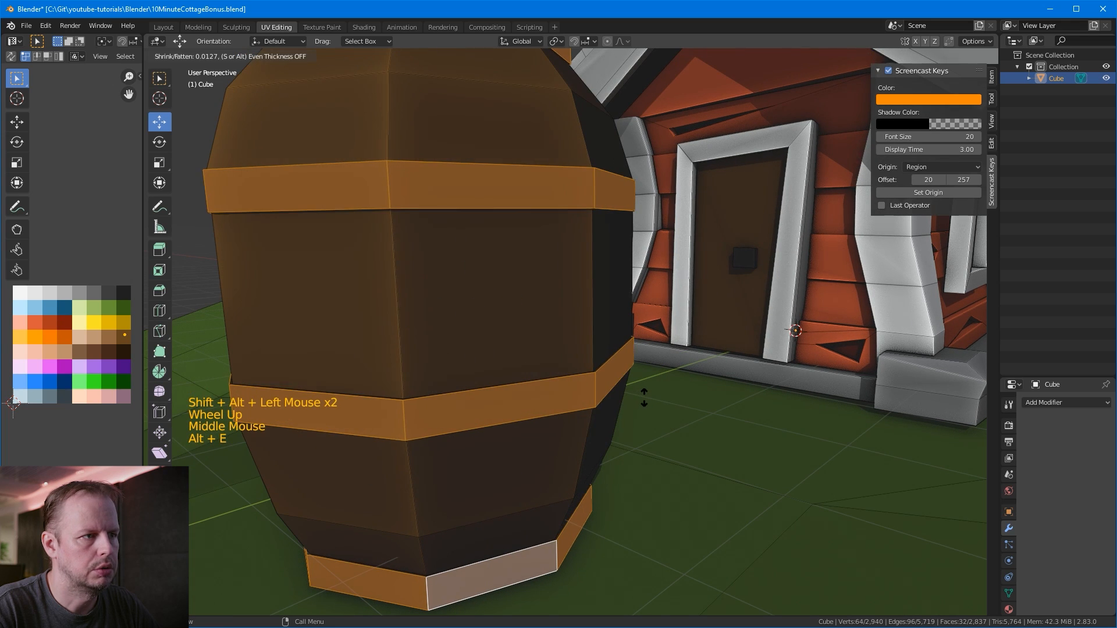
pyautogui.click(644, 393)
pyautogui.scroll(-2, 653, 381)
pyautogui.moveTo(654, 382); pyautogui.dragTo(654, 382, button='middle')
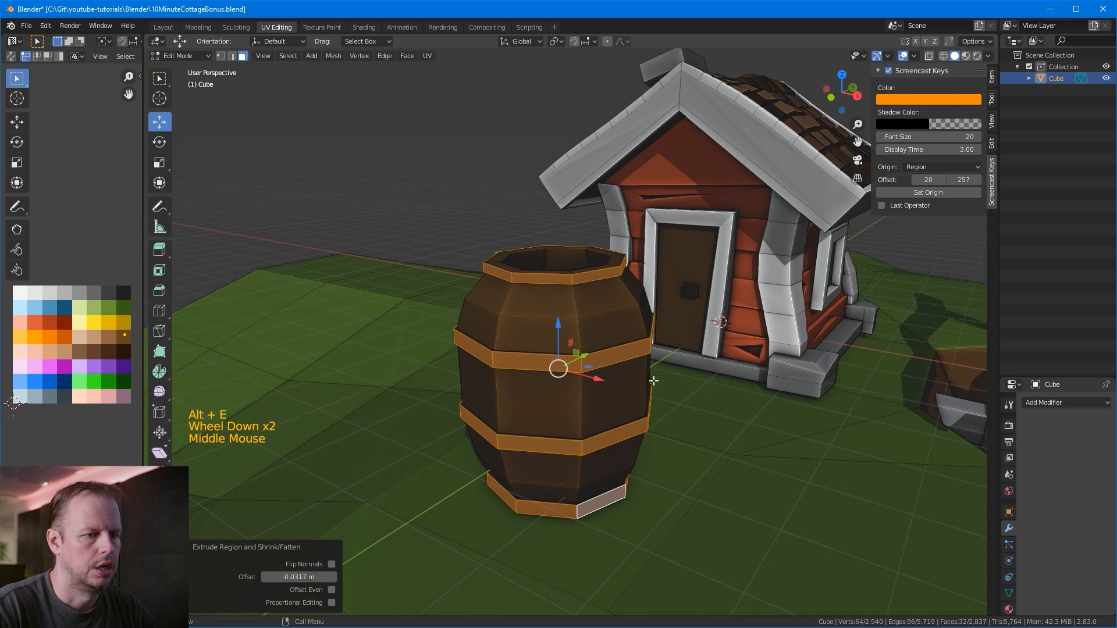
# Step: Grow the selection to the bands' side faces and recolor the barrel's rim, middle bands and base ring grey from the palette
pyautogui.press('ctrl+KP_Add')
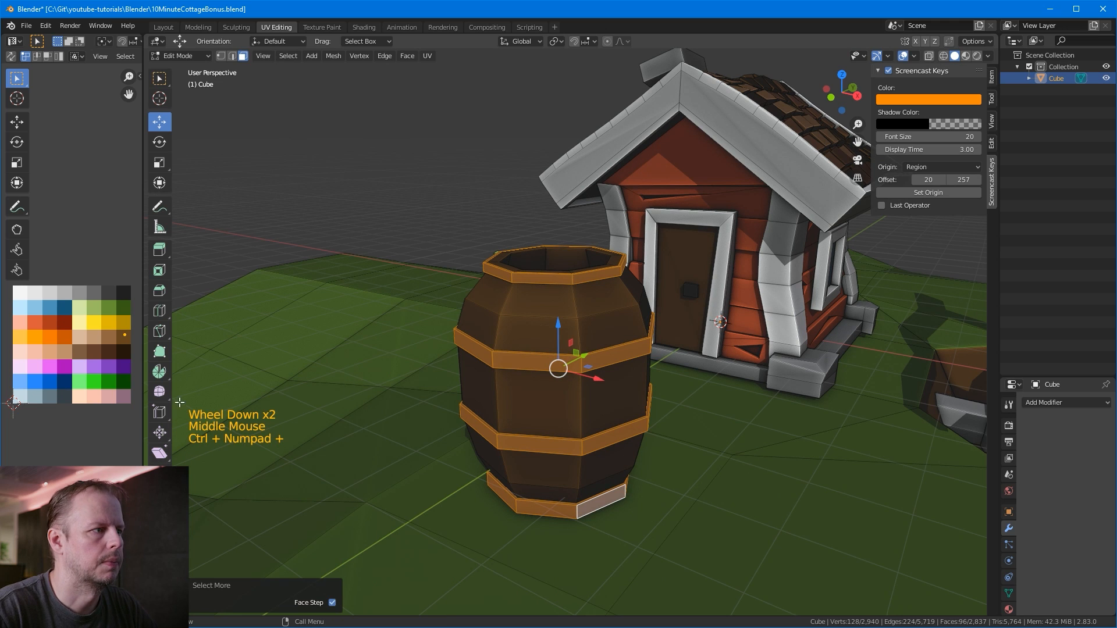
pyautogui.press('g')
pyautogui.click(44, 299)
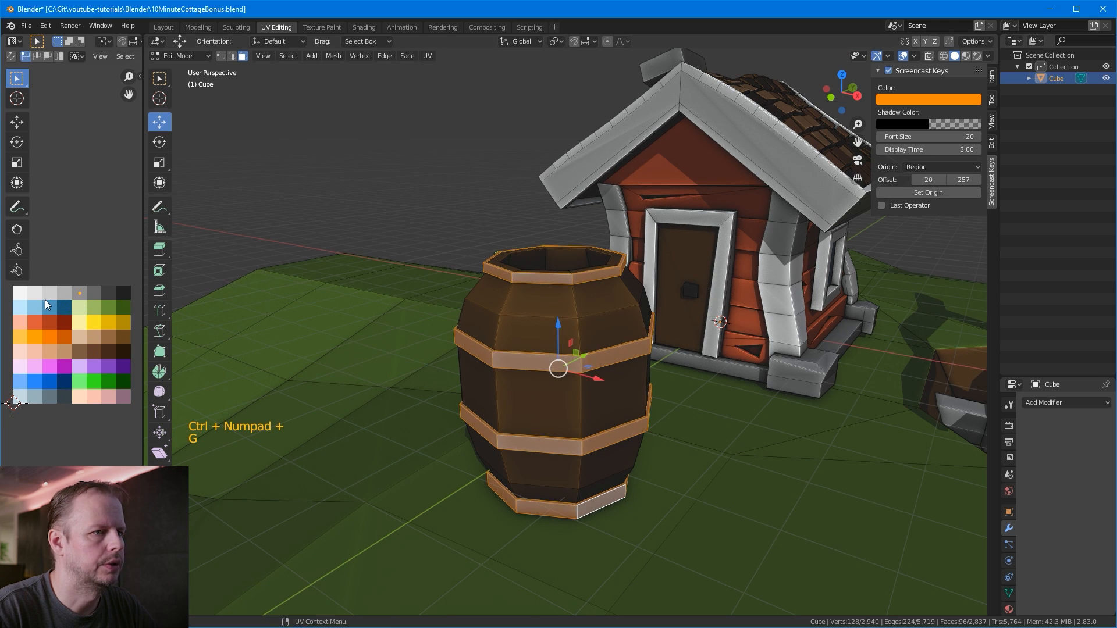
pyautogui.click(424, 217)
pyautogui.scroll(-2, 443, 221)
pyautogui.moveTo(512, 234); pyautogui.dragTo(552, 256, button='middle')
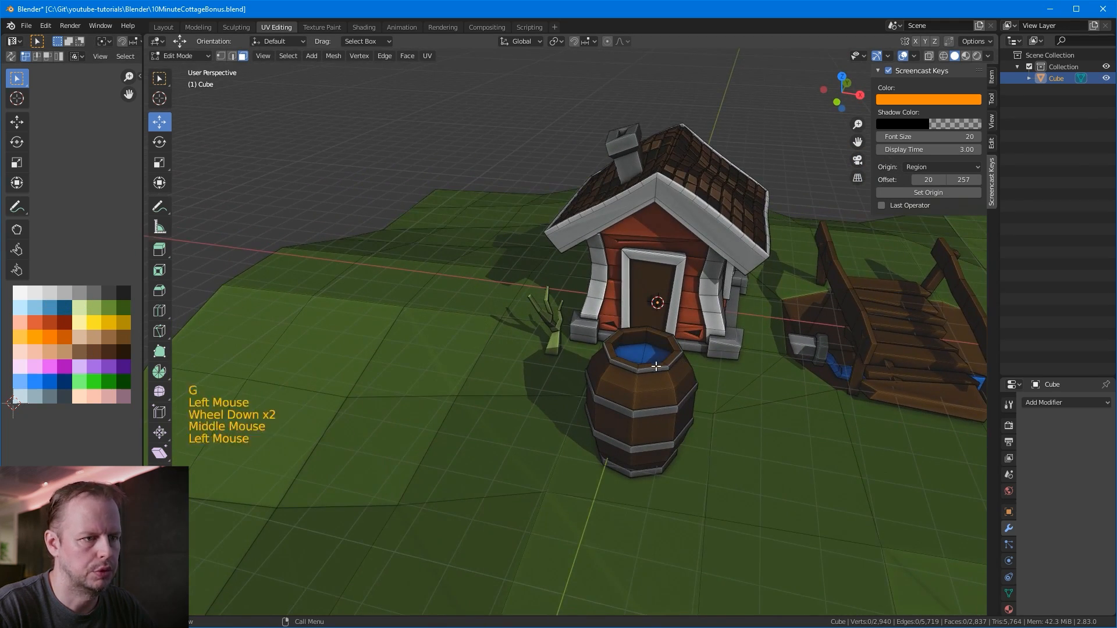
# Step: Scale the whole barrel to about 0.5, move it about 2.21 m along X to the cottage's front corner and lower it to the ground
pyautogui.press('l')
pyautogui.press('s')
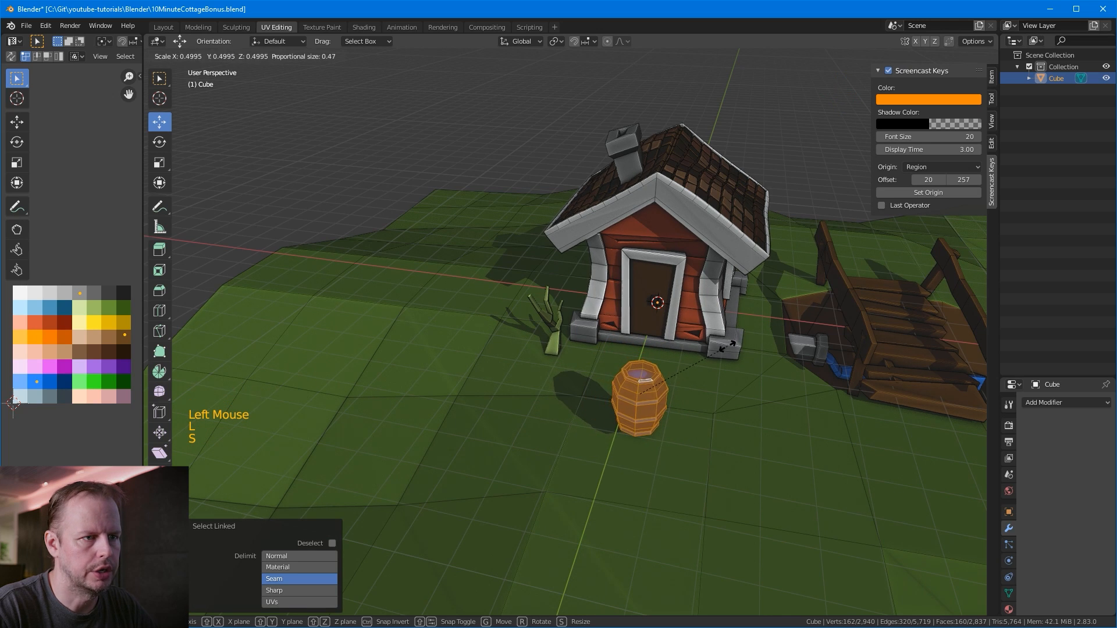
pyautogui.click(728, 346)
pyautogui.moveTo(728, 345); pyautogui.dragTo(703, 321, button='middle')
pyautogui.moveTo(566, 336); pyautogui.dragTo(771, 343)
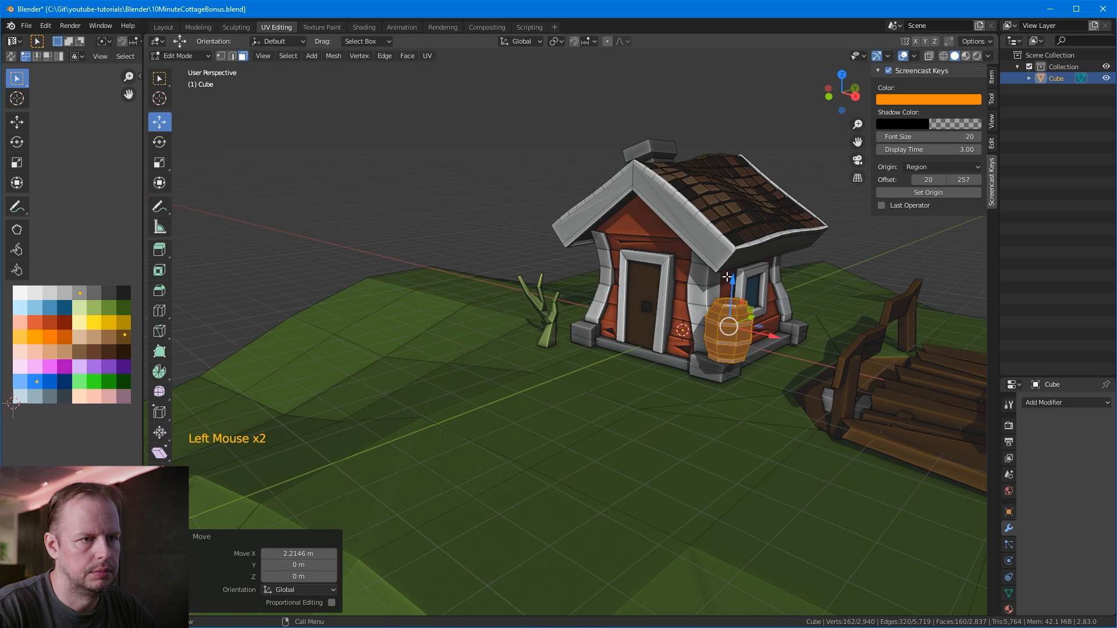
pyautogui.moveTo(728, 285); pyautogui.dragTo(729, 327)
pyautogui.scroll(1, 626, 352)
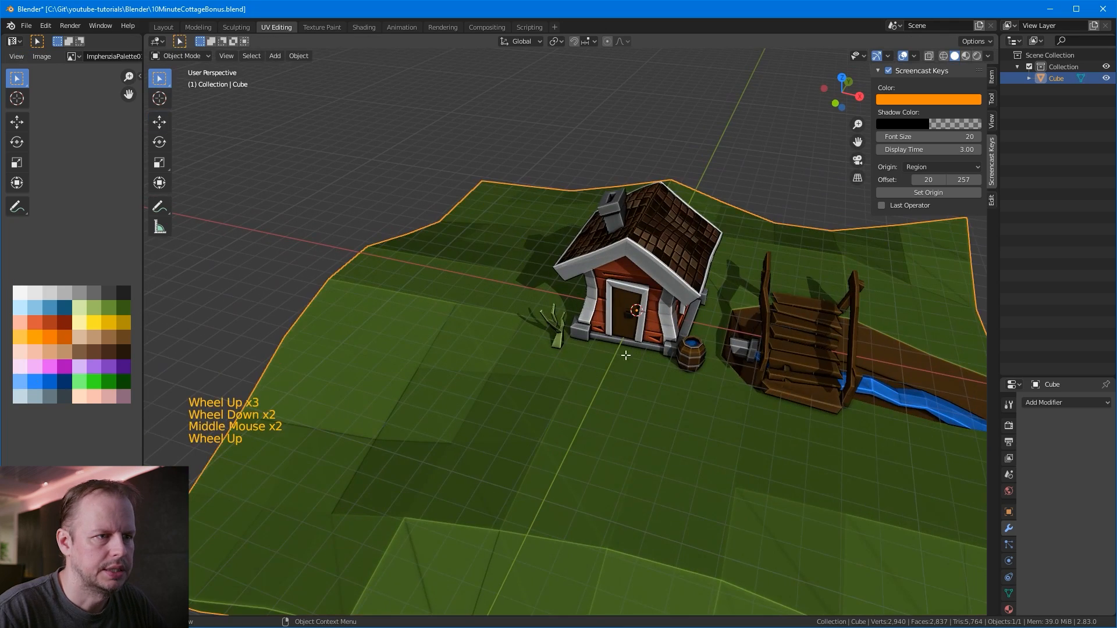
# Step: Select the four ground faces running from the cottage door to the terrain's front edge and recolor them path brown from the palette
pyautogui.press('Tab')
pyautogui.click(626, 366)
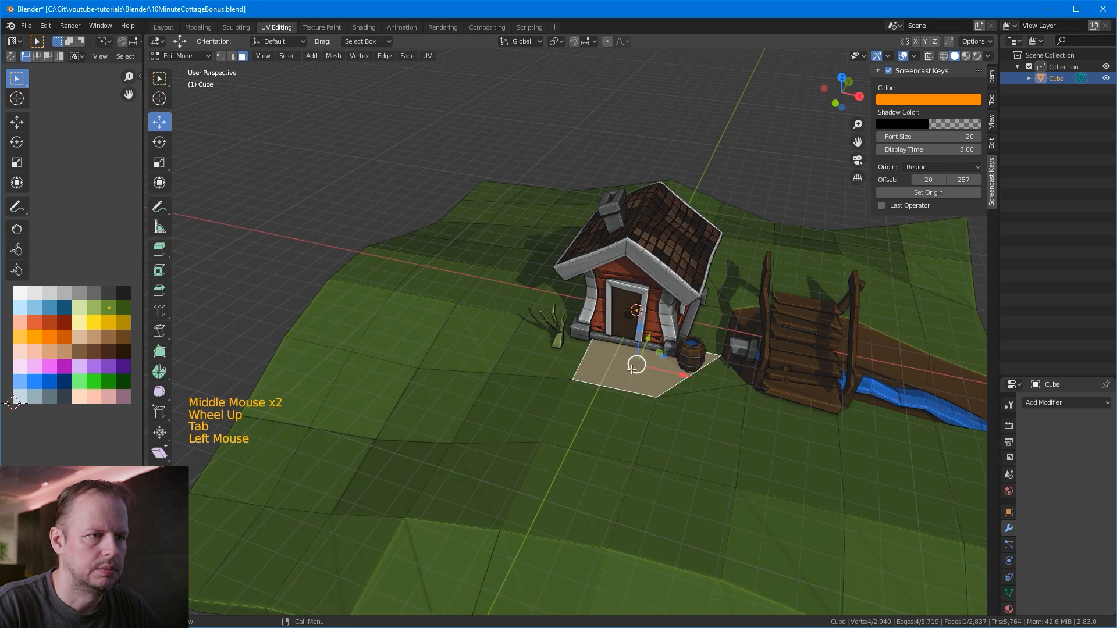
pyautogui.moveTo(627, 369); pyautogui.dragTo(589, 365, button='middle')
pyautogui.keyDown('shift'); pyautogui.click(590, 420); pyautogui.keyUp('shift')
pyautogui.keyDown('shift'); pyautogui.click(519, 487); pyautogui.keyUp('shift')
pyautogui.keyDown('shift'); pyautogui.moveTo(553, 457); pyautogui.dragTo(510, 368, button='middle'); pyautogui.keyUp('shift')
pyautogui.keyDown('shift'); pyautogui.click(457, 466); pyautogui.keyUp('shift')
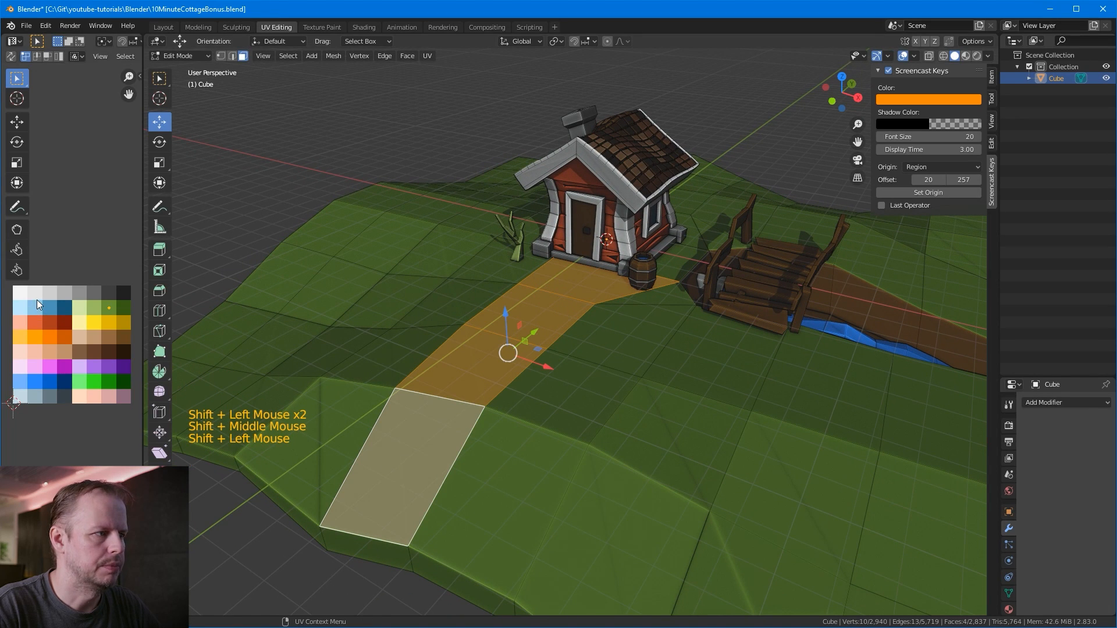
pyautogui.press('g')
pyautogui.click(24, 328)
pyautogui.click(350, 184)
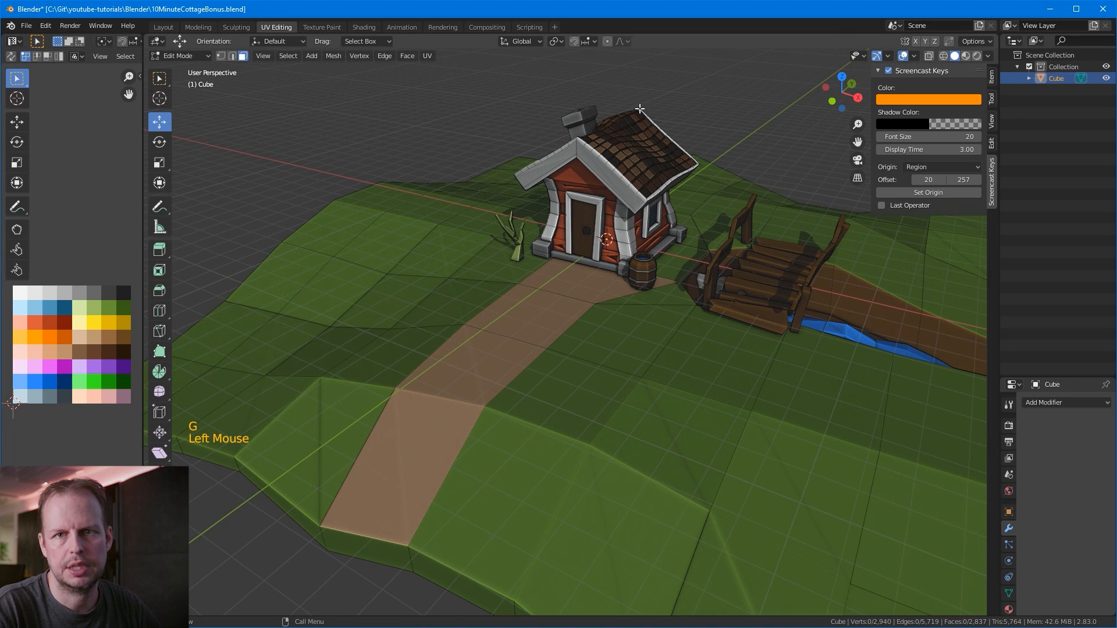
# Step: Shift the path's cross edges sideways and along the ground to curve it between the door and the front of the terrain
pyautogui.moveTo(830, 233); pyautogui.dragTo(494, 389, button='middle')
pyautogui.press('1')
pyautogui.moveTo(425, 394); pyautogui.dragTo(299, 331, button='middle')
pyautogui.press('2')
pyautogui.click(307, 375)
pyautogui.press('g')
pyautogui.press('2')
pyautogui.click(268, 367)
pyautogui.press('g')
pyautogui.click(260, 398)
pyautogui.press('g')
pyautogui.click(248, 328)
pyautogui.moveTo(248, 328); pyautogui.dragTo(525, 358, button='middle')
pyautogui.moveTo(670, 353); pyautogui.dragTo(698, 344, button='middle')
pyautogui.scroll(1, 698, 344)
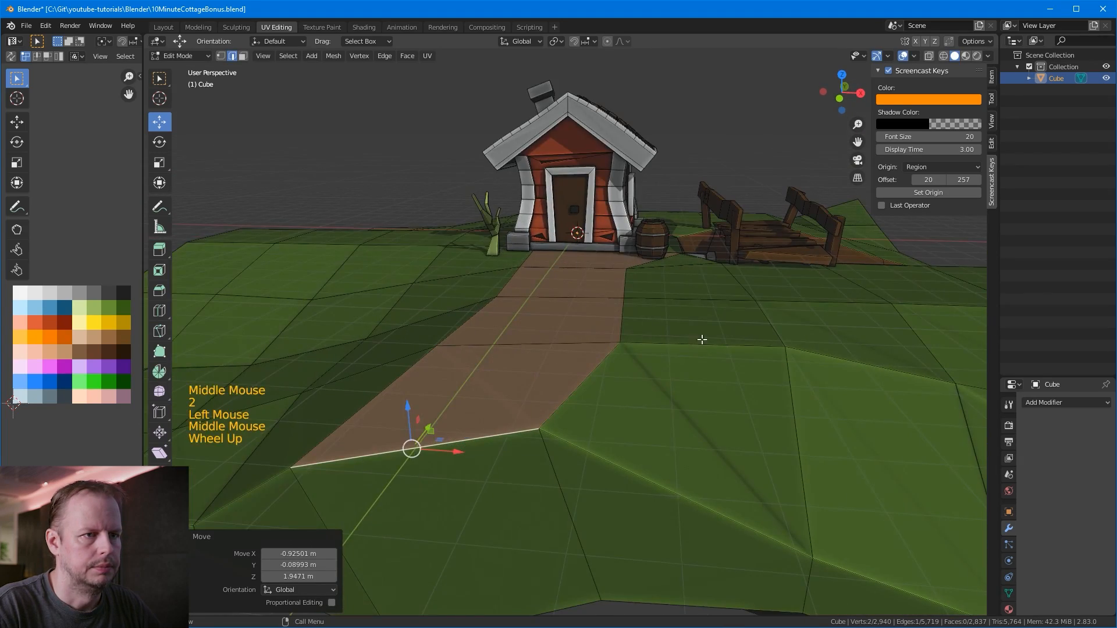
pyautogui.click(699, 343)
# Step: Select the two ground faces between the path and the bridge and recolor them the same path brown
pyautogui.moveTo(780, 308); pyautogui.dragTo(763, 359, button='middle')
pyautogui.press('3')
pyautogui.click(759, 415)
pyautogui.keyDown('shift'); pyautogui.click(772, 417); pyautogui.keyUp('shift')
pyautogui.keyDown('shift'); pyautogui.click(646, 408); pyautogui.keyUp('shift')
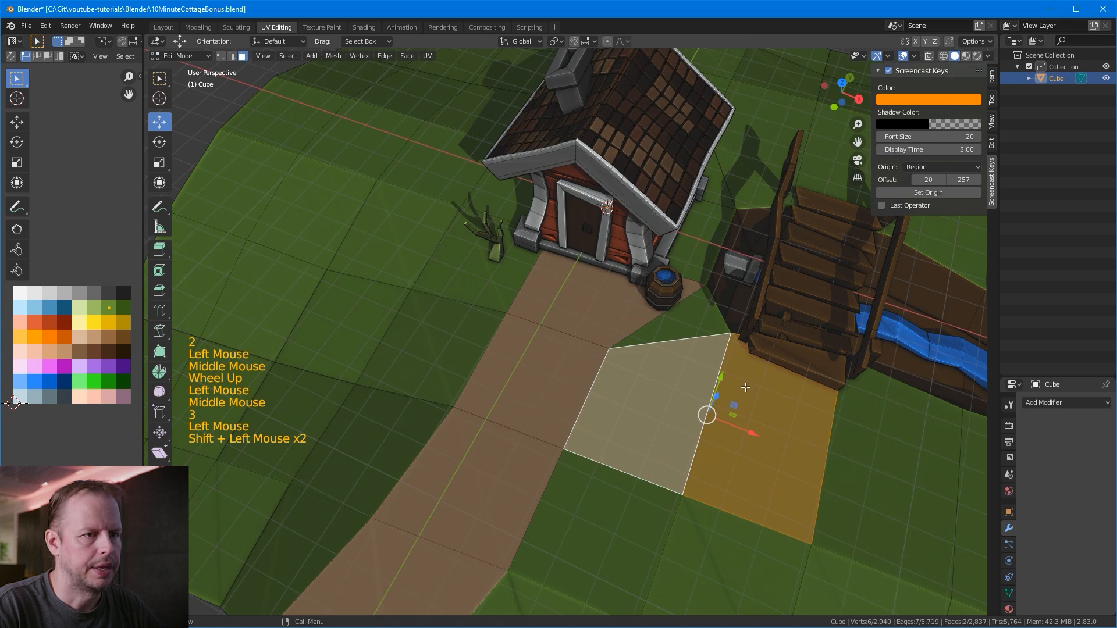
pyautogui.moveTo(646, 407); pyautogui.dragTo(617, 396, button='middle')
pyautogui.press('g')
# Step: Move the vertices along the outer edge of the bridge branch inward to narrow and round the path
pyautogui.press('1')
pyautogui.click(842, 502)
pyautogui.moveTo(831, 470); pyautogui.dragTo(781, 492, button='middle')
pyautogui.keyDown('shift'); pyautogui.moveTo(781, 492); pyautogui.dragTo(653, 407, button='middle'); pyautogui.keyUp('shift')
pyautogui.click(649, 415)
pyautogui.moveTo(685, 362); pyautogui.dragTo(693, 384, button='middle')
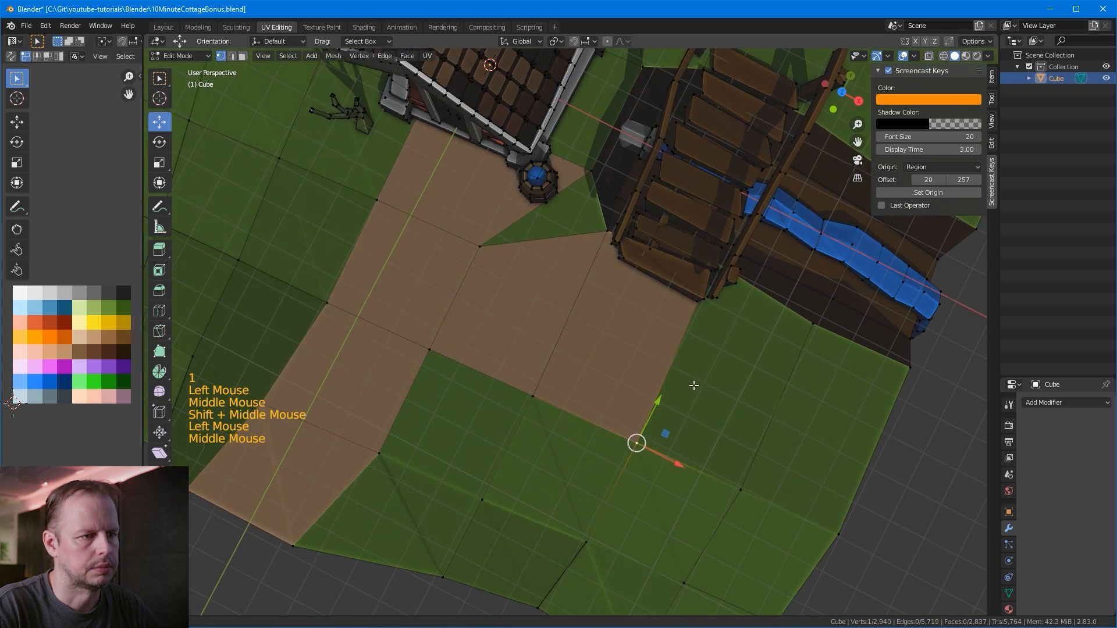
pyautogui.press('g')
pyautogui.click(683, 349)
pyautogui.press('g')
pyautogui.click(690, 372)
pyautogui.click(596, 387)
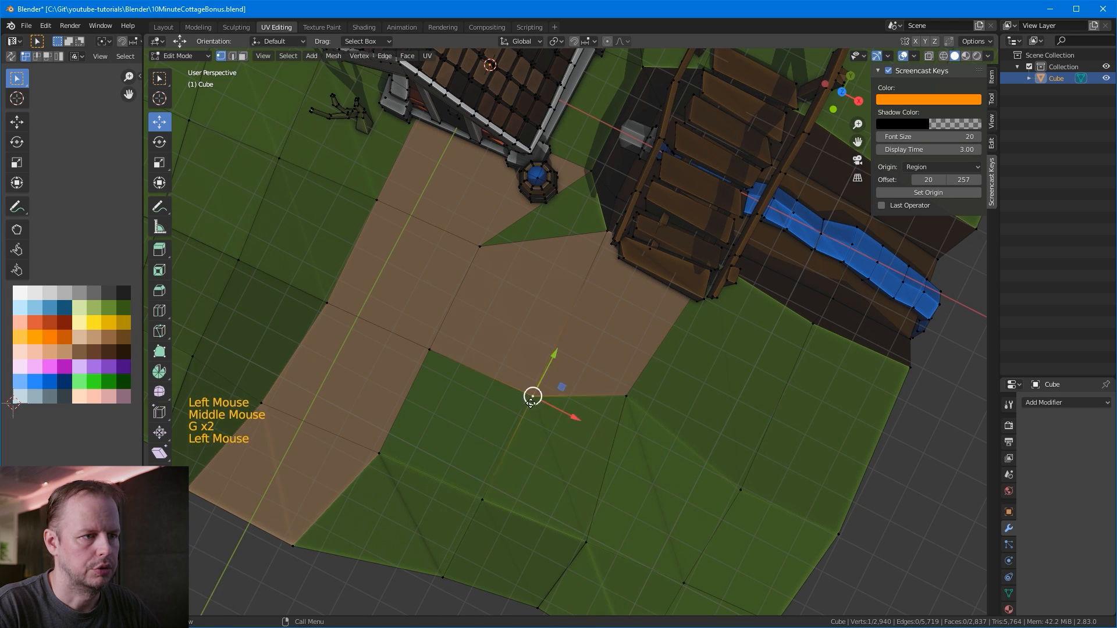
pyautogui.press('g')
pyautogui.click(459, 364)
pyautogui.press('g')
# Step: Using X-ray, move the path vertex hidden under the cottage's front corner about -0.58 m along X
pyautogui.moveTo(458, 365); pyautogui.dragTo(303, 250, button='middle')
pyautogui.press('2')
pyautogui.press('1')
pyautogui.hotkey('alt', 'z')
pyautogui.scroll(4, 209, 244)
pyautogui.keyDown('shift'); pyautogui.moveTo(210, 244); pyautogui.dragTo(619, 327, button='middle'); pyautogui.keyUp('shift')
pyautogui.scroll(1, 669, 324)
pyautogui.scroll(1, 512, 284)
pyautogui.moveTo(386, 258); pyautogui.dragTo(367, 183, button='middle')
pyautogui.scroll(-3, 484, 211)
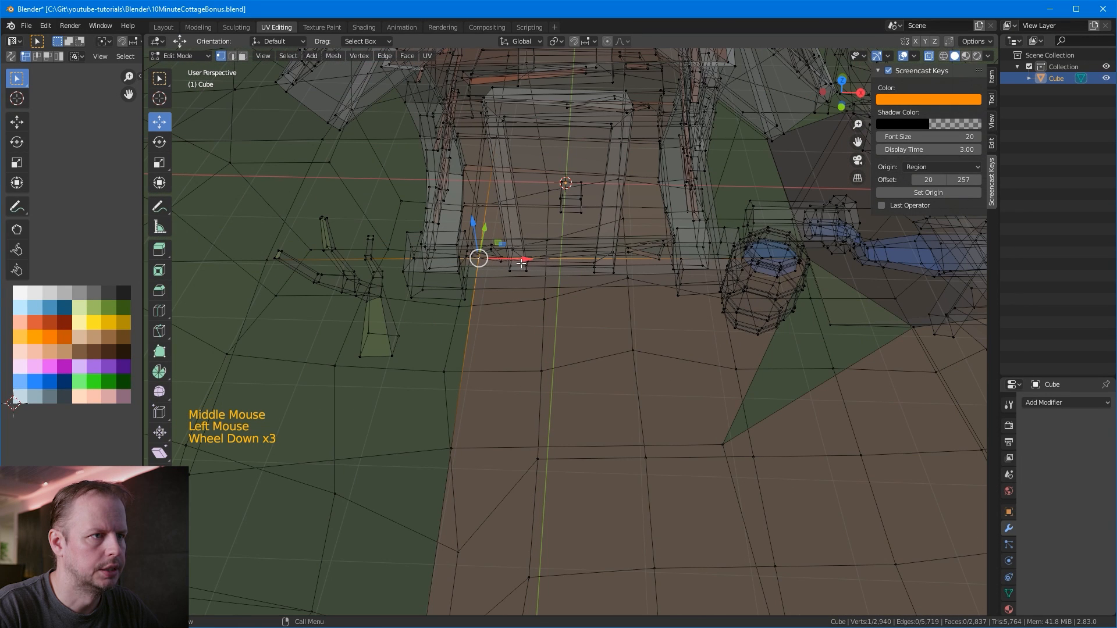
pyautogui.moveTo(526, 258); pyautogui.dragTo(485, 259)
pyautogui.hotkey('alt', 'z')
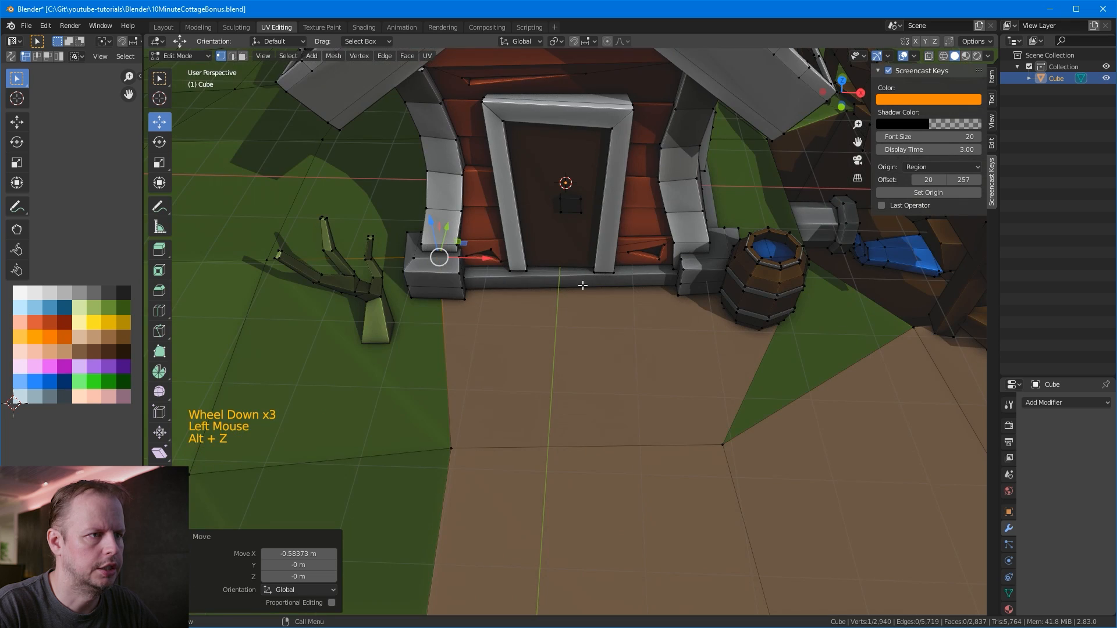
pyautogui.moveTo(568, 282); pyautogui.dragTo(601, 284, button='middle')
pyautogui.scroll(-1, 601, 284)
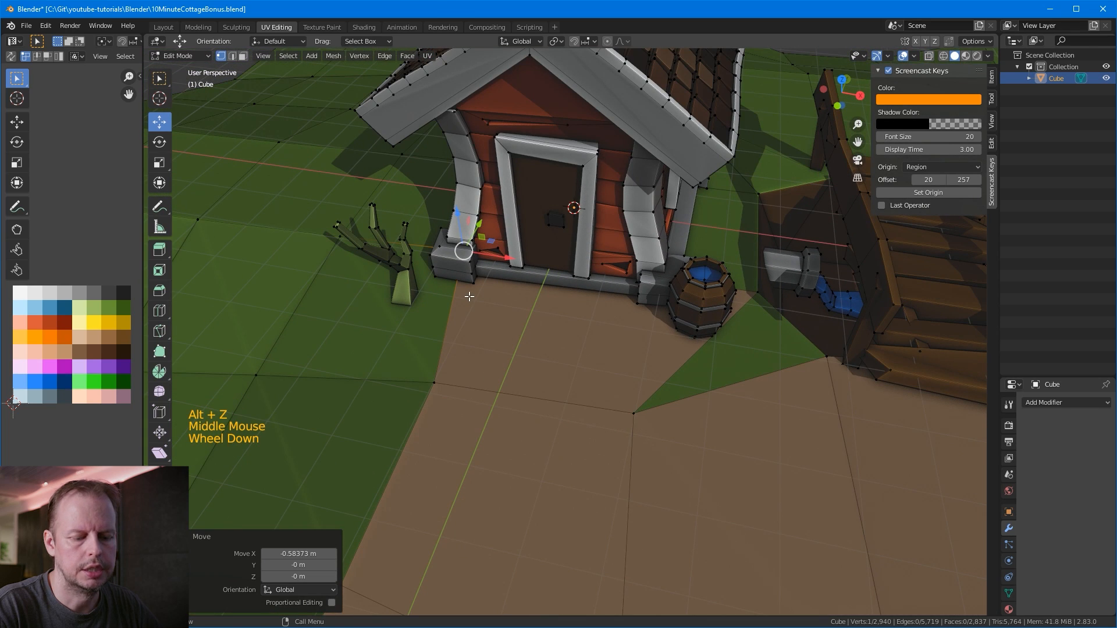
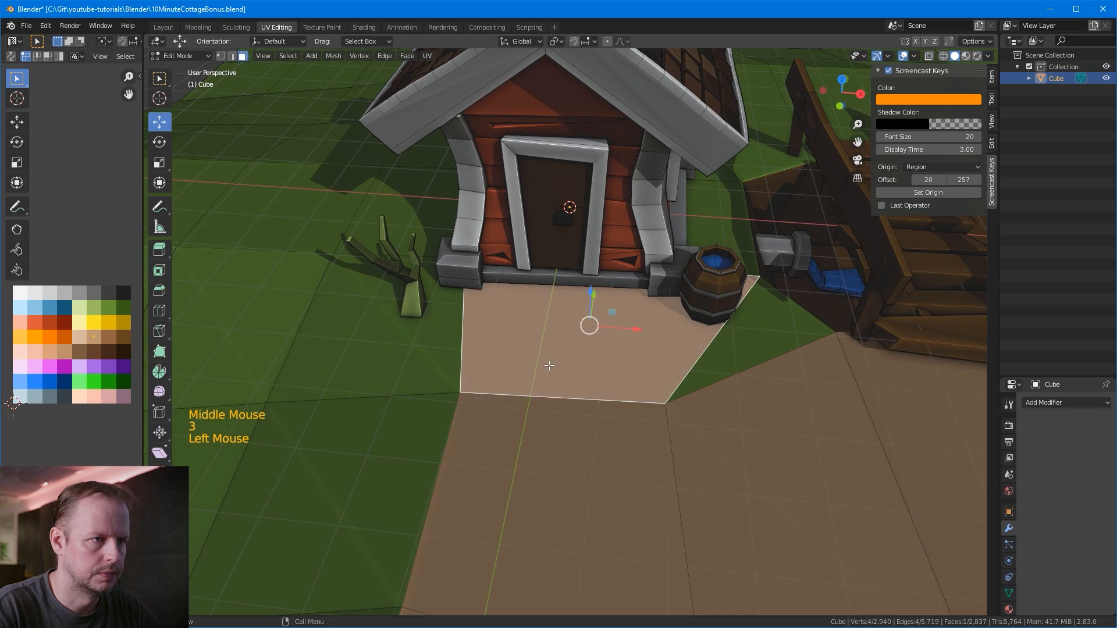
# Step: Move the outer path vertex in front of the plant slightly outward to widen the path near the door
pyautogui.press('1')
pyautogui.click(588, 325)
pyautogui.moveTo(635, 328); pyautogui.dragTo(476, 394)
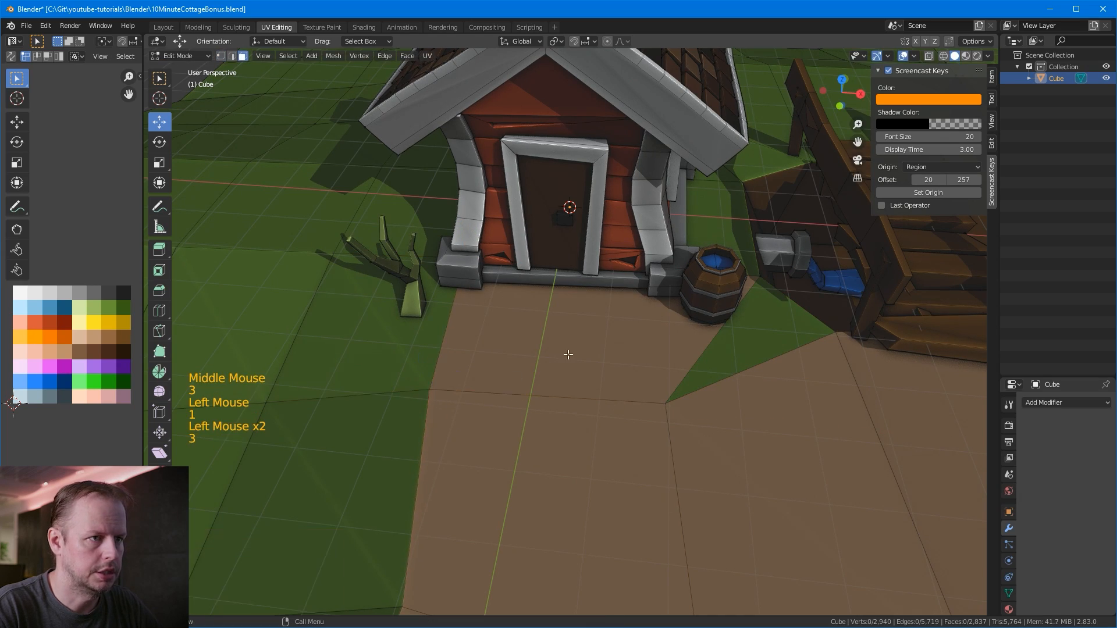
# Step: Recolor the ground faces beside and behind the cottage path brown to continue the dirt path around the house
pyautogui.press('3')
pyautogui.scroll(-3, 557, 359)
pyautogui.moveTo(558, 356)
pyautogui.mouseDown(button='middle')
pyautogui.moveTo(605, 340)
pyautogui.moveTo(583, 295)
pyautogui.moveTo(539, 292)
pyautogui.moveTo(548, 301)
pyautogui.moveTo(569, 287)
pyautogui.mouseUp(button='middle')
pyautogui.press('3')
pyautogui.click(629, 349)
pyautogui.keyDown('shift'); pyautogui.click(646, 338); pyautogui.keyUp('shift')
pyautogui.press('g')
# Step: Adjust the path's corner vertex behind the cottage and move the path vertex near the plant about -0.92 m along X
pyautogui.press('1')
pyautogui.click(480, 365)
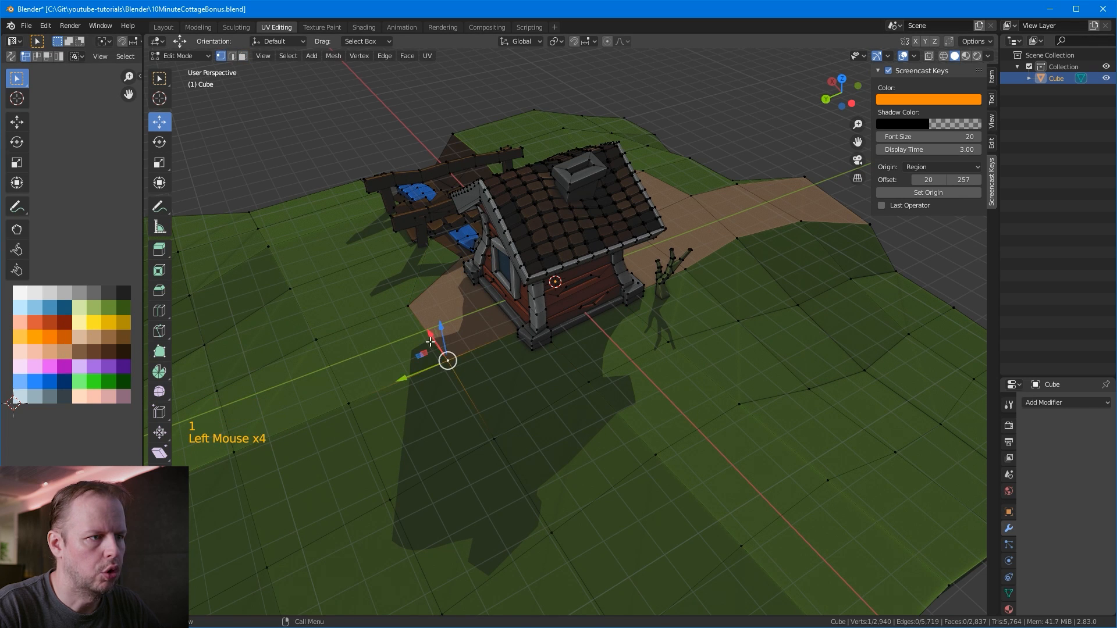
pyautogui.moveTo(431, 342); pyautogui.dragTo(589, 349, button='middle')
pyautogui.click(617, 338)
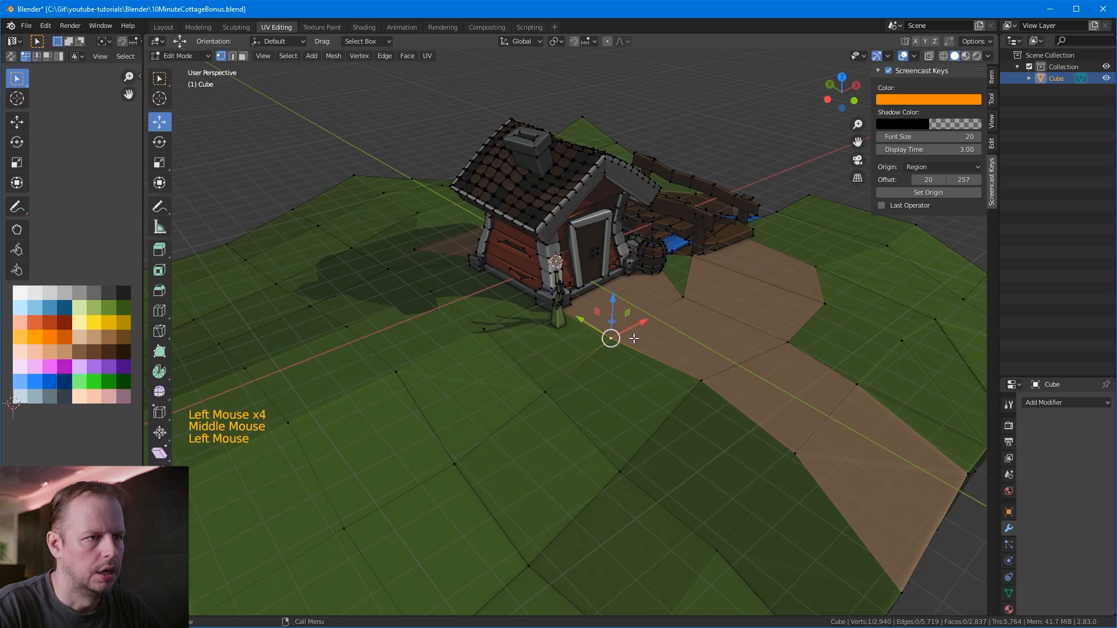
pyautogui.moveTo(629, 325); pyautogui.dragTo(607, 334)
pyautogui.moveTo(607, 334); pyautogui.dragTo(623, 305, button='middle')
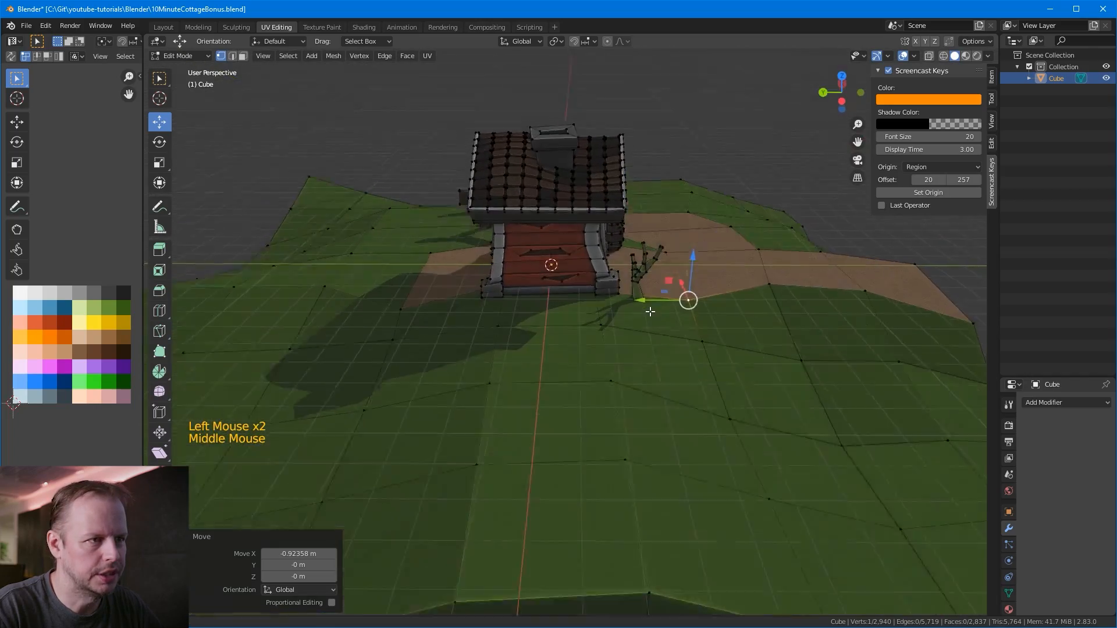
# Step: Using X-ray, move the path vertices hidden under the cottage's corners outward, the one by the plant about -1.9 m along X
pyautogui.hotkey('alt', 'z')
pyautogui.scroll(4, 623, 305)
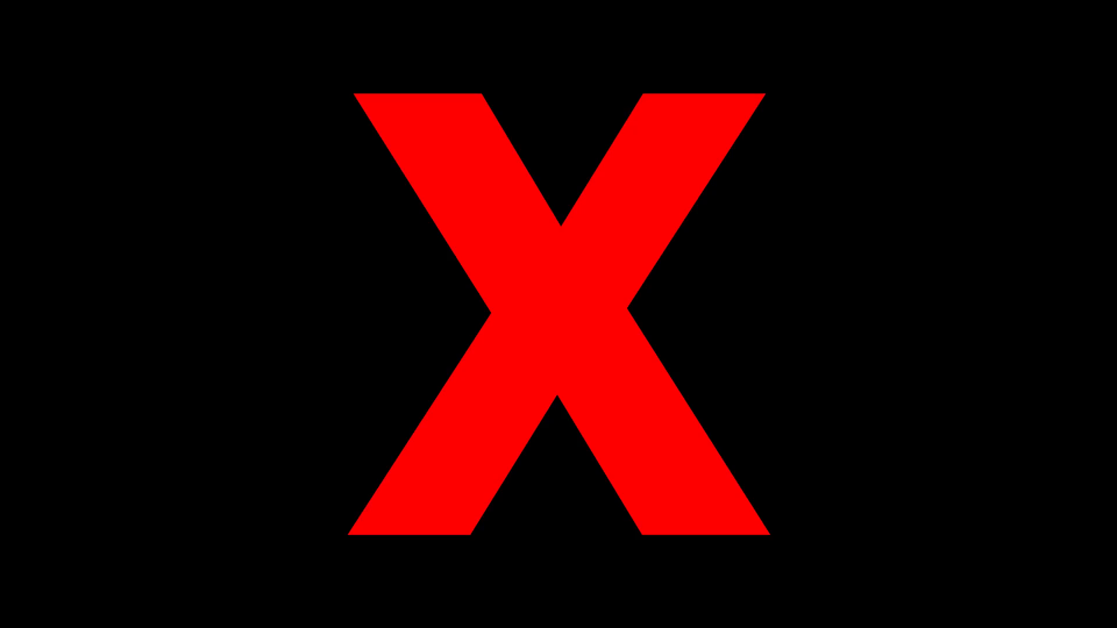
pyautogui.moveTo(582, 302); pyautogui.dragTo(675, 269, button='middle')
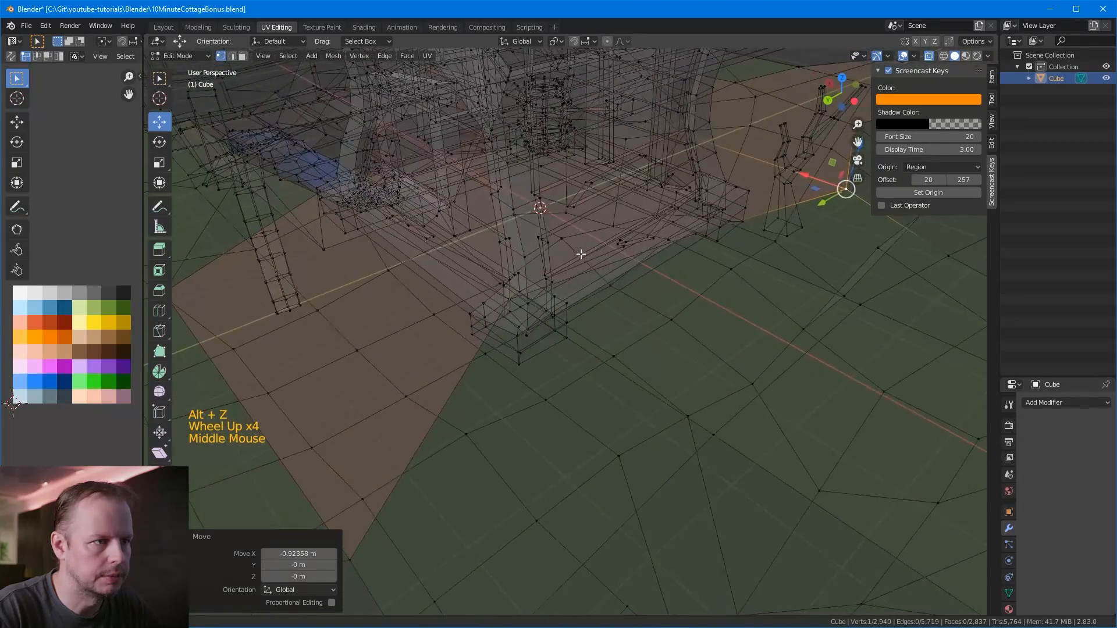
pyautogui.scroll(1, 594, 293)
pyautogui.scroll(-2, 594, 293)
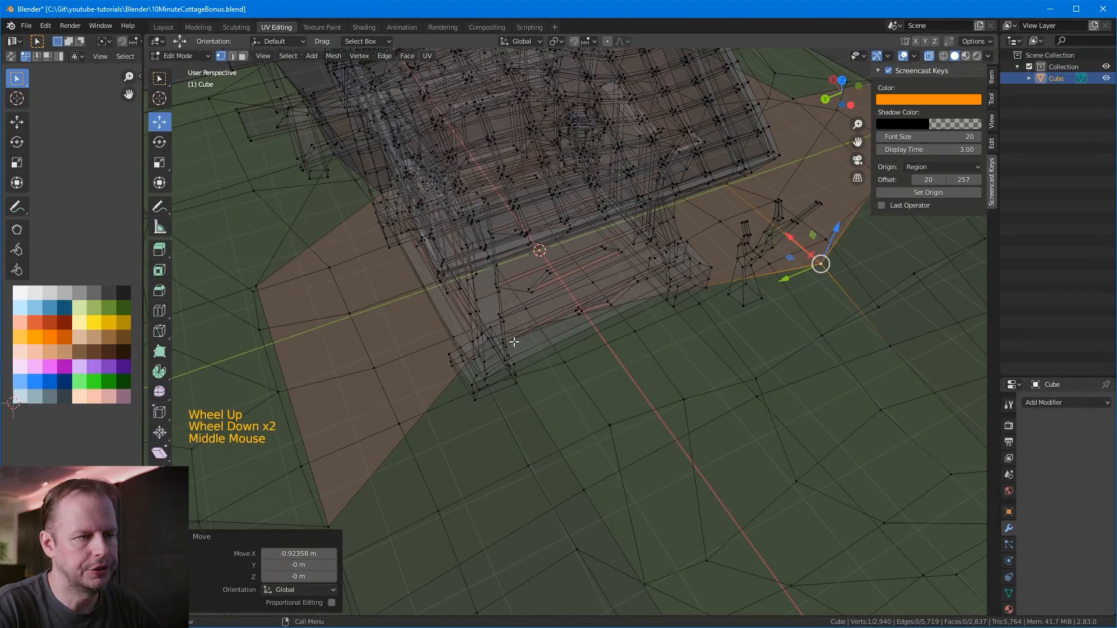
pyautogui.moveTo(454, 348); pyautogui.dragTo(577, 342, button='middle')
pyautogui.scroll(3, 495, 351)
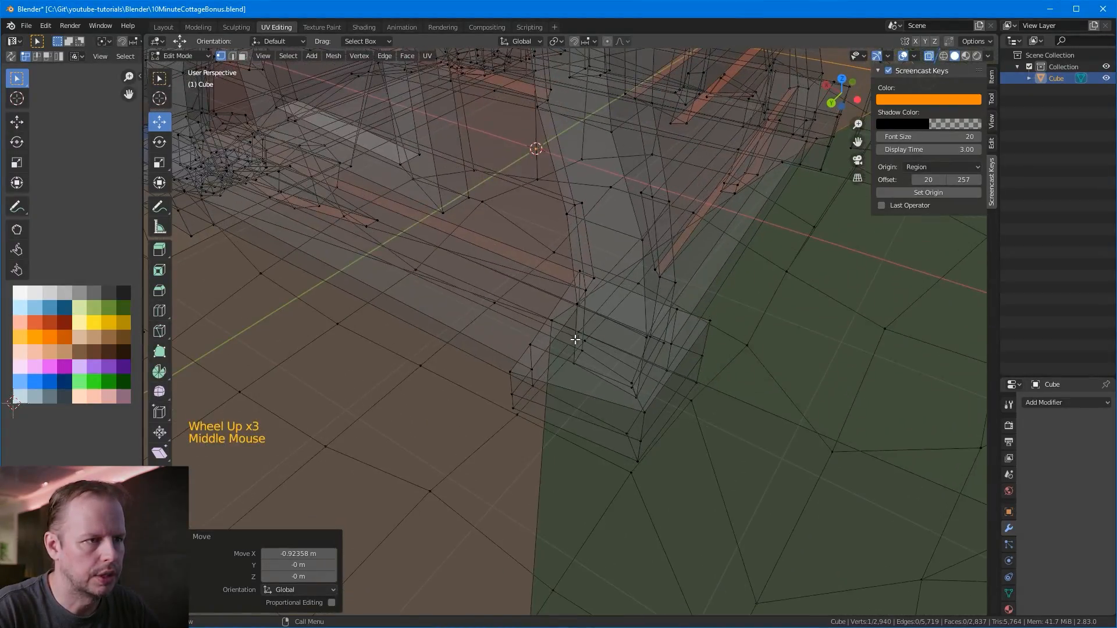
pyautogui.click(576, 341)
pyautogui.scroll(-3, 630, 361)
pyautogui.moveTo(534, 309); pyautogui.dragTo(640, 347)
pyautogui.moveTo(640, 347); pyautogui.dragTo(723, 313, button='middle')
pyautogui.scroll(2, 723, 324)
pyautogui.click(708, 282)
pyautogui.moveTo(685, 254); pyautogui.dragTo(789, 413)
pyautogui.scroll(-2, 785, 402)
pyautogui.hotkey('alt', 'z')
pyautogui.moveTo(439, 284)
pyautogui.mouseDown(button='middle')
pyautogui.moveTo(408, 273)
pyautogui.moveTo(439, 283)
pyautogui.mouseUp(button='middle')
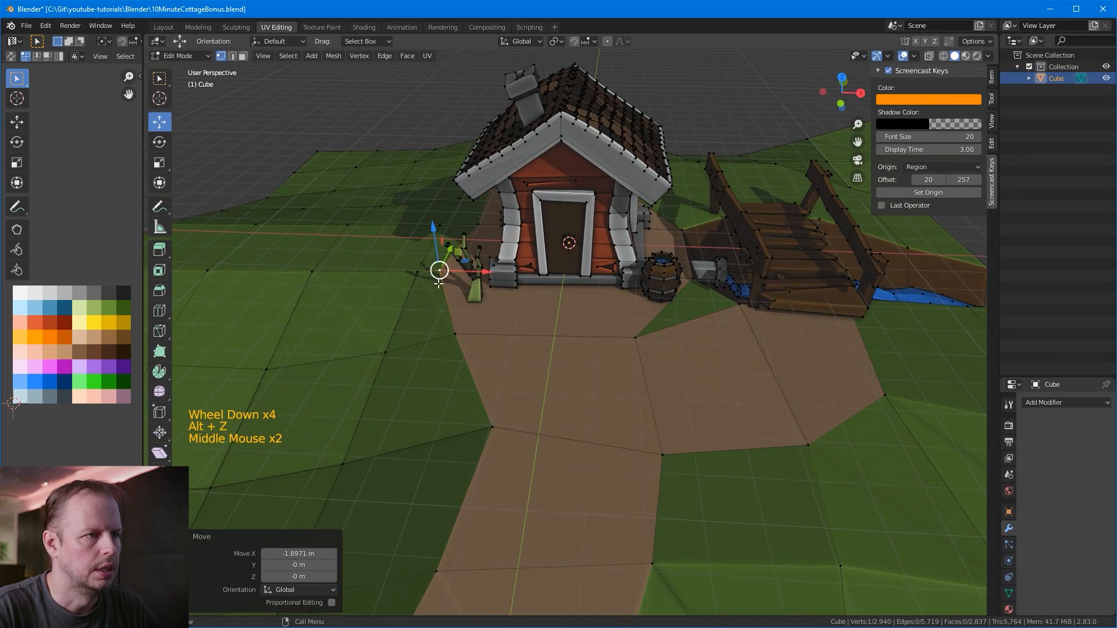
# Step: Move the ground vertex beside the plant by about 0.52 m in X and 1.16 m in Y, and leave mesh editing
pyautogui.click(471, 280)
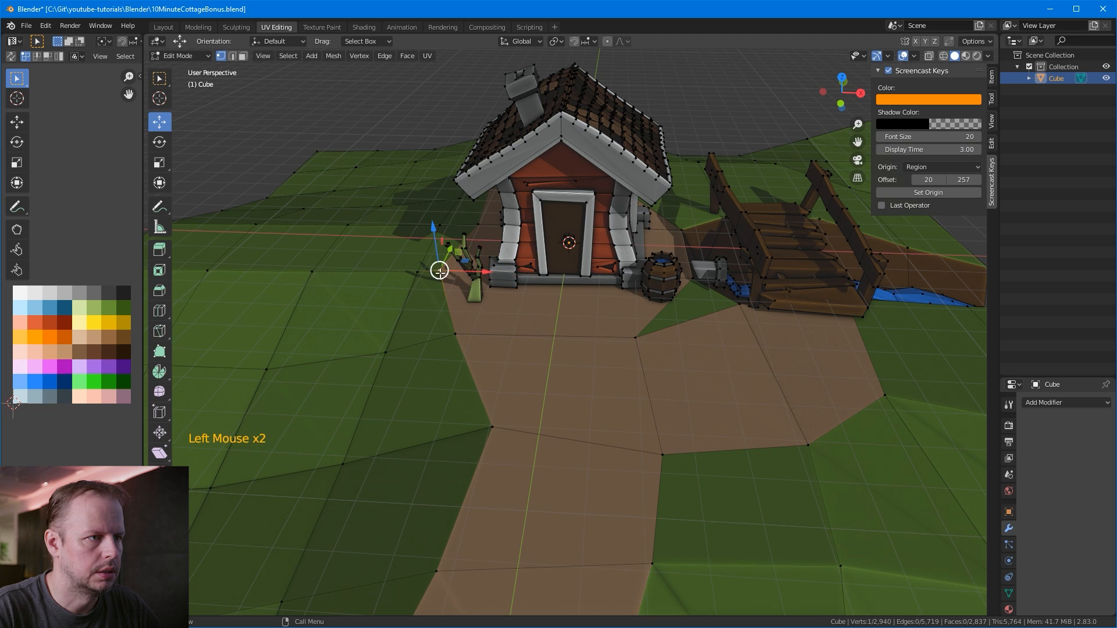
pyautogui.click(480, 273)
pyautogui.click(524, 315)
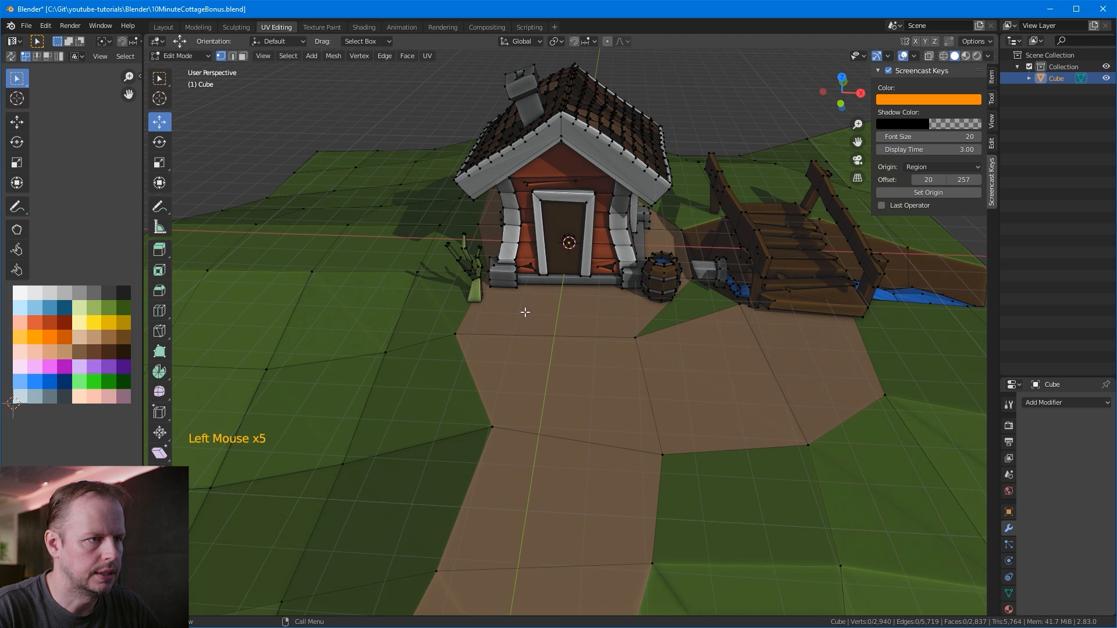
pyautogui.press('g')
pyautogui.moveTo(526, 289); pyautogui.dragTo(612, 282, button='middle')
pyautogui.click(554, 324)
pyautogui.scroll(-1, 612, 282)
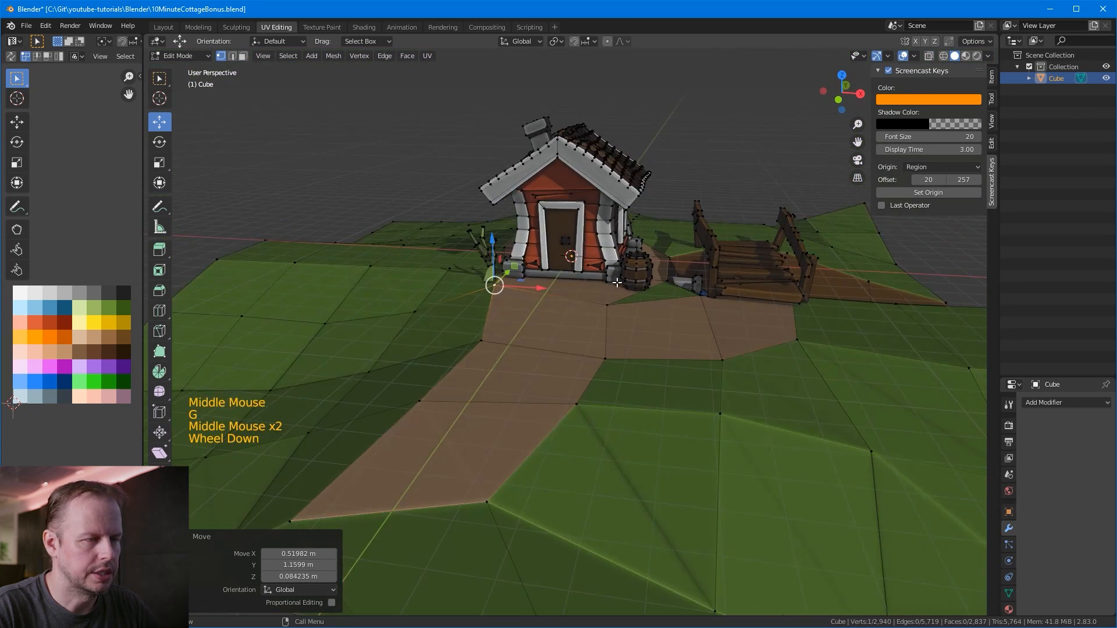
pyautogui.scroll(-1, 612, 282)
pyautogui.press('Tab')
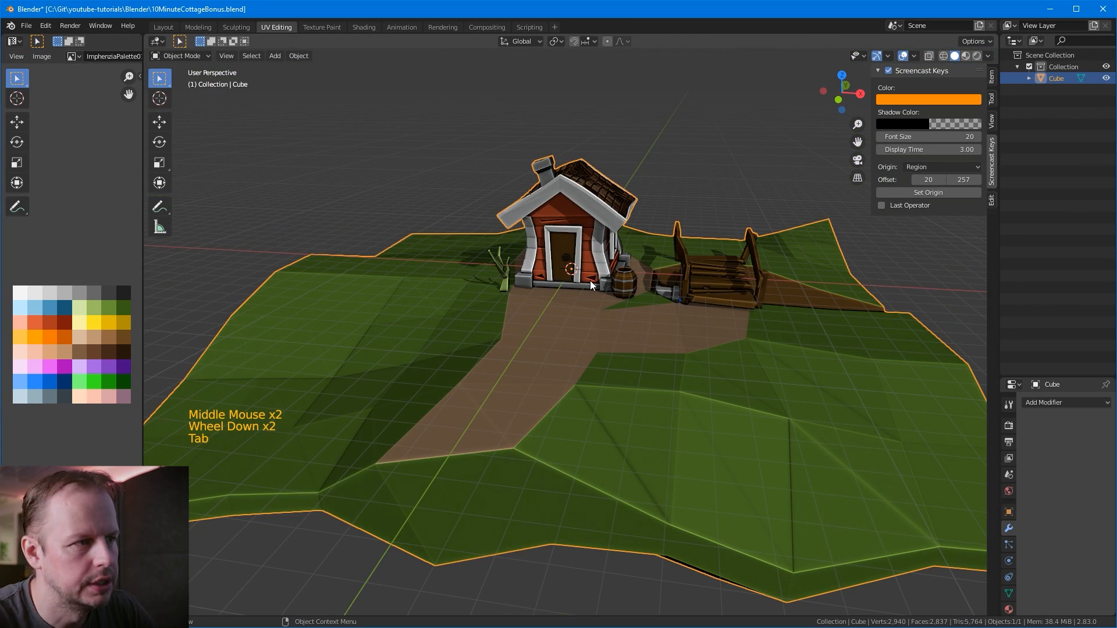
# Step: Select all the brown path faces, including the bridge branch and those beside the cottage, and extrude them about 0.19 m down
pyautogui.moveTo(620, 213); pyautogui.dragTo(518, 426, button='middle')
pyautogui.press('3')
pyautogui.click(519, 426)
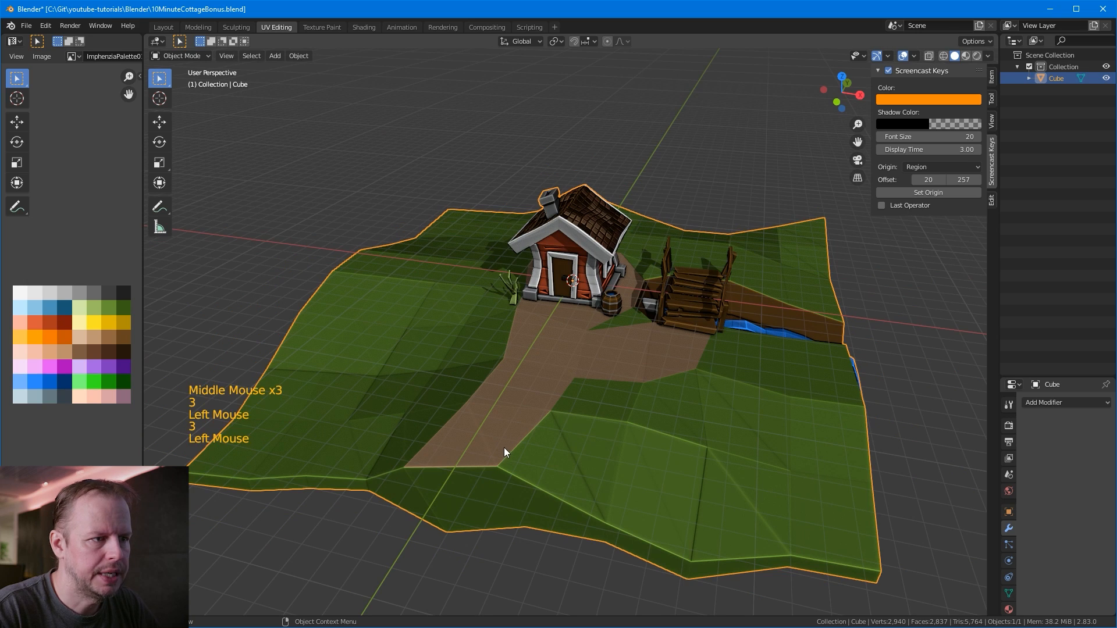
pyautogui.press('Tab')
pyautogui.press('3')
pyautogui.click(512, 419)
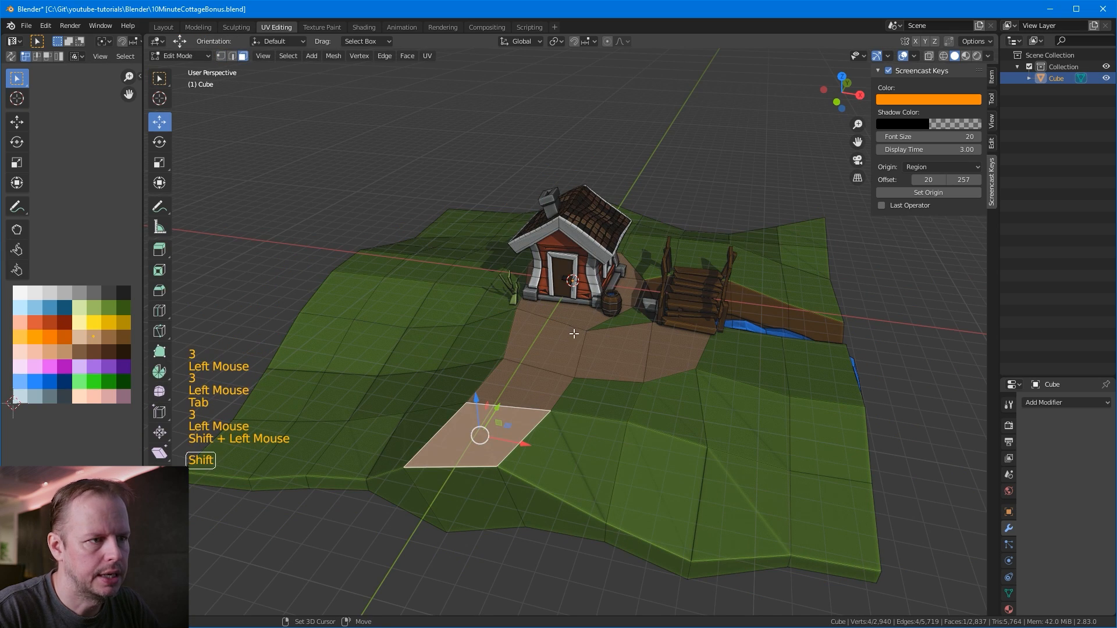
pyautogui.keyDown('shift'); pyautogui.click(516, 381); pyautogui.keyUp('shift')
pyautogui.keyDown('shift'); pyautogui.click(523, 372); pyautogui.keyUp('shift')
pyautogui.keyDown('shift'); pyautogui.click(623, 301); pyautogui.keyUp('shift')
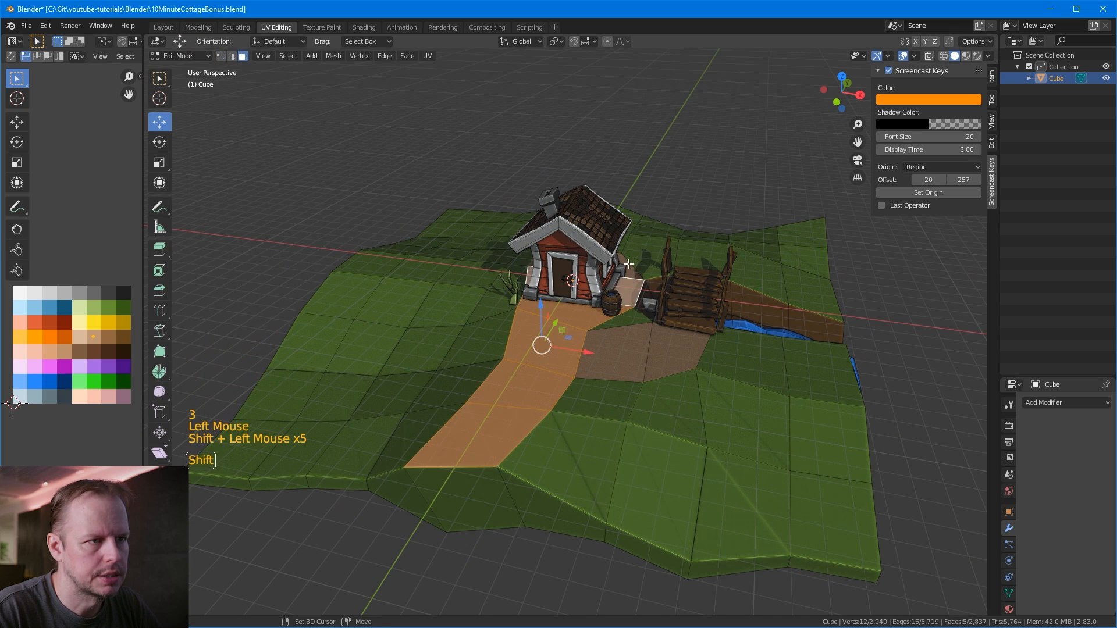
pyautogui.keyDown('shift'); pyautogui.click(670, 355); pyautogui.keyUp('shift')
pyautogui.keyDown('shift'); pyautogui.click(624, 356); pyautogui.keyUp('shift')
pyautogui.moveTo(624, 356); pyautogui.dragTo(636, 293, button='middle')
pyautogui.scroll(1, 739, 349)
pyautogui.press('e')
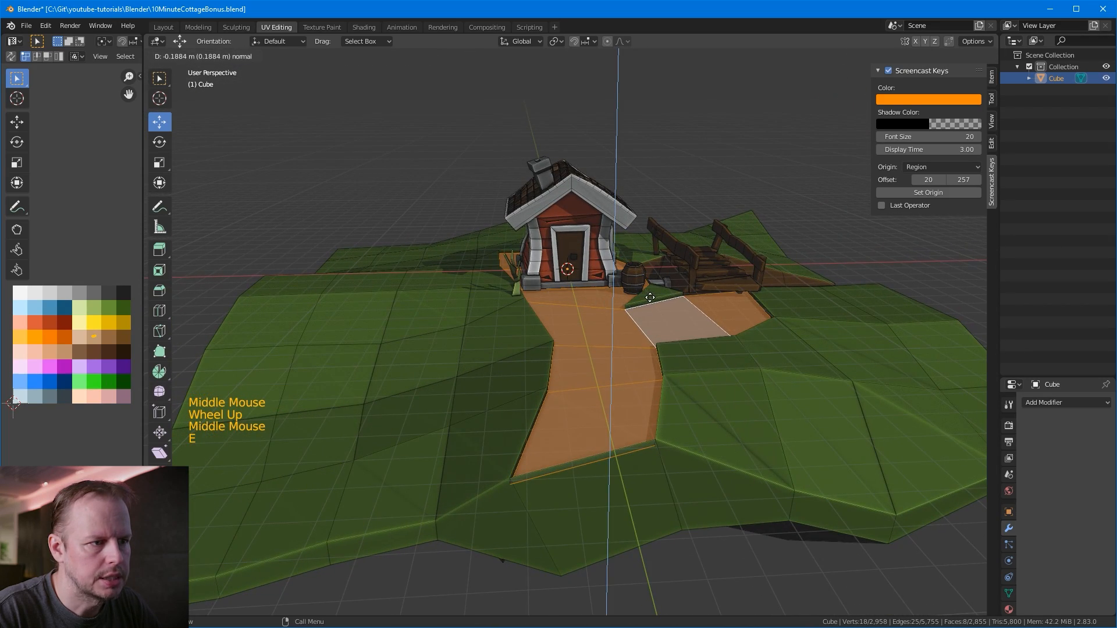
pyautogui.click(650, 298)
# Step: Select the edge at the path's front end and move it about 0.32 m downward
pyautogui.moveTo(686, 367); pyautogui.dragTo(674, 351, button='middle')
pyautogui.press('2')
pyautogui.click(574, 409)
pyautogui.press('g')
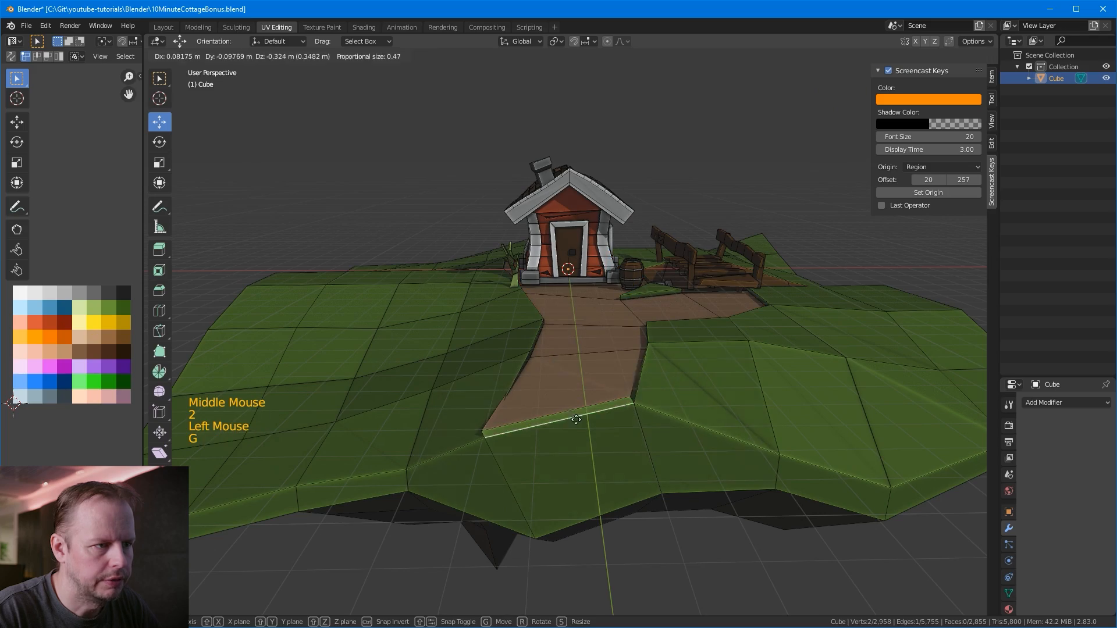
pyautogui.moveTo(575, 419); pyautogui.dragTo(551, 390, button='middle')
# Step: Fine-tune the position of the path's front edge, ending with a nudge of about 0.09 m upward
pyautogui.press('g')
pyautogui.press('1')
pyautogui.scroll(2, 482, 442)
pyautogui.scroll(-2, 526, 406)
pyautogui.press('g')
pyautogui.press('g')
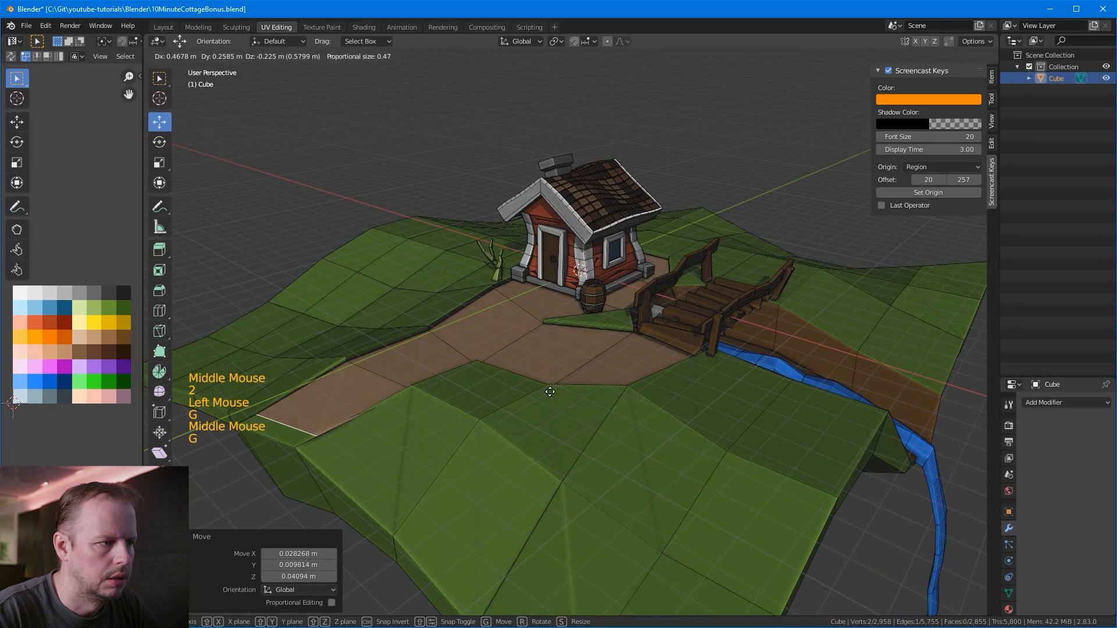
pyautogui.moveTo(279, 431); pyautogui.dragTo(495, 360, button='middle')
pyautogui.click(589, 397)
pyautogui.press('g')
pyautogui.click(604, 392)
pyautogui.scroll(2, 722, 421)
pyautogui.moveTo(495, 361); pyautogui.dragTo(669, 349, button='middle')
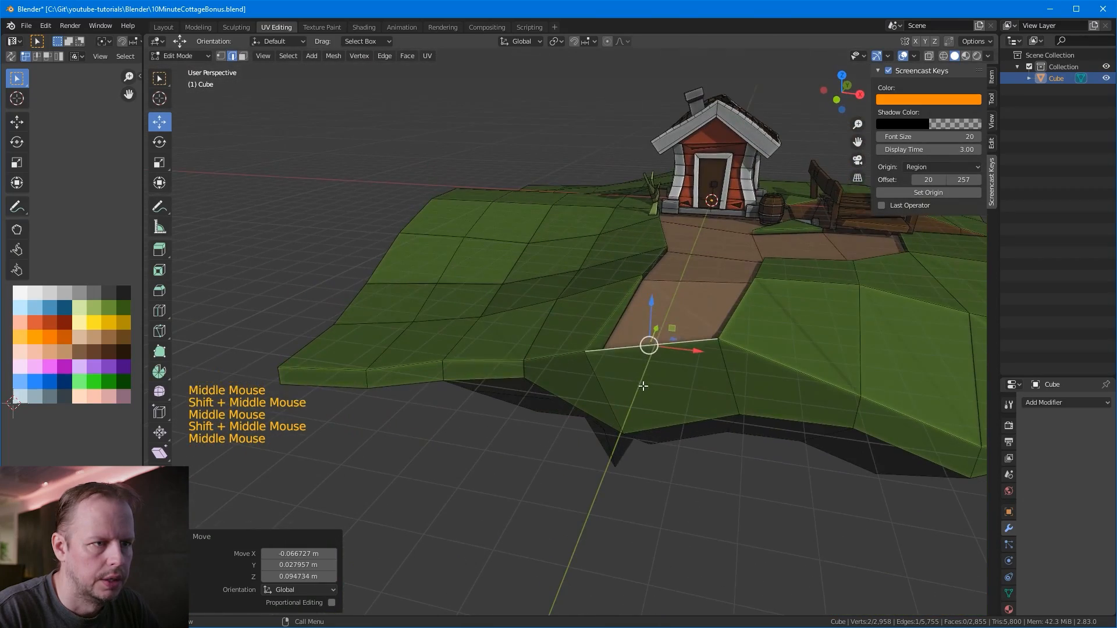
# Step: Delete the terrain side face directly below the path's front end
pyautogui.press('3')
pyautogui.click(671, 370)
pyautogui.press('Delete')
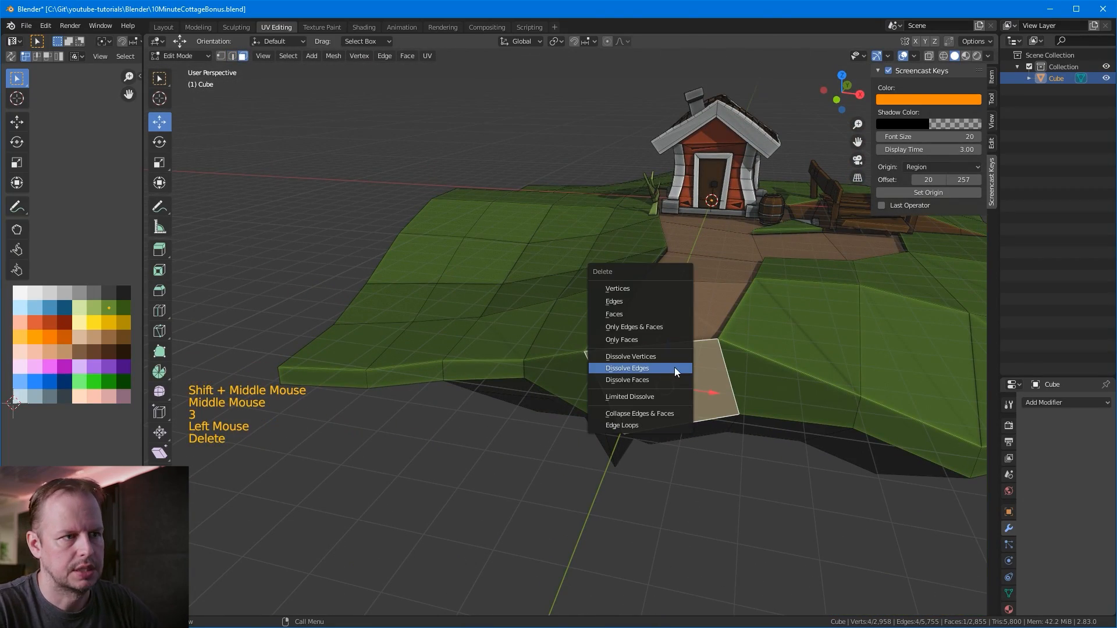
pyautogui.click(676, 315)
# Step: Enable vertex snapping and snap the loose vertices at both corners of the path's front end onto the neighbouring ground vertices
pyautogui.scroll(2, 676, 314)
pyautogui.moveTo(676, 314); pyautogui.dragTo(692, 356, button='middle')
pyautogui.scroll(2, 687, 350)
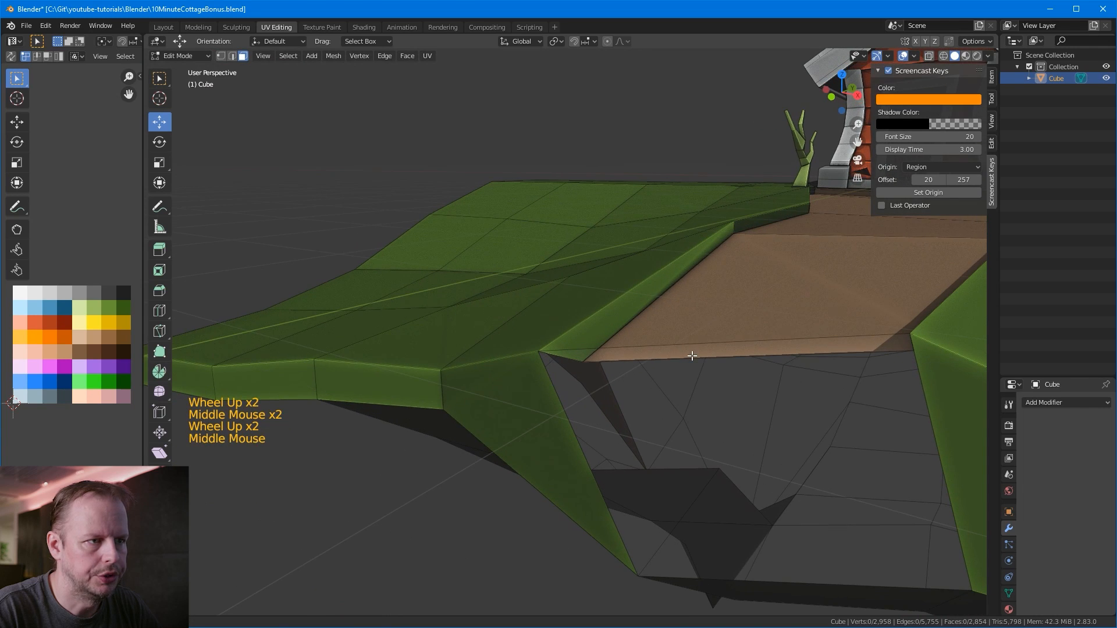
pyautogui.click(591, 38)
pyautogui.click(565, 89)
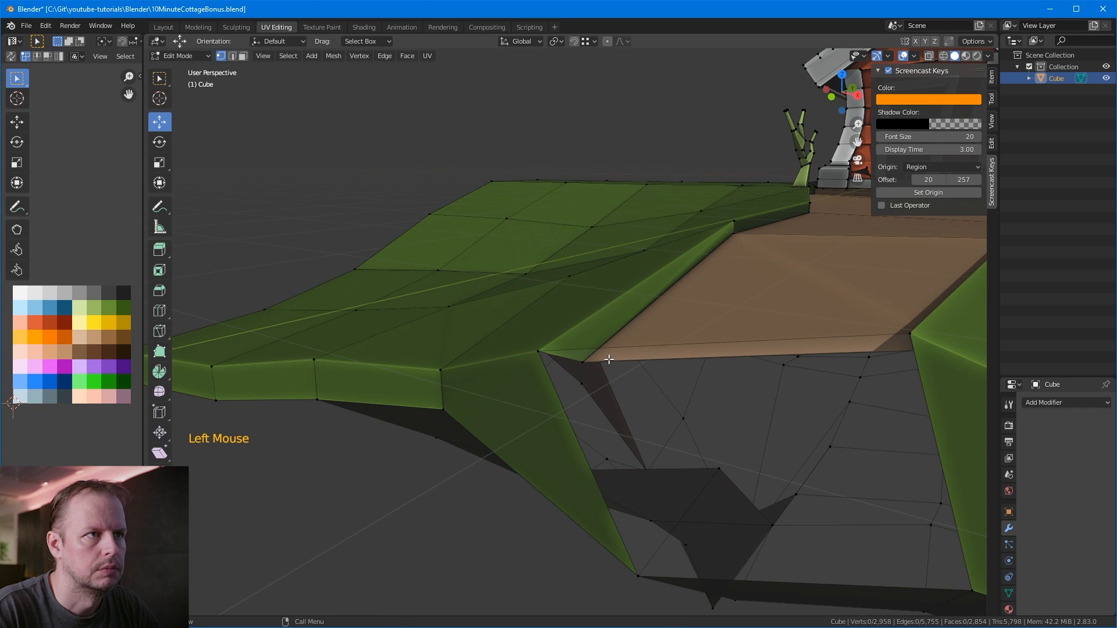
pyautogui.moveTo(591, 368); pyautogui.dragTo(616, 400, button='middle')
pyautogui.press('g')
pyautogui.click(506, 371)
pyautogui.click(796, 271)
pyautogui.press('g')
pyautogui.click(809, 268)
# Step: Select the whole mesh and merge its overlapping vertices by distance
pyautogui.scroll(2, 809, 269)
pyautogui.press('a')
pyautogui.press('m')
pyautogui.click(662, 348)
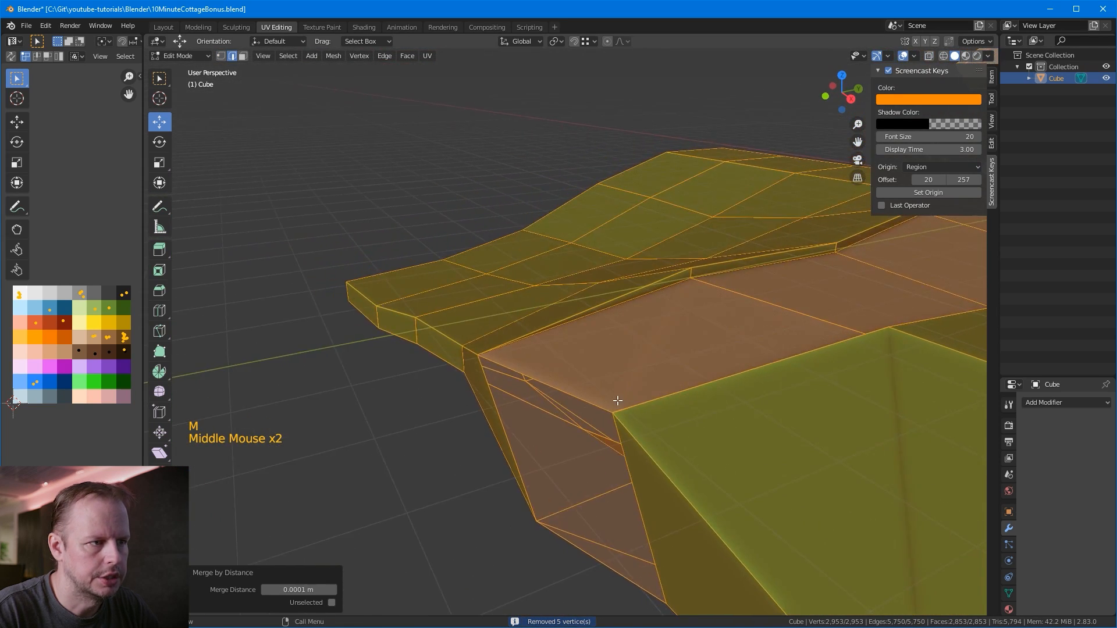
# Step: Fill the opening below the path's front end with a new face
pyautogui.scroll(3, 513, 446)
pyautogui.press('2')
pyautogui.scroll(-3, 513, 446)
pyautogui.moveTo(514, 446); pyautogui.dragTo(634, 392, button='middle')
pyautogui.scroll(-1, 646, 387)
pyautogui.press('3')
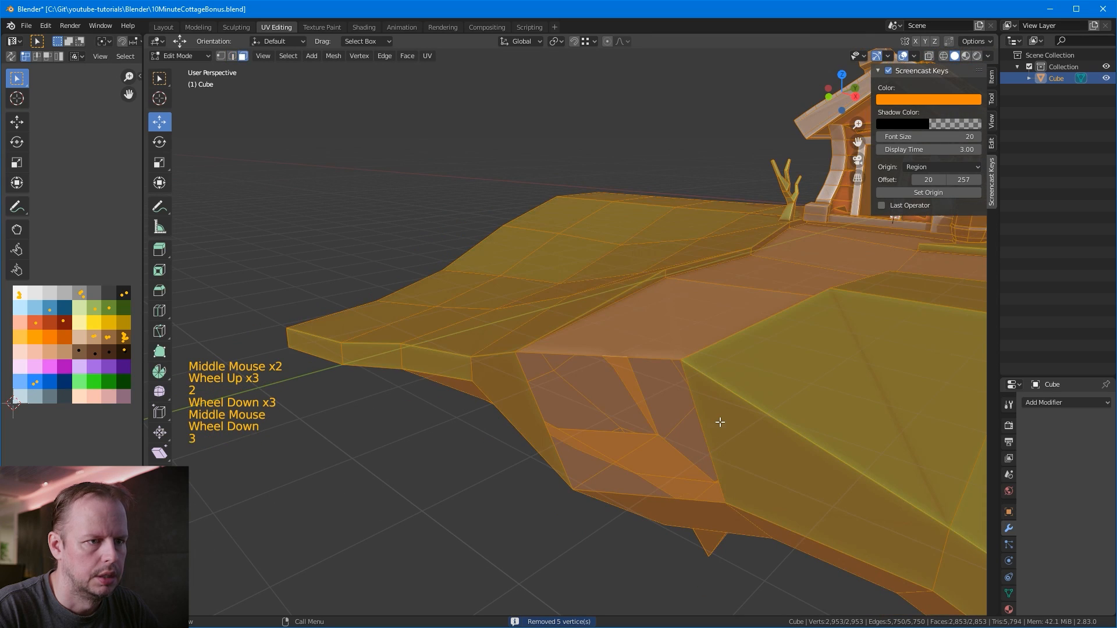
pyautogui.click(700, 424)
pyautogui.press('2')
pyautogui.click(702, 423)
pyautogui.press('f')
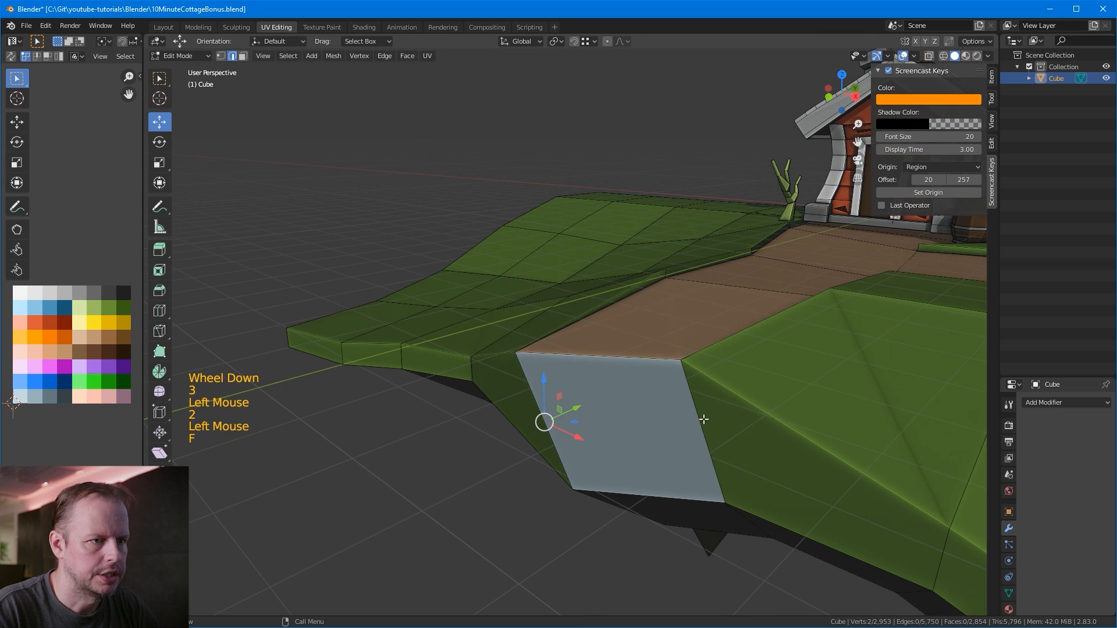
# Step: Move the new front face's UVs onto the grass green palette swatch and leave mesh editing
pyautogui.press('g')
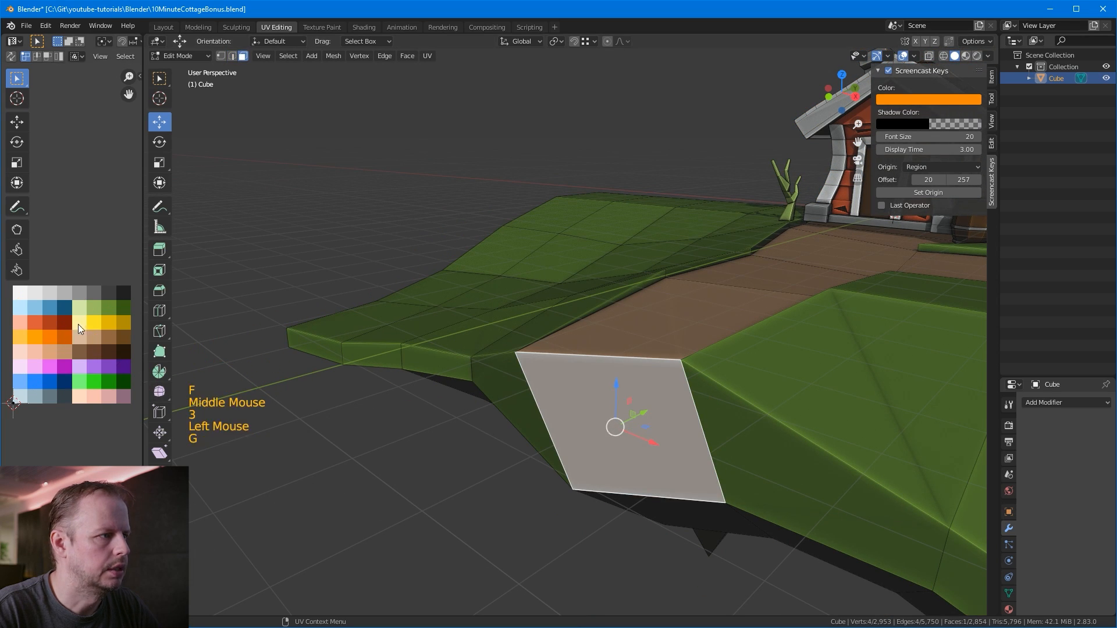
pyautogui.click(49, 391)
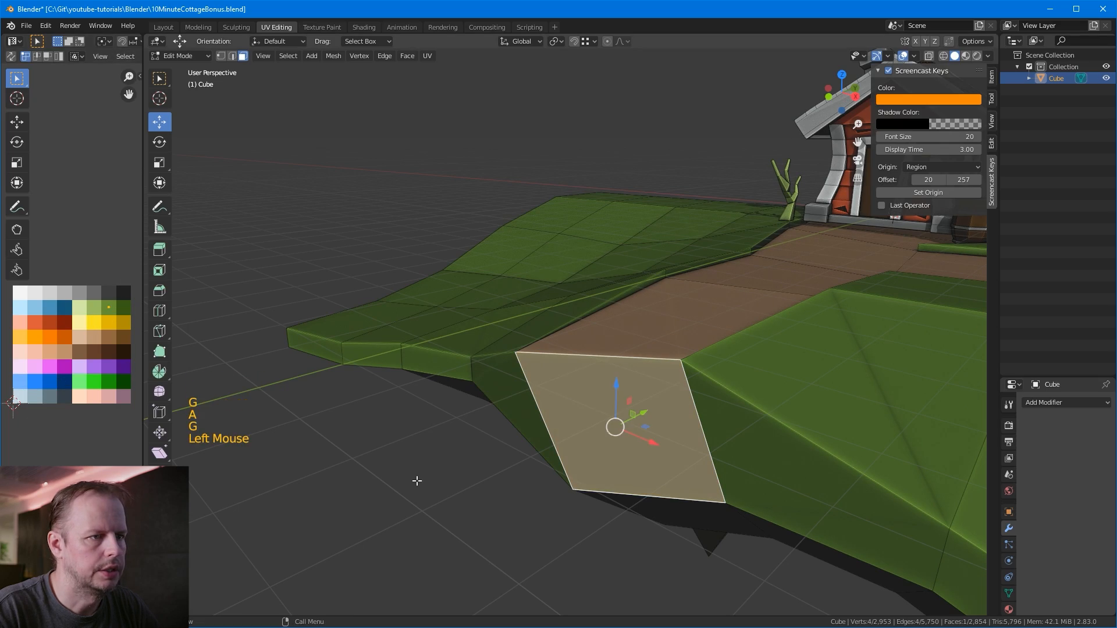
pyautogui.scroll(-2, 559, 473)
pyautogui.moveTo(560, 472); pyautogui.dragTo(560, 473, button='middle')
pyautogui.press('Tab')
# Step: Move the rim and path vertices at the bend near the bridge to slope the path's bank
pyautogui.scroll(-4, 640, 454)
pyautogui.moveTo(640, 454); pyautogui.dragTo(711, 441, button='middle')
pyautogui.scroll(3, 801, 291)
pyautogui.keyDown('shift'); pyautogui.moveTo(801, 292); pyautogui.dragTo(545, 312, button='middle'); pyautogui.keyUp('shift')
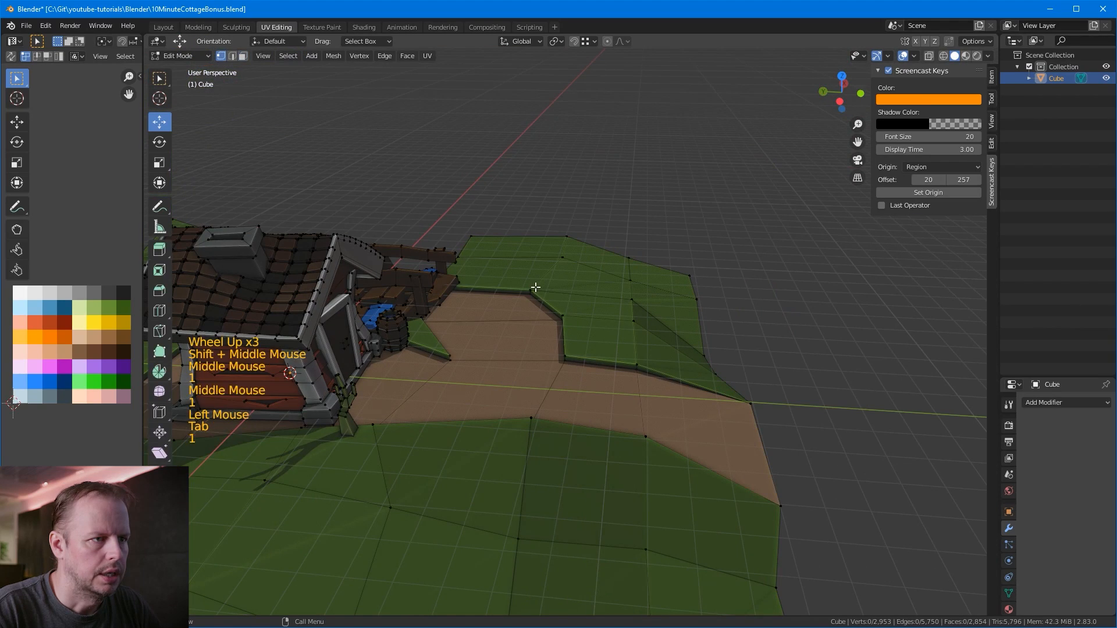
pyautogui.press('1')
pyautogui.click(527, 289)
pyautogui.press('g')
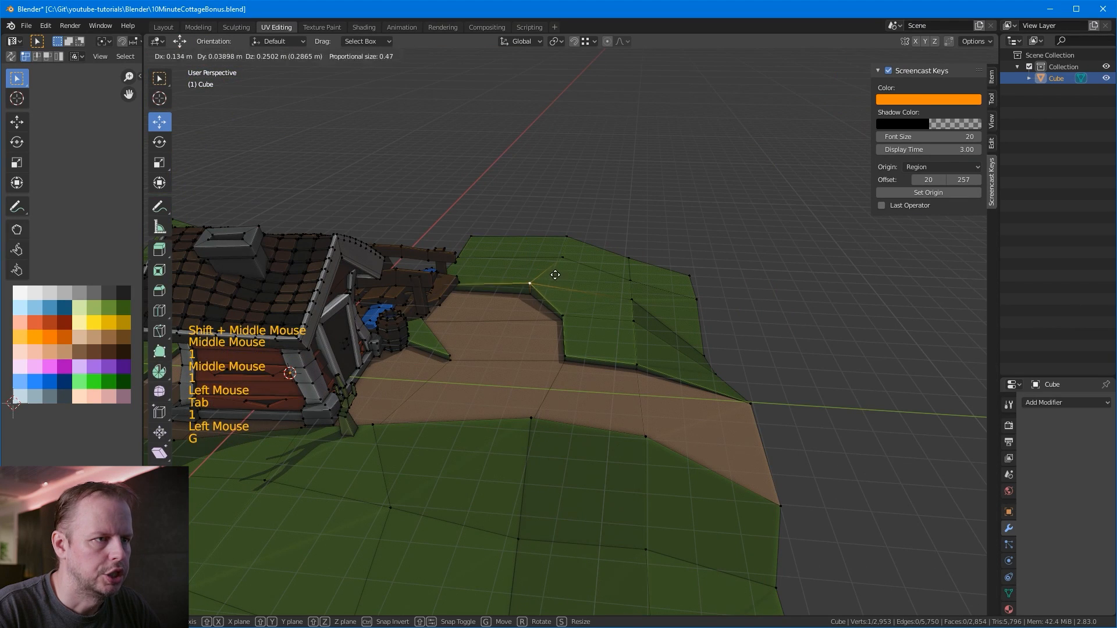
pyautogui.click(564, 281)
pyautogui.press('g')
pyautogui.click(568, 312)
pyautogui.press('g')
pyautogui.click(579, 312)
pyautogui.press('g')
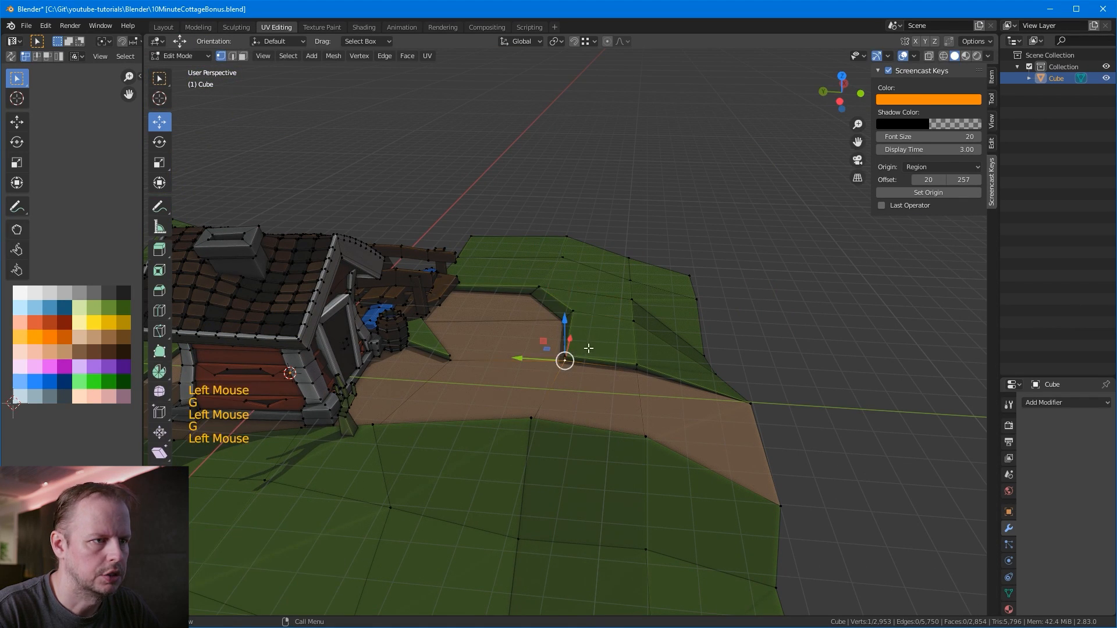
pyautogui.click(579, 349)
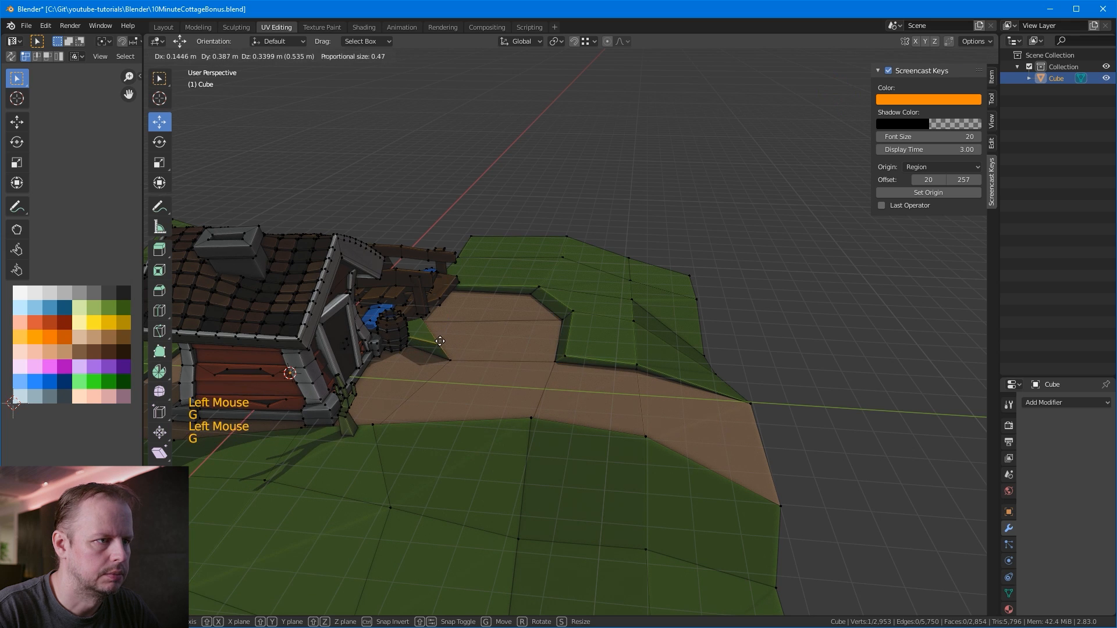
# Step: Adjust the grass wedge by the barrel and move the rim vertex opposite it about -0.19 m along X
pyautogui.moveTo(436, 343)
pyautogui.mouseDown(button='middle')
pyautogui.moveTo(407, 369)
pyautogui.moveTo(432, 358)
pyautogui.mouseUp(button='middle')
pyautogui.press('g')
pyautogui.click(428, 360)
pyautogui.click(385, 342)
pyautogui.press('g')
pyautogui.click(379, 342)
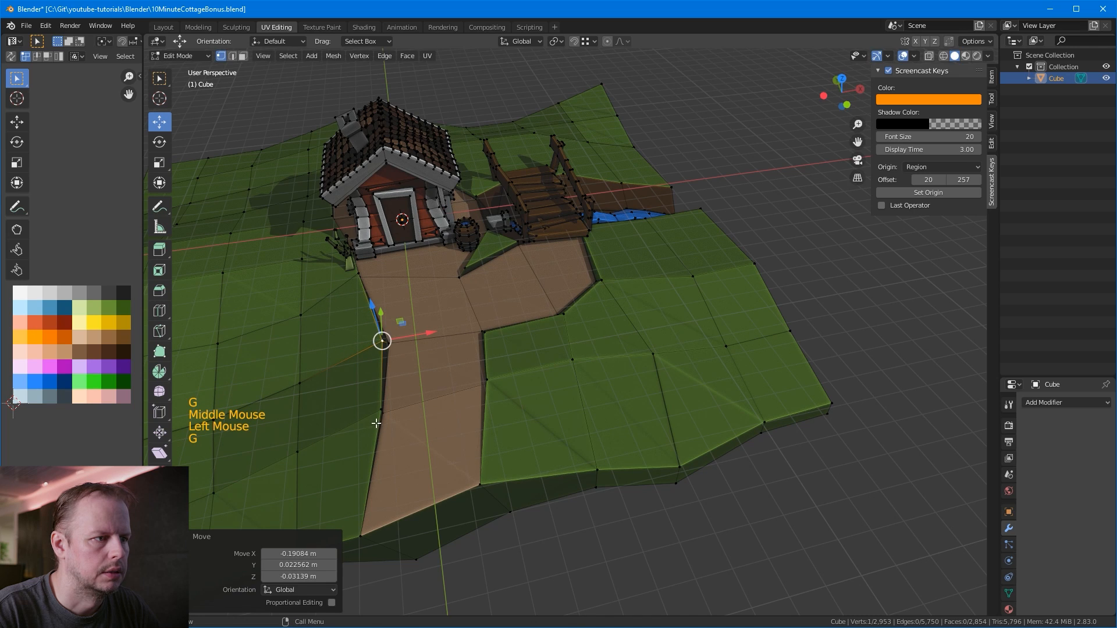
# Step: Shift the lower path vertex inward at the next bend and move its rim vertex outward, about -0.13 m X and 0.09 m Y
pyautogui.click(375, 426)
pyautogui.press('g')
pyautogui.rightClick(372, 411)
pyautogui.click(383, 414)
pyautogui.press('g')
pyautogui.rightClick(370, 414)
pyautogui.press('g')
pyautogui.click(402, 413)
pyautogui.click(382, 410)
pyautogui.press('g')
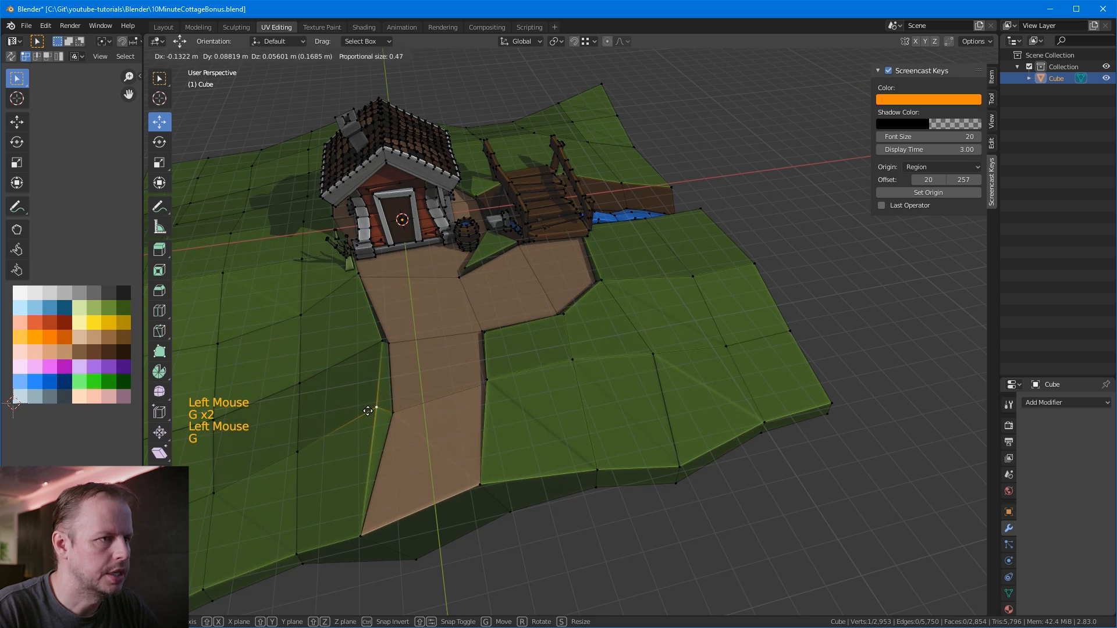
pyautogui.click(374, 409)
# Step: Move the rim vertices of the dirt patch behind the cottage outward, one by about -0.27 m X and 0.11 m Y
pyautogui.moveTo(524, 407); pyautogui.dragTo(508, 382, button='middle')
pyautogui.moveTo(608, 351); pyautogui.dragTo(629, 340, button='middle')
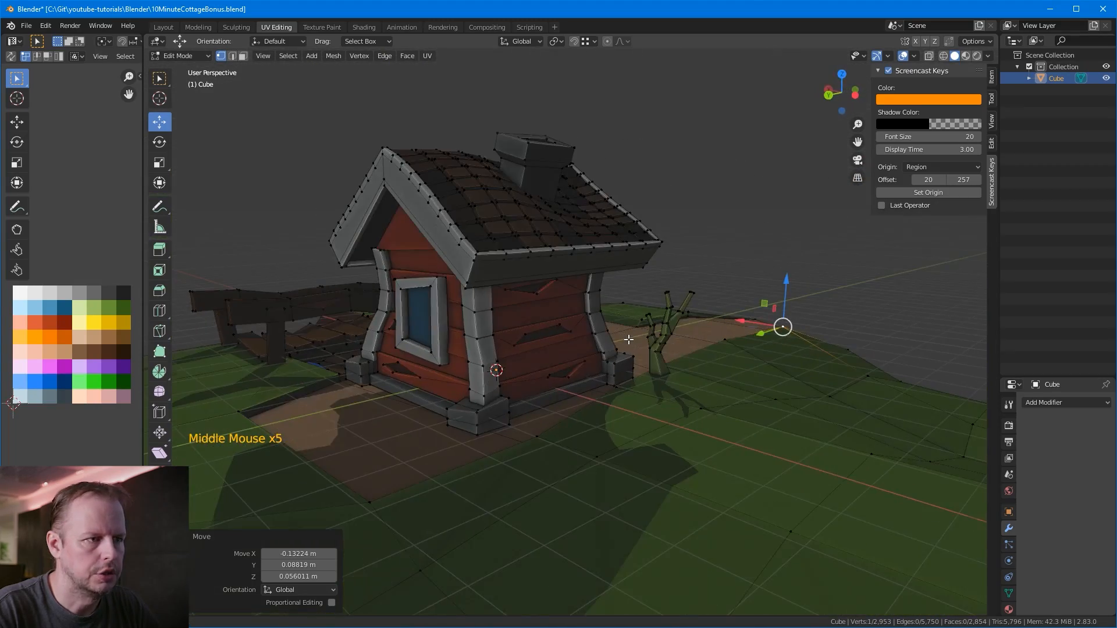
pyautogui.click(247, 412)
pyautogui.press('g')
pyautogui.click(226, 416)
pyautogui.moveTo(391, 438); pyautogui.dragTo(507, 495, button='middle')
pyautogui.keyDown('shift'); pyautogui.moveTo(698, 454); pyautogui.dragTo(553, 414, button='middle'); pyautogui.keyUp('shift')
pyautogui.click(720, 412)
pyautogui.press('g')
pyautogui.click(722, 472)
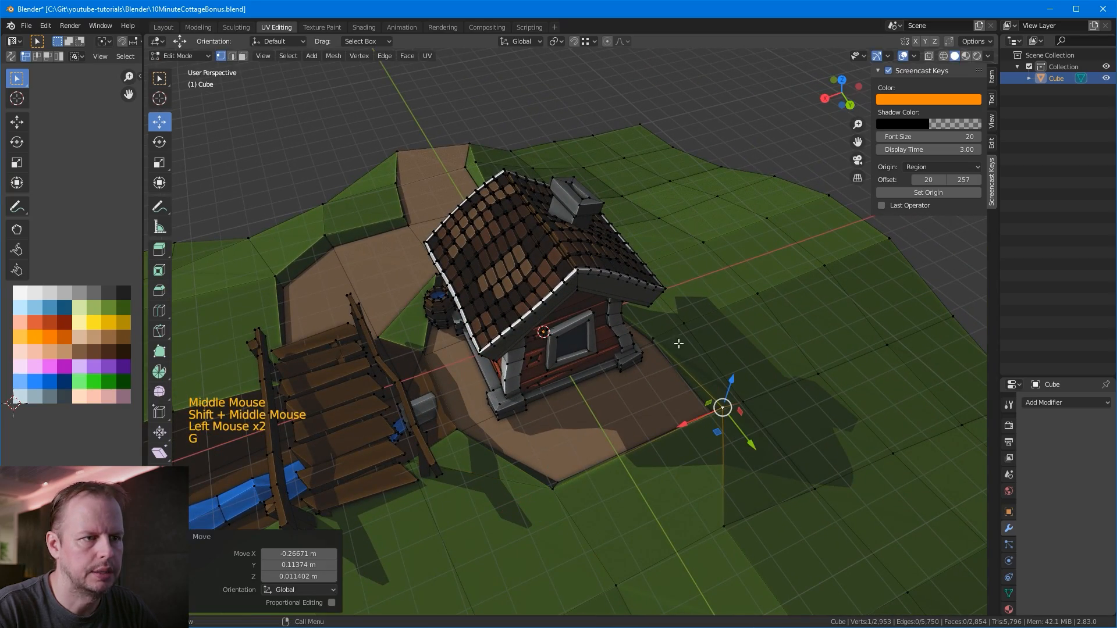
# Step: Move the remaining rim vertex behind the cottage about -0.12 m X and 0.36 m Y, adjust its neighbour, and leave mesh editing
pyautogui.press('g')
pyautogui.click(668, 332)
pyautogui.moveTo(668, 331); pyautogui.dragTo(678, 274, button='middle')
pyautogui.click(679, 271)
pyautogui.press('g')
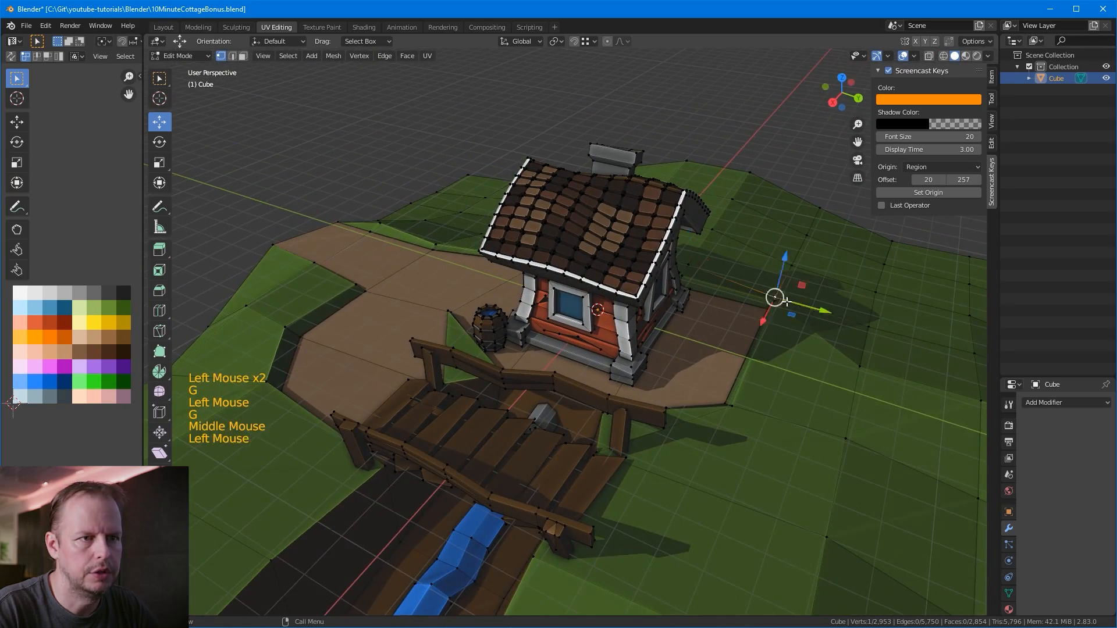
pyautogui.click(771, 311)
pyautogui.click(776, 298)
pyautogui.press('g')
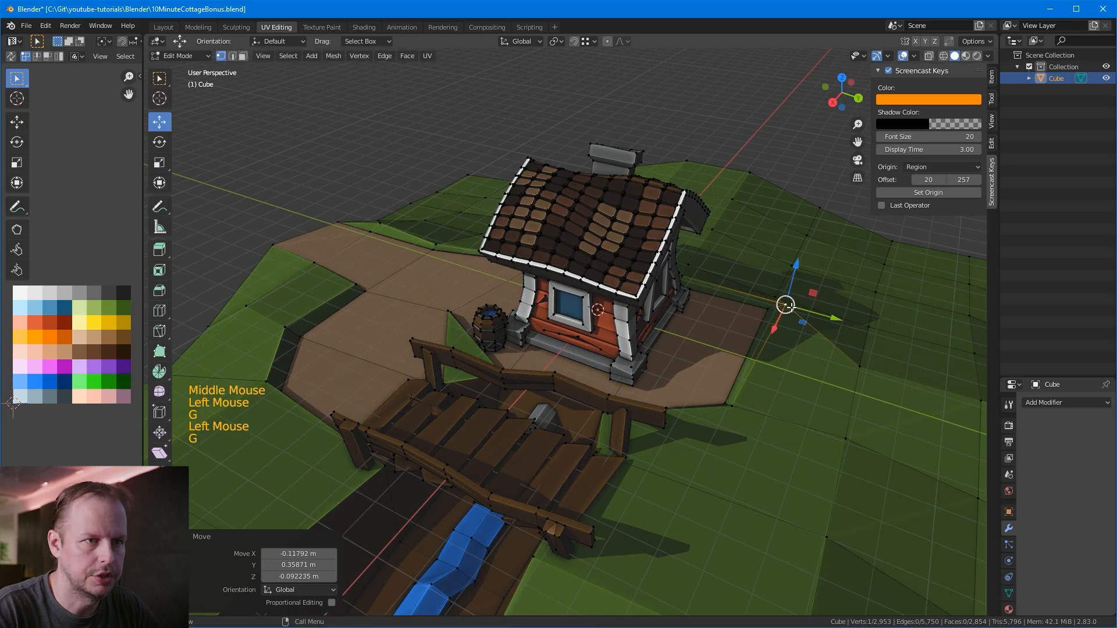
pyautogui.click(791, 307)
pyautogui.moveTo(791, 307); pyautogui.dragTo(832, 279, button='middle')
pyautogui.scroll(2, 757, 262)
pyautogui.press('Tab')
# Step: Select the grass faces along the terrain's outer edge behind the cottage and save the file
pyautogui.scroll(-2, 714, 270)
pyautogui.moveTo(640, 232); pyautogui.dragTo(658, 410, button='middle')
pyautogui.scroll(-1, 742, 255)
pyautogui.press('3')
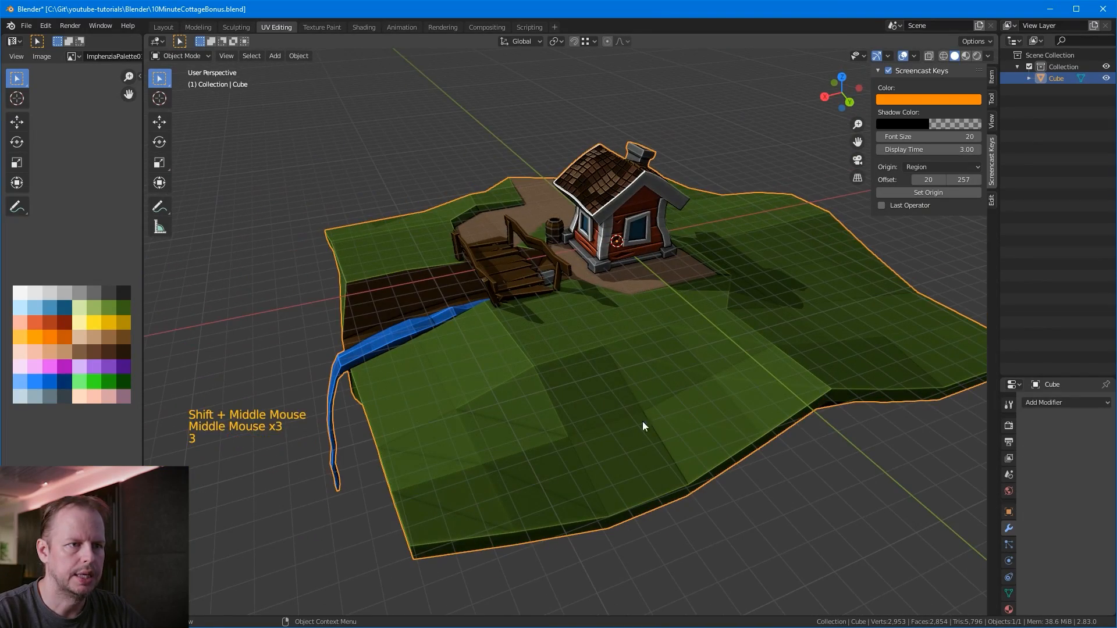
pyautogui.click(584, 390)
pyautogui.press('Tab')
pyautogui.click(601, 389)
pyautogui.press('3')
pyautogui.click(605, 402)
pyautogui.keyDown('shift'); pyautogui.click(674, 384); pyautogui.keyUp('shift')
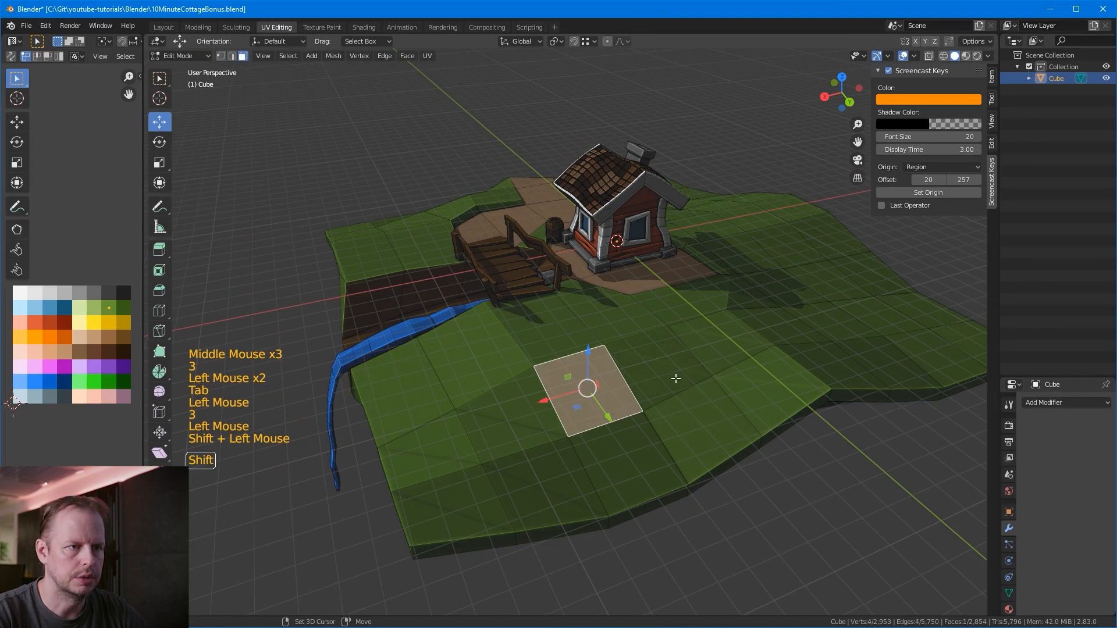
pyautogui.hotkey('ctrl', 's')
pyautogui.keyDown('shift'); pyautogui.click(634, 458); pyautogui.keyUp('shift')
pyautogui.keyDown('shift'); pyautogui.click(702, 437); pyautogui.keyUp('shift')
pyautogui.keyDown('shift'); pyautogui.click(721, 345); pyautogui.keyUp('shift')
pyautogui.keyDown('shift'); pyautogui.click(773, 390); pyautogui.keyUp('shift')
pyautogui.keyDown('shift'); pyautogui.click(826, 324); pyautogui.keyUp('shift')
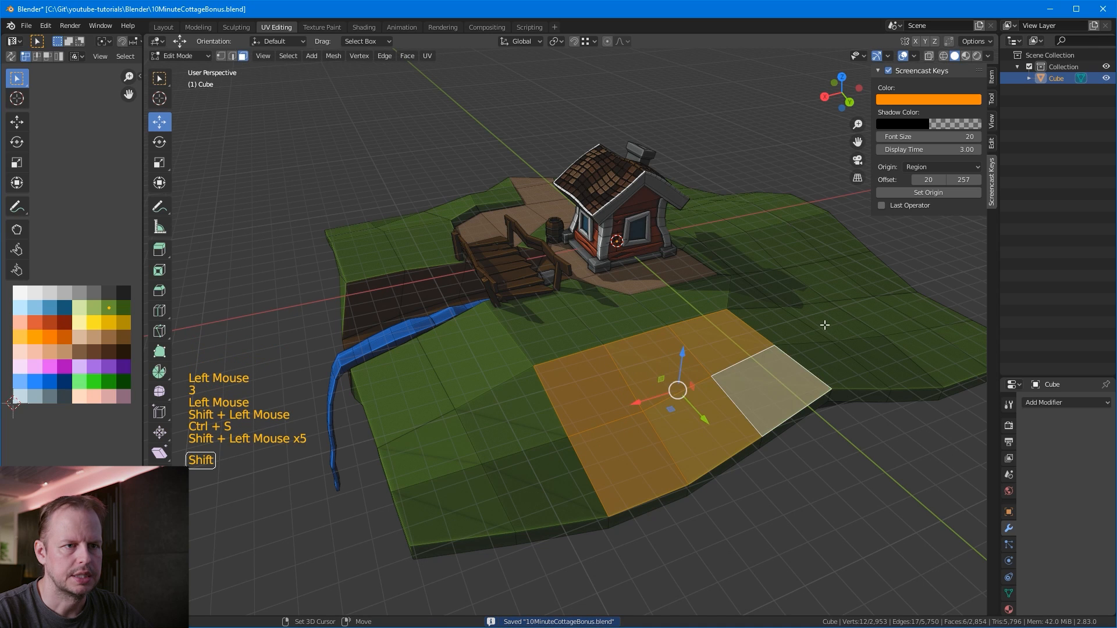
pyautogui.keyDown('shift'); pyautogui.click(826, 364); pyautogui.keyUp('shift')
pyautogui.keyDown('shift'); pyautogui.click(757, 329); pyautogui.keyUp('shift')
pyautogui.keyDown('shift'); pyautogui.click(905, 364); pyautogui.keyUp('shift')
pyautogui.keyDown('shift'); pyautogui.click(954, 355); pyautogui.keyUp('shift')
pyautogui.keyDown('shift'); pyautogui.click(879, 317); pyautogui.keyUp('shift')
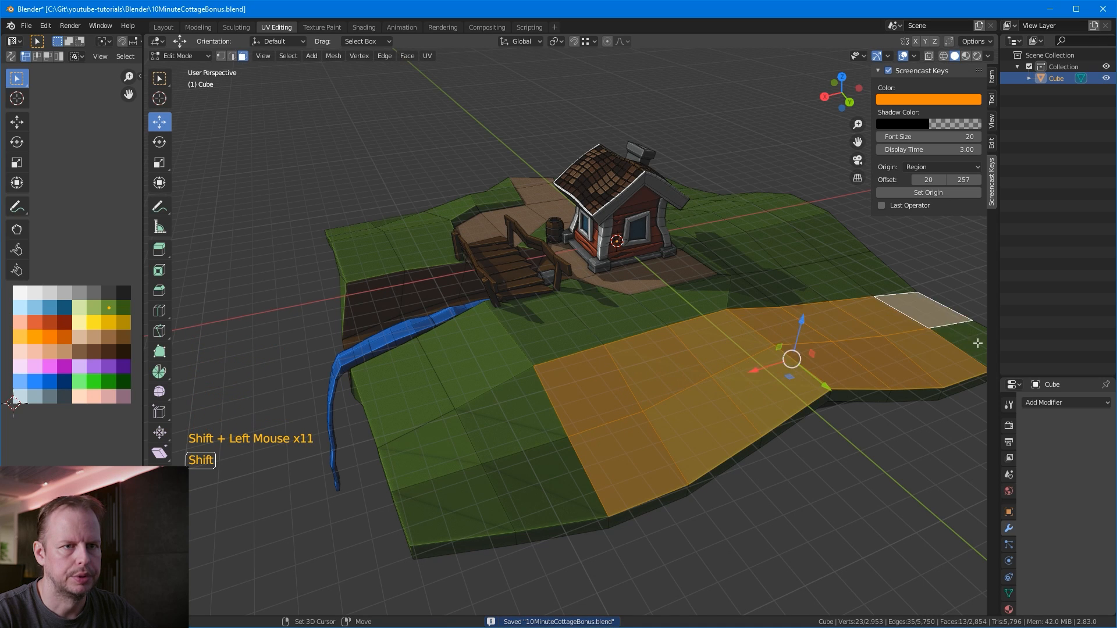
# Step: Extend the face selection around the terrain's far corner to the grass faces beyond the cottage's chimney side
pyautogui.keyDown('shift'); pyautogui.click(828, 240); pyautogui.keyUp('shift')
pyautogui.moveTo(814, 258); pyautogui.dragTo(826, 256, button='middle')
pyautogui.keyDown('shift'); pyautogui.click(825, 257); pyautogui.keyUp('shift')
pyautogui.moveTo(728, 270); pyautogui.dragTo(741, 267, button='middle')
pyautogui.keyDown('shift'); pyautogui.click(787, 250); pyautogui.keyUp('shift')
pyautogui.keyDown('shift'); pyautogui.click(782, 259); pyautogui.keyUp('shift')
pyautogui.moveTo(640, 201); pyautogui.dragTo(802, 173, button='middle')
pyautogui.scroll(1, 674, 216)
pyautogui.keyDown('shift'); pyautogui.click(692, 190); pyautogui.keyUp('shift')
pyautogui.keyDown('shift'); pyautogui.click(709, 166); pyautogui.keyUp('shift')
pyautogui.moveTo(591, 180); pyautogui.dragTo(611, 213, button='middle')
pyautogui.keyDown('shift'); pyautogui.moveTo(531, 237); pyautogui.dragTo(707, 203, button='middle'); pyautogui.keyUp('shift')
pyautogui.keyDown('shift'); pyautogui.click(338, 210); pyautogui.keyUp('shift')
pyautogui.moveTo(663, 289); pyautogui.dragTo(722, 285, button='middle')
pyautogui.keyDown('shift'); pyautogui.scroll(-1, 704, 273); pyautogui.keyUp('shift')
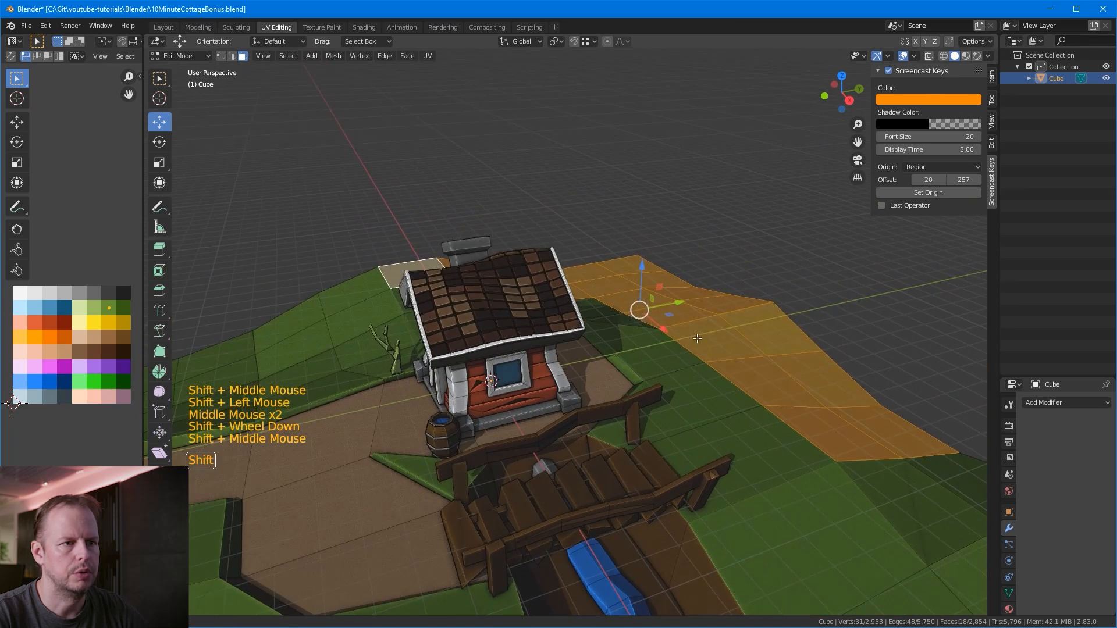
# Step: Extrude the selected grass faces about 5.1 m upward and lower them again by about 2.47 m
pyautogui.press('e')
pyautogui.click(800, 244)
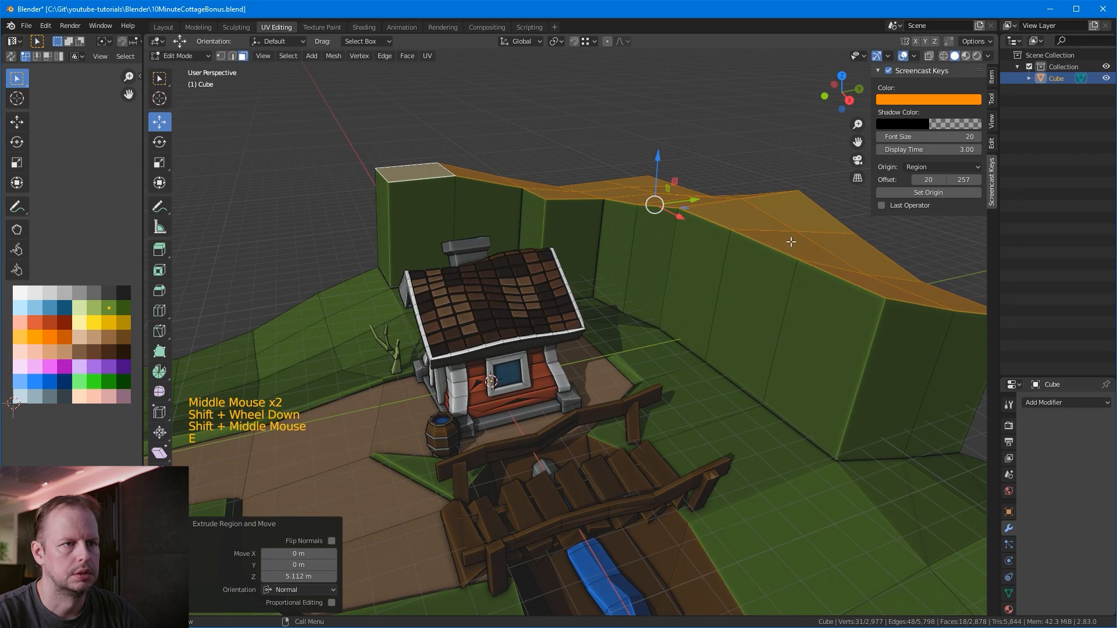
pyautogui.moveTo(659, 157); pyautogui.dragTo(663, 206)
# Step: Rotate the raised faces about -6° in the view to tilt the hill's top
pyautogui.moveTo(867, 303); pyautogui.dragTo(807, 275, button='middle')
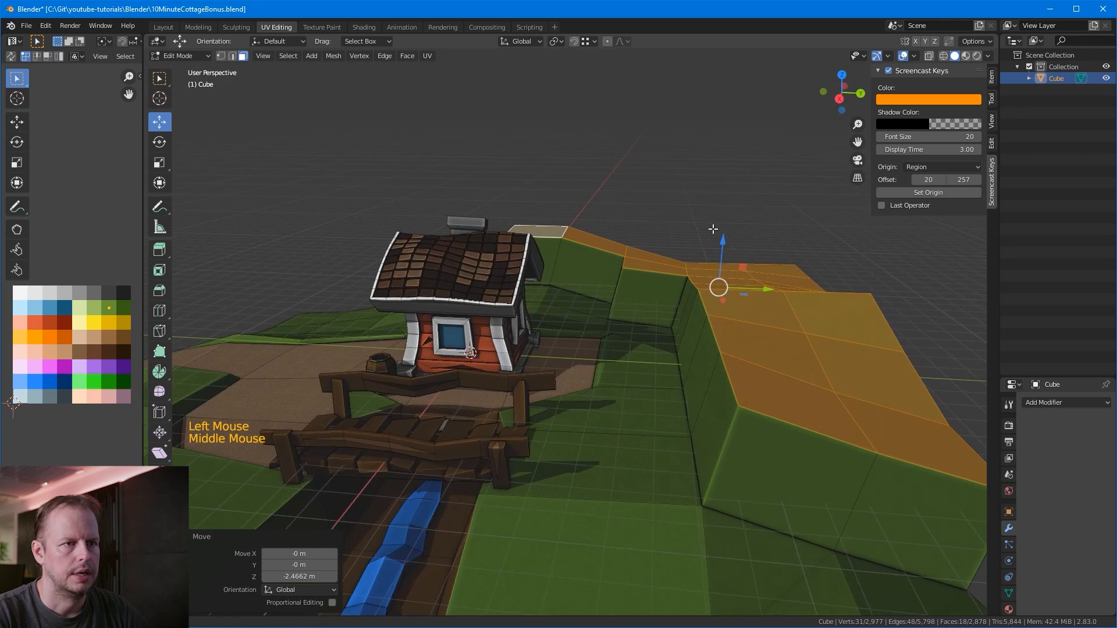
pyautogui.press('r')
pyautogui.click(809, 285)
# Step: Randomize the vertices of the raised hill faces with an amount of 1.27 m
pyautogui.click(330, 57)
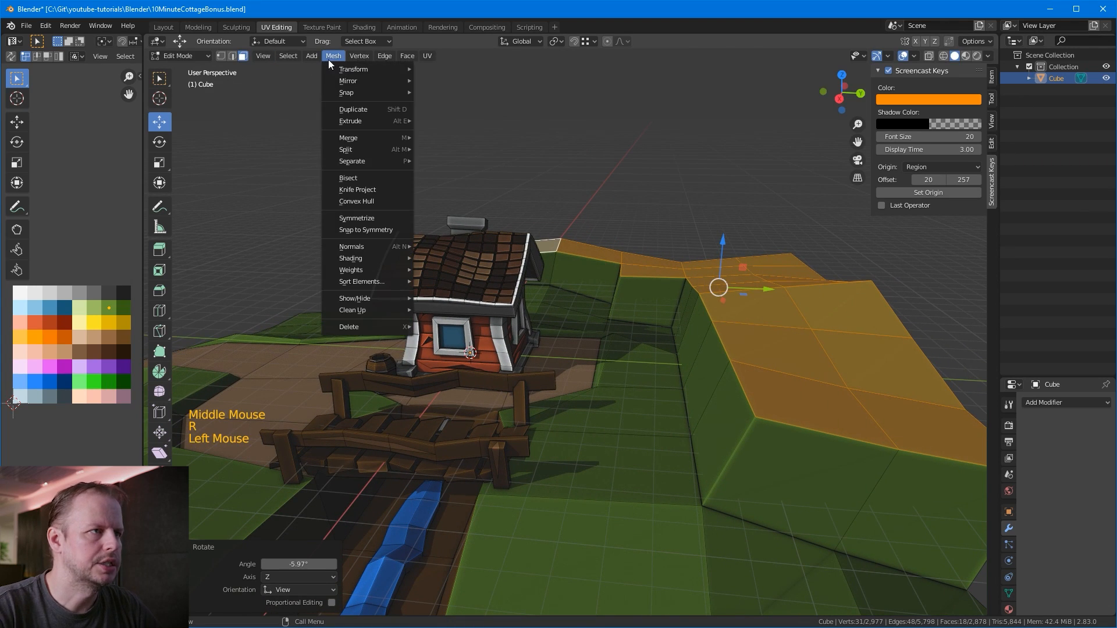
pyautogui.moveTo(364, 70)
pyautogui.click(460, 179)
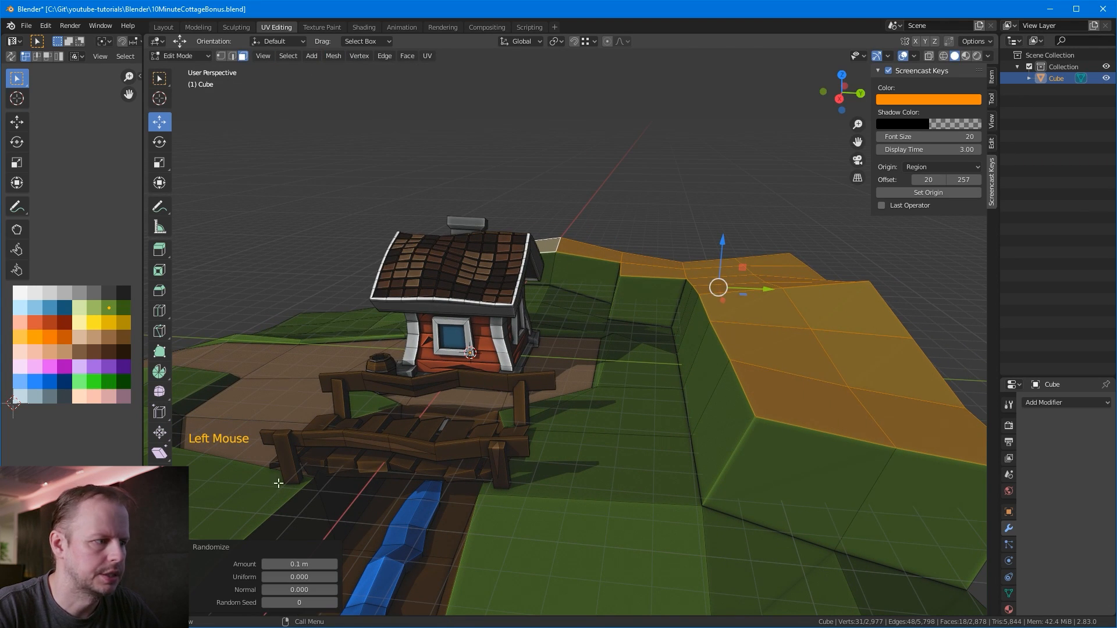
pyautogui.moveTo(291, 564); pyautogui.dragTo(349, 563)
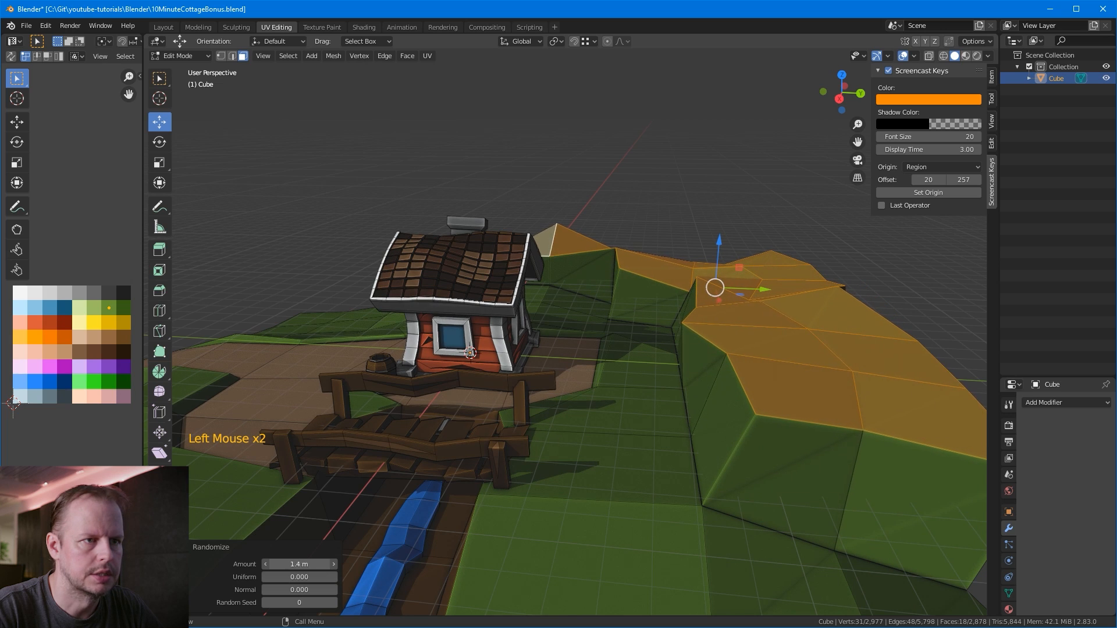
# Step: Extrude the hill's top faces about 2.79 m further upward
pyautogui.scroll(-2, 641, 422)
pyautogui.press('e')
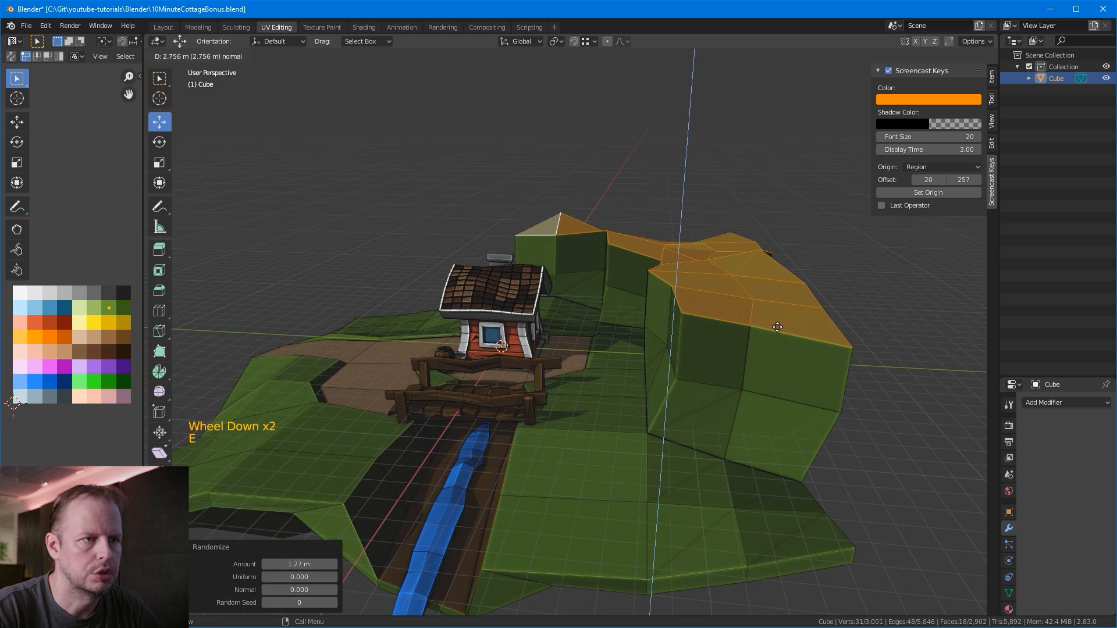
pyautogui.click(779, 327)
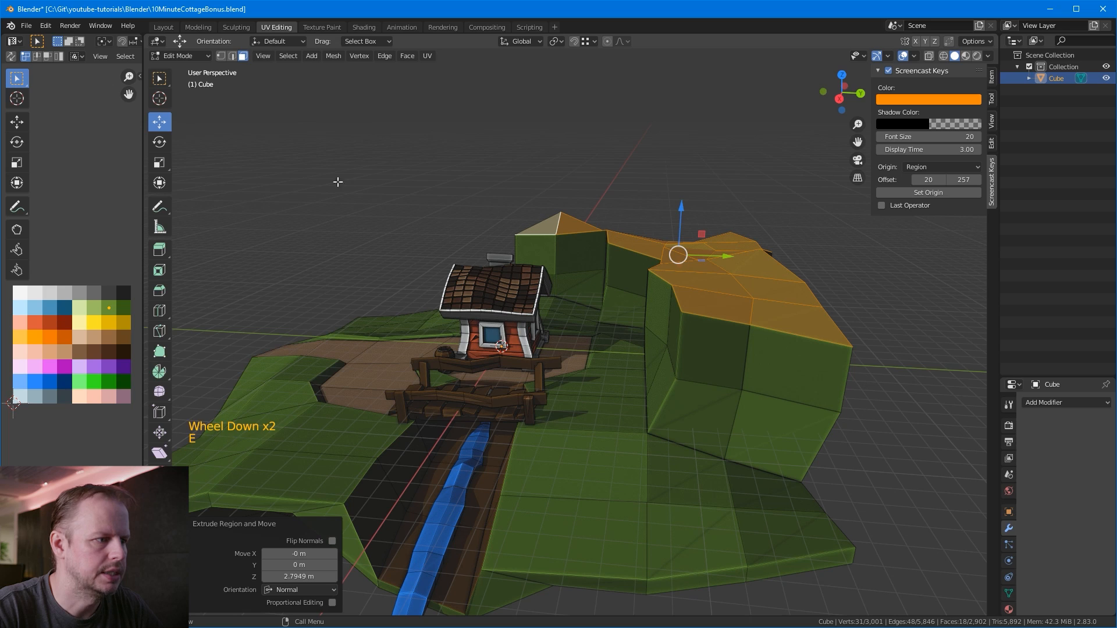
# Step: Randomize the vertices of the hill's selected top faces with an amount of 0.5 m
pyautogui.click(334, 56)
pyautogui.moveTo(362, 71)
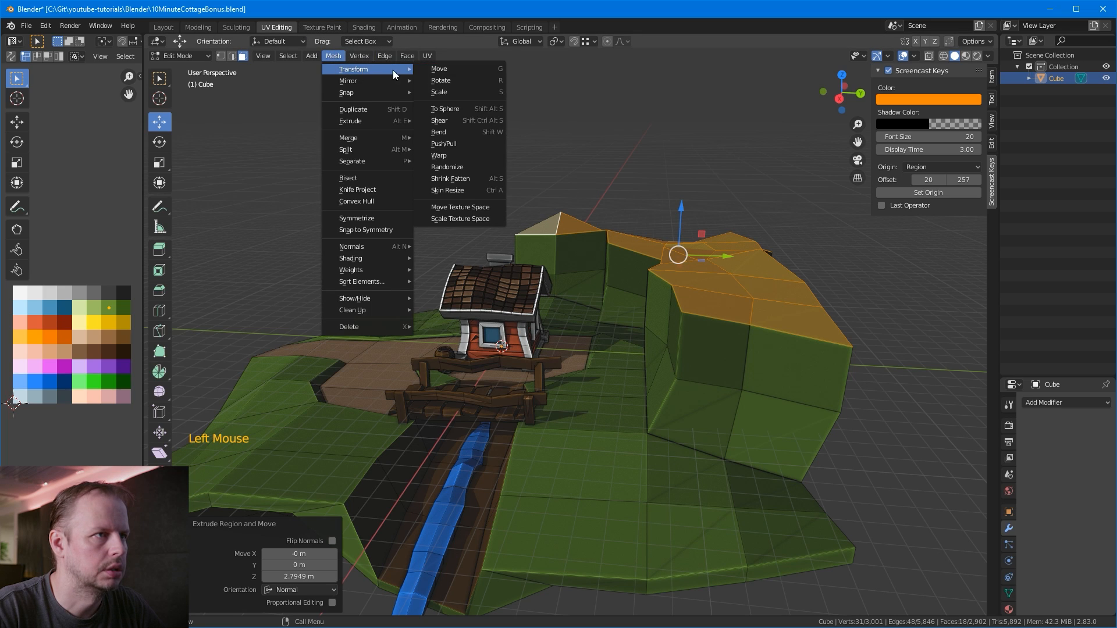
pyautogui.click(480, 168)
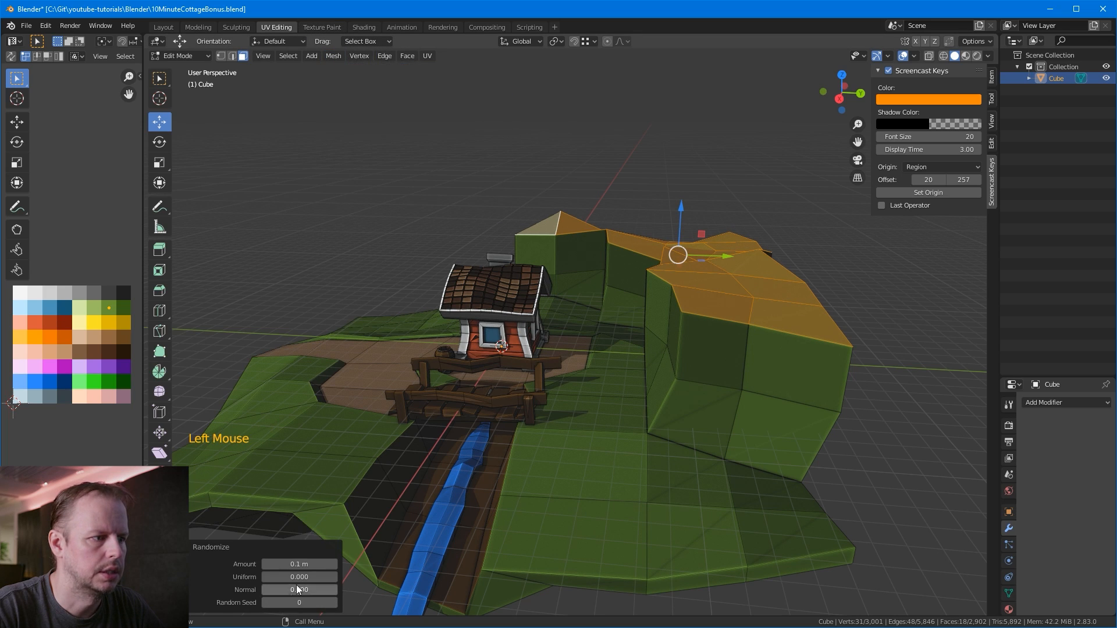
pyautogui.moveTo(873, 407); pyautogui.dragTo(716, 300, button='middle')
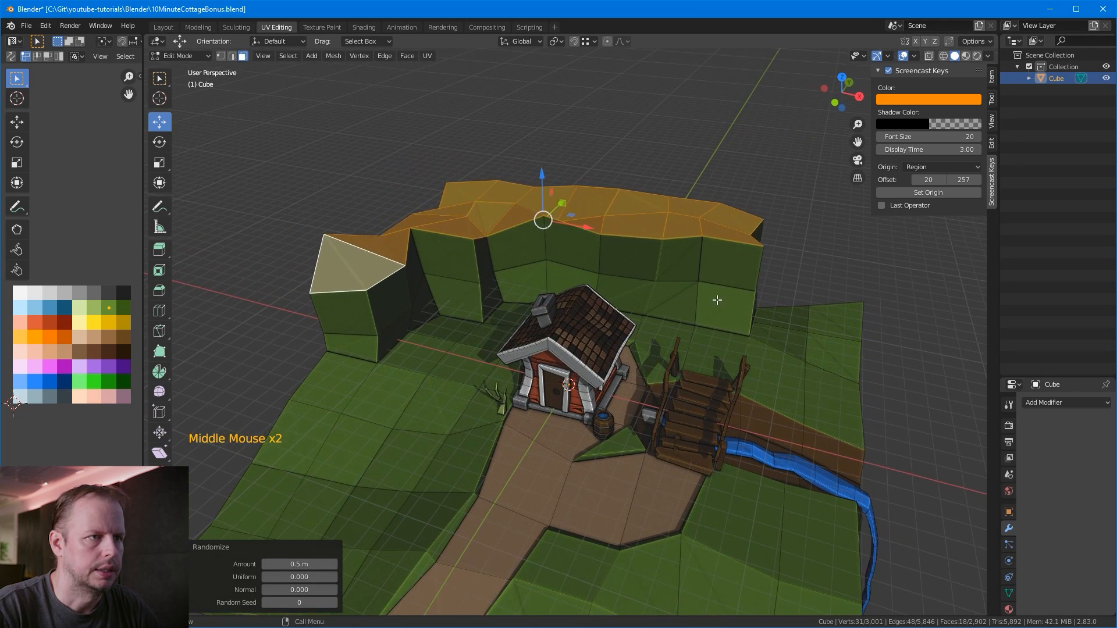
# Step: Extrude the hill's top faces about 2.7 m upward and flatten them along Z to a scale of about 0.52
pyautogui.press('e')
pyautogui.click(739, 249)
pyautogui.press('s')
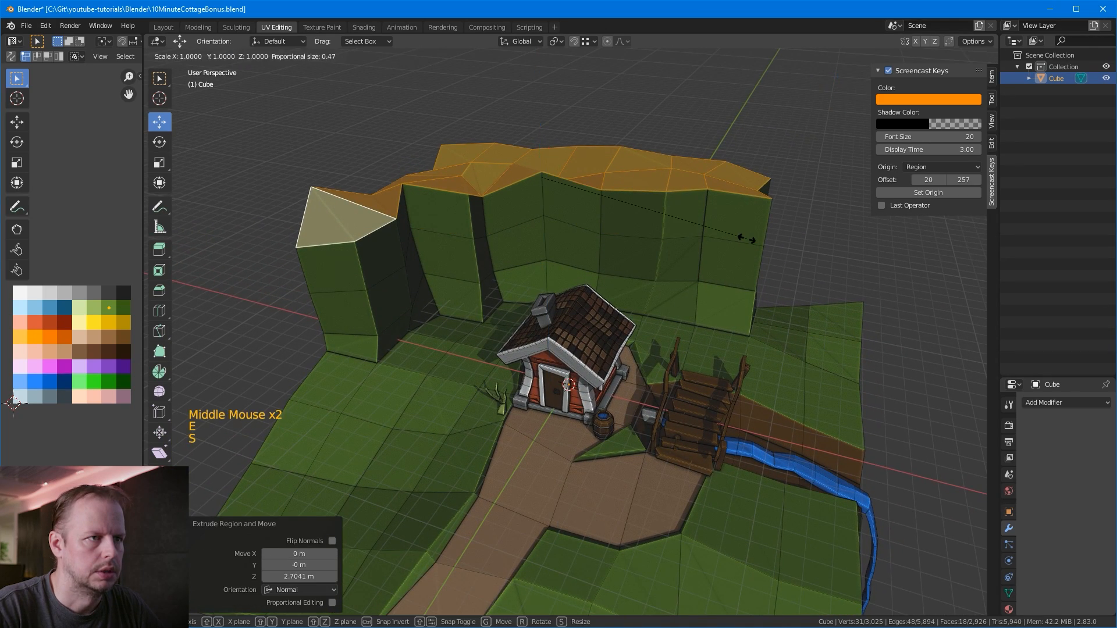
pyautogui.press('z')
pyautogui.click(646, 249)
# Step: Extrude the hill's top faces about 0.45 m further to create a thin band around the top
pyautogui.press('e')
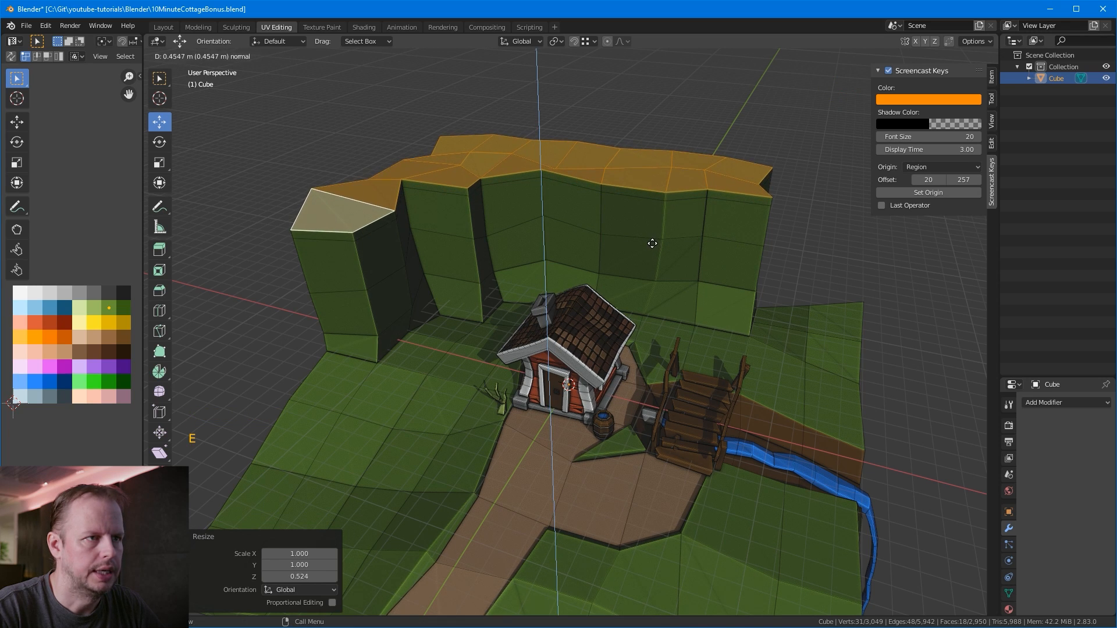
pyautogui.click(652, 242)
pyautogui.scroll(2, 654, 232)
pyautogui.moveTo(669, 242); pyautogui.dragTo(607, 222, button='middle')
# Step: Select the thin face loop around the hill's top and extrude it outward along its normals as an overhanging grass lip
pyautogui.press('a')
pyautogui.press('a')
pyautogui.press('a')
pyautogui.keyDown('alt'); pyautogui.click(727, 195); pyautogui.keyUp('alt')
pyautogui.moveTo(727, 195); pyautogui.dragTo(698, 198, button='middle')
pyautogui.press('s')
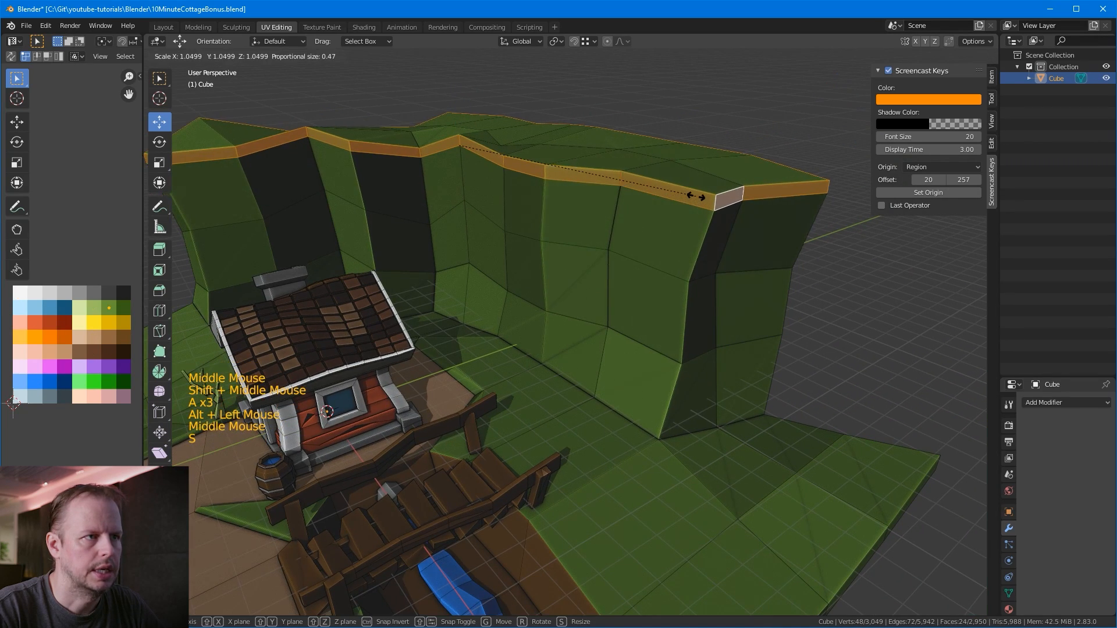
pyautogui.rightClick(689, 189)
pyautogui.hotkey('alt', 'e')
pyautogui.click(715, 220)
pyautogui.click(729, 212)
pyautogui.moveTo(458, 95); pyautogui.dragTo(457, 146)
# Step: Move the edge at the grass lip's front corner outward and scale the neighbouring corner edge
pyautogui.press('2')
pyautogui.click(704, 212)
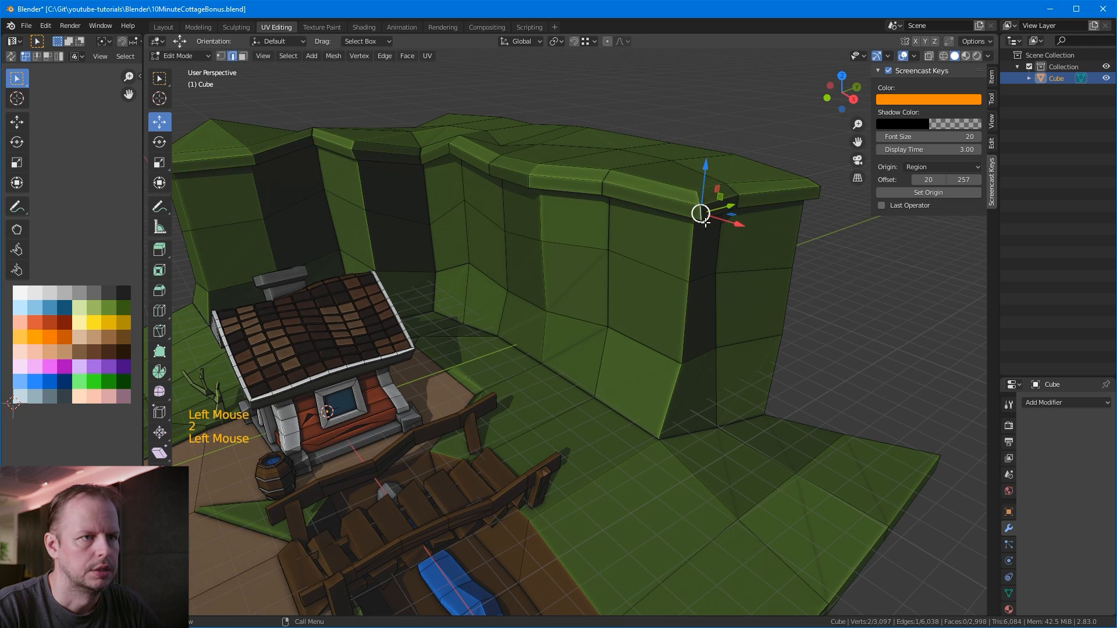
pyautogui.press('g')
pyautogui.click(739, 224)
pyautogui.click(738, 203)
pyautogui.press('s')
pyautogui.click(743, 203)
# Step: Scale several single vertical edges along the grass lip to vary its thickness
pyautogui.click(608, 193)
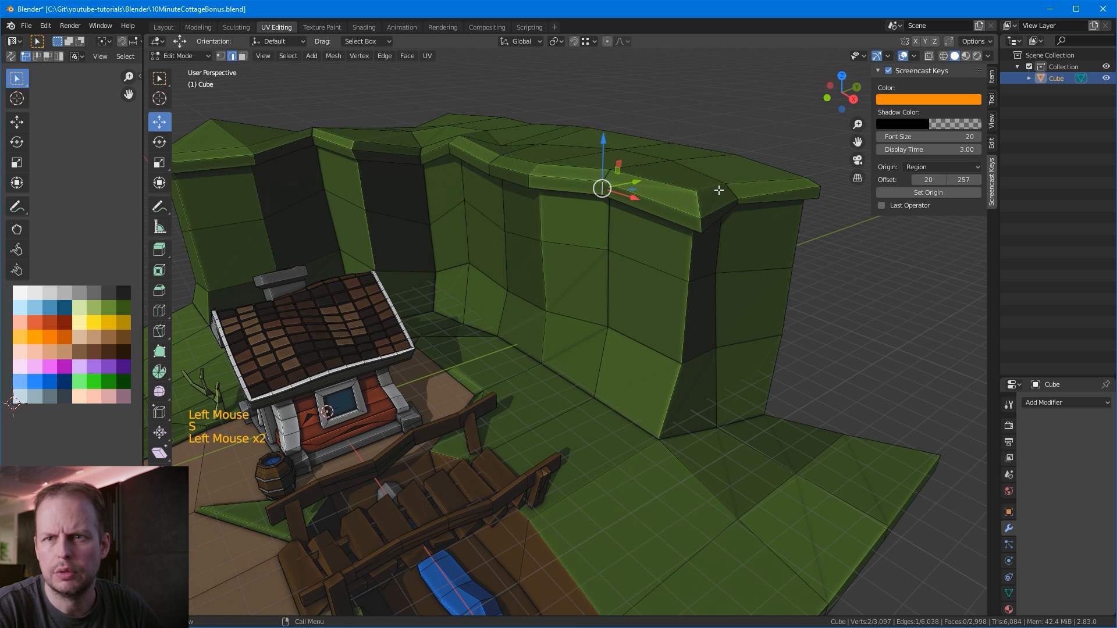
pyautogui.press('s')
pyautogui.click(679, 198)
pyautogui.press('s')
pyautogui.click(451, 148)
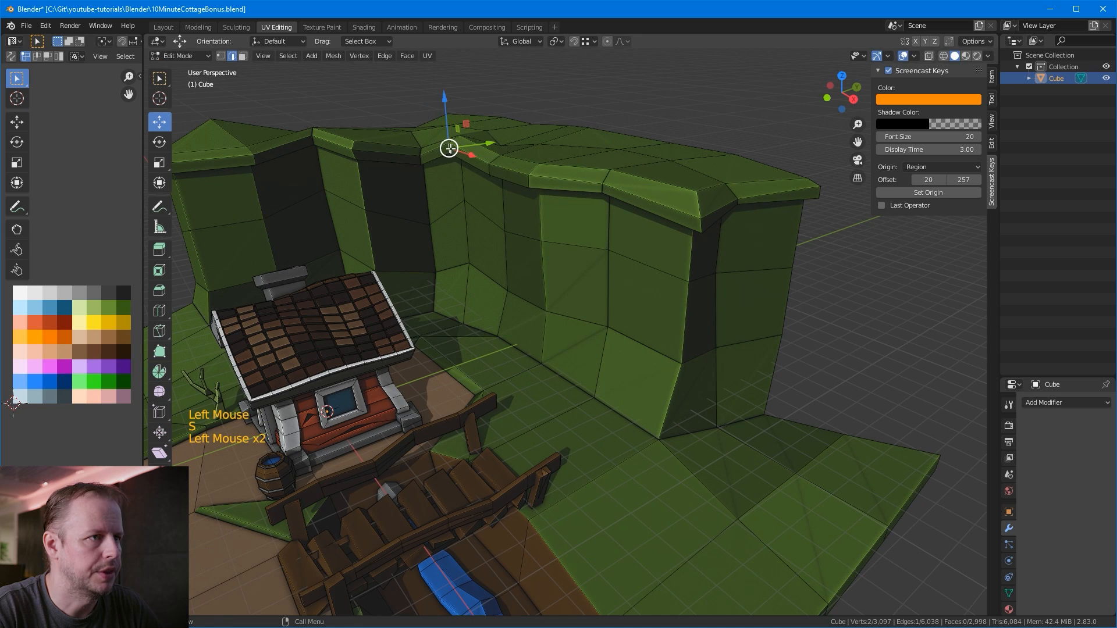
pyautogui.press('s')
pyautogui.click(452, 149)
pyautogui.click(352, 149)
pyautogui.press('s')
pyautogui.click(242, 154)
pyautogui.click(251, 161)
pyautogui.press('s')
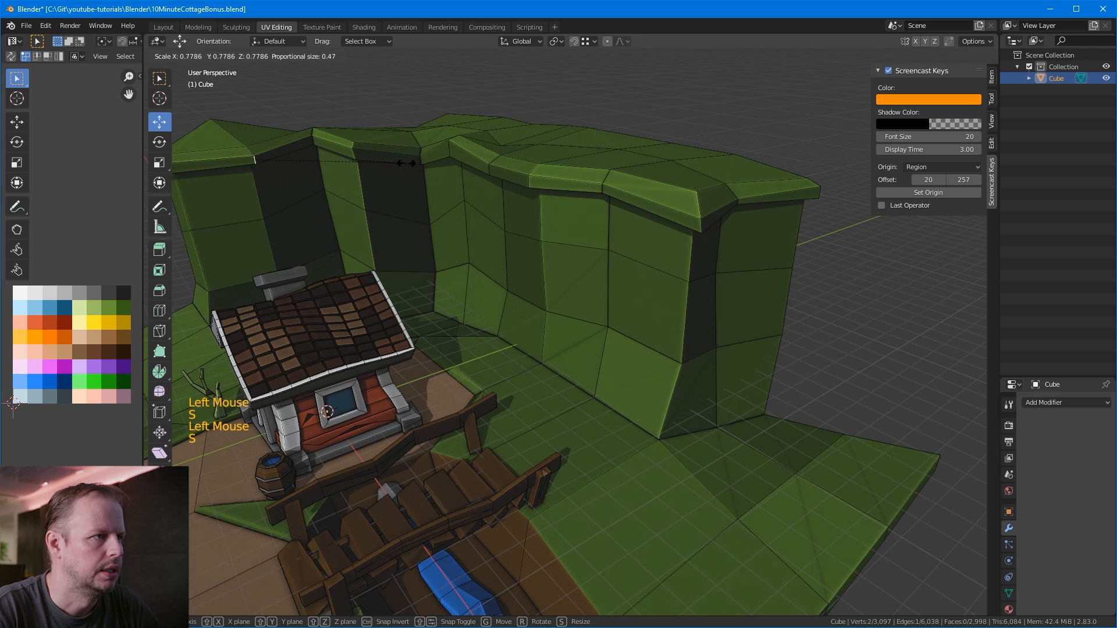
pyautogui.click(371, 173)
# Step: Select all face loops of the cliff wall from below the grass lip down to the ground
pyautogui.moveTo(542, 197); pyautogui.dragTo(596, 244, button='middle')
pyautogui.press('3')
pyautogui.keyDown('alt'); pyautogui.click(681, 323); pyautogui.keyUp('alt')
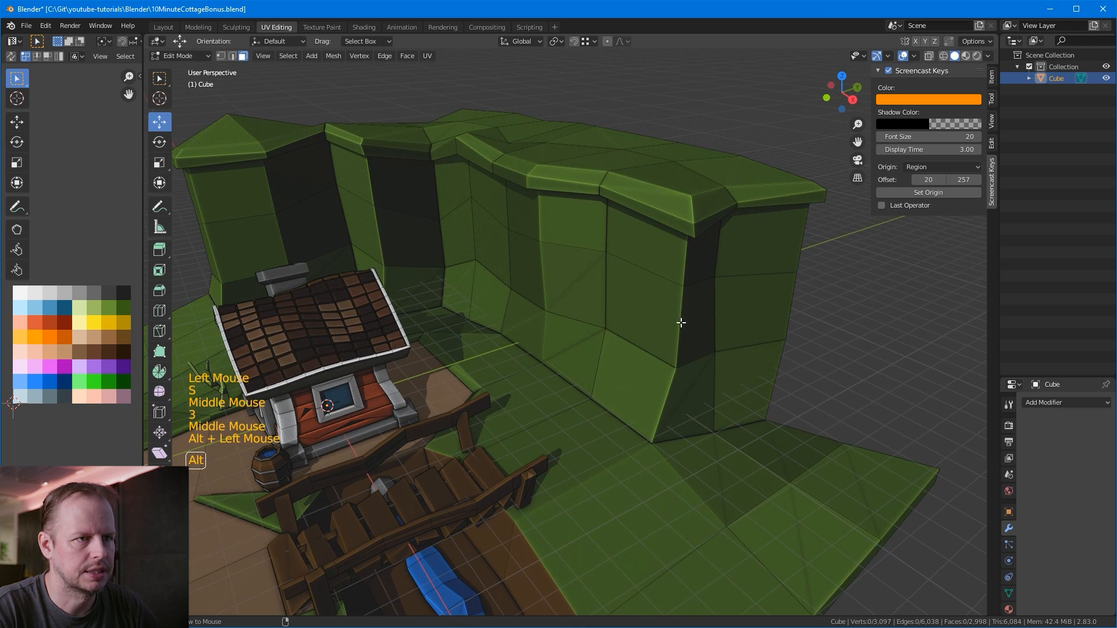
pyautogui.keyDown('alt'); pyautogui.click(684, 263); pyautogui.keyUp('alt')
pyautogui.keyDown('alt'); pyautogui.keyDown('shift'); pyautogui.click(684, 327); pyautogui.keyUp('shift'); pyautogui.keyUp('alt')
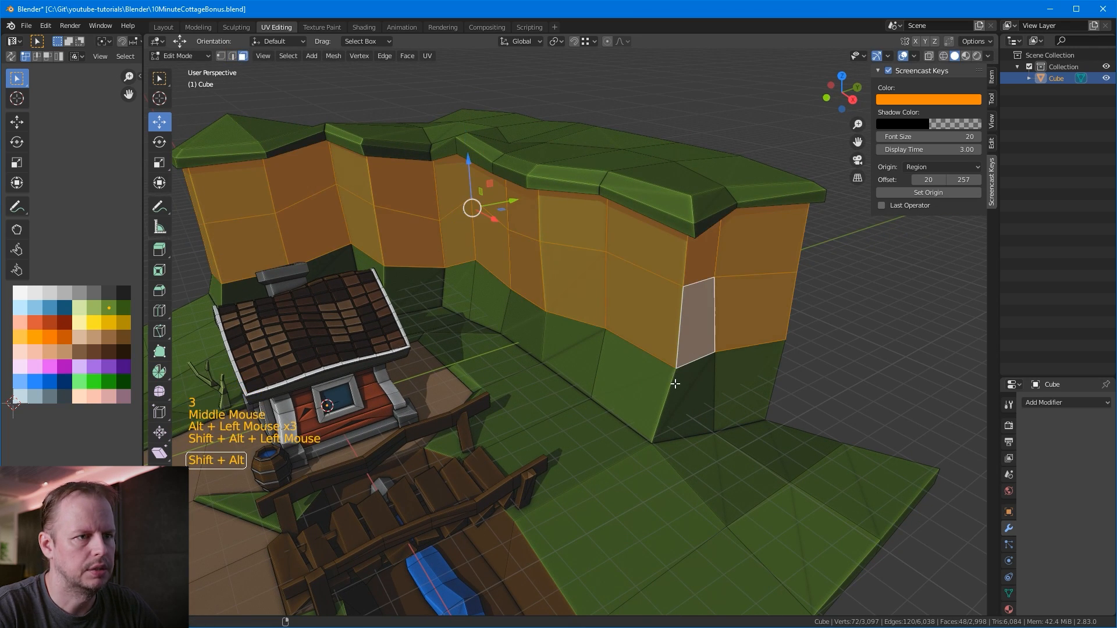
pyautogui.keyDown('alt'); pyautogui.keyDown('shift'); pyautogui.click(669, 389); pyautogui.keyUp('shift'); pyautogui.keyUp('alt')
pyautogui.moveTo(771, 338); pyautogui.dragTo(582, 314, button='middle')
pyautogui.scroll(-1, 582, 314)
# Step: Try a grey palette colour on the selected cliff wall faces
pyautogui.press('g')
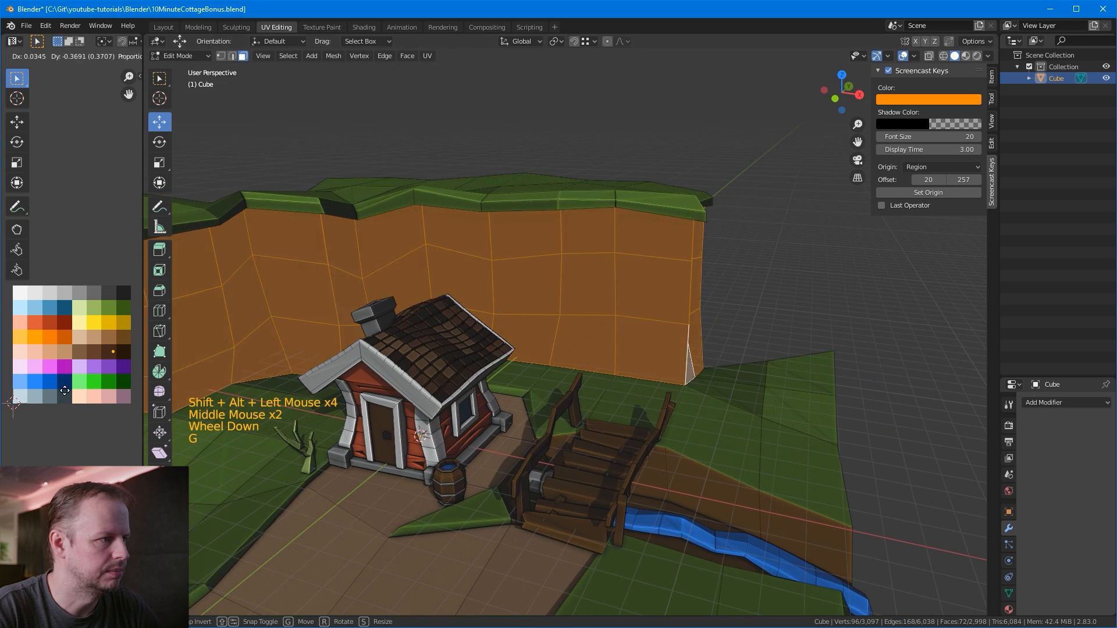
pyautogui.click(49, 330)
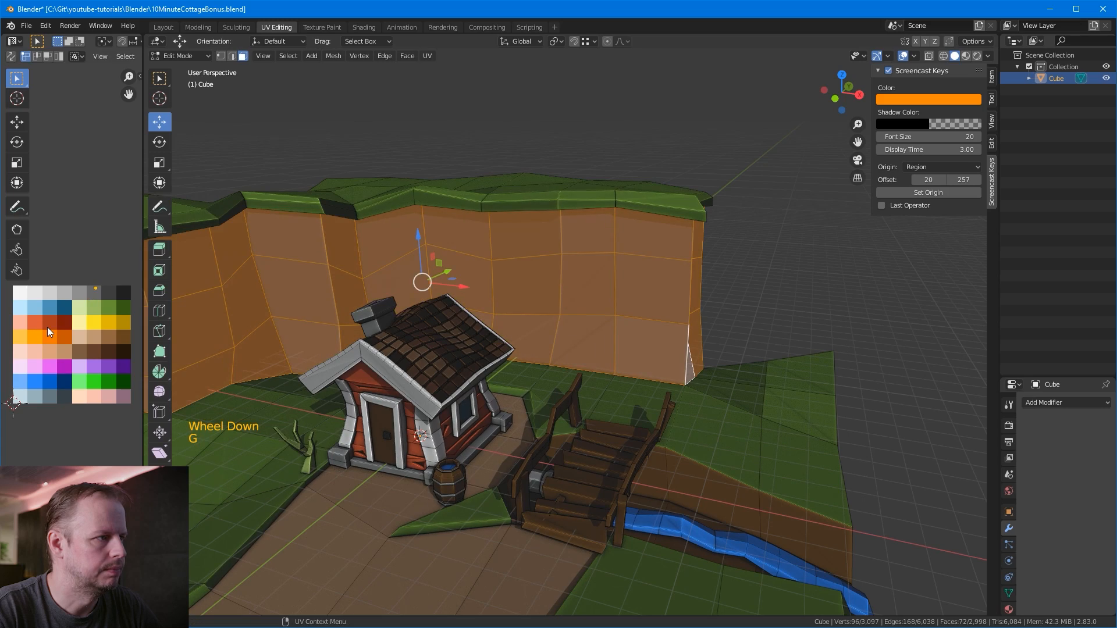
pyautogui.click(407, 142)
pyautogui.scroll(-3, 407, 142)
pyautogui.moveTo(407, 142); pyautogui.dragTo(668, 246, button='middle')
pyautogui.hotkey('ctrl', 'z')
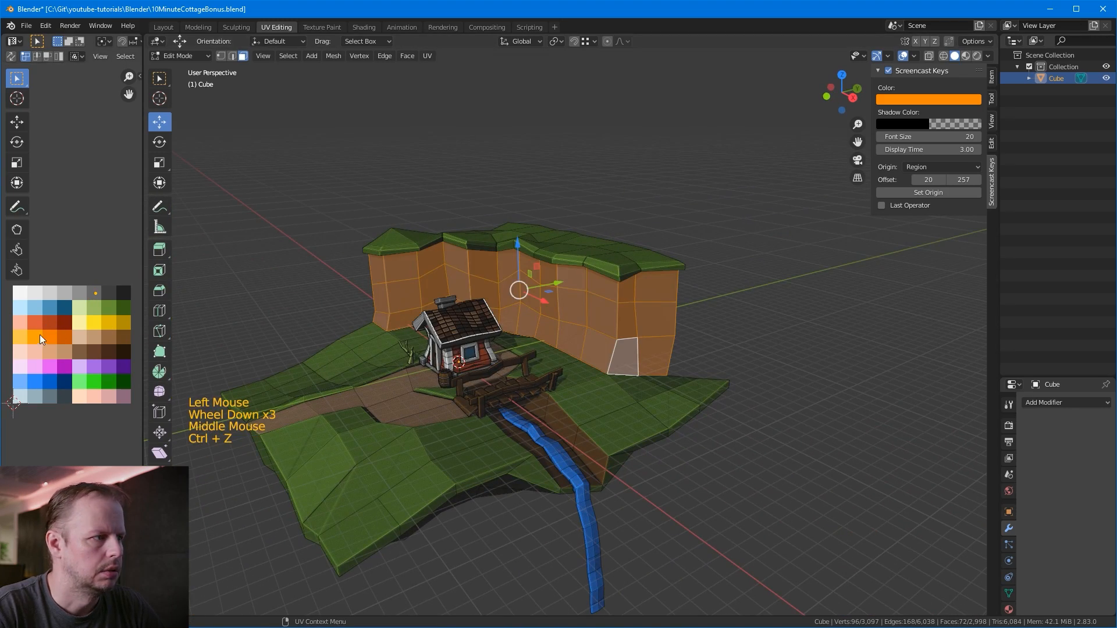
# Step: Recolour the cliff wall faces dark brown by moving their UVs on the palette
pyautogui.press('g')
pyautogui.click(65, 379)
pyautogui.click(298, 282)
# Step: Move one cliff wall vertex by about 0.05 m in X, 0.27 m in Y and 0.31 m in Z
pyautogui.moveTo(515, 240); pyautogui.dragTo(744, 256, button='middle')
pyautogui.press('1')
pyautogui.click(484, 325)
pyautogui.moveTo(484, 325); pyautogui.dragTo(372, 319, button='middle')
pyautogui.press('g')
pyautogui.click(458, 313)
pyautogui.moveTo(458, 313); pyautogui.dragTo(530, 317, button='middle')
# Step: Shift several vertices of the cliff wall behind the cottage to make the rock uneven
pyautogui.scroll(2, 494, 228)
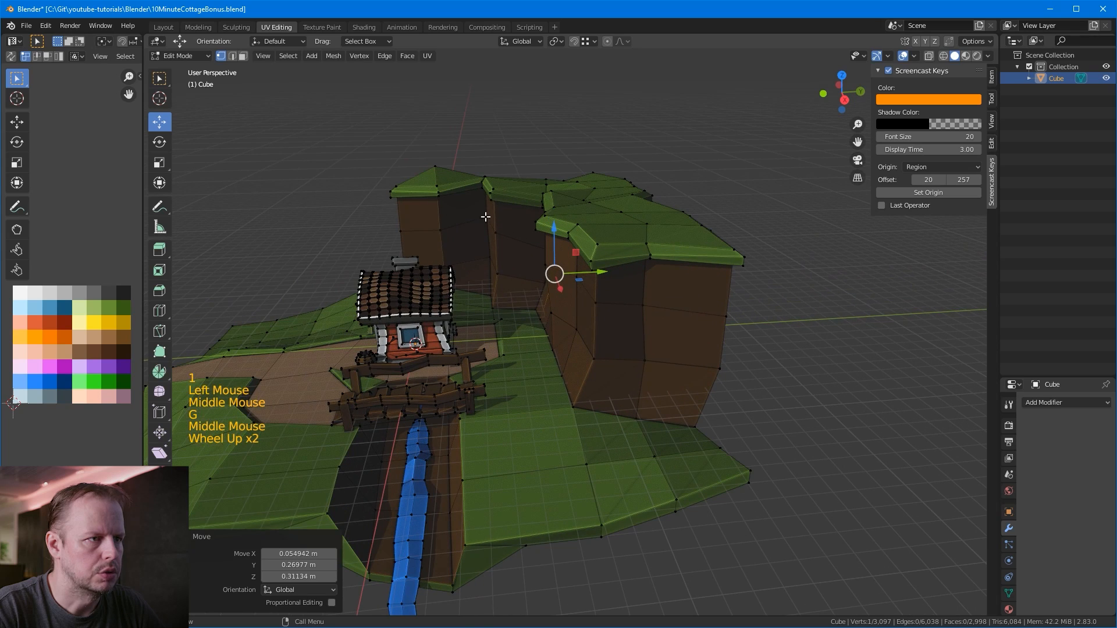
pyautogui.click(494, 228)
pyautogui.click(494, 227)
pyautogui.press('g')
pyautogui.click(511, 233)
pyautogui.press('g')
pyautogui.click(428, 226)
pyautogui.press('g')
pyautogui.click(470, 217)
# Step: Move individual vertices around the cliff's near corner and along its long wall for a rugged surface
pyautogui.click(604, 359)
pyautogui.press('g')
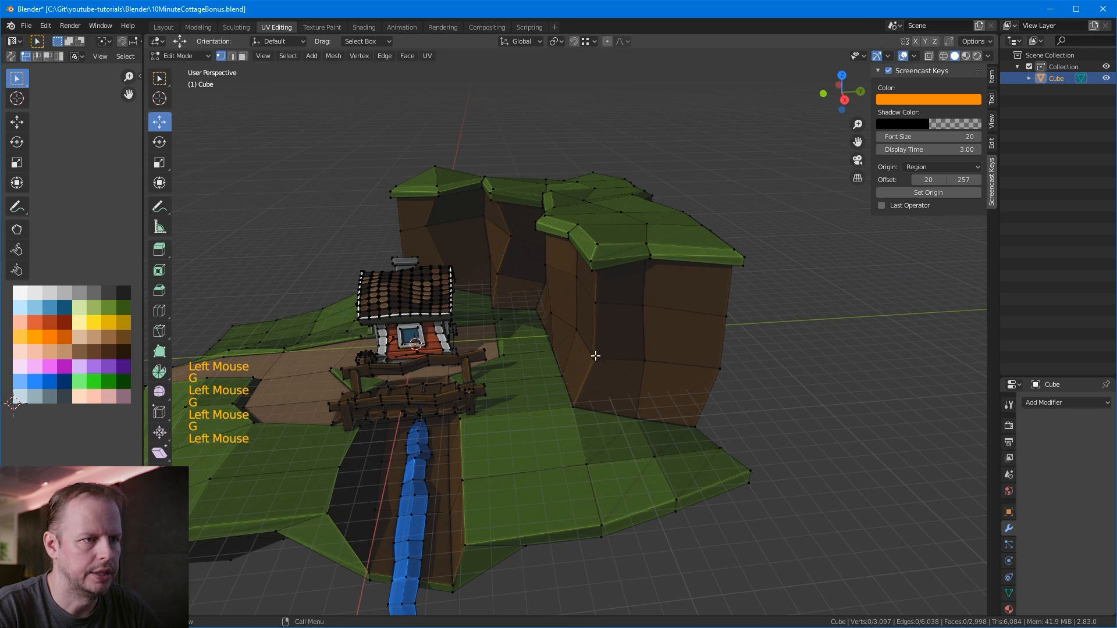
pyautogui.click(598, 361)
pyautogui.press('g')
pyautogui.click(605, 366)
pyautogui.press('g')
pyautogui.click(634, 309)
pyautogui.moveTo(639, 311); pyautogui.dragTo(784, 324, button='middle')
pyautogui.press('g')
pyautogui.click(754, 307)
pyautogui.click(670, 332)
pyautogui.press('g')
pyautogui.click(701, 332)
pyautogui.click(507, 283)
pyautogui.press('g')
# Step: Move the cliff vertex behind the chimney by about -0.4 m in X, 0.01 m in Y and -0.16 m in Z
pyautogui.moveTo(873, 334); pyautogui.dragTo(734, 360, button='middle')
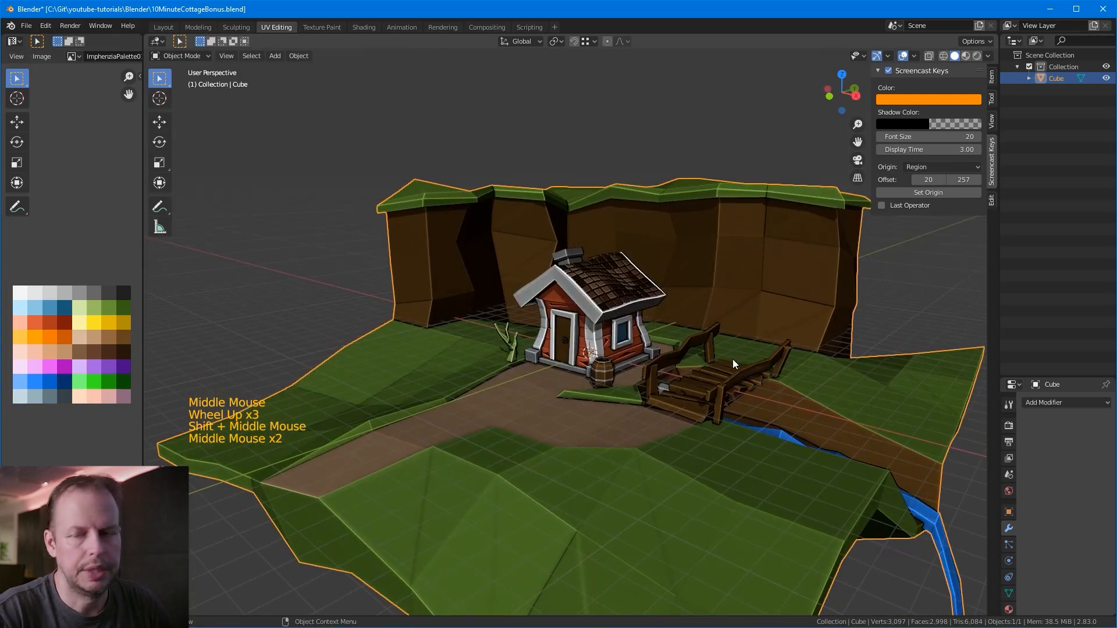
pyautogui.moveTo(617, 378); pyautogui.dragTo(562, 267, button='middle')
pyautogui.press('Tab')
pyautogui.press('Tab')
pyautogui.press('Tab')
pyautogui.scroll(2, 561, 209)
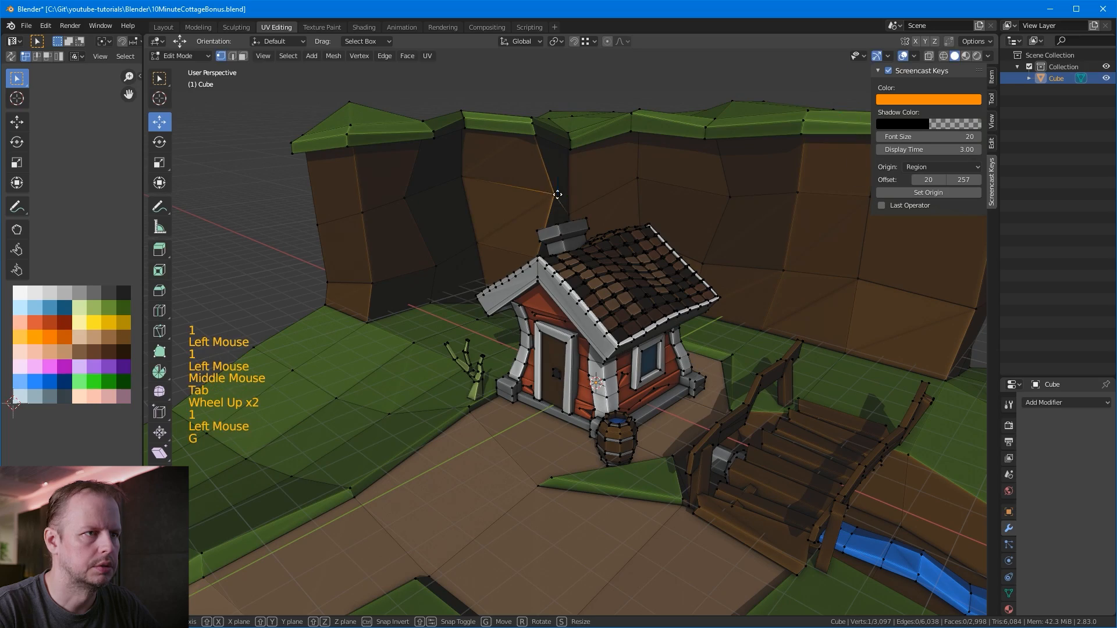
pyautogui.click(551, 187)
pyautogui.moveTo(551, 186); pyautogui.dragTo(601, 118, button='middle')
pyautogui.scroll(2, 606, 185)
pyautogui.press('g')
pyautogui.click(607, 184)
pyautogui.scroll(-2, 568, 108)
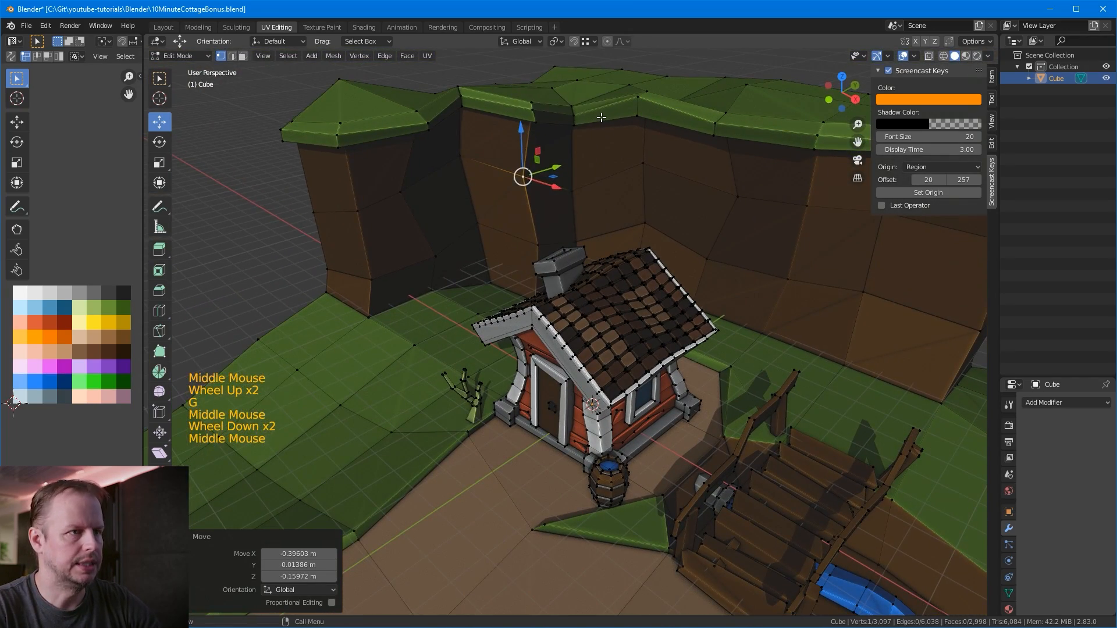
# Step: Delete the cliff vertex behind the chimney together with its surrounding faces
pyautogui.press('Delete')
pyautogui.click(592, 88)
pyautogui.middleClick(575, 194)
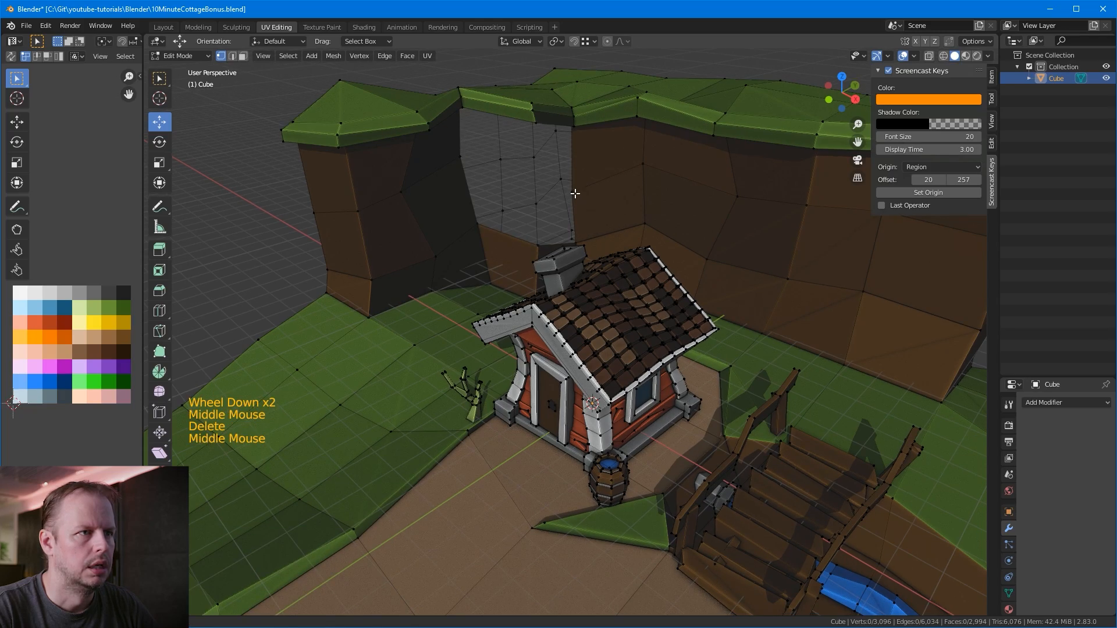
# Step: Extrude the vertex at the hole's lower corner upward as the start of a new corner edge
pyautogui.click(569, 160)
pyautogui.moveTo(568, 161); pyautogui.dragTo(611, 366, button='middle')
pyautogui.scroll(2, 627, 266)
pyautogui.scroll(1, 628, 266)
pyautogui.scroll(2, 568, 325)
pyautogui.scroll(2, 576, 402)
pyautogui.keyDown('shift'); pyautogui.moveTo(611, 366); pyautogui.dragTo(588, 393, button='middle'); pyautogui.keyUp('shift')
pyautogui.moveTo(518, 462); pyautogui.dragTo(751, 377, button='middle')
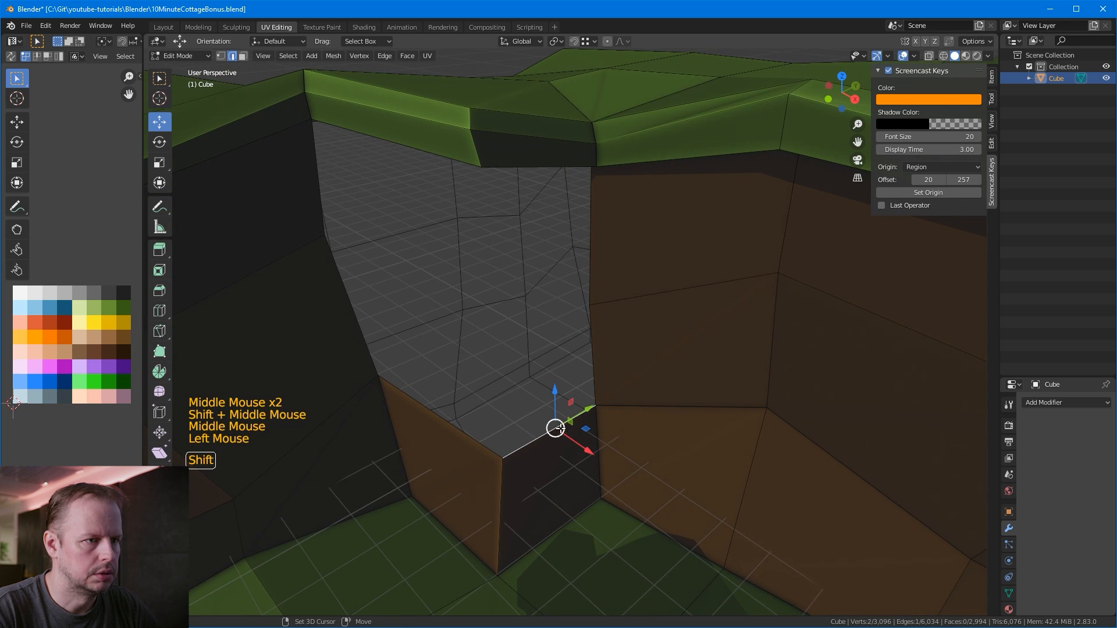
pyautogui.moveTo(633, 383)
pyautogui.mouseDown(button='middle')
pyautogui.moveTo(629, 366)
pyautogui.moveTo(640, 372)
pyautogui.mouseUp(button='middle')
pyautogui.press('1')
pyautogui.click(536, 474)
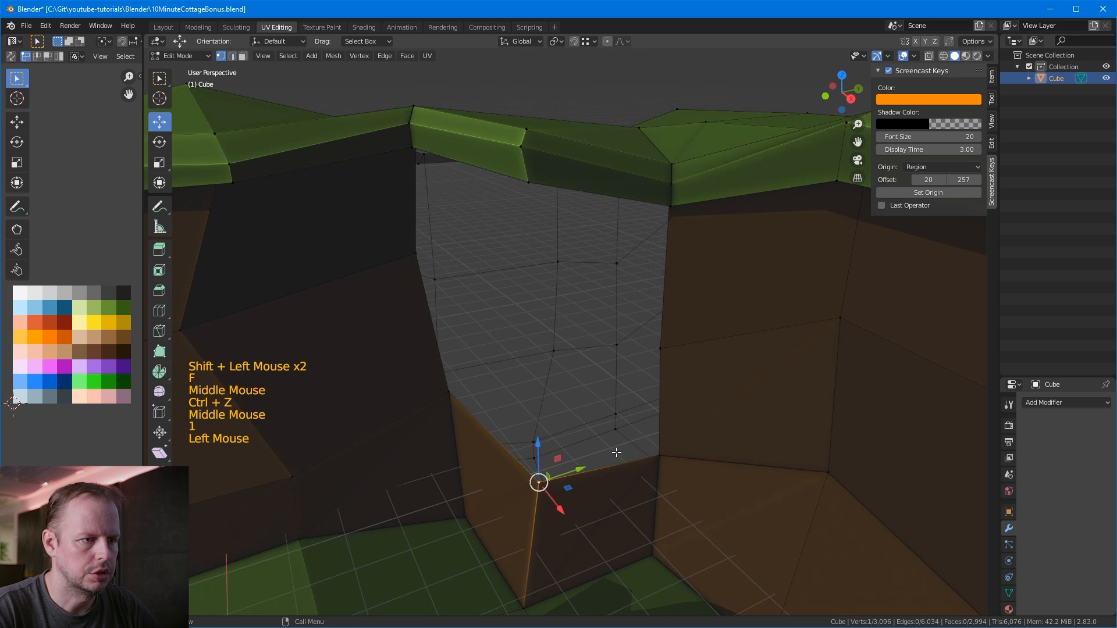
pyautogui.press('e')
pyautogui.click(609, 346)
# Step: Fill a face between the new corner edge and the adjoining wall edge, and recolour it brown on the palette
pyautogui.press('2')
pyautogui.click(539, 406)
pyautogui.moveTo(589, 428); pyautogui.dragTo(611, 432, button='middle')
pyautogui.keyDown('shift'); pyautogui.click(649, 433); pyautogui.keyUp('shift')
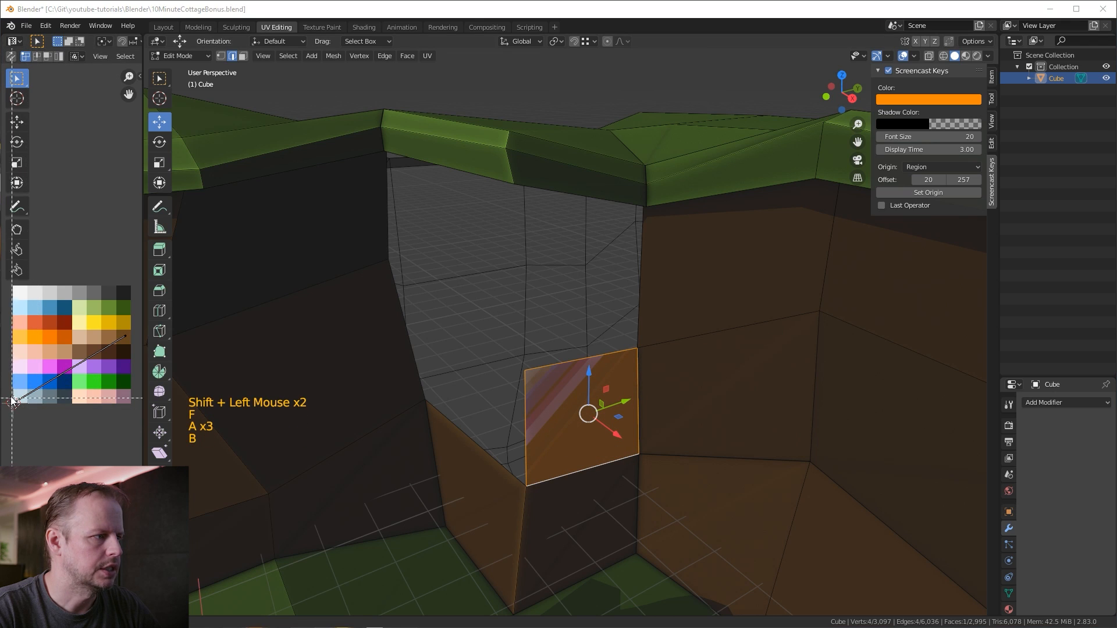
pyautogui.click(24, 372)
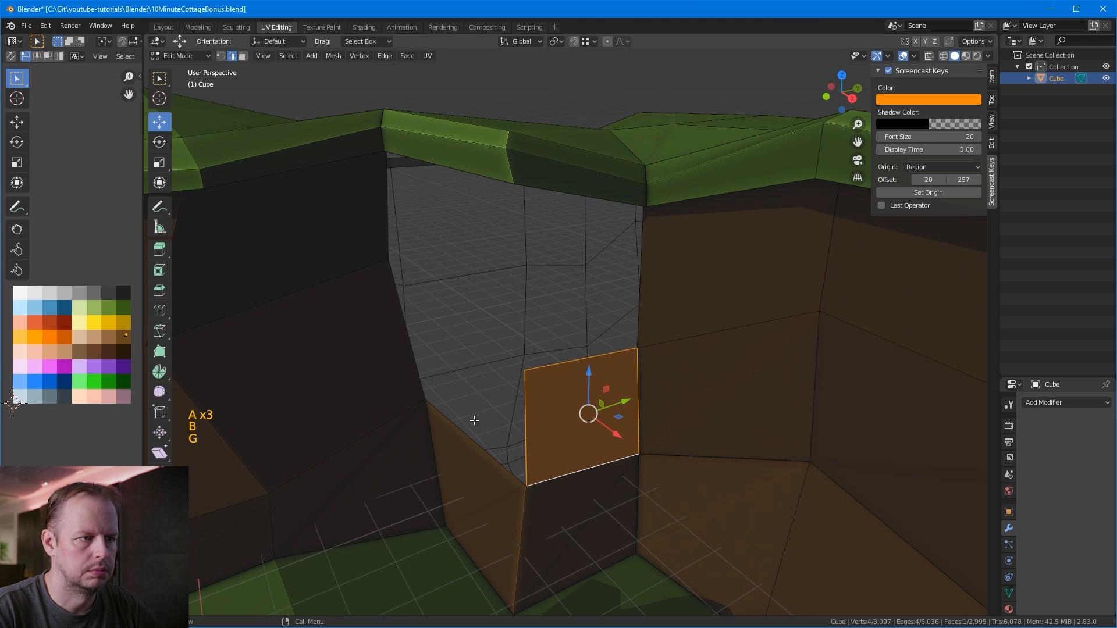
# Step: Fill the other lower face between the new corner edge and the opposite edge of the hole
pyautogui.click(528, 424)
pyautogui.moveTo(528, 424); pyautogui.dragTo(573, 371, button='middle')
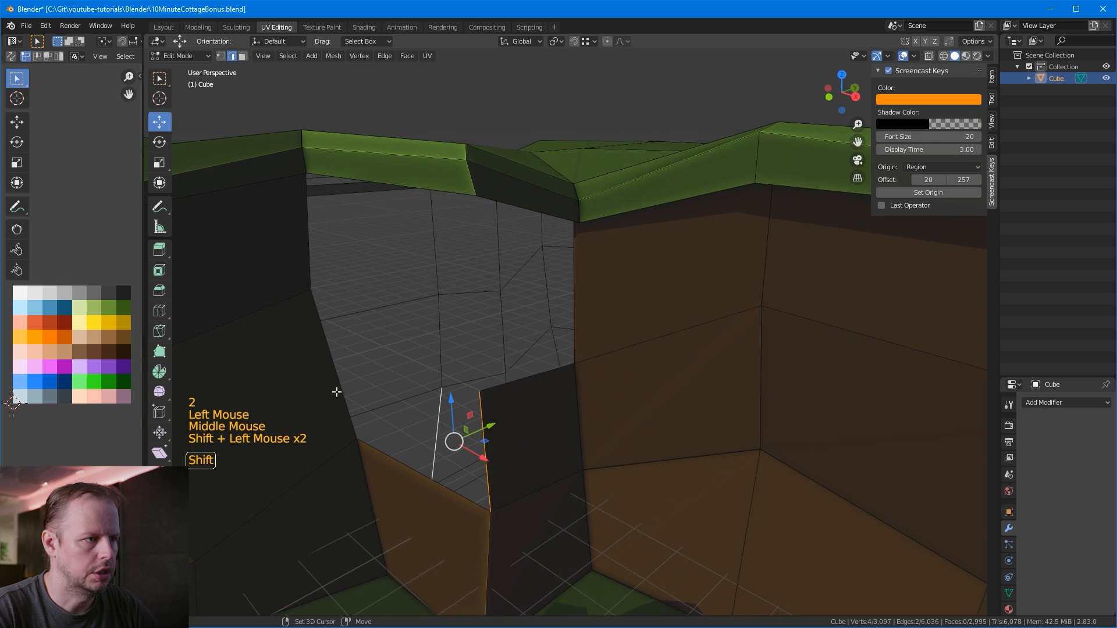
pyautogui.press('f')
pyautogui.moveTo(377, 380); pyautogui.dragTo(536, 363, button='middle')
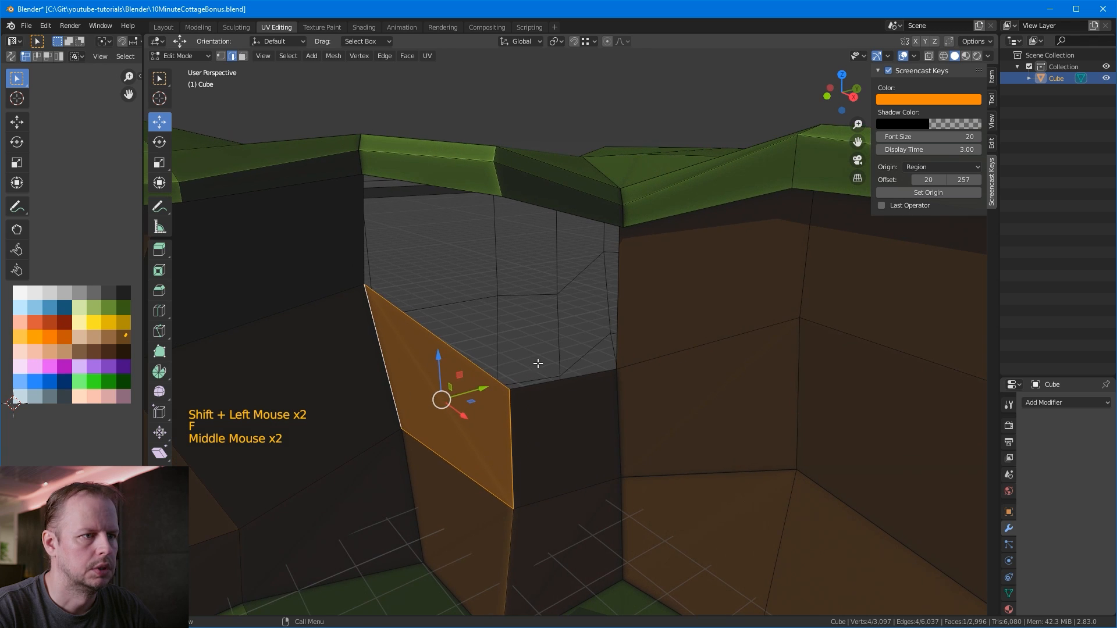
# Step: Select the edges around one upper half of the hole, below the grass lip, and fill them with a face
pyautogui.click(536, 363)
pyautogui.keyDown('shift'); pyautogui.click(623, 299); pyautogui.keyUp('shift')
pyautogui.moveTo(624, 299); pyautogui.dragTo(576, 257, button='middle')
pyautogui.moveTo(438, 308); pyautogui.dragTo(361, 366, button='middle')
pyautogui.scroll(3, 518, 286)
pyautogui.keyDown('shift'); pyautogui.moveTo(518, 287); pyautogui.dragTo(642, 283, button='middle'); pyautogui.keyUp('shift')
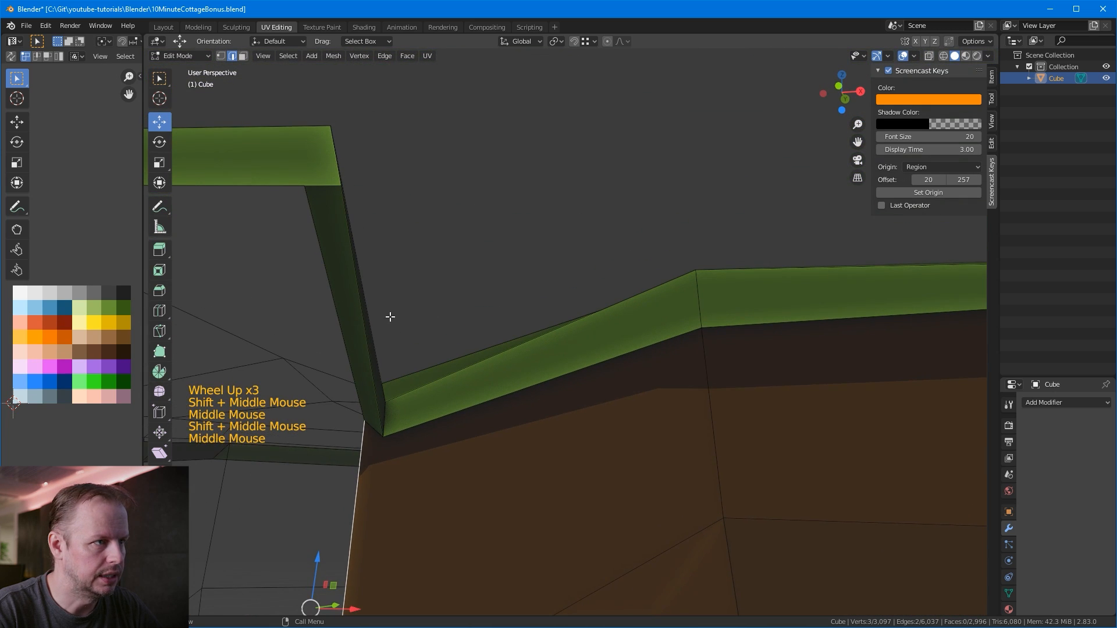
pyautogui.keyDown('shift'); pyautogui.click(341, 353); pyautogui.keyUp('shift')
pyautogui.click(364, 392)
pyautogui.keyDown('shift'); pyautogui.click(449, 384); pyautogui.keyUp('shift')
pyautogui.moveTo(449, 384); pyautogui.dragTo(593, 497, button='middle')
pyautogui.scroll(-2, 636, 454)
pyautogui.moveTo(636, 454); pyautogui.dragTo(561, 339, button='middle')
pyautogui.scroll(1, 643, 351)
pyautogui.press('f')
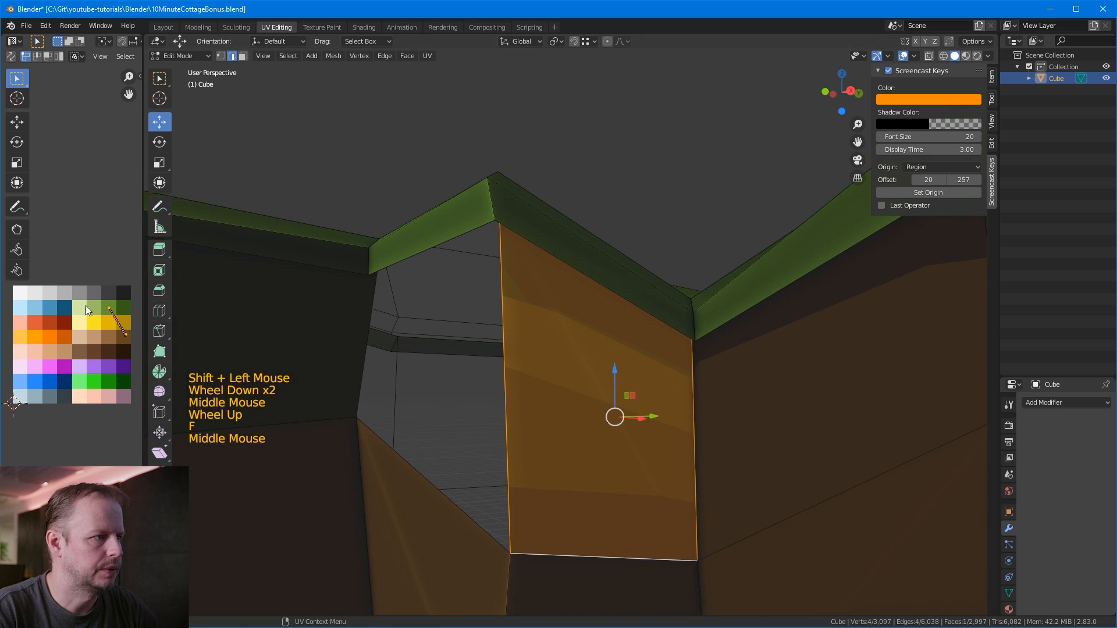
# Step: Recolour the new upper wall face dark brown by moving its UVs on the palette
pyautogui.press('a')
pyautogui.press('a')
pyautogui.press('a')
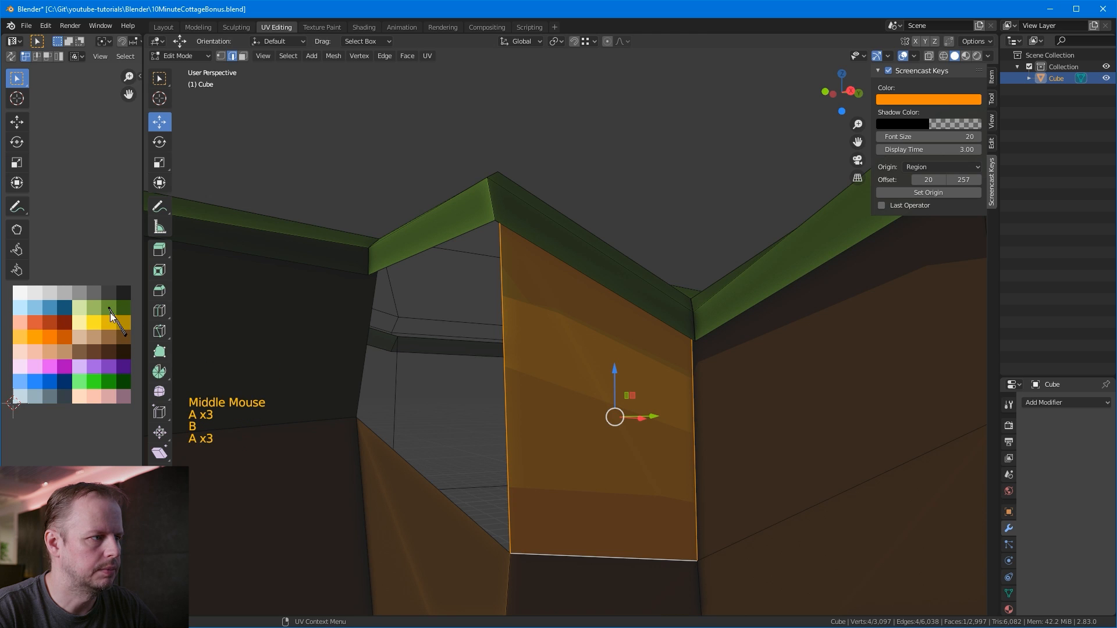
pyautogui.press('g')
pyautogui.click(135, 345)
# Step: Select the edges around the remaining upper half of the hole, below the grass lip, and fill them with a face
pyautogui.moveTo(573, 348); pyautogui.dragTo(520, 294, button='middle')
pyautogui.click(543, 339)
pyautogui.keyDown('shift'); pyautogui.click(513, 310); pyautogui.keyUp('shift')
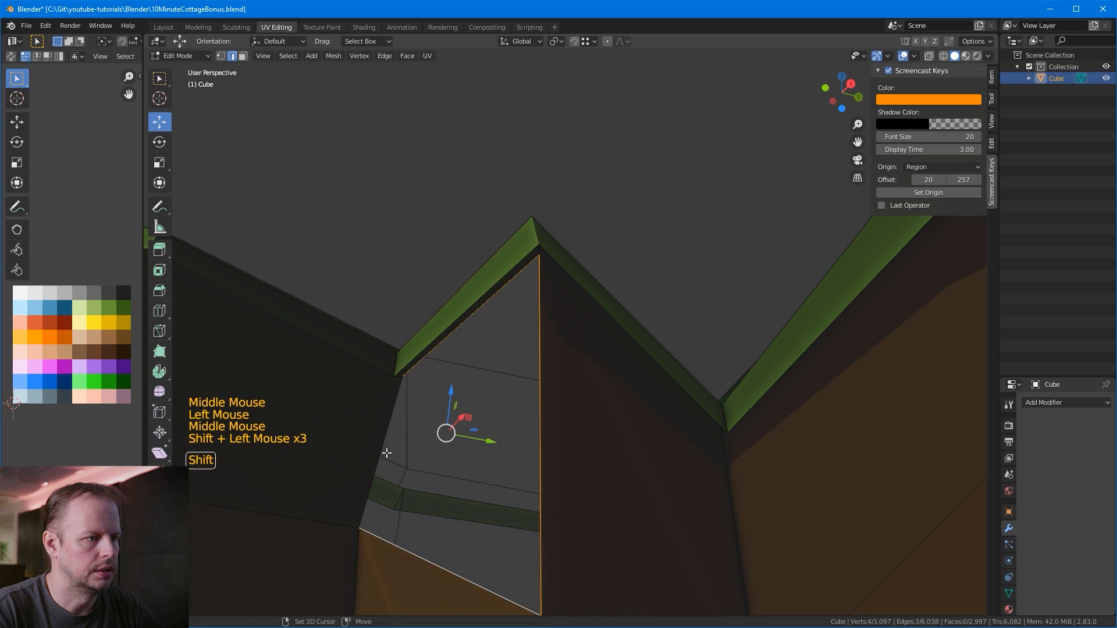
pyautogui.press('f')
pyautogui.hotkey('ctrl', 'z')
pyautogui.keyDown('shift'); pyautogui.click(386, 427); pyautogui.keyUp('shift')
pyautogui.moveTo(394, 459); pyautogui.dragTo(501, 406, button='middle')
pyautogui.press('f')
# Step: Recolour the new upper wall face a uniform brown by moving its UVs on the palette
pyautogui.press('a')
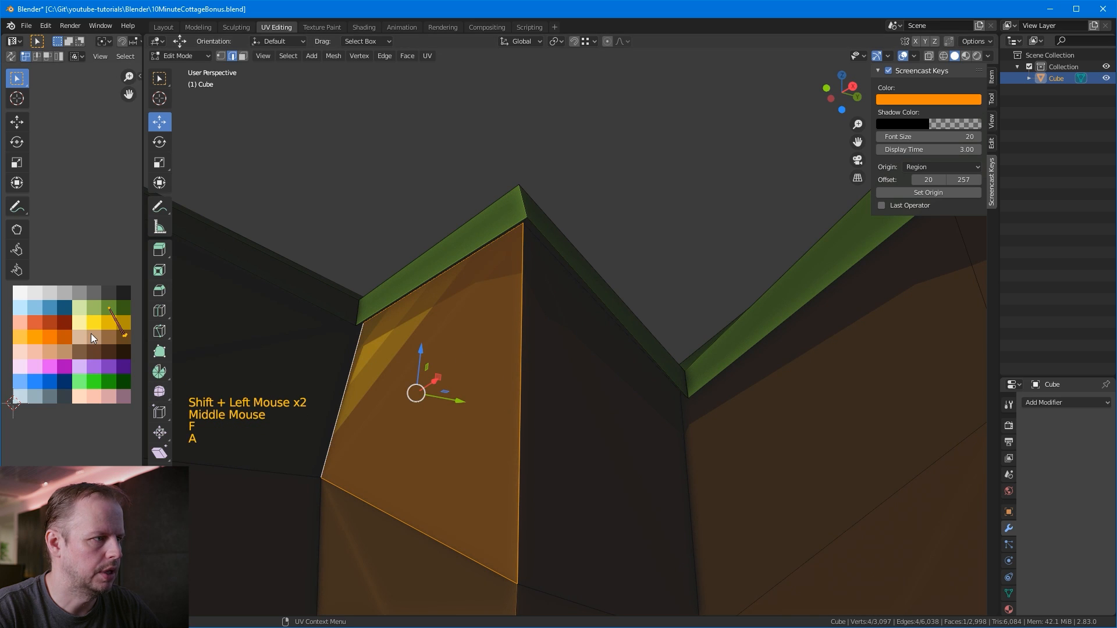
pyautogui.press('g')
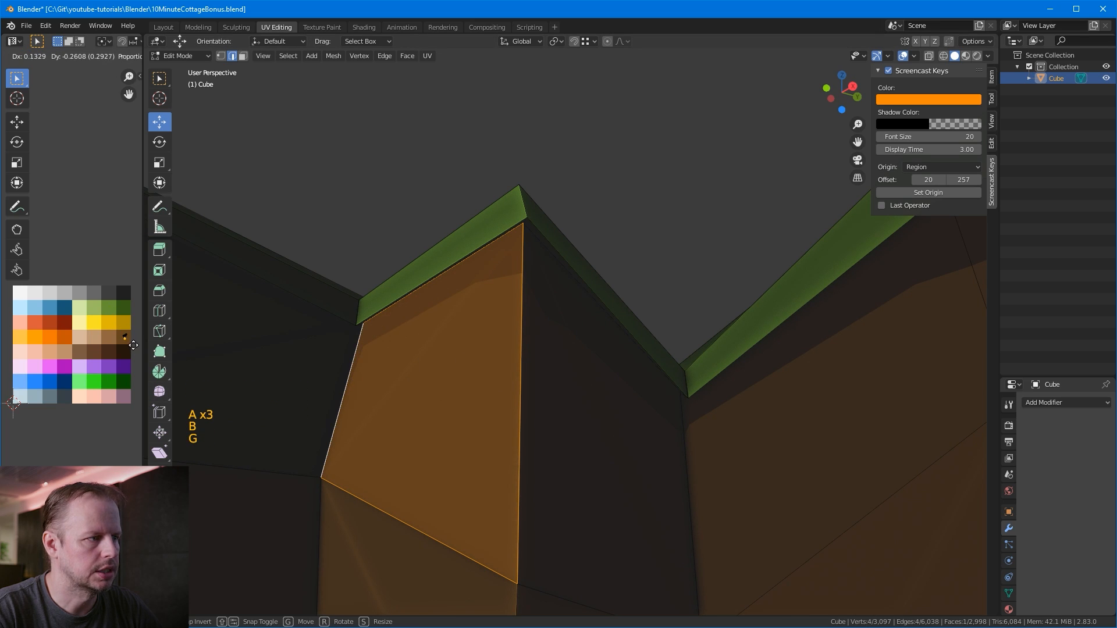
pyautogui.click(134, 345)
pyautogui.click(452, 243)
# Step: Move the middle vertex on the rebuilt wall's corner edge to adjust the rock shape, and clear the selection
pyautogui.scroll(-3, 483, 243)
pyautogui.moveTo(564, 281); pyautogui.dragTo(593, 291, button='middle')
pyautogui.scroll(-2, 592, 290)
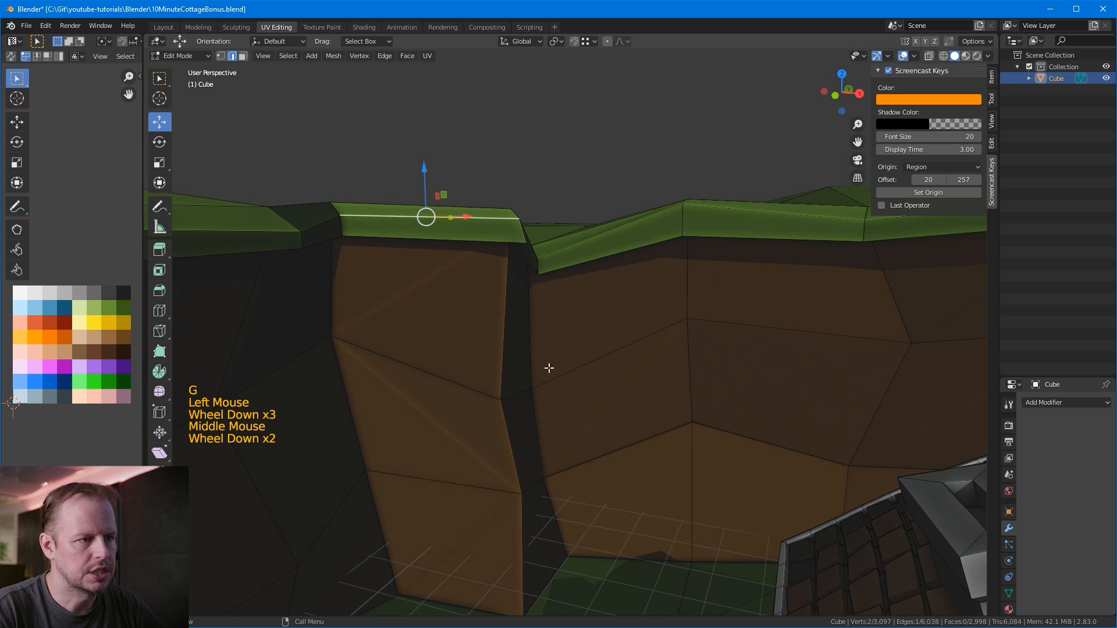
pyautogui.press('1')
pyautogui.click(488, 404)
pyautogui.moveTo(488, 403); pyautogui.dragTo(548, 341, button='middle')
pyautogui.press('g')
pyautogui.click(530, 362)
pyautogui.scroll(-2, 549, 342)
pyautogui.click(543, 130)
# Step: Examine the repaired wall and the whole cliff behind the cottage from several angles, and leave Edit Mode
pyautogui.moveTo(544, 130); pyautogui.dragTo(565, 301, button='middle')
pyautogui.moveTo(637, 368); pyautogui.dragTo(533, 372, button='middle')
pyautogui.moveTo(599, 345); pyautogui.dragTo(579, 389, button='middle')
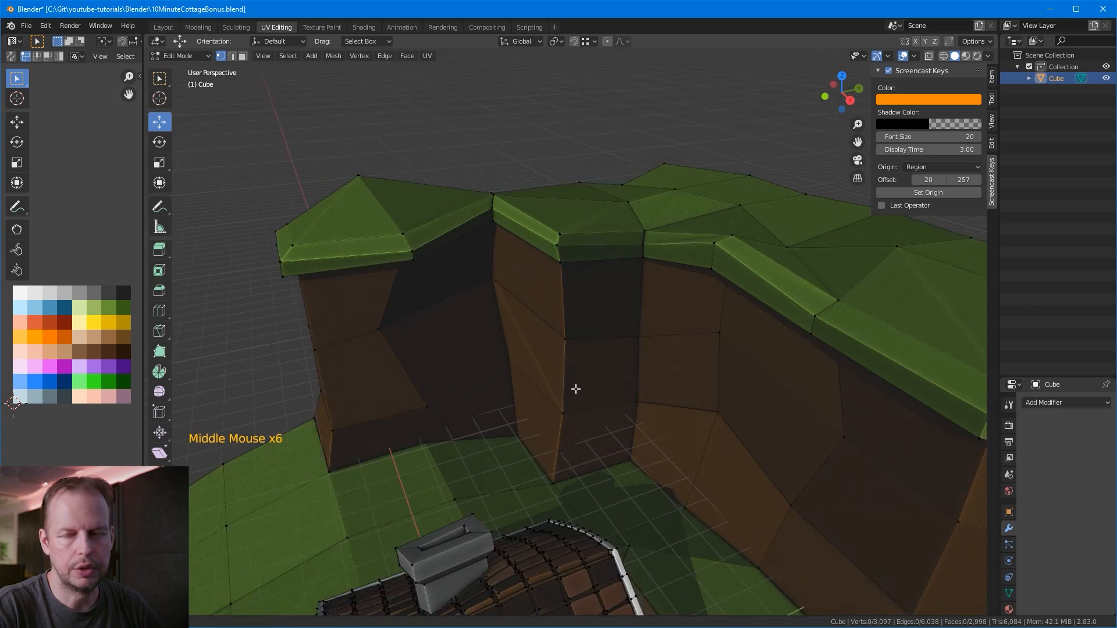
pyautogui.scroll(-3, 615, 359)
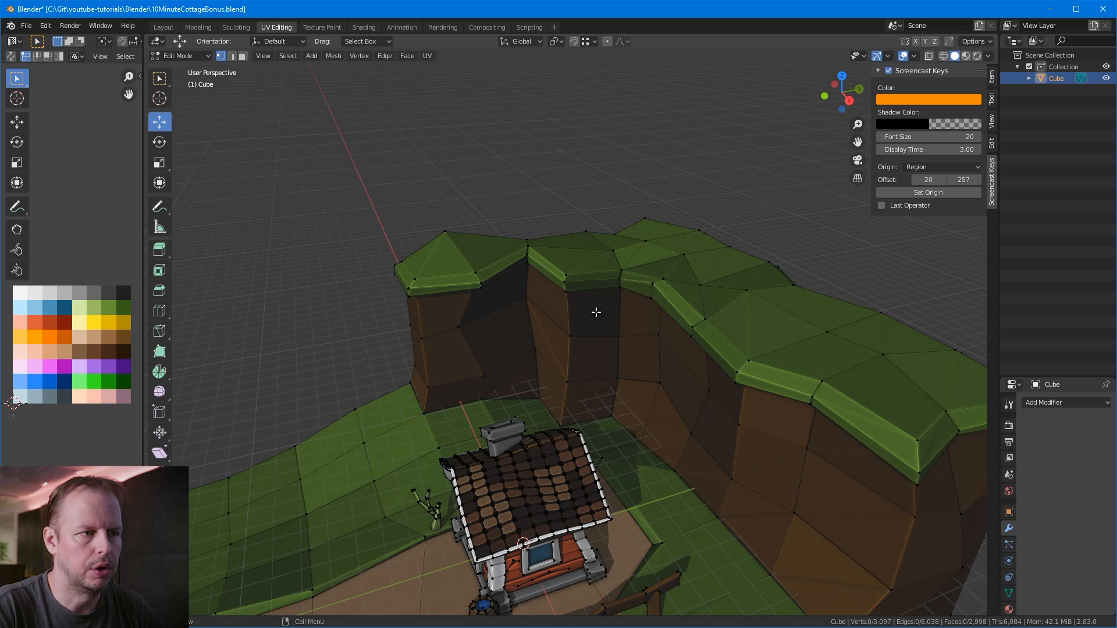
pyautogui.moveTo(667, 418); pyautogui.dragTo(710, 274, button='middle')
pyautogui.scroll(-2, 596, 319)
pyautogui.moveTo(596, 320); pyautogui.dragTo(741, 294, button='middle')
pyautogui.press('Tab')
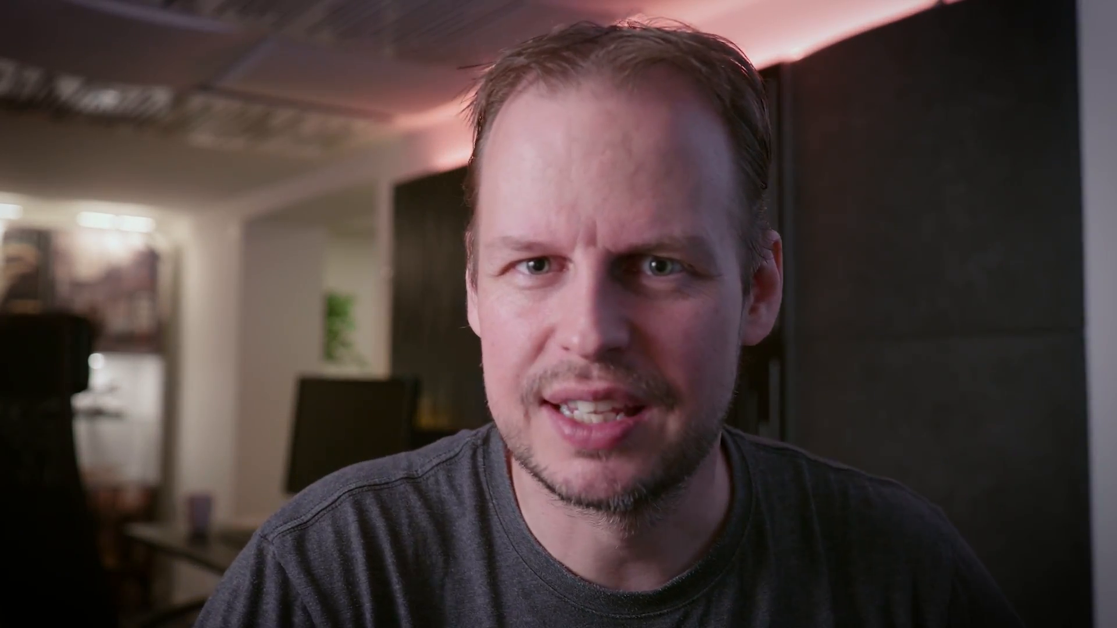